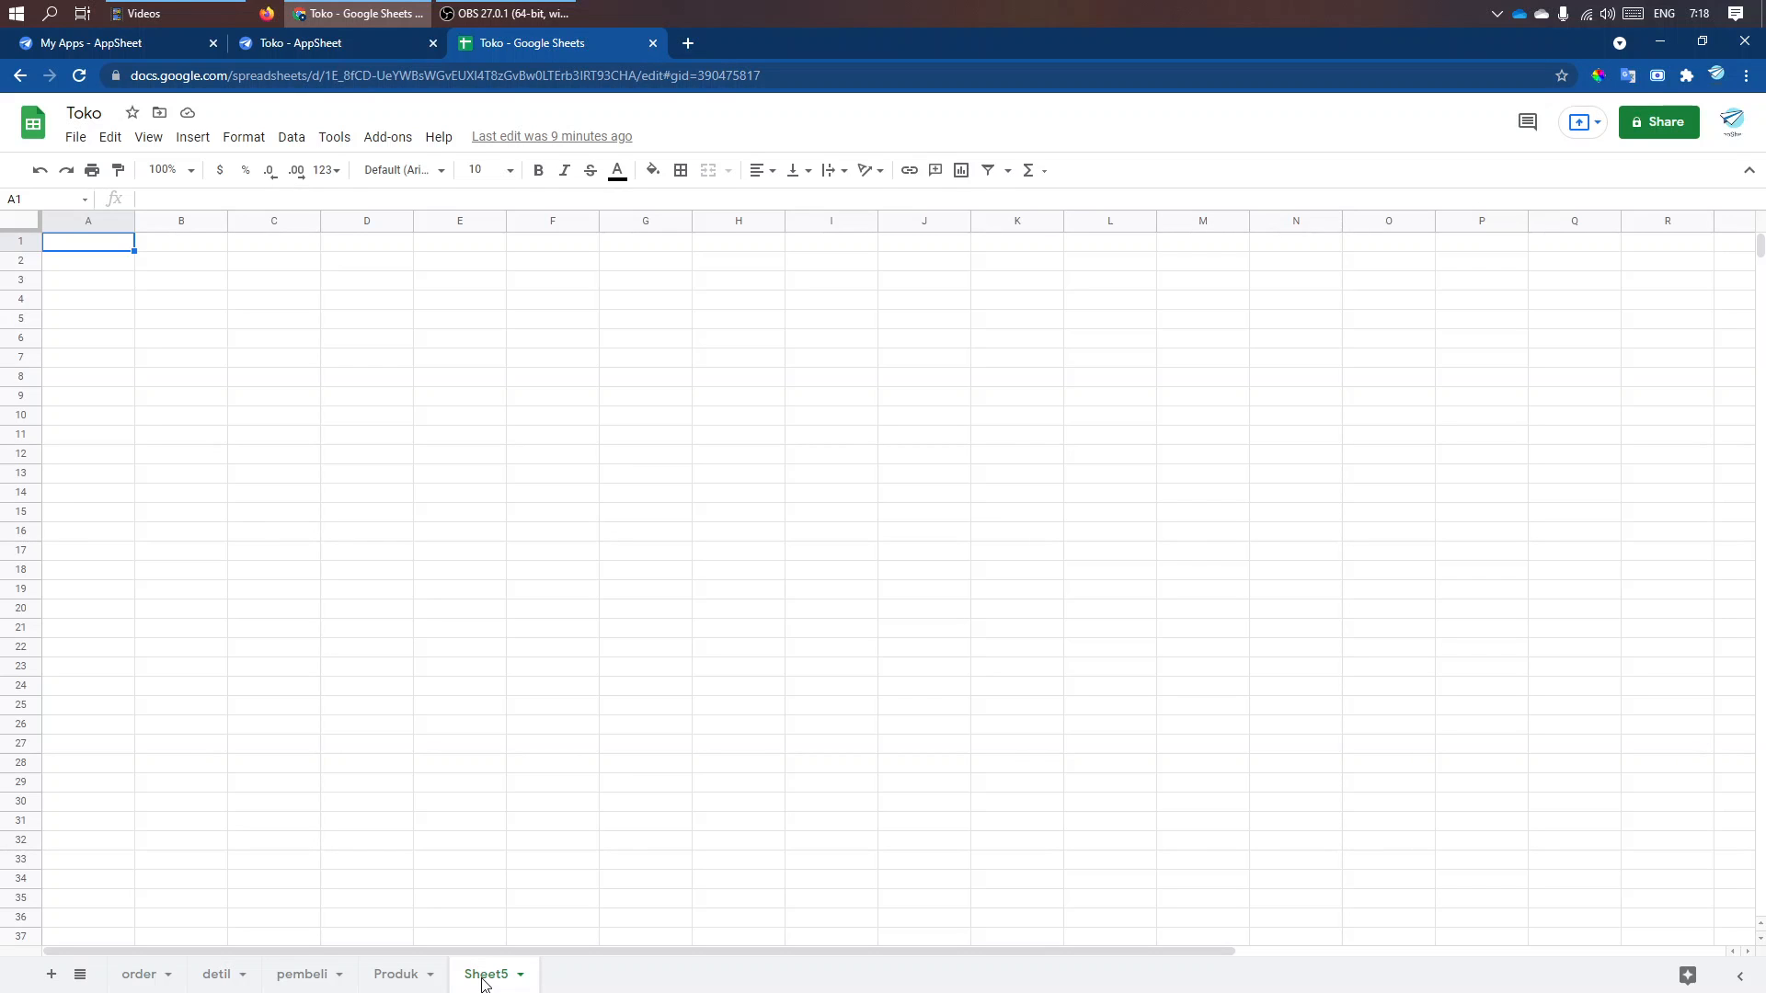
- Rename the Sheet5 worksheet as oneorder
double_click(483, 978)
type("on")
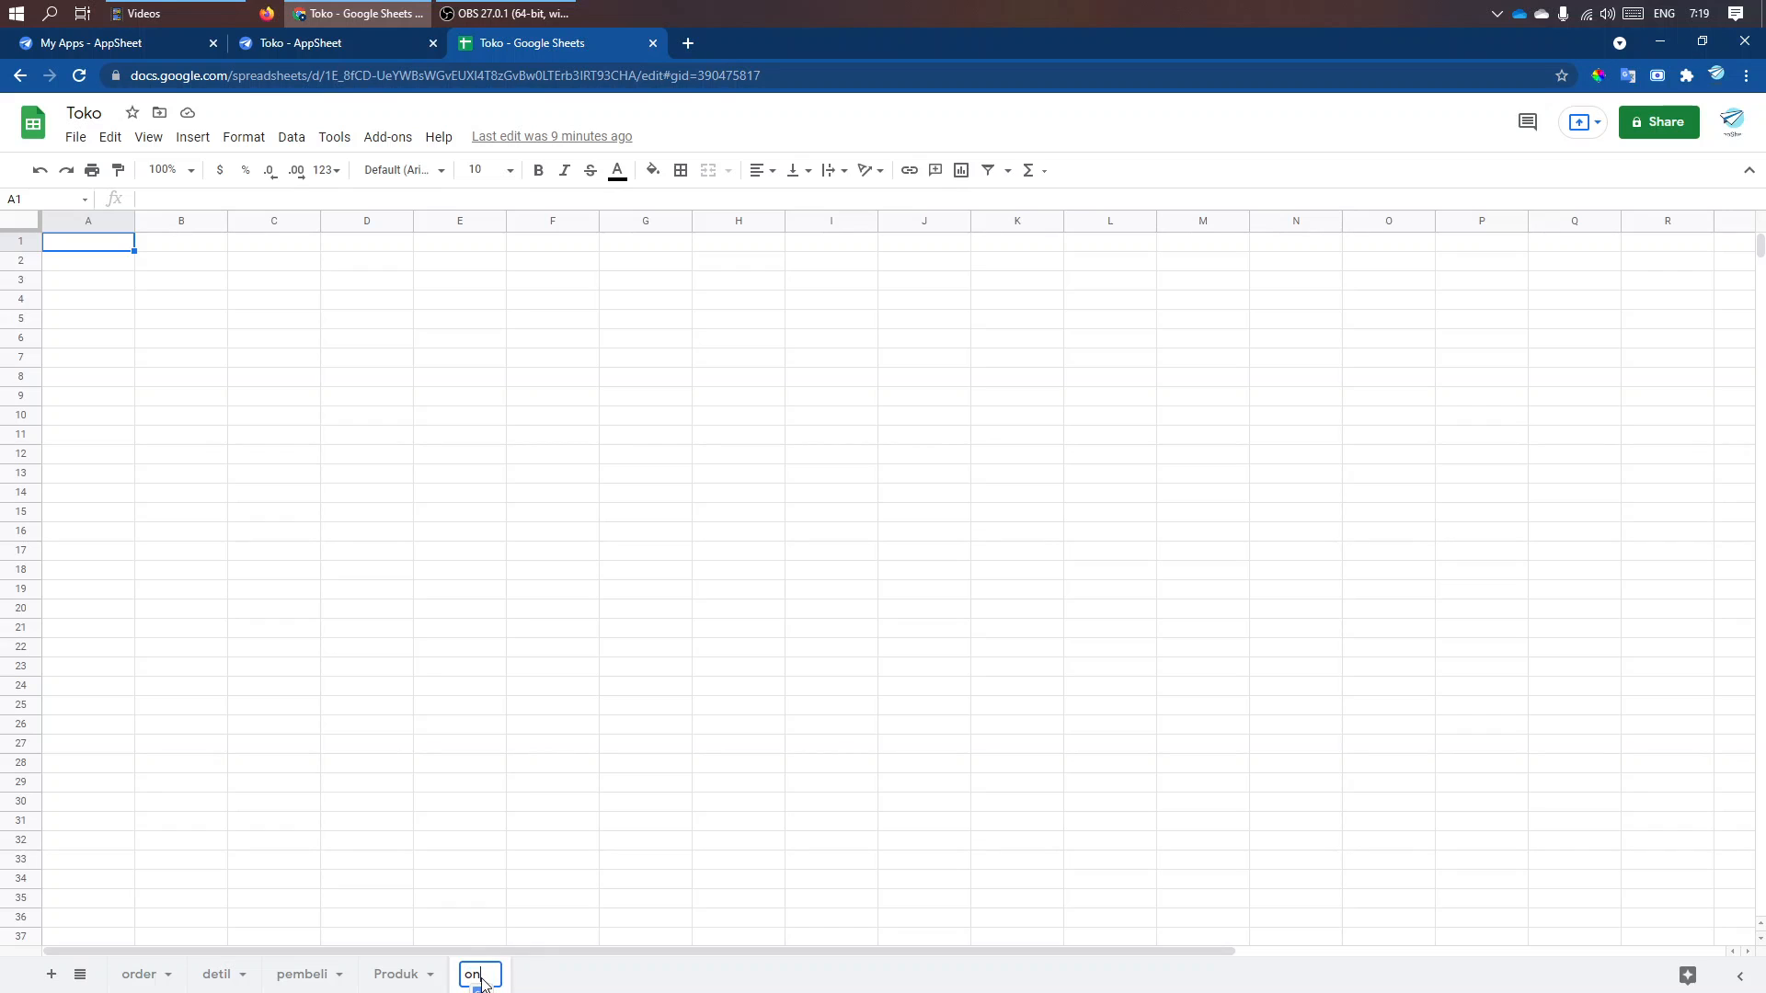
type("eorder")
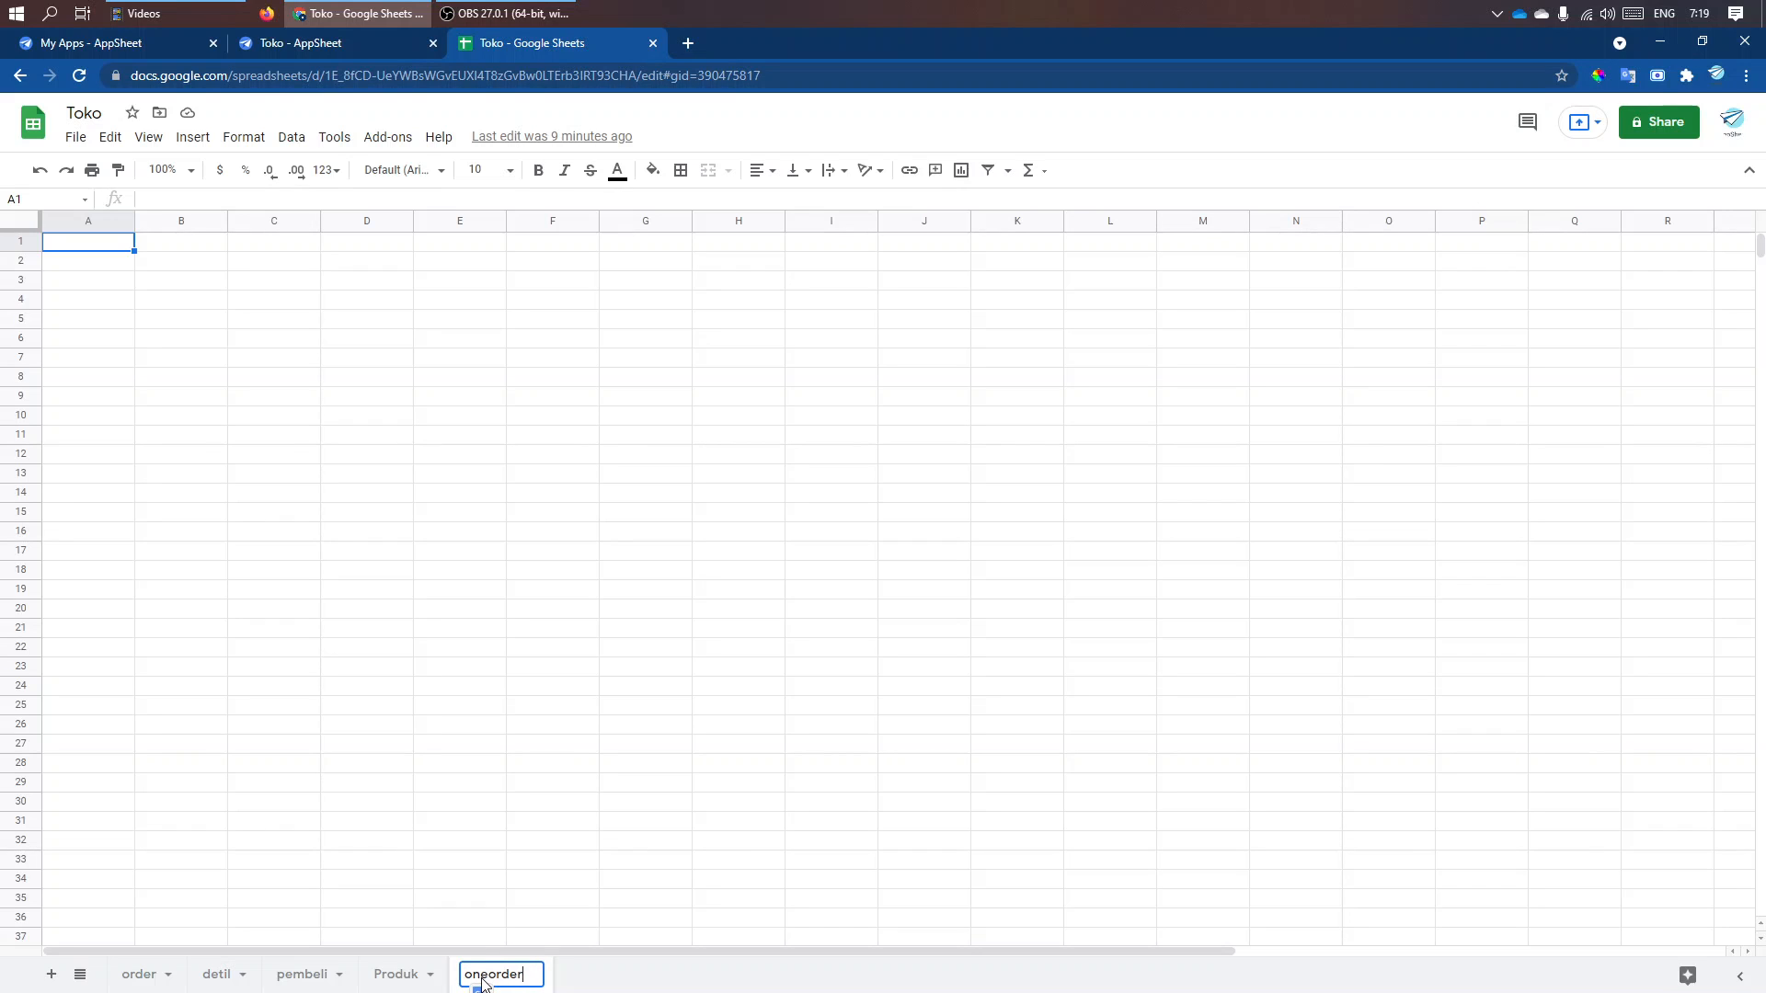
left_click(646, 652)
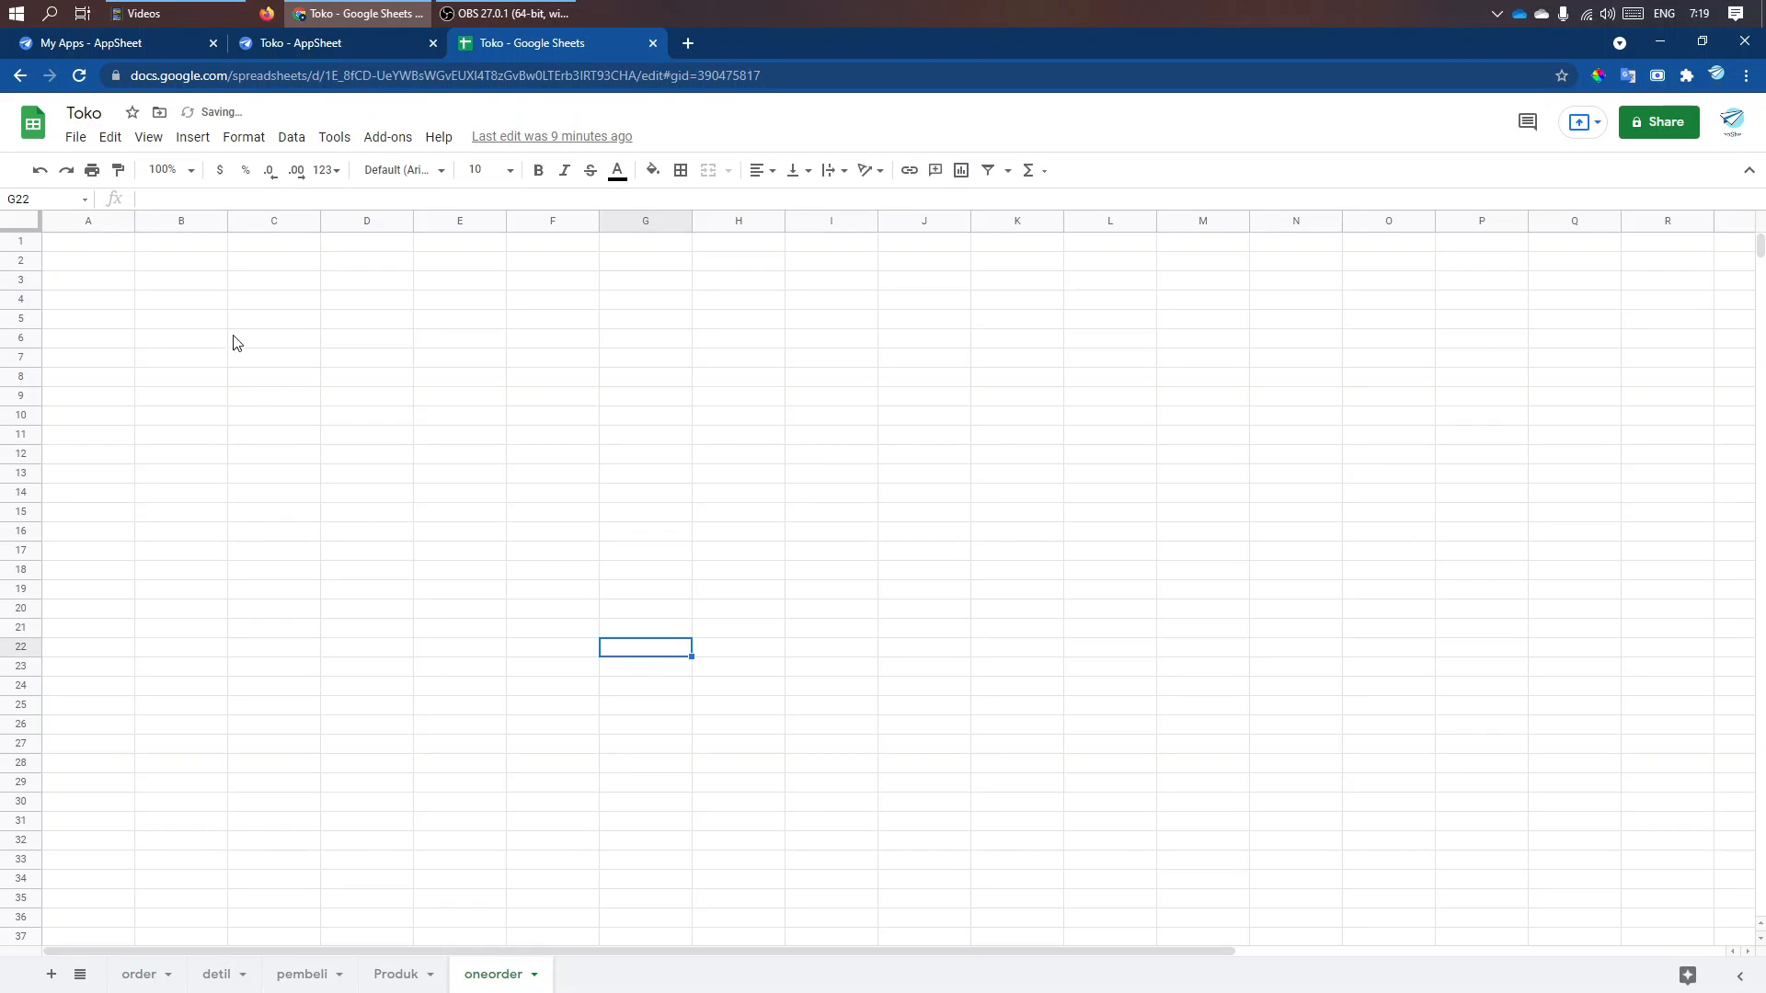
- Enter the header invoice in cell A1 of the oneorder sheet
left_click(101, 249)
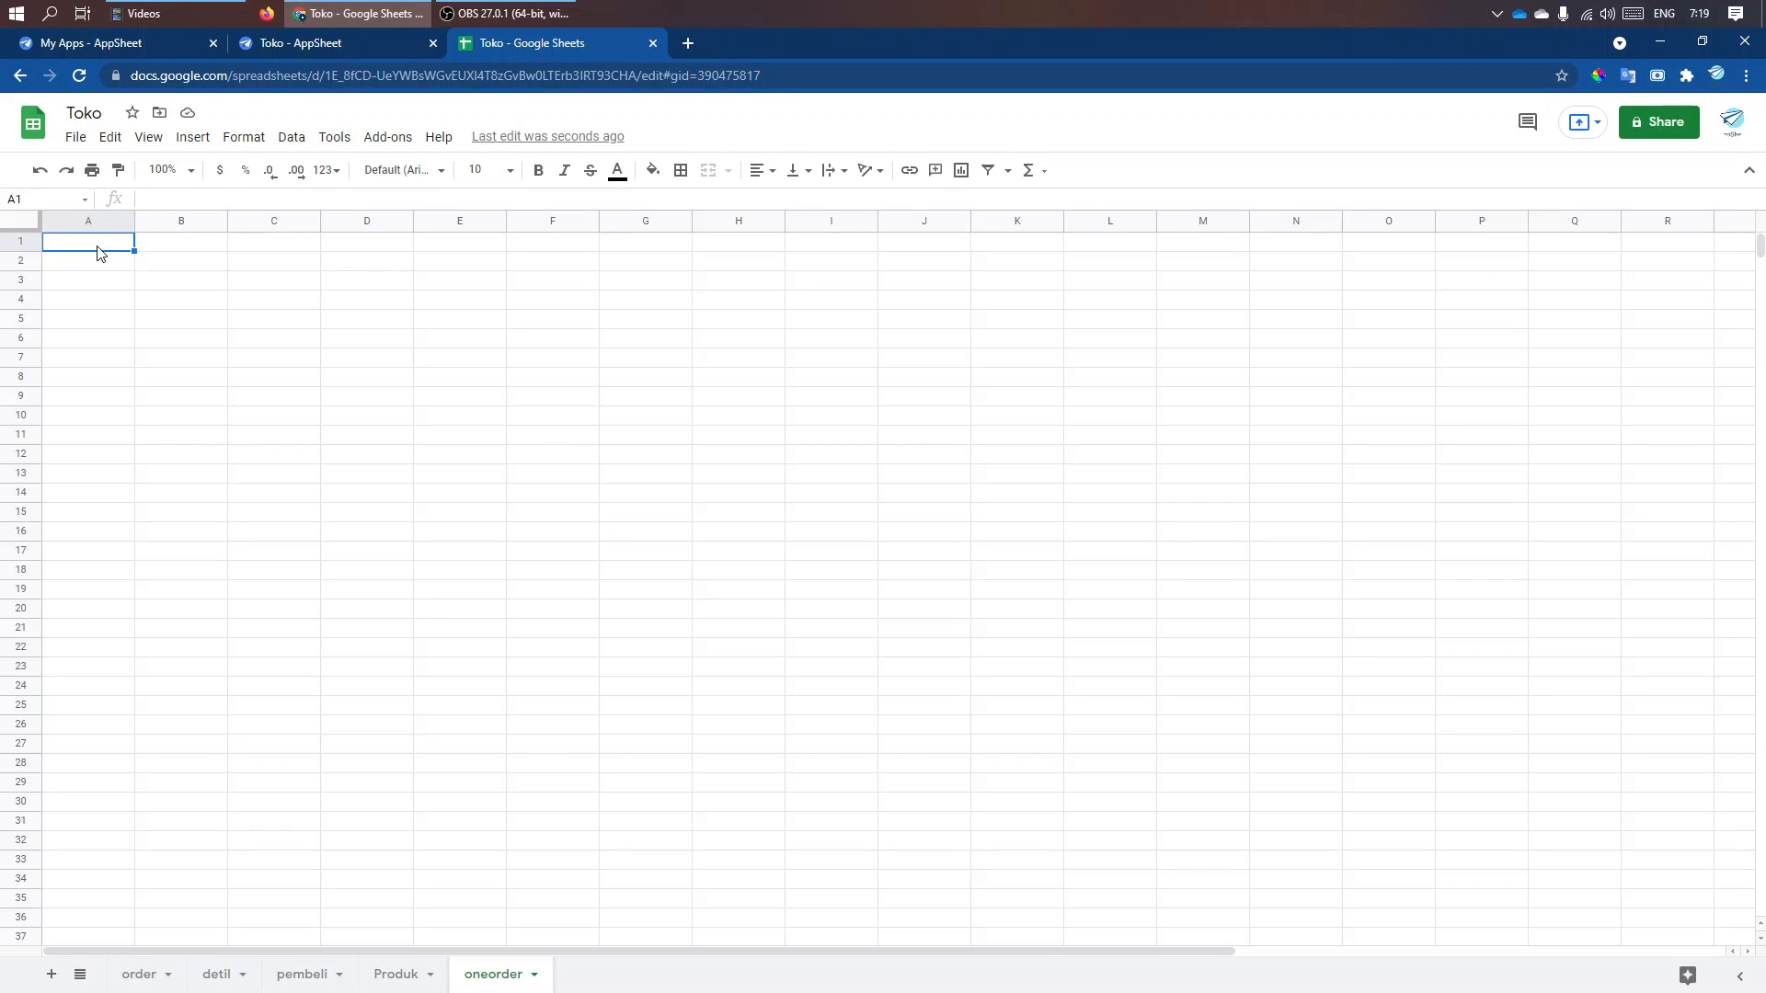
type("invo")
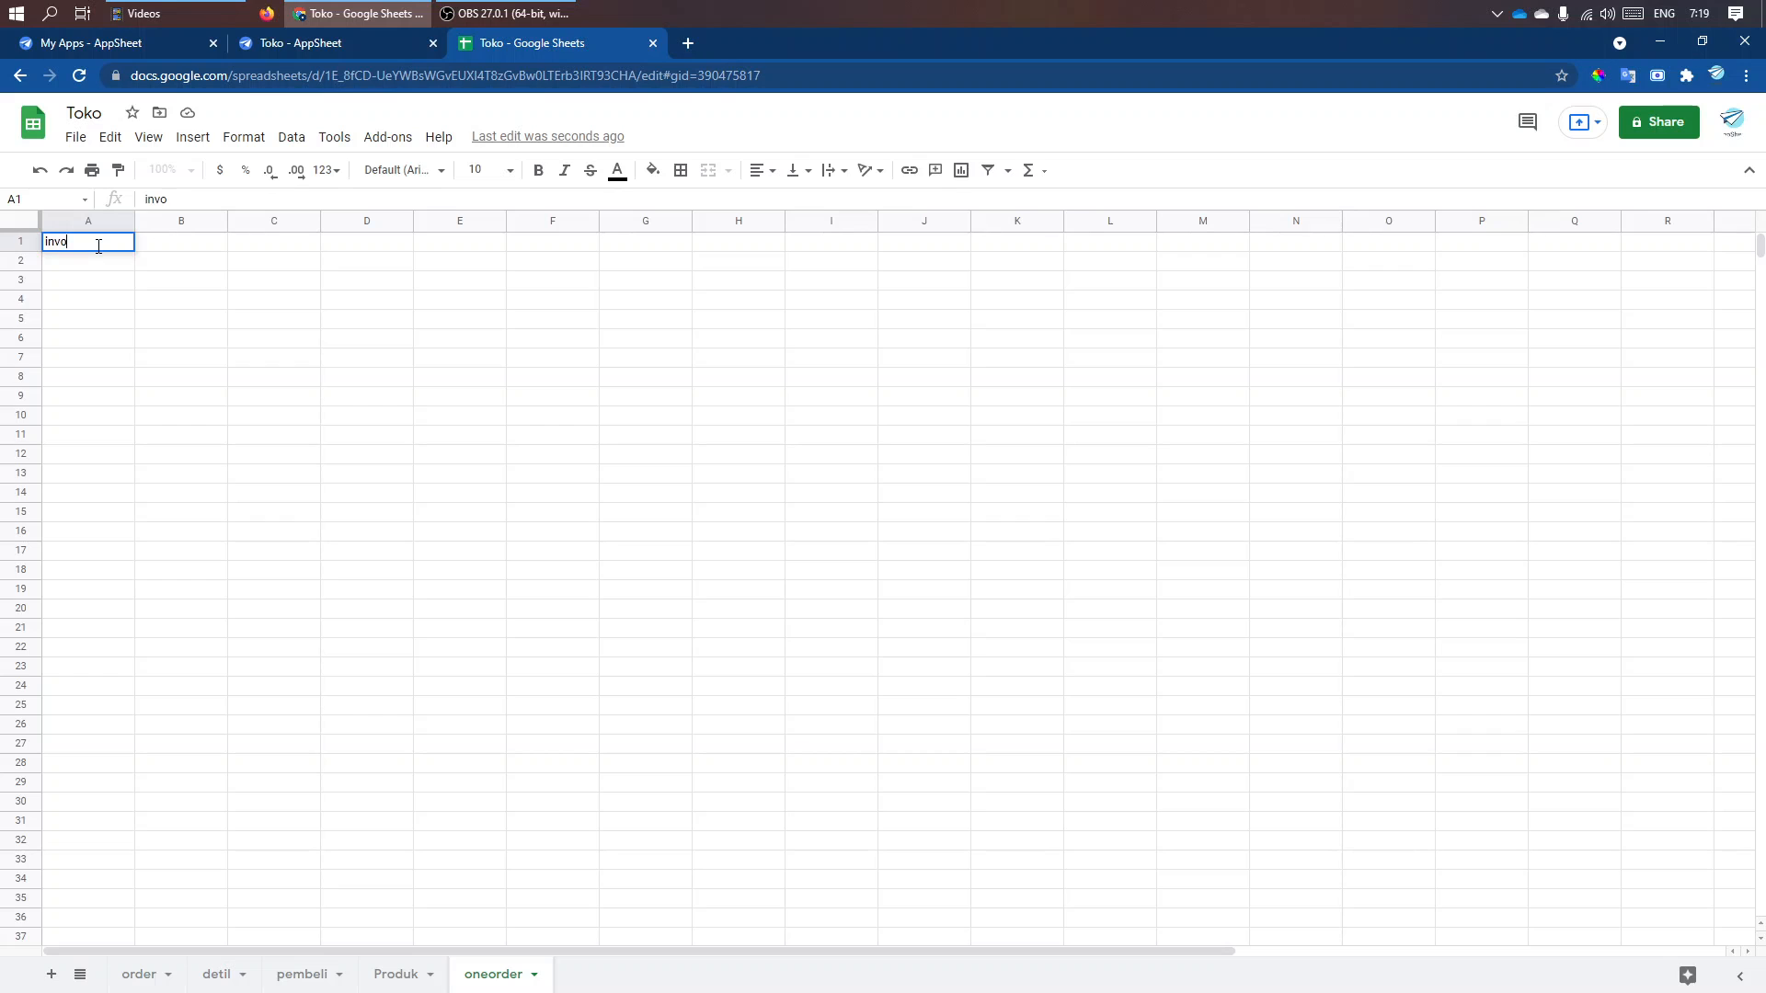
type("ice")
key("Tab")
type("t")
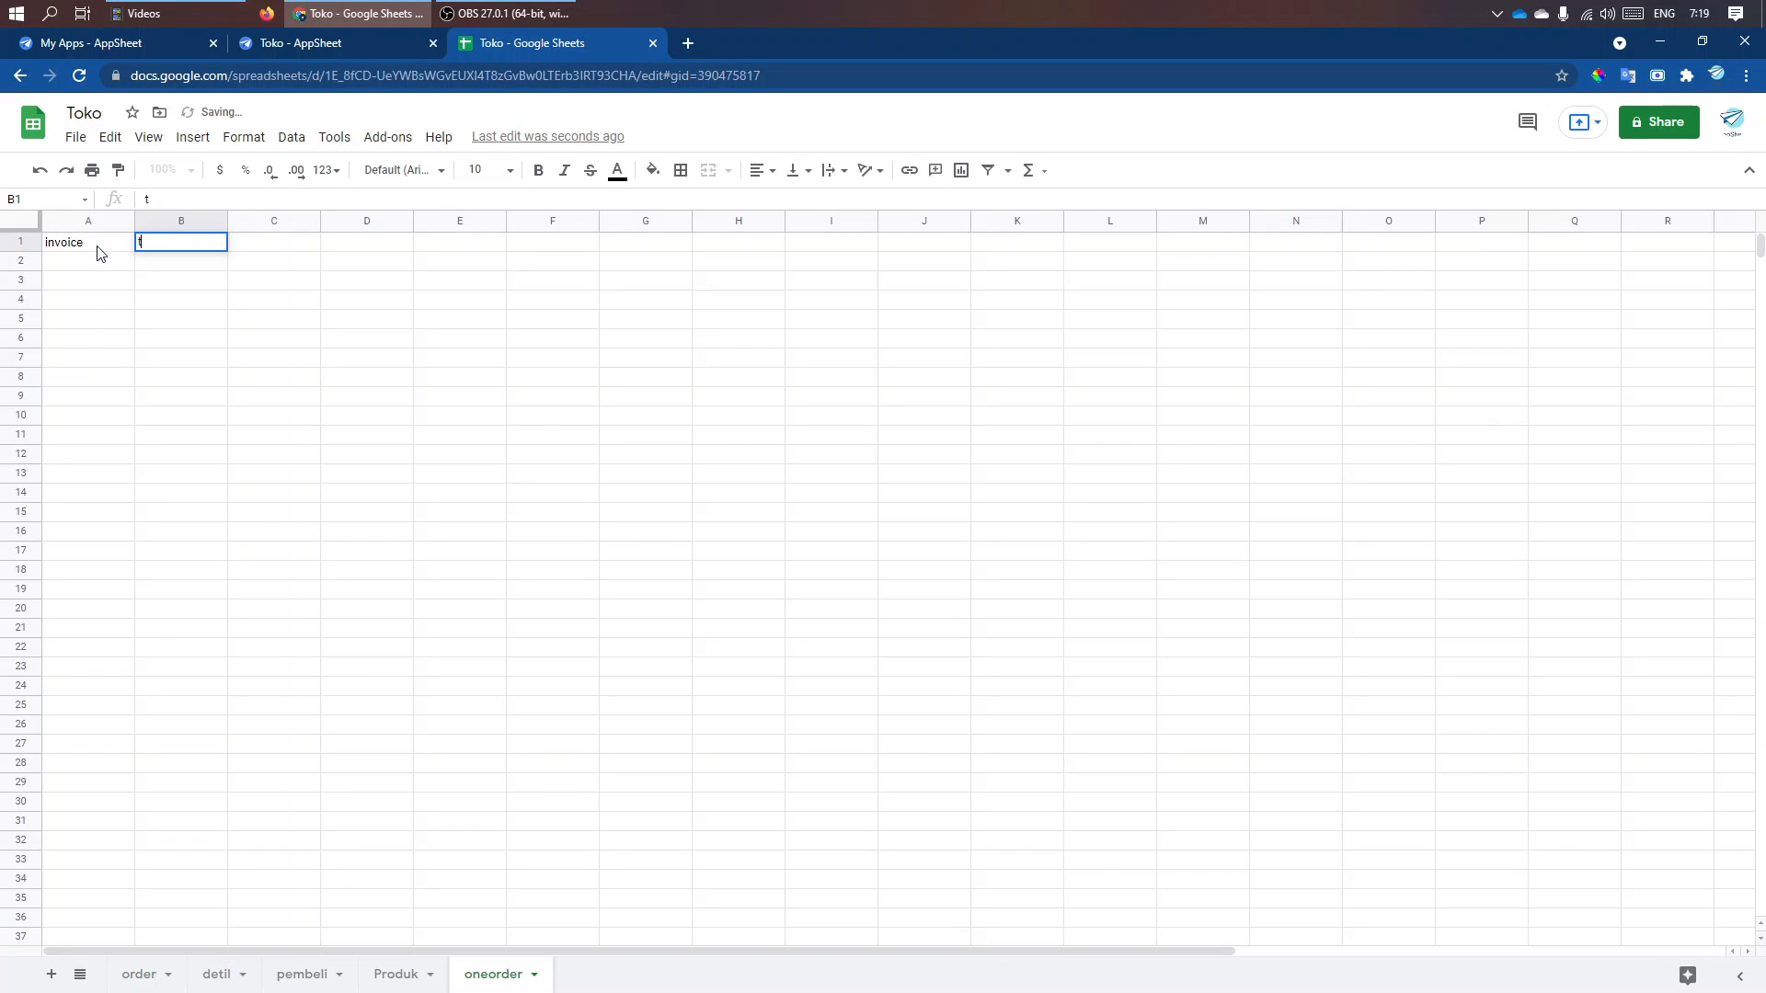
key("BackSpace")
left_click(304, 280)
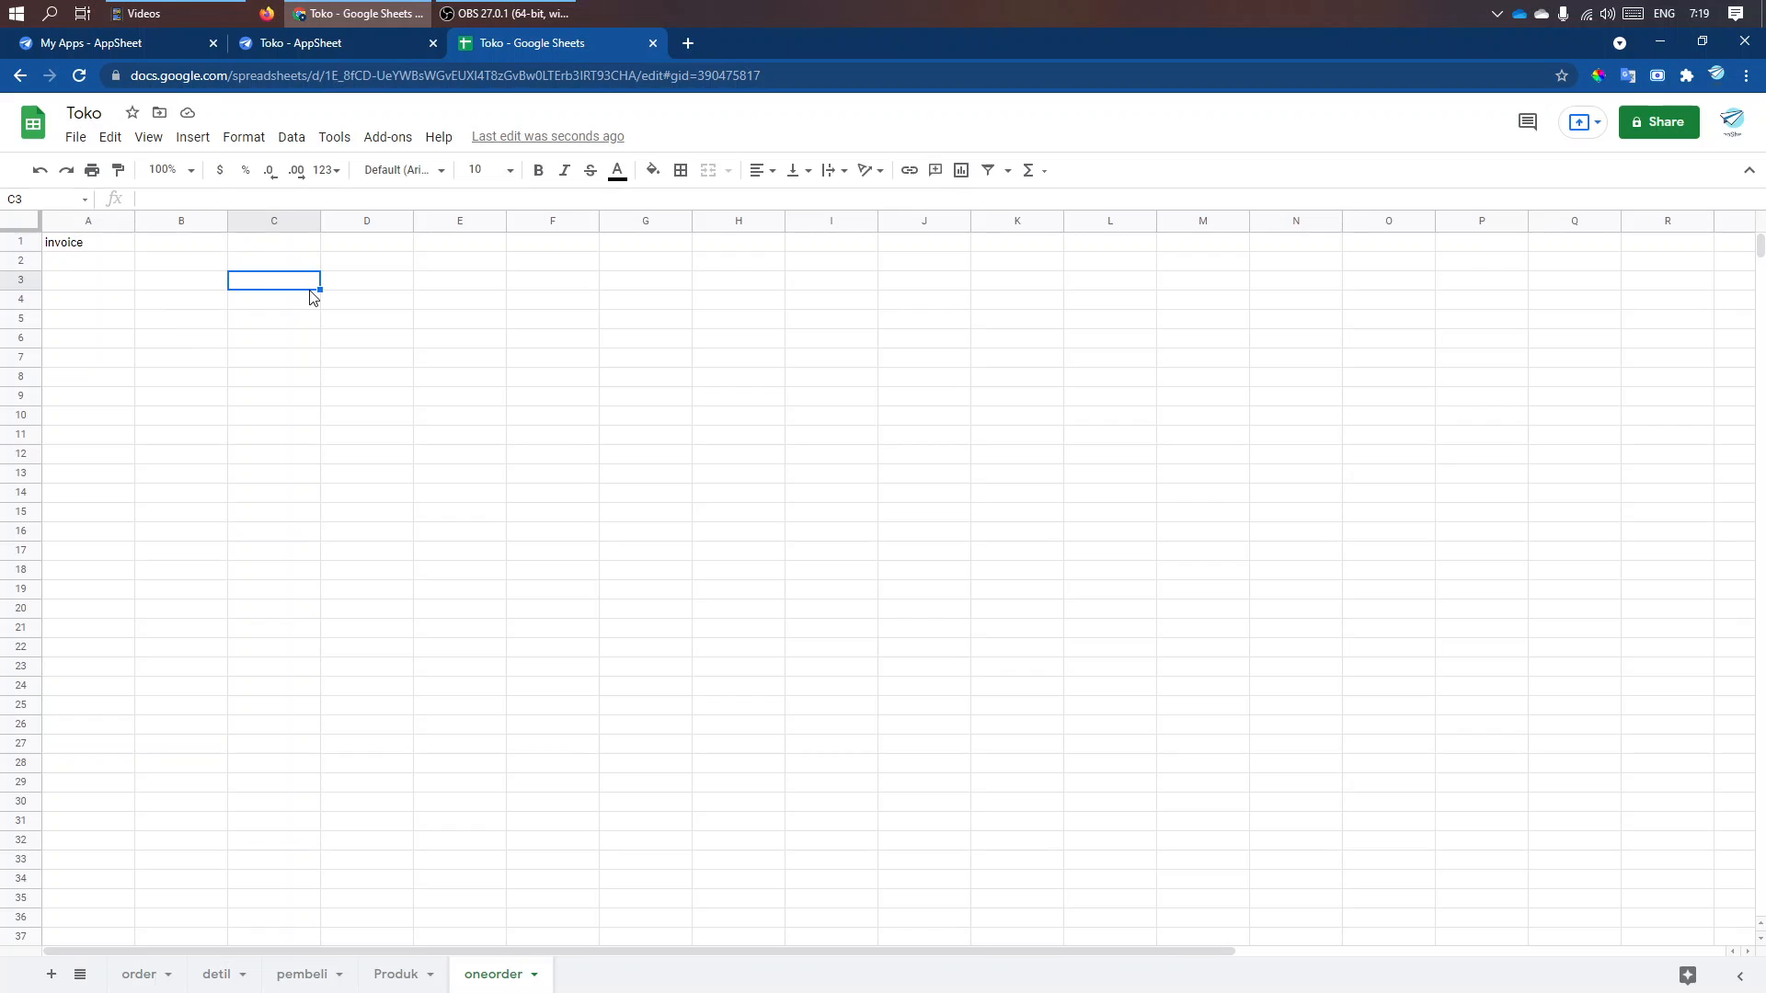
- Add the headers pembeli, produk and harga in cells B1 to D1
left_click(188, 246)
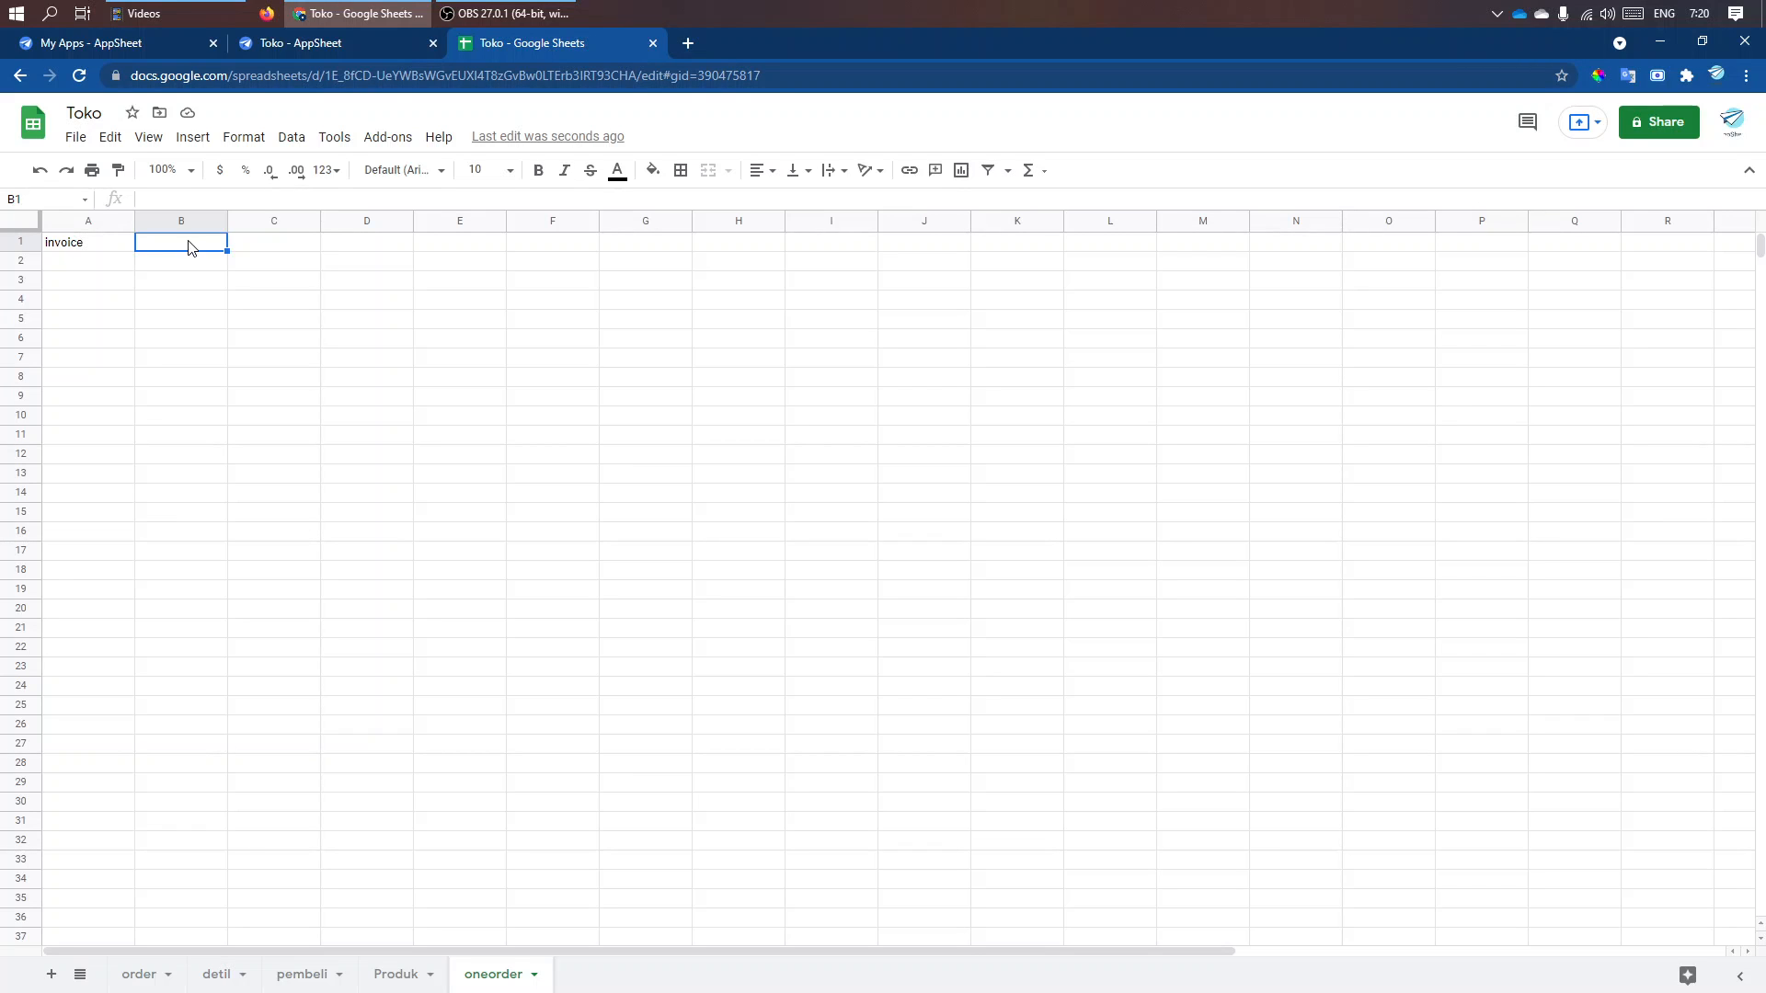
type("pembeli")
key("Tab")
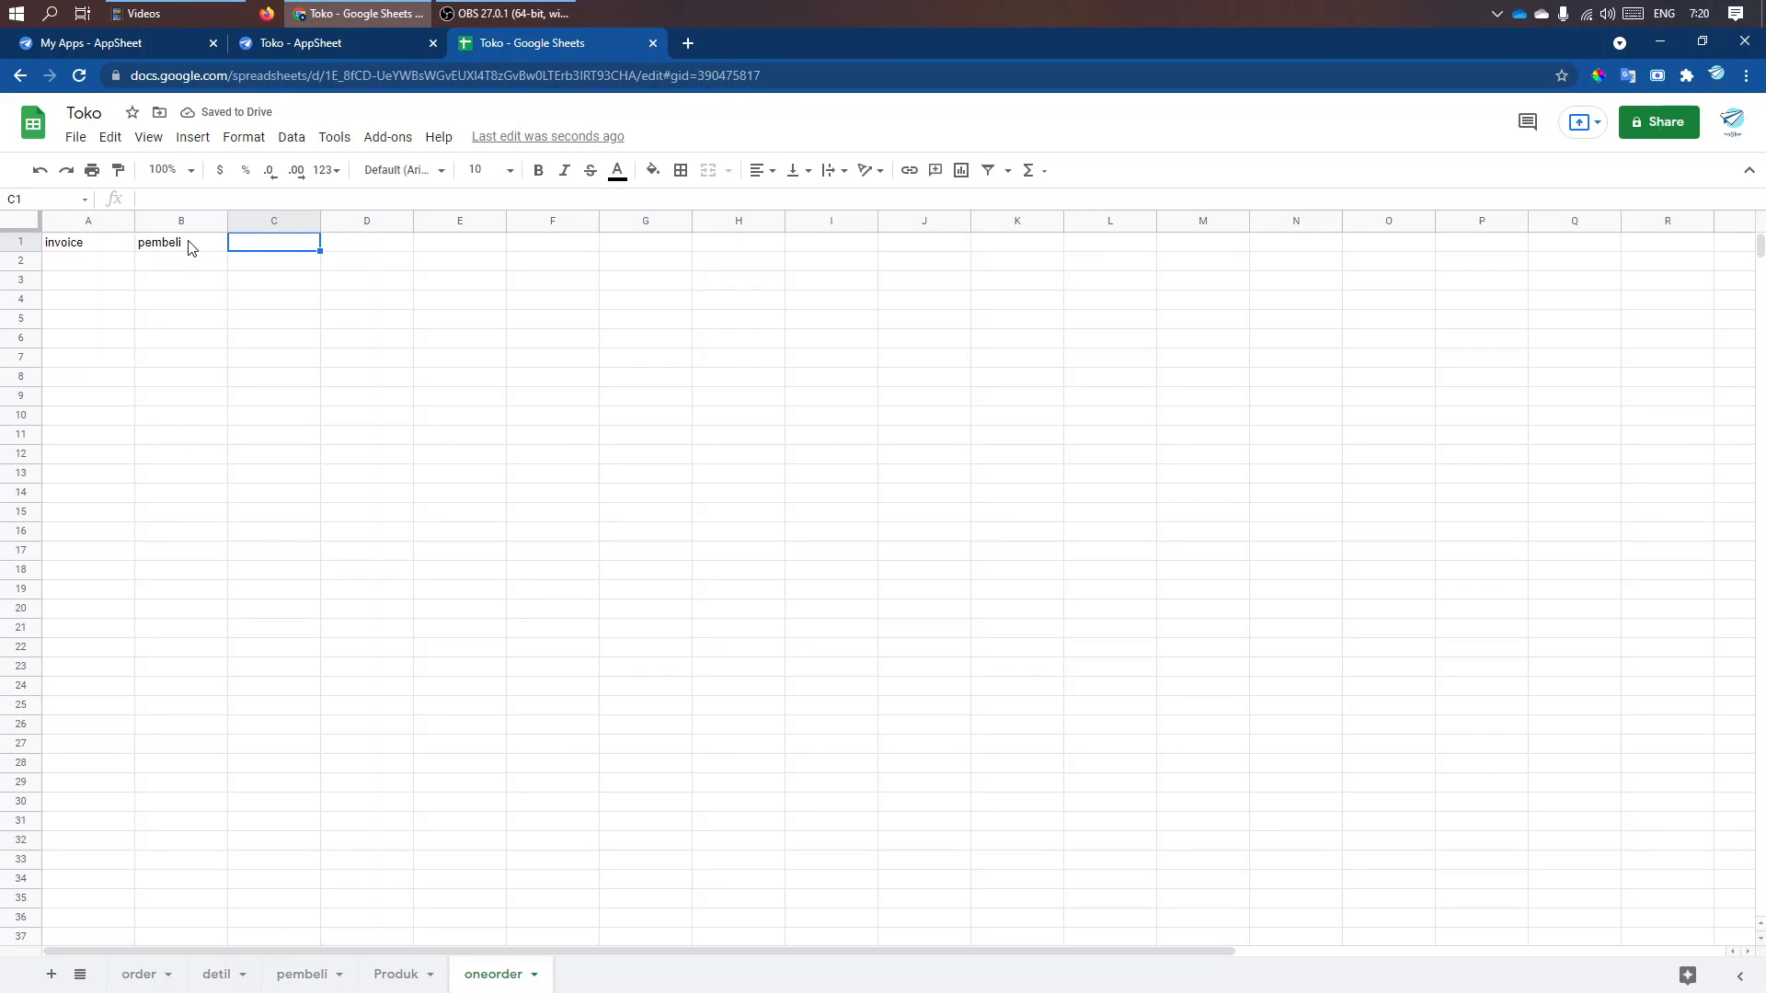
type("produk")
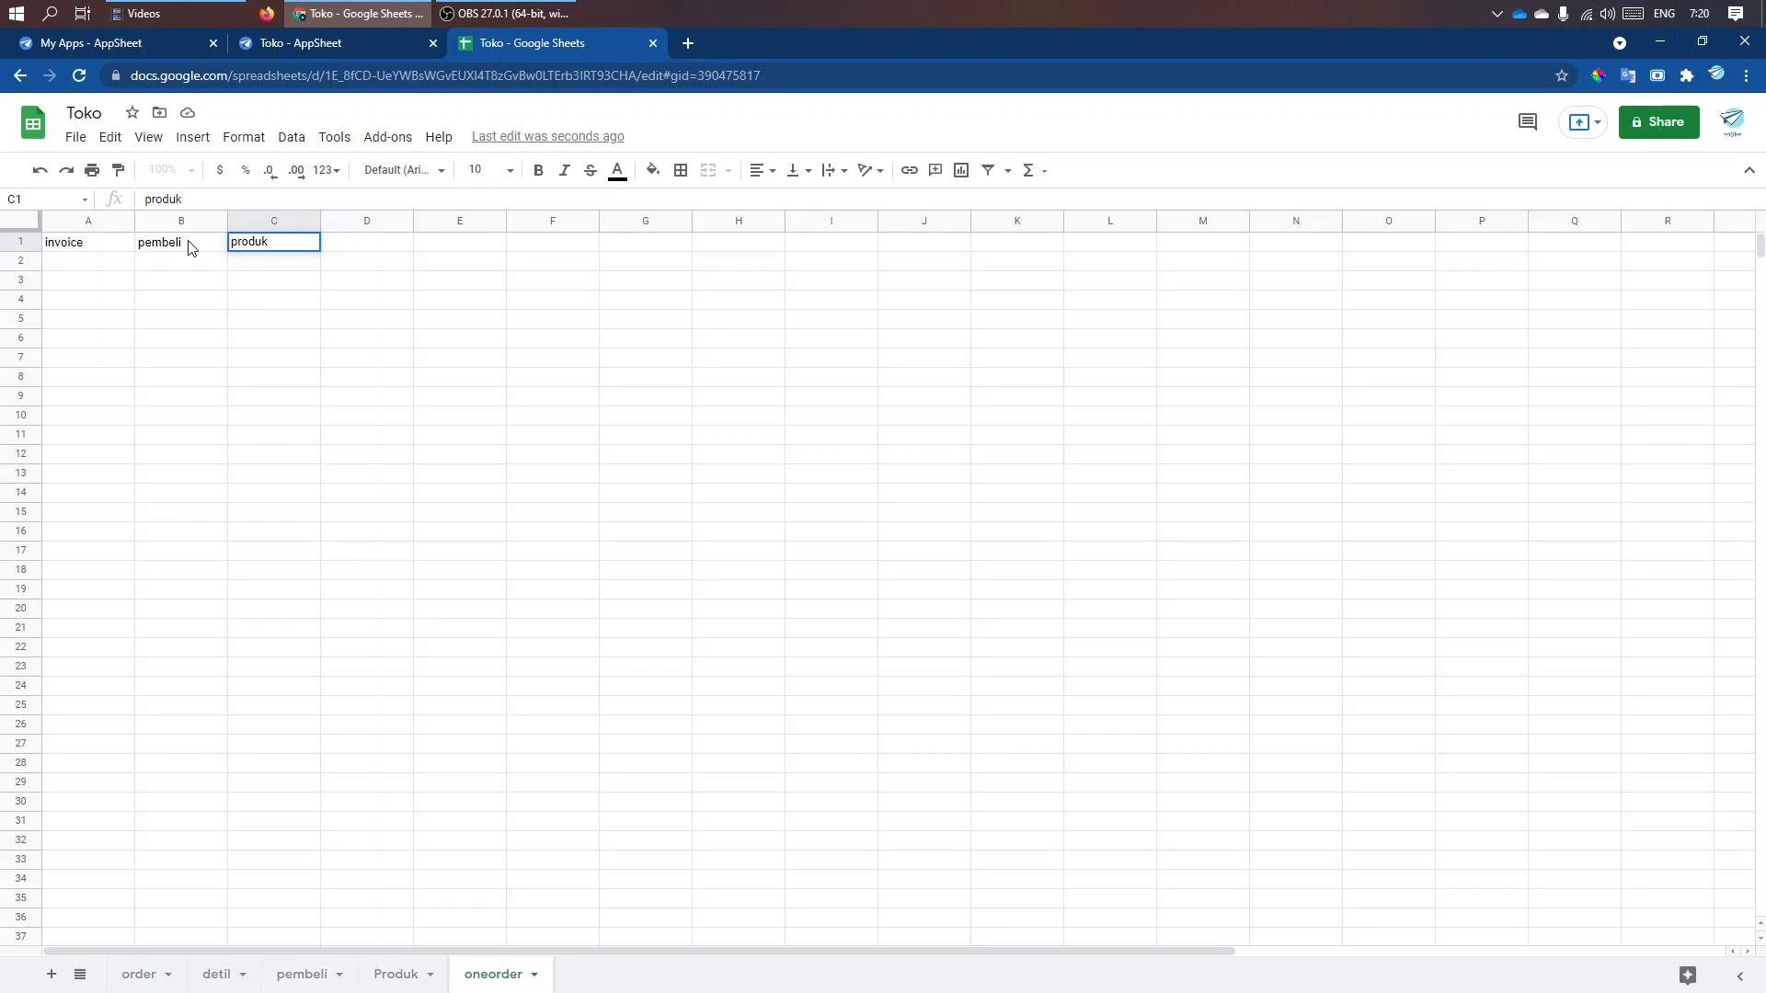
key("Tab")
type("harga")
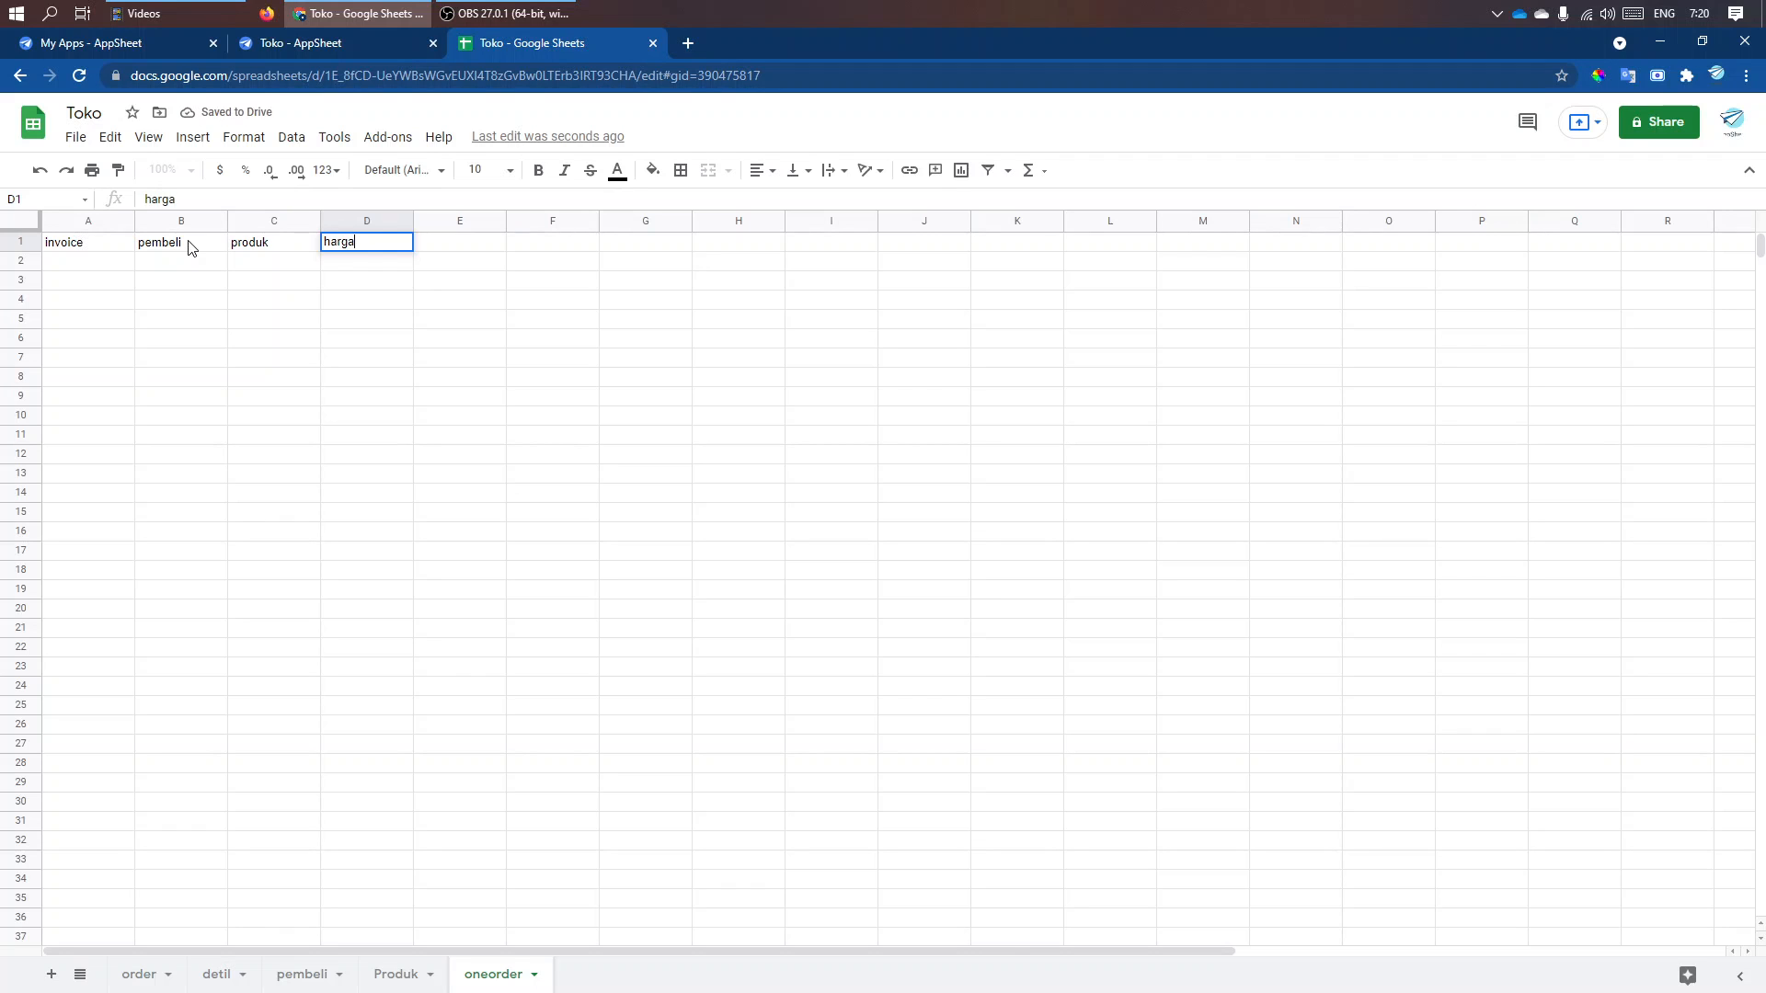
key("Tab")
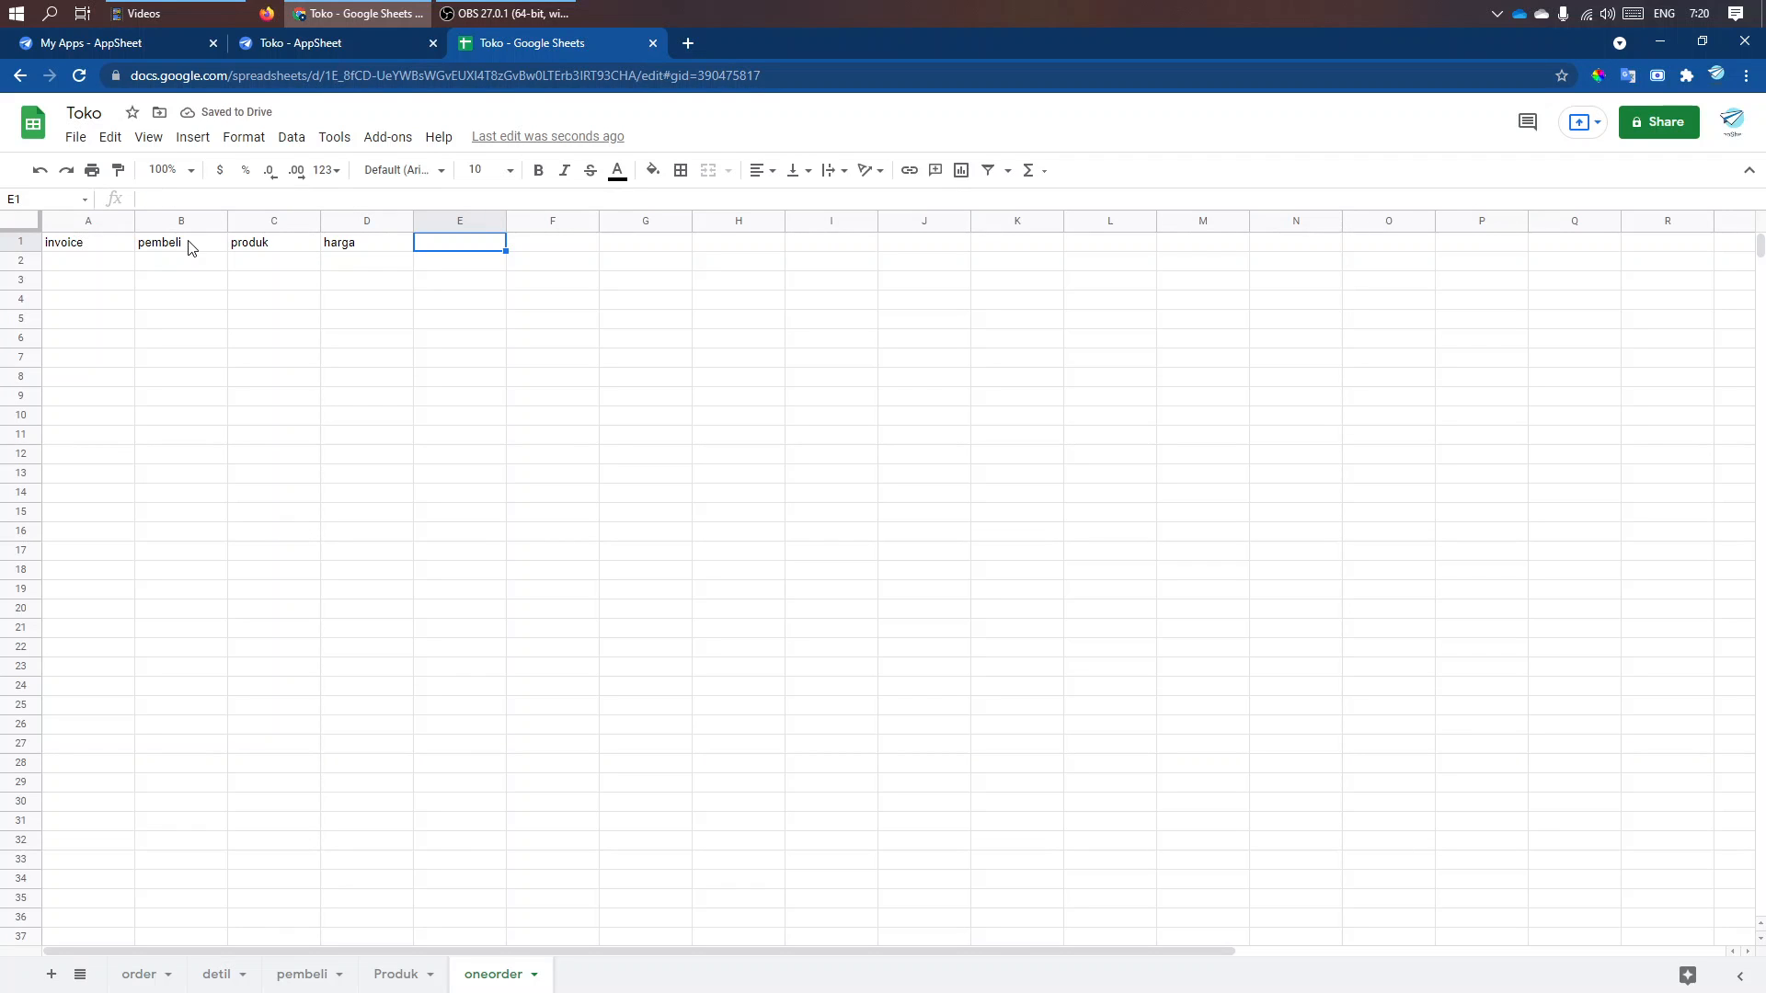
- Add the headers qty, total and bayar in cells E1 to G1, leaving H1 empty
type("qty")
key("Tab")
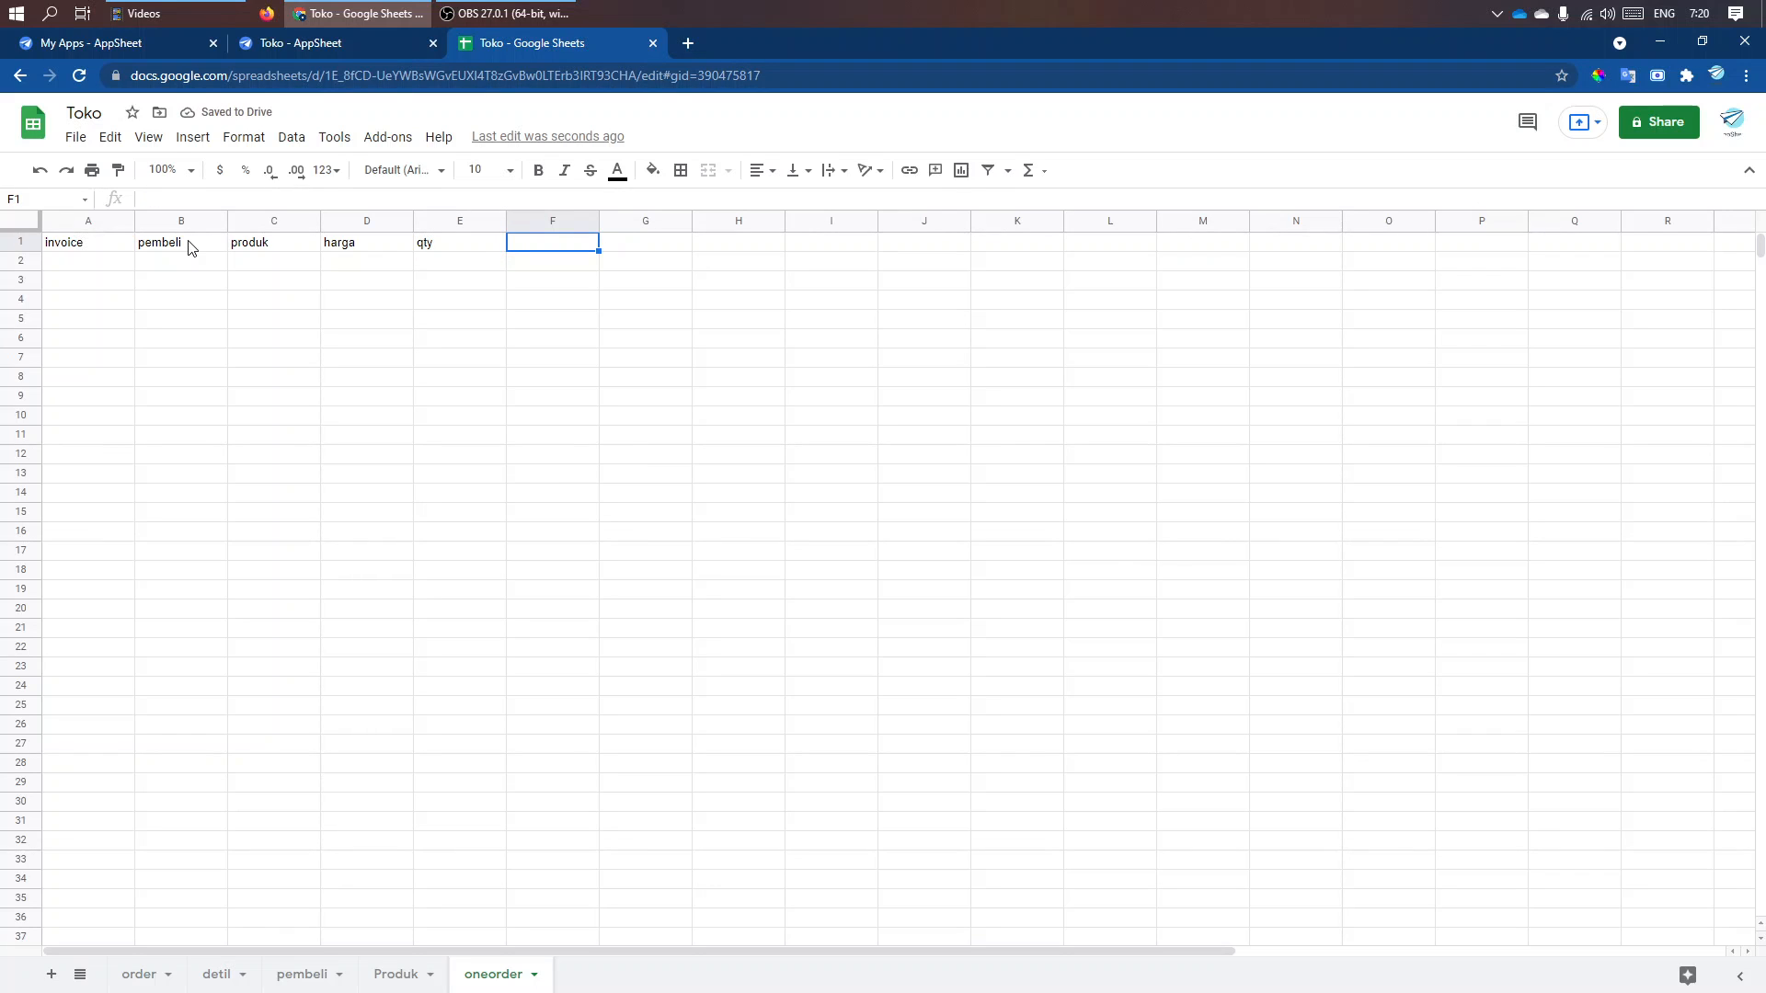
type("total")
key("Tab")
type("bayar")
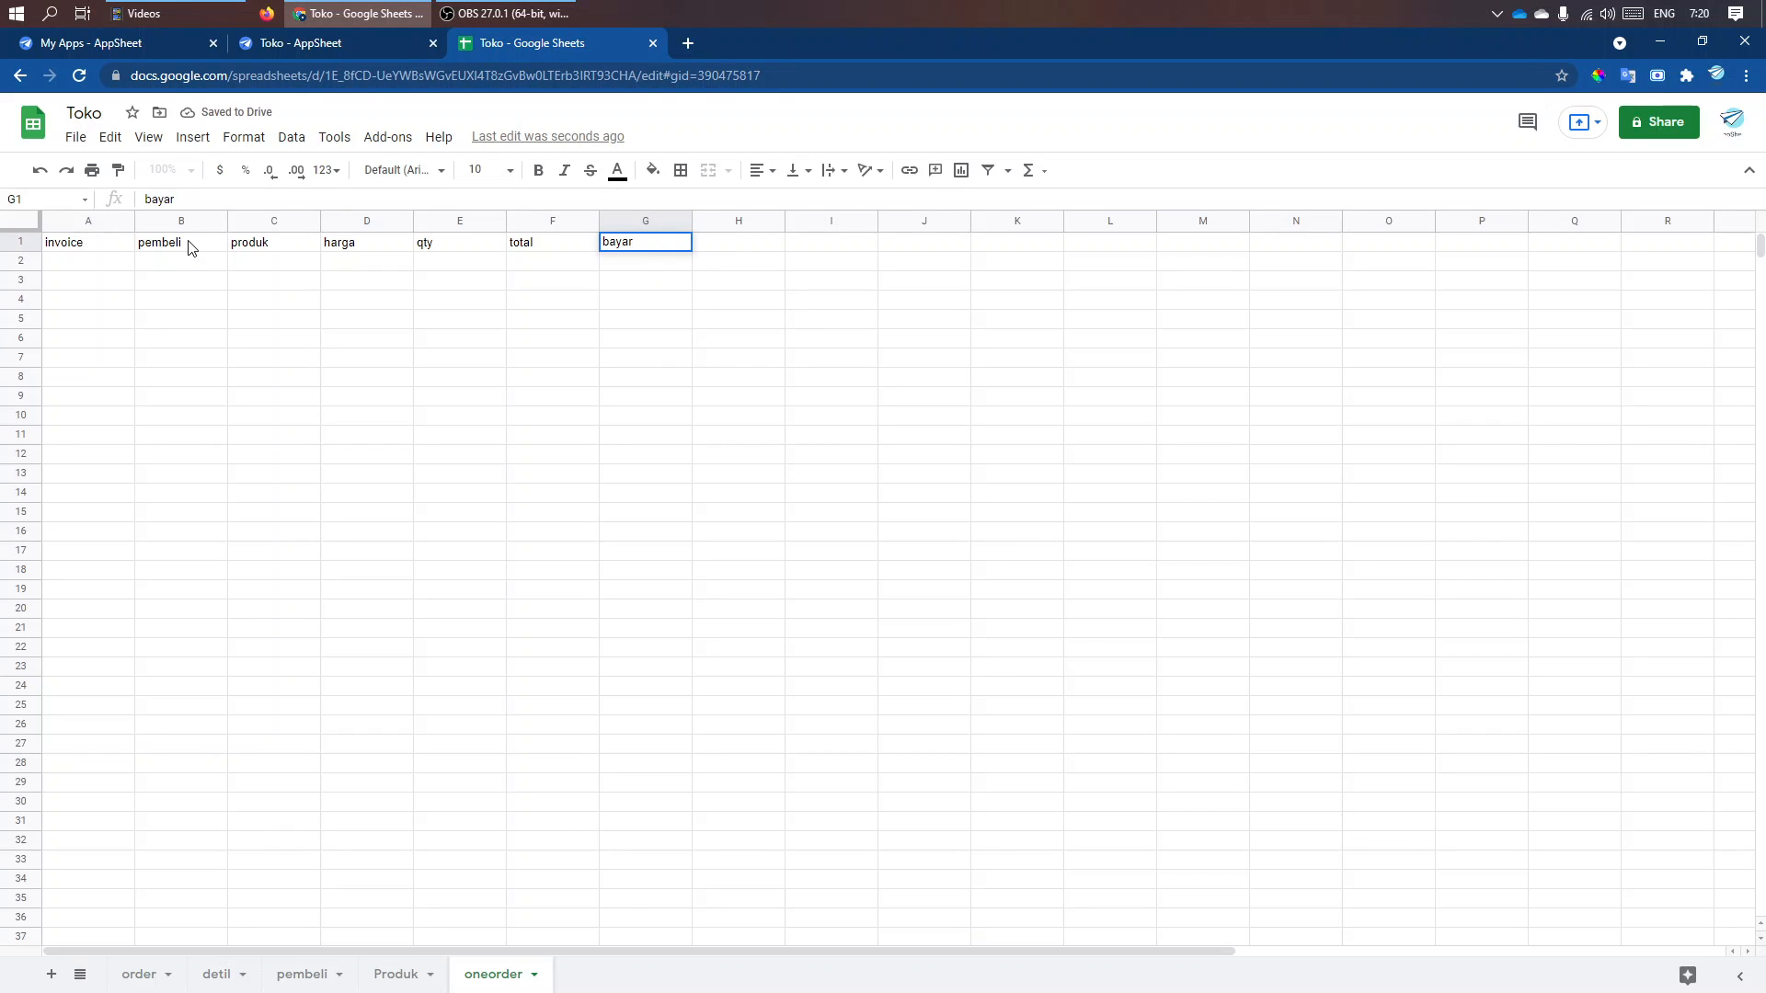
key("Tab")
type("s")
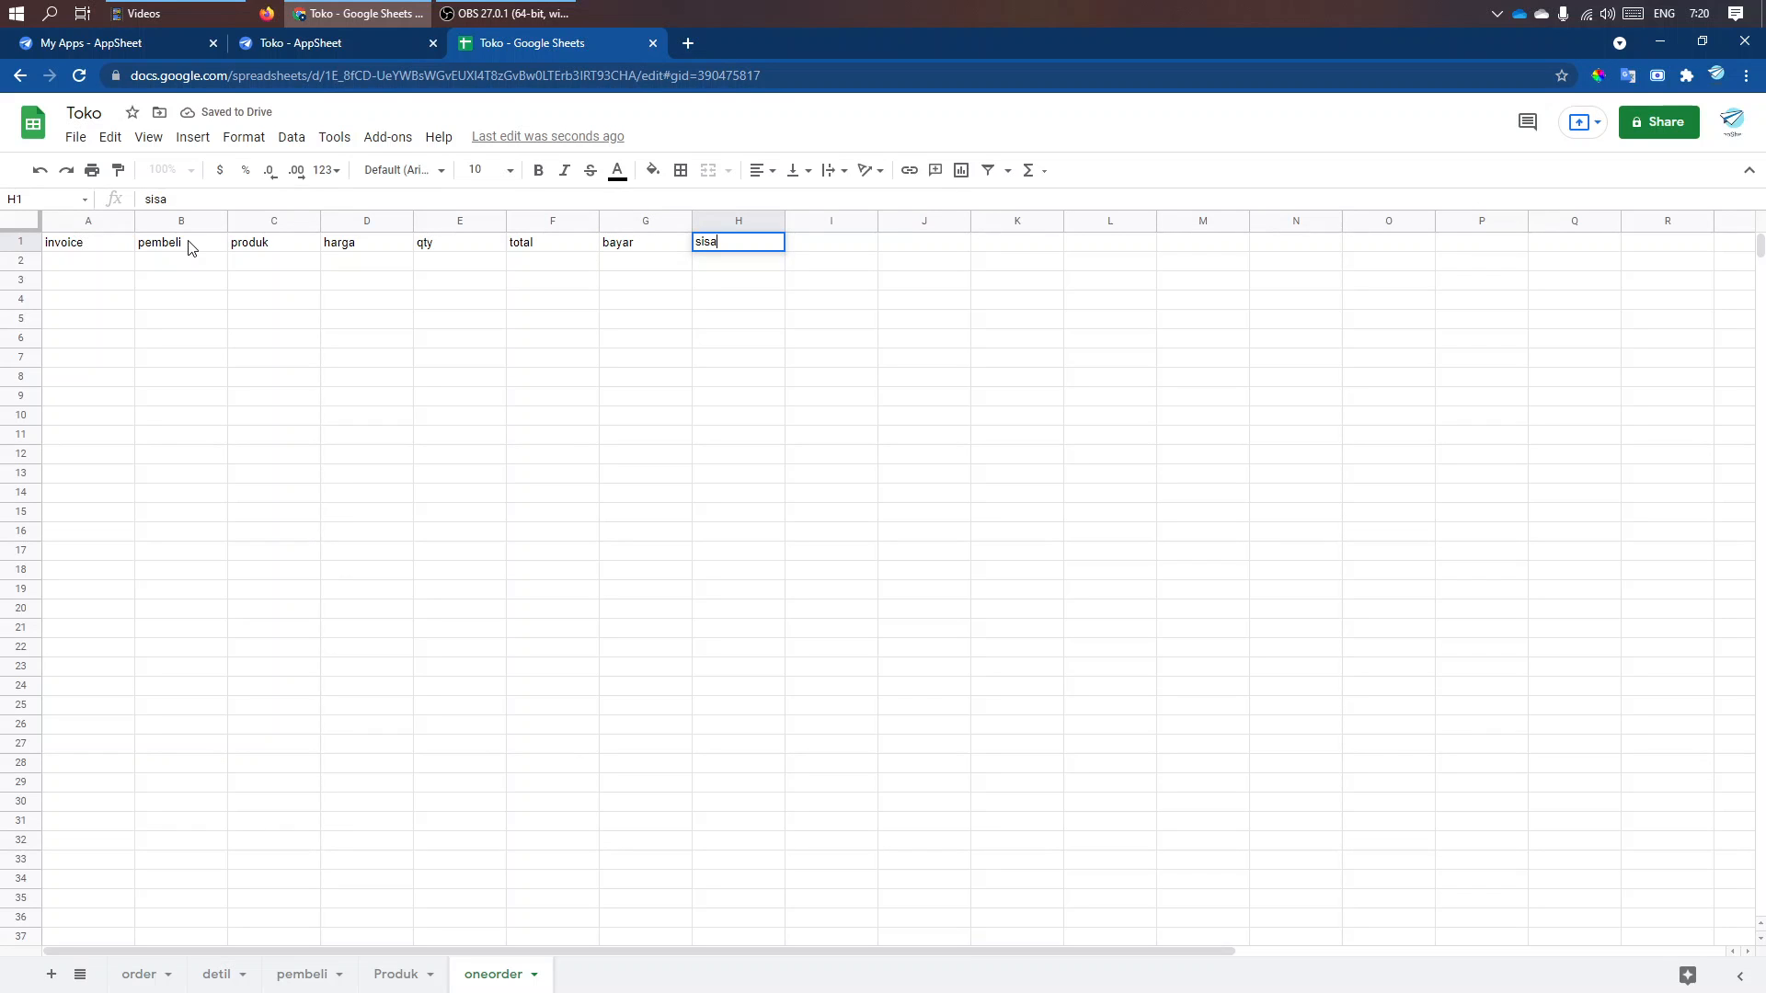
key("Escape")
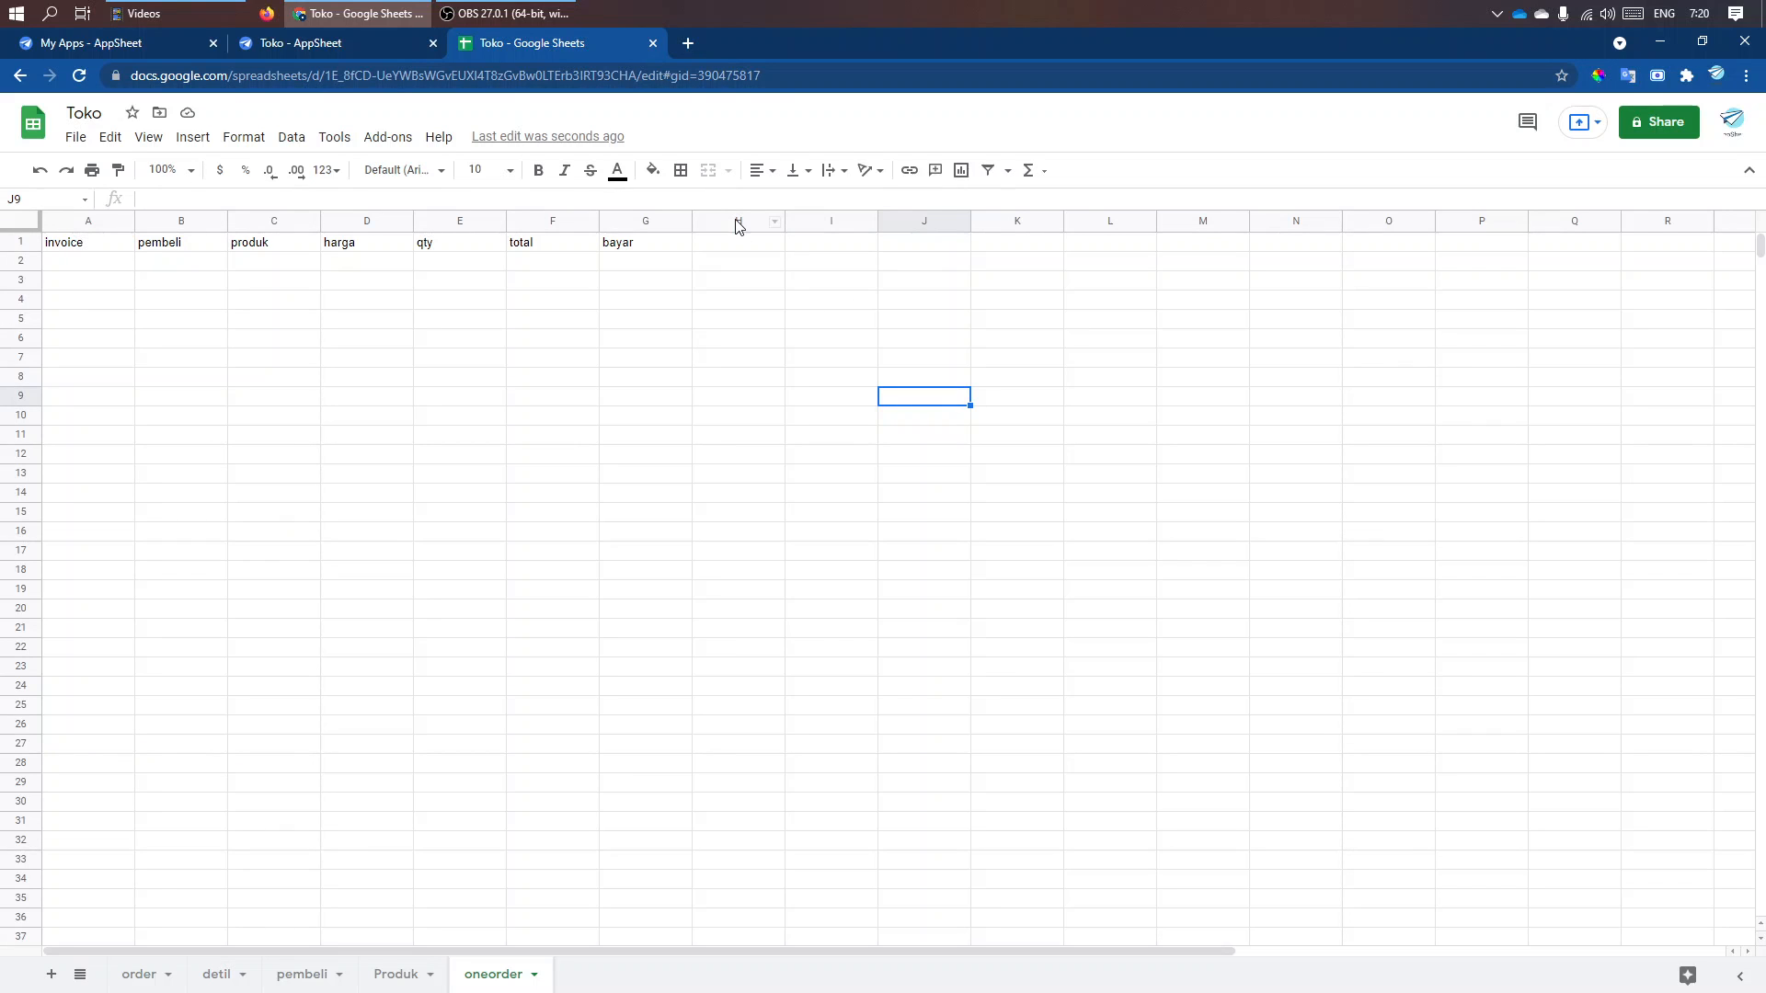
left_click(736, 221)
left_click(788, 219, "shift")
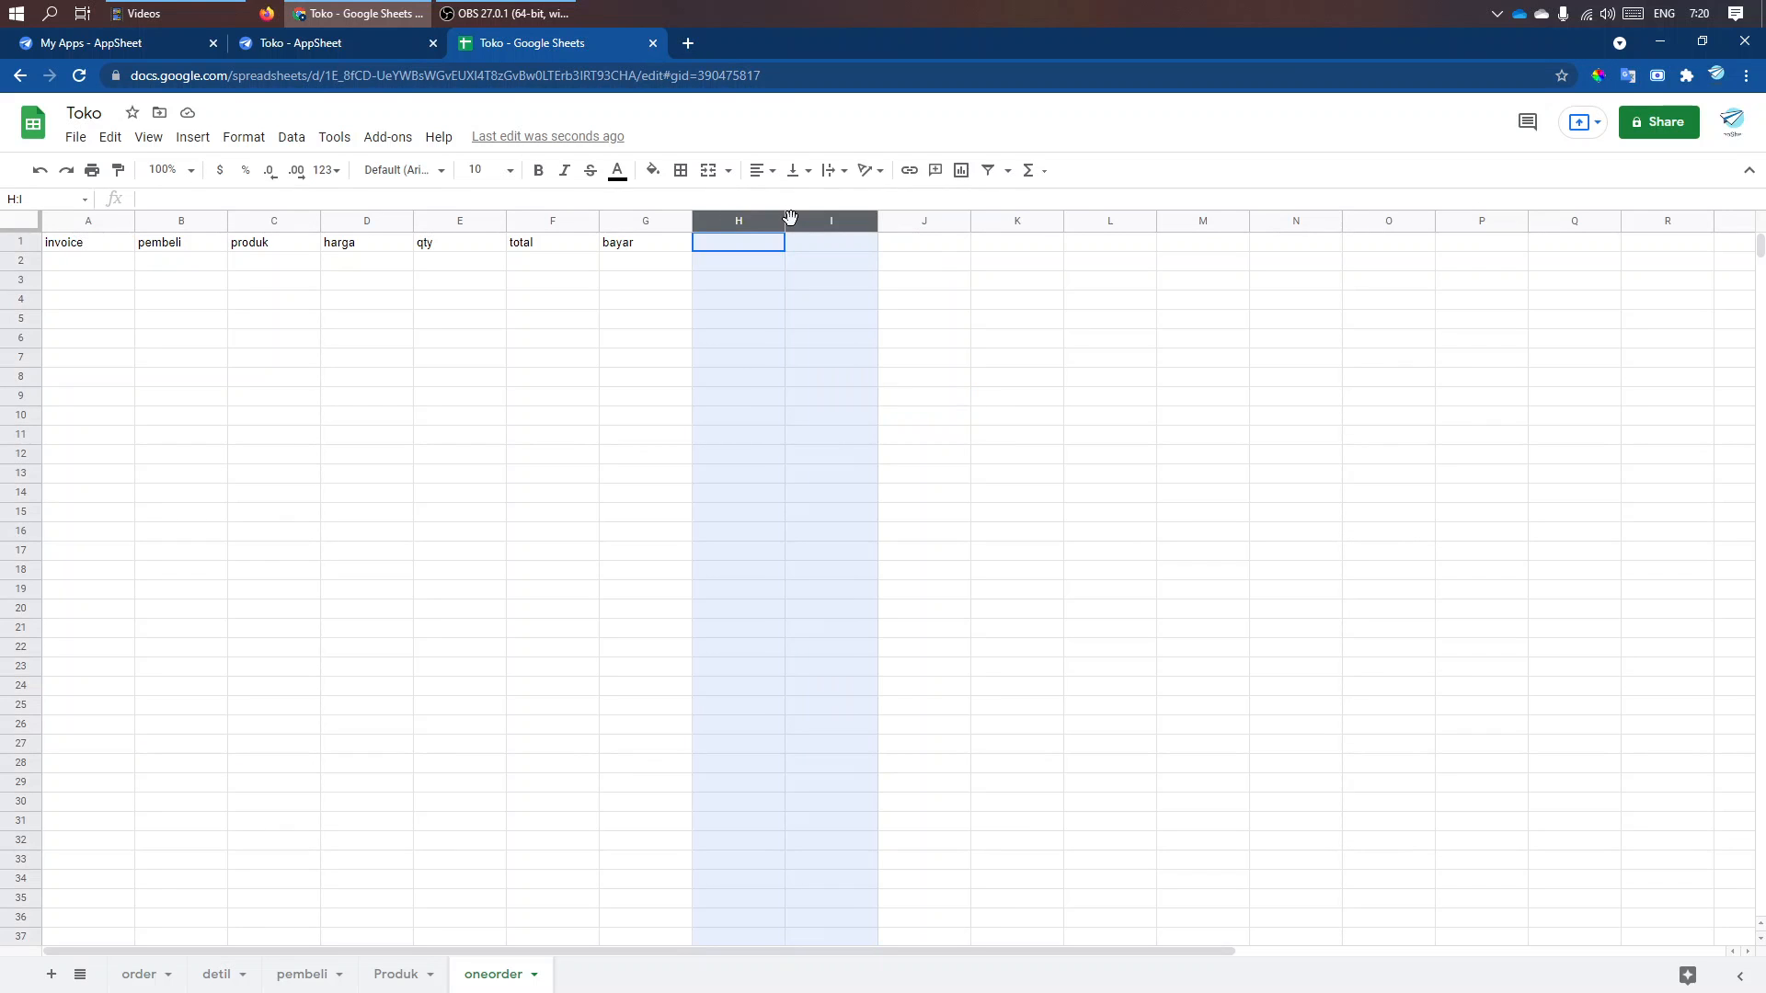
left_click_drag(791, 218, 1760, 249)
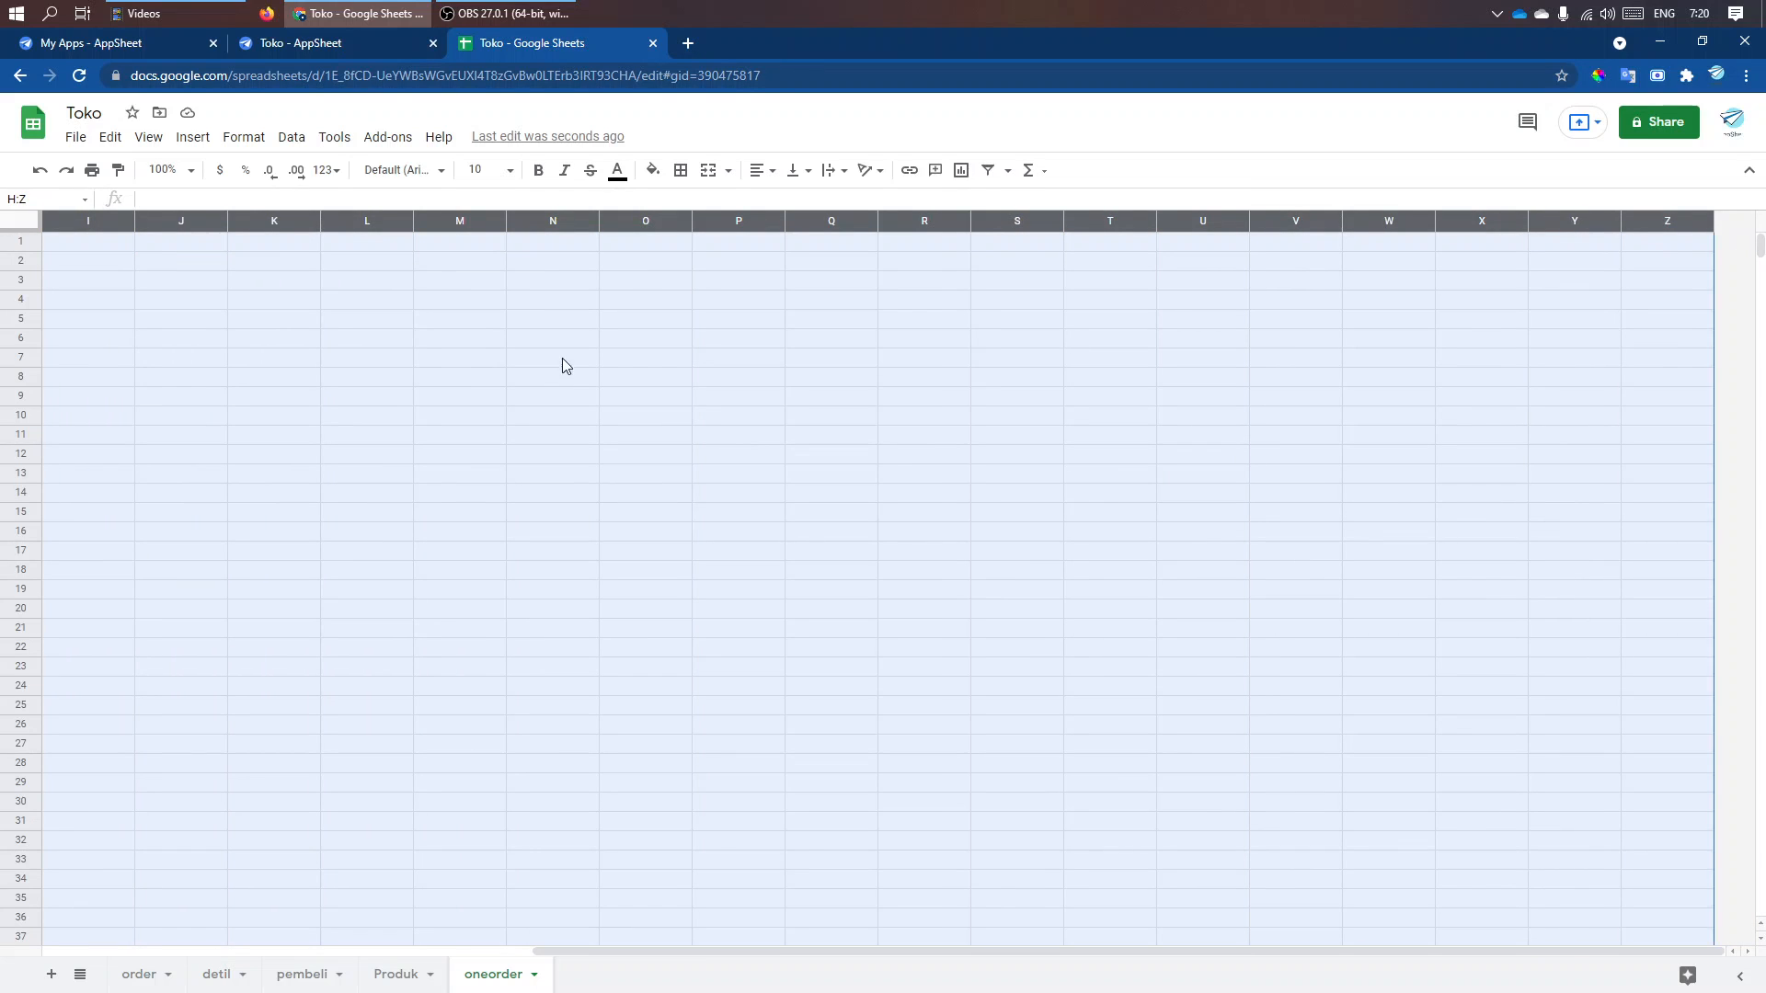
right_click(447, 324)
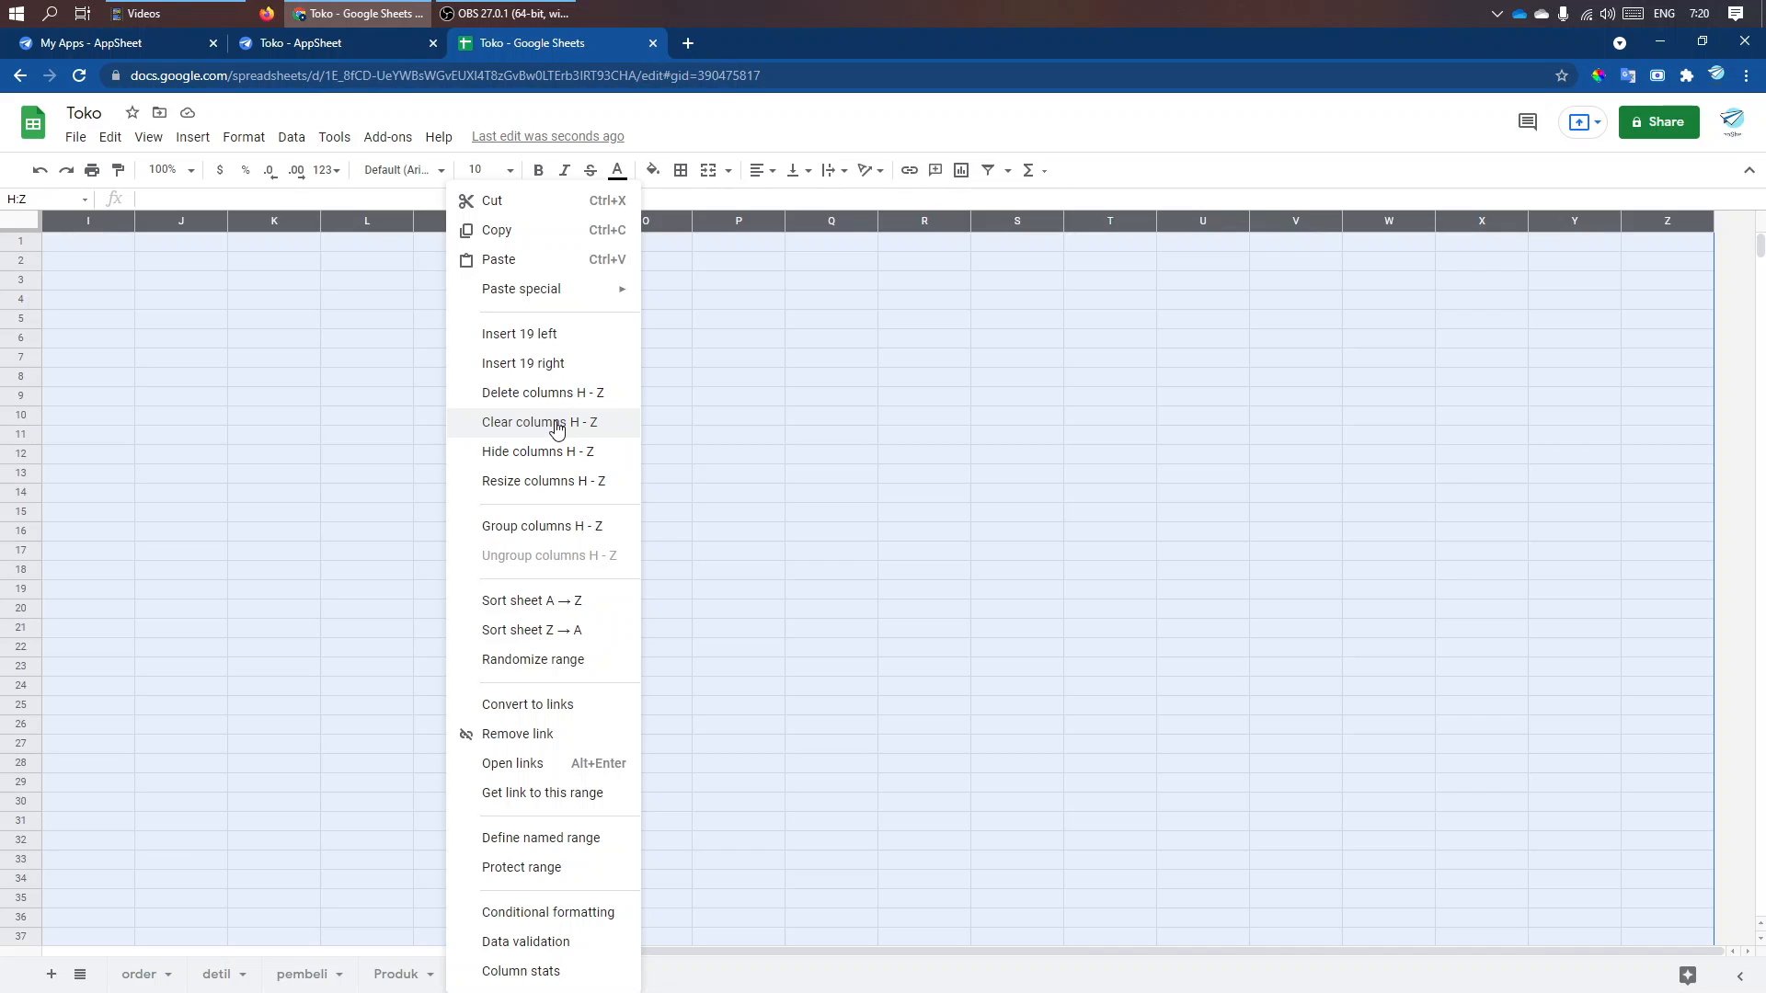
left_click(550, 366)
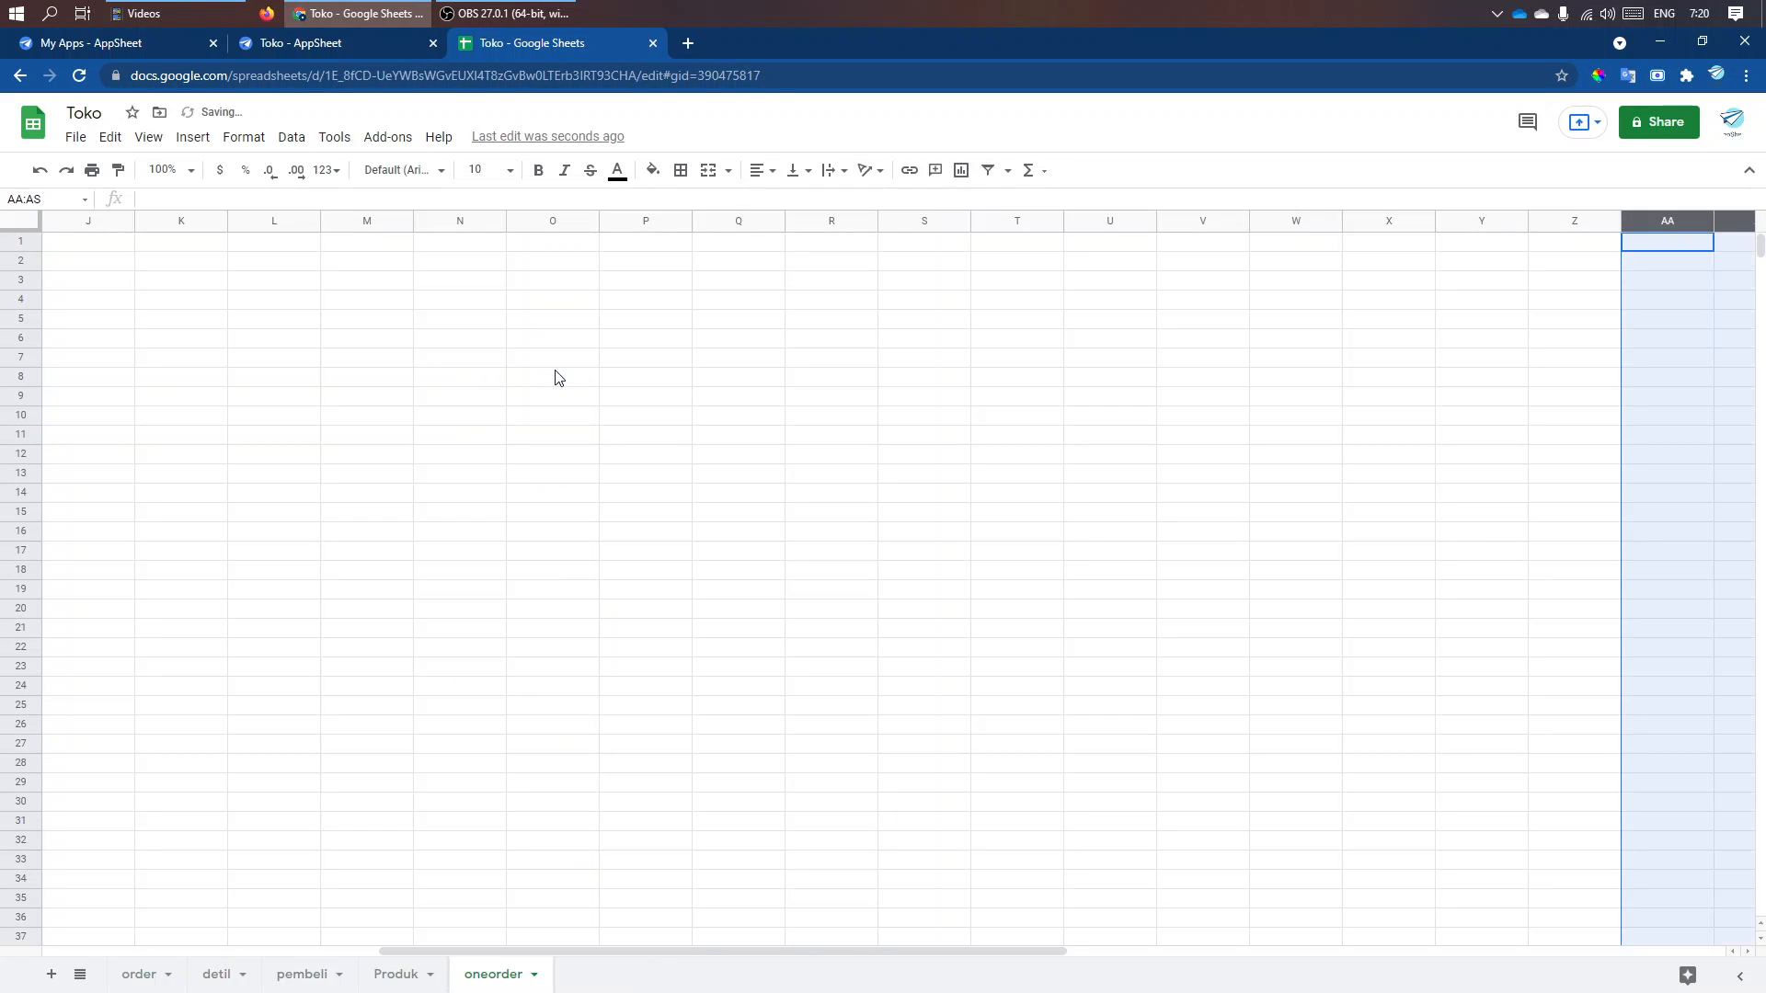
right_click(1649, 260)
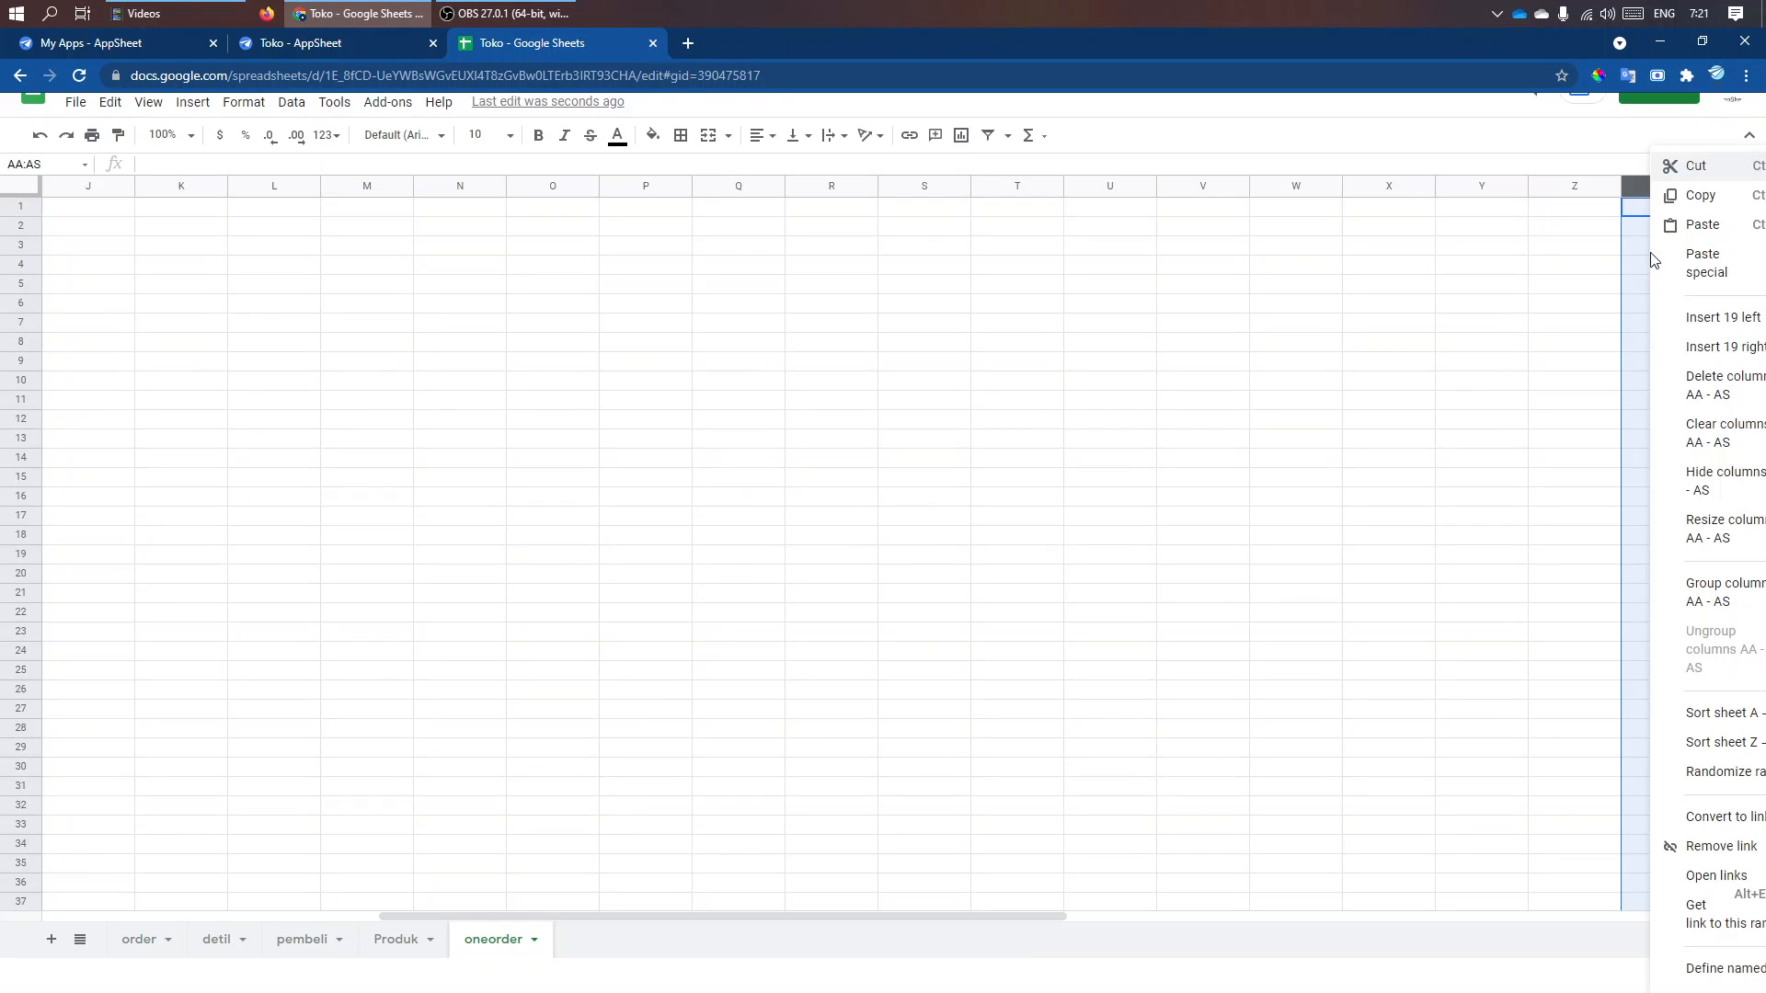
left_click(1708, 393)
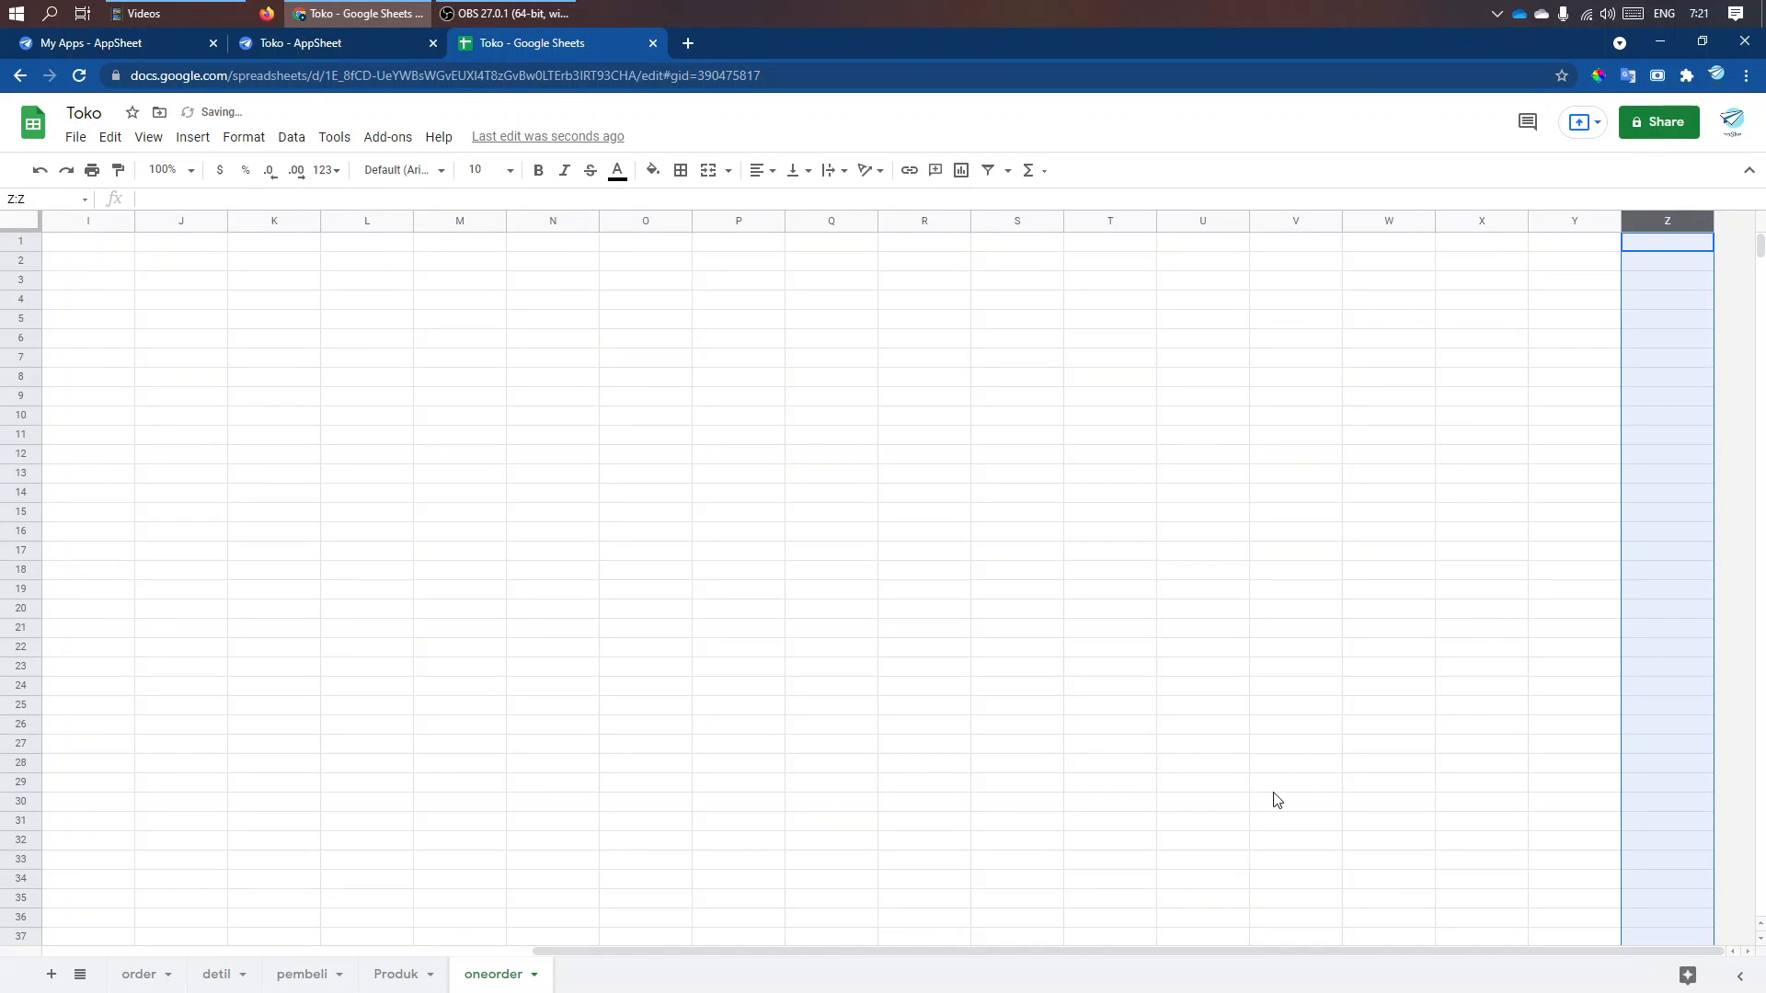
left_click_drag(1162, 947, 421, 935)
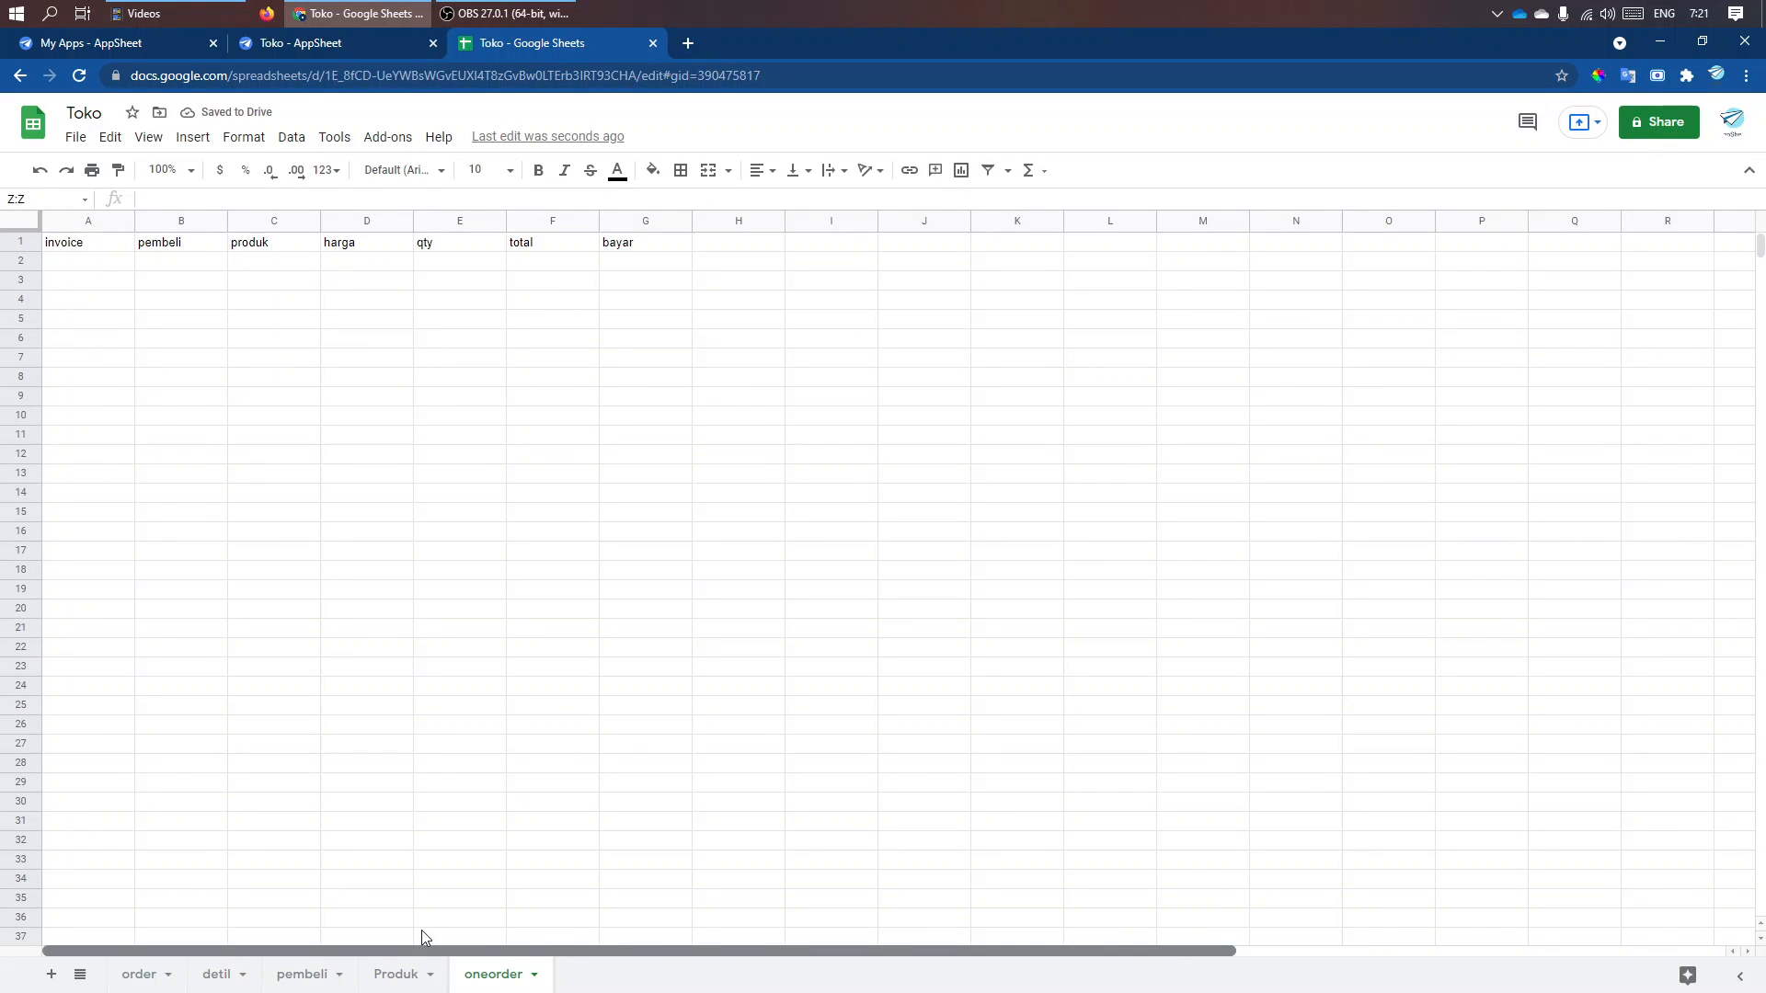
- Delete the empty columns H through Z from the oneorder sheet
left_click_drag(736, 217, 1762, 207)
right_click(539, 335)
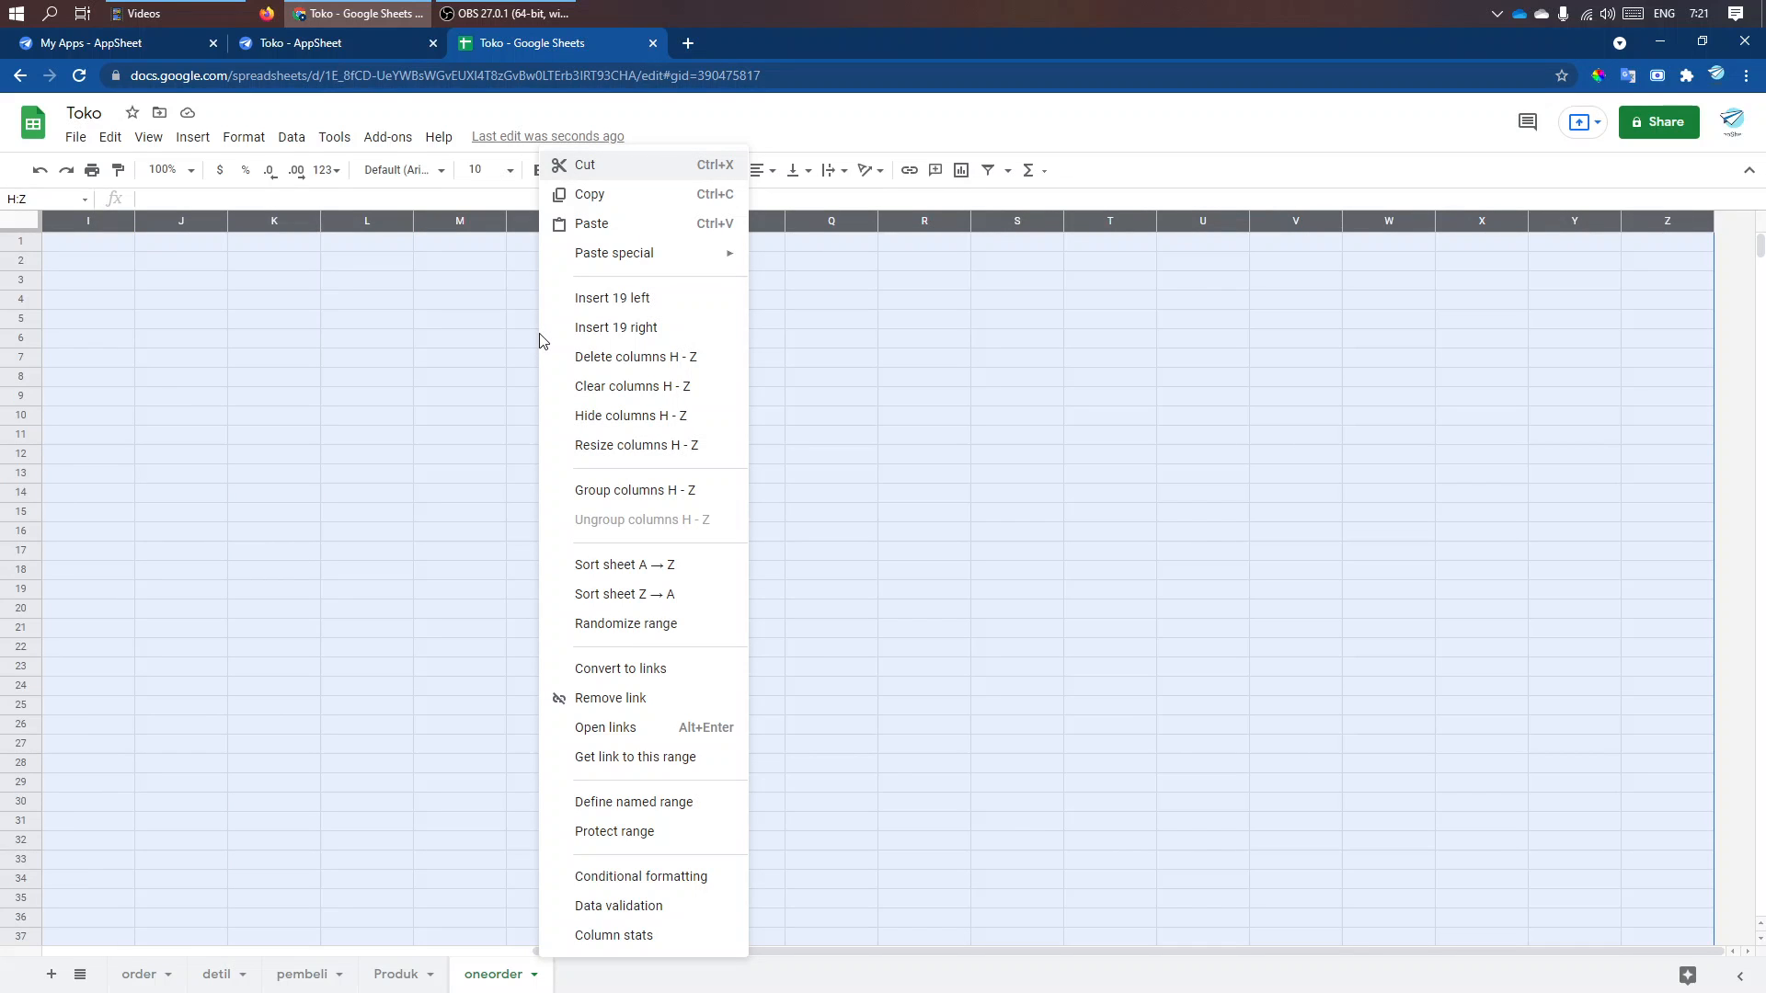
left_click(631, 357)
left_click(480, 392)
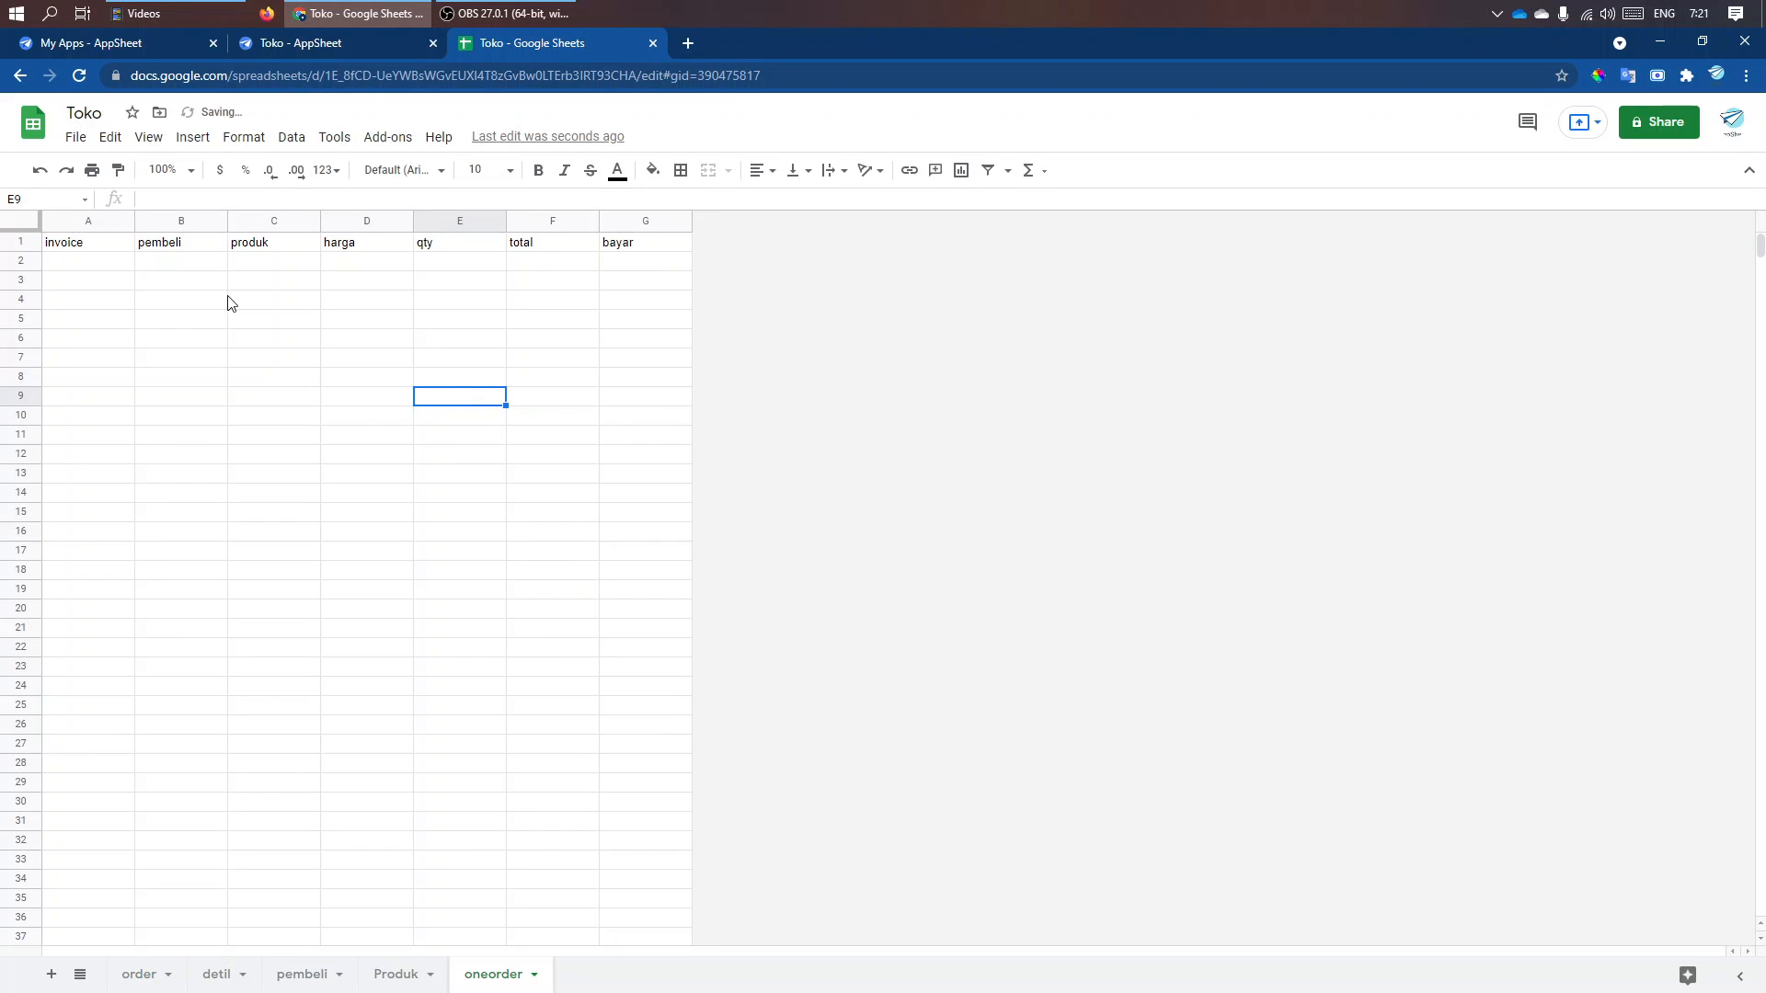
- Auto-fit the widths of columns A through G to their header text
left_click_drag(69, 221, 702, 264)
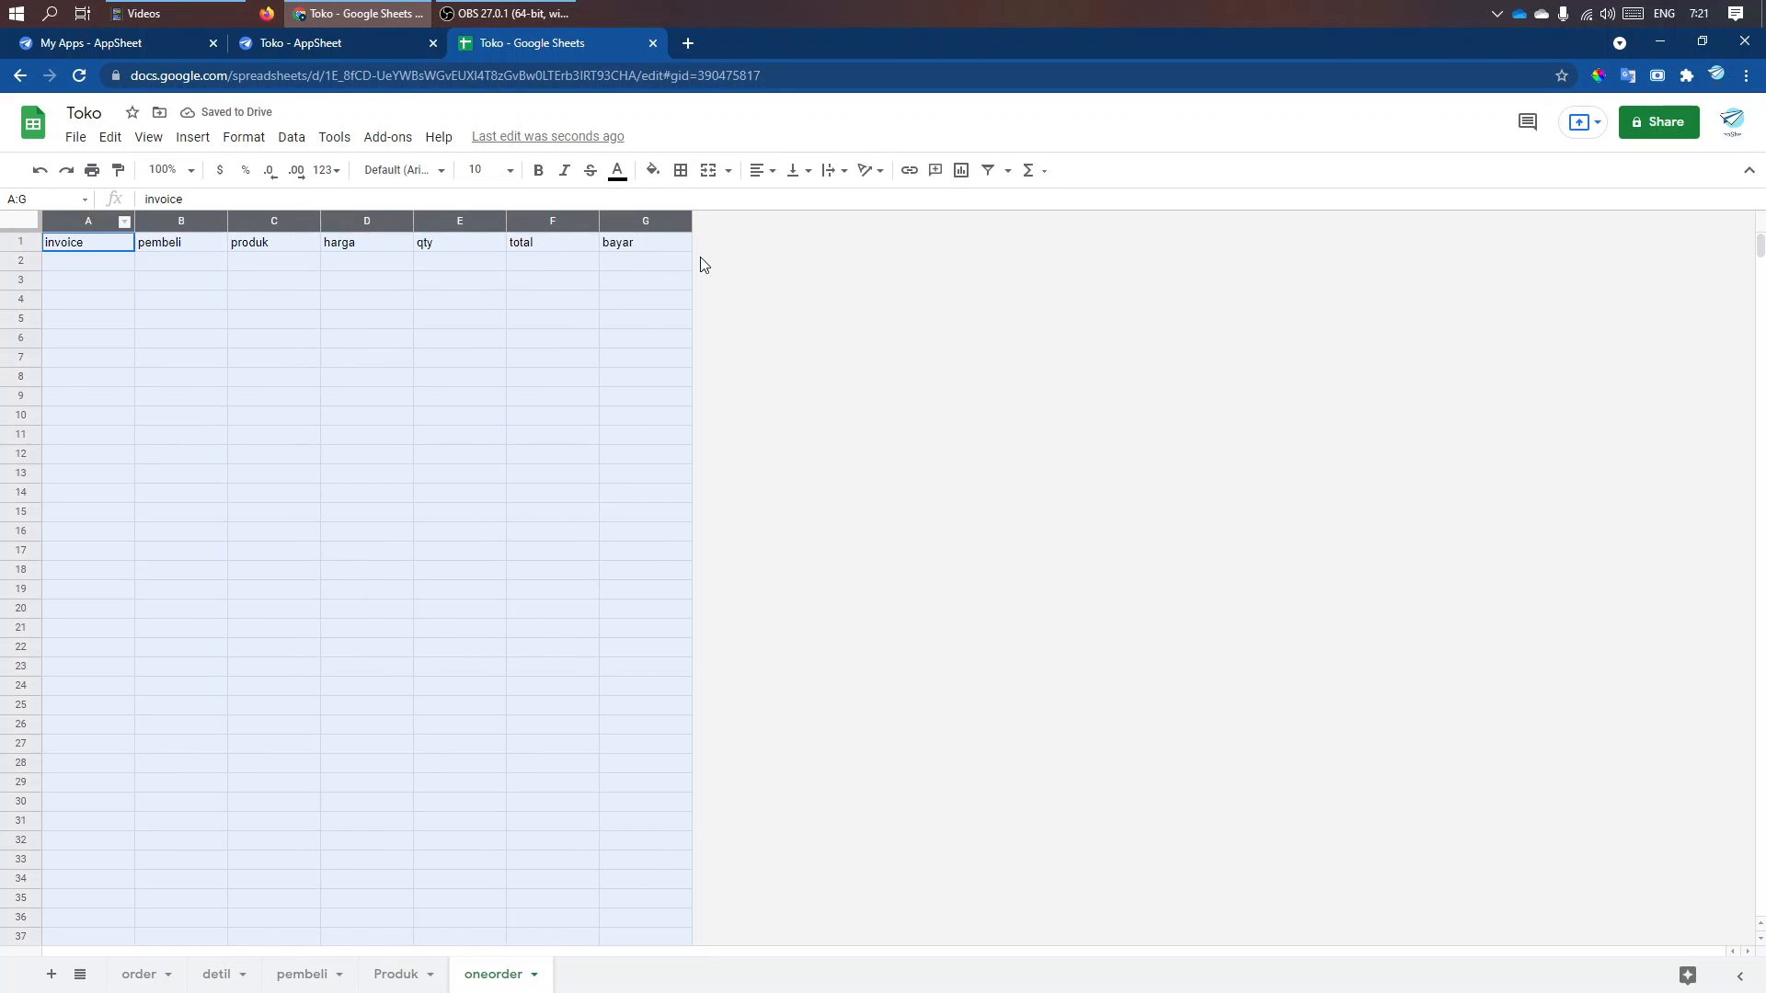
double_click(599, 221)
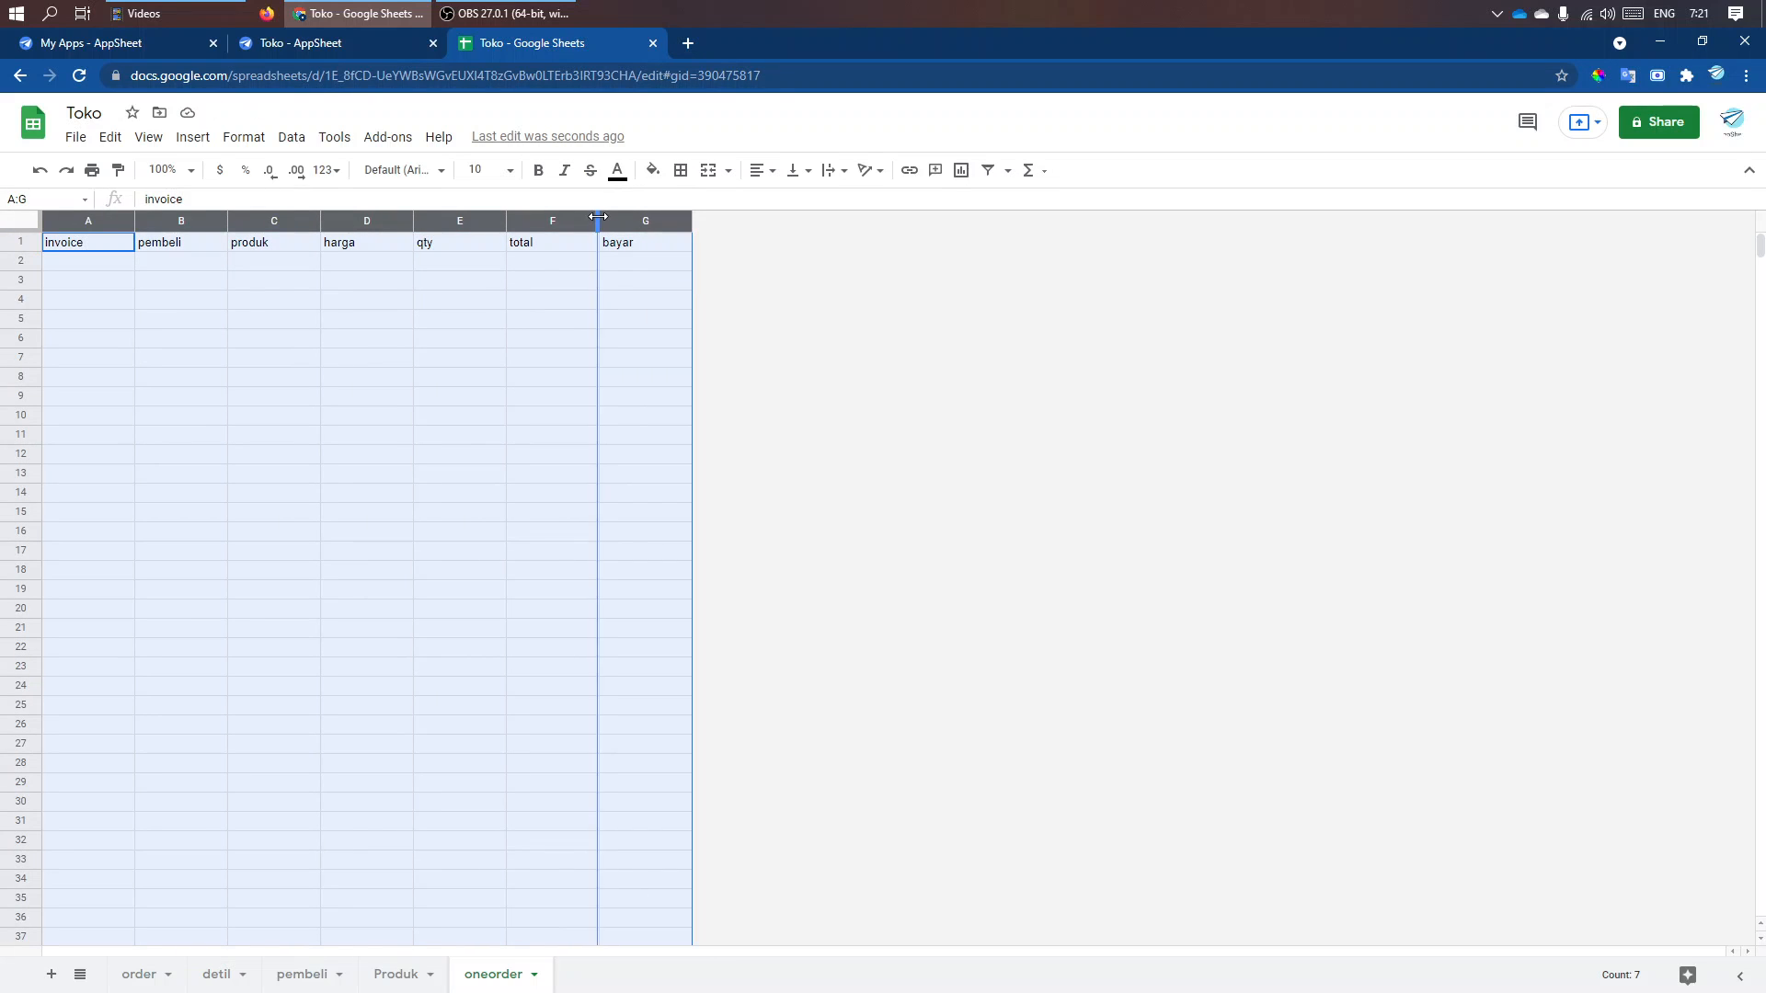
left_click(682, 554)
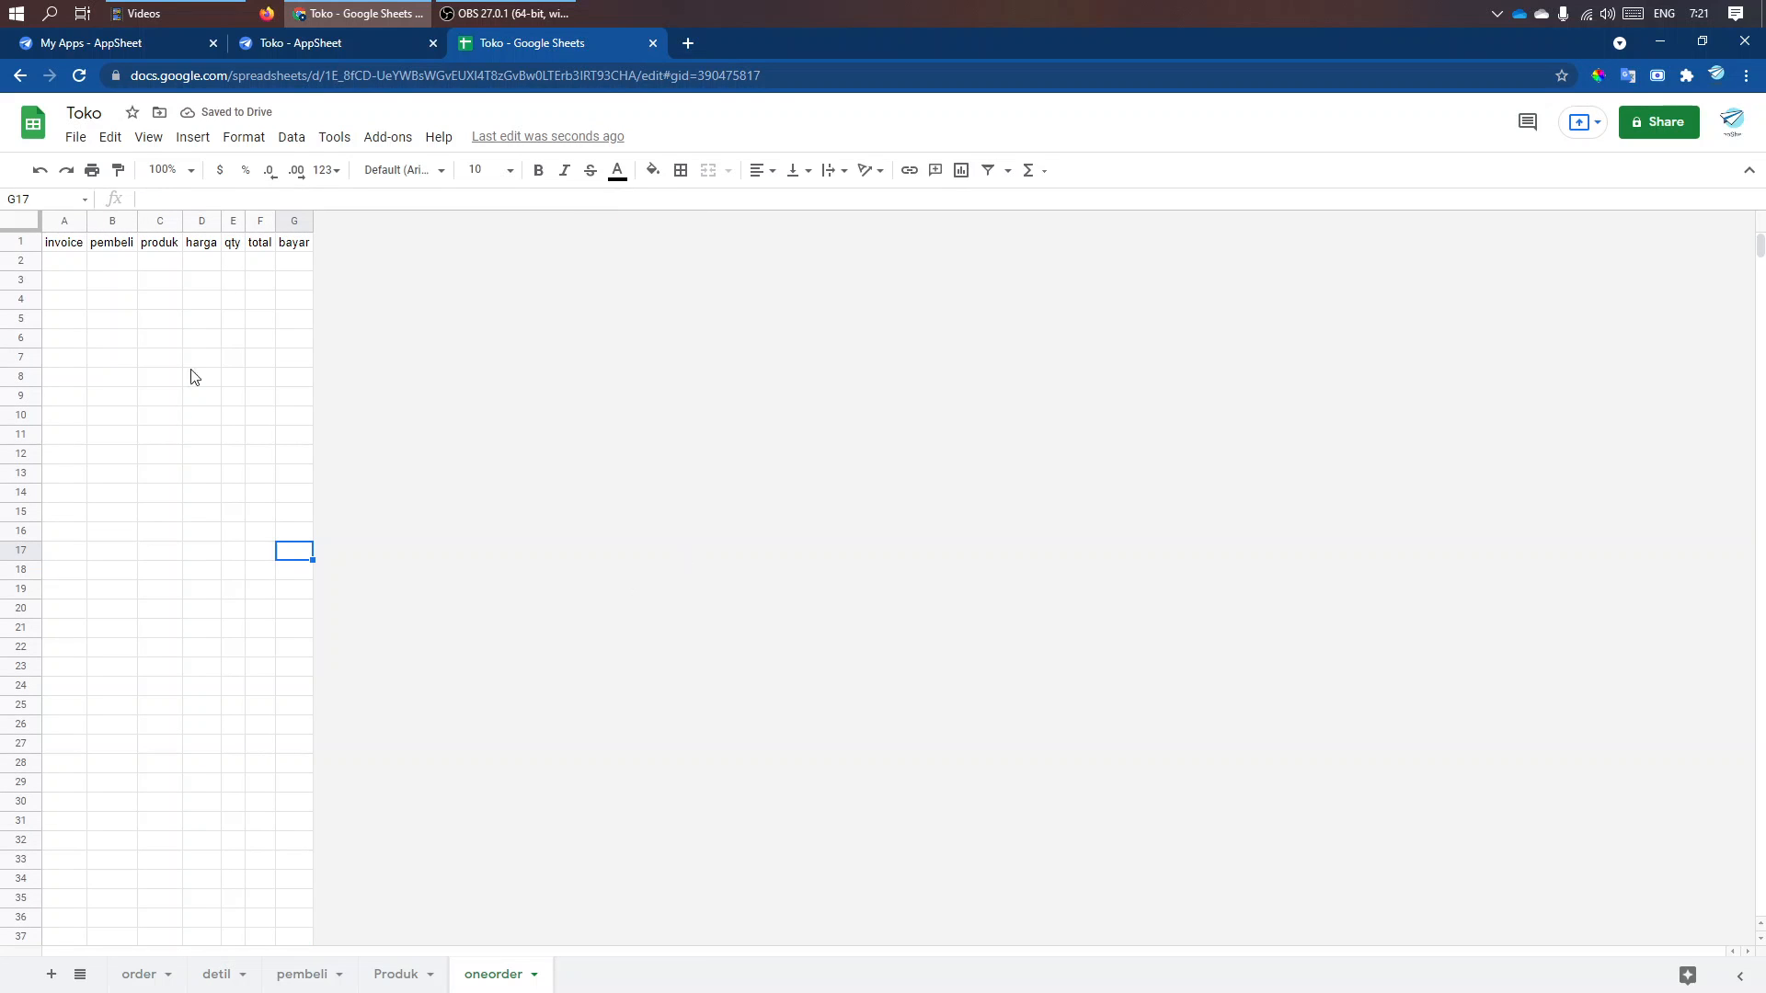
- Insert one column after bayar and enter the header cetak in H1
left_click(290, 221)
right_click(291, 221)
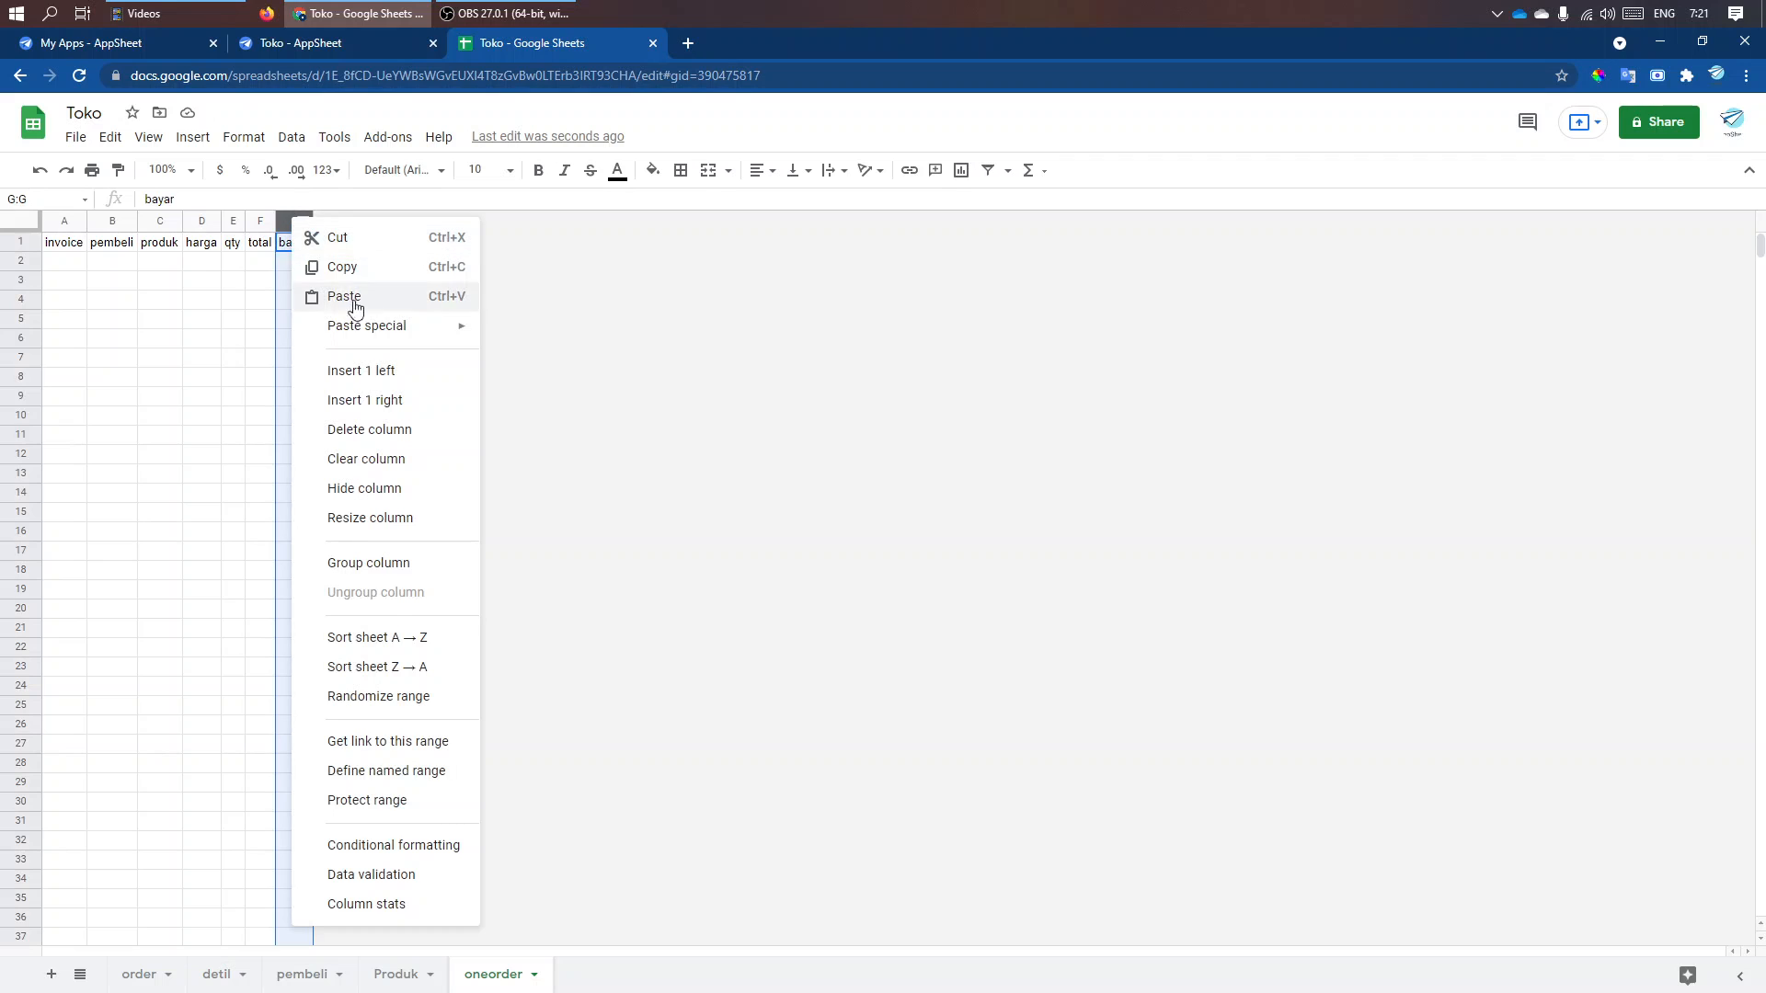
left_click(415, 402)
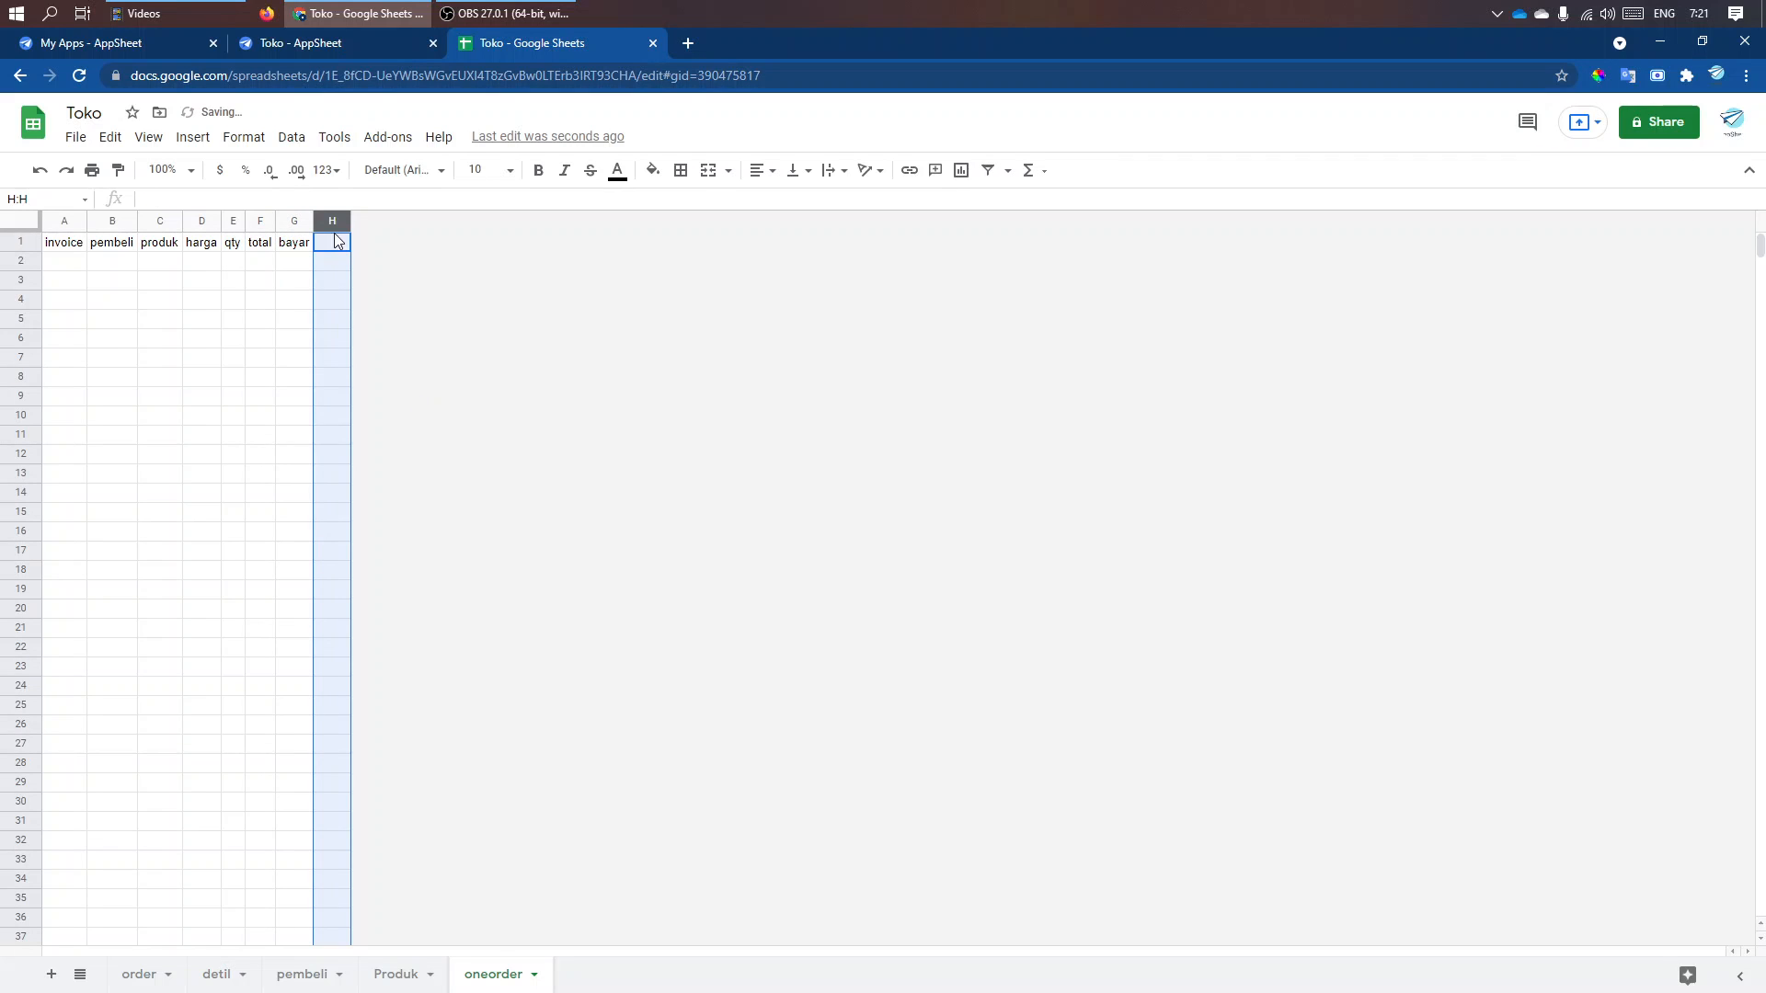
left_click(332, 242)
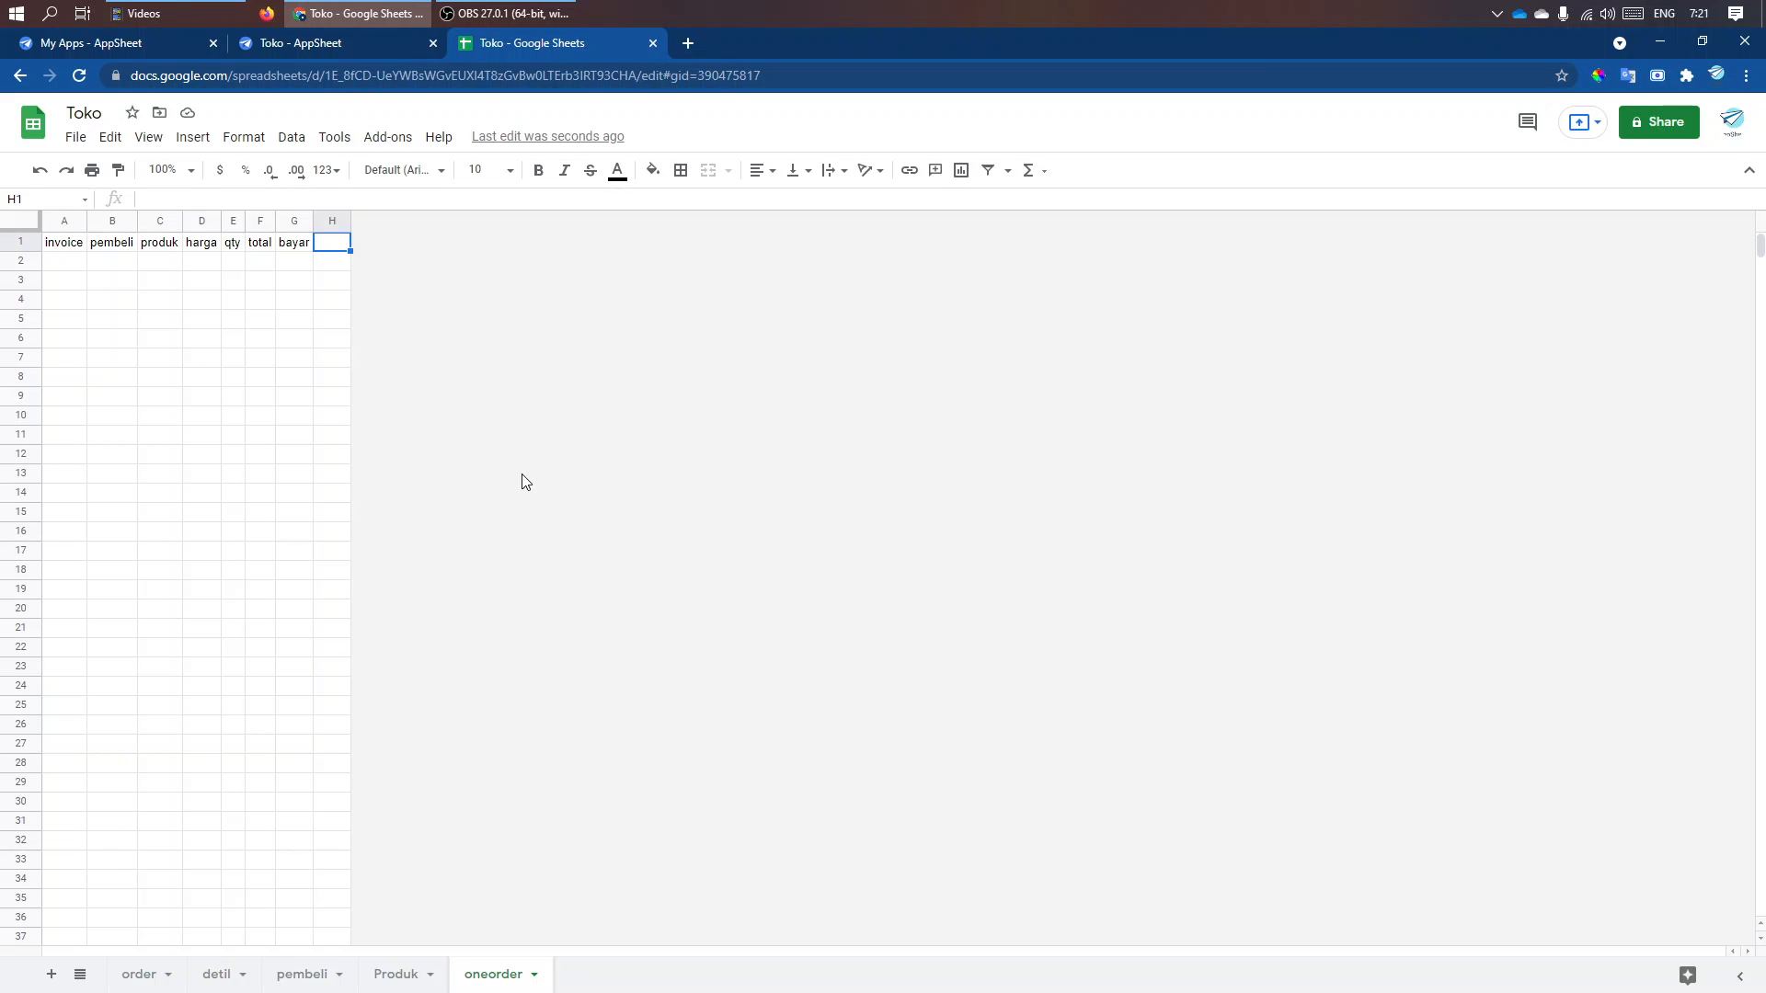
type("cetak")
left_click(65, 265)
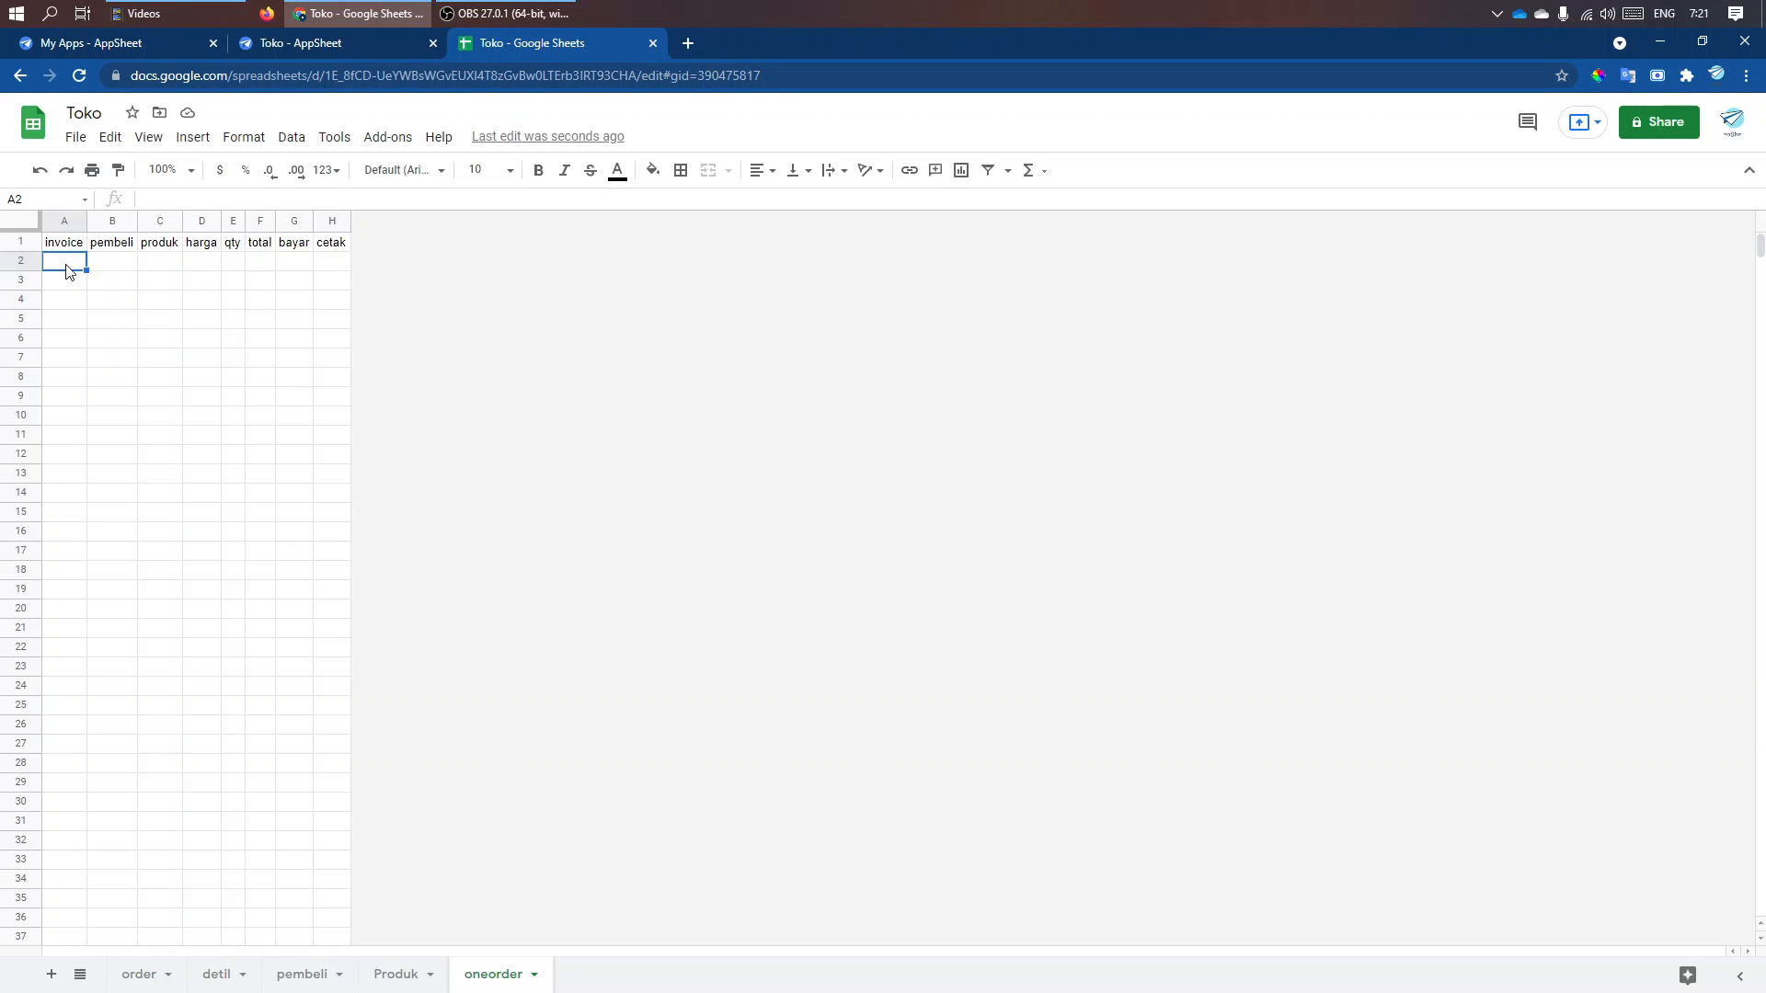
left_click(336, 268)
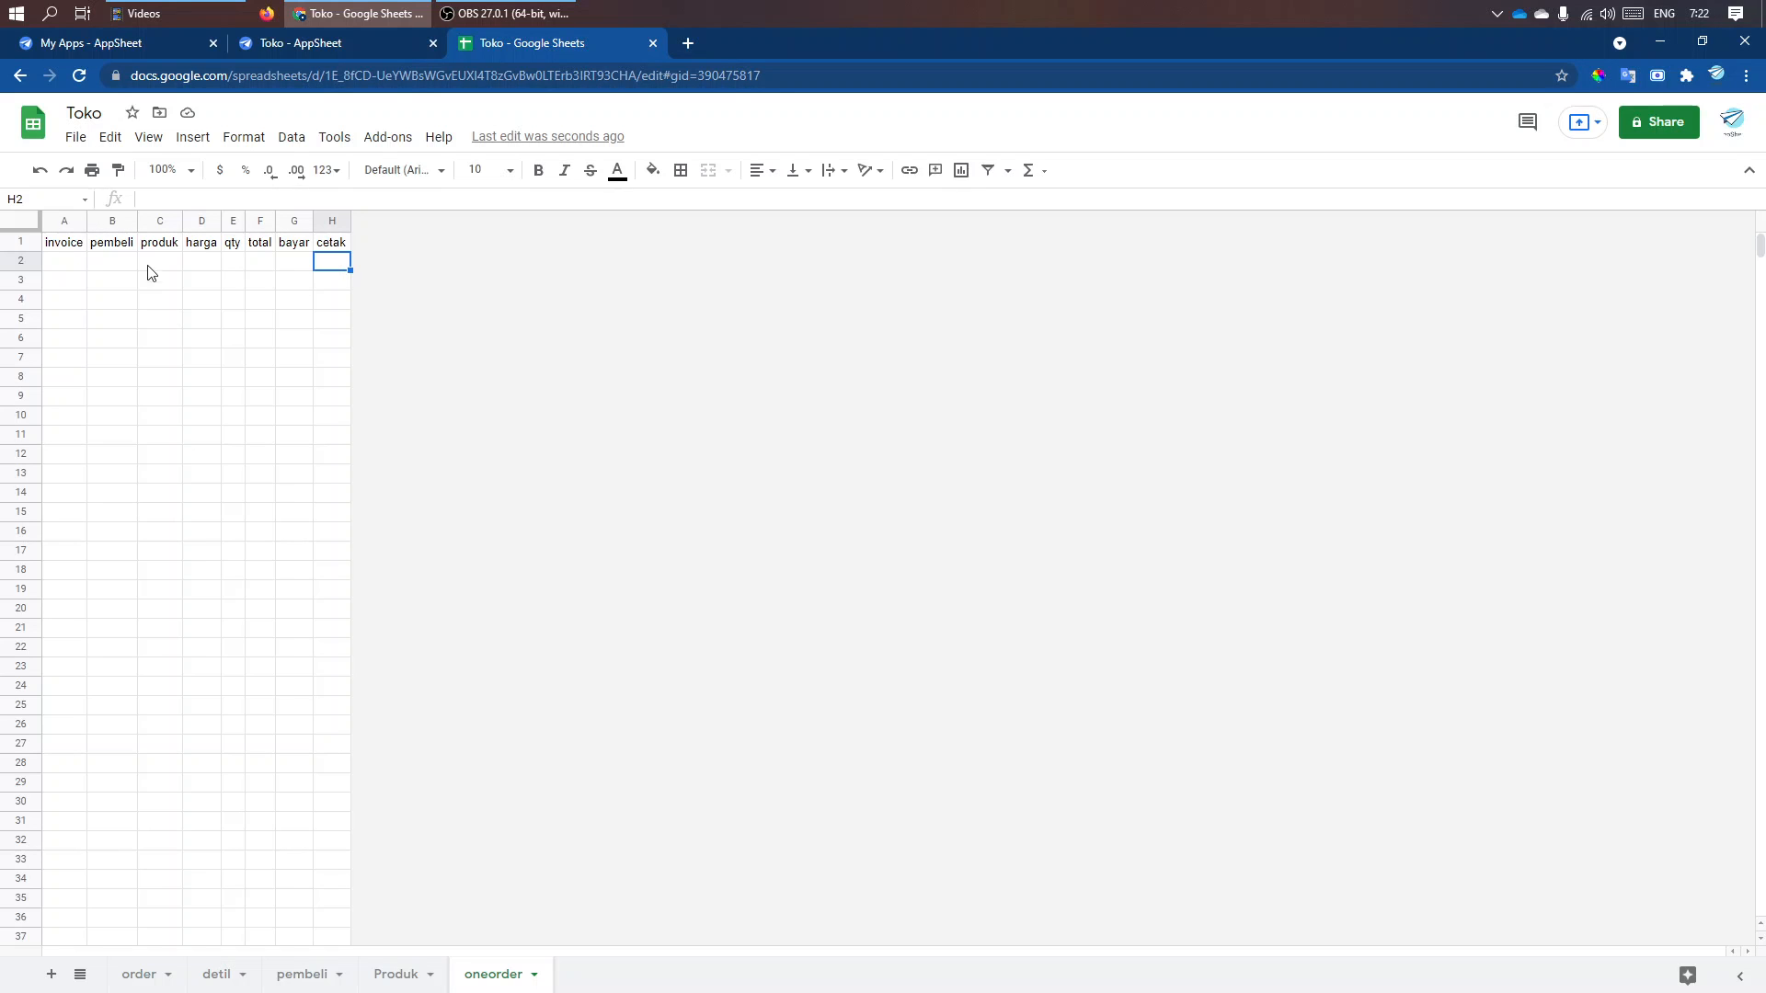
- Switch to the Toko AppSheet editor, reload it on the tables list, and add the suggested oneorder table
left_click(355, 50)
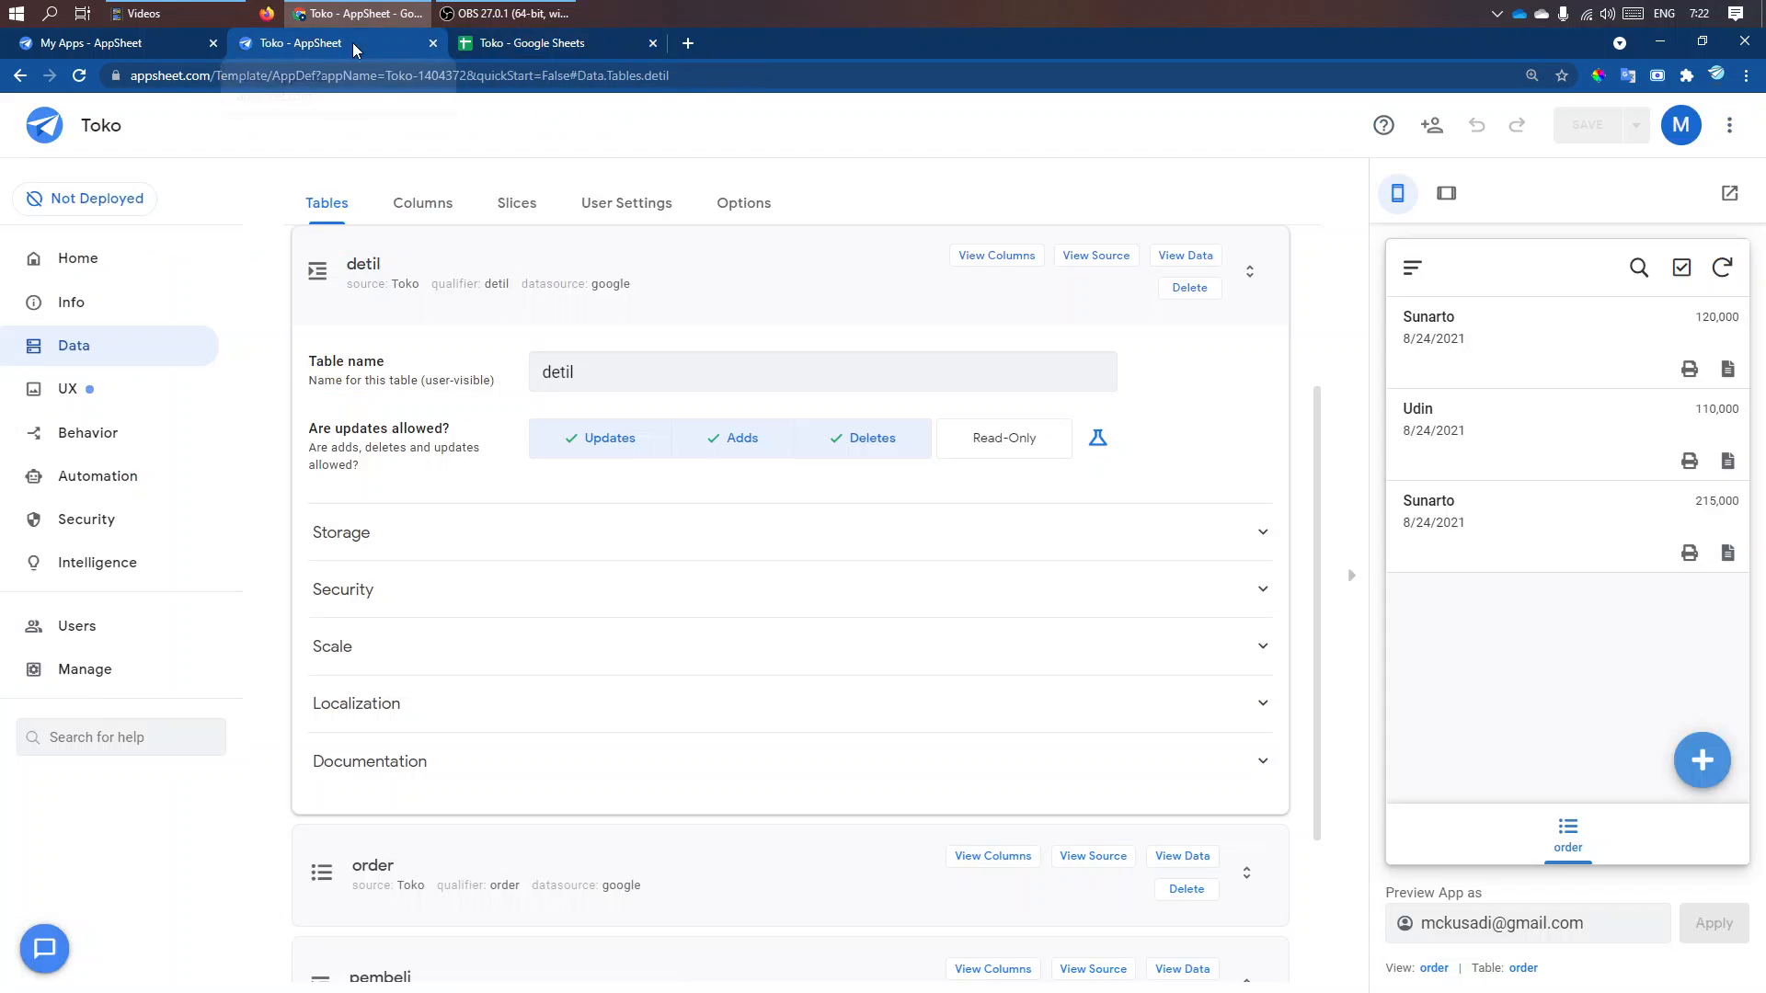
left_click(488, 272)
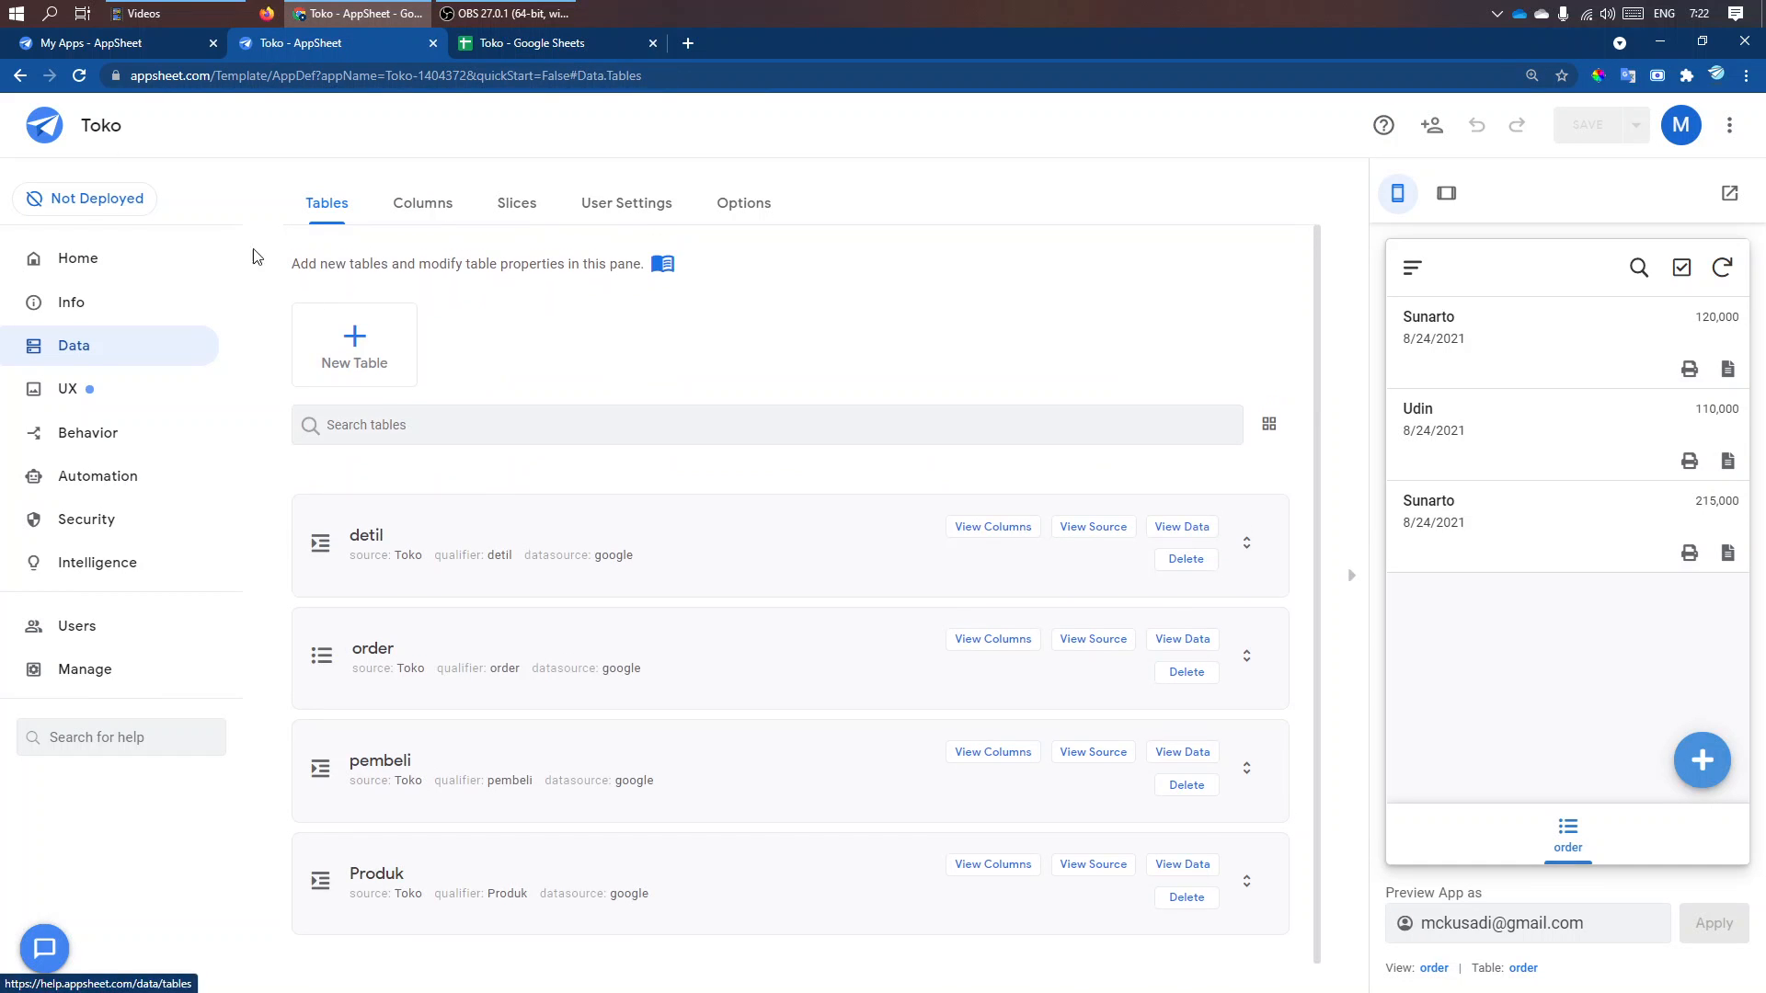
left_click(79, 76)
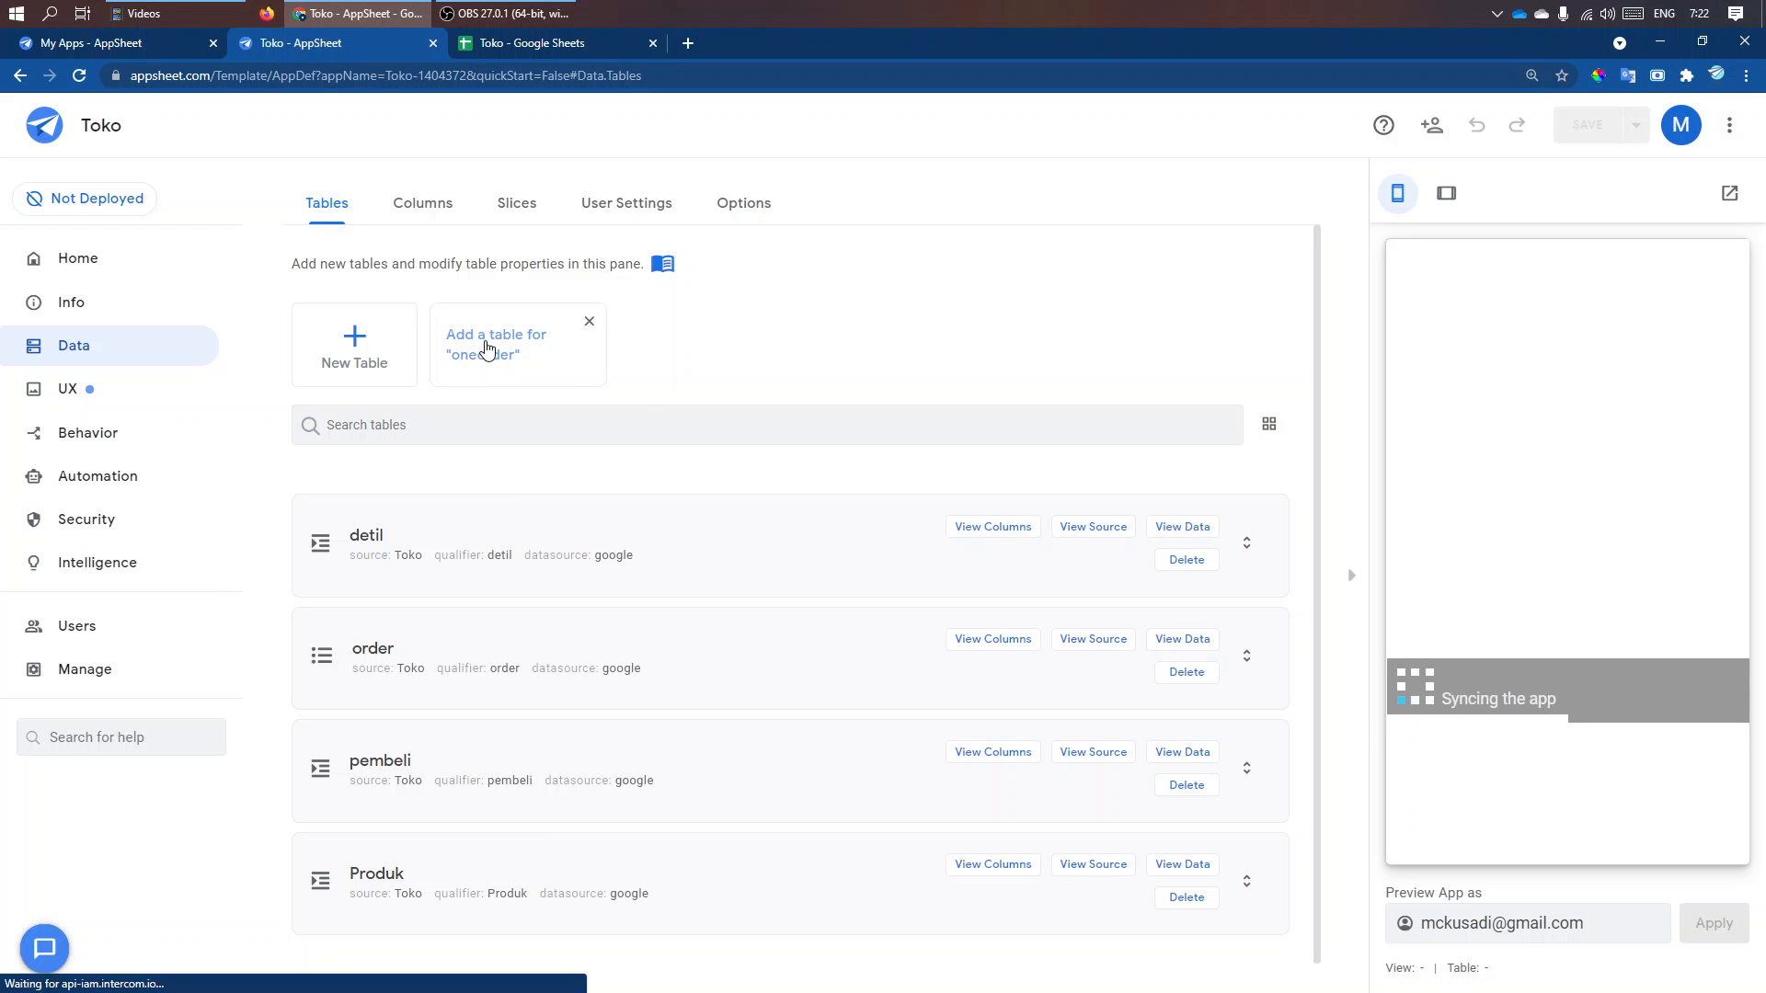
left_click(487, 350)
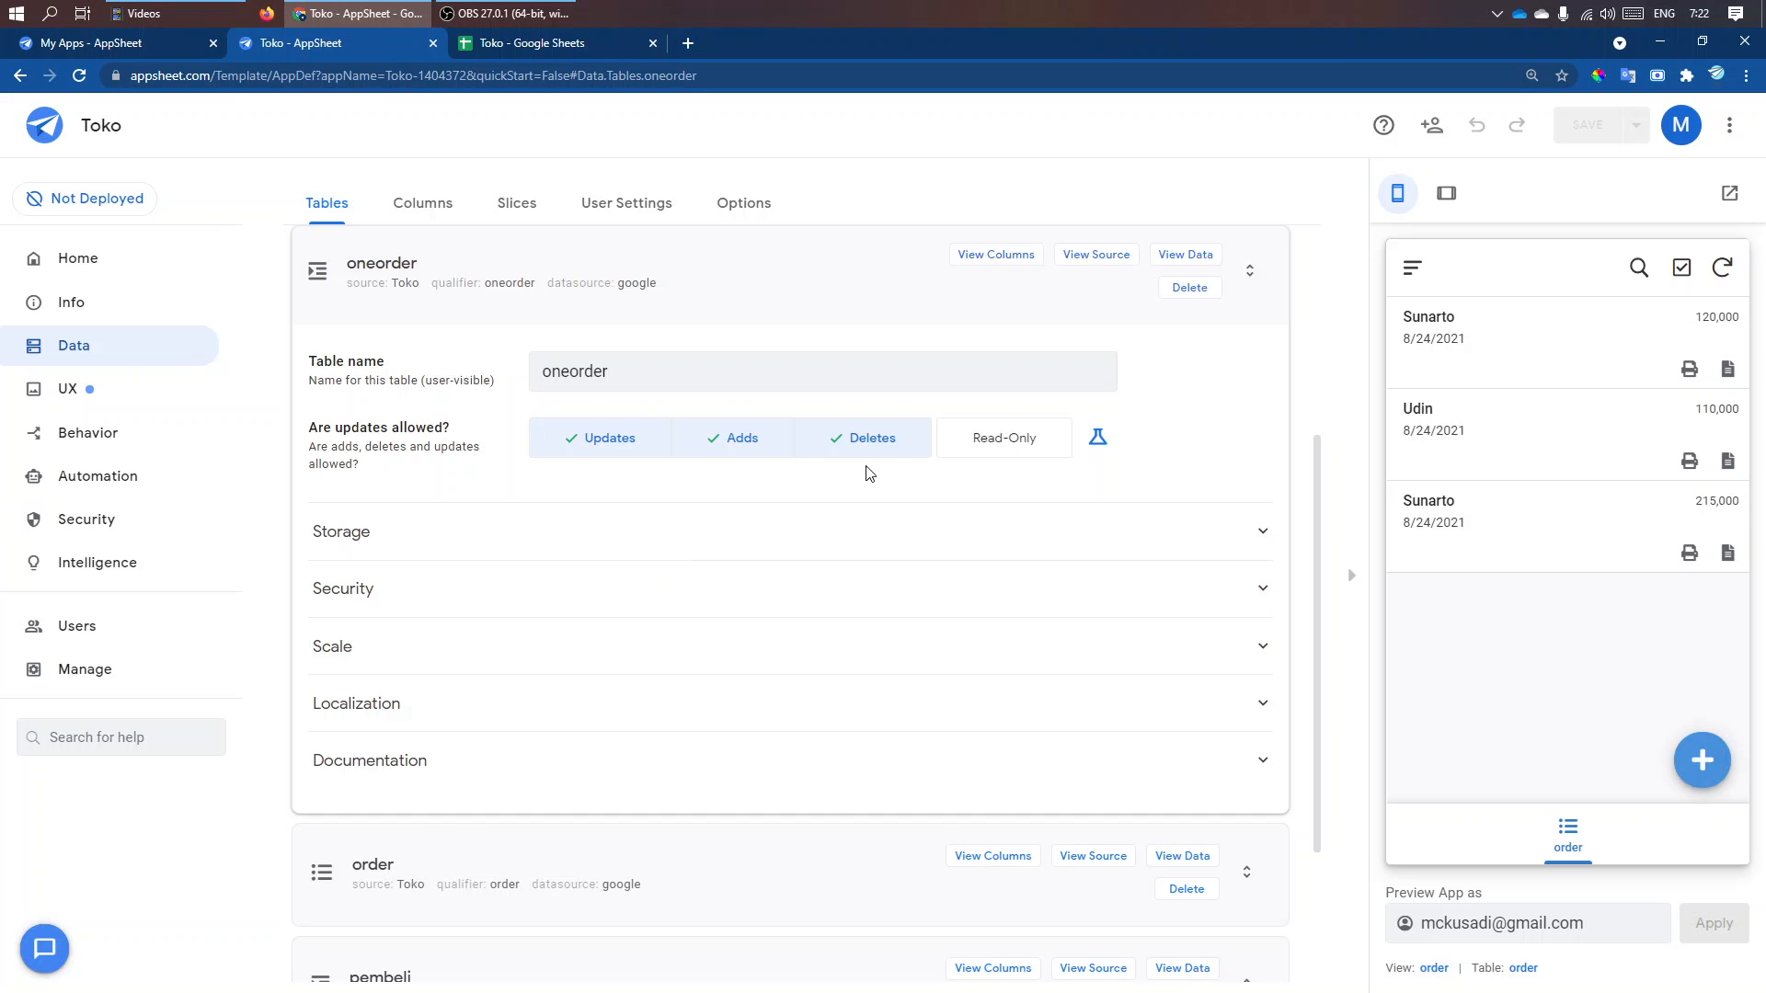
- In the oneorder table's columns, set the invoice column's initial value to uniqueid()
left_click(1014, 263)
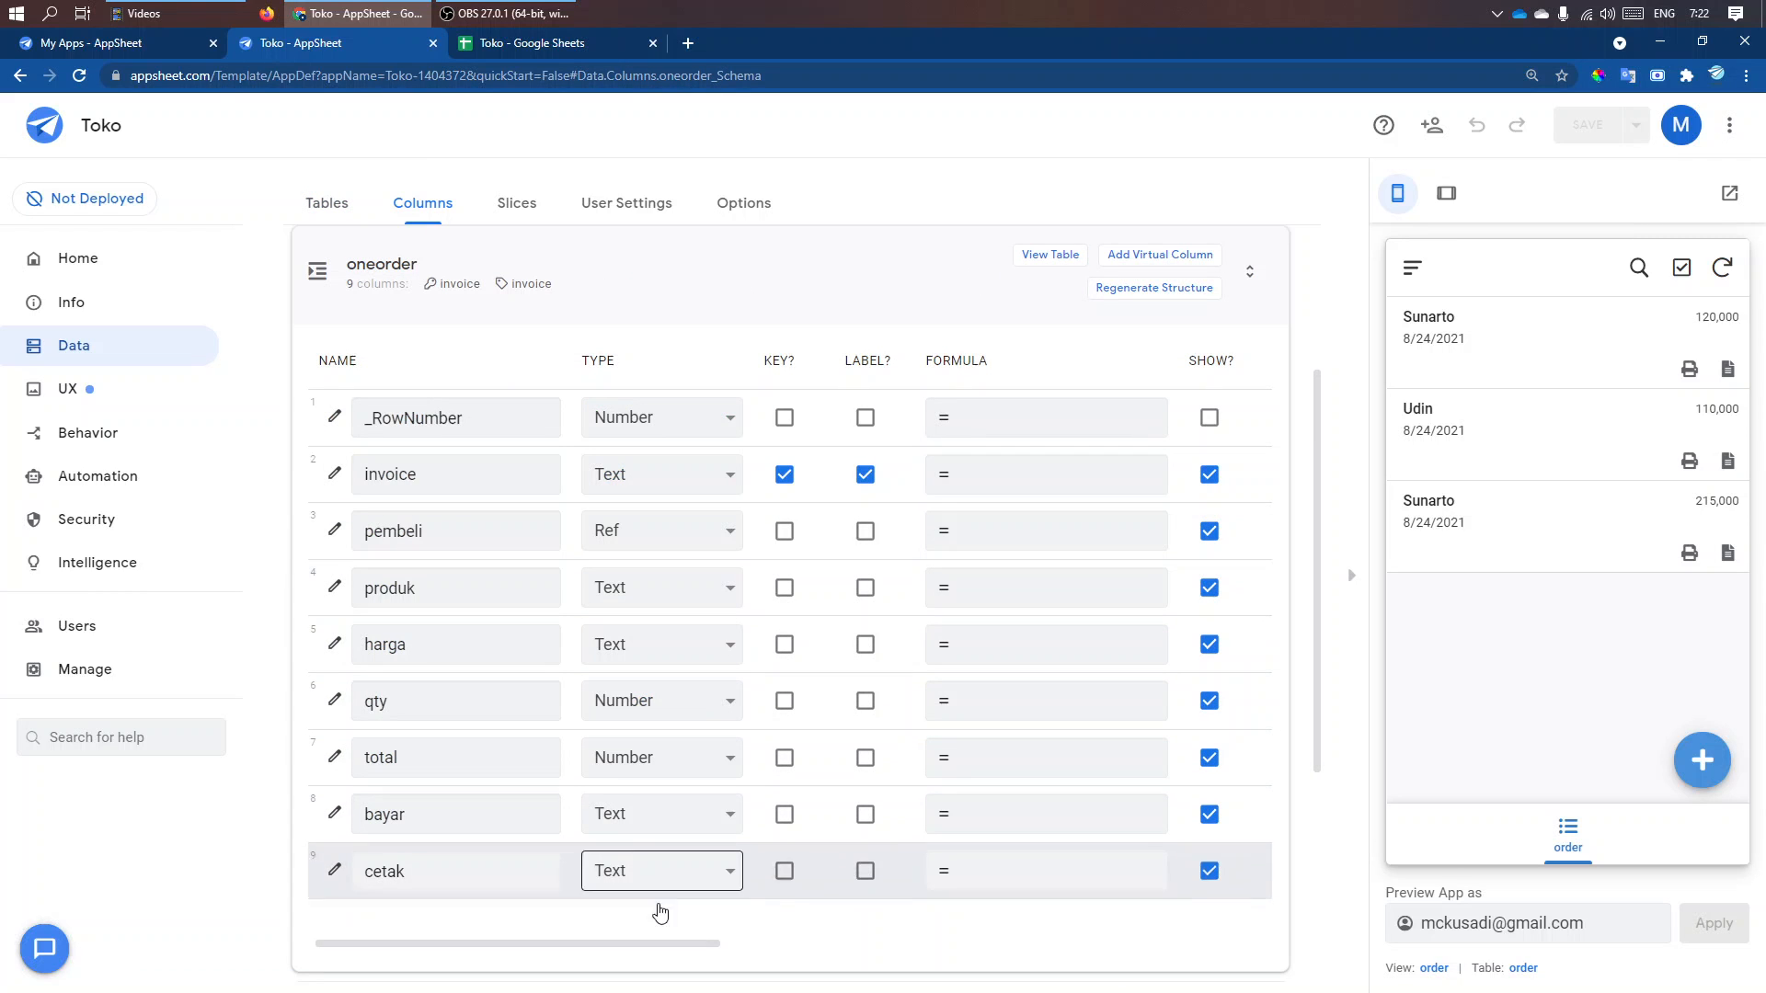
left_click(1349, 576)
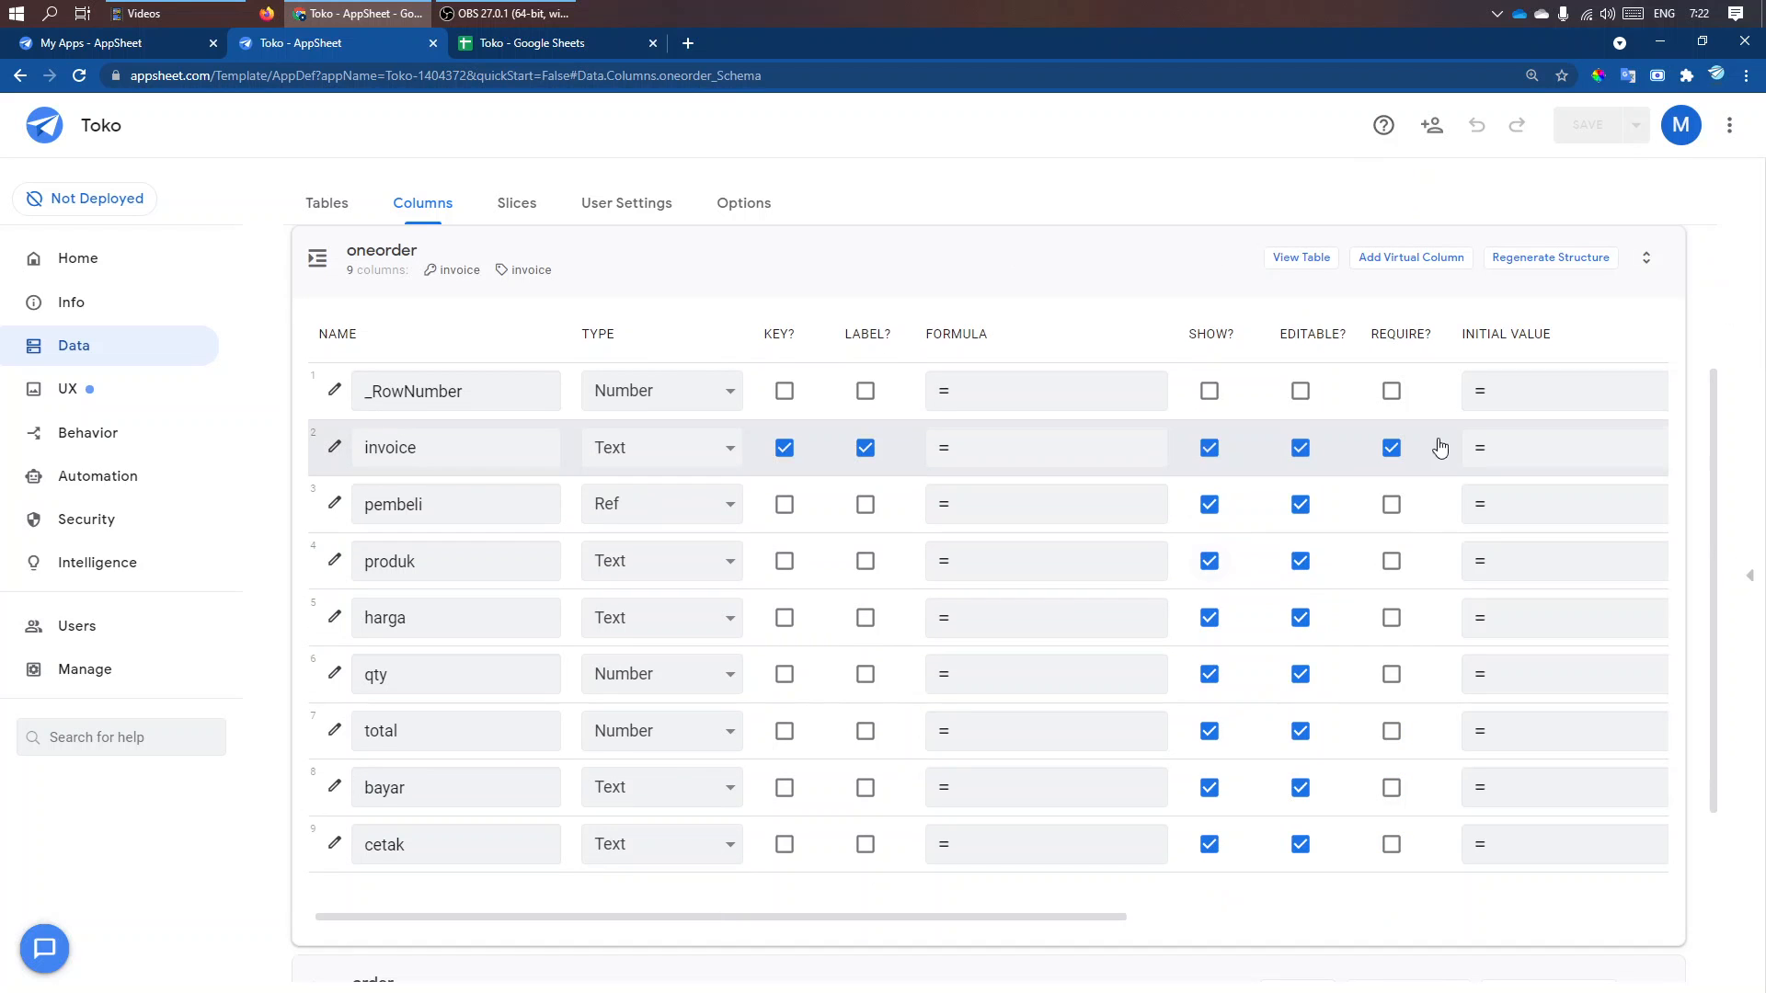
left_click(1513, 447)
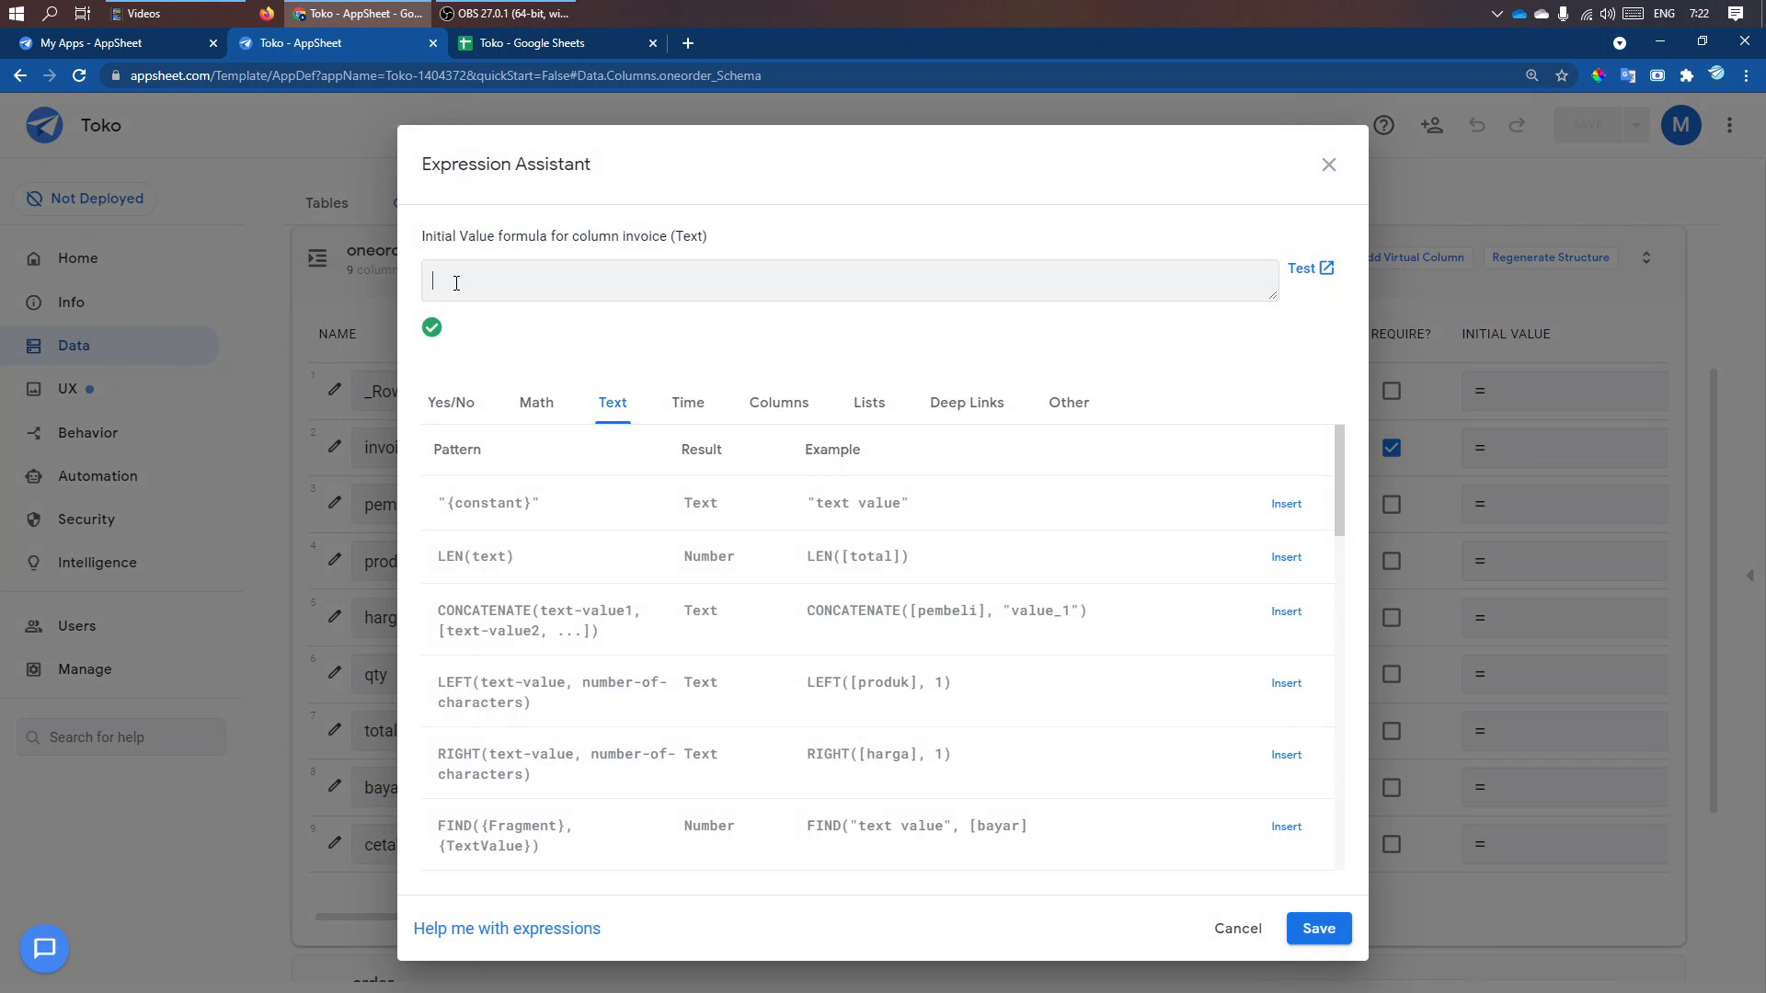
type("uniqueid()")
left_click(1318, 928)
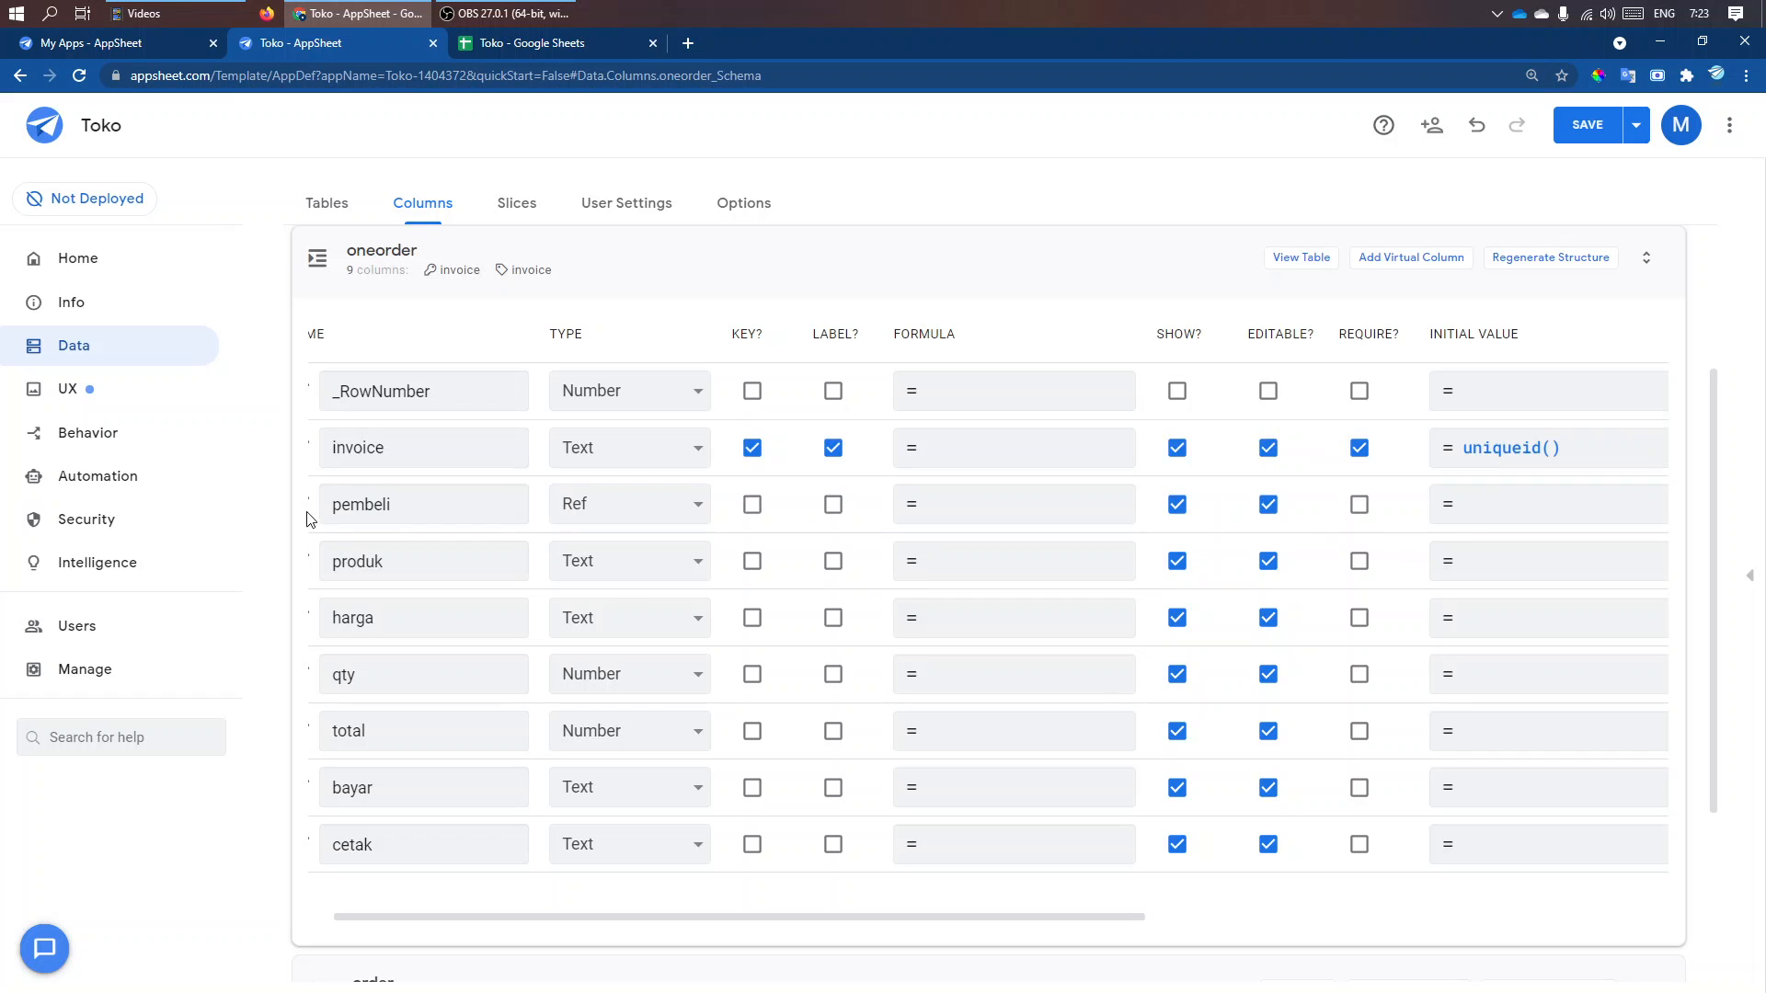
- Examine the oneorder pembeli column's reference settings, and compare them with the pembeli sheet in the Toko spreadsheet
left_click_drag(958, 924, 874, 918)
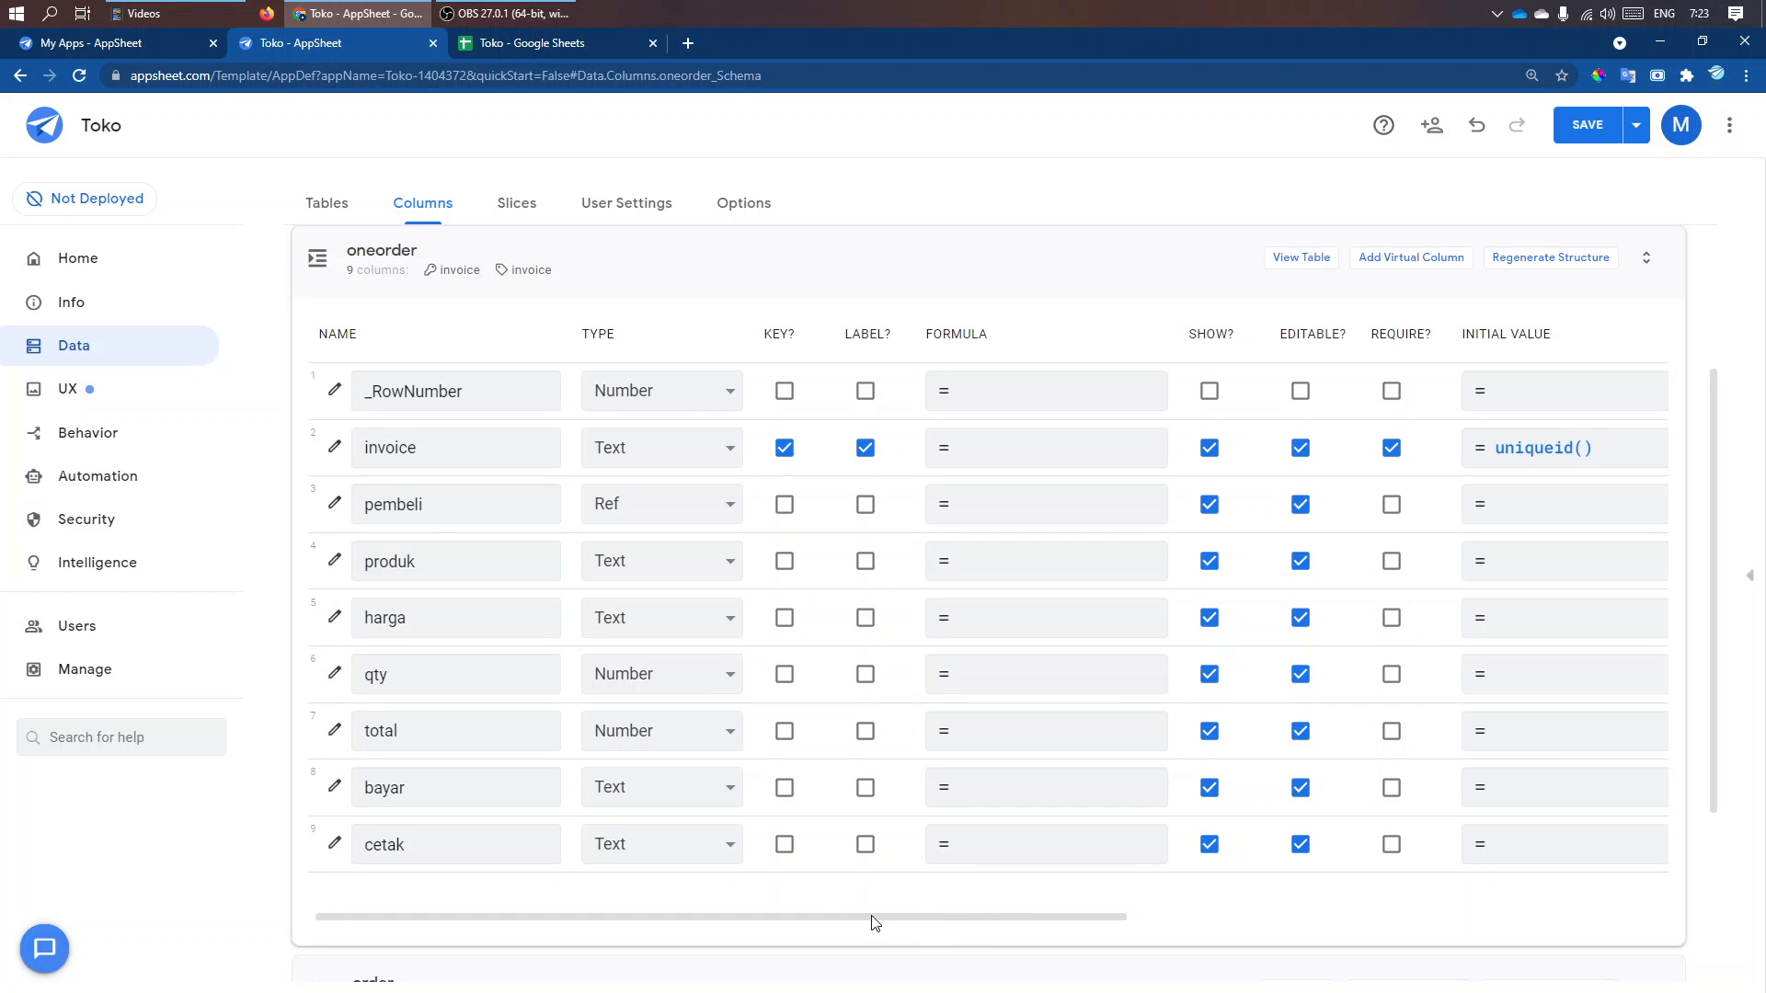
left_click(334, 504)
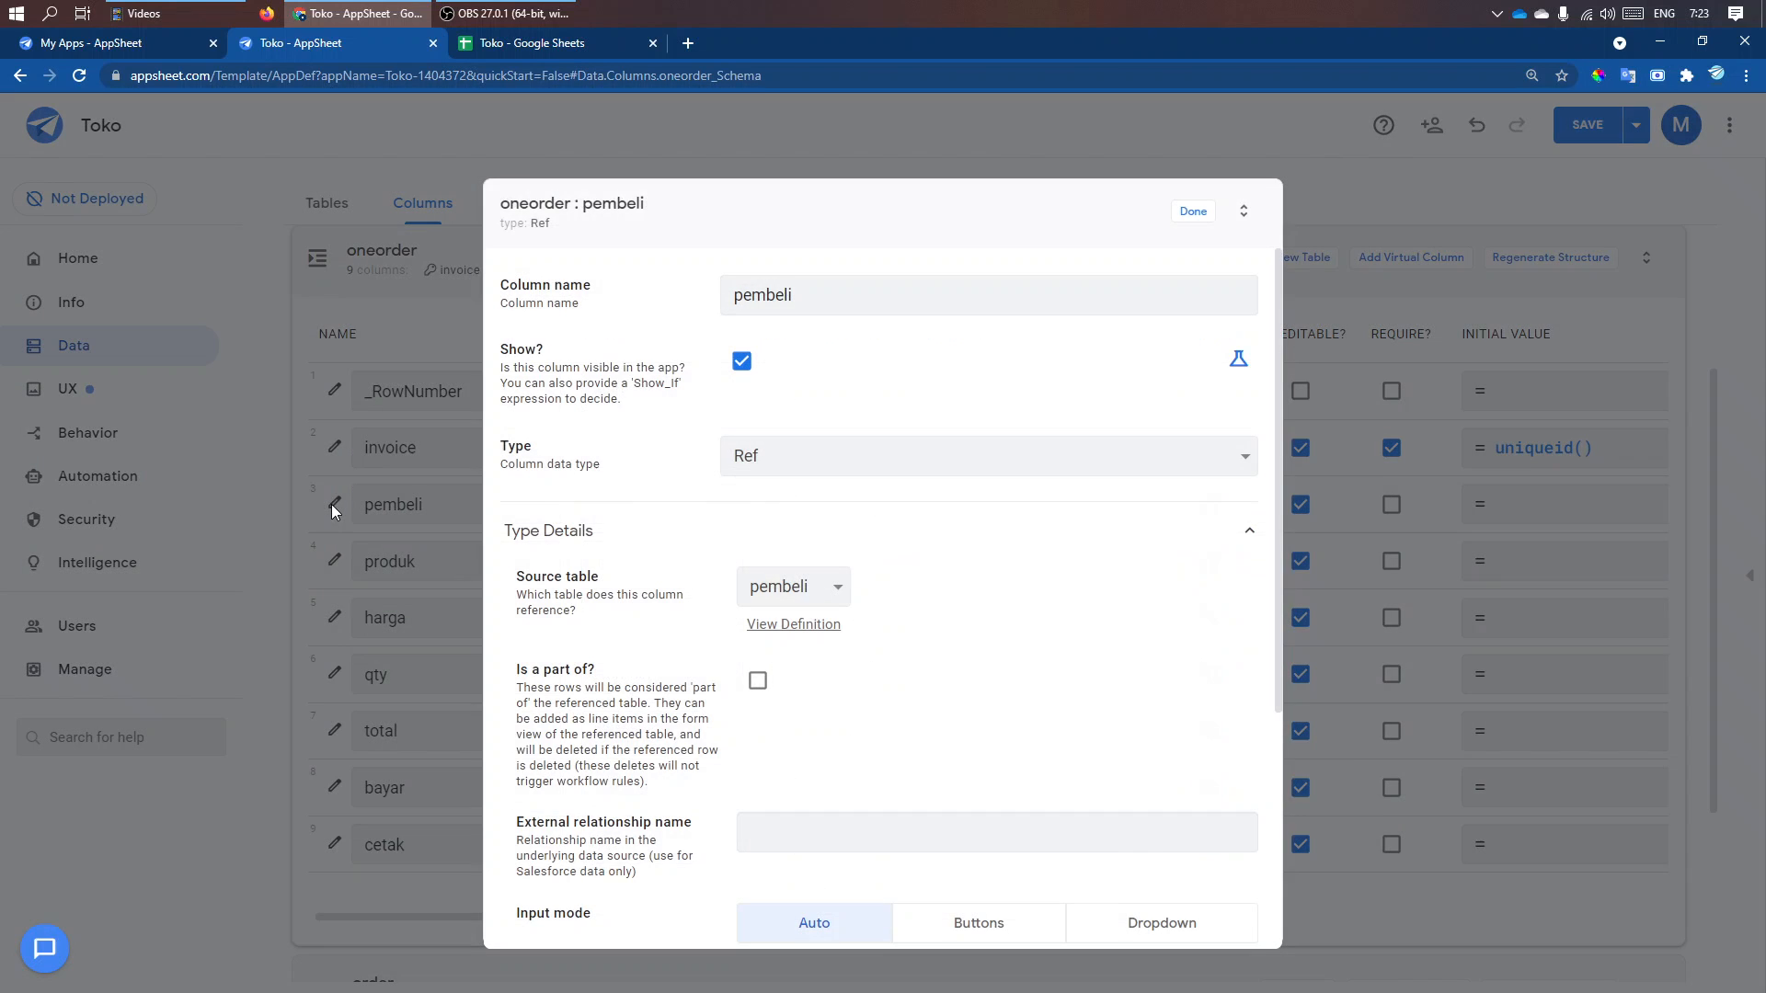
left_click(1196, 214)
left_click(542, 43)
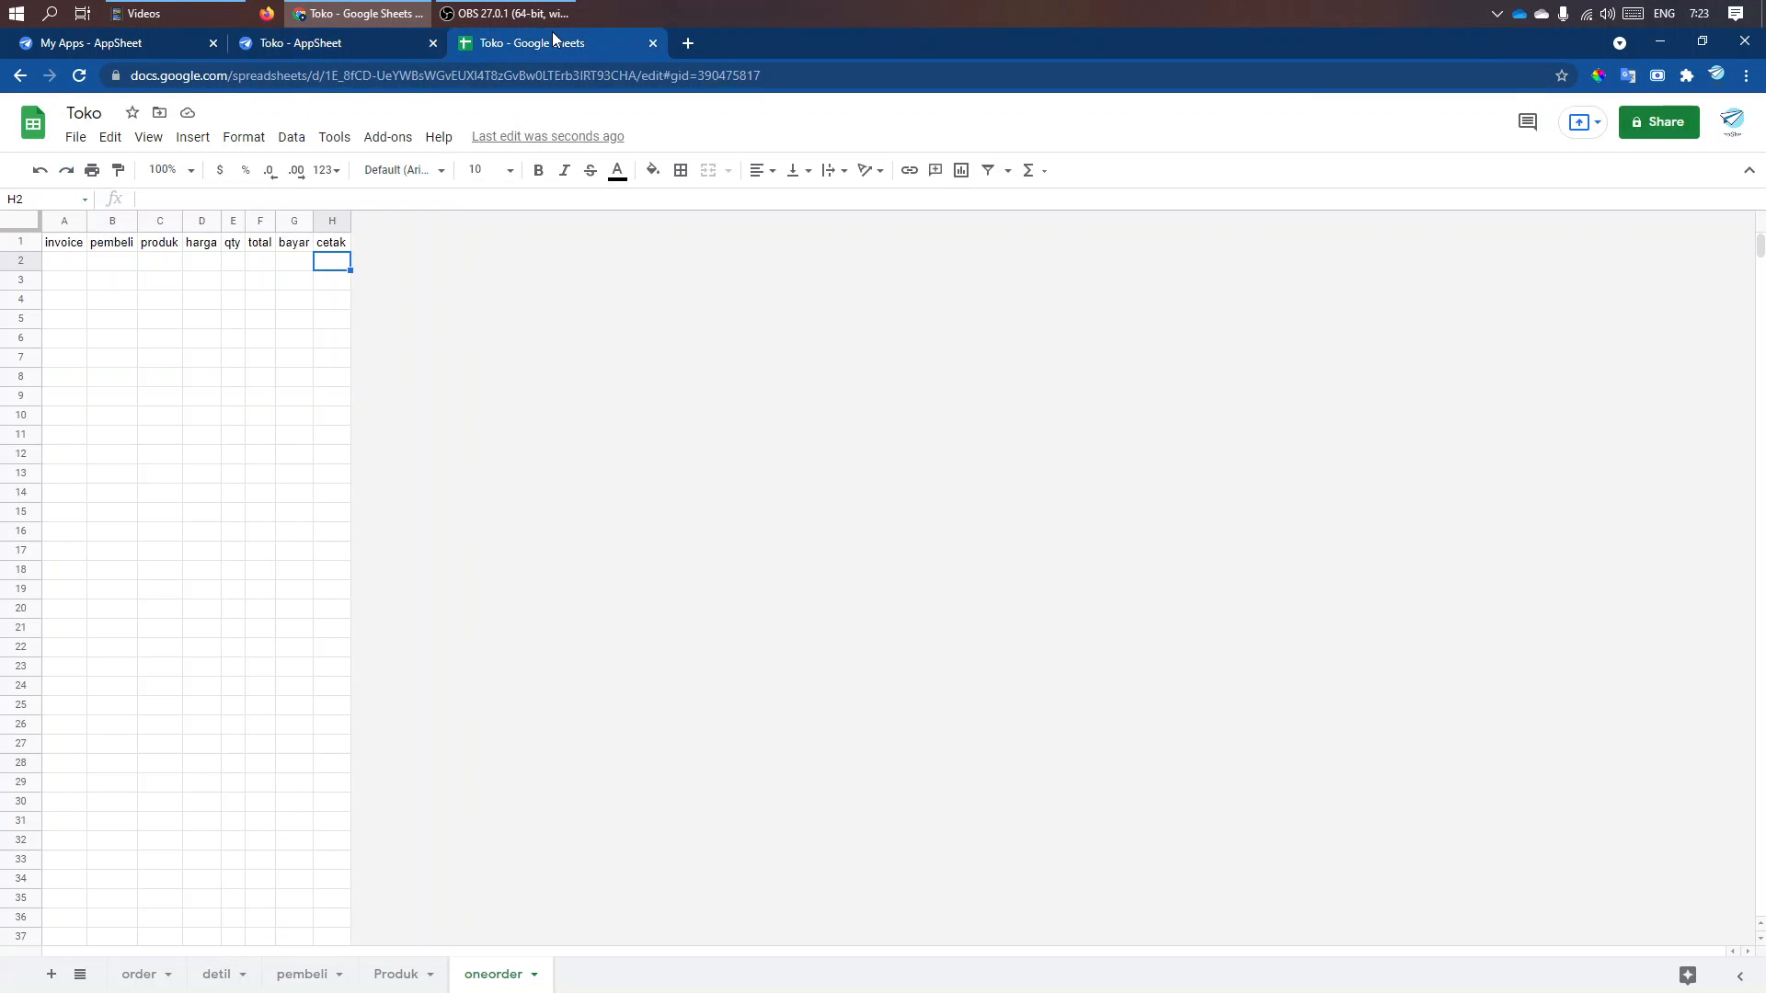
left_click(300, 975)
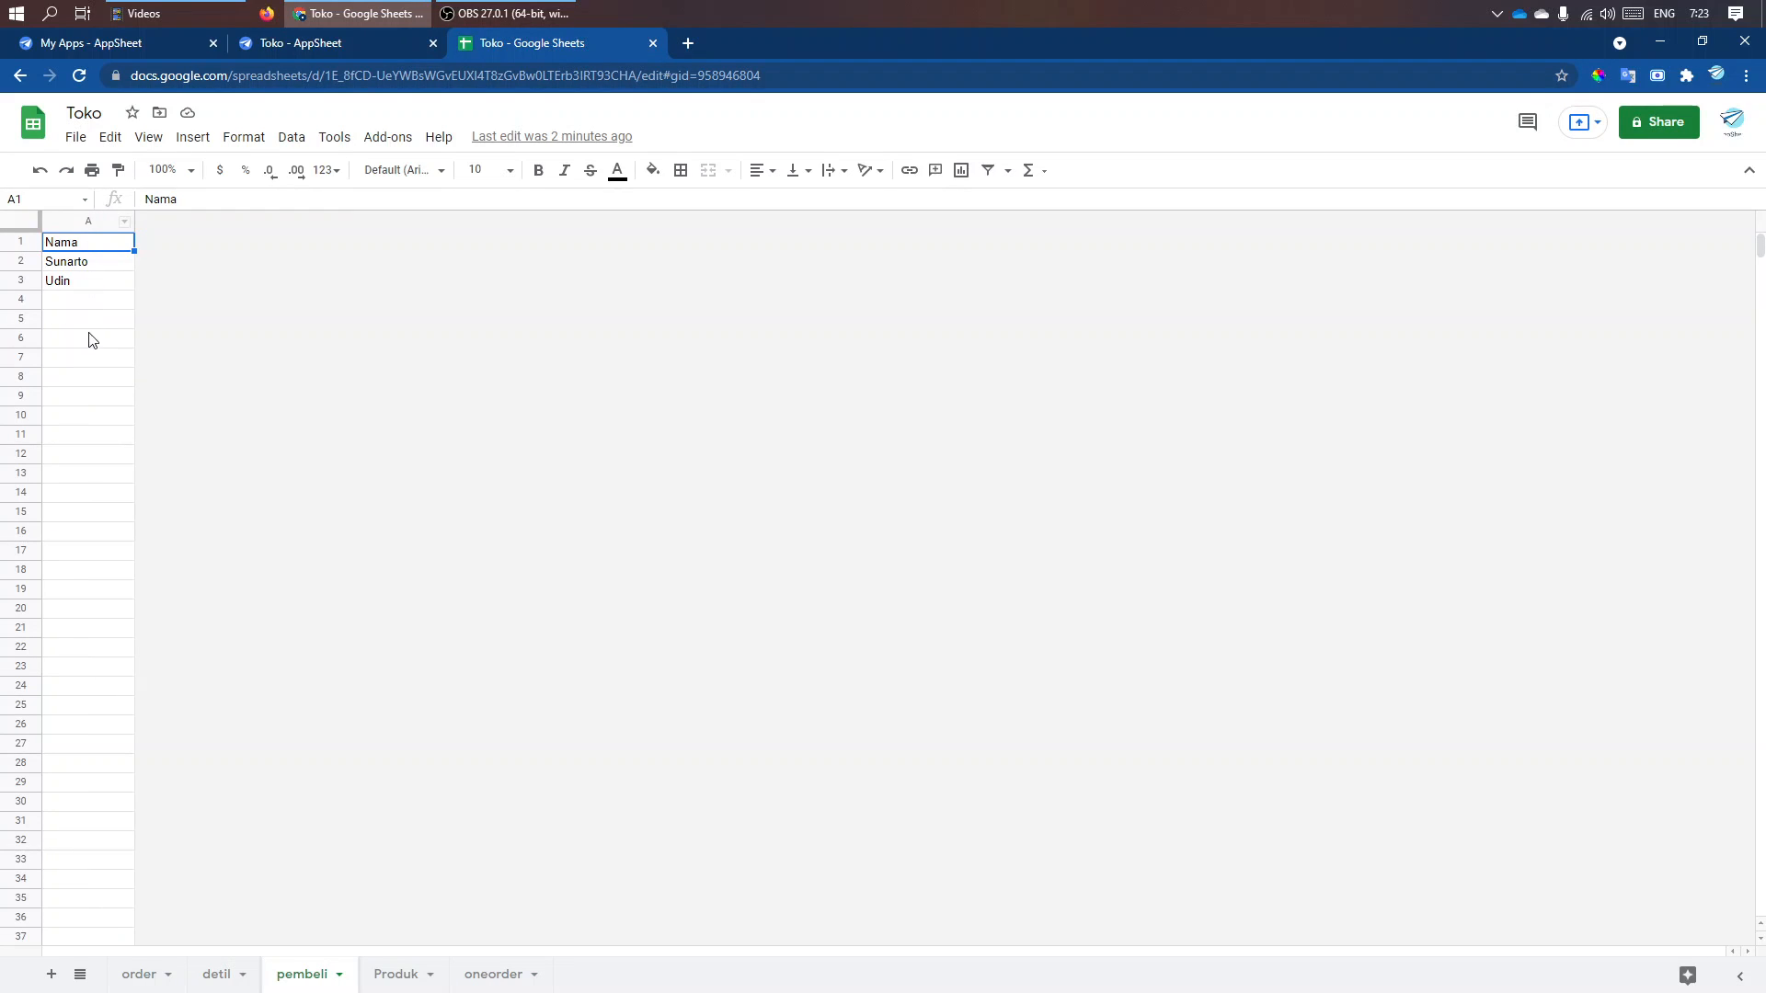
left_click(77, 510)
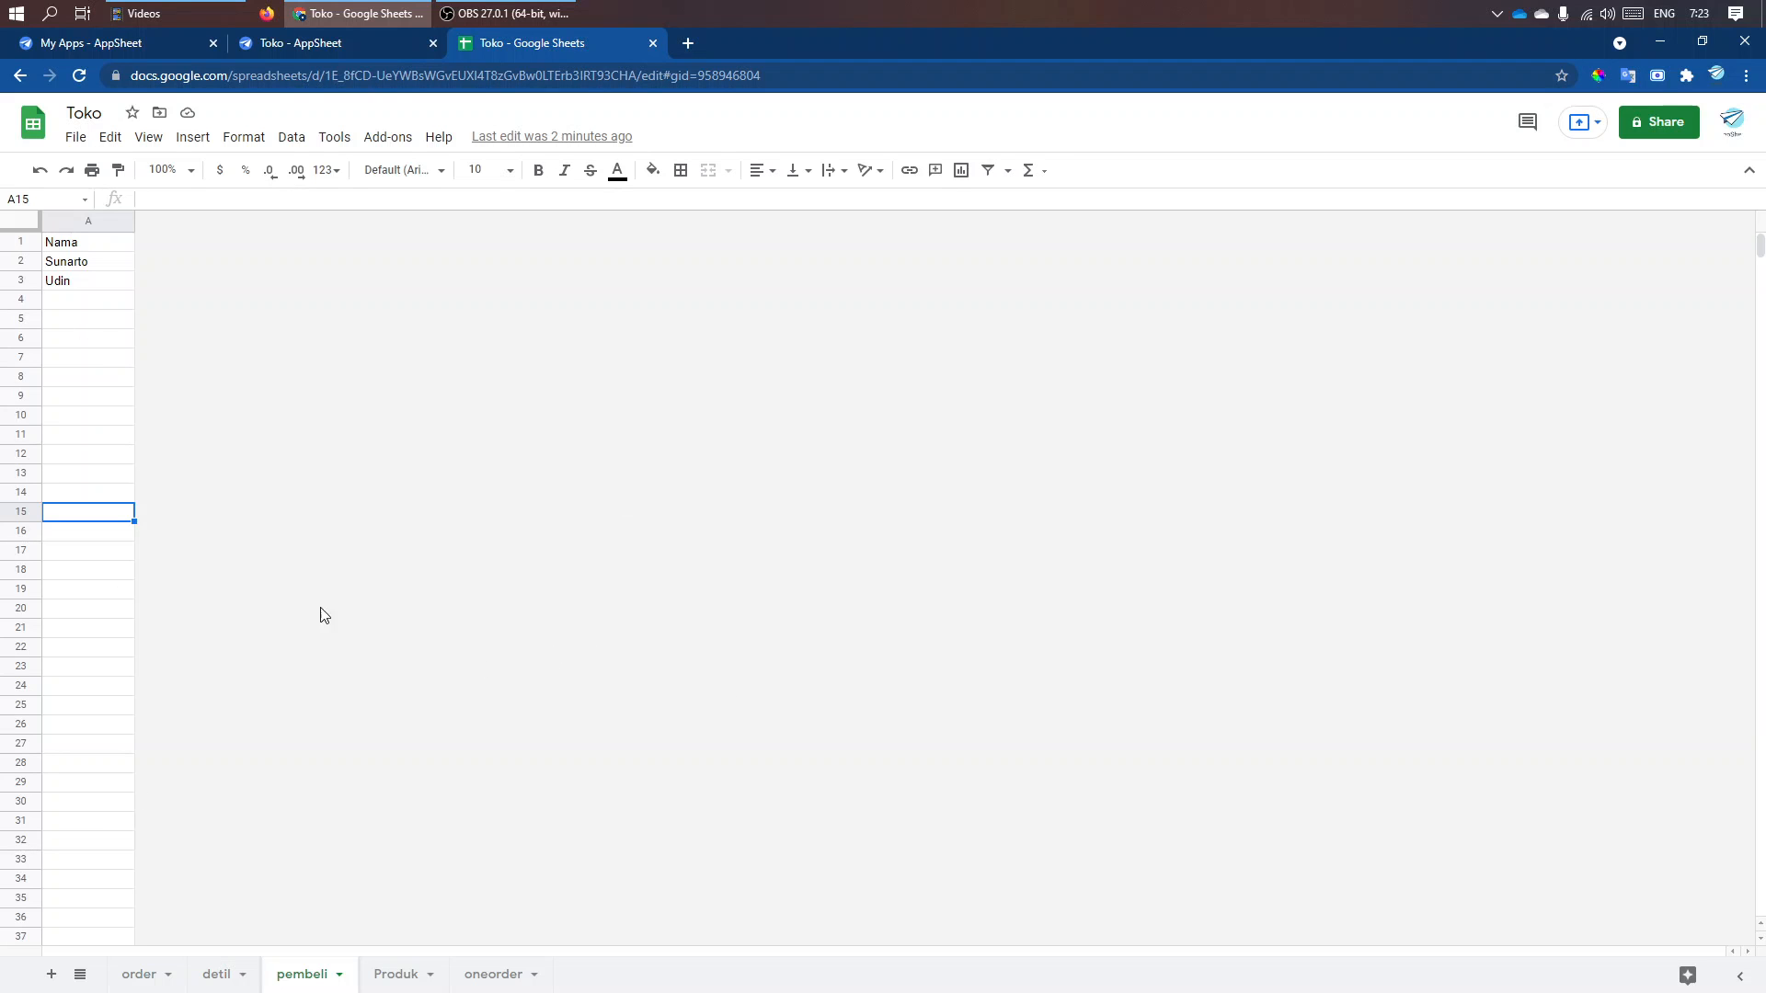
- Switch back to AppSheet and make the oneorder produk column a Ref with Produk as its source table
left_click(360, 42)
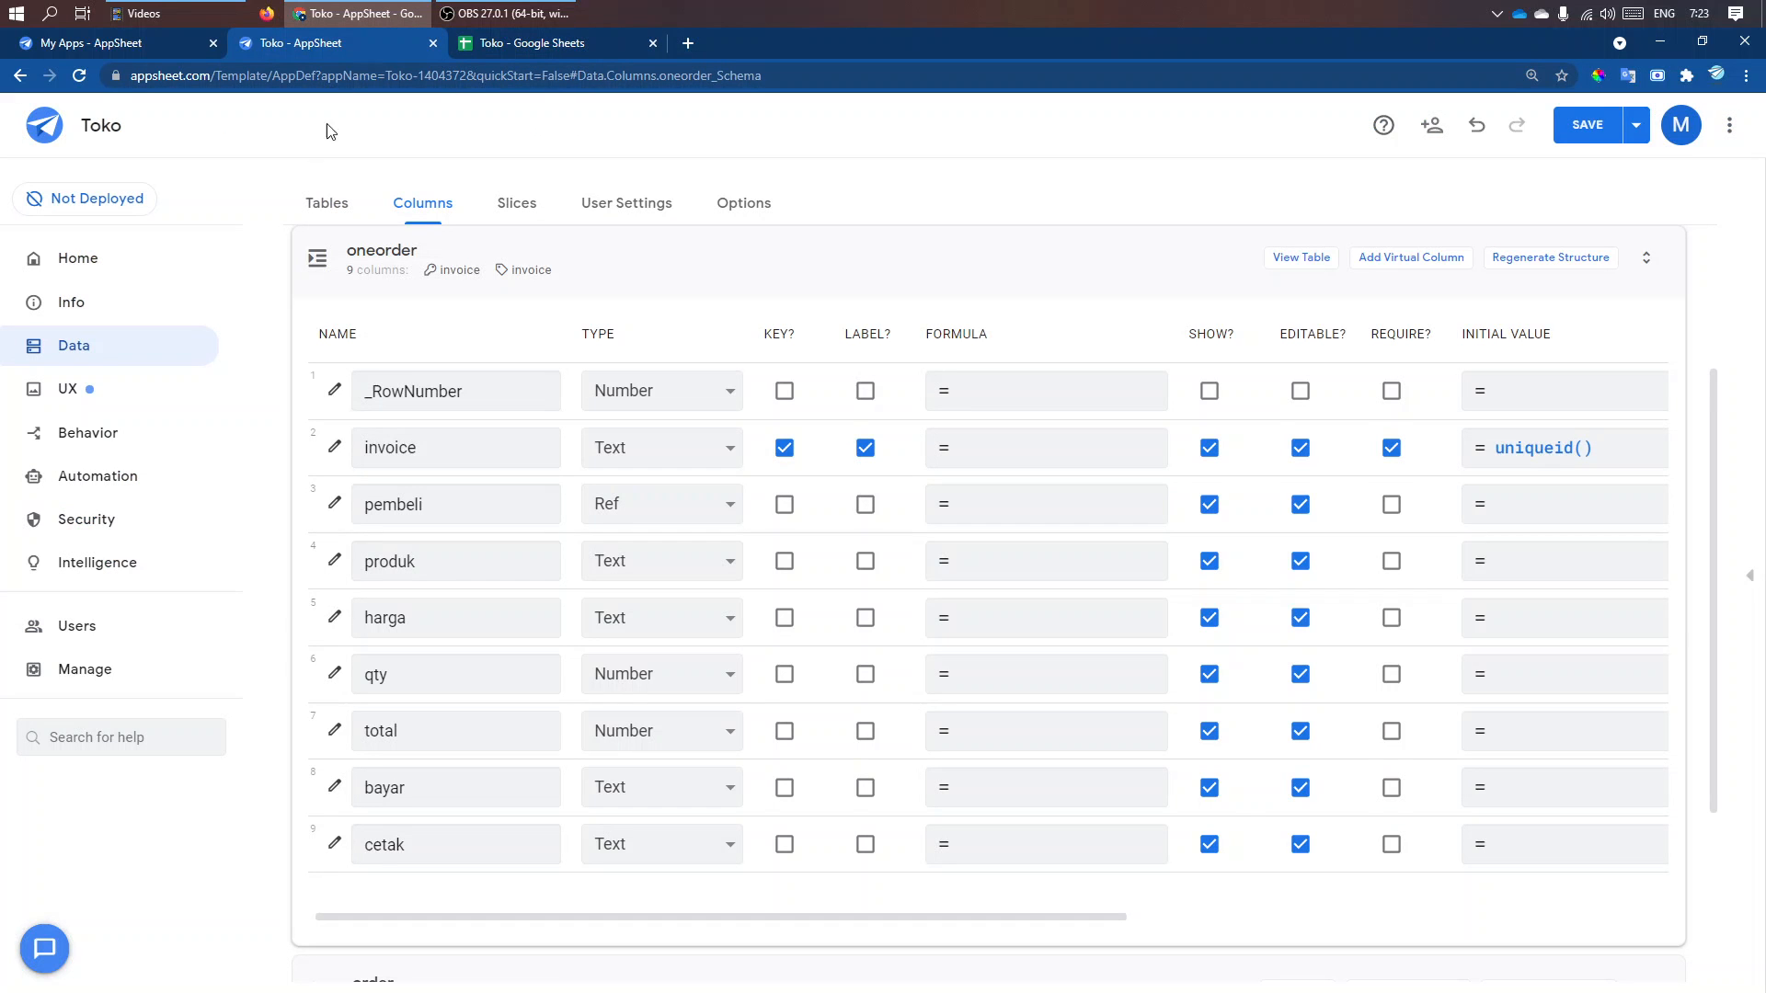
left_click(685, 563)
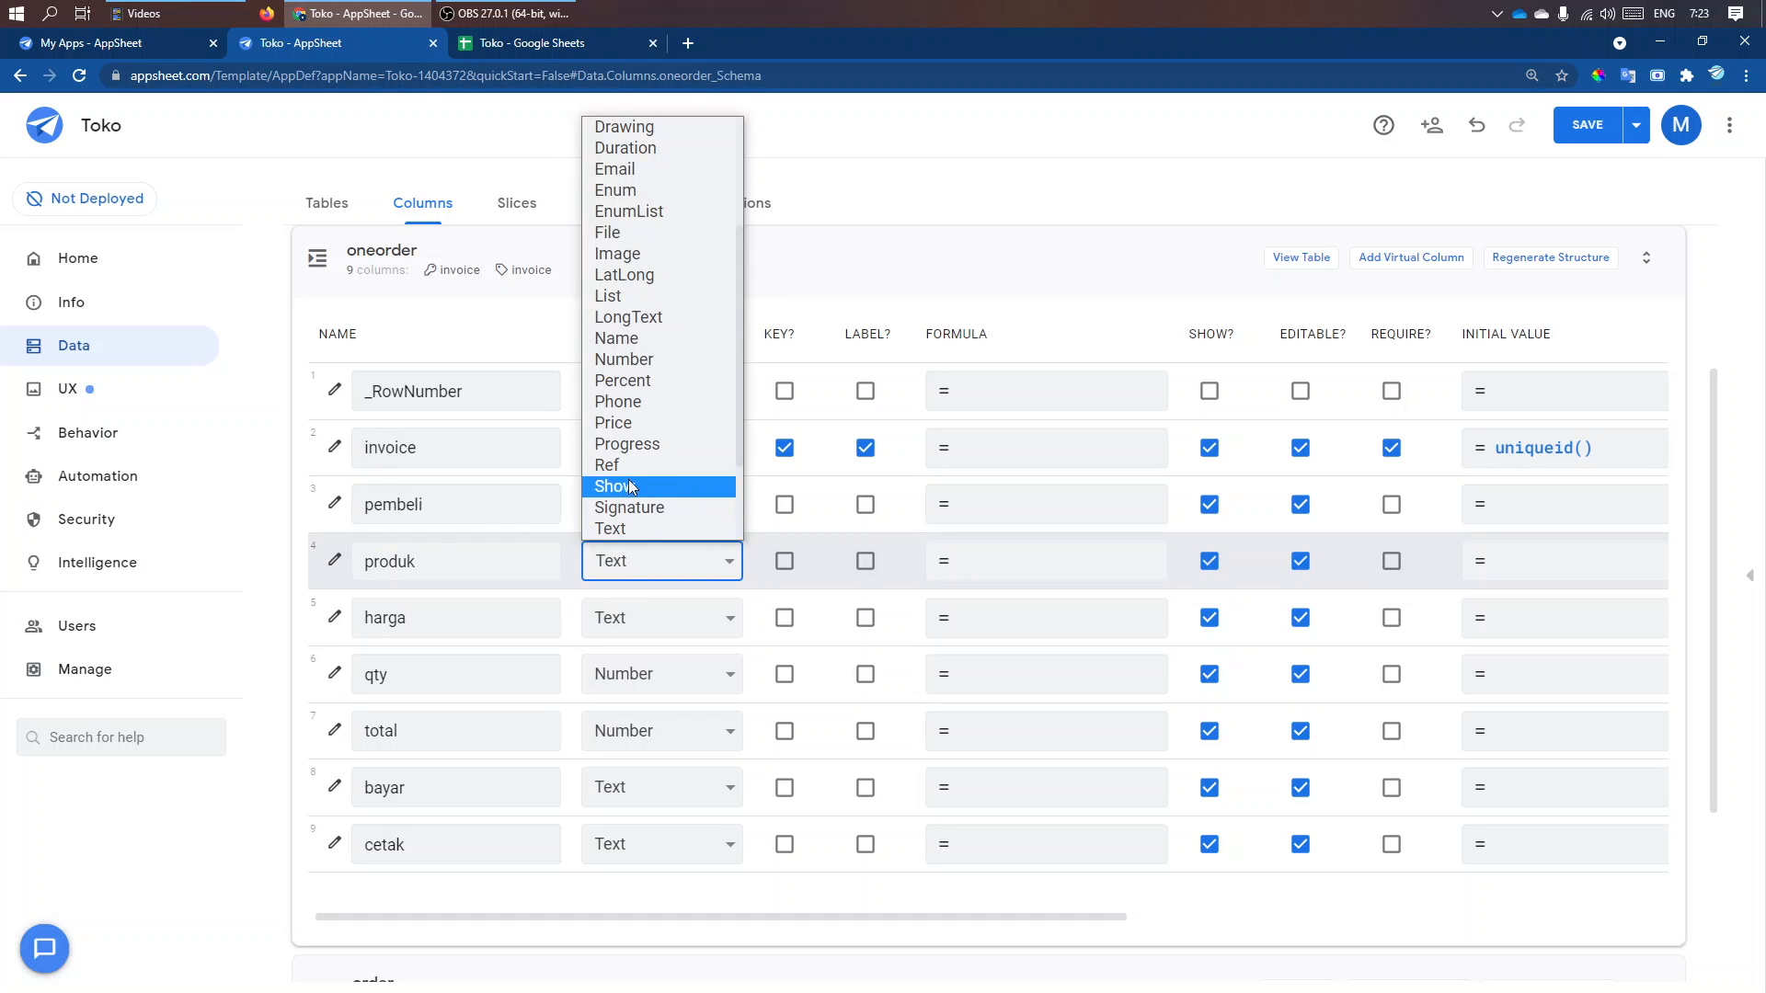
left_click(598, 460)
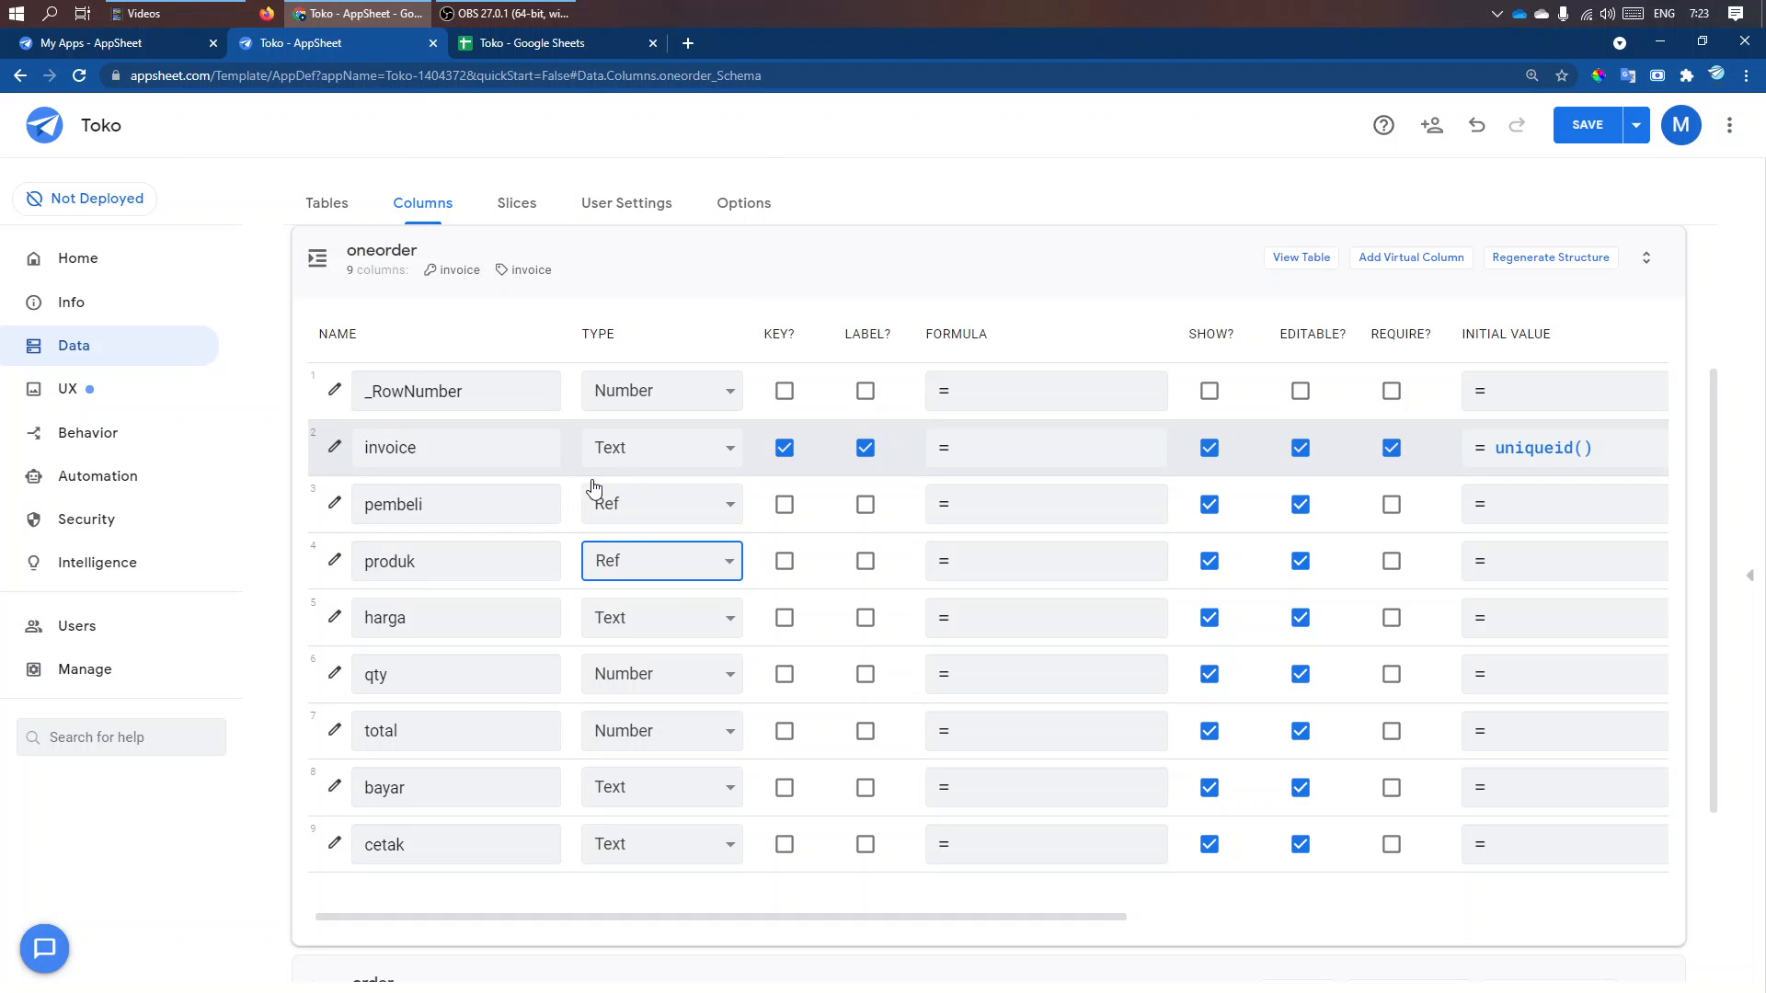
left_click(334, 560)
left_click(780, 589)
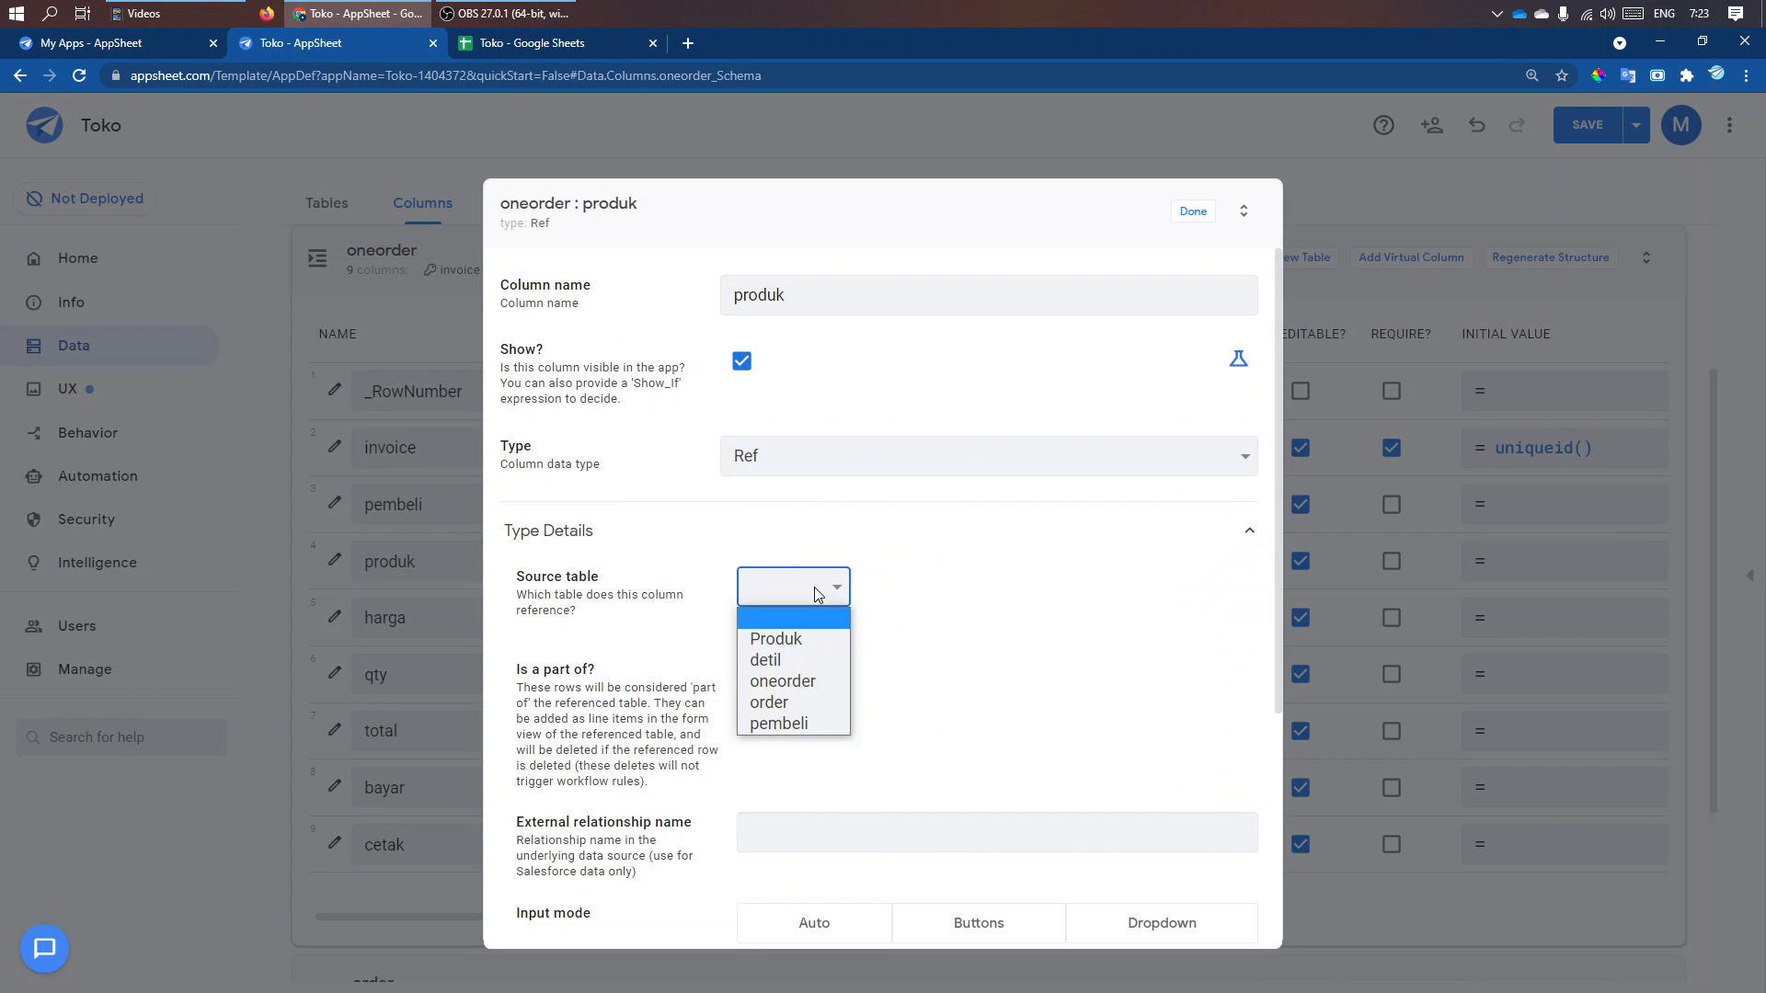
left_click(781, 643)
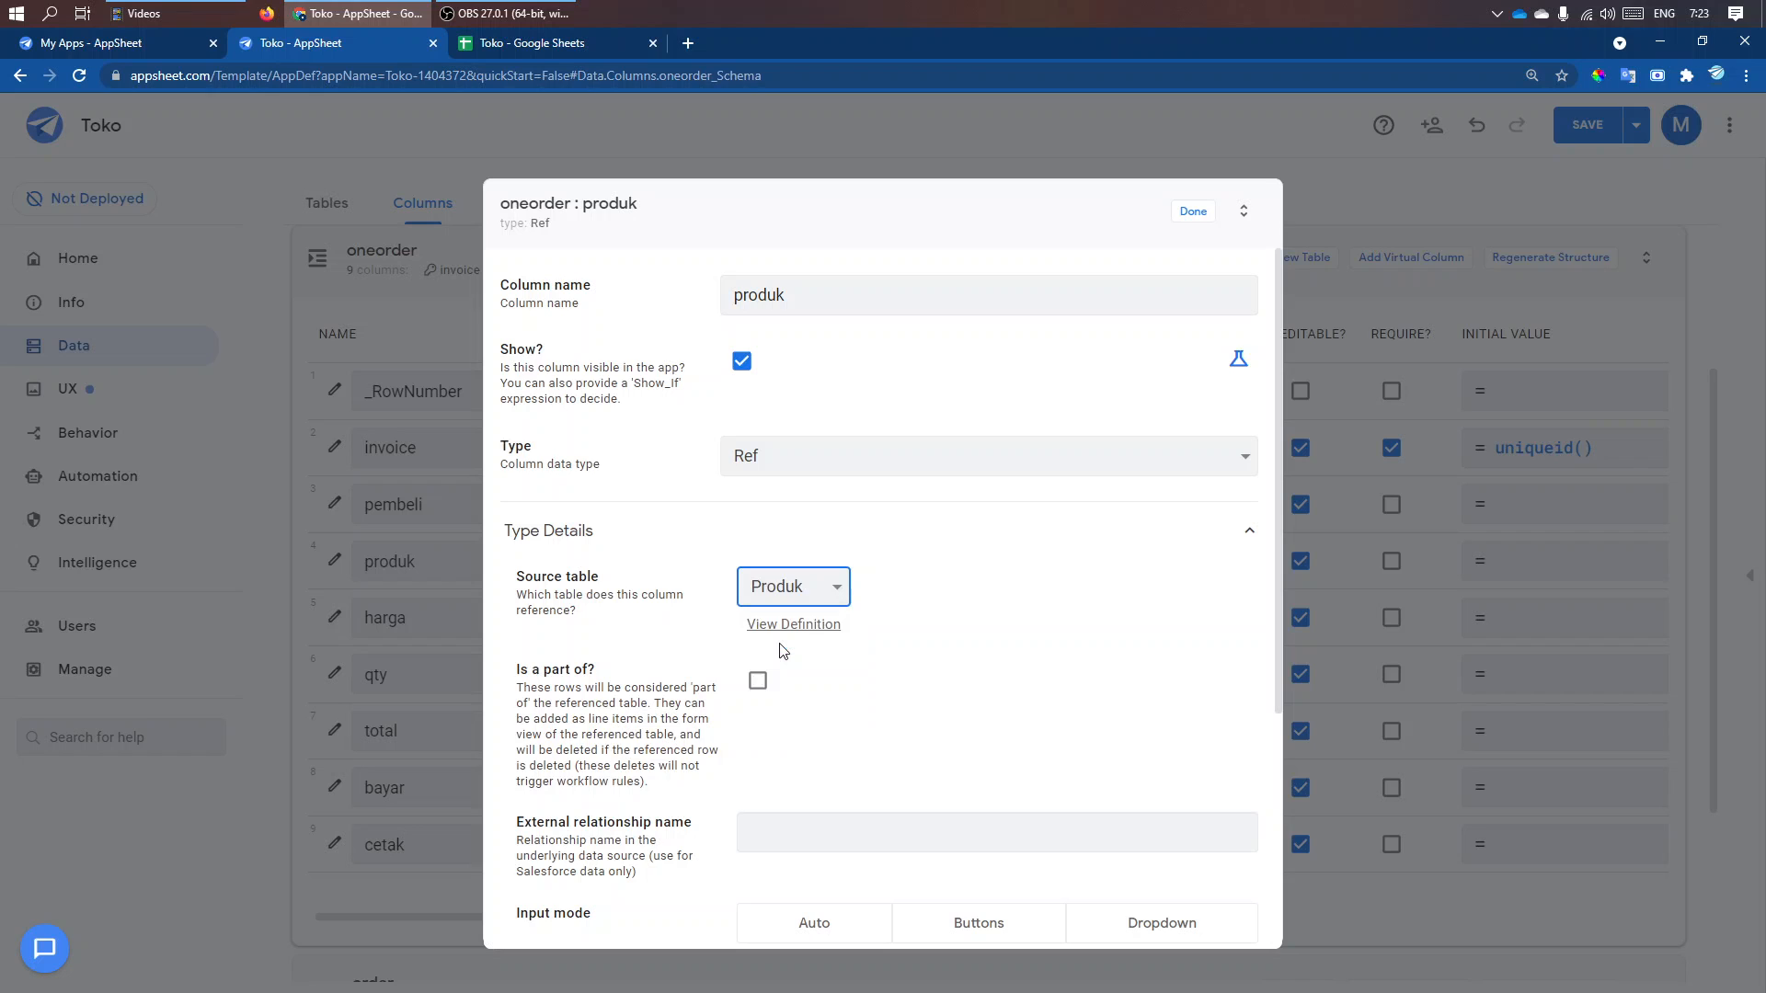
left_click(1194, 212)
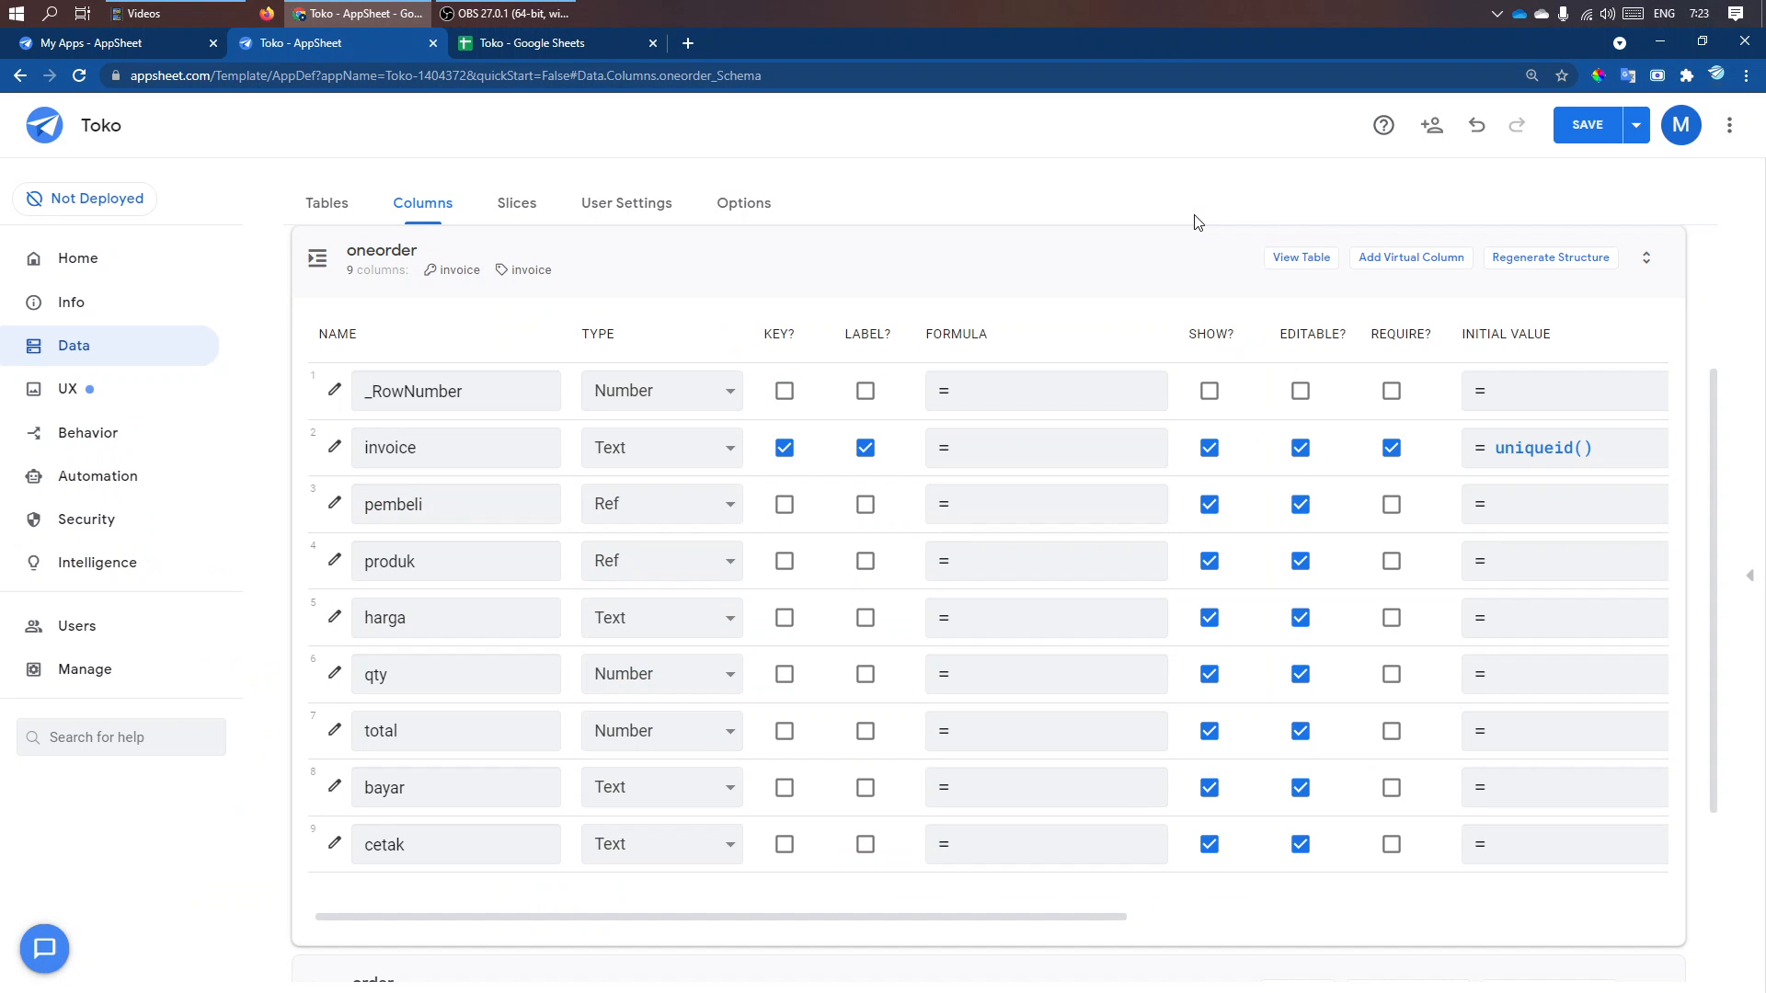
- Set the harga column's type to Number and enter [produk].[harga] as its app formula
left_click(686, 618)
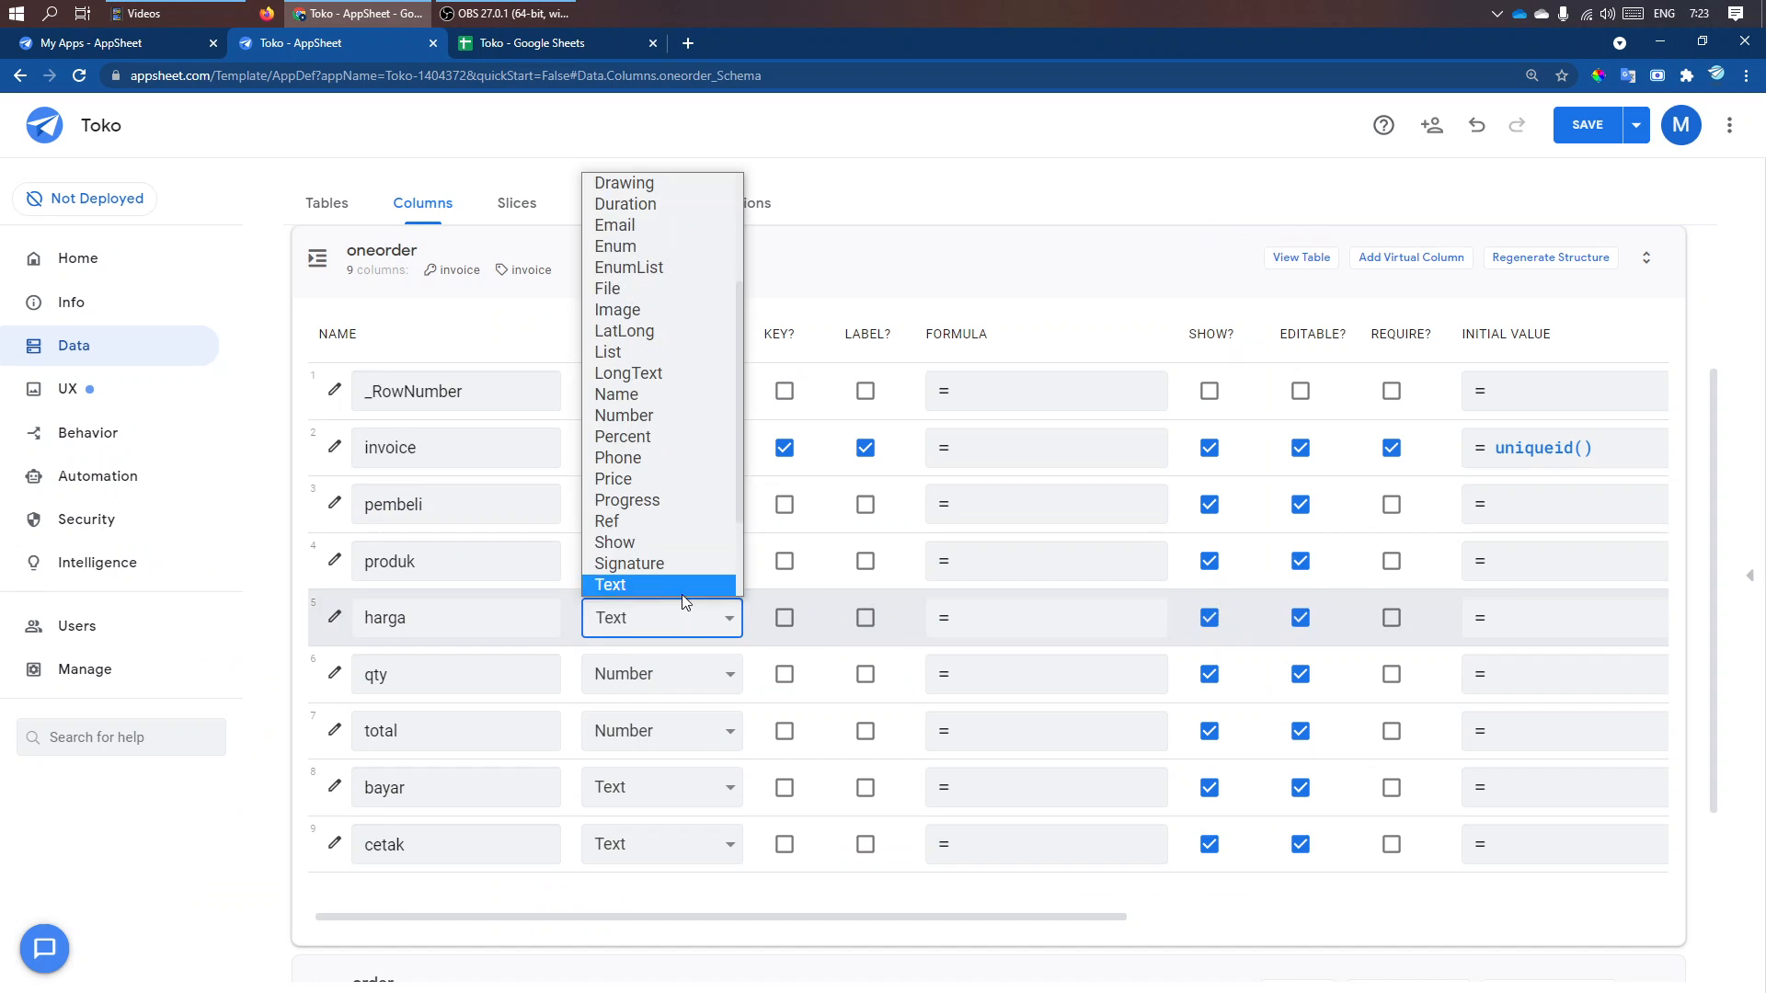
left_click(644, 417)
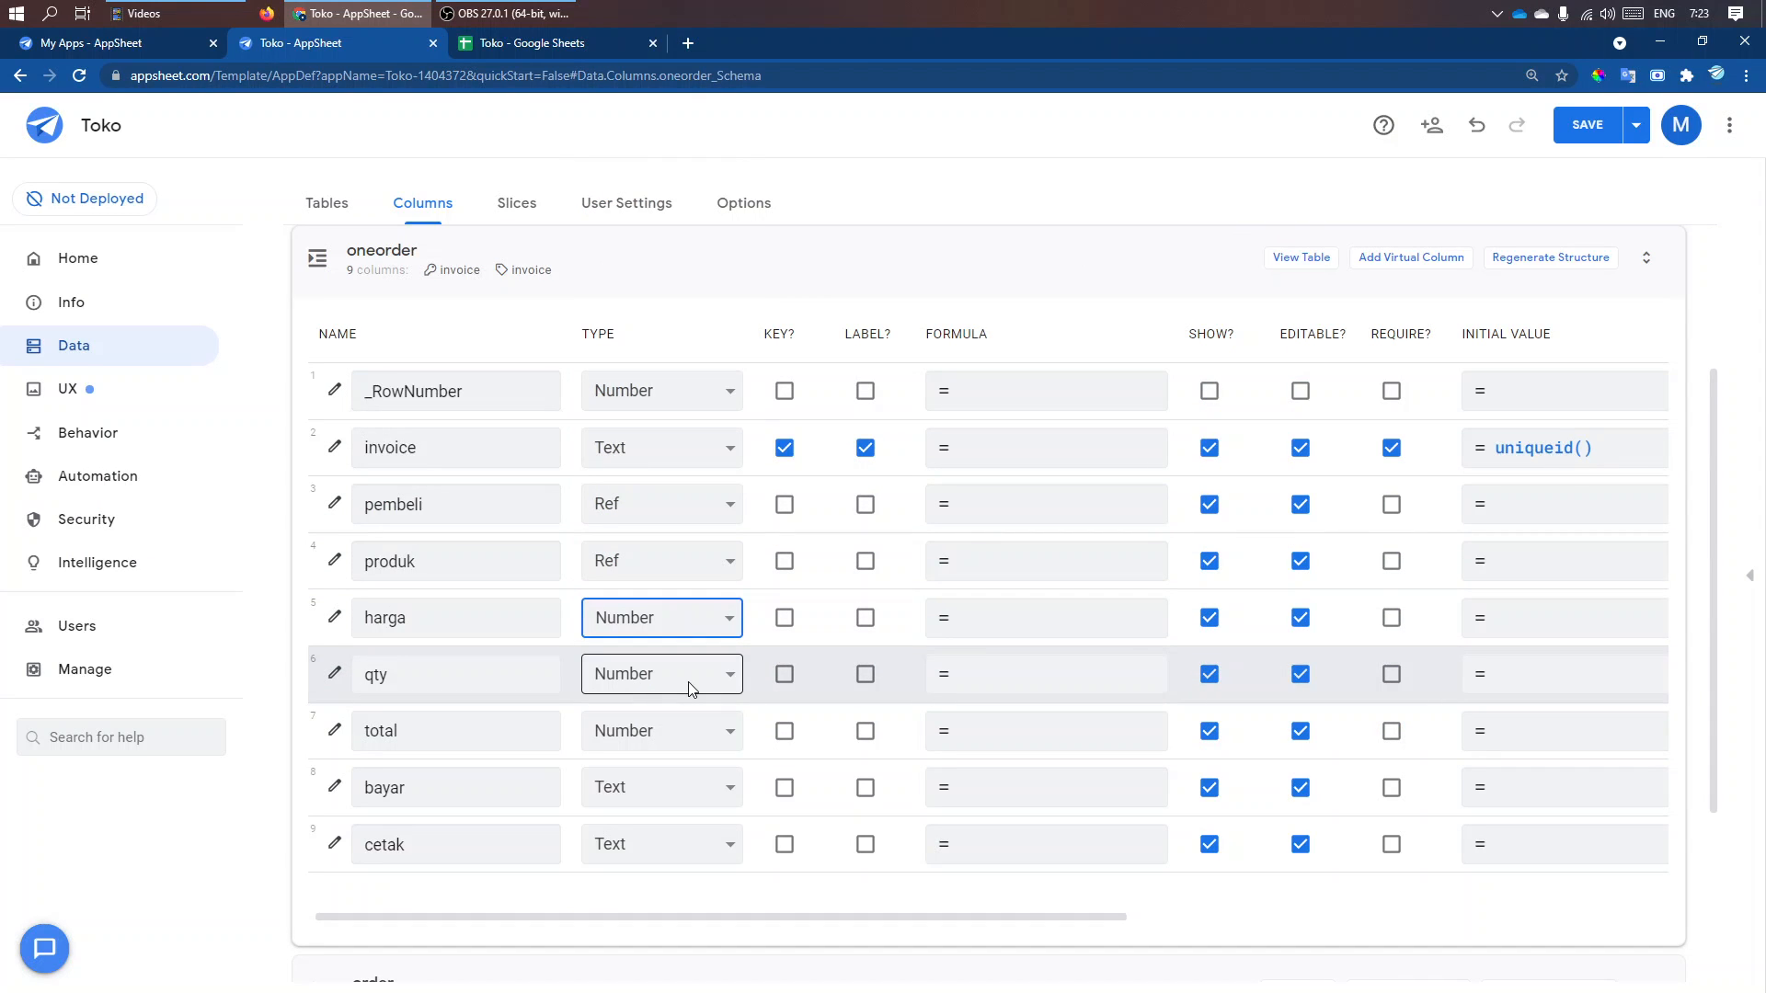
left_click(1075, 620)
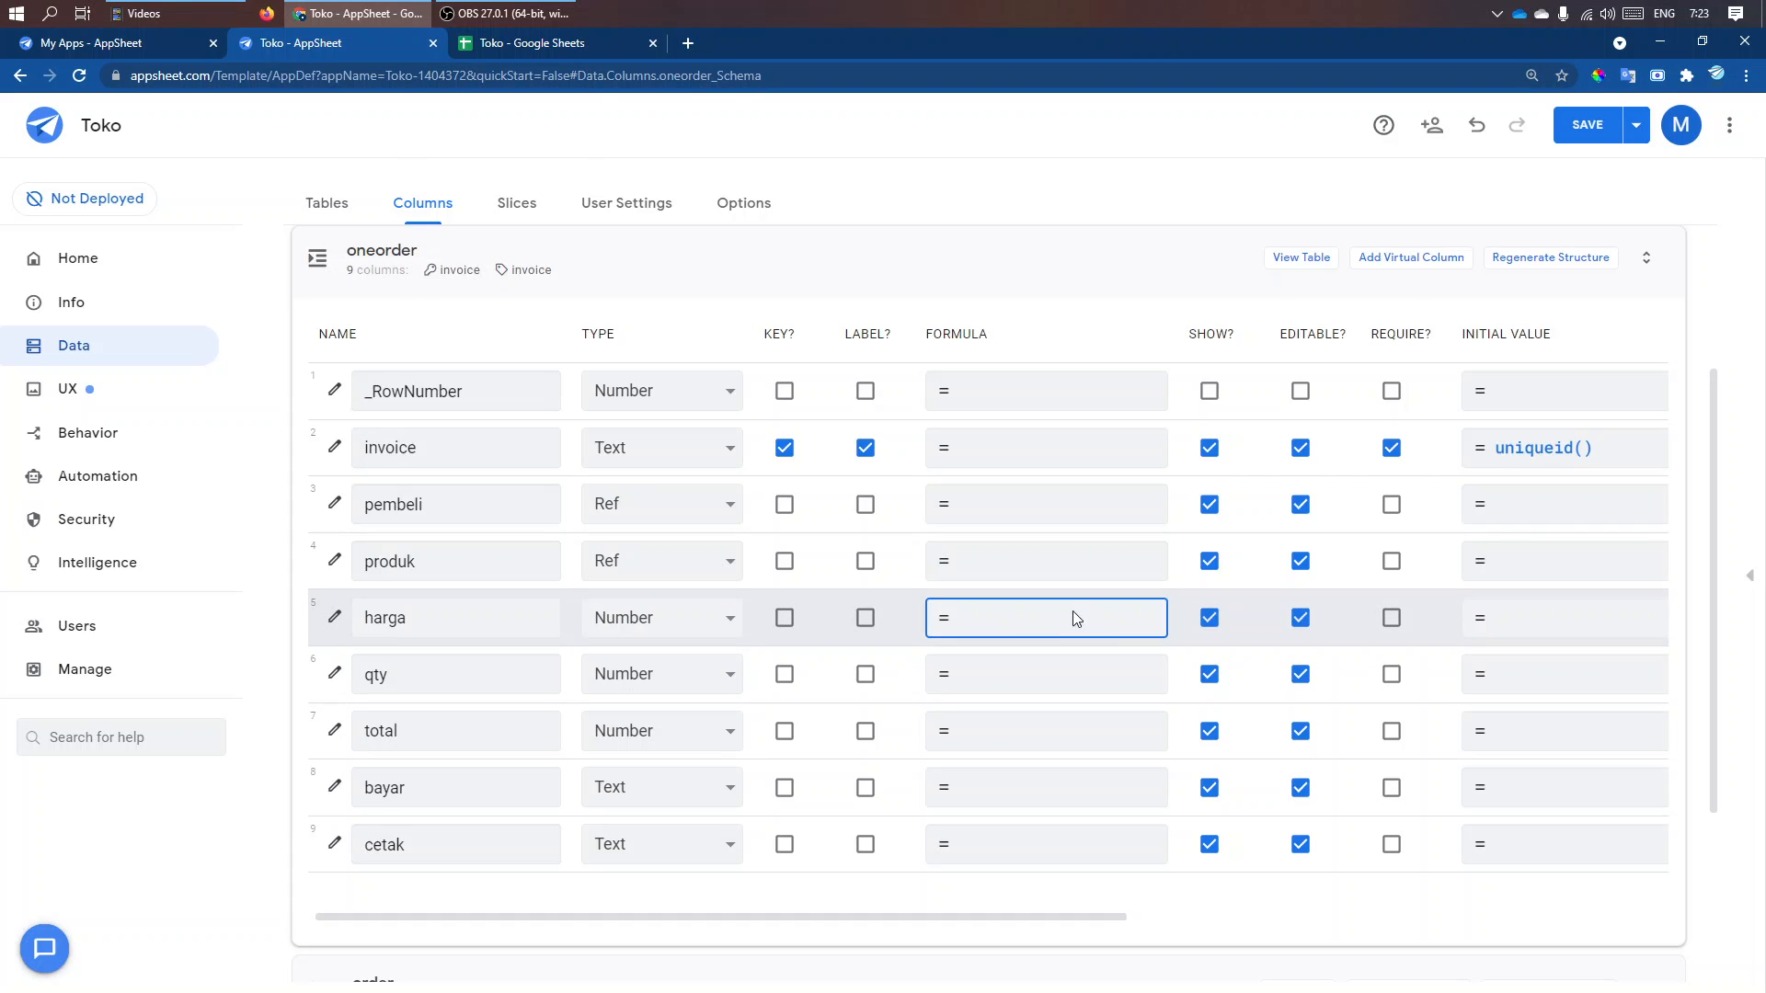
left_click(781, 405)
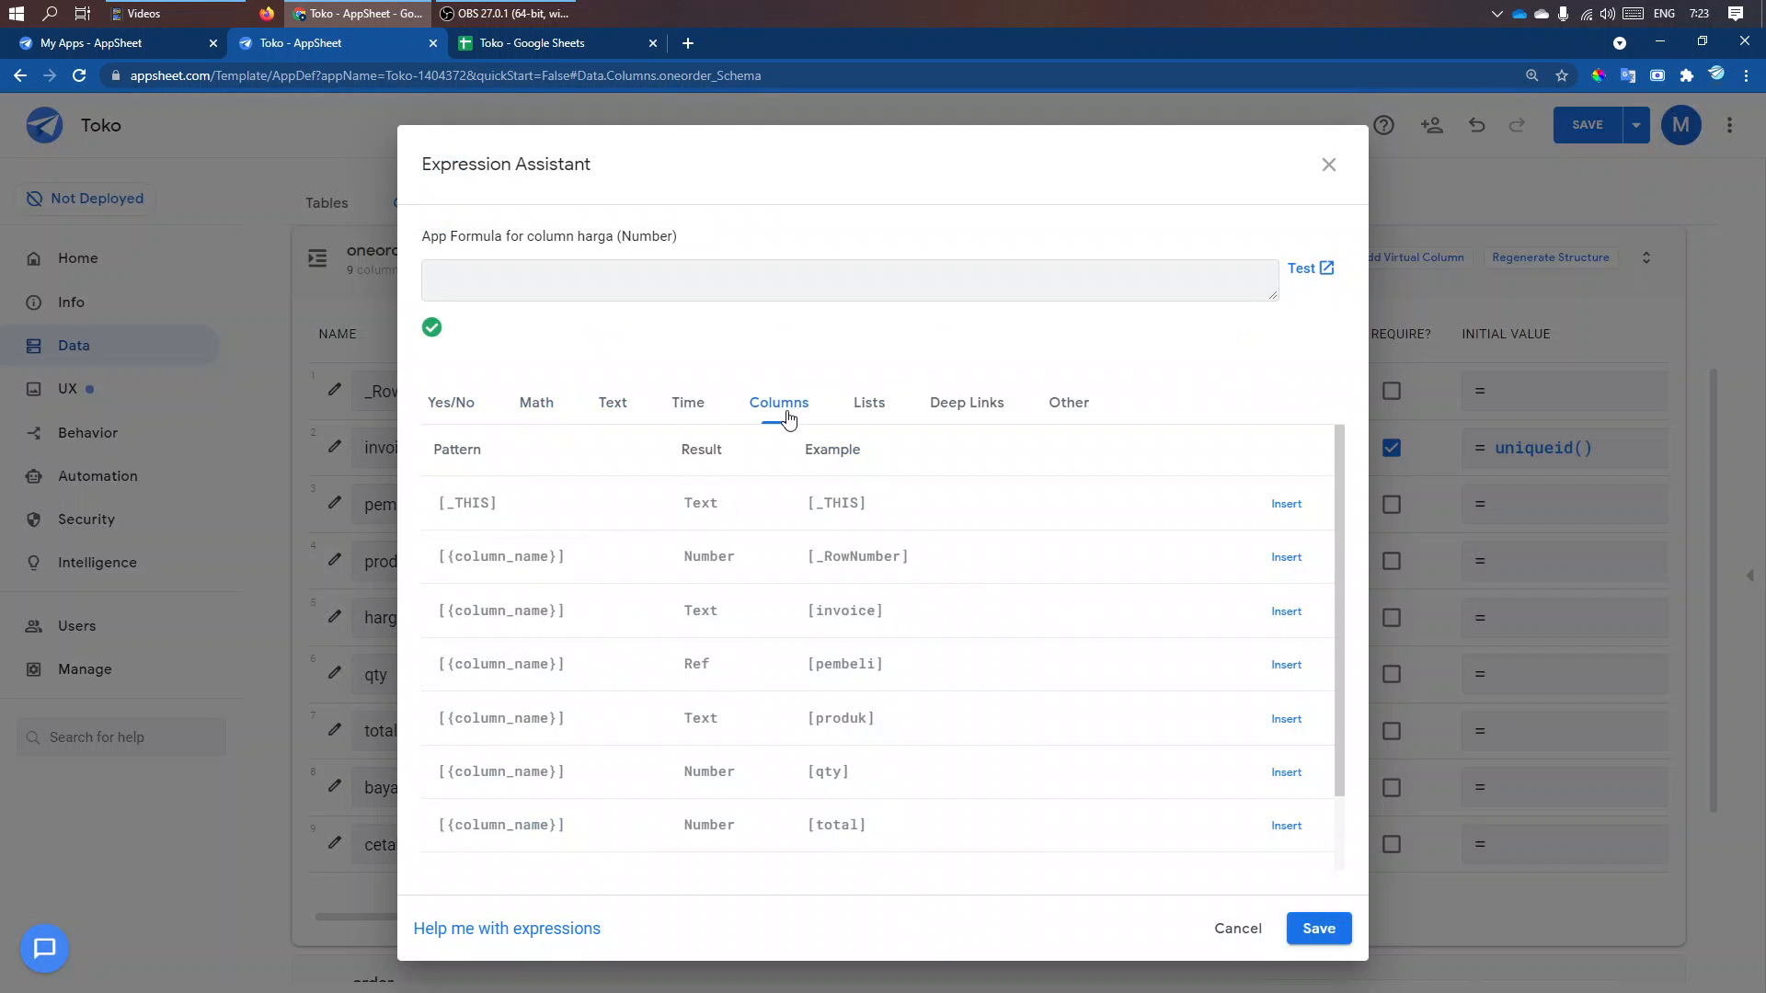
left_click(1286, 720)
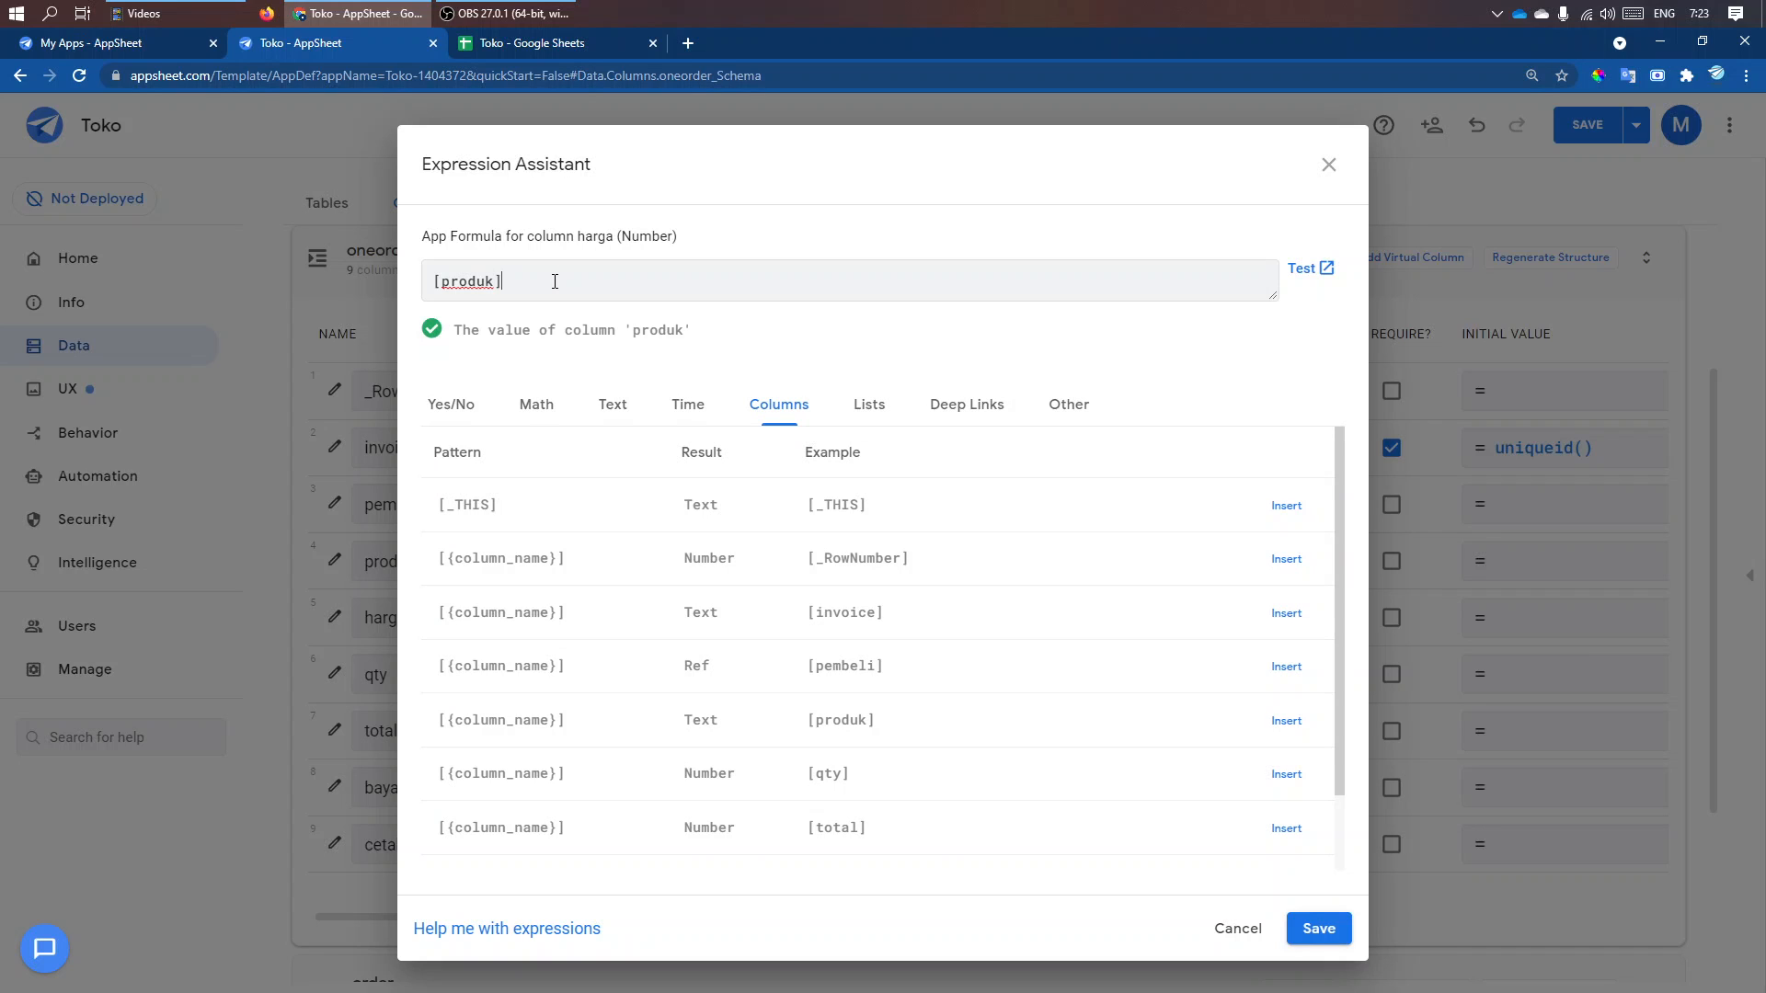
type(".[harga]")
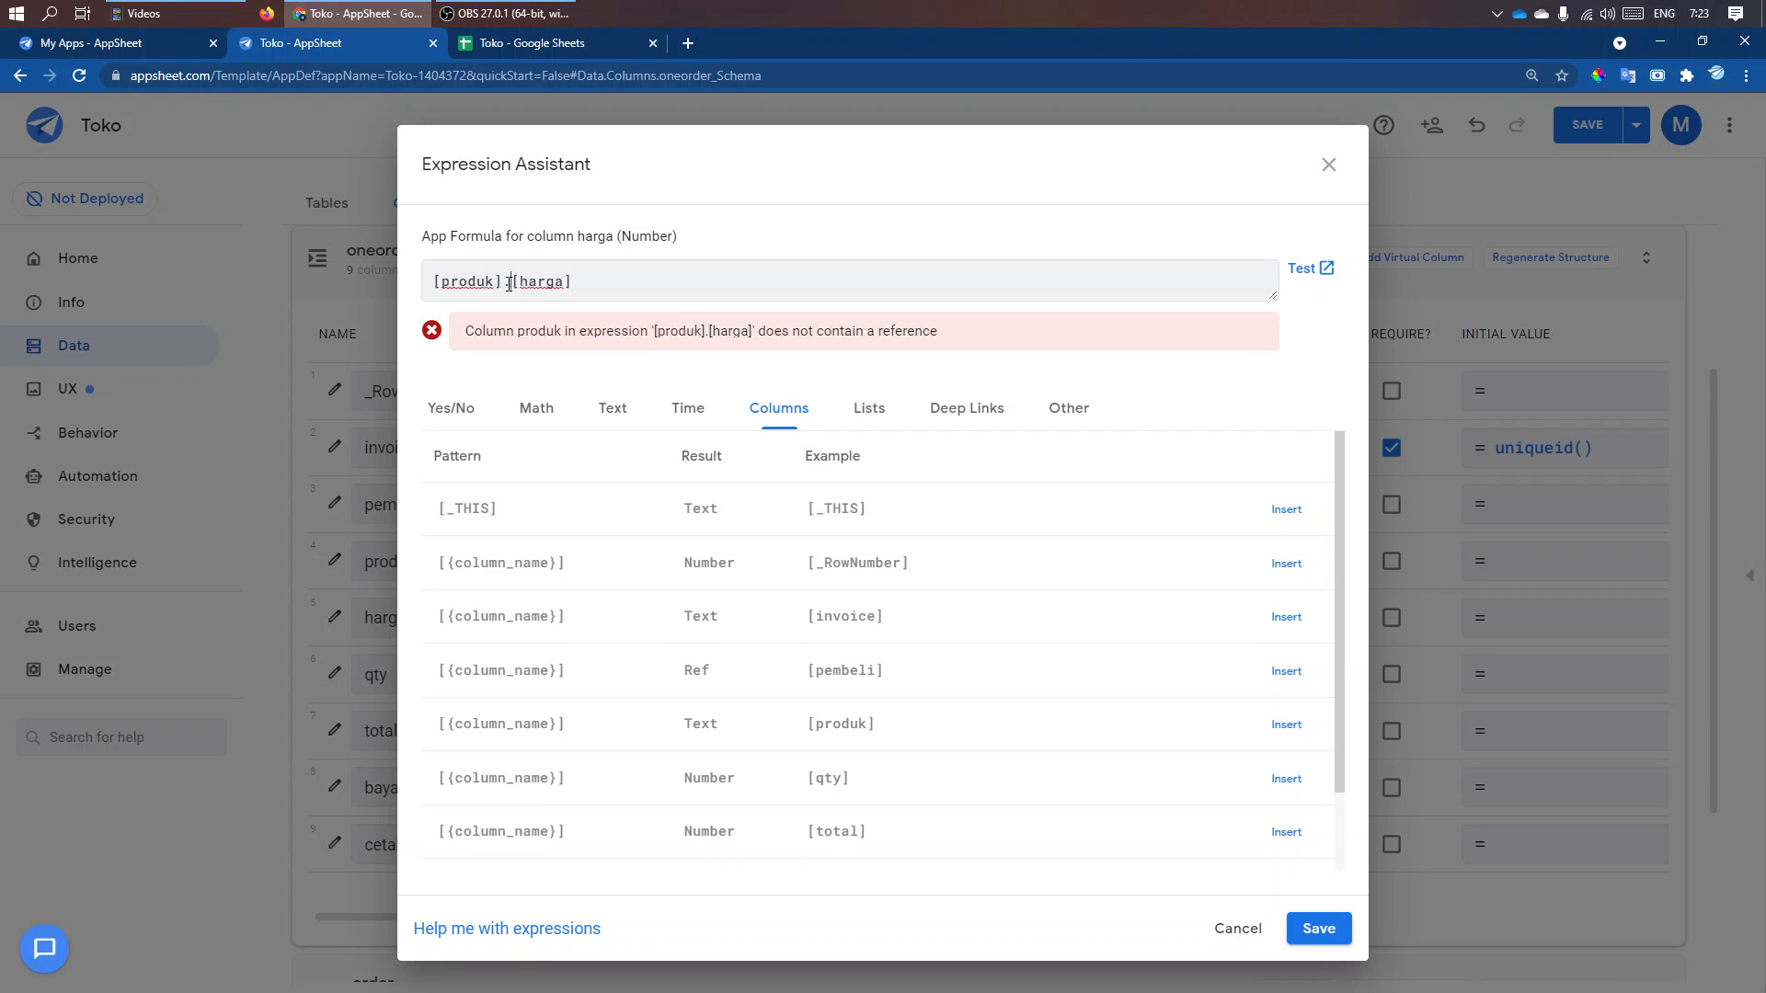
- Examine the formula's produk and harga parts, and check them against the Produk sheet in the Toko spreadsheet
left_click_drag(510, 283, 421, 291)
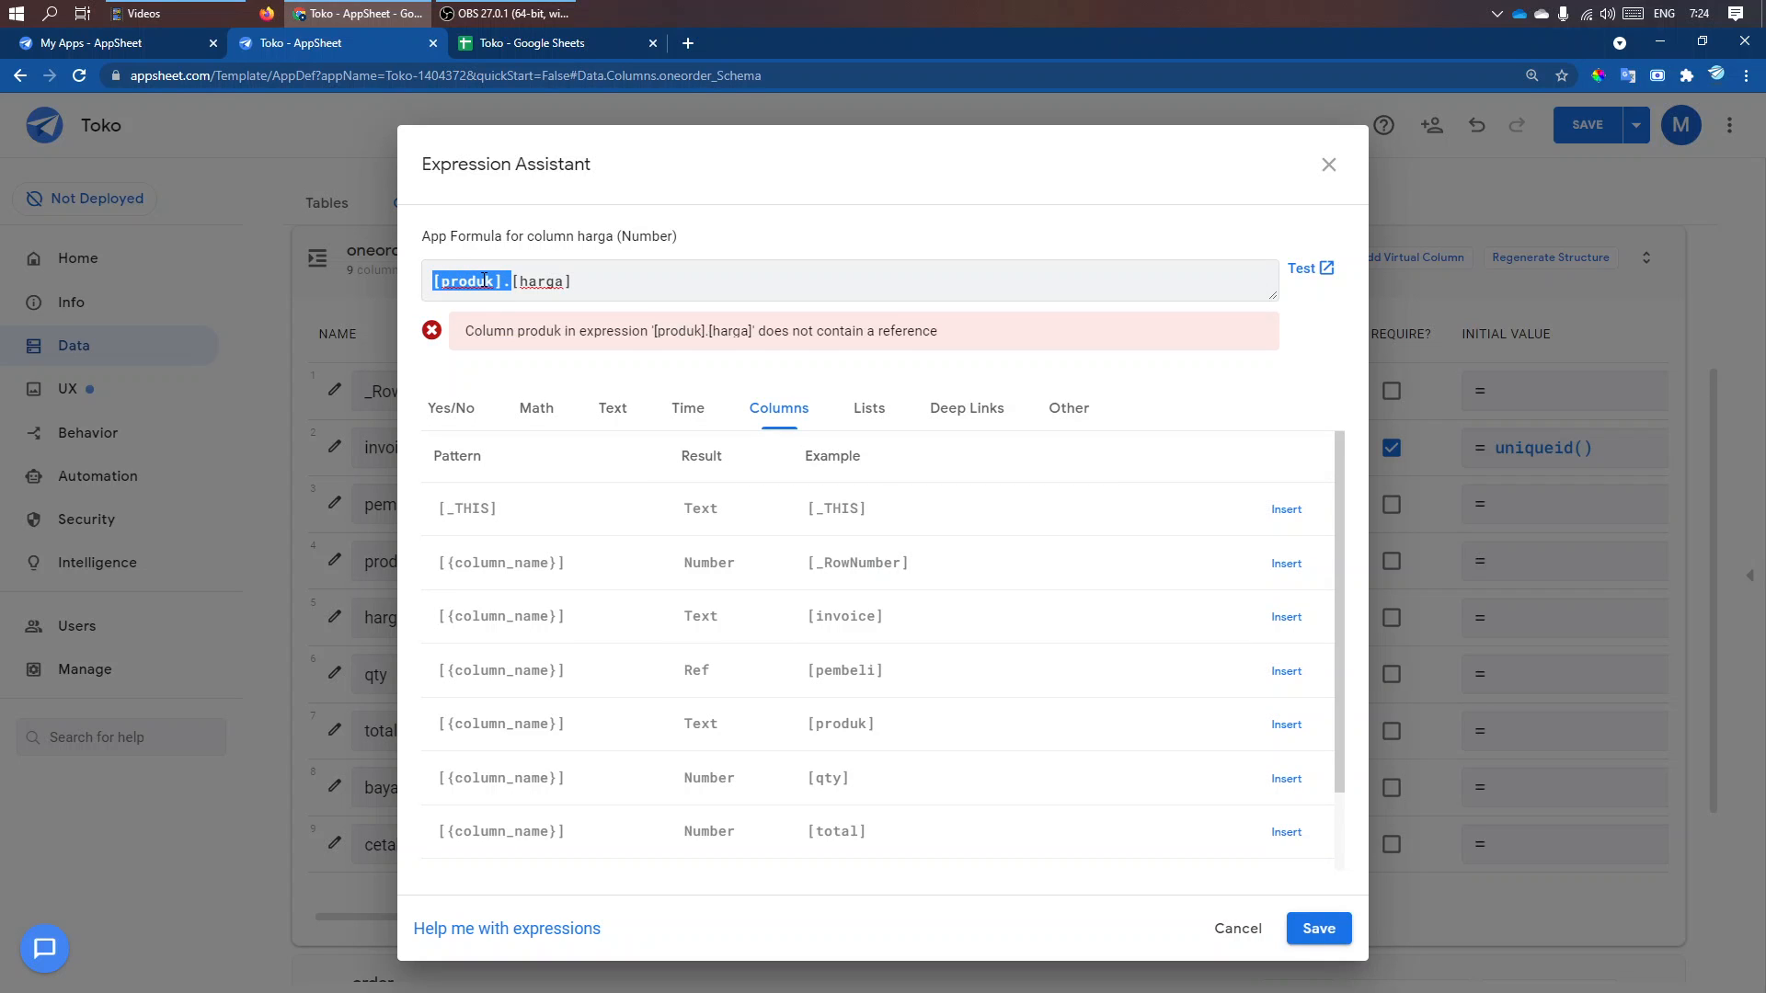
left_click(485, 280)
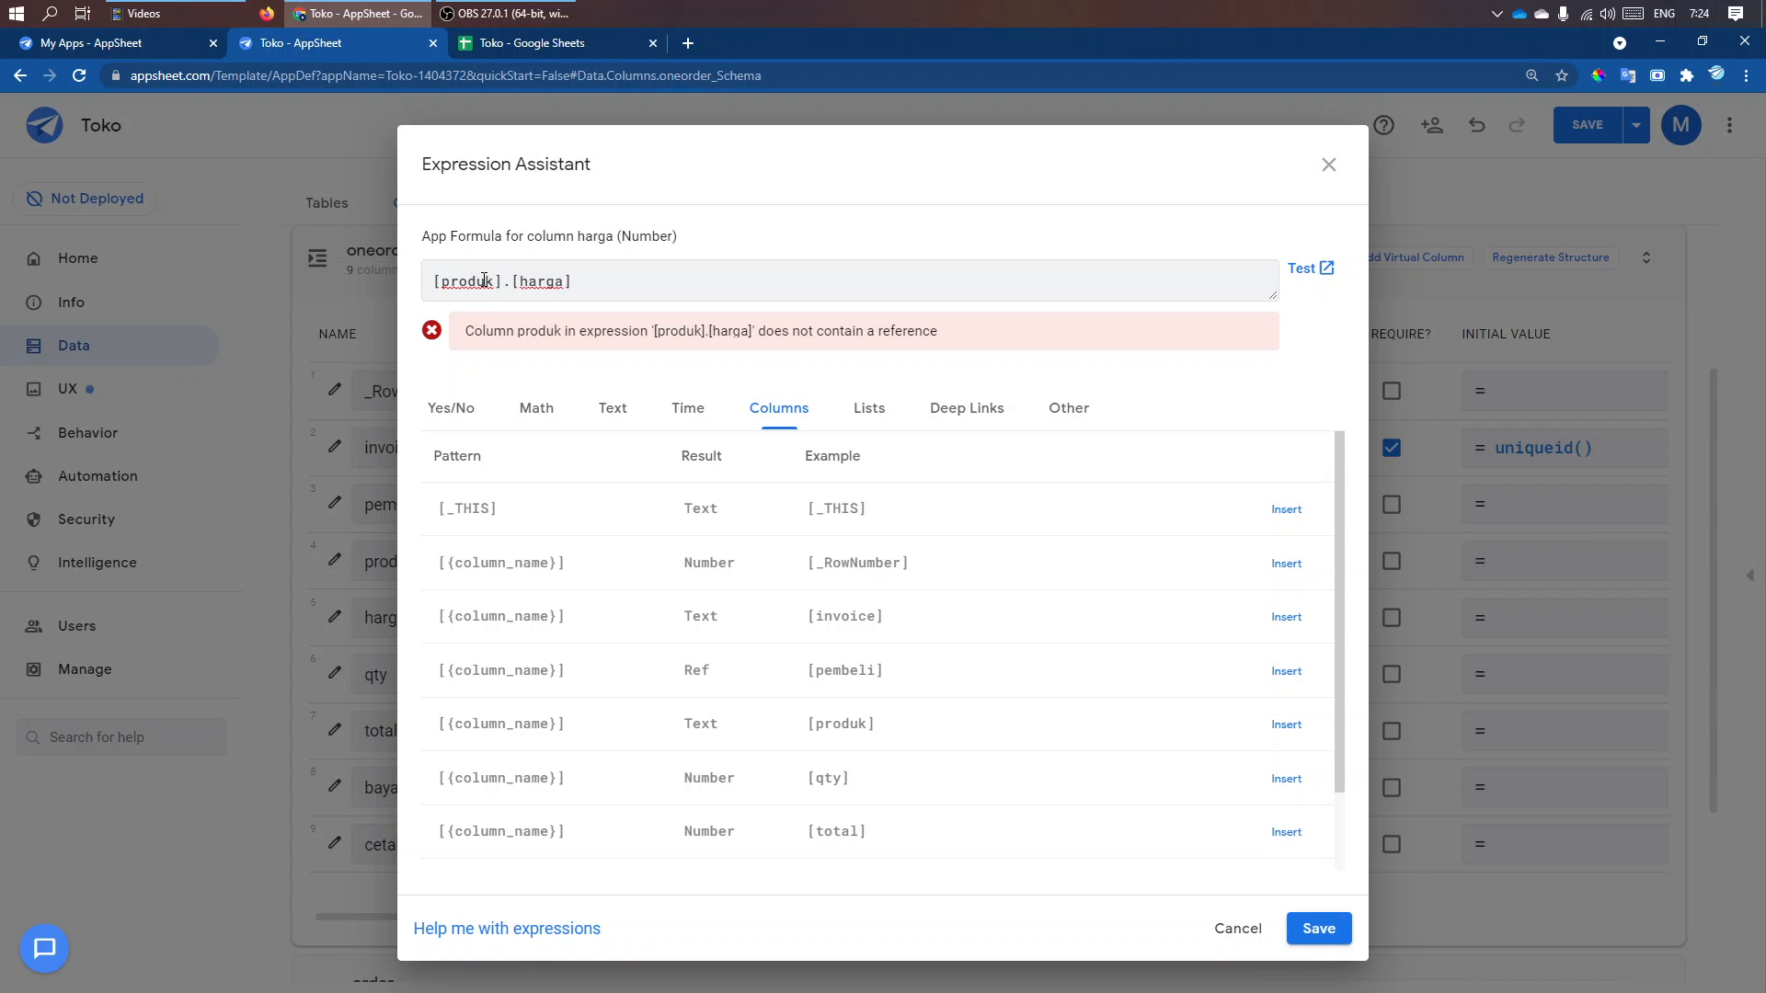
left_click_drag(574, 282, 510, 284)
left_click(518, 43)
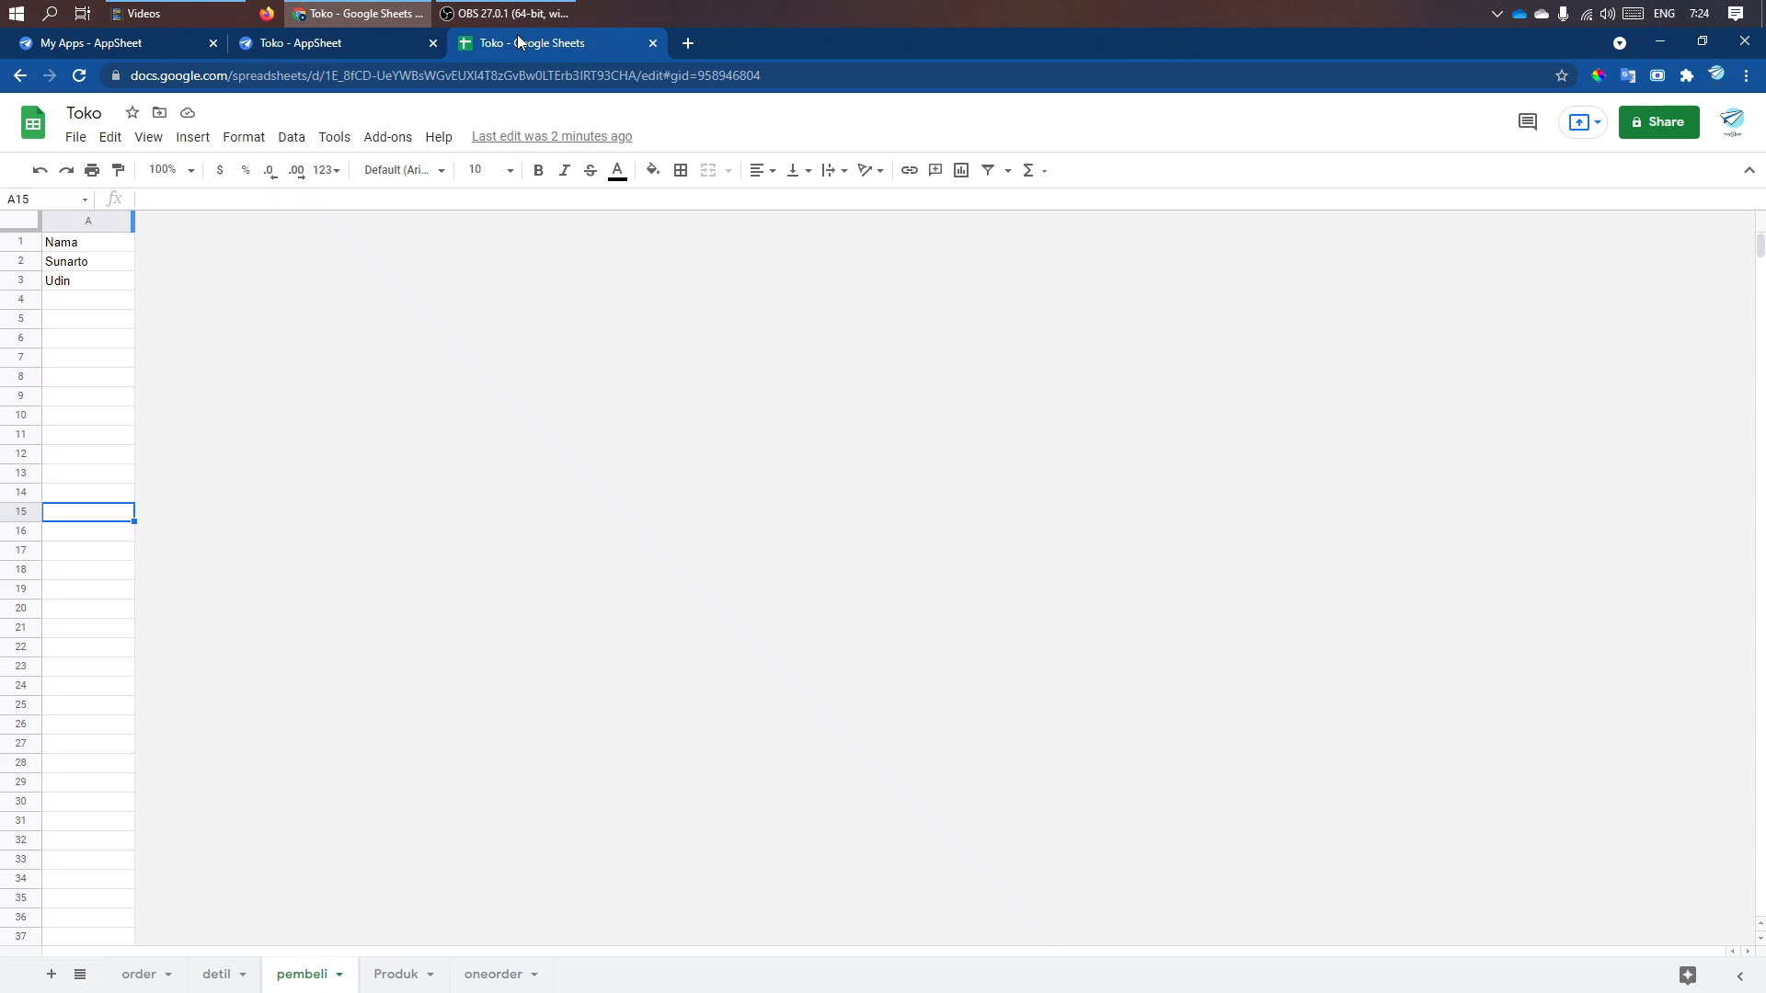
left_click(396, 973)
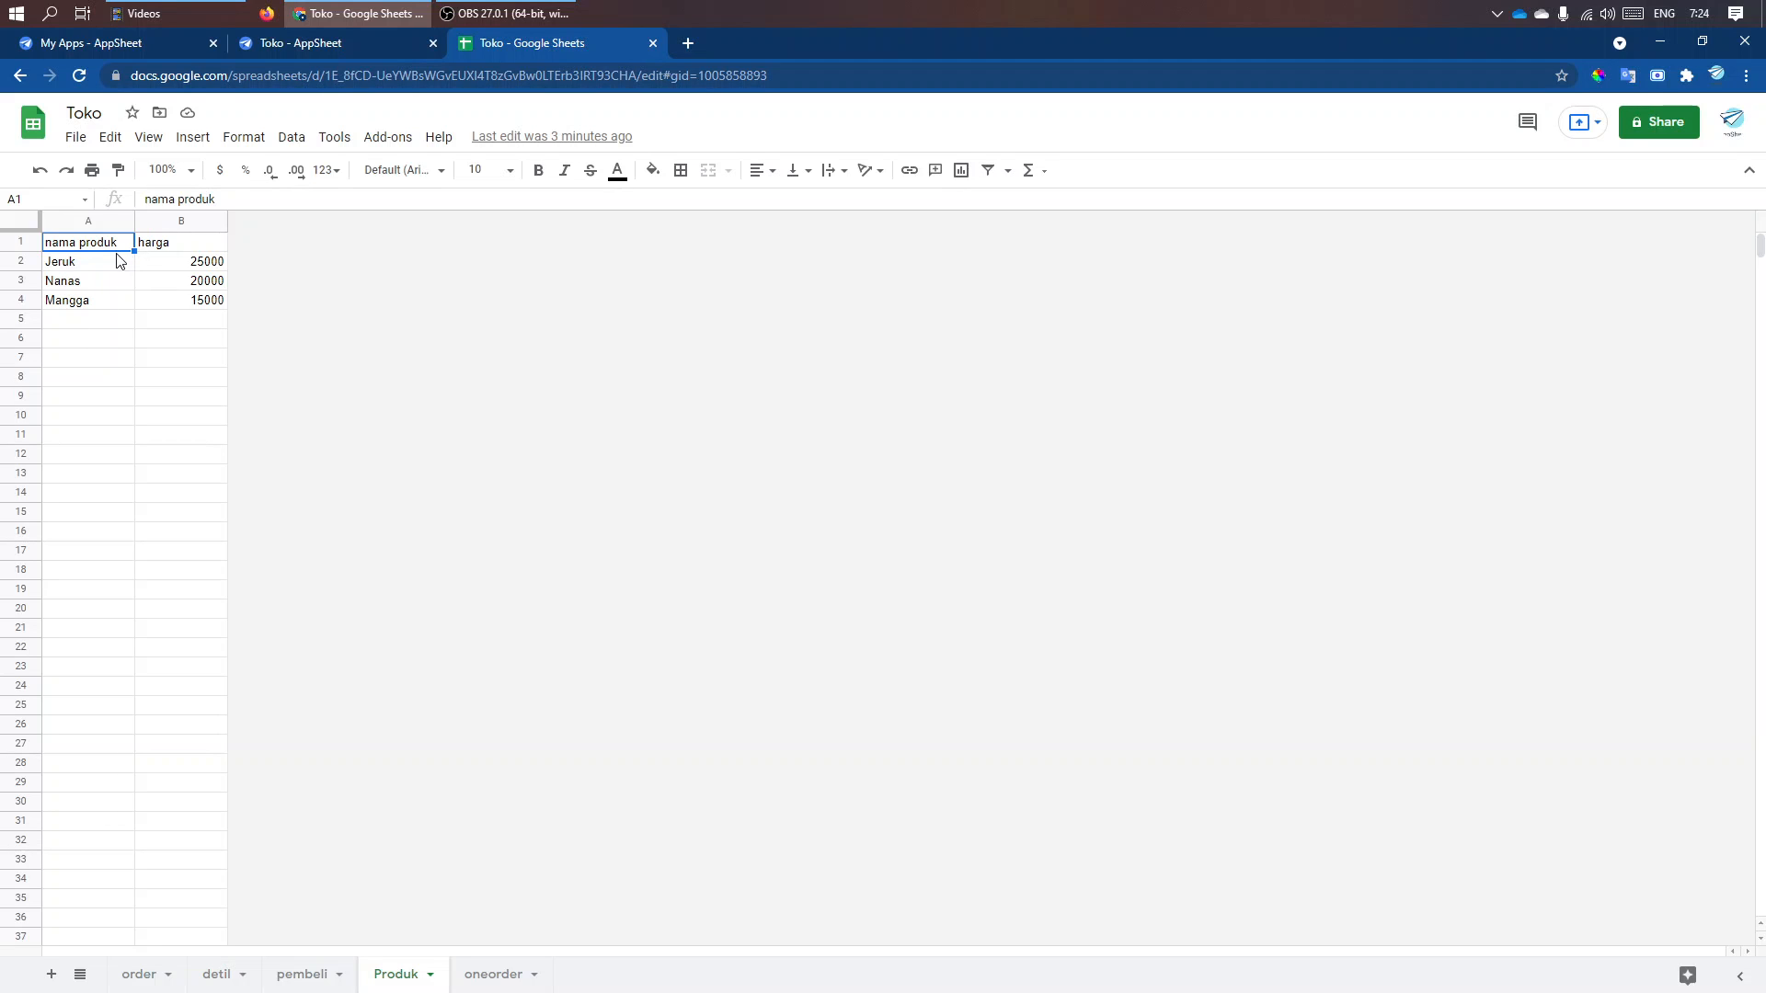
left_click(194, 249)
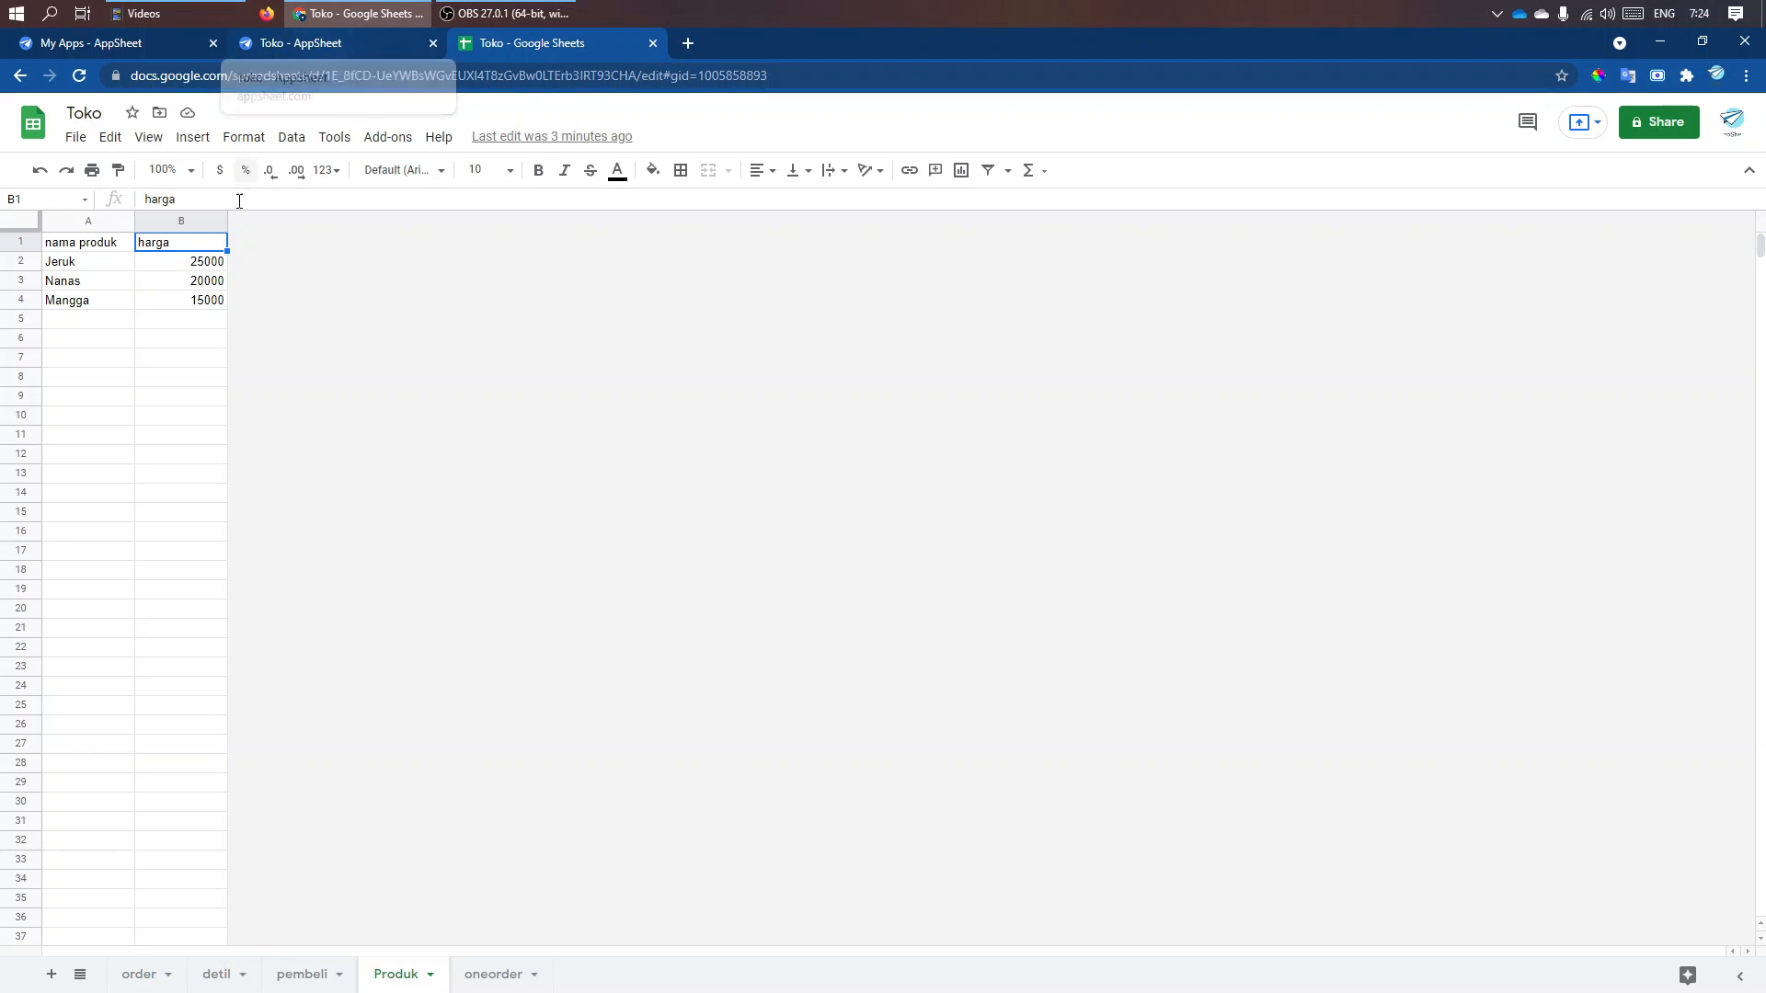
- Switch back to AppSheet, read the expression check for the harga column's formula, and save the formula
left_click(331, 46)
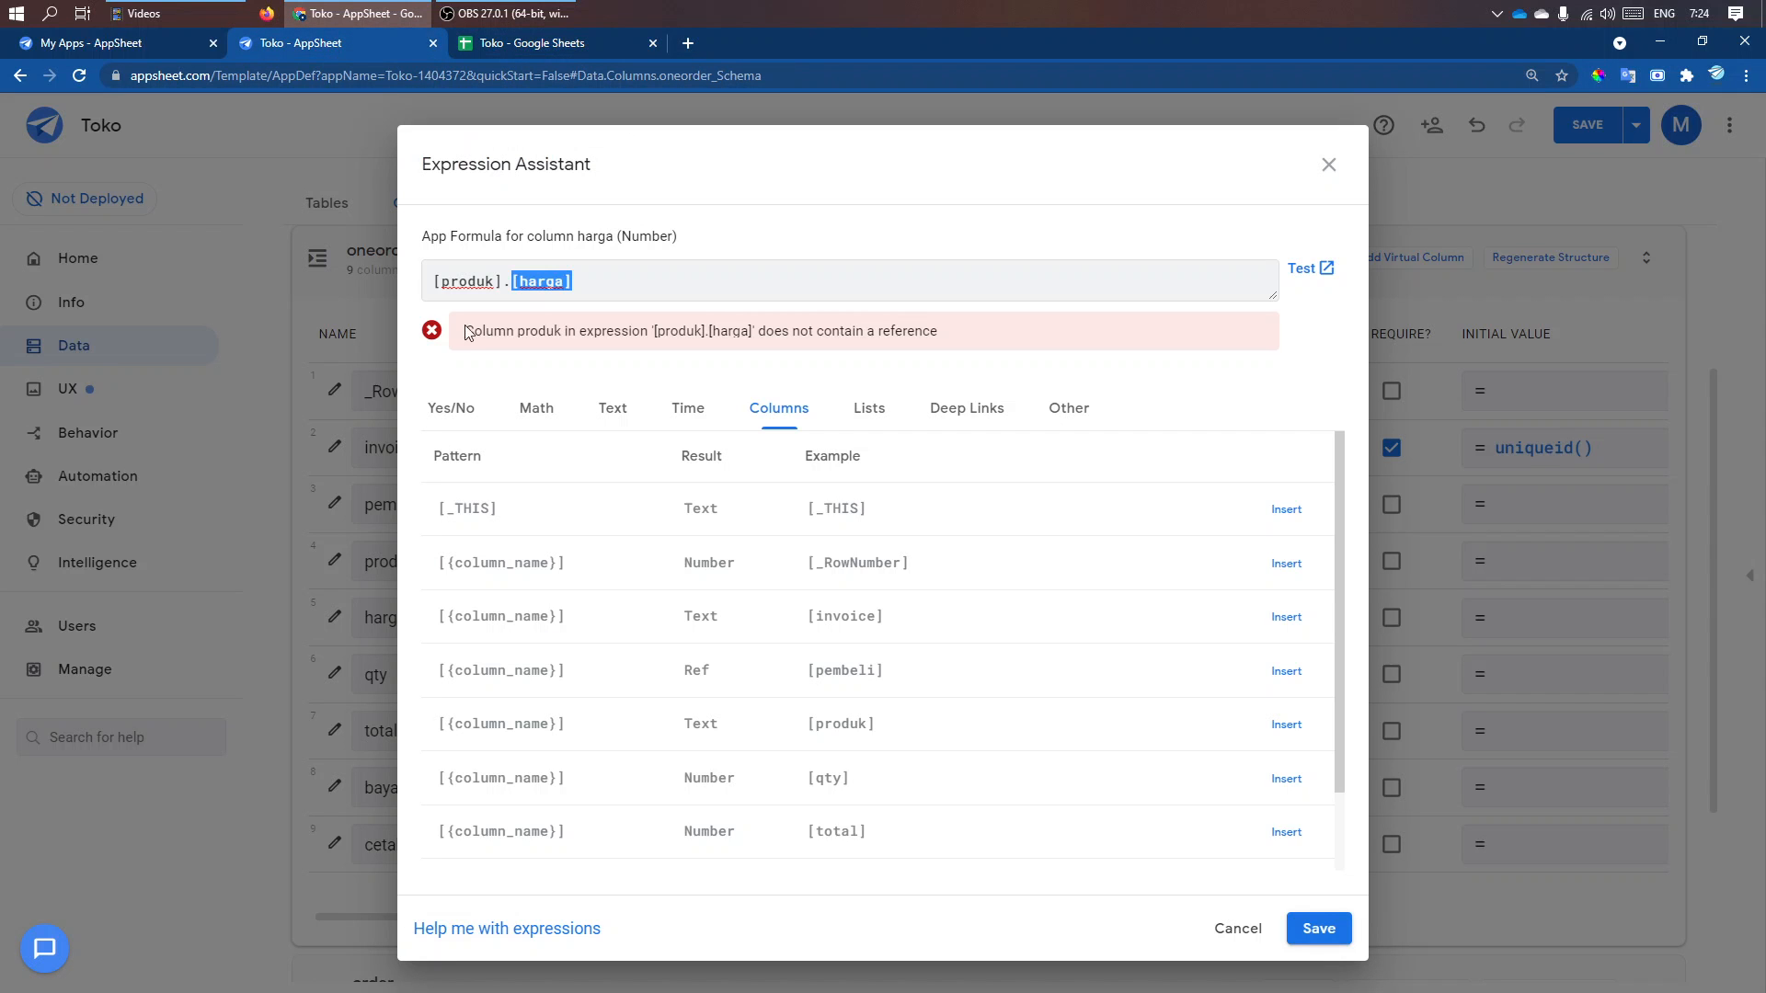
left_click_drag(953, 334, 737, 322)
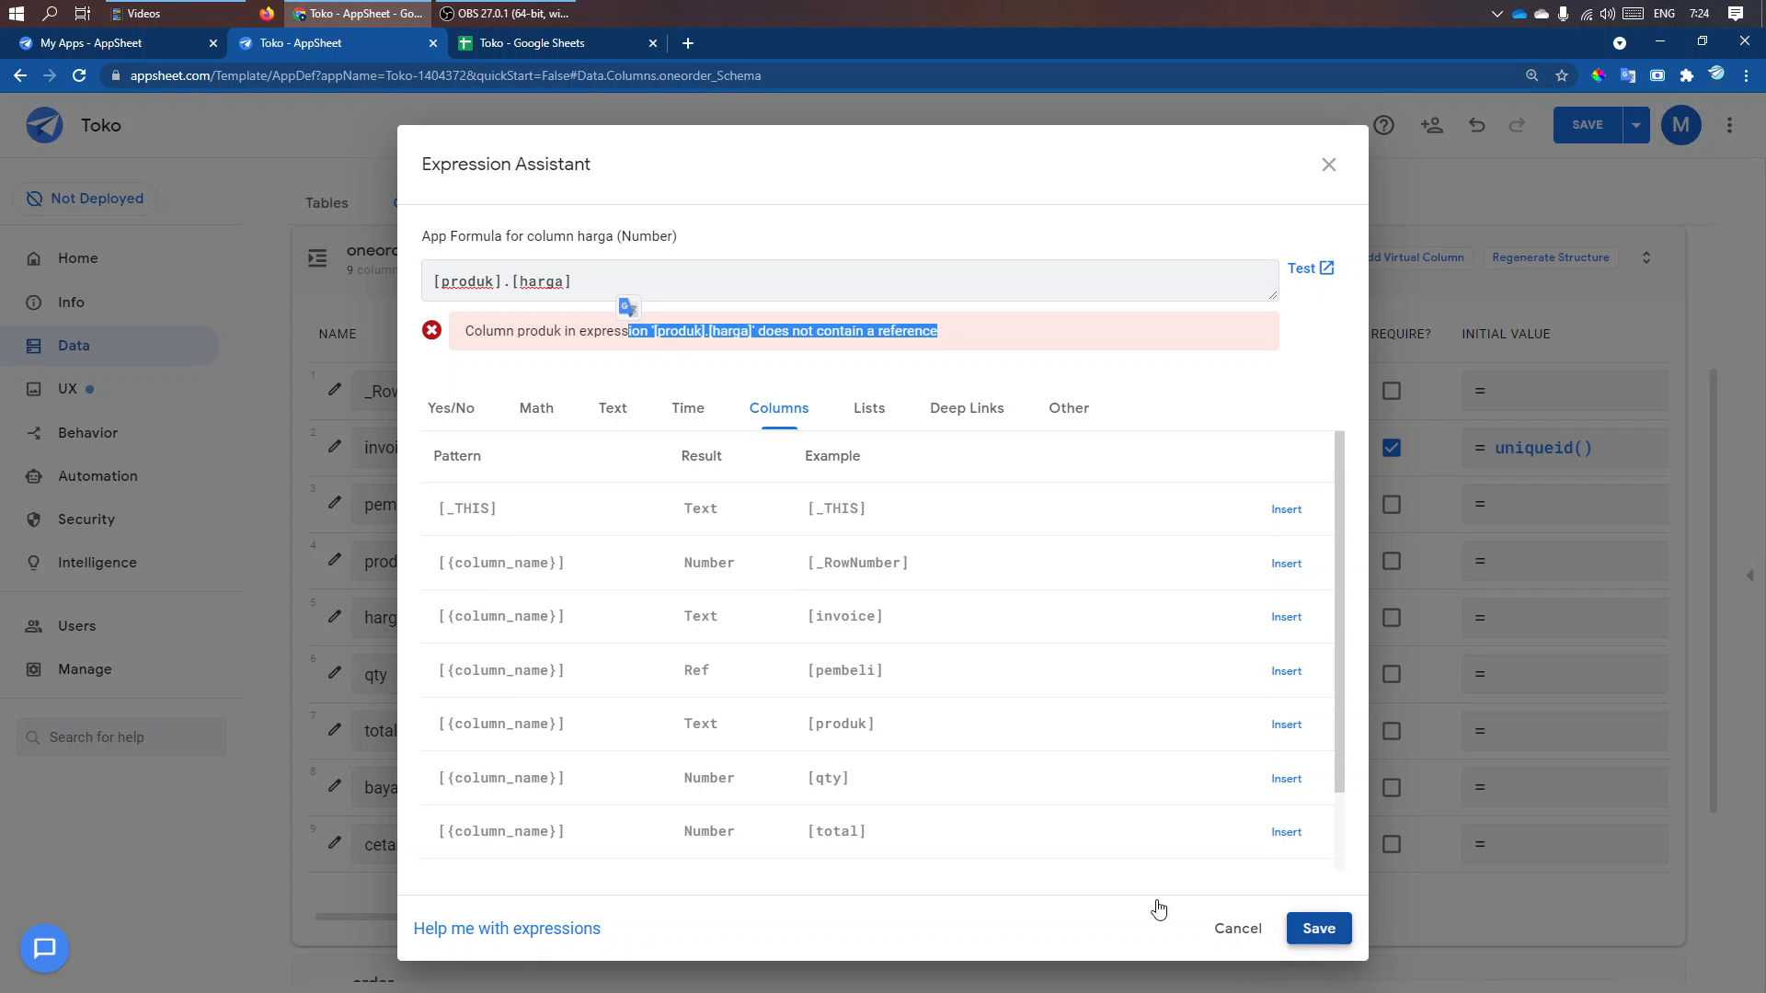
left_click_drag(962, 340, 664, 331)
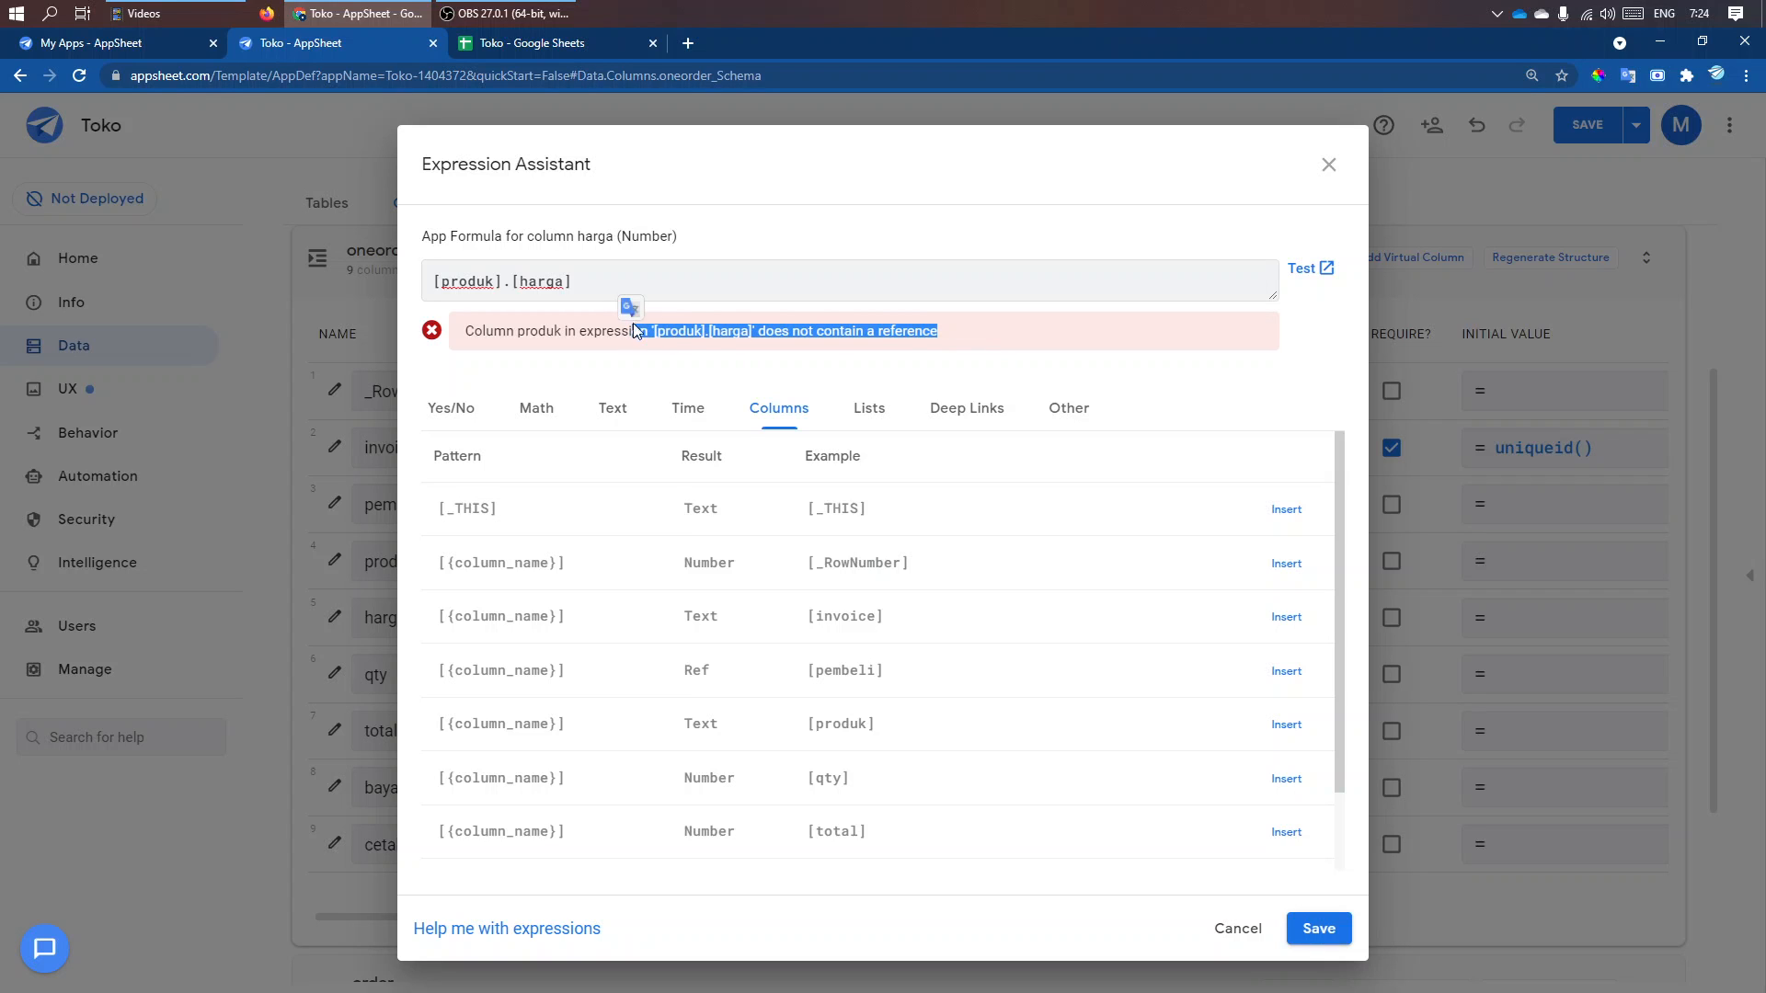
left_click(907, 325)
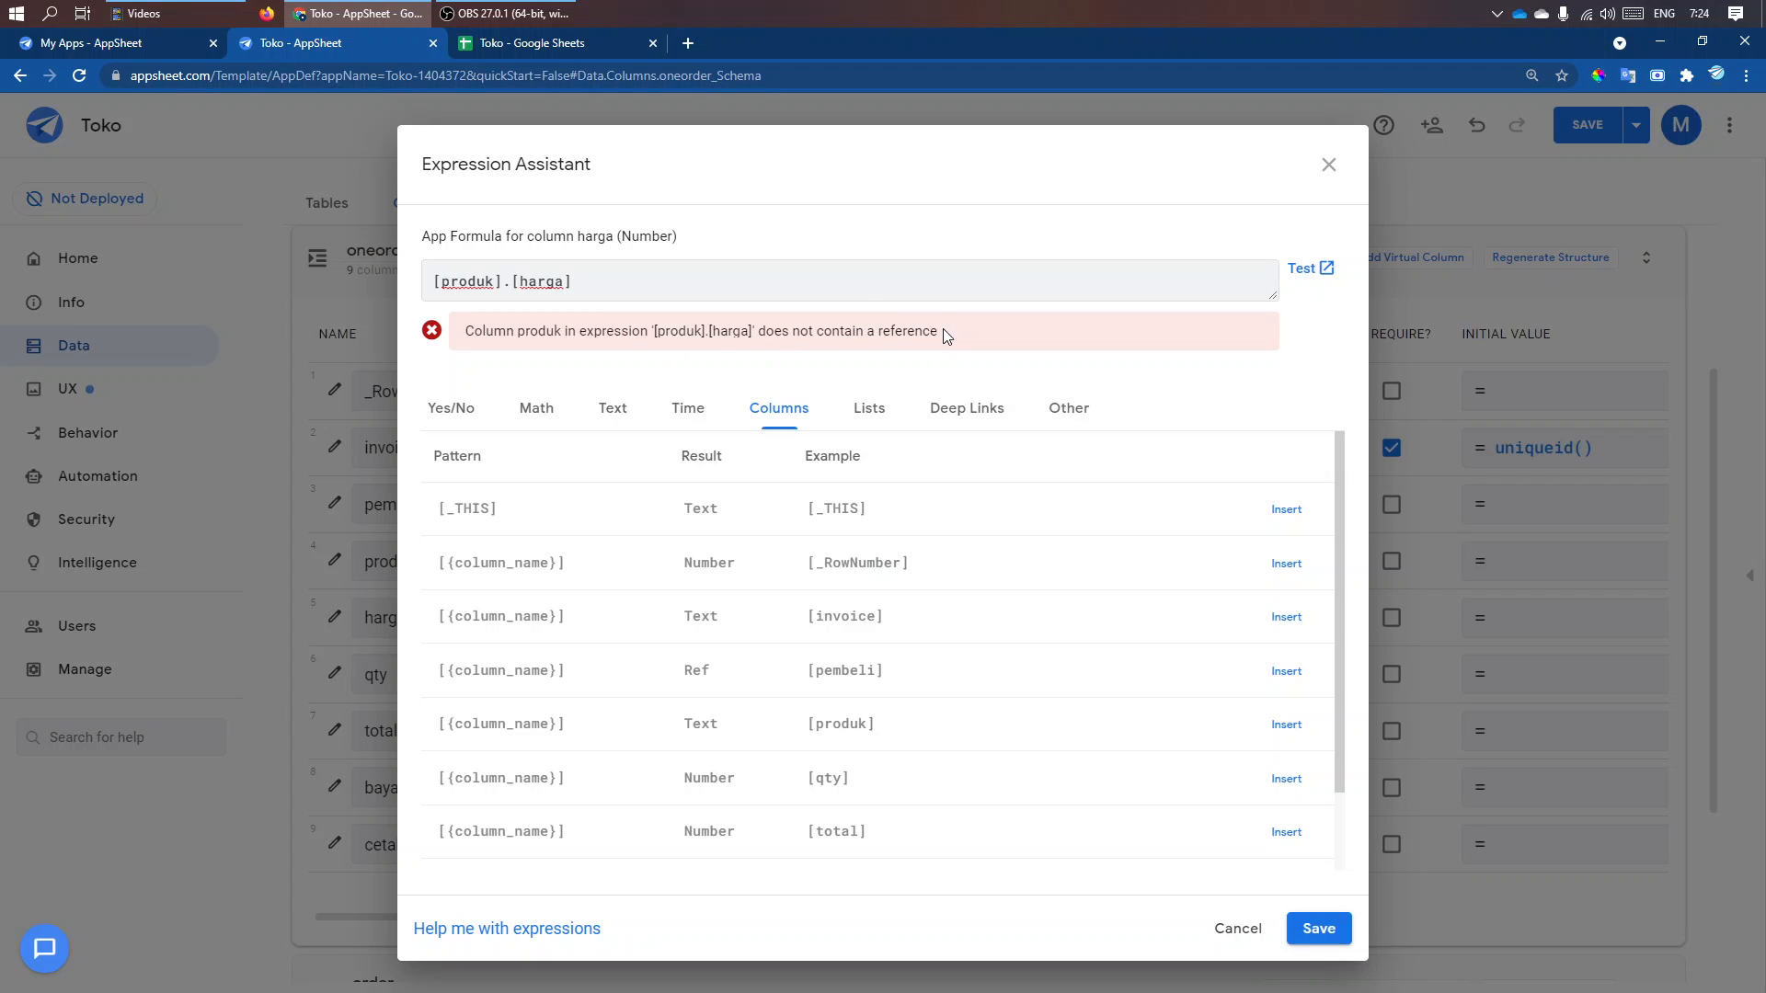
left_click_drag(942, 331, 825, 328)
left_click_drag(504, 281, 420, 279)
left_click(1315, 931)
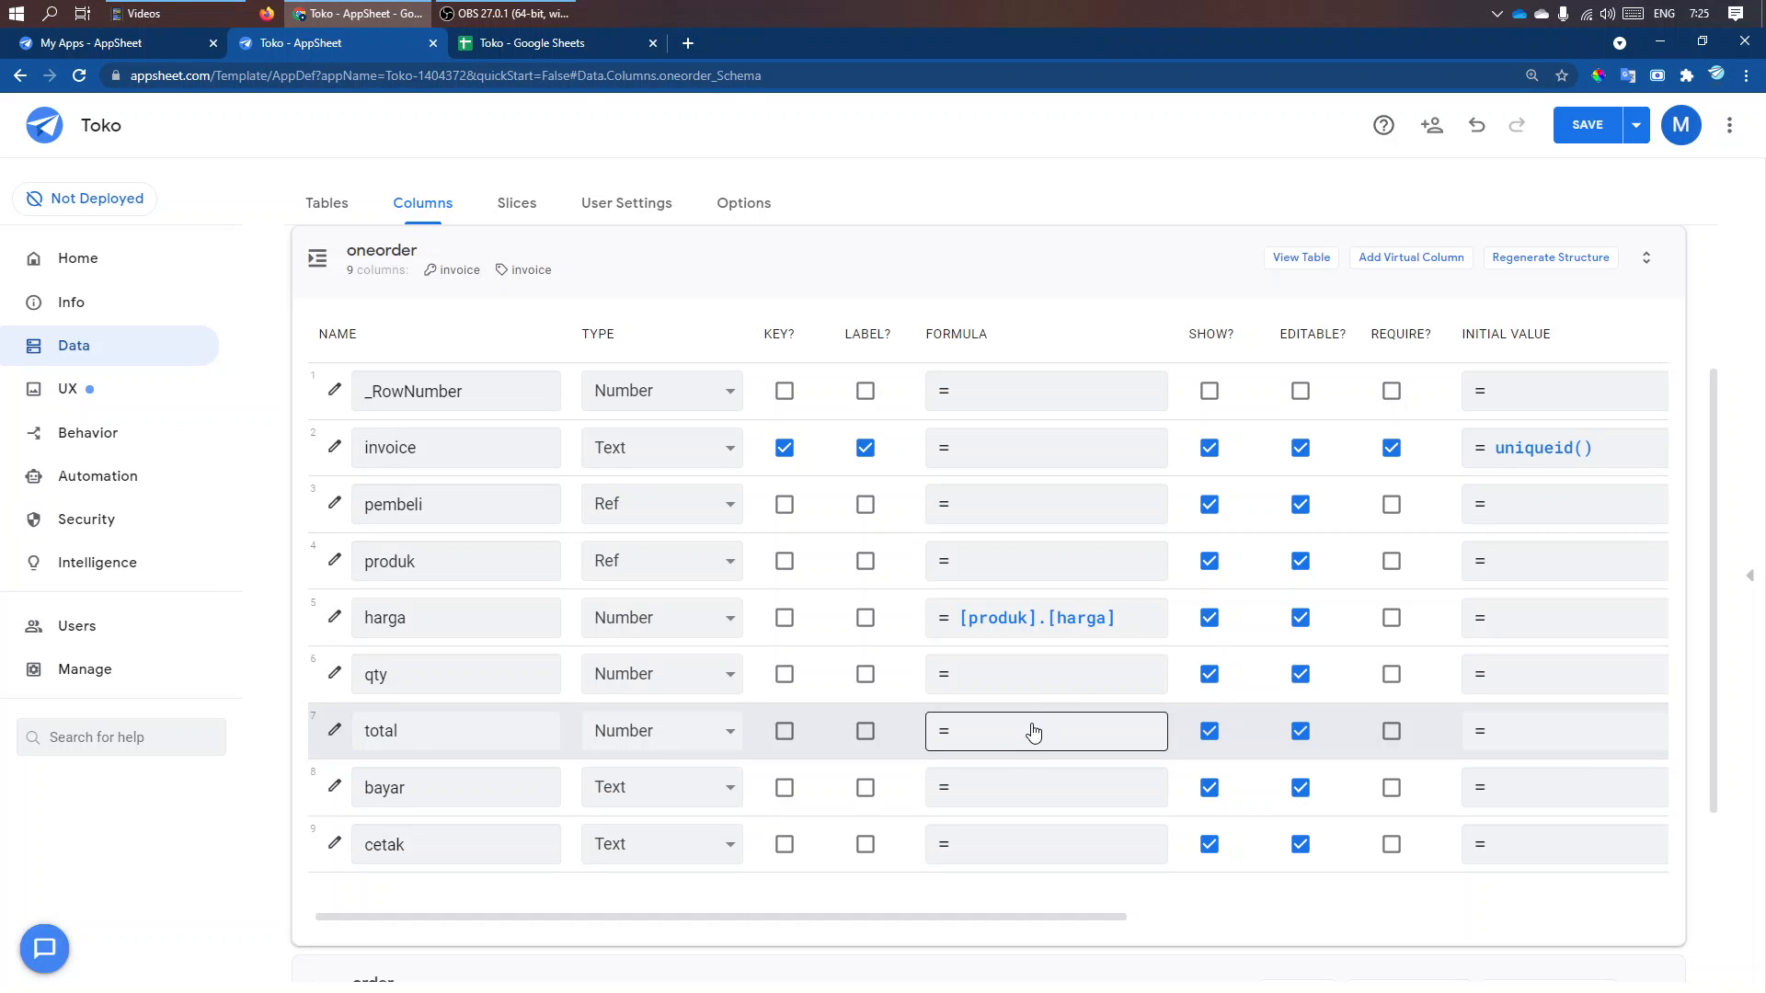
- Try the Label display mode for the qty column, return it to Auto, and enter 1000 as its increase/decrease step
left_click(335, 674)
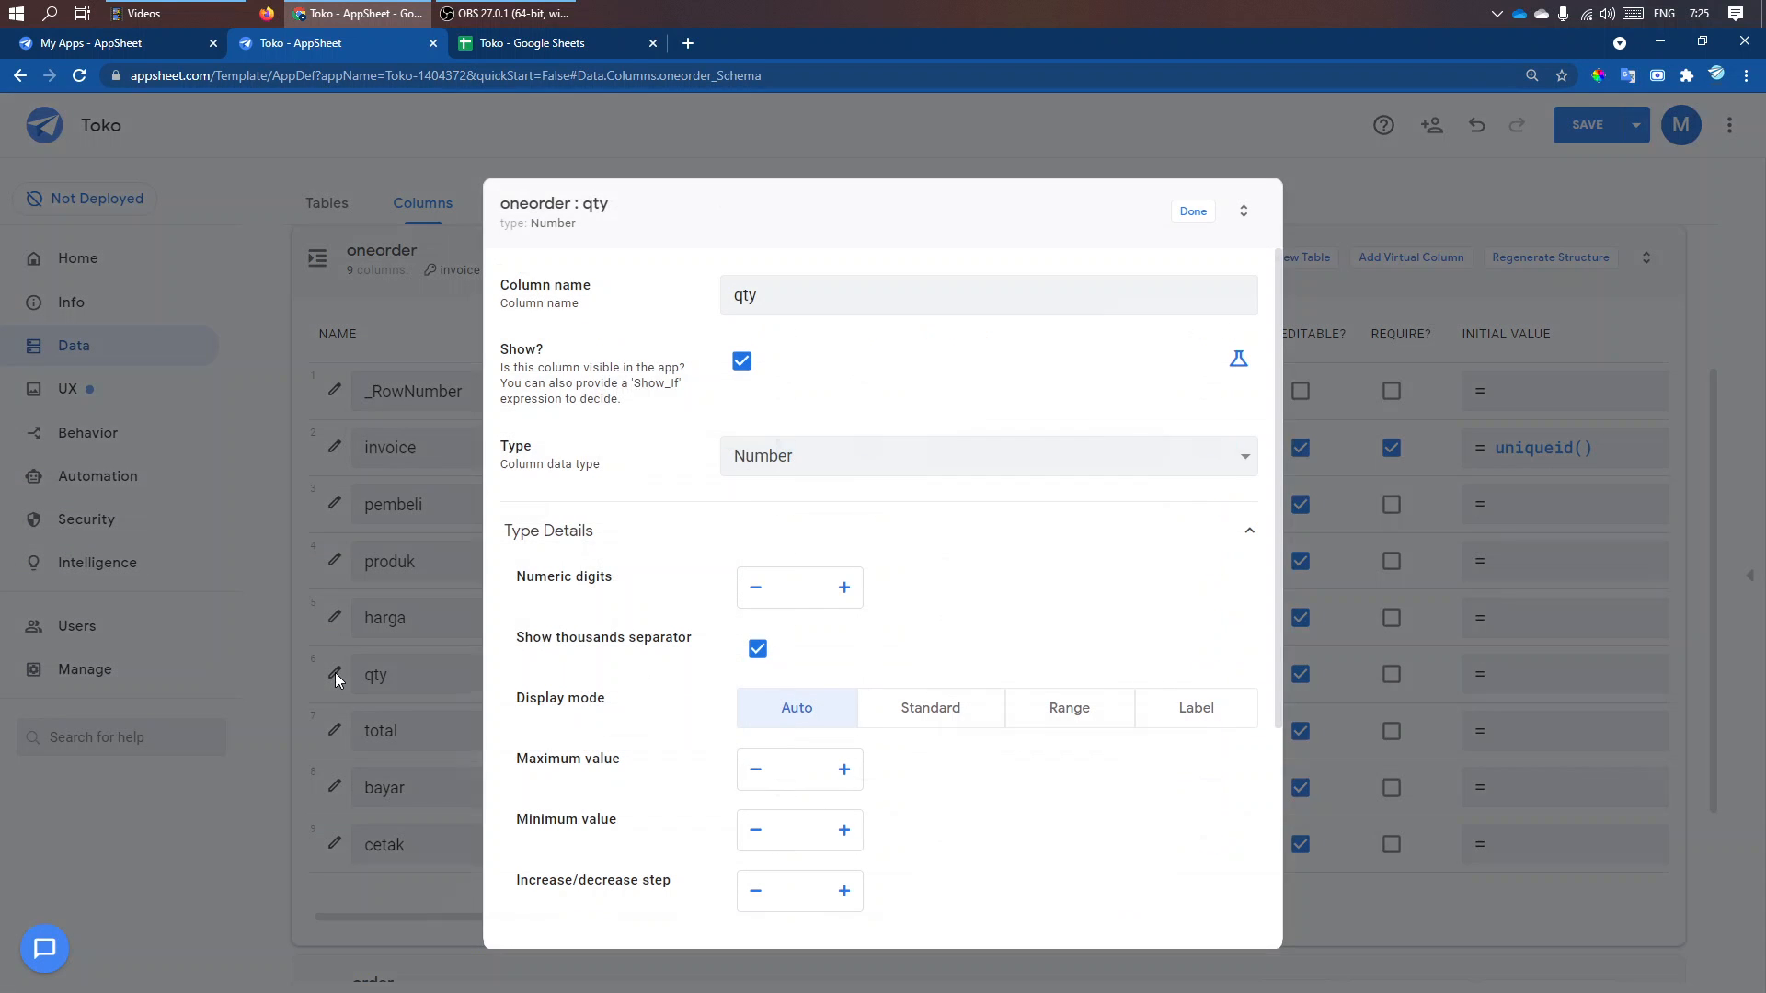
left_click(1193, 717)
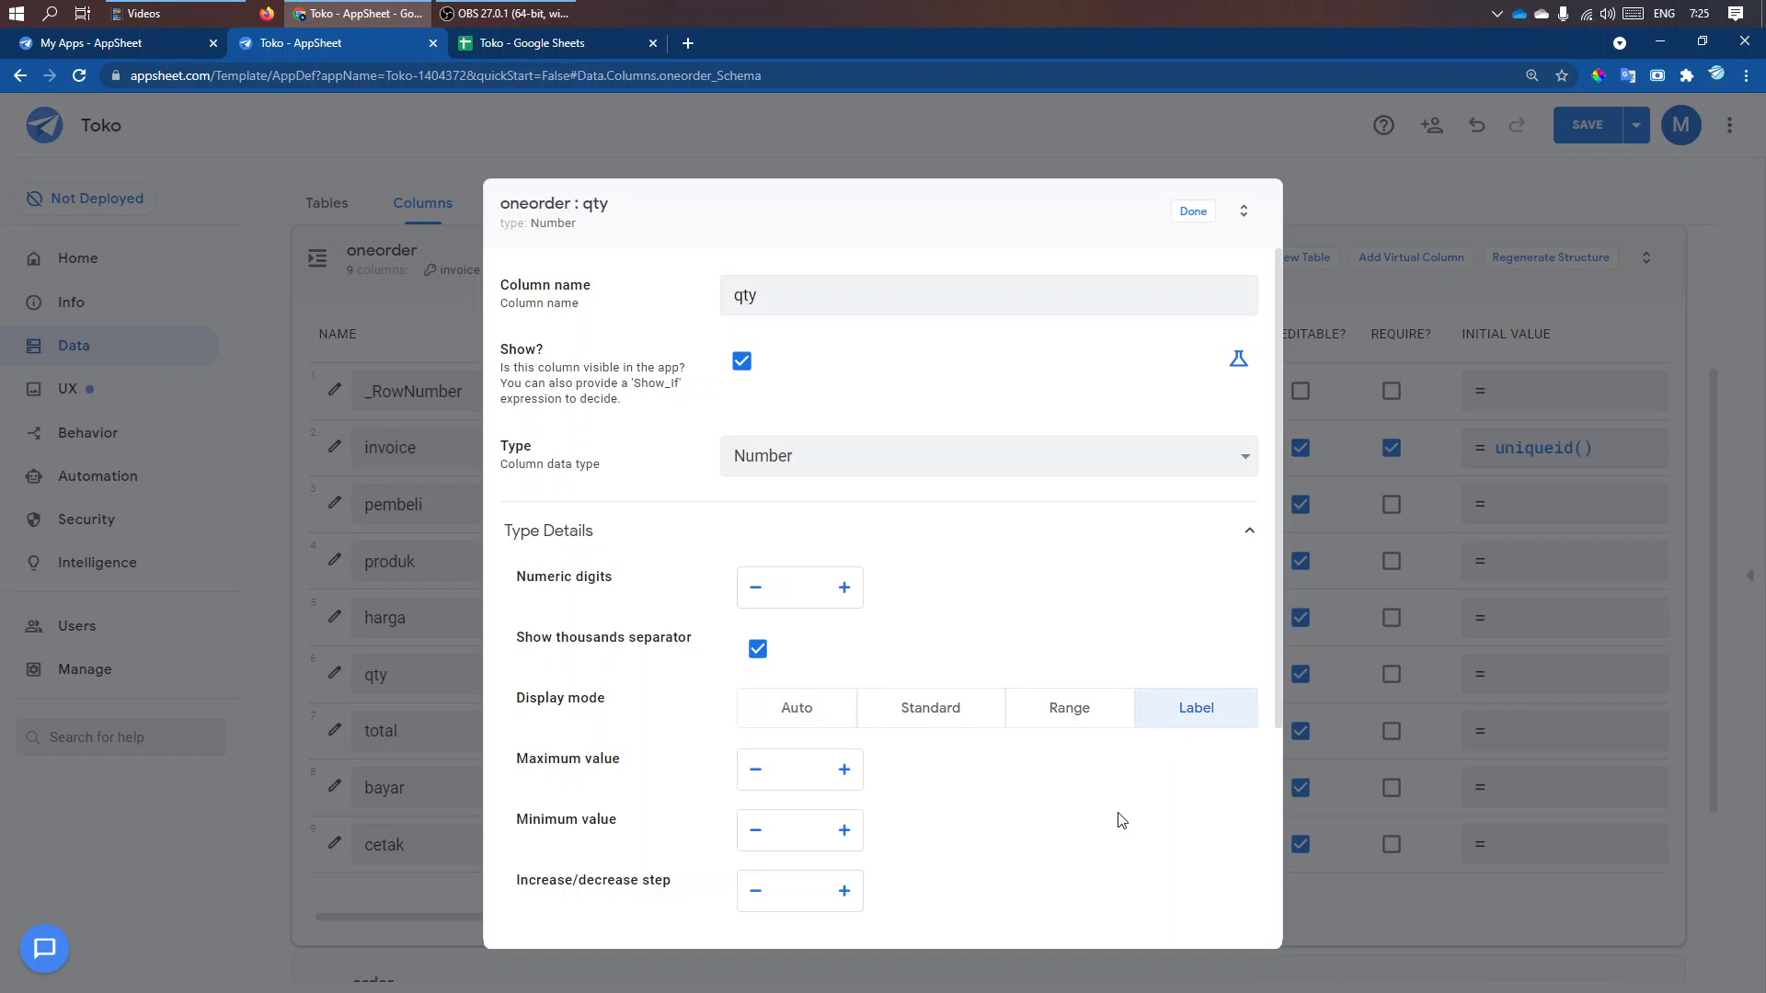
left_click(803, 714)
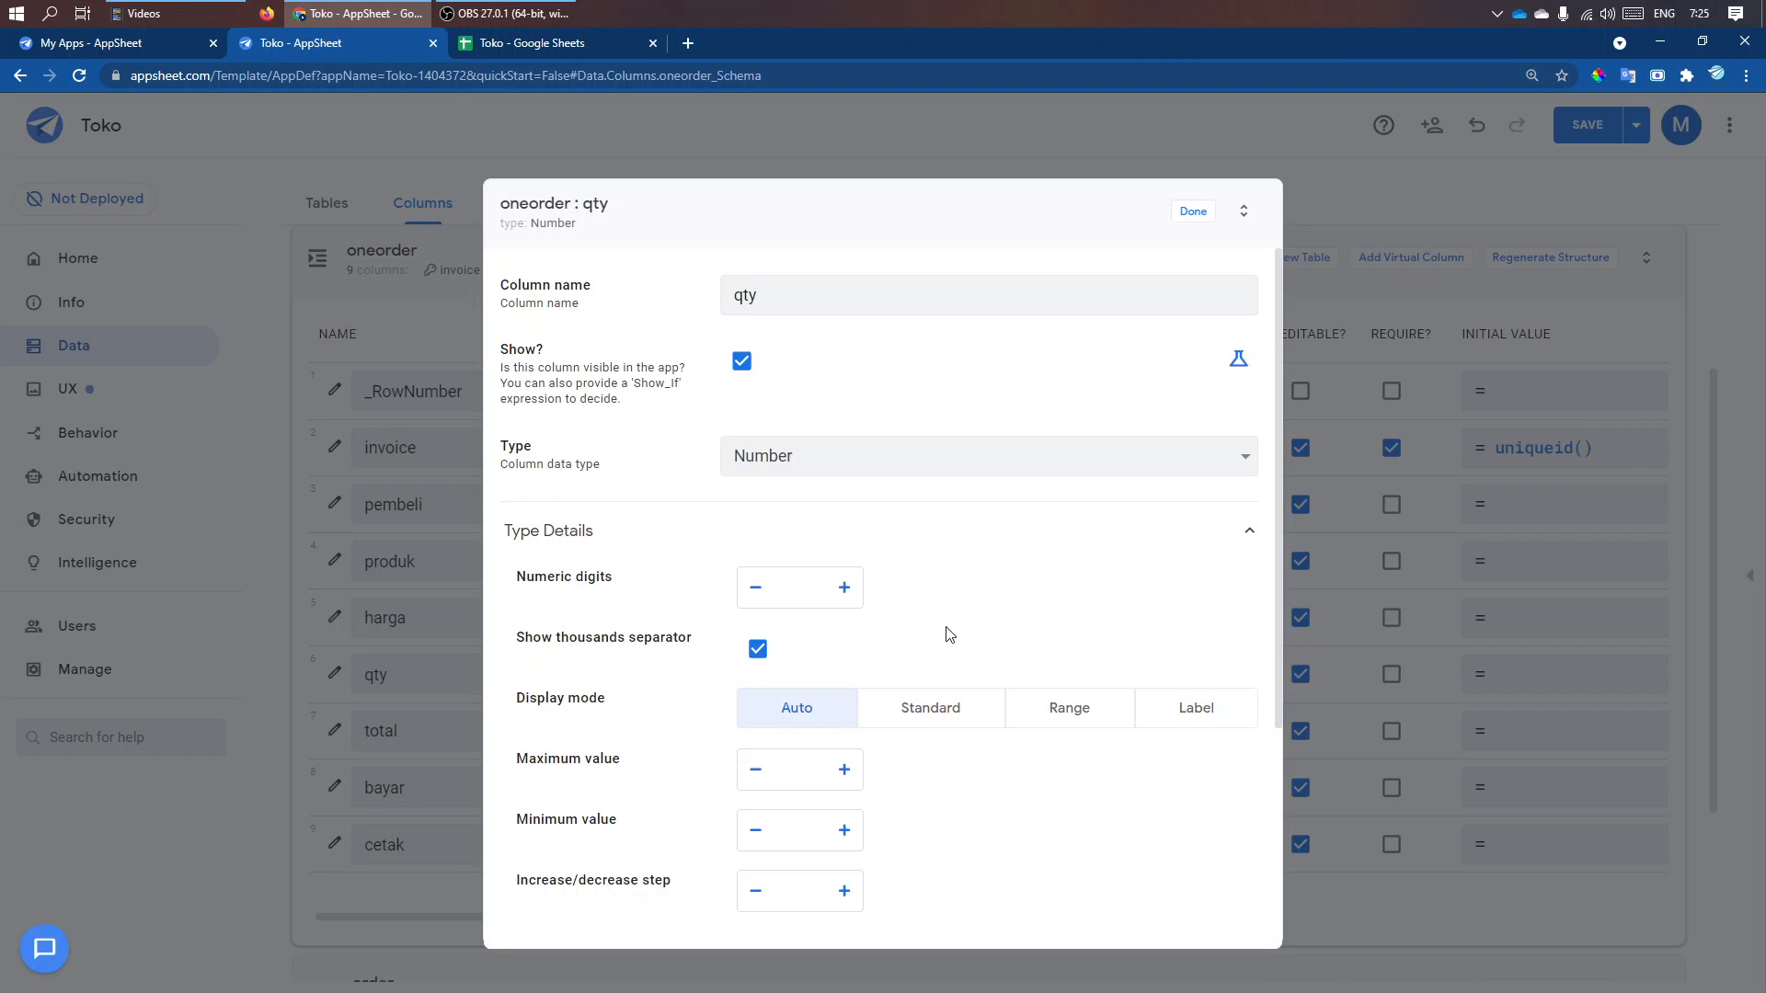
scroll(1067, 596, "down", 3)
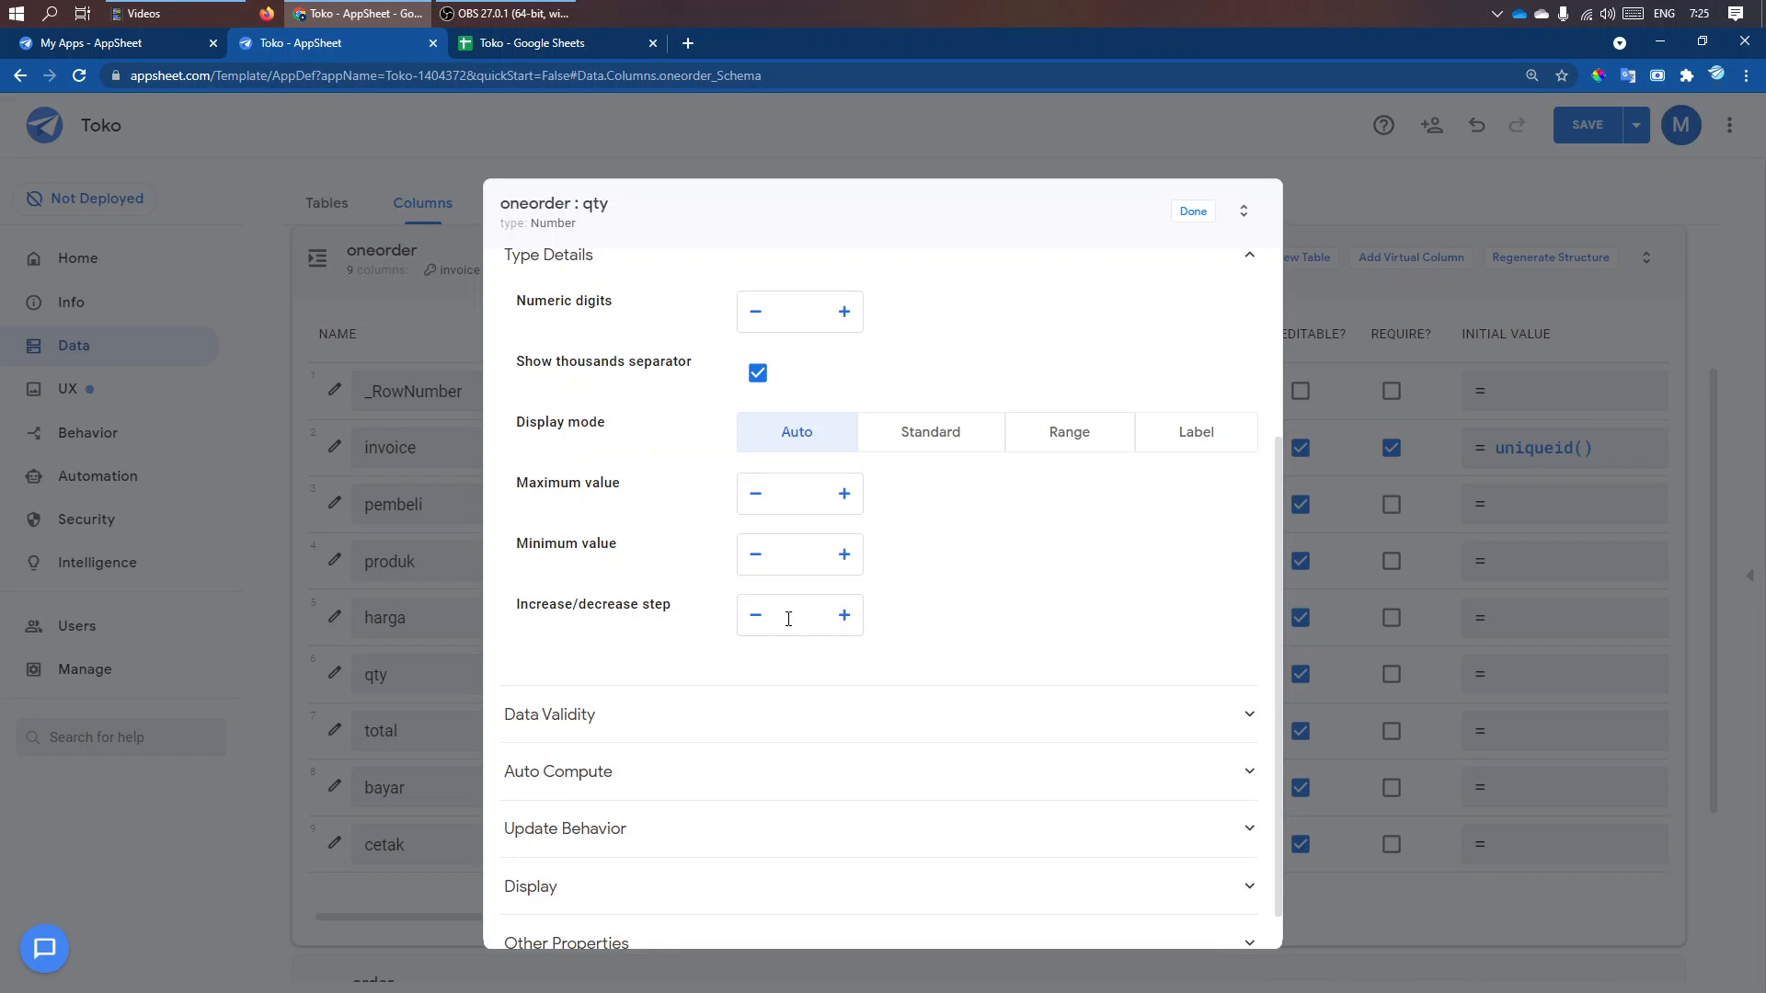
left_click(788, 618)
type("1000")
left_click(1181, 215)
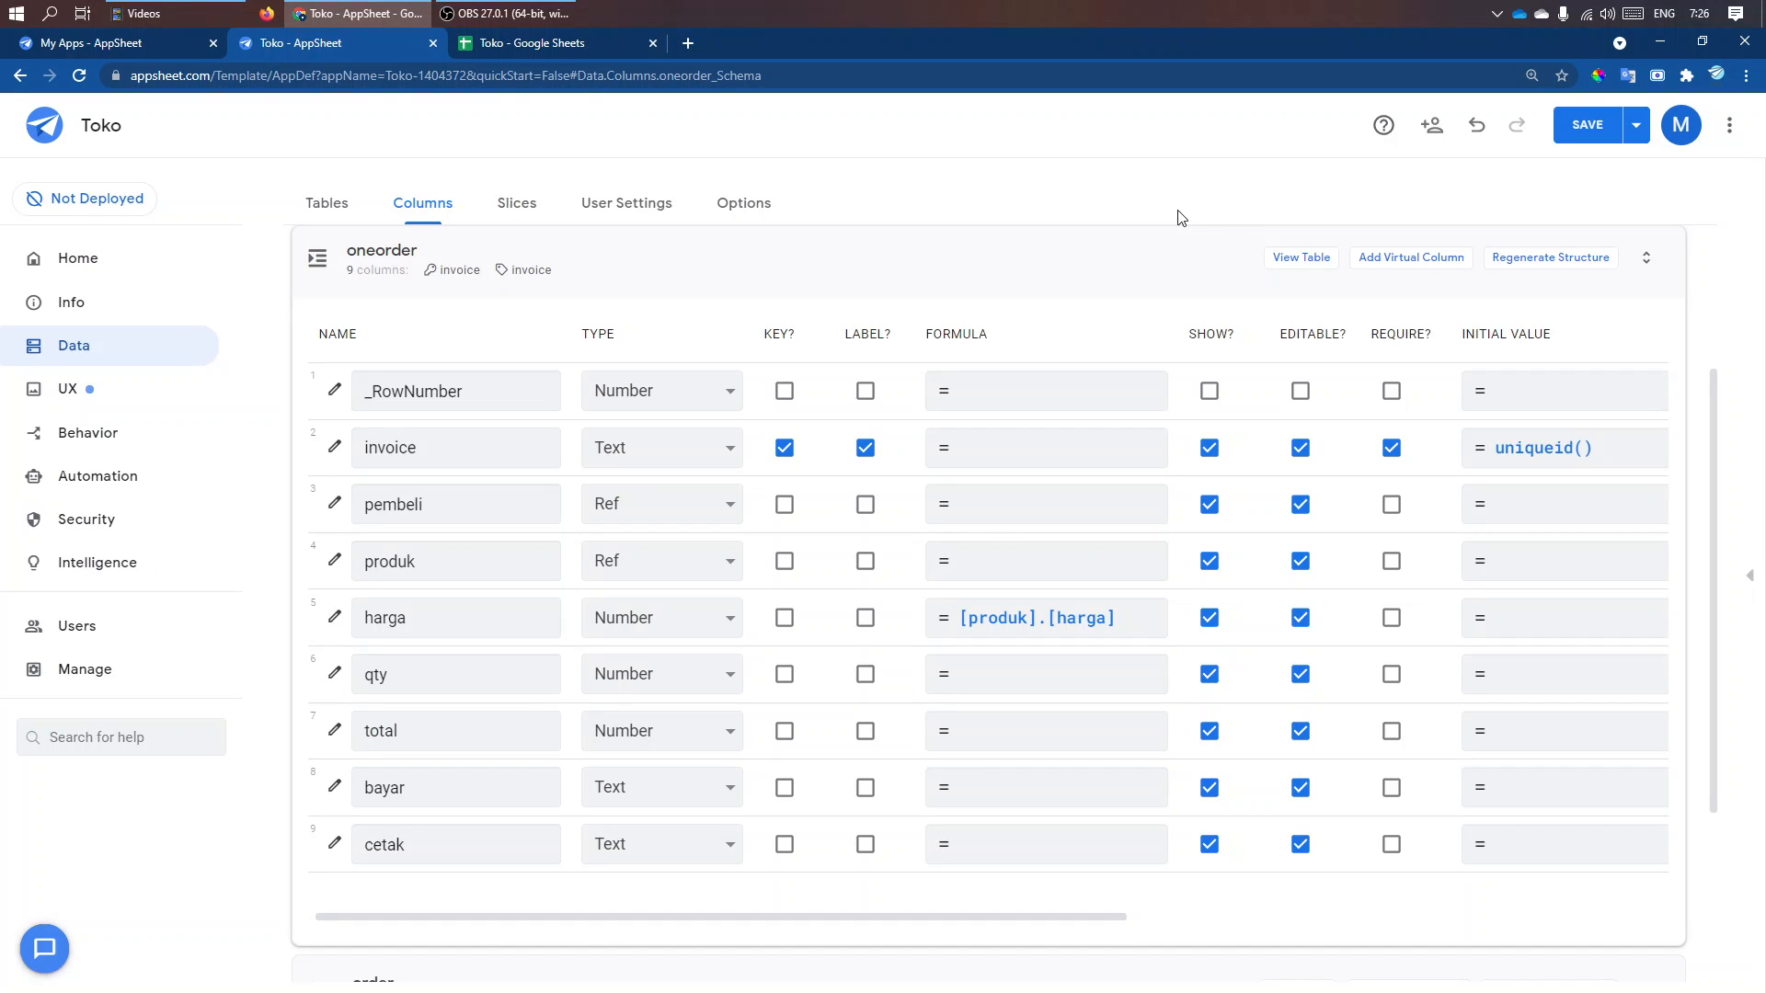
- Enter [harga]*[qty] as the app formula for the oneorder total column
left_click(1059, 739)
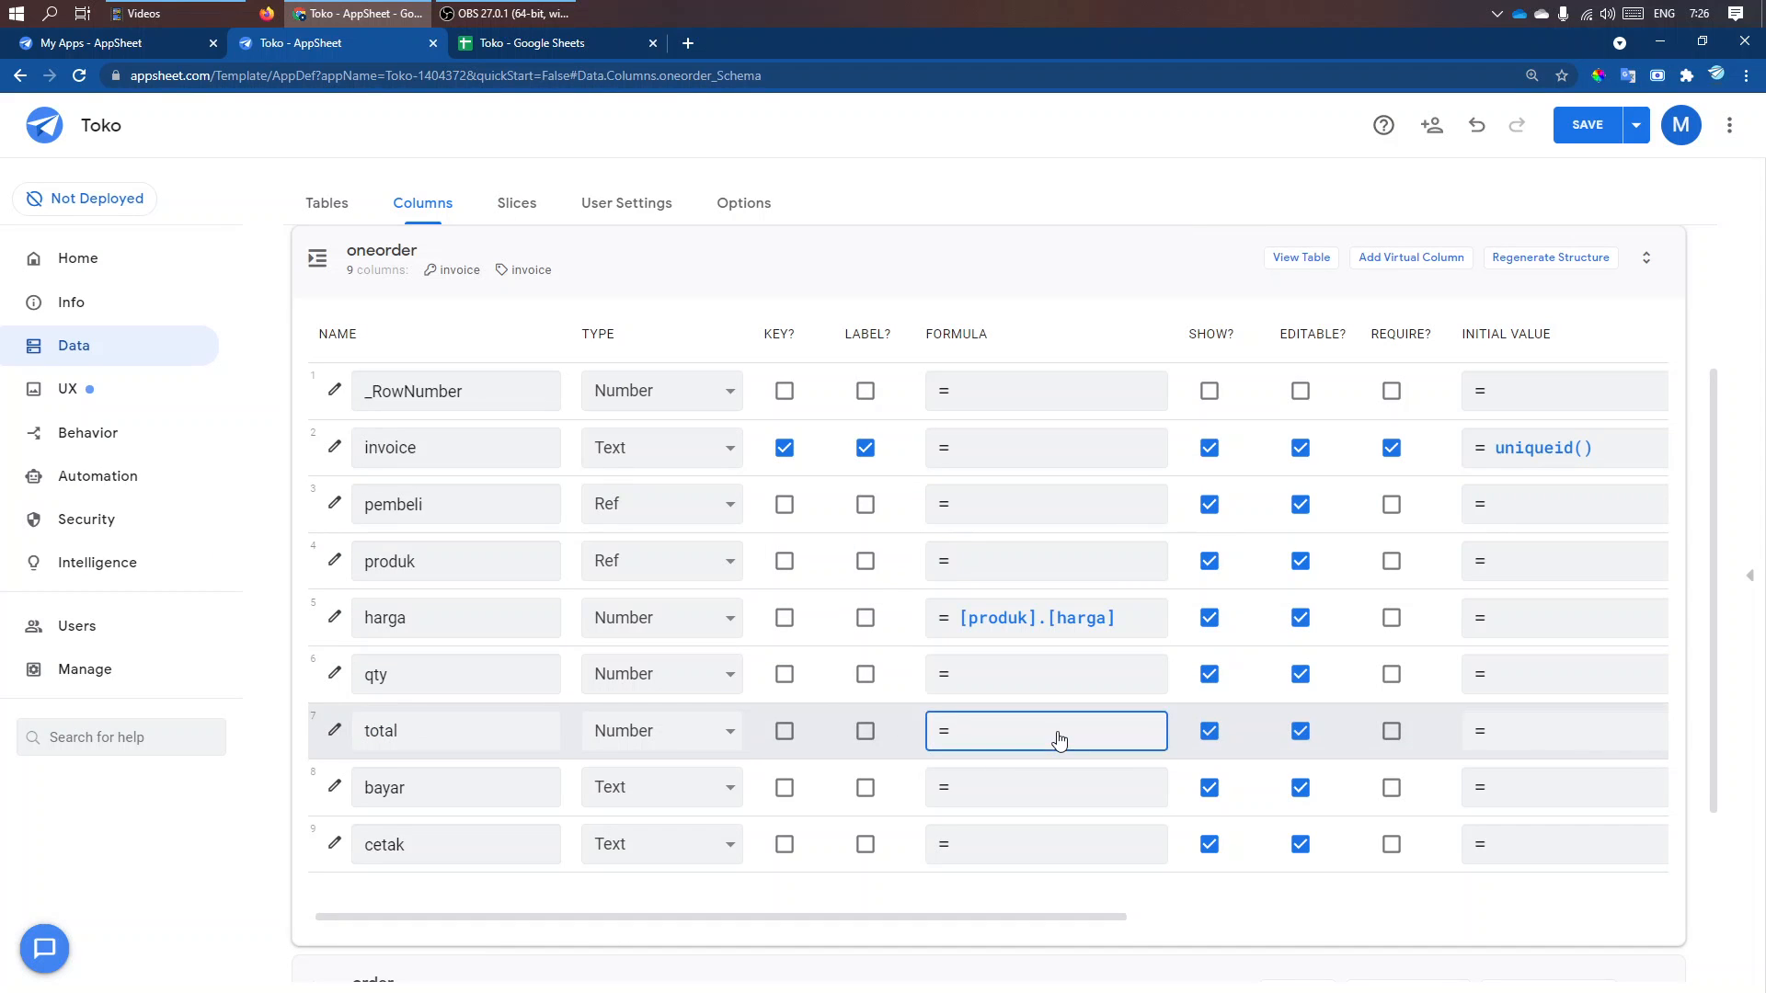
left_click(777, 404)
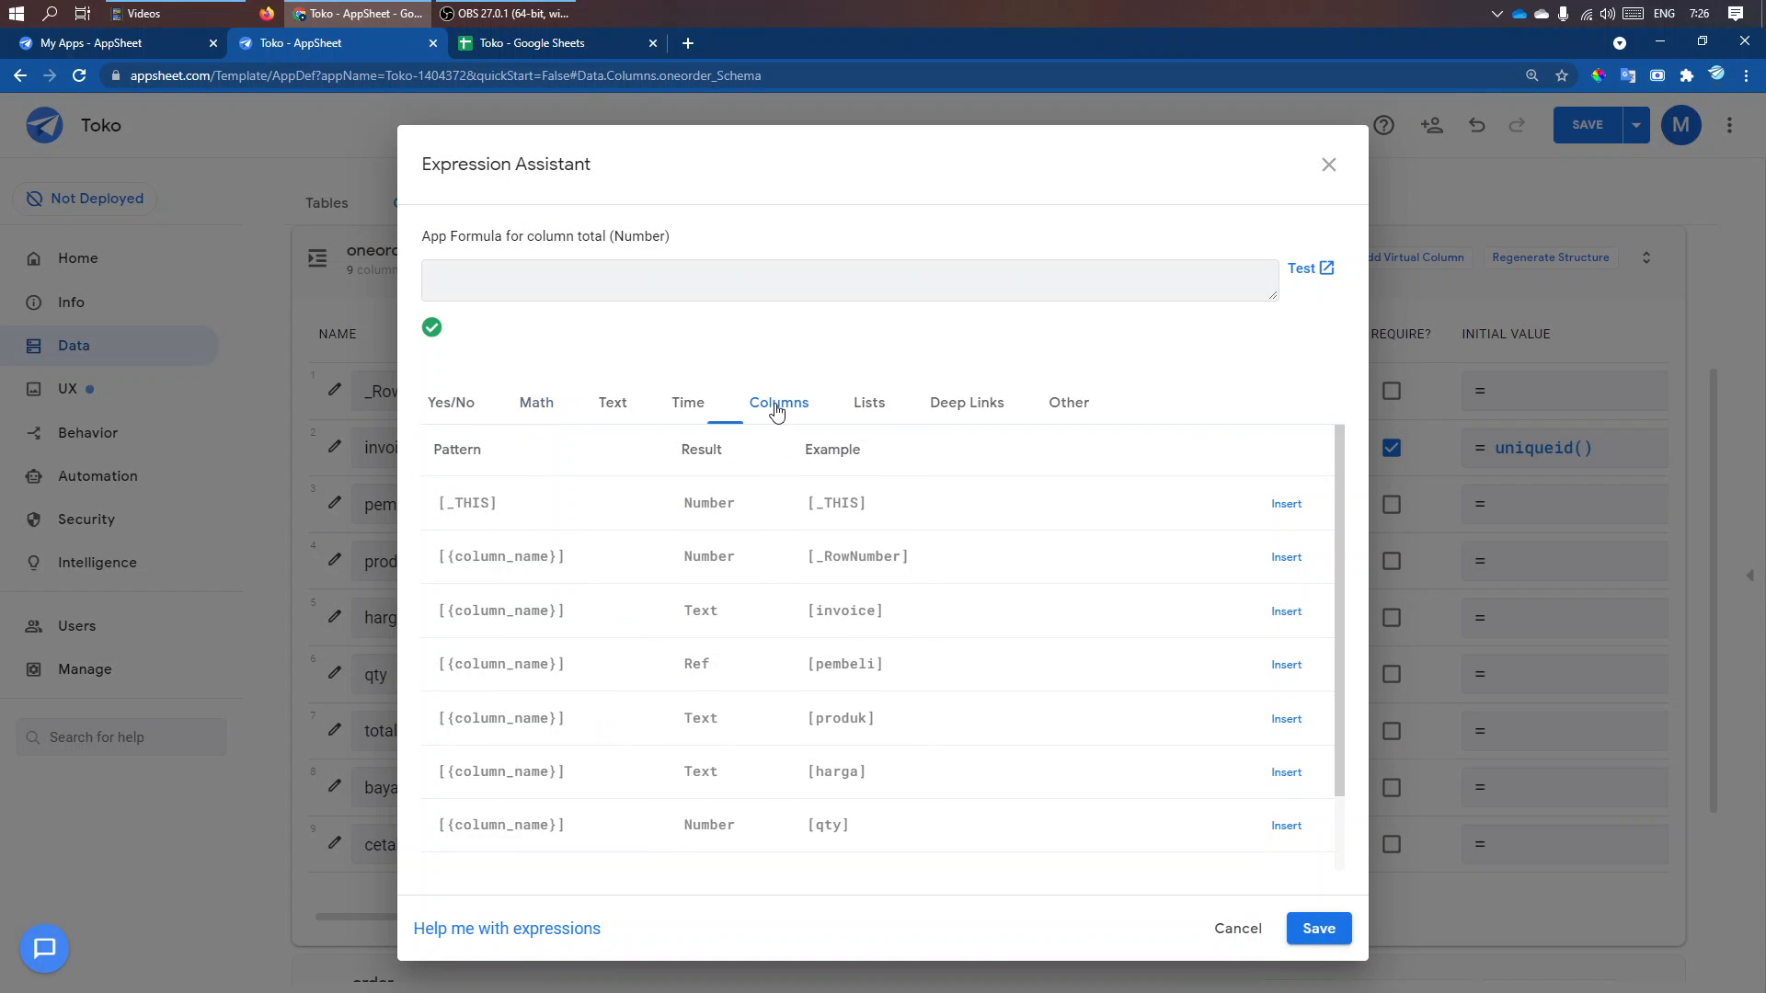
left_click(1287, 719)
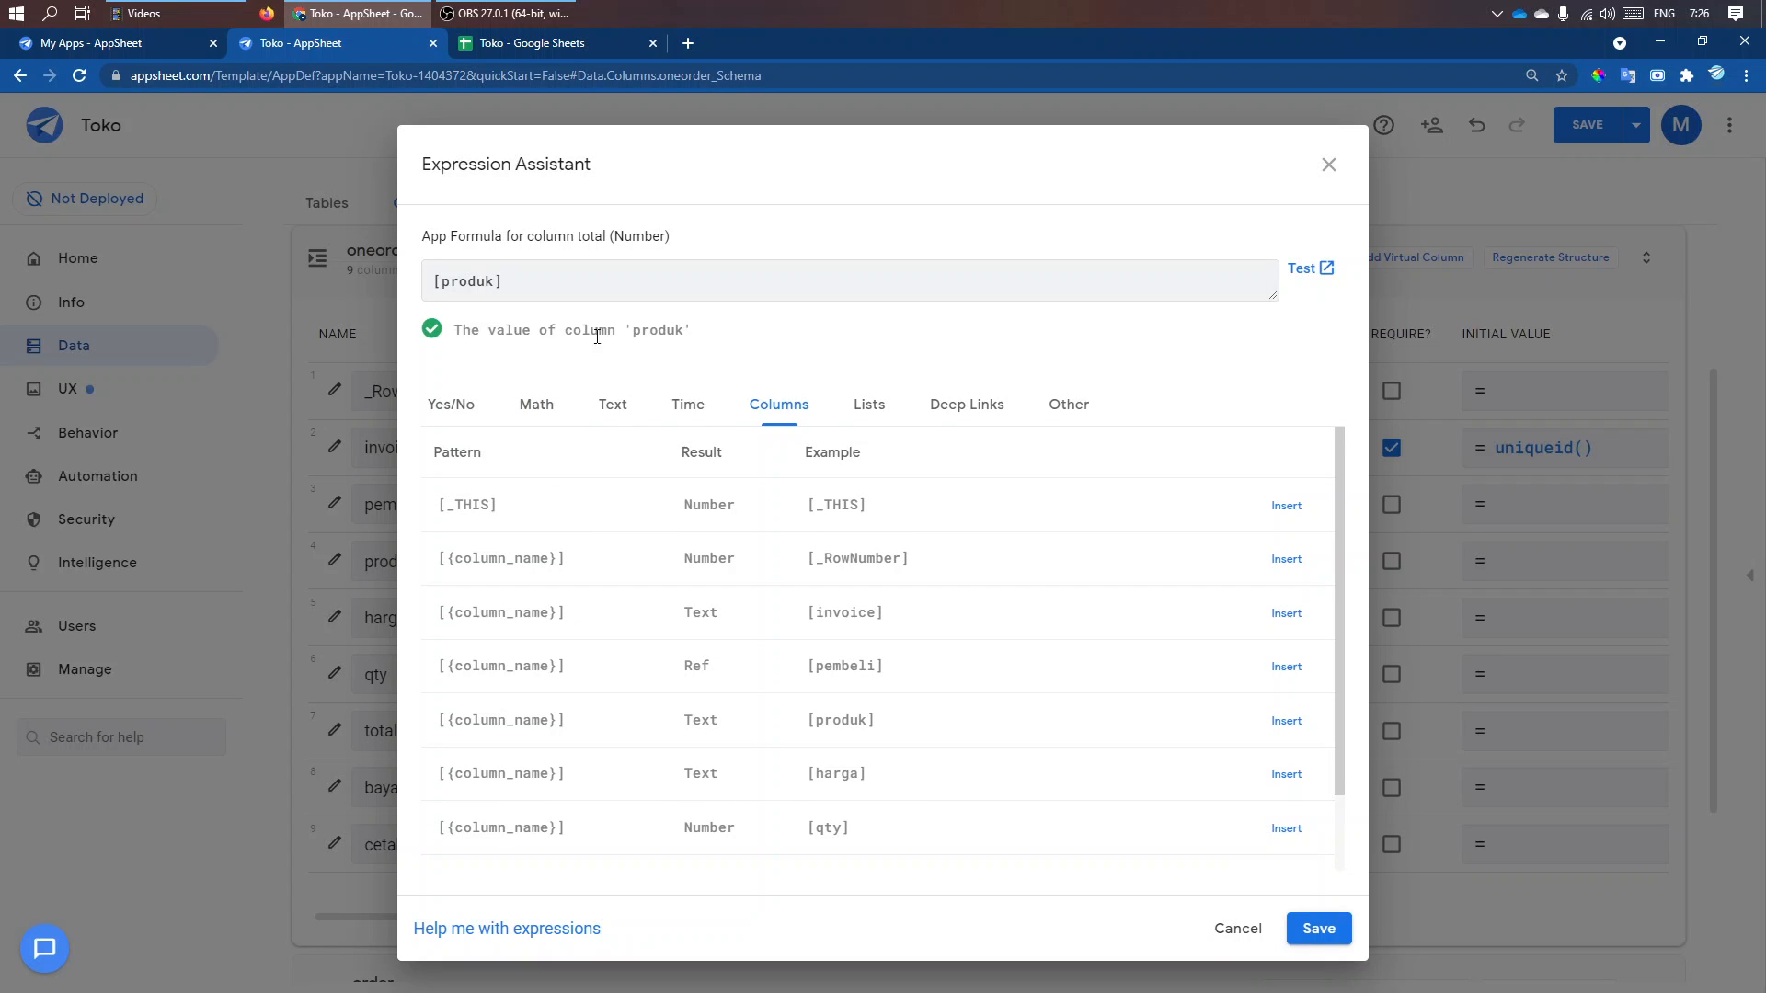
left_click(541, 279)
type("*")
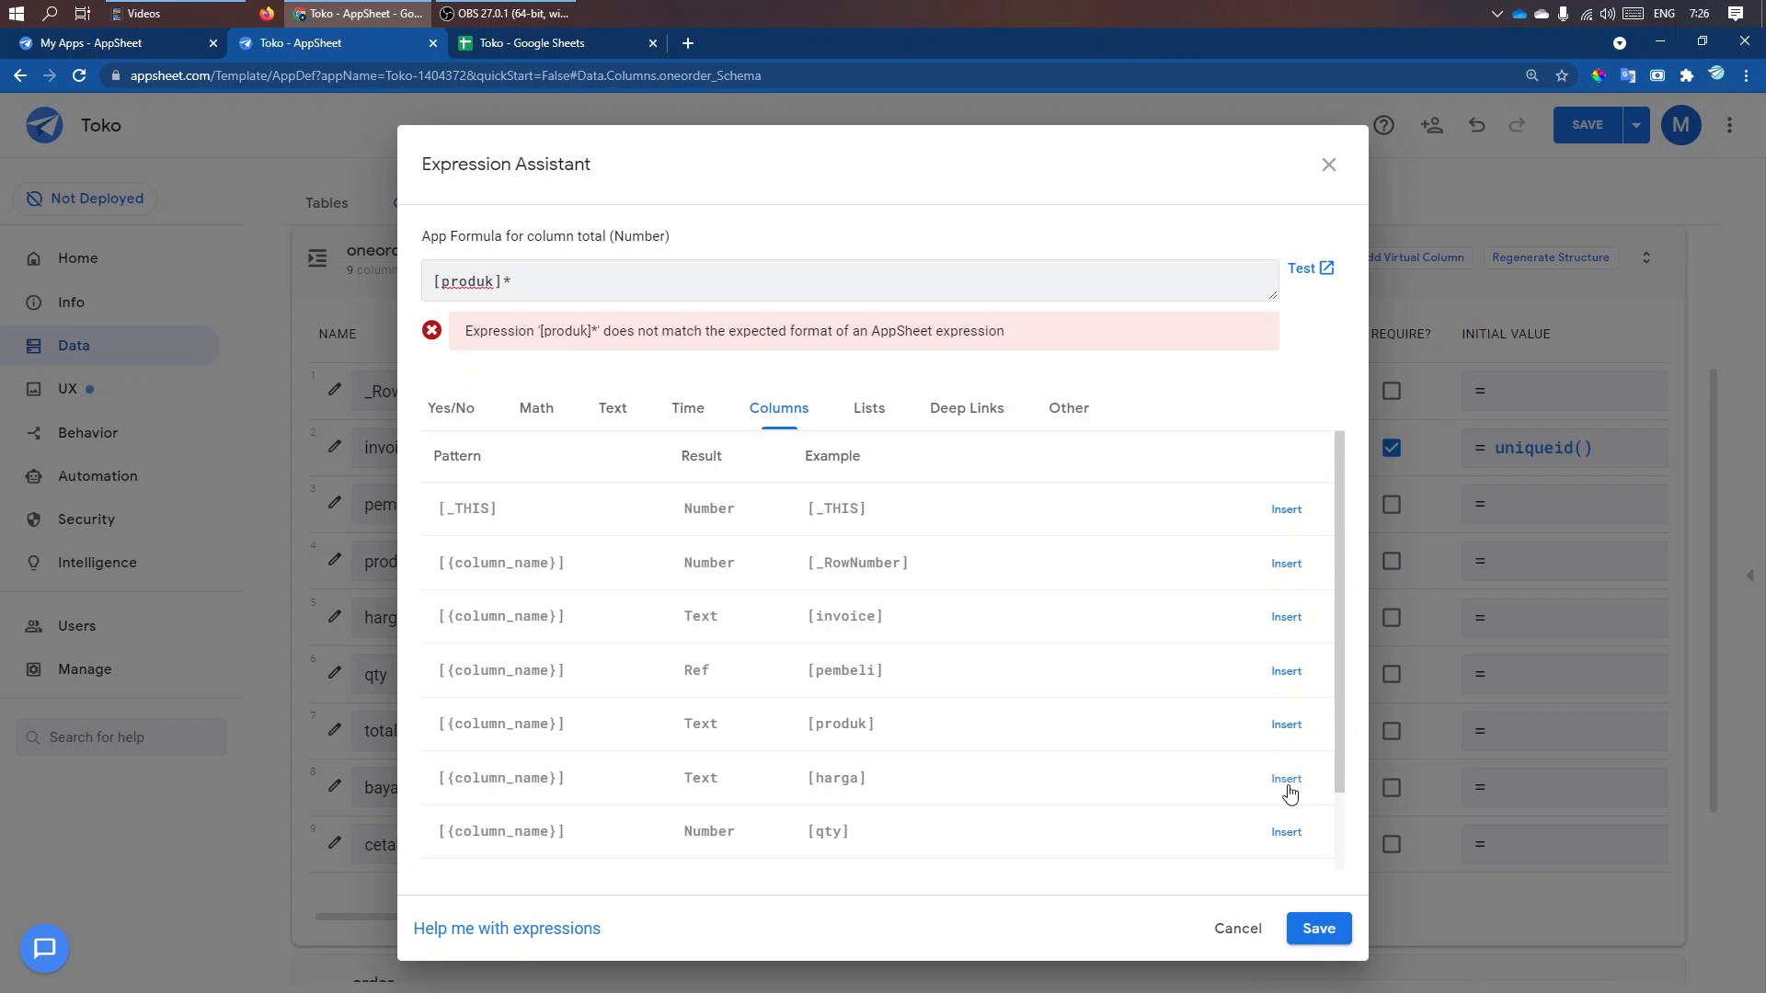
left_click(1287, 832)
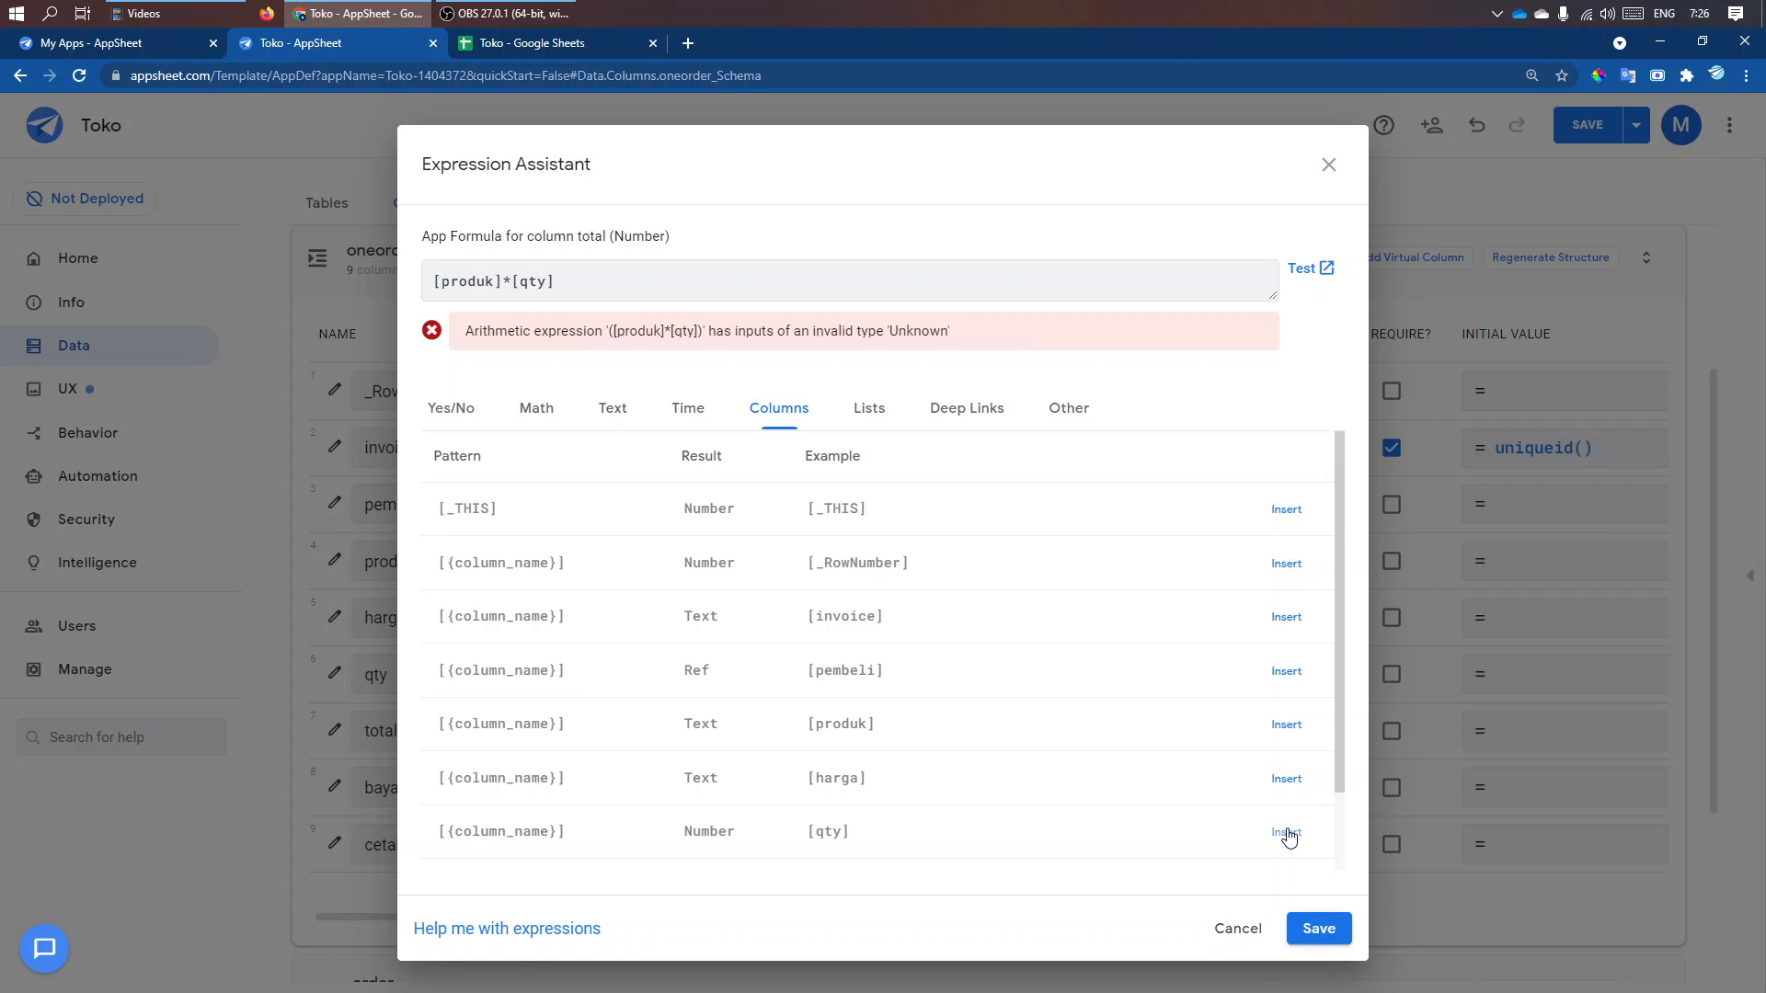
double_click(472, 283)
type("harga")
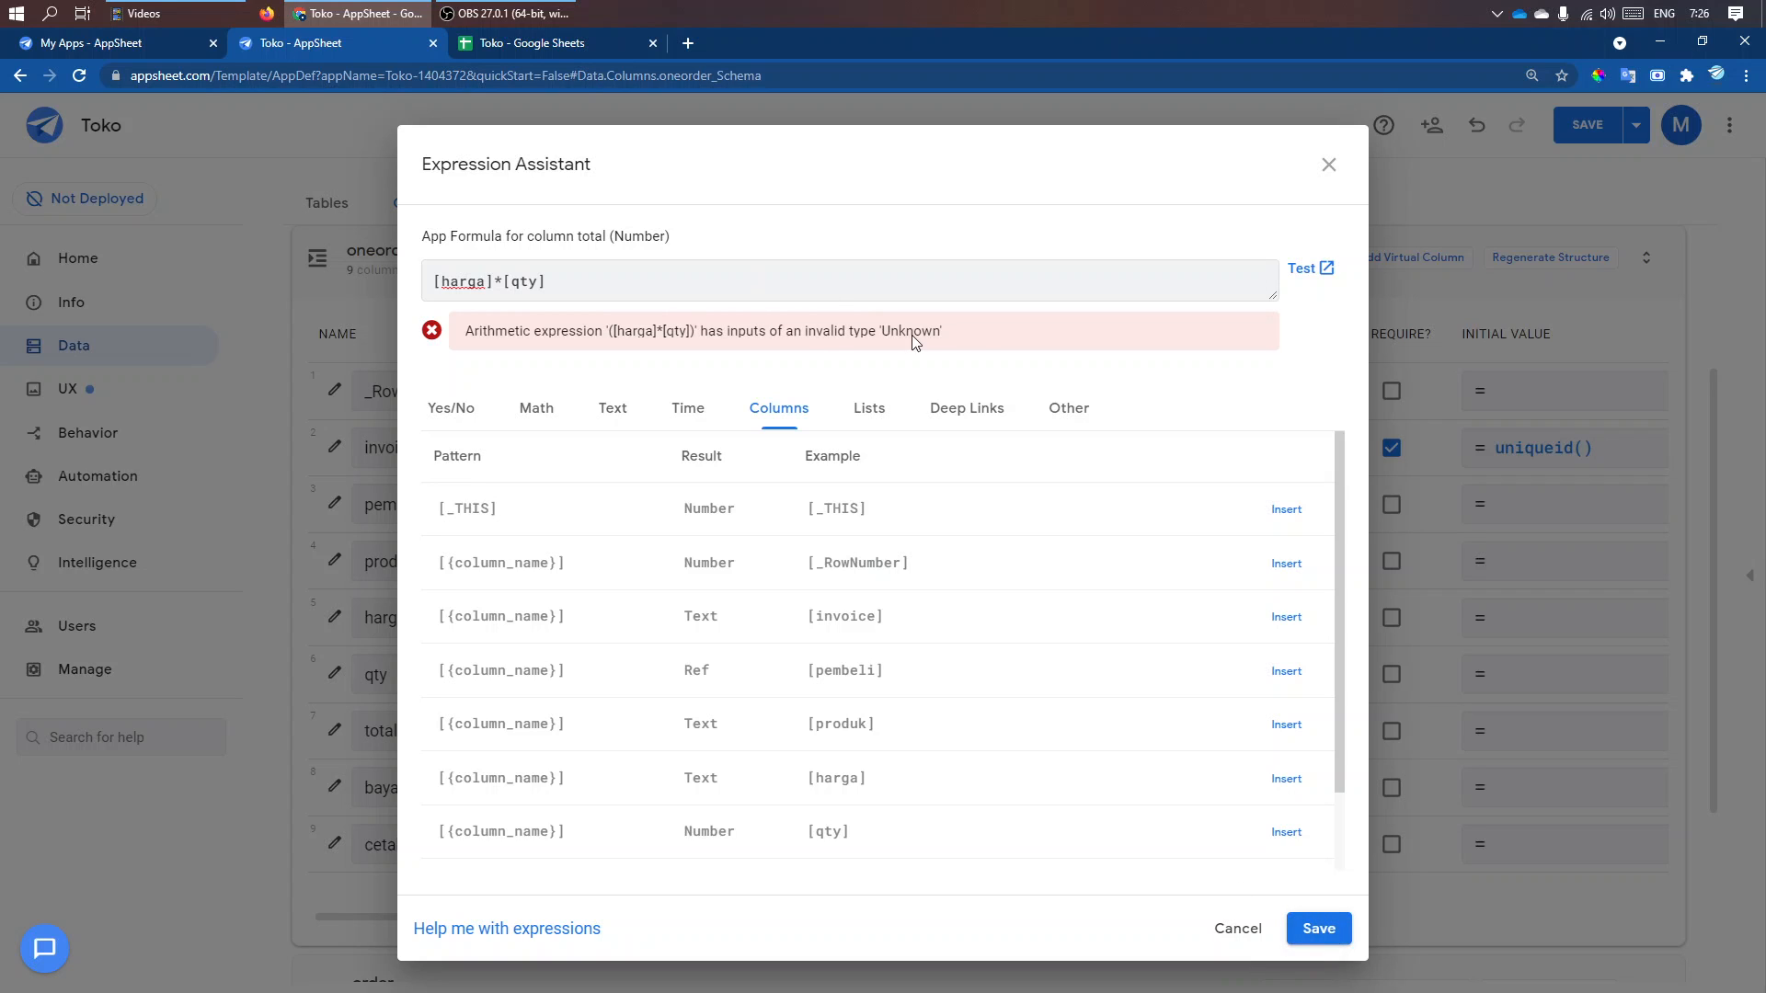
- Read the expression check for the total column's formula and save the formula
left_click_drag(975, 331, 795, 333)
left_click(858, 342)
left_click_drag(961, 342, 826, 331)
left_click(1001, 329)
left_click(1316, 929)
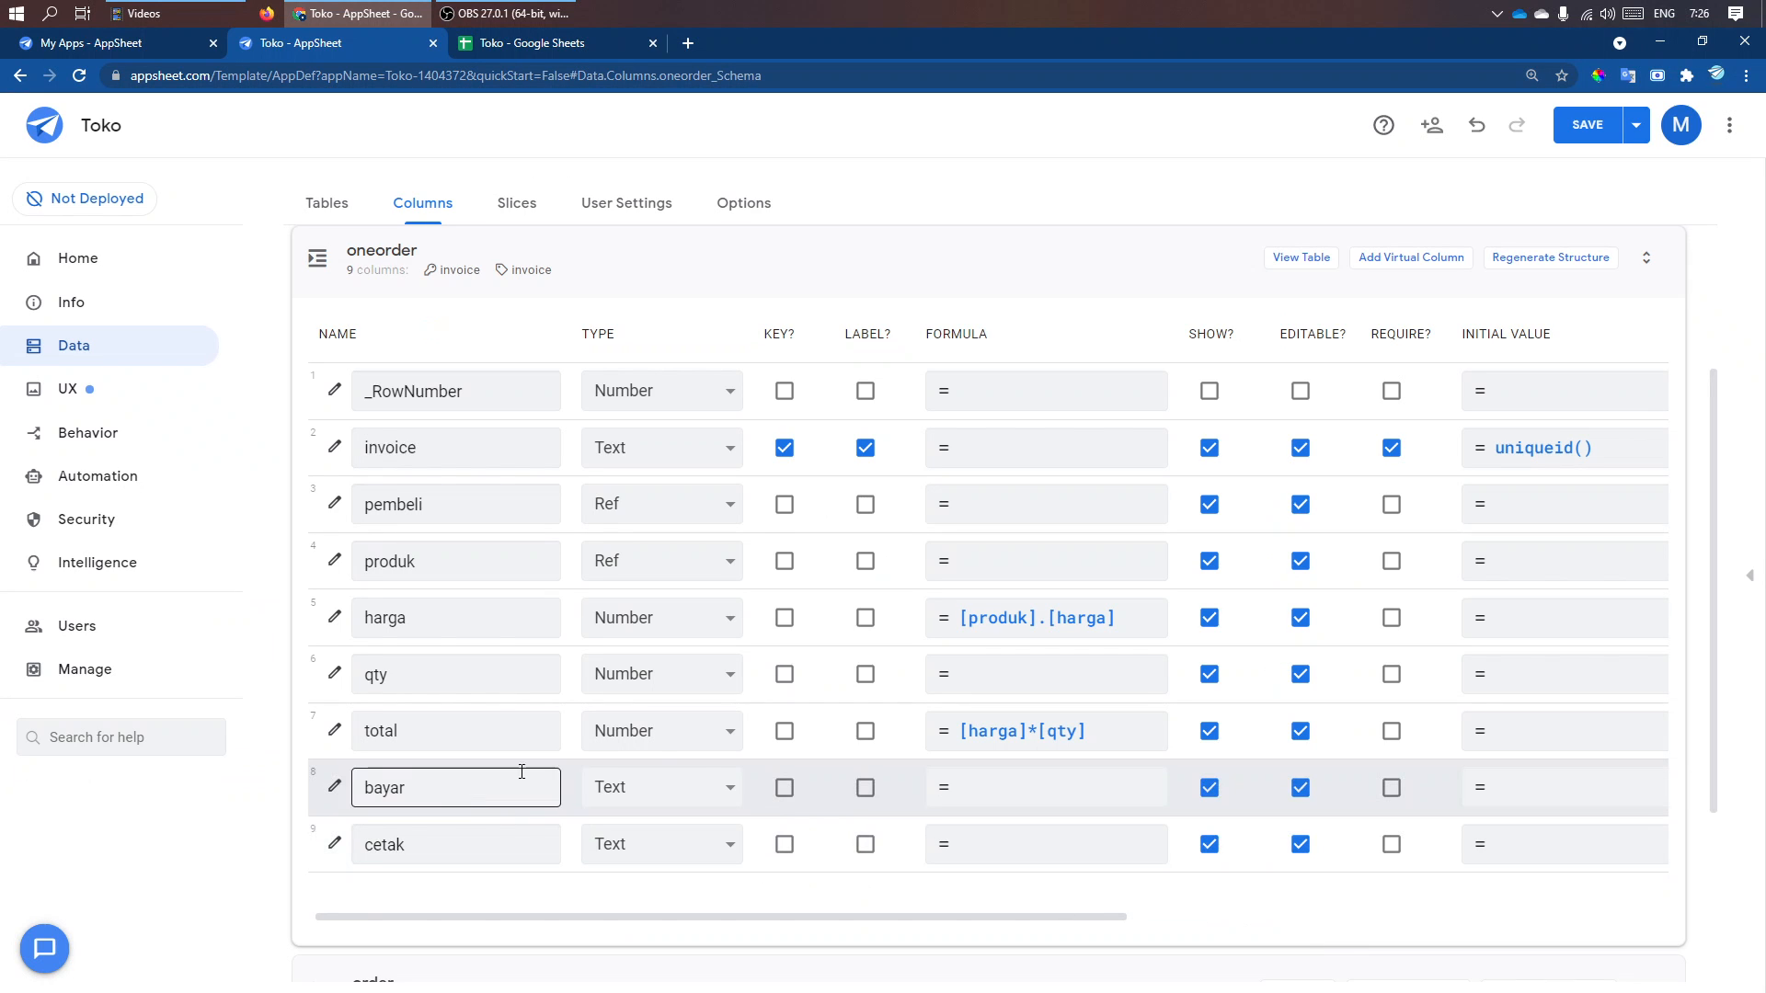
- Set the bayar column's type to Number and turn on its thousands separator
left_click(642, 790)
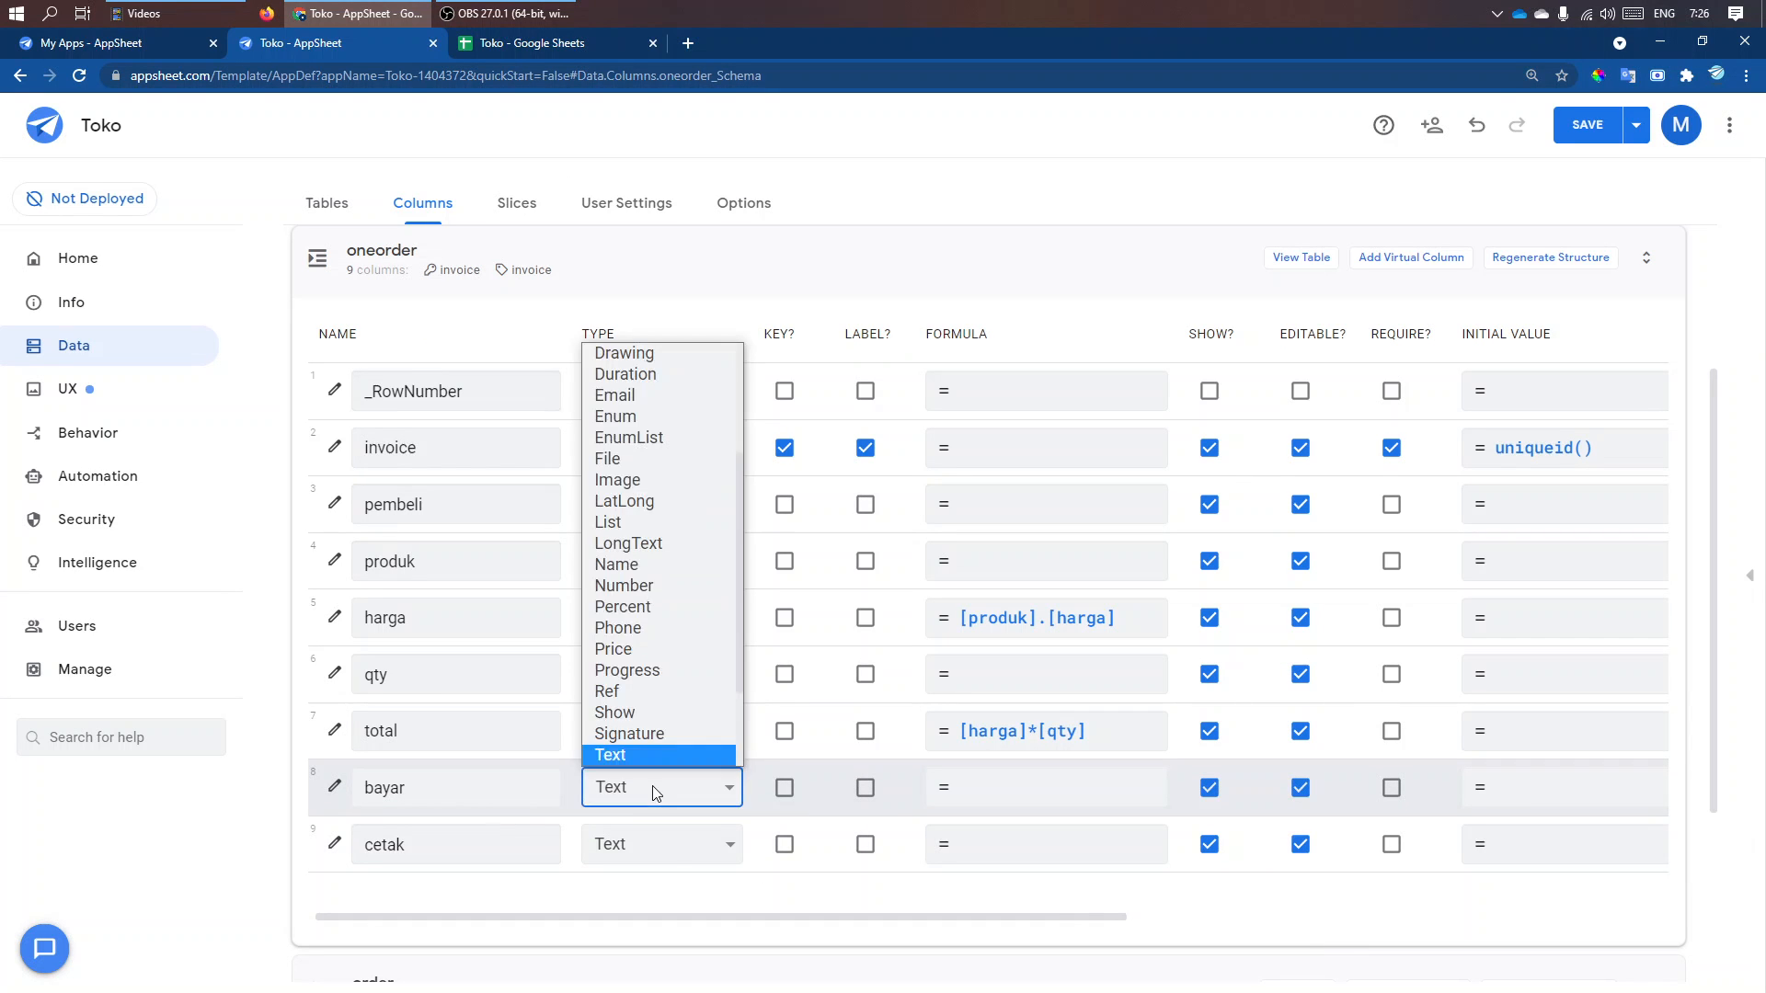
left_click(650, 586)
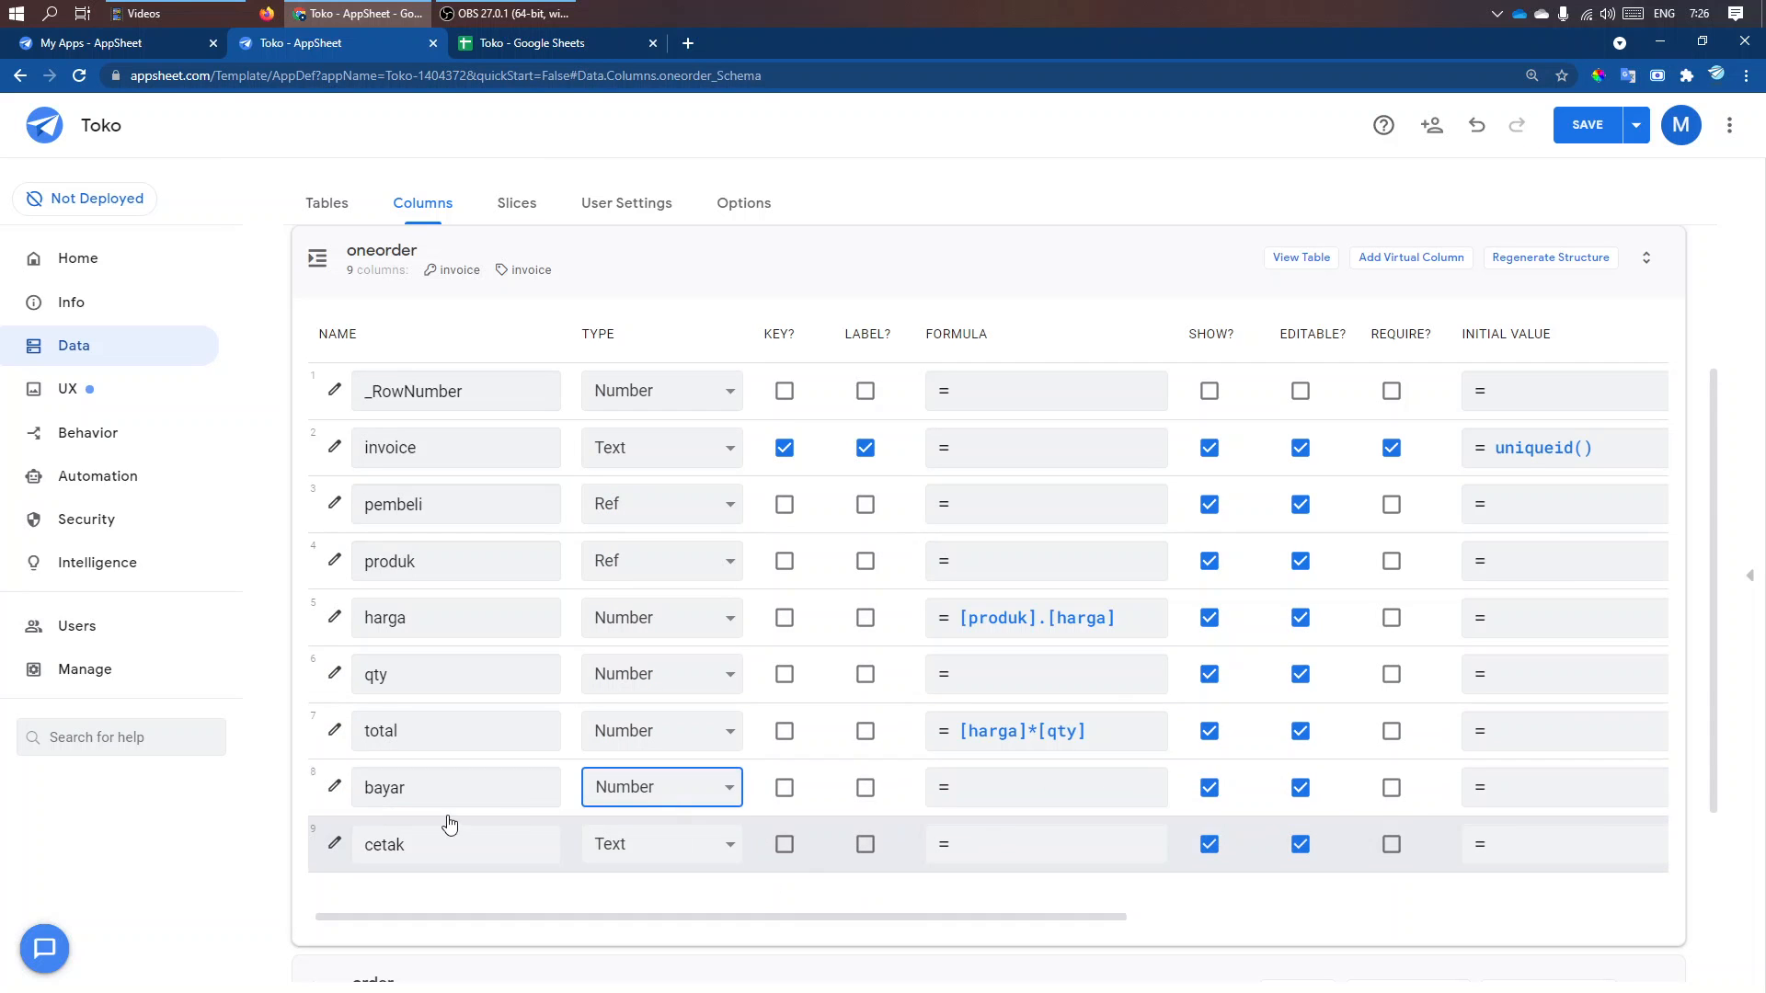
left_click(333, 788)
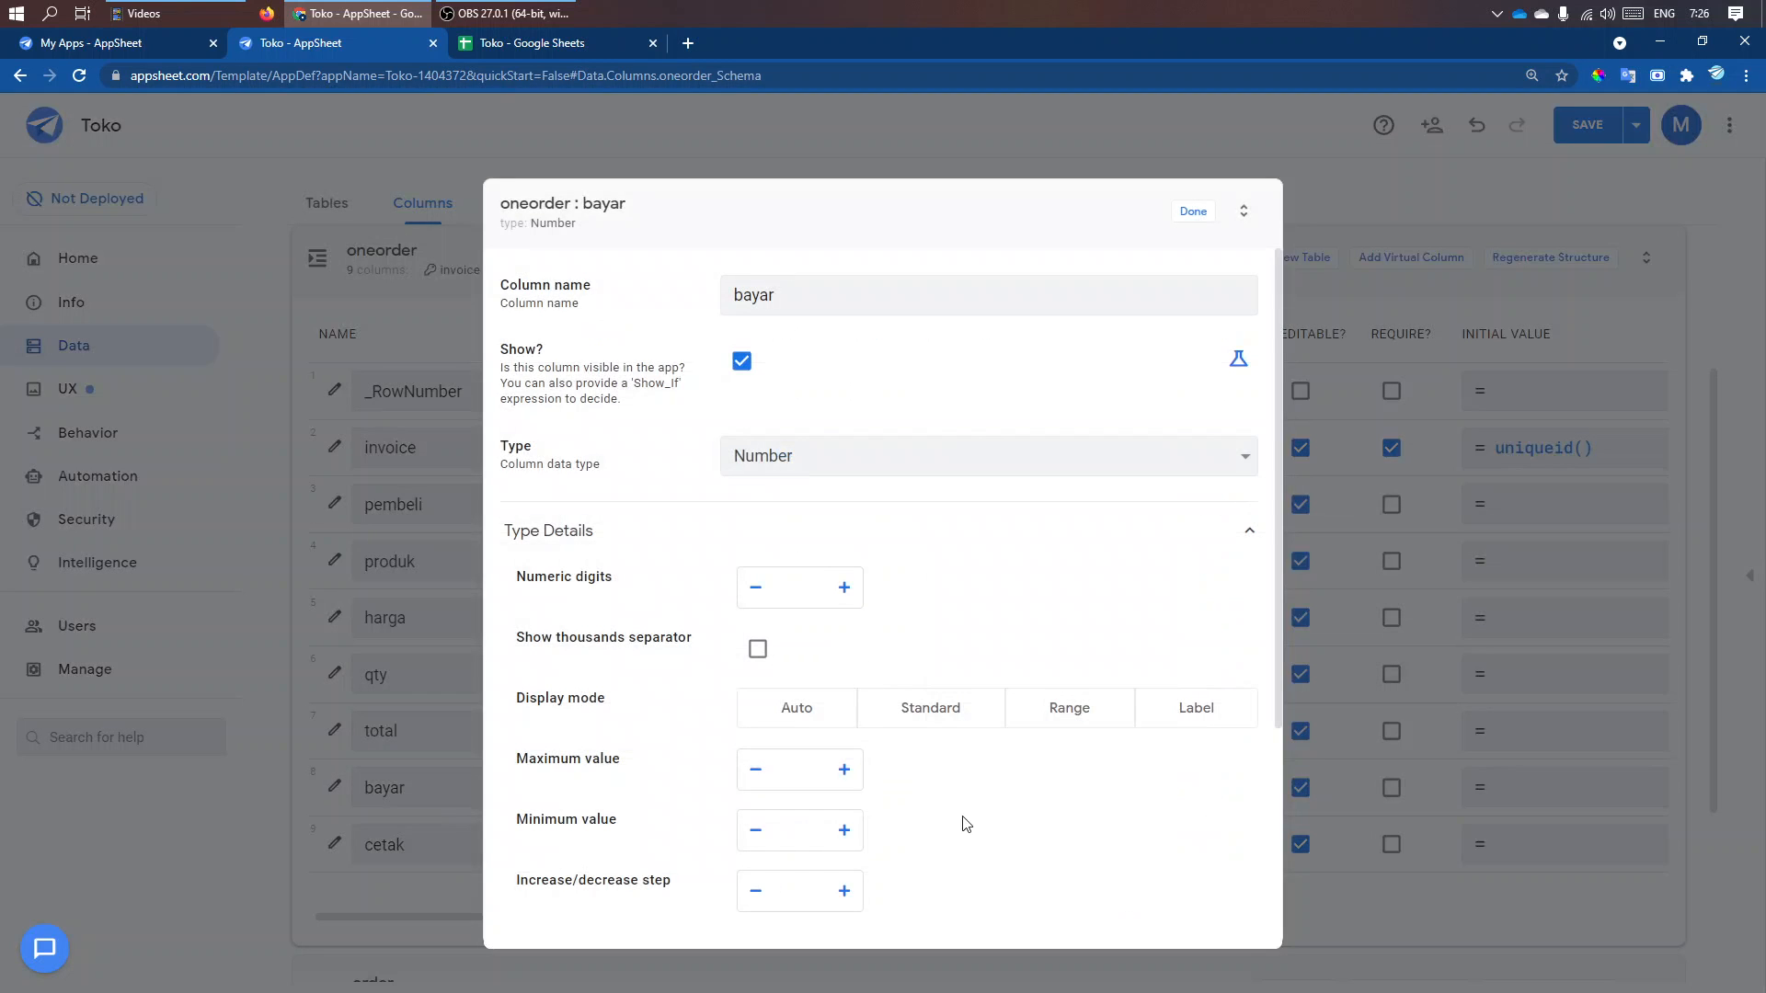
scroll(1031, 806, "down", 1)
scroll(1031, 807, "down", 1)
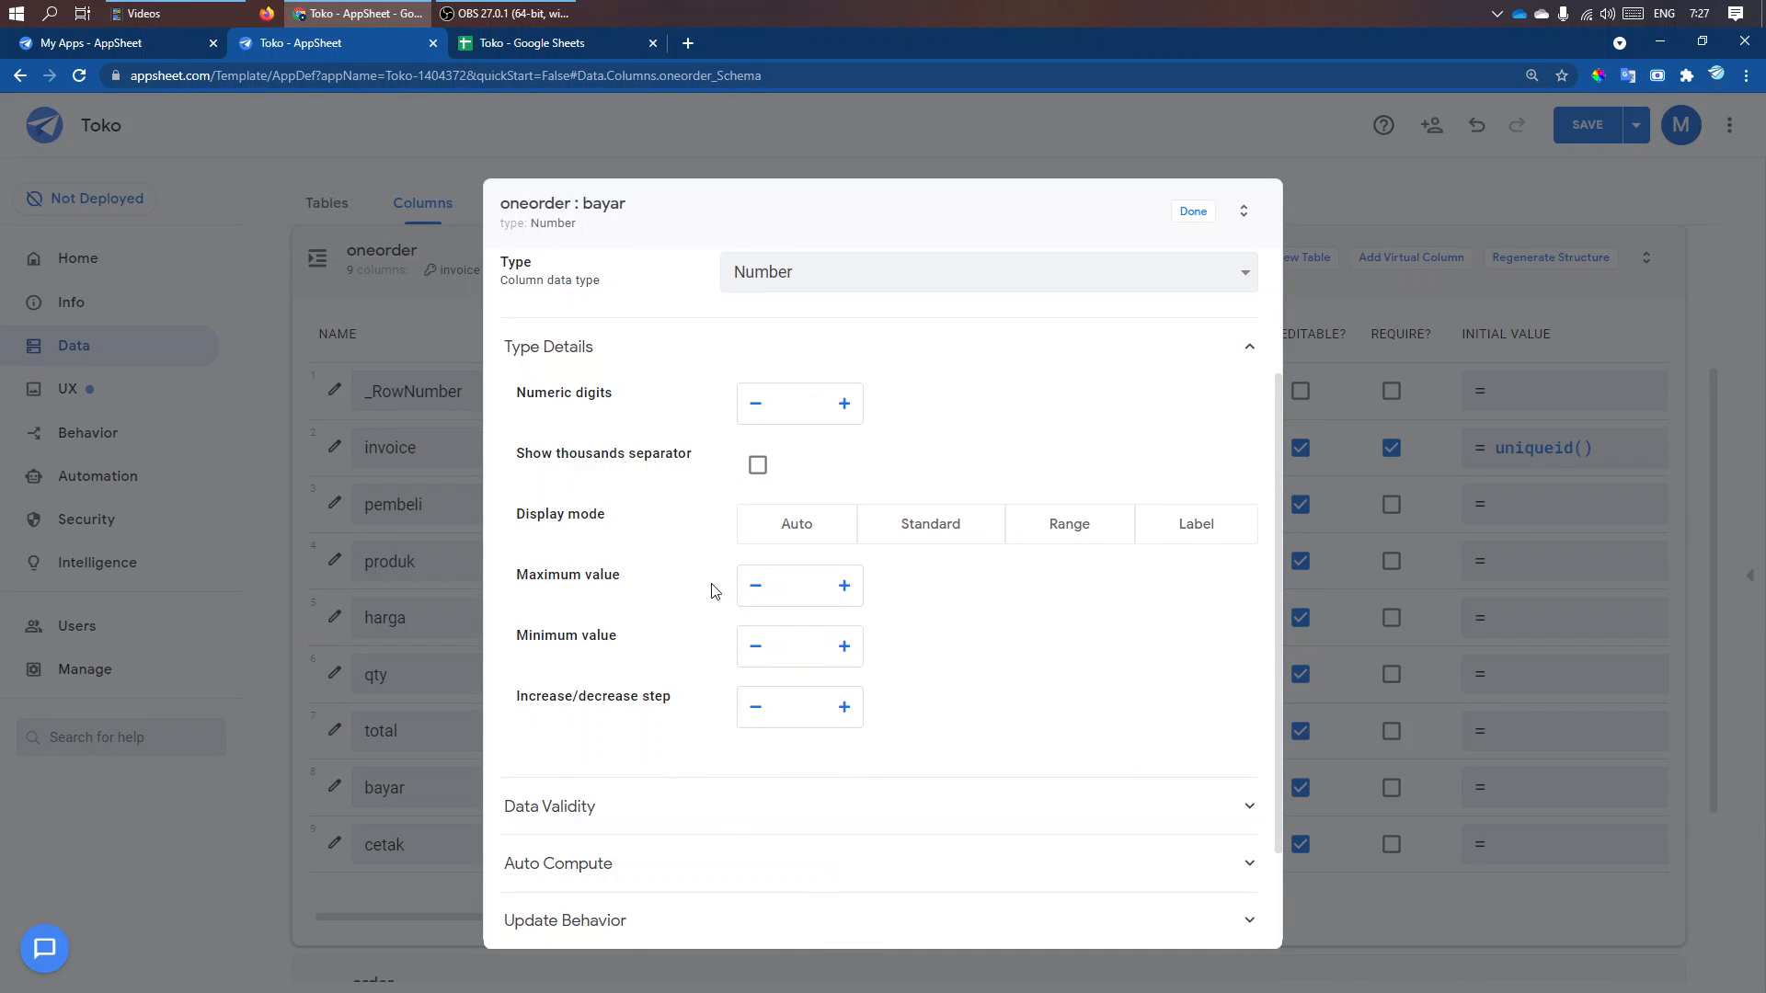
left_click(758, 466)
left_click(1194, 213)
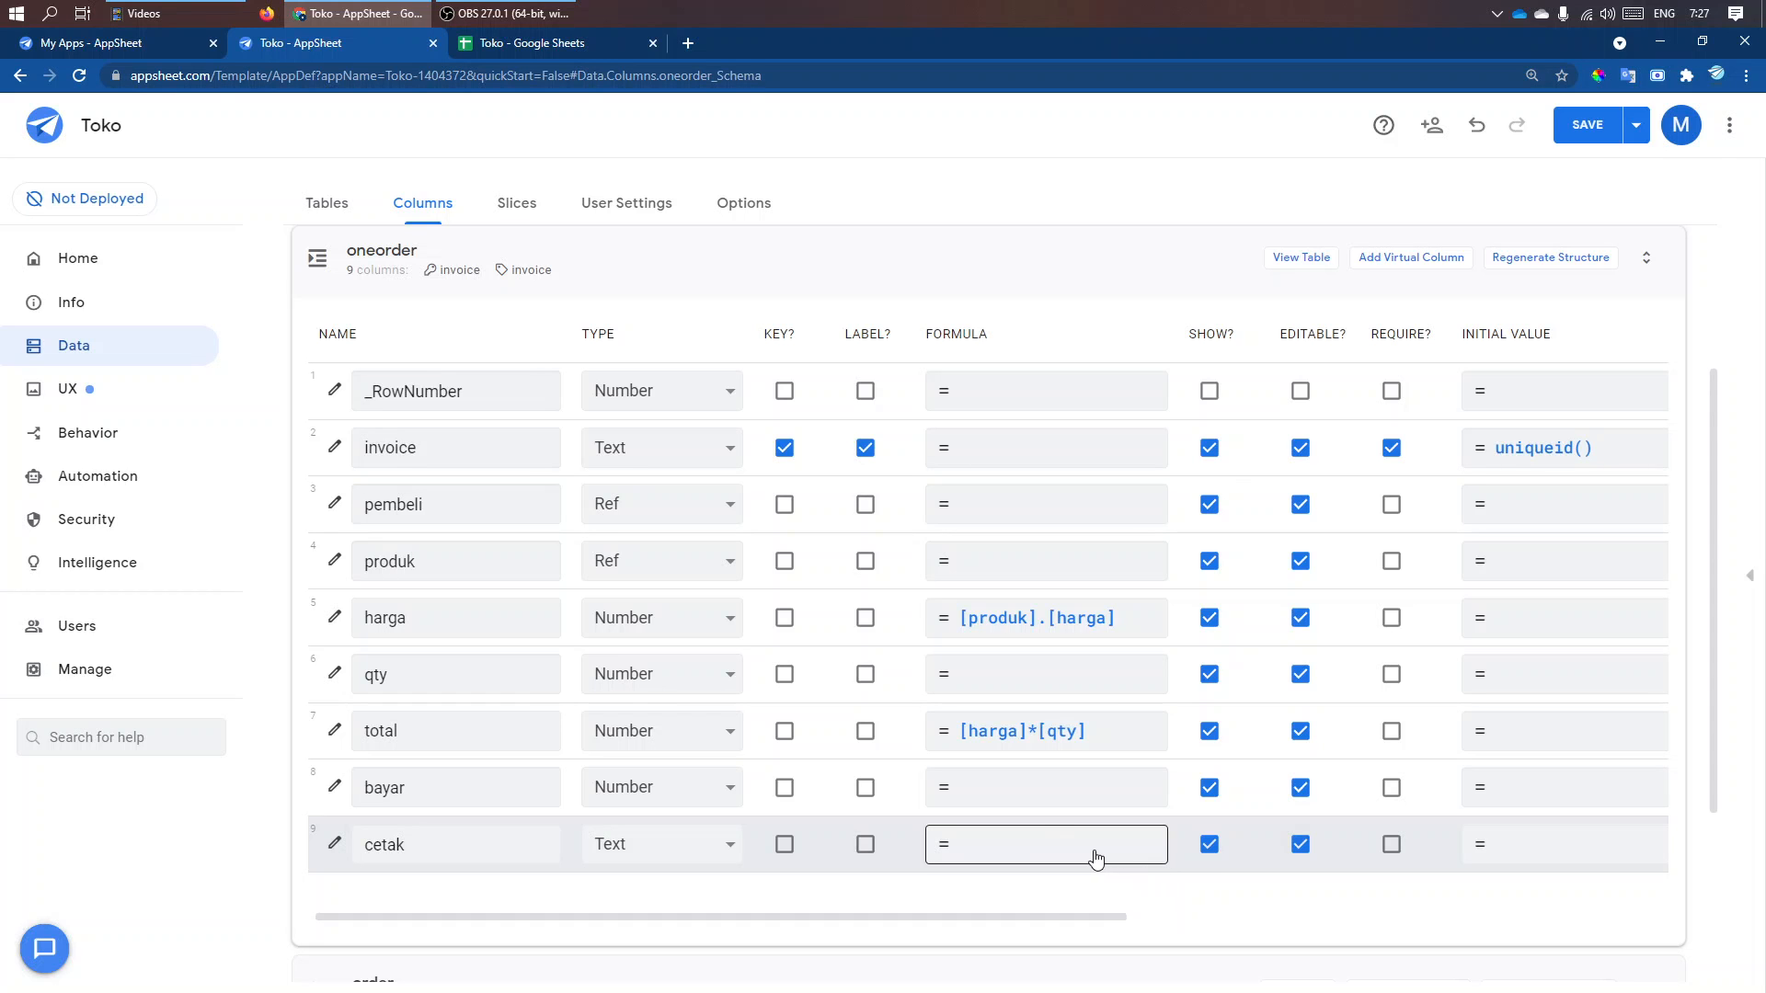
- Enter uniqueid() as the cetak column's app formula, and save the app with its preview shown
left_click(1047, 843)
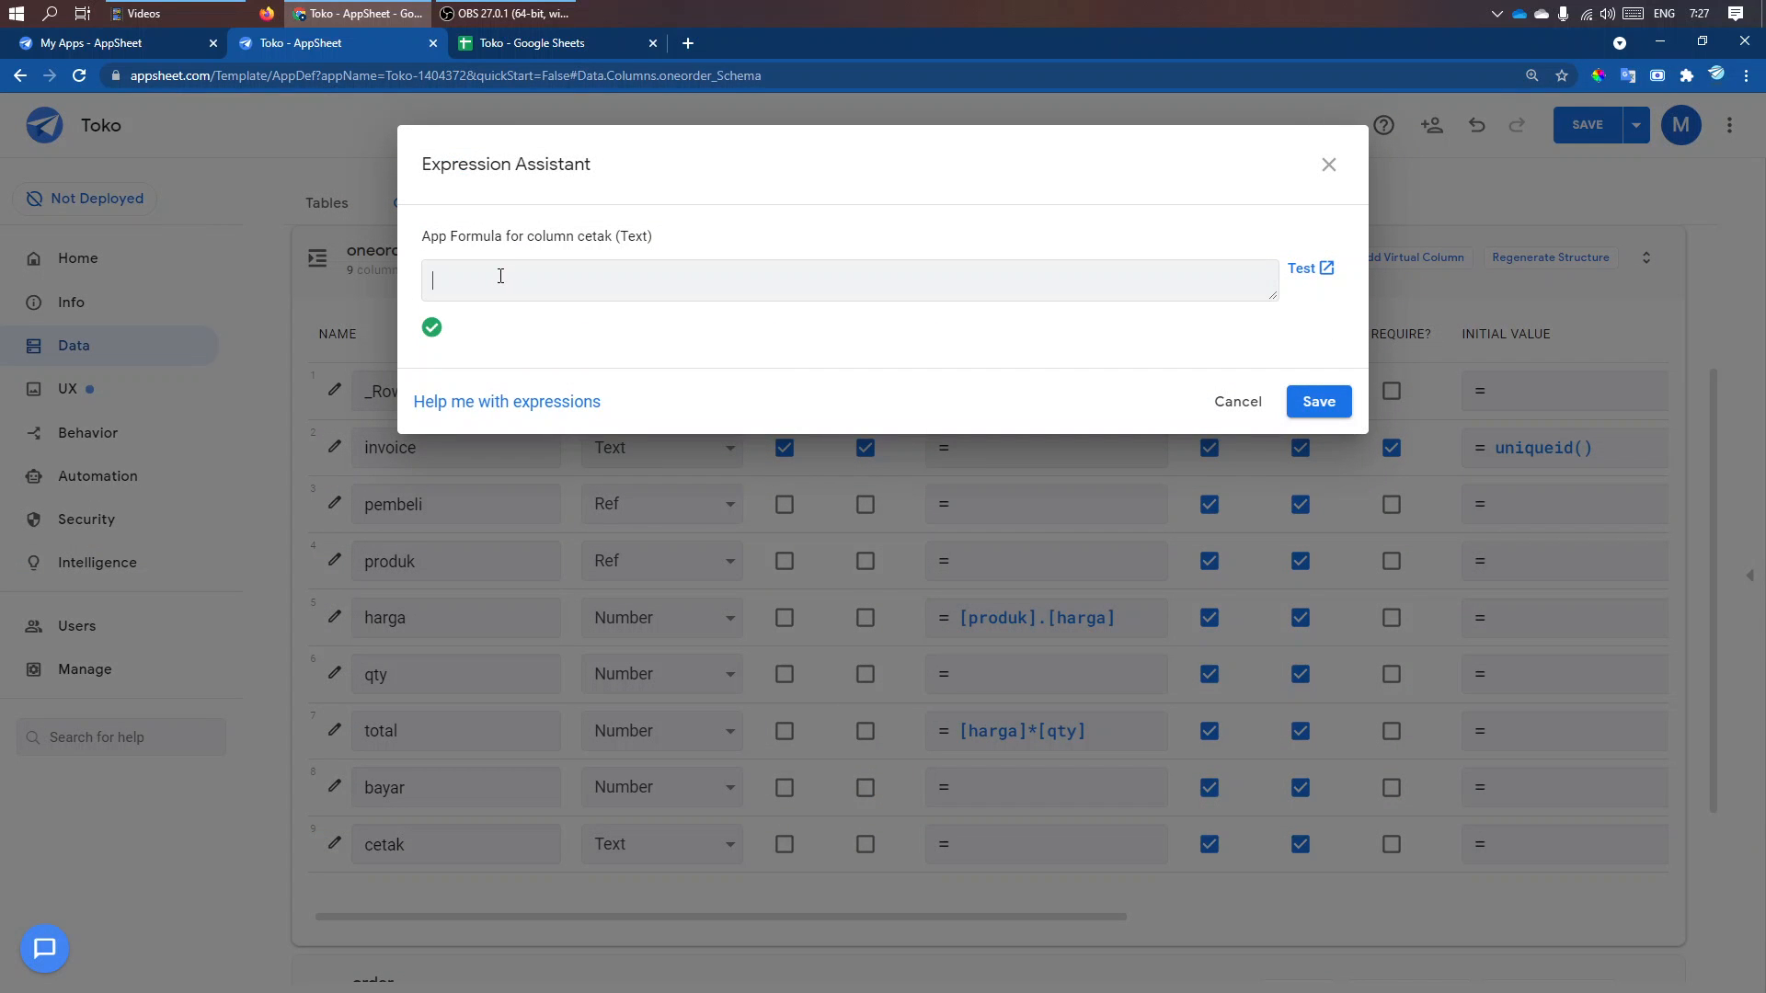
type("uniq")
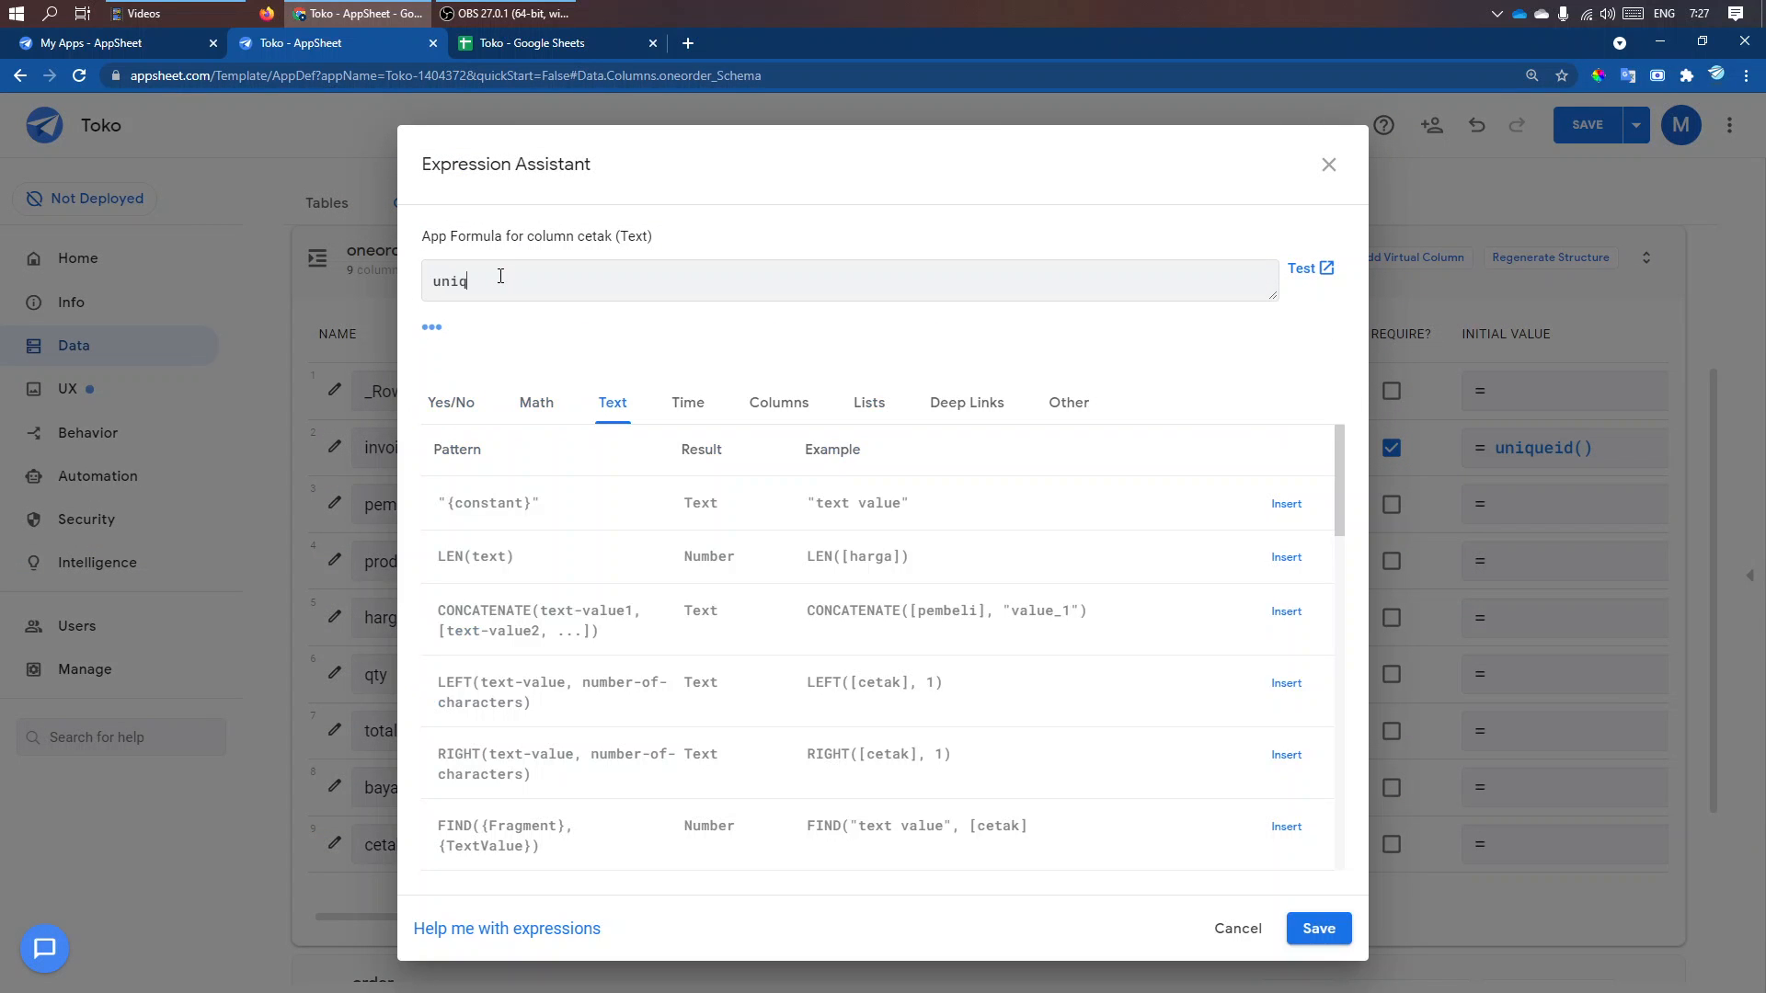
type("ueid()")
left_click(1317, 930)
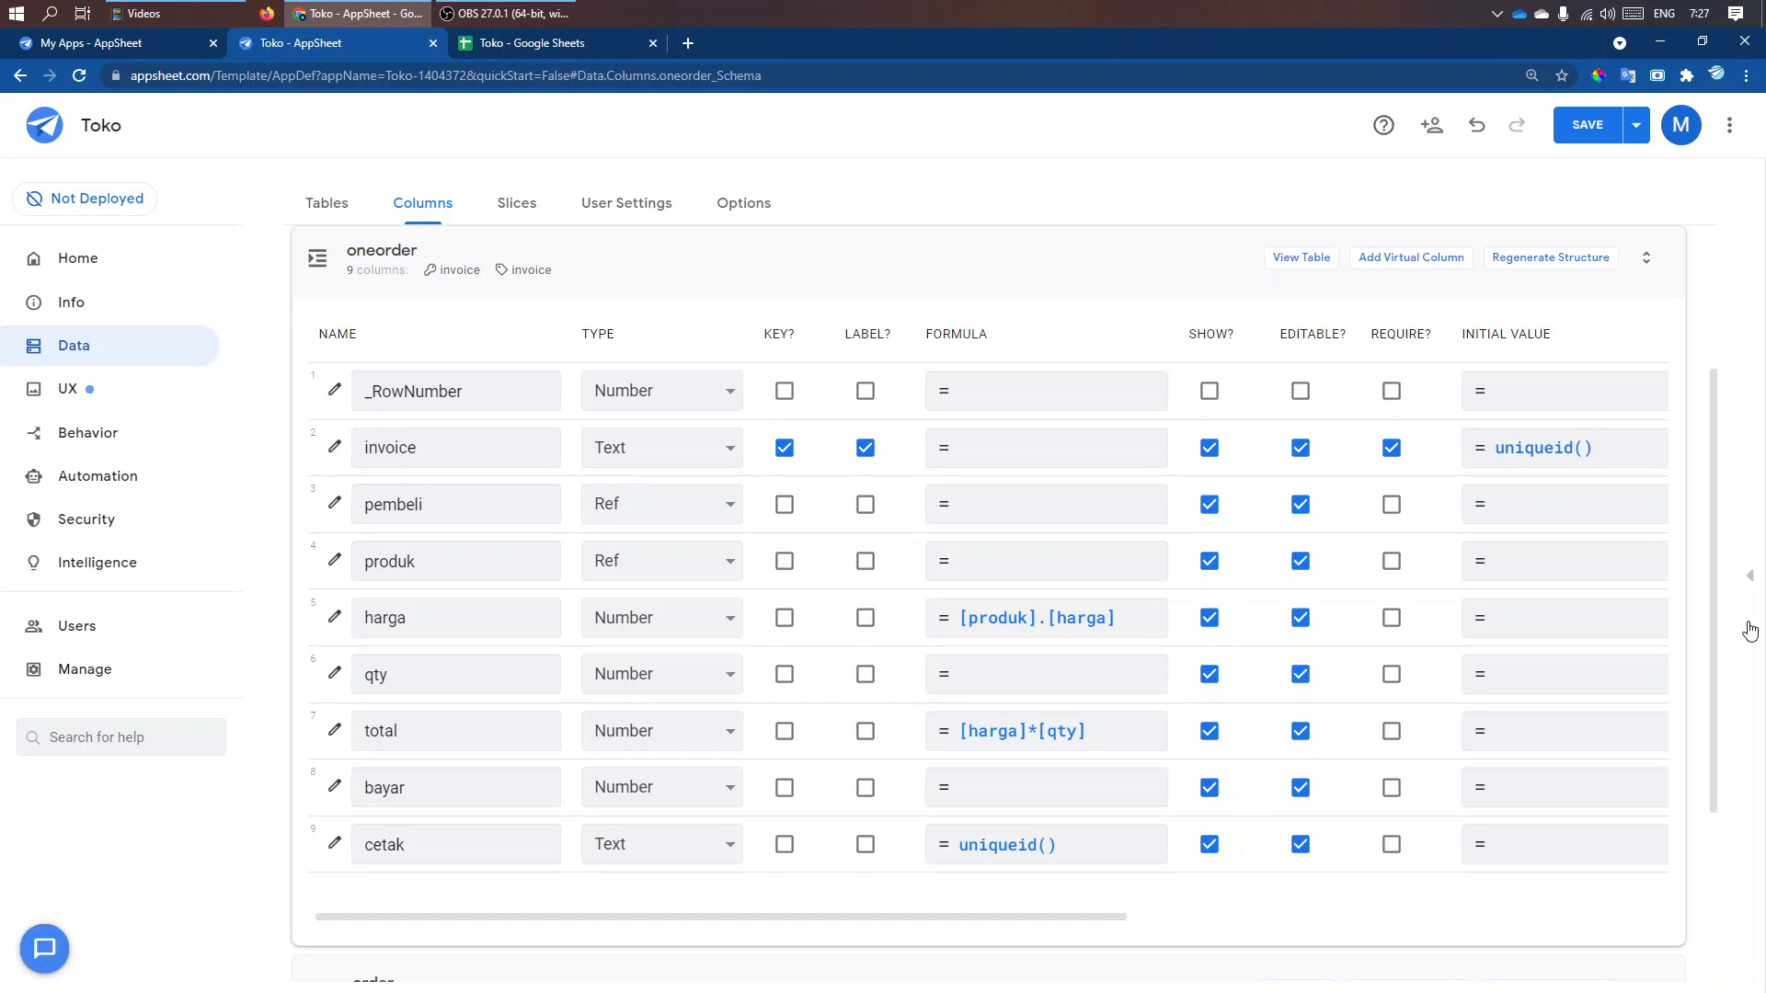
left_click(1750, 583)
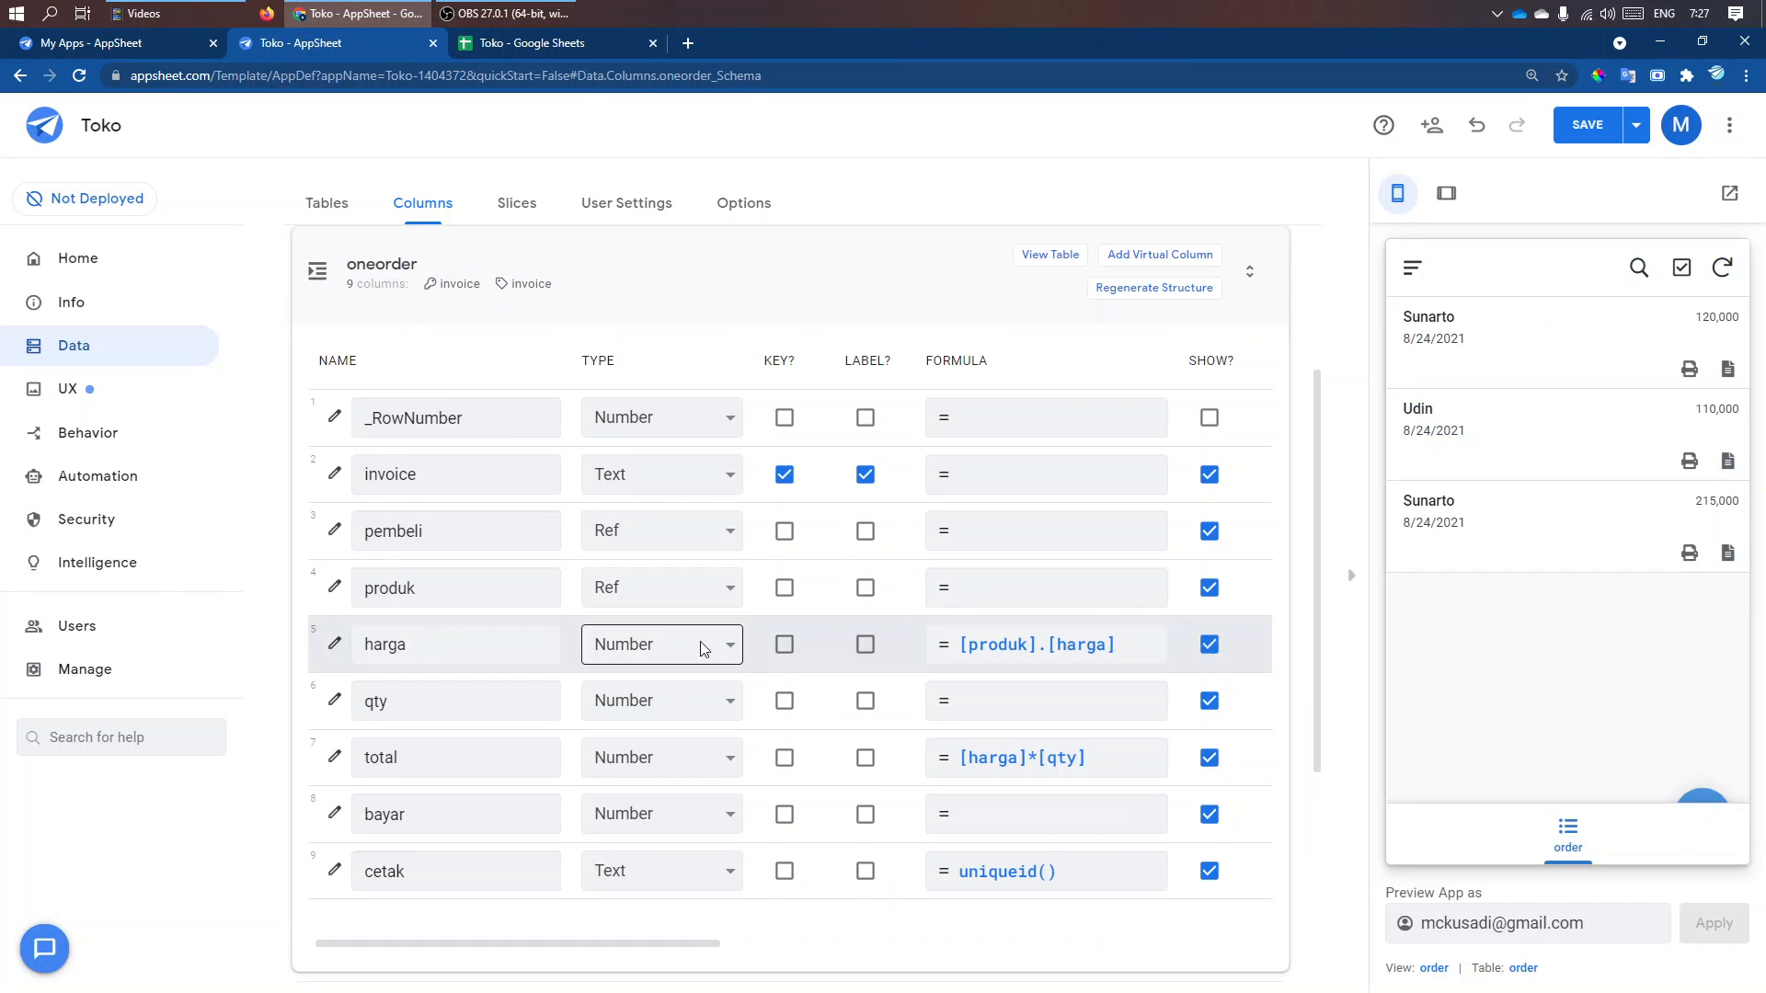
left_click(1598, 126)
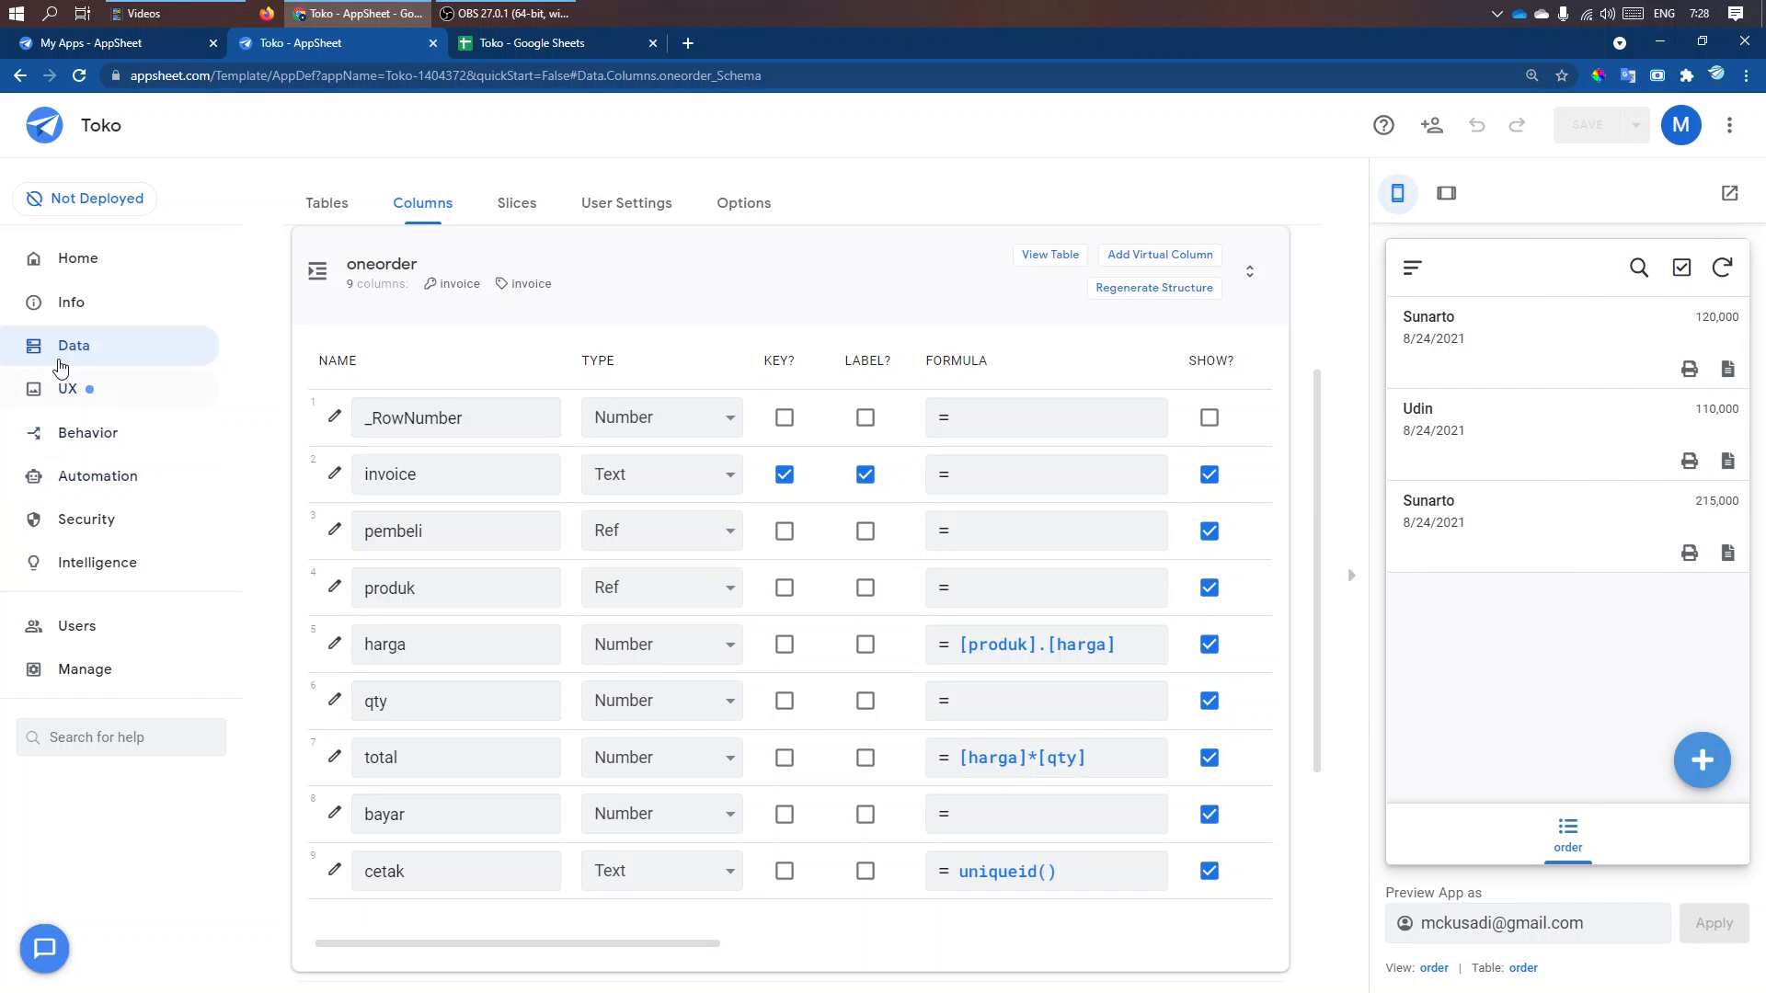
- Create a new app view and name it simple order
left_click(80, 395)
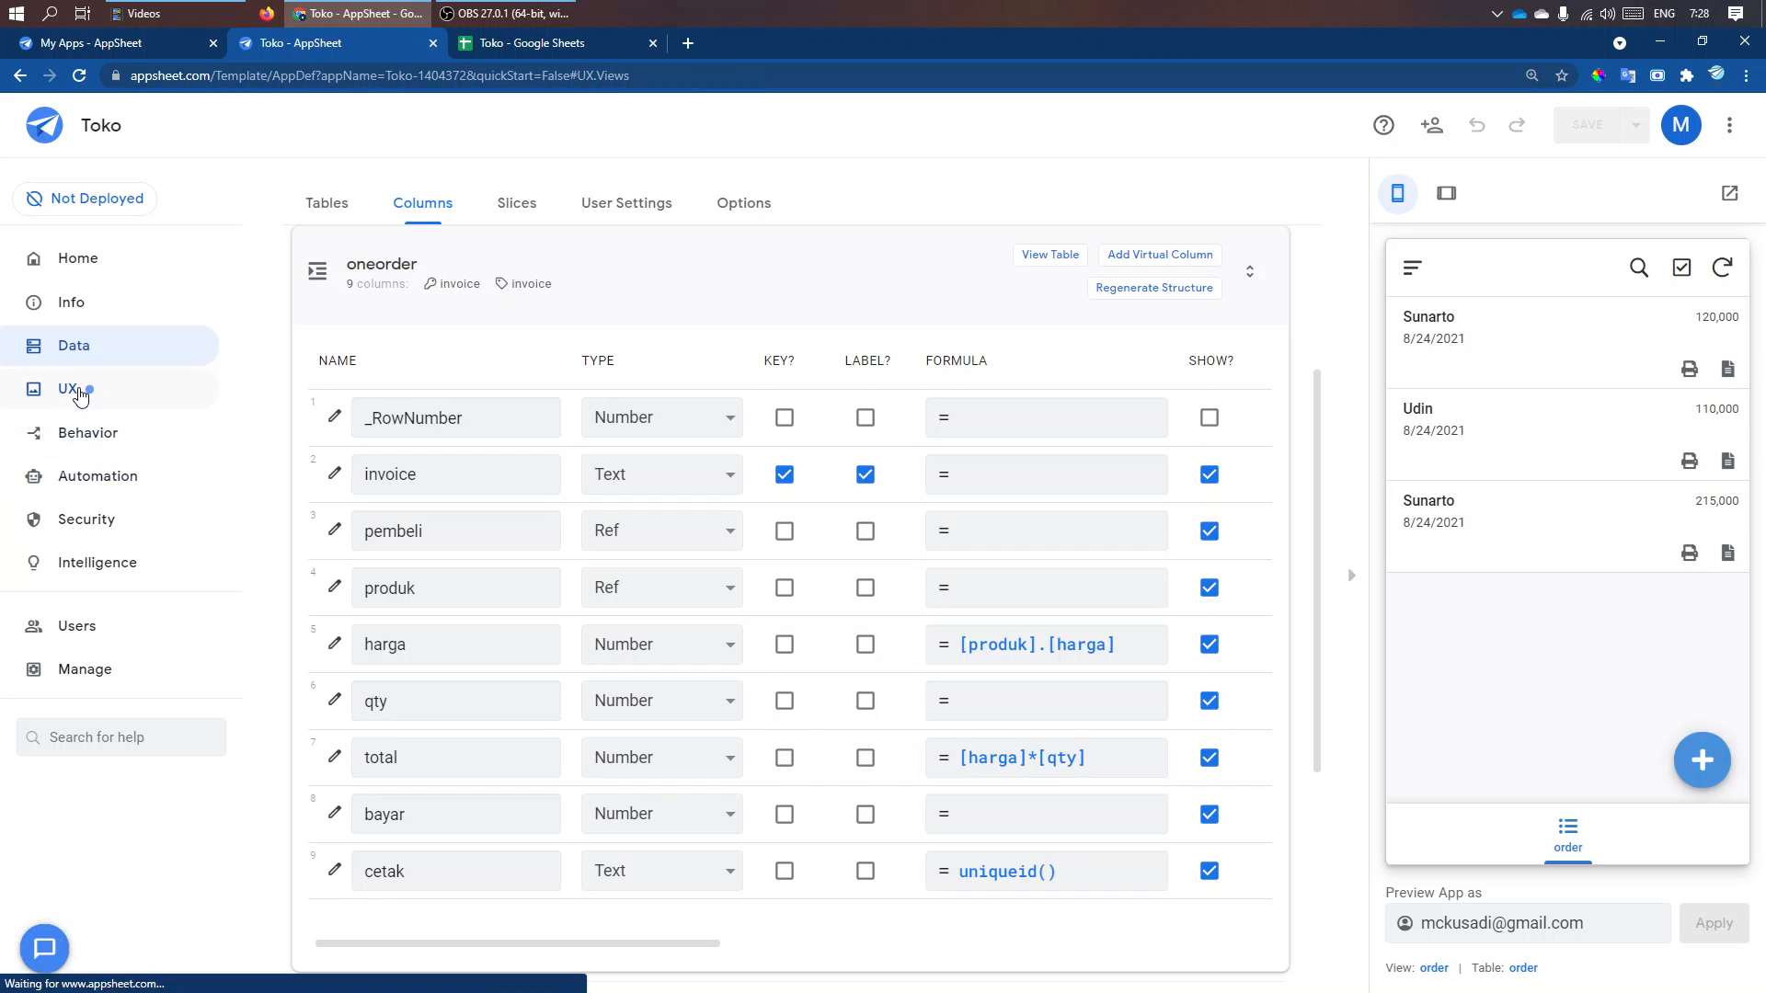
left_click(355, 345)
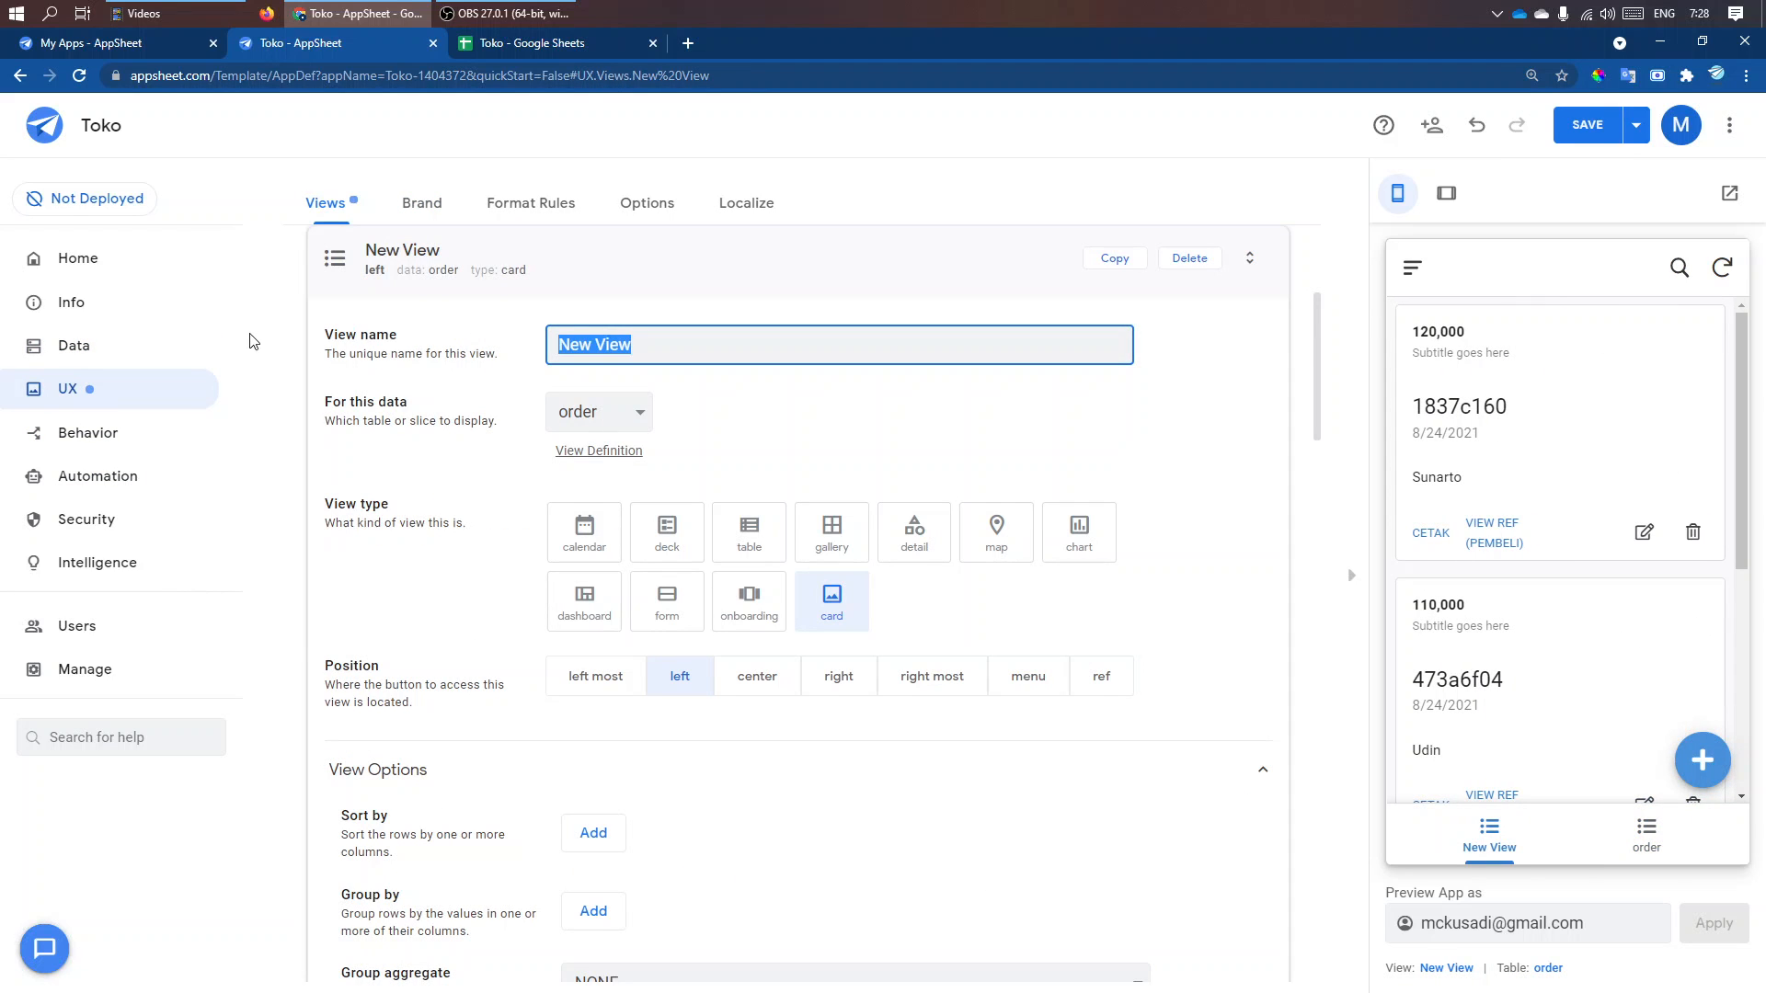
type("order")
key("BackSpace")
key("BackSpace")
key("BackSpace")
key("BackSpace")
key("BackSpace")
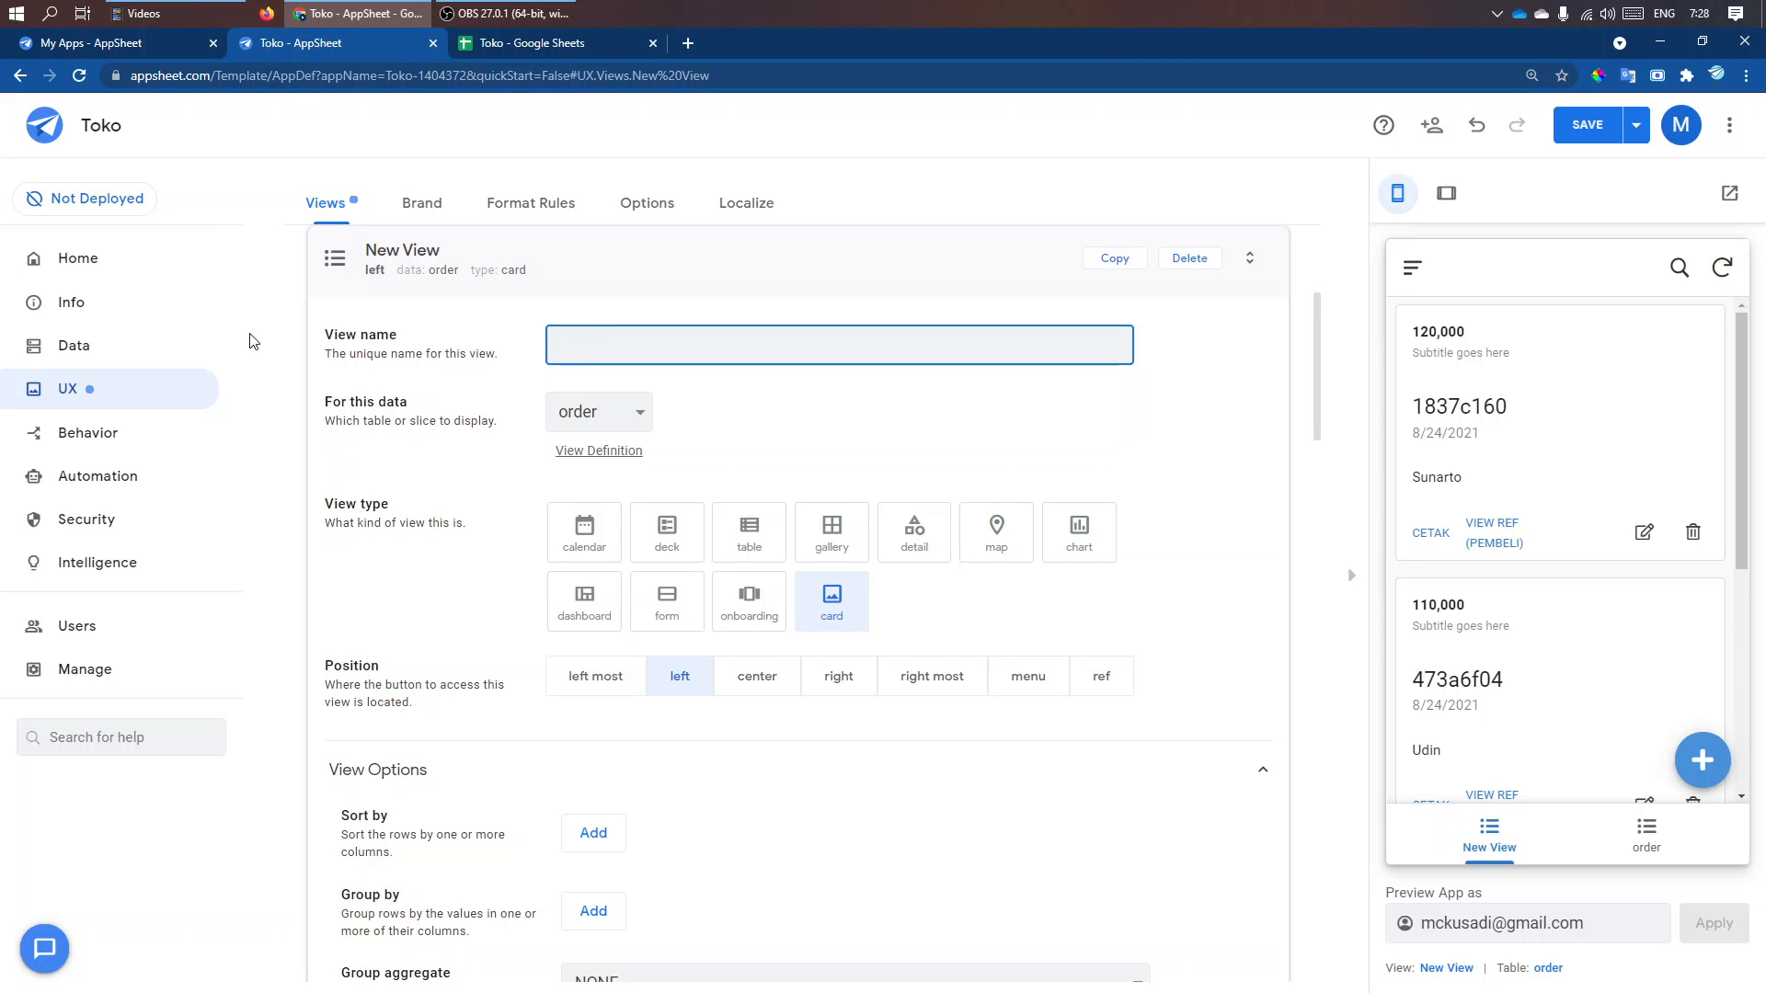
type("simple order")
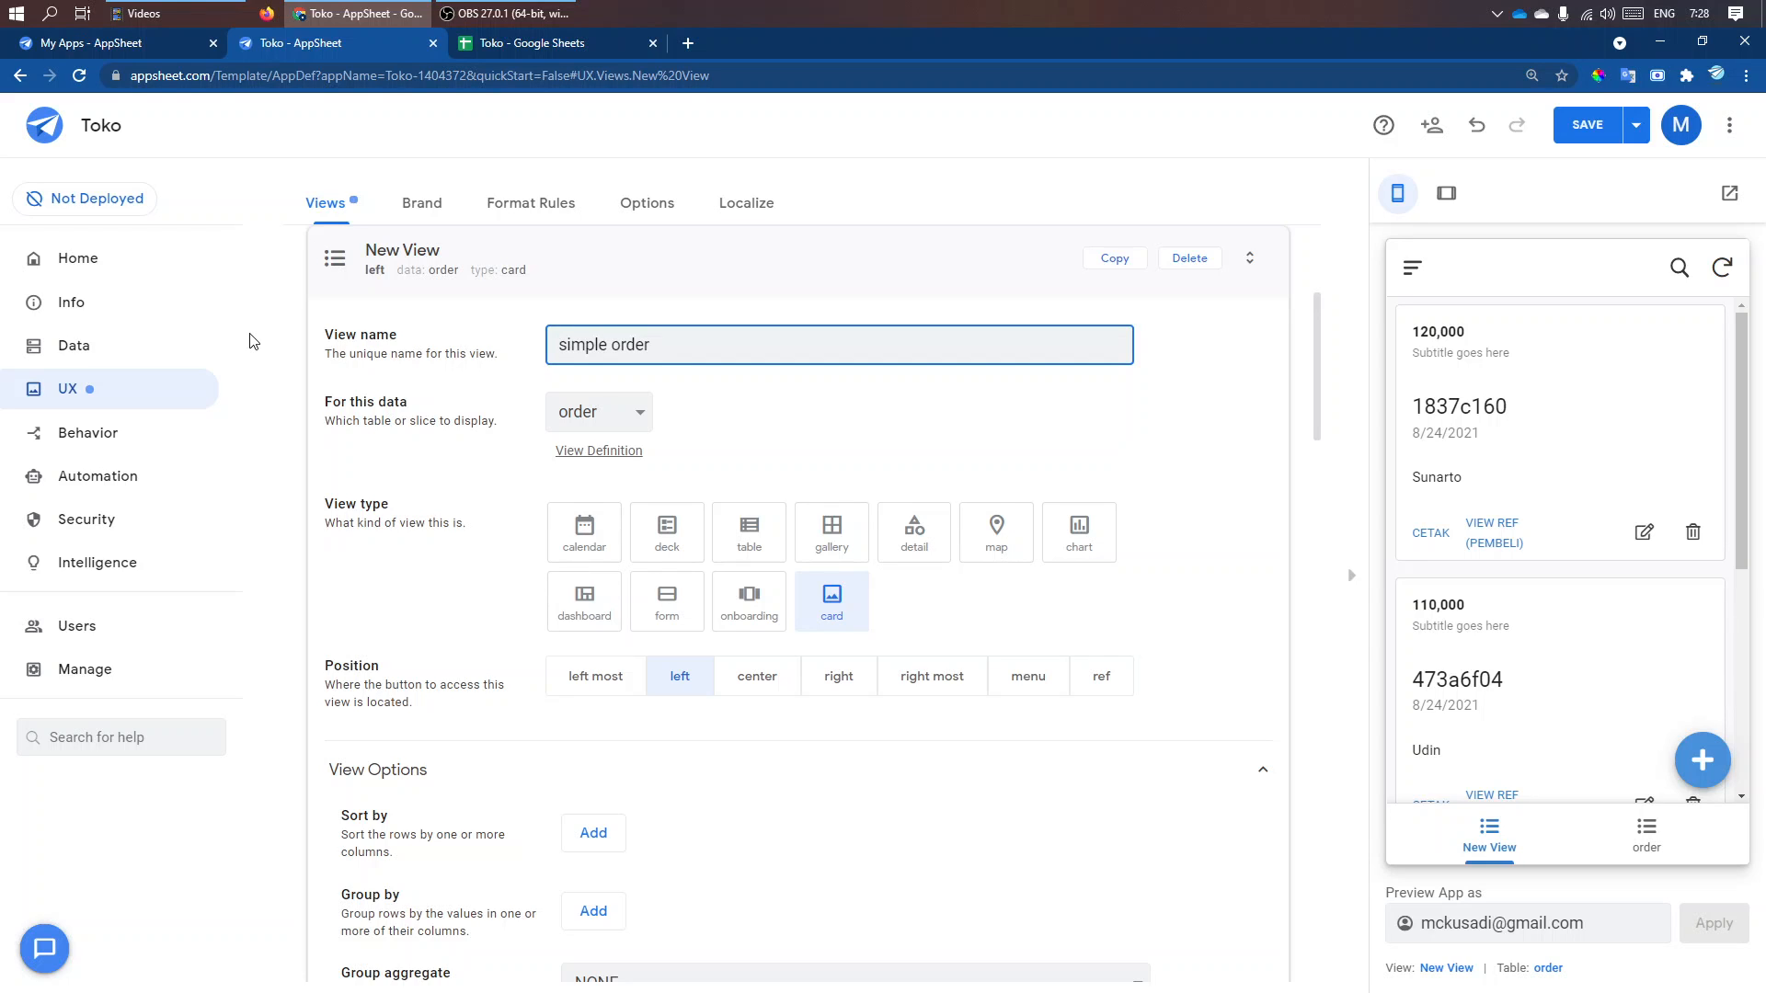
- Make the simple order view display the oneorder table's data, and collapse the view's settings
left_click(748, 542)
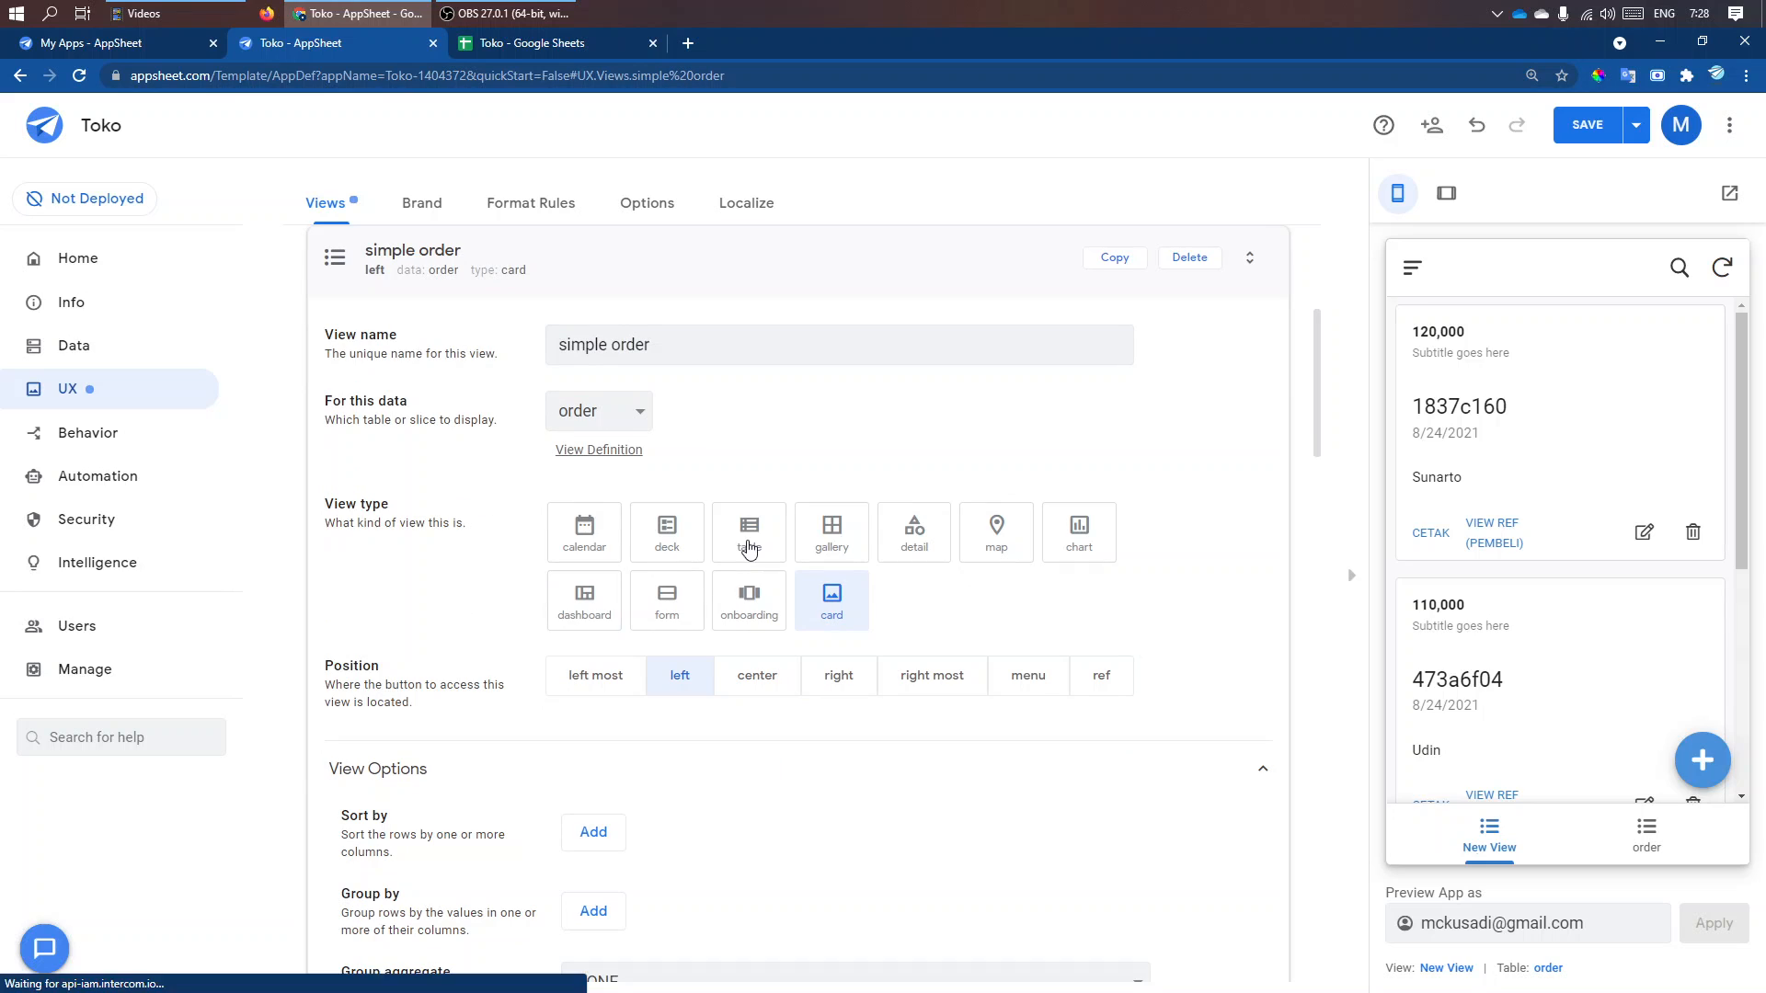
left_click(631, 410)
left_click(603, 481)
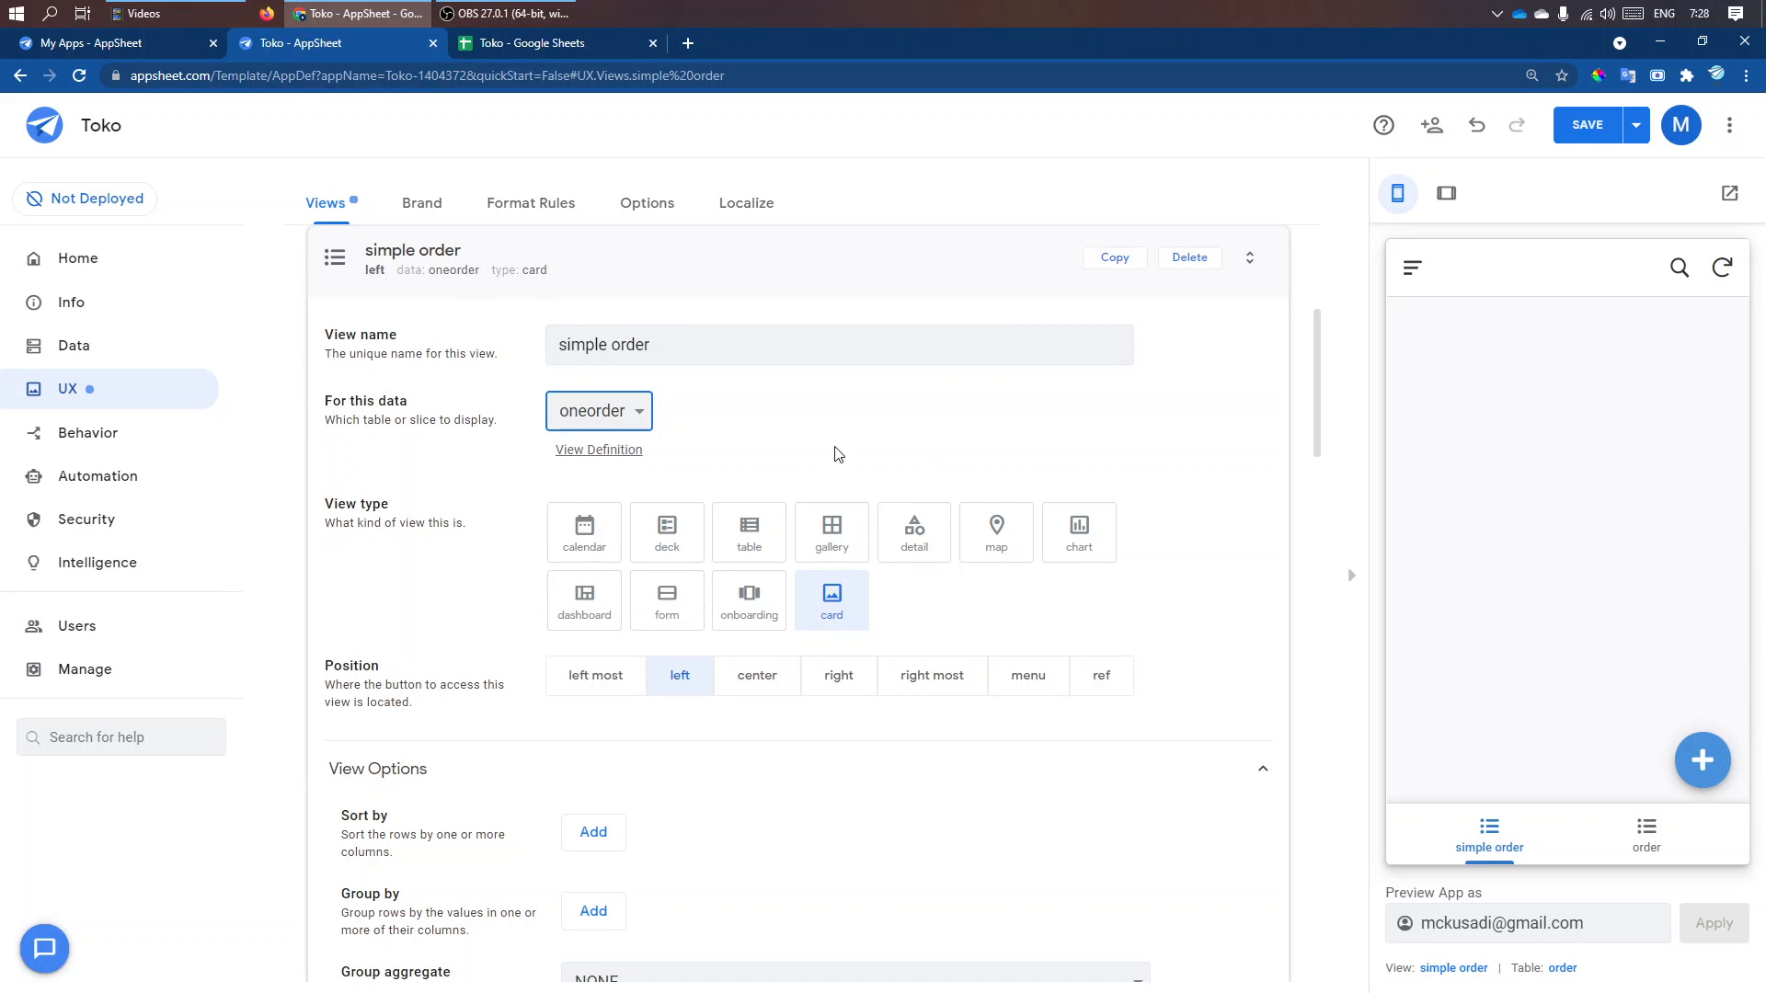
left_click(450, 270)
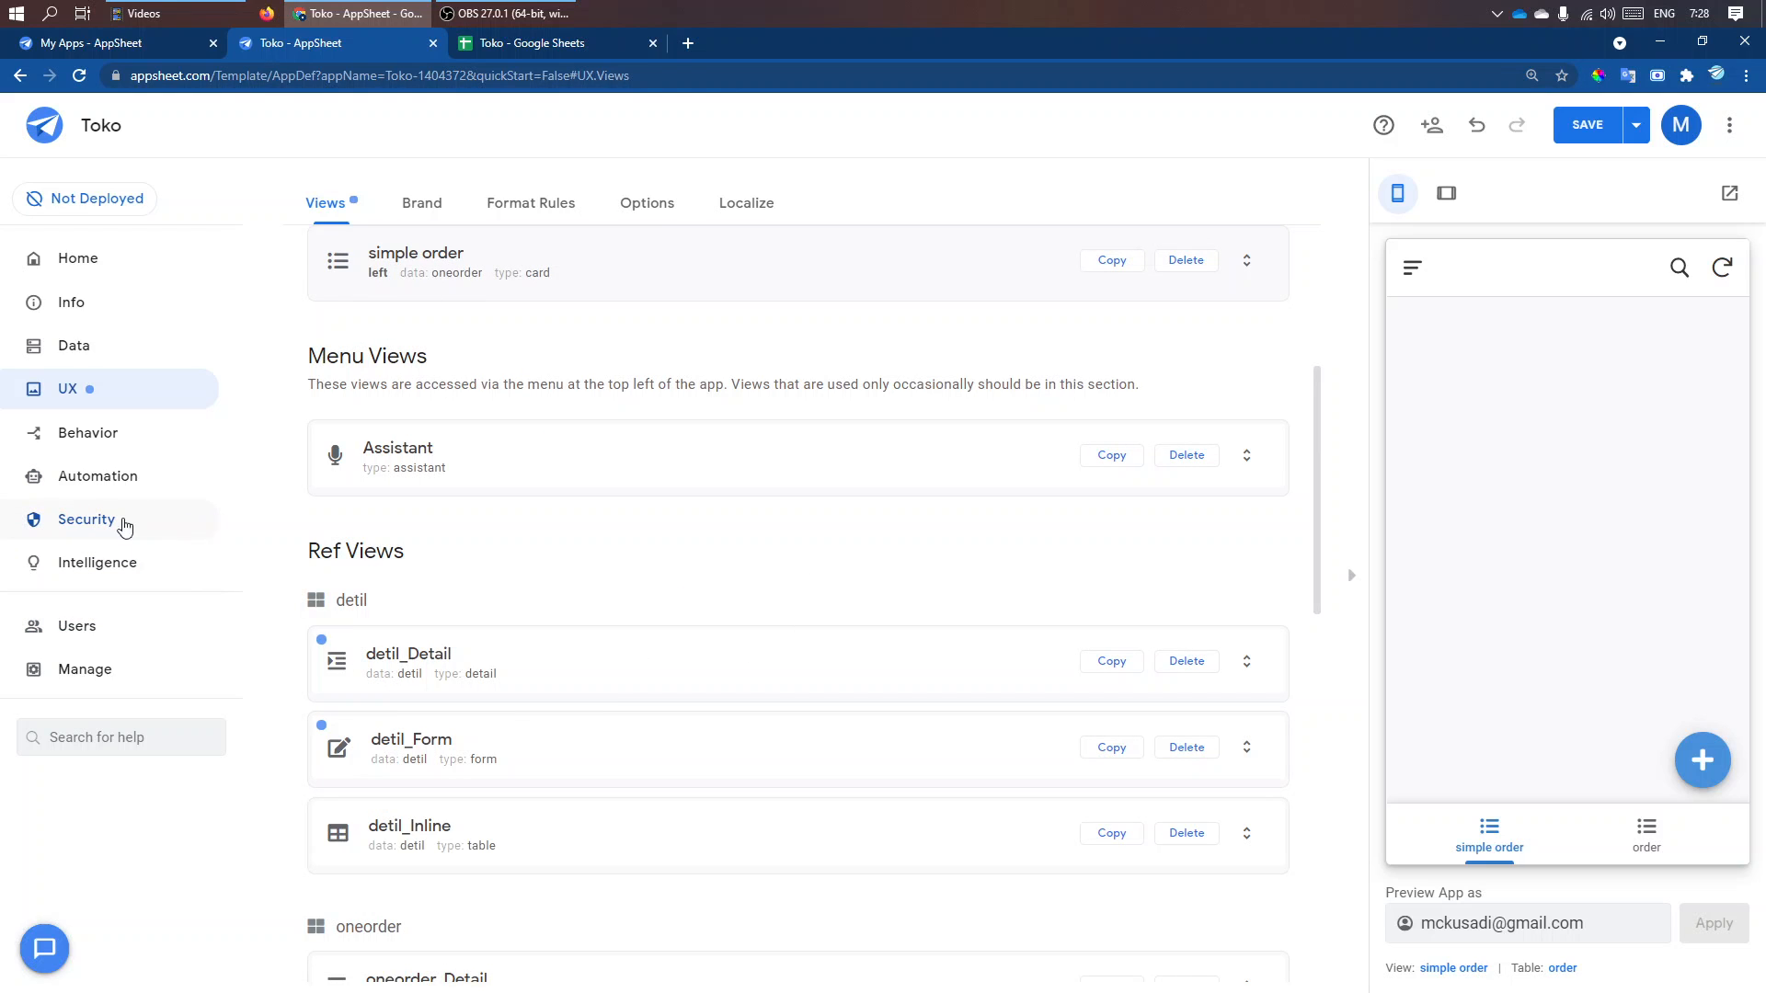
- Create a custom automation bot named onestruk
left_click(100, 488)
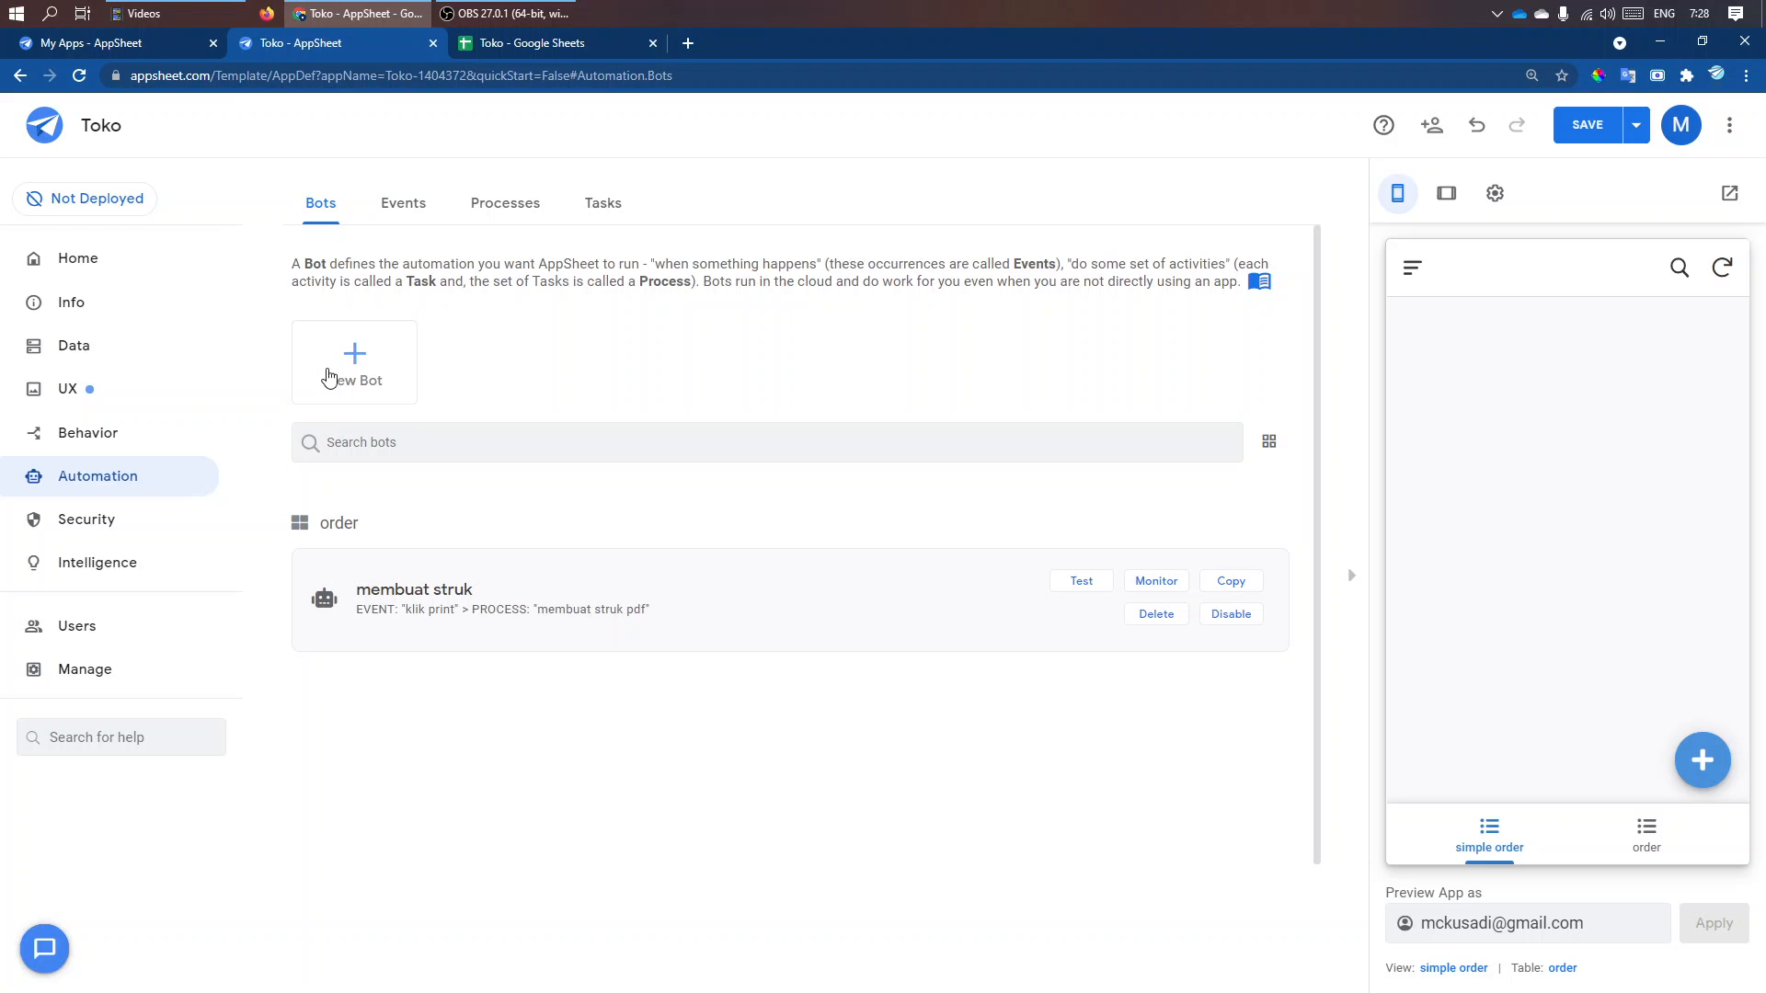
left_click(356, 363)
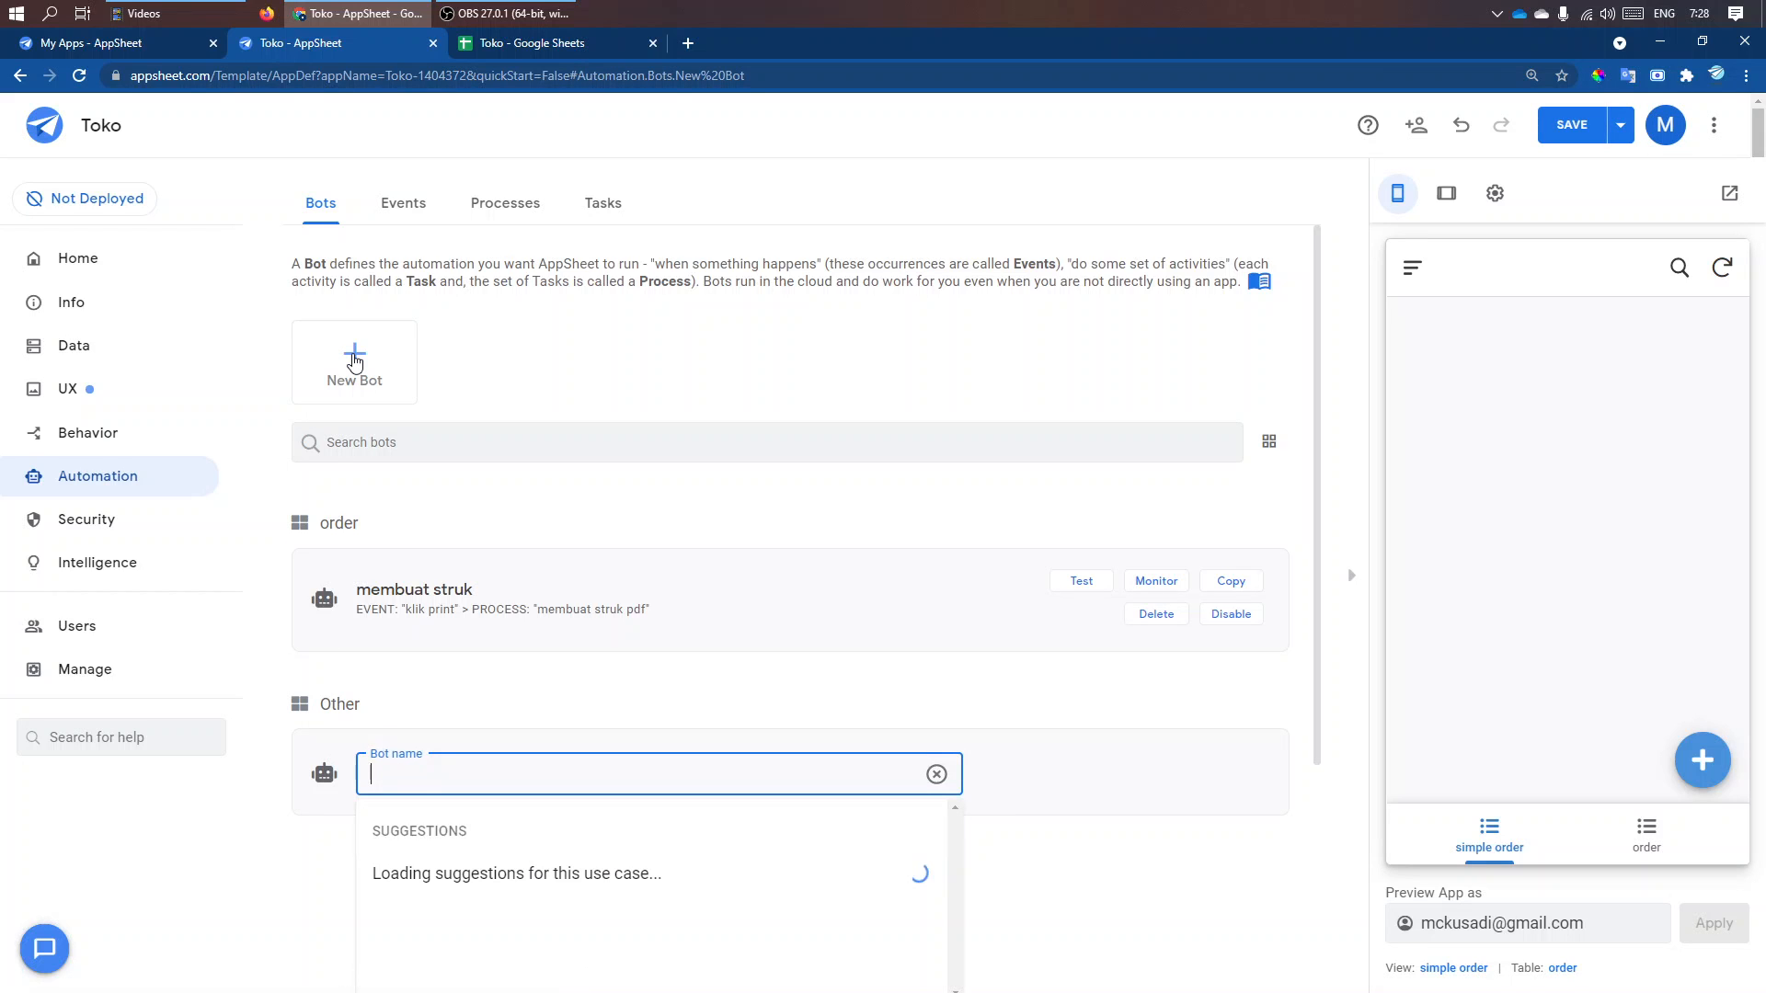
scroll(633, 746, "down", 2)
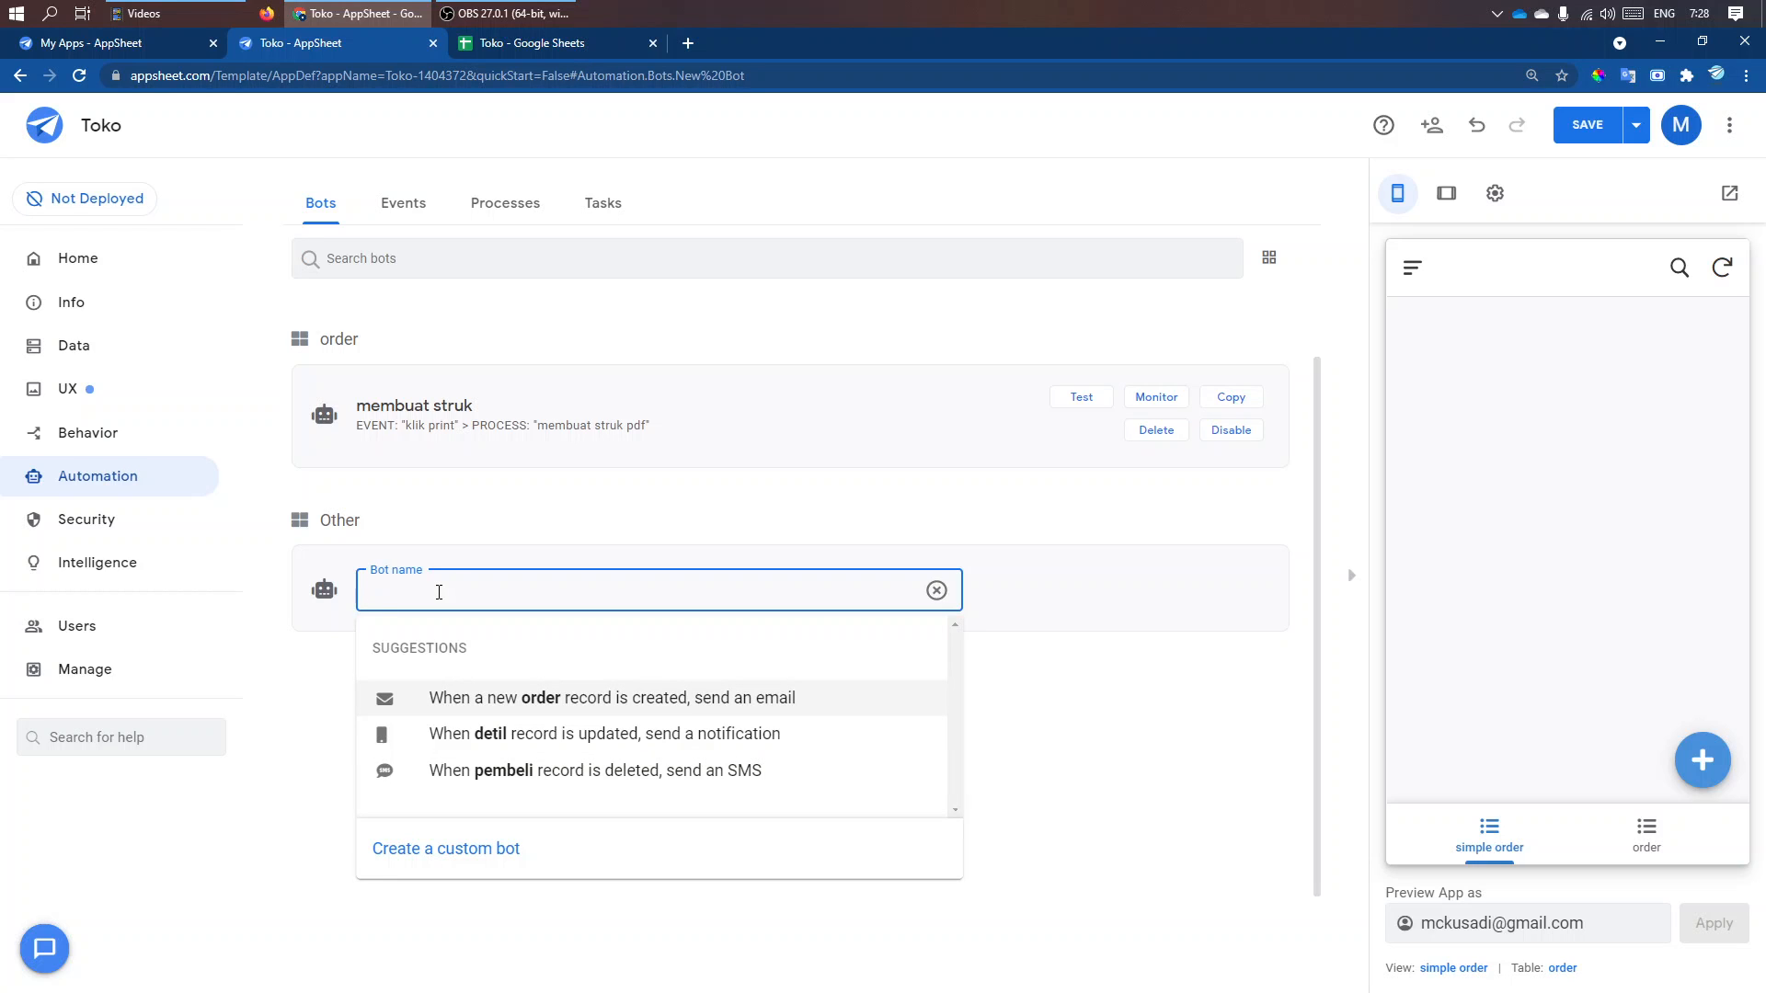
type("one")
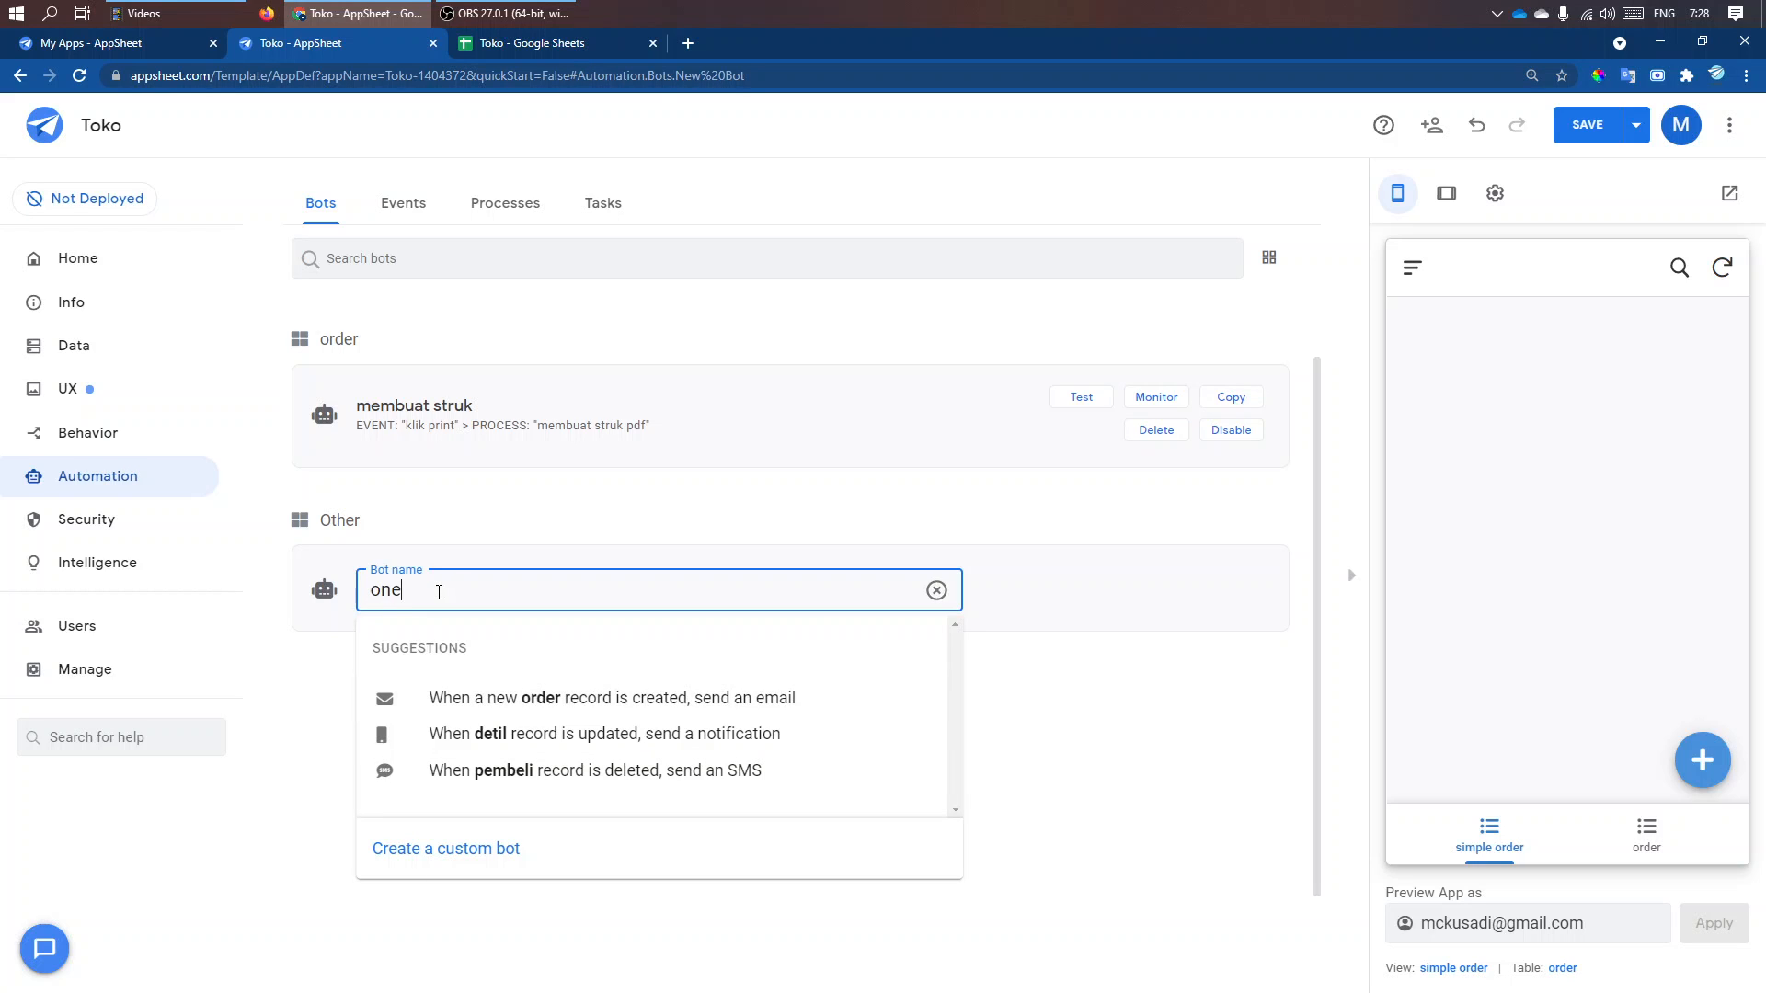
type("struk")
left_click(488, 849)
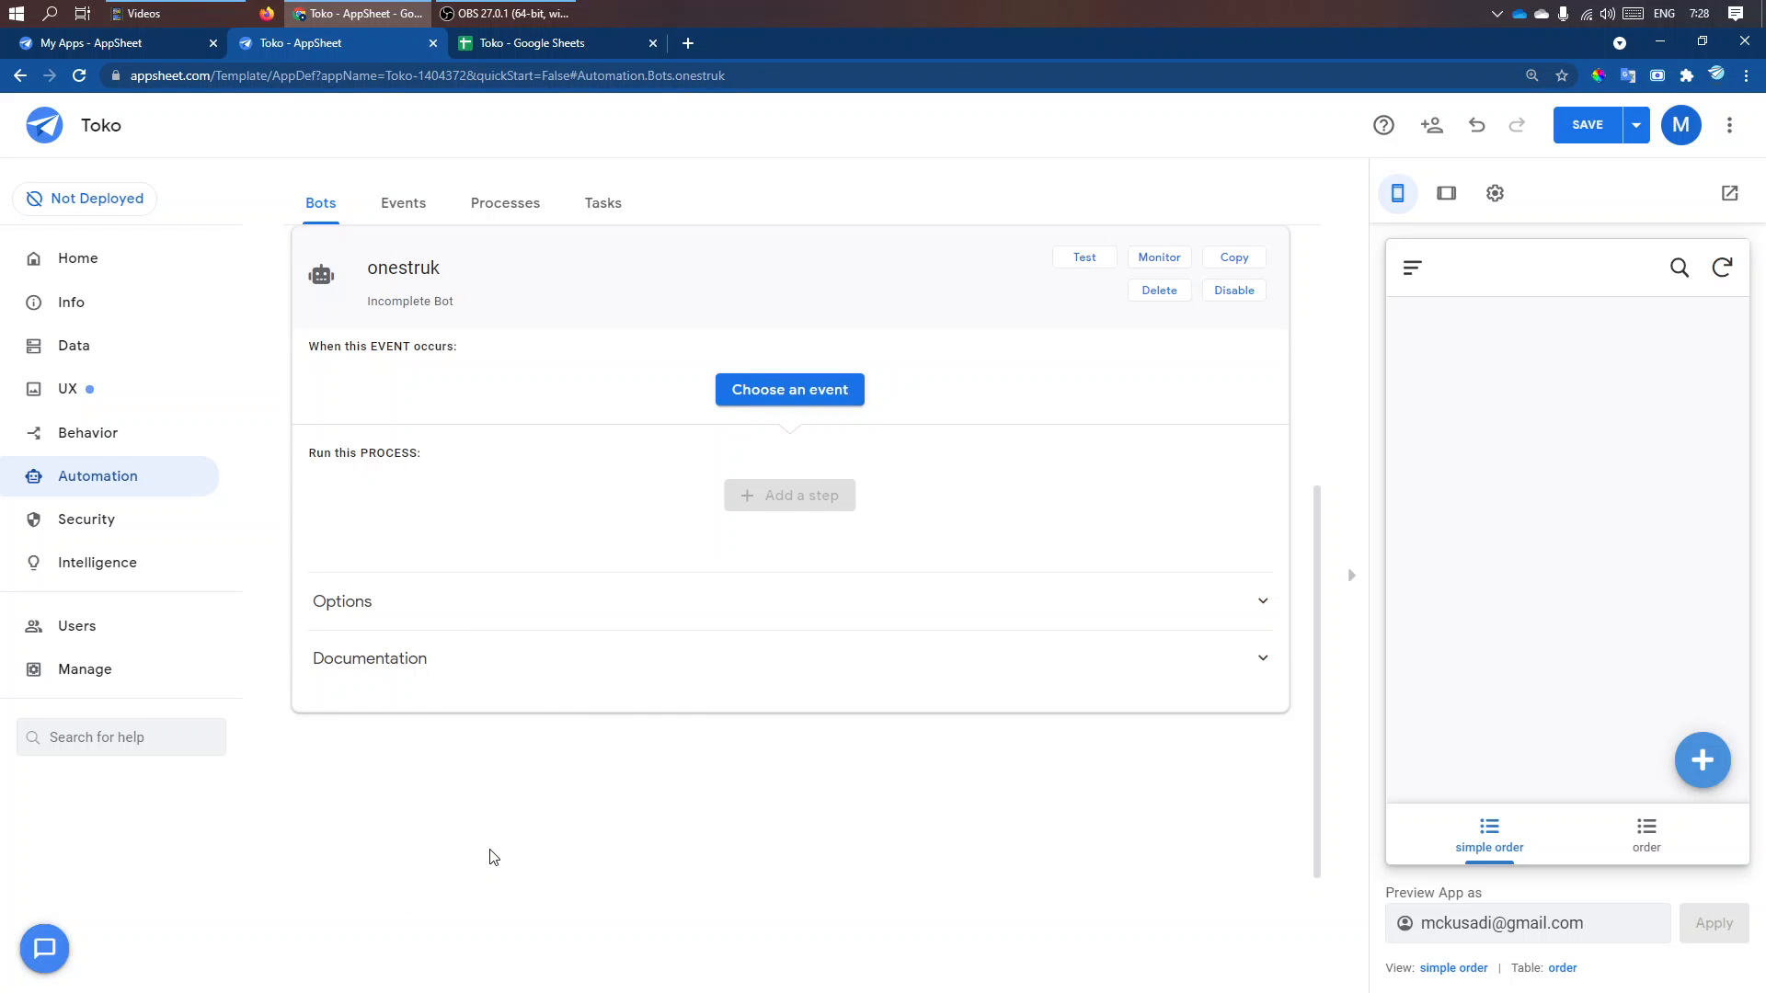
- Create a custom event named input for the onestruk bot, triggered by data changes in the oneorder table
left_click(827, 388)
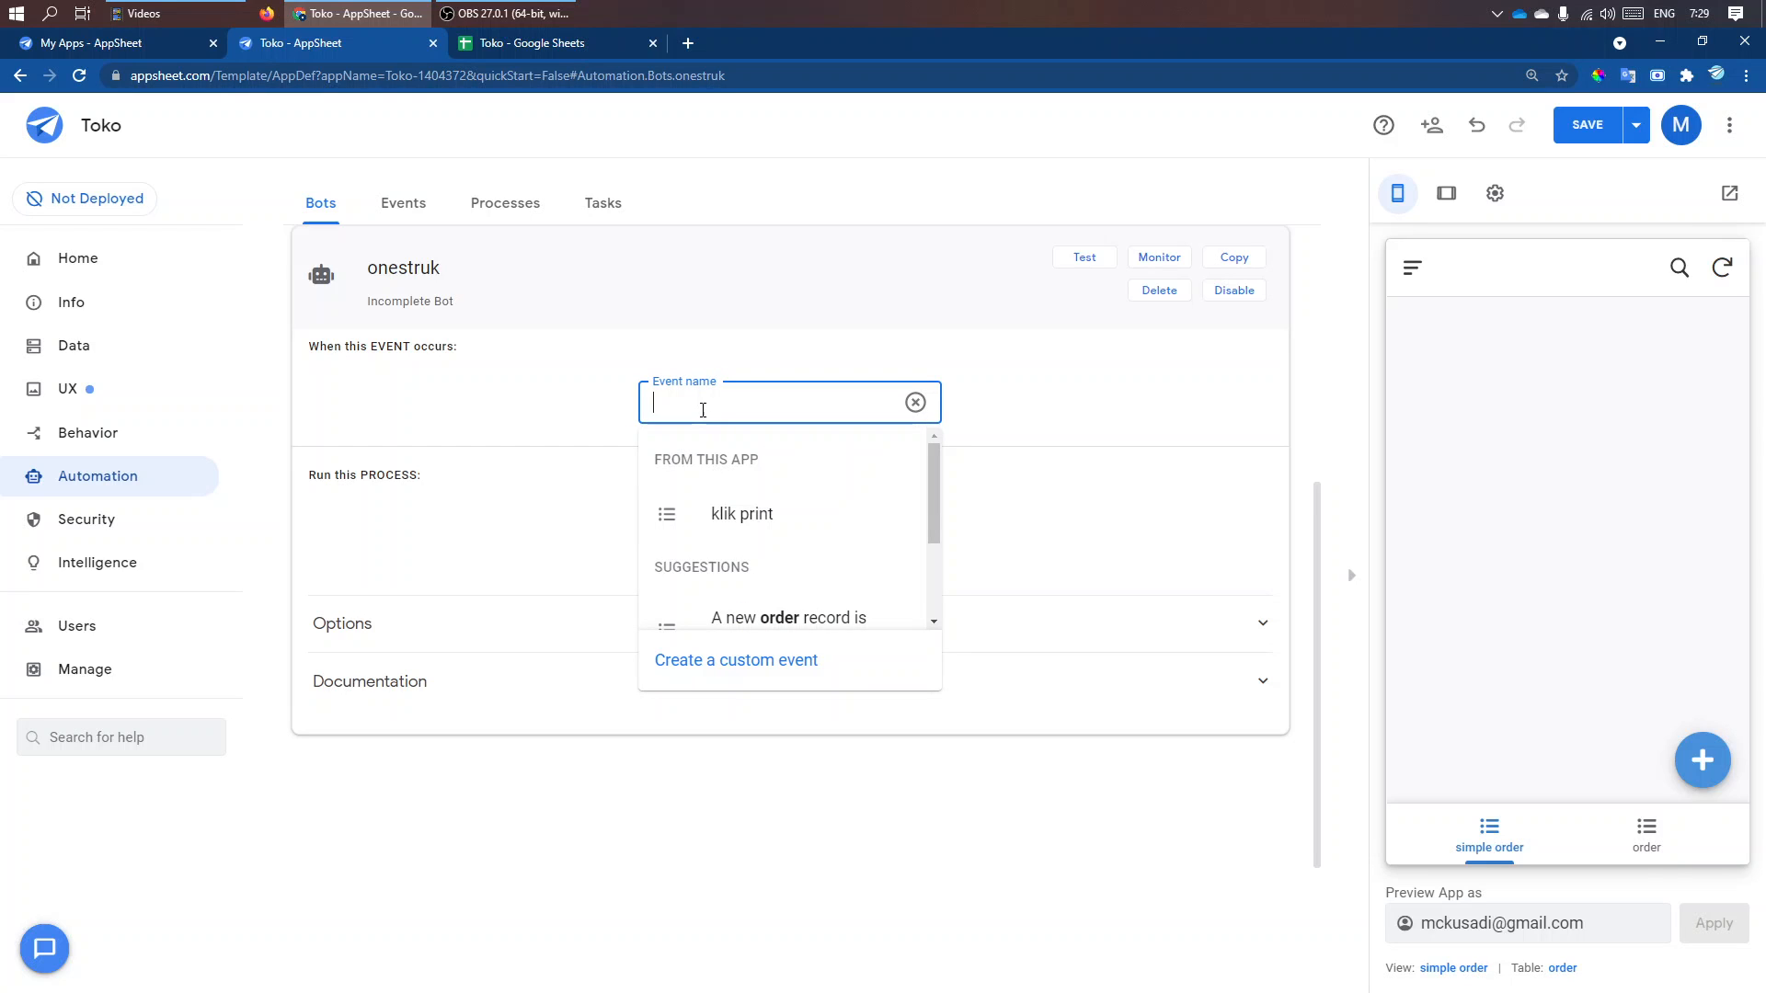
key("BackSpace")
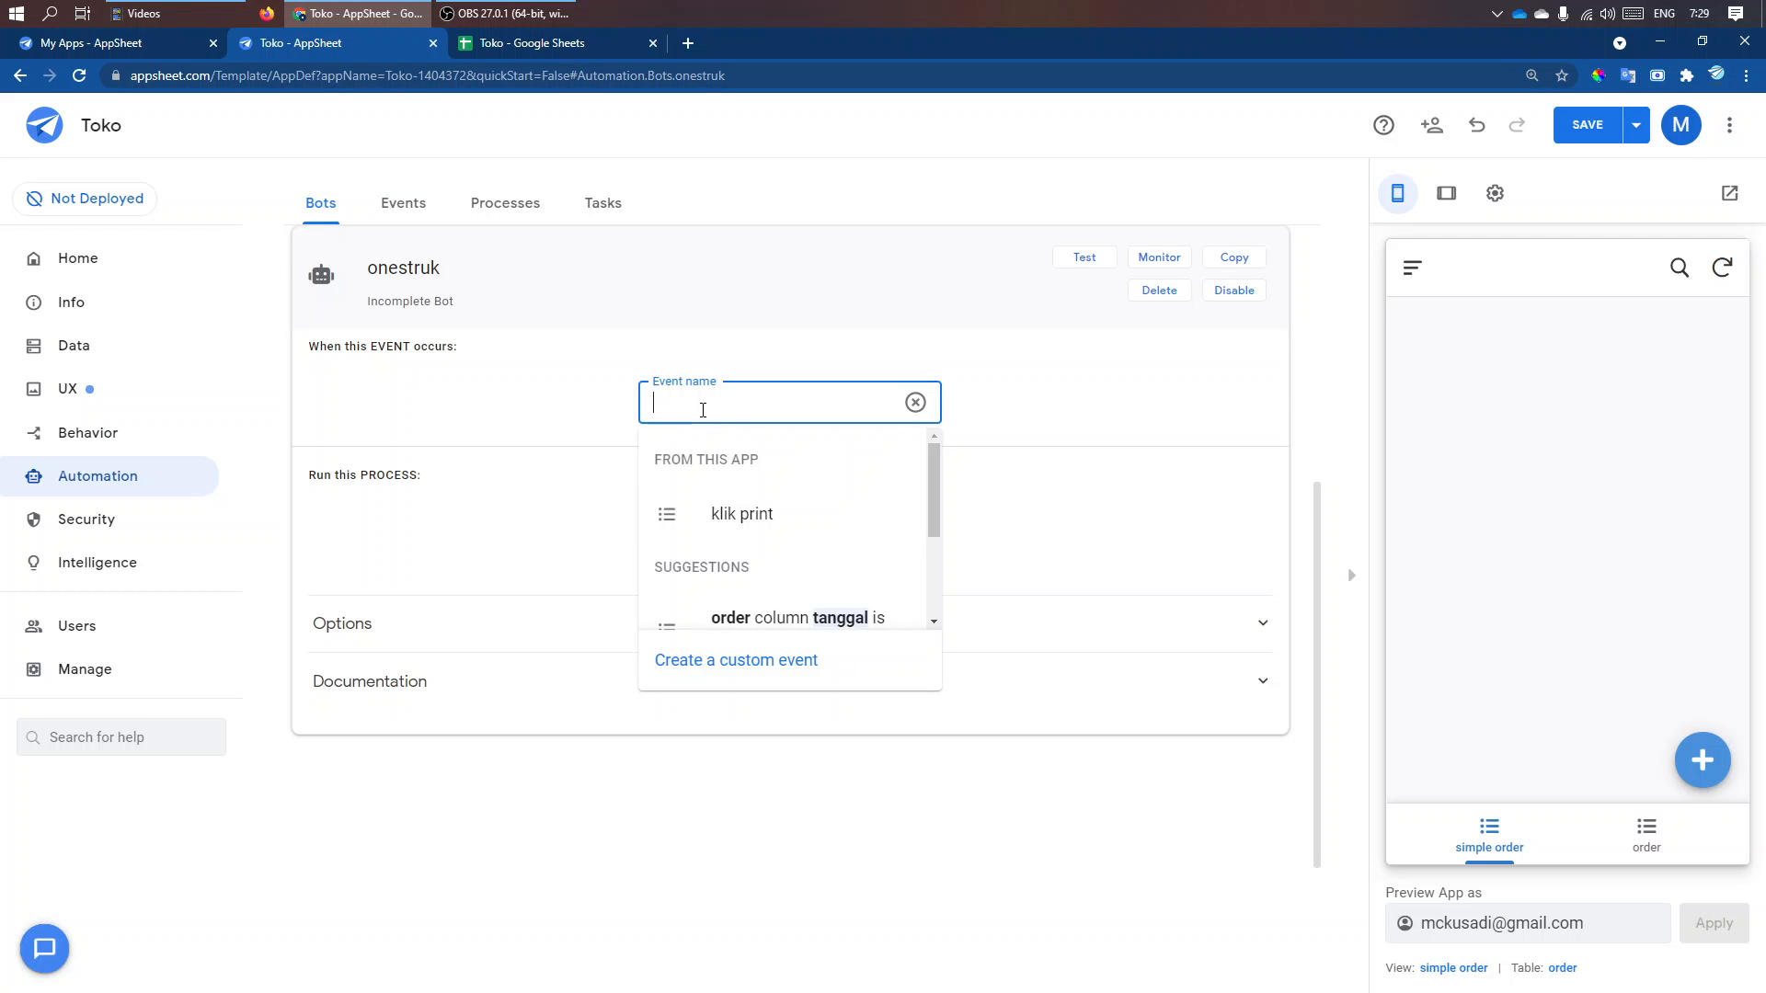
type("input")
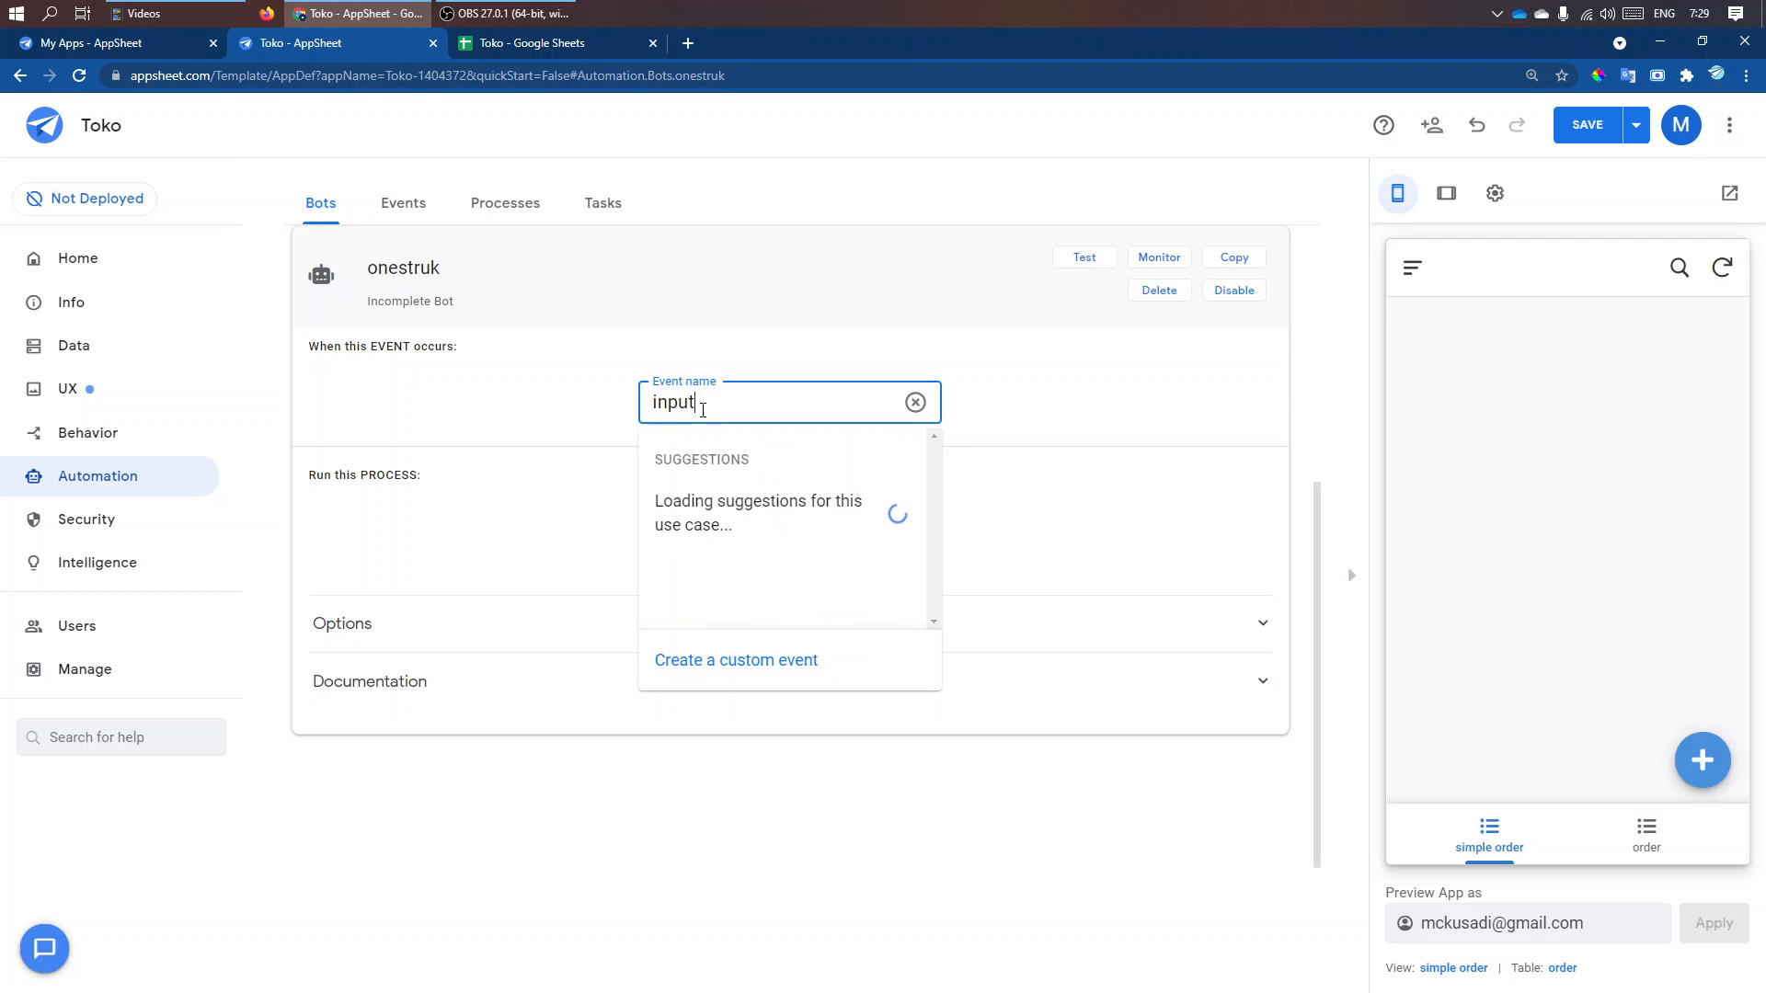
left_click(816, 669)
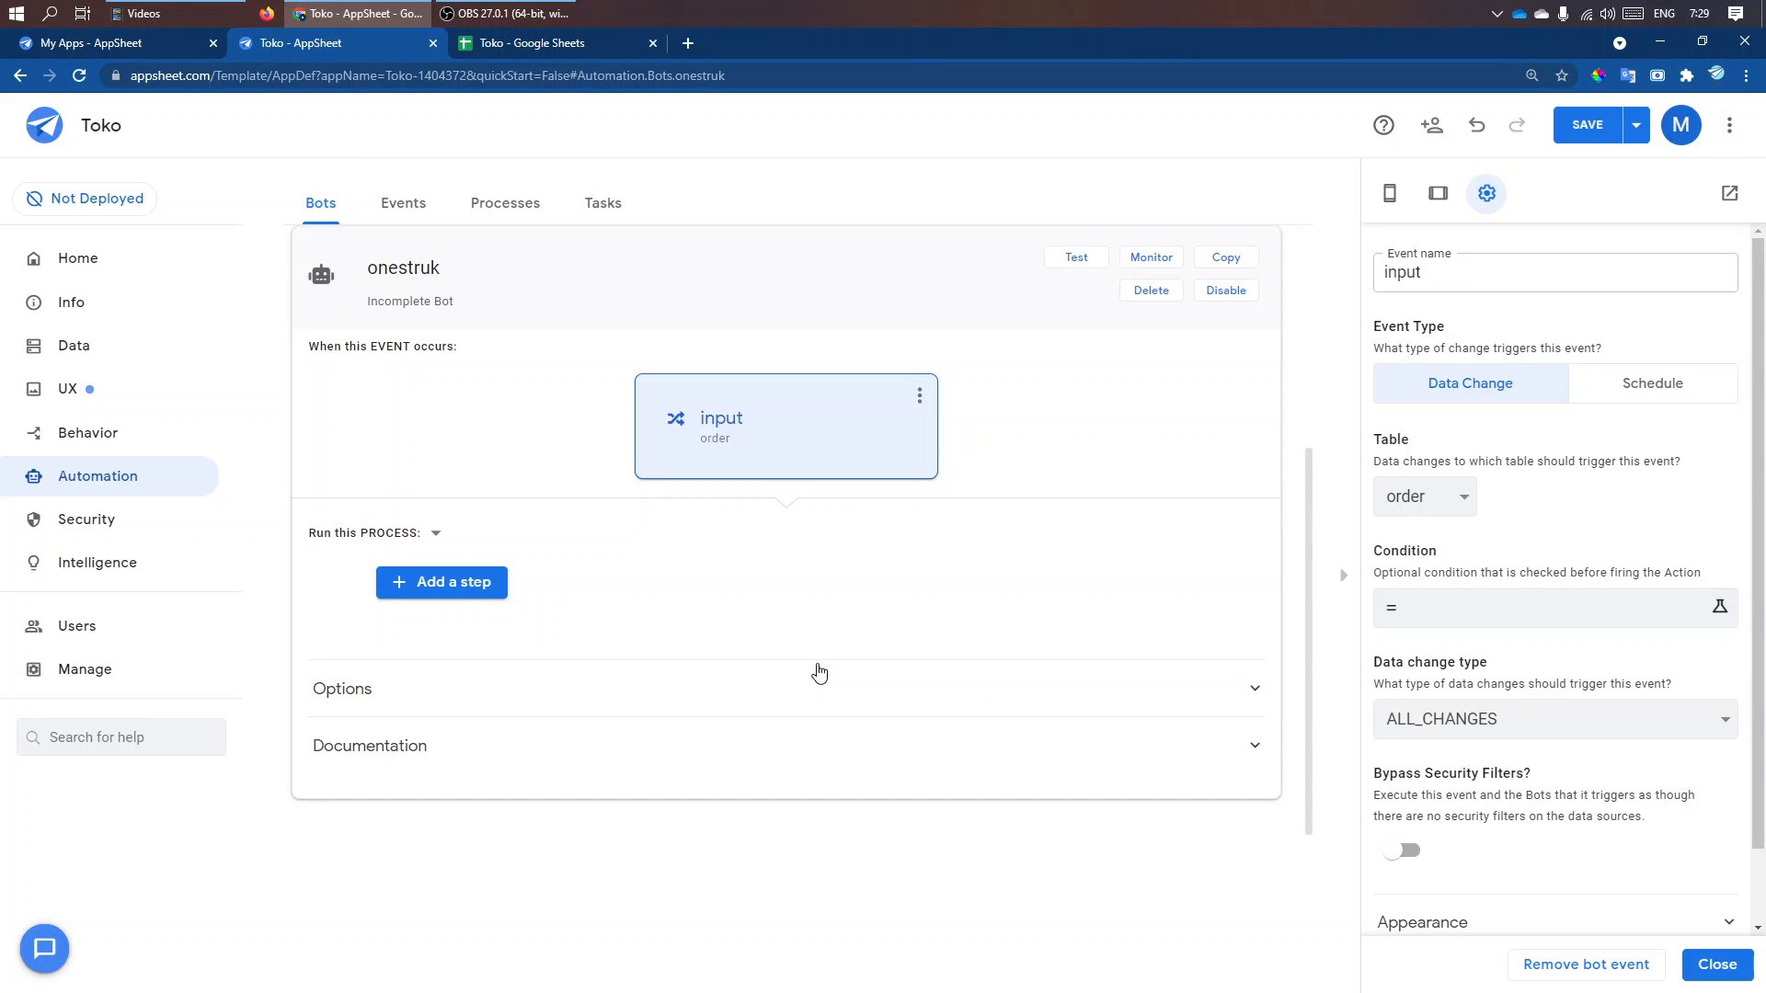
left_click(1457, 506)
left_click(1447, 551)
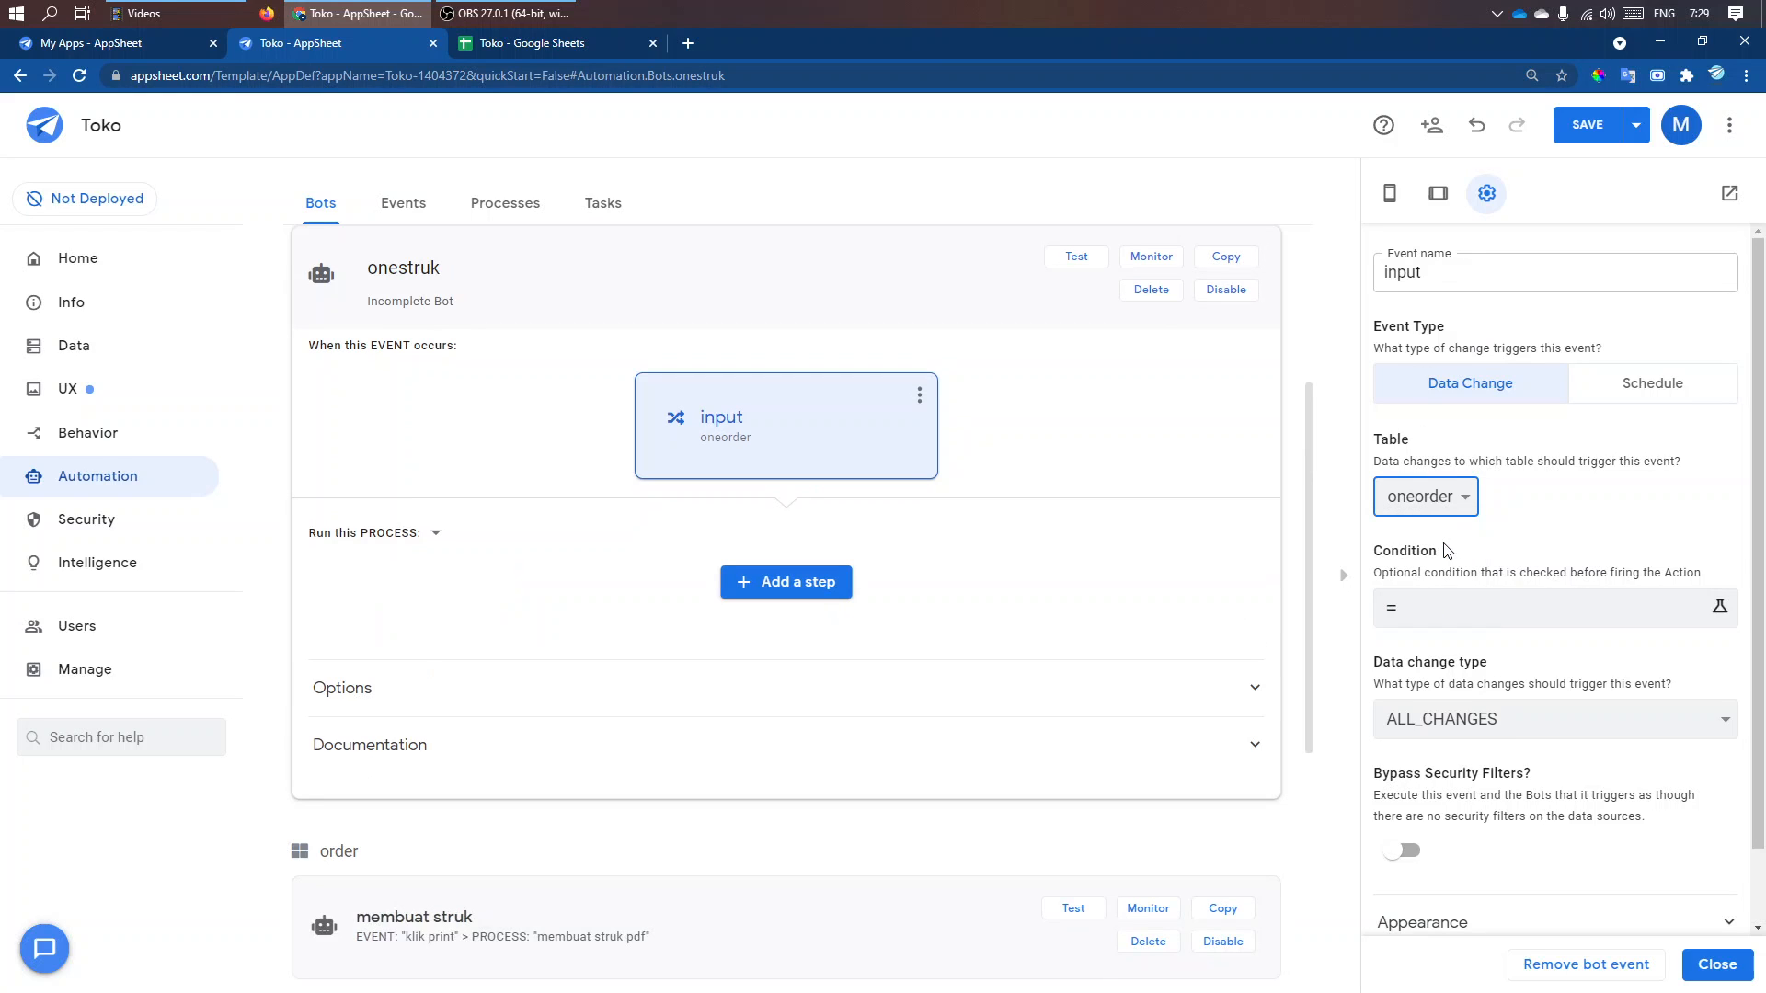
- Set the input event's condition to true and its data change type to ADDS_AND_UPDATES
left_click(1518, 603)
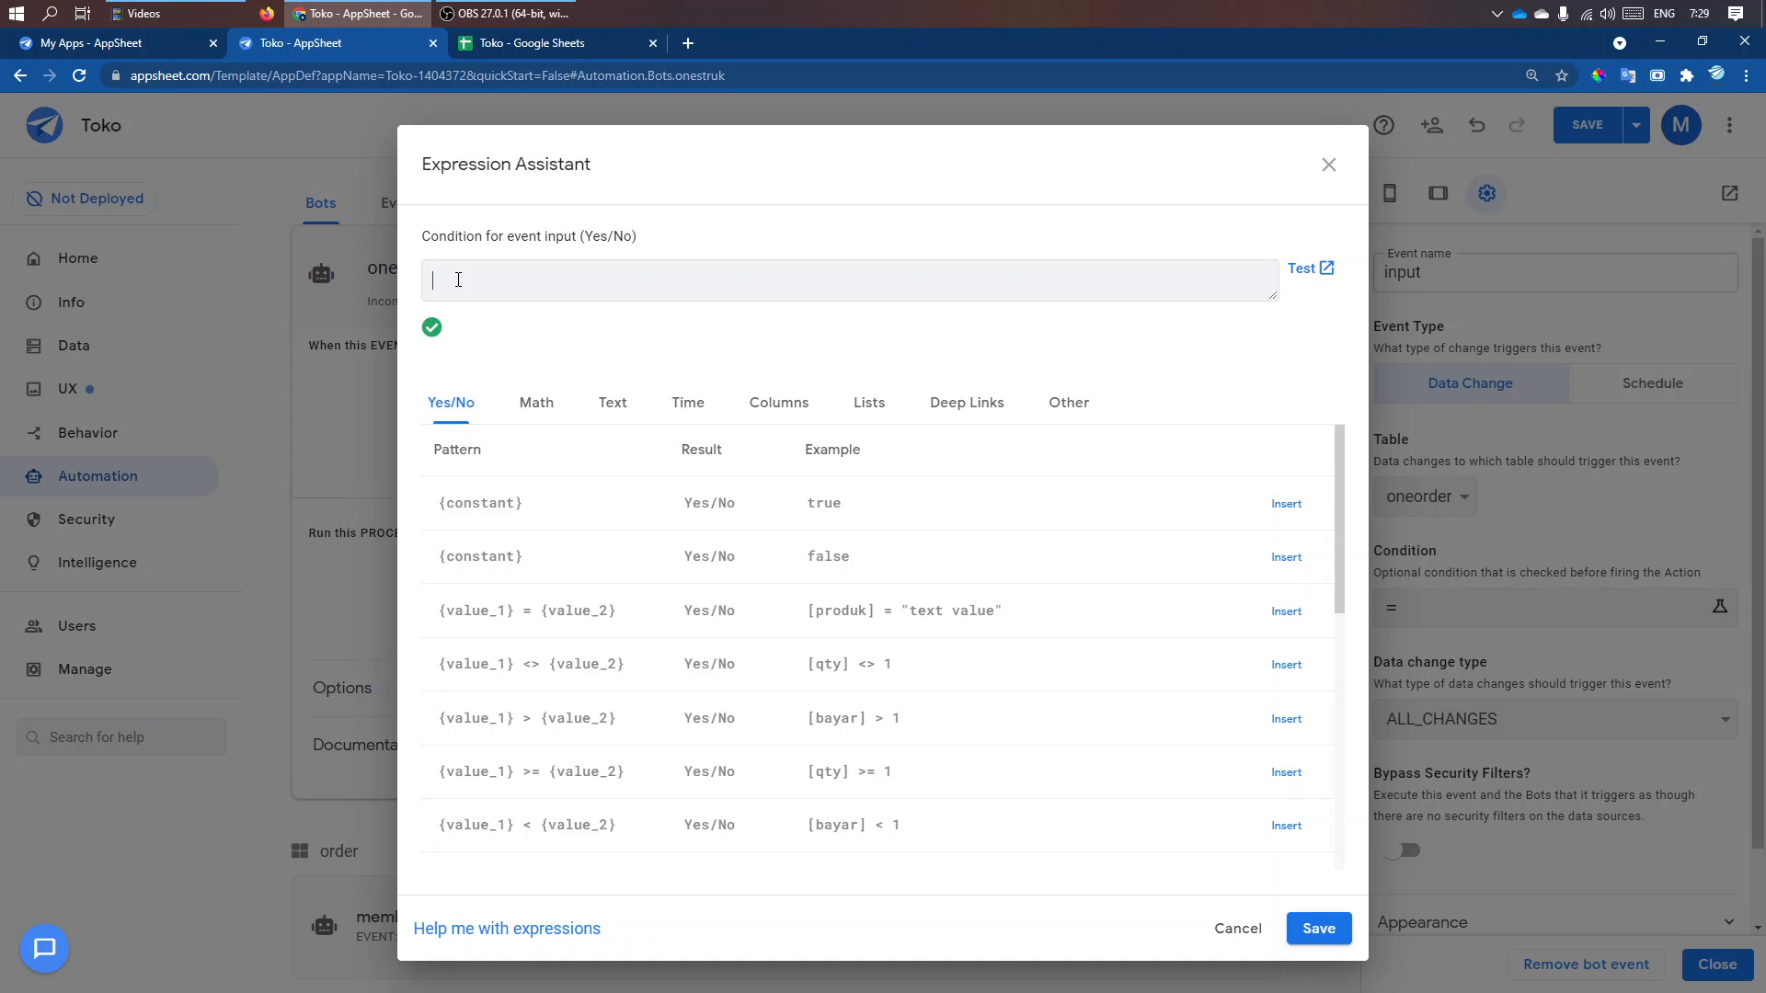
type("true")
left_click(1317, 930)
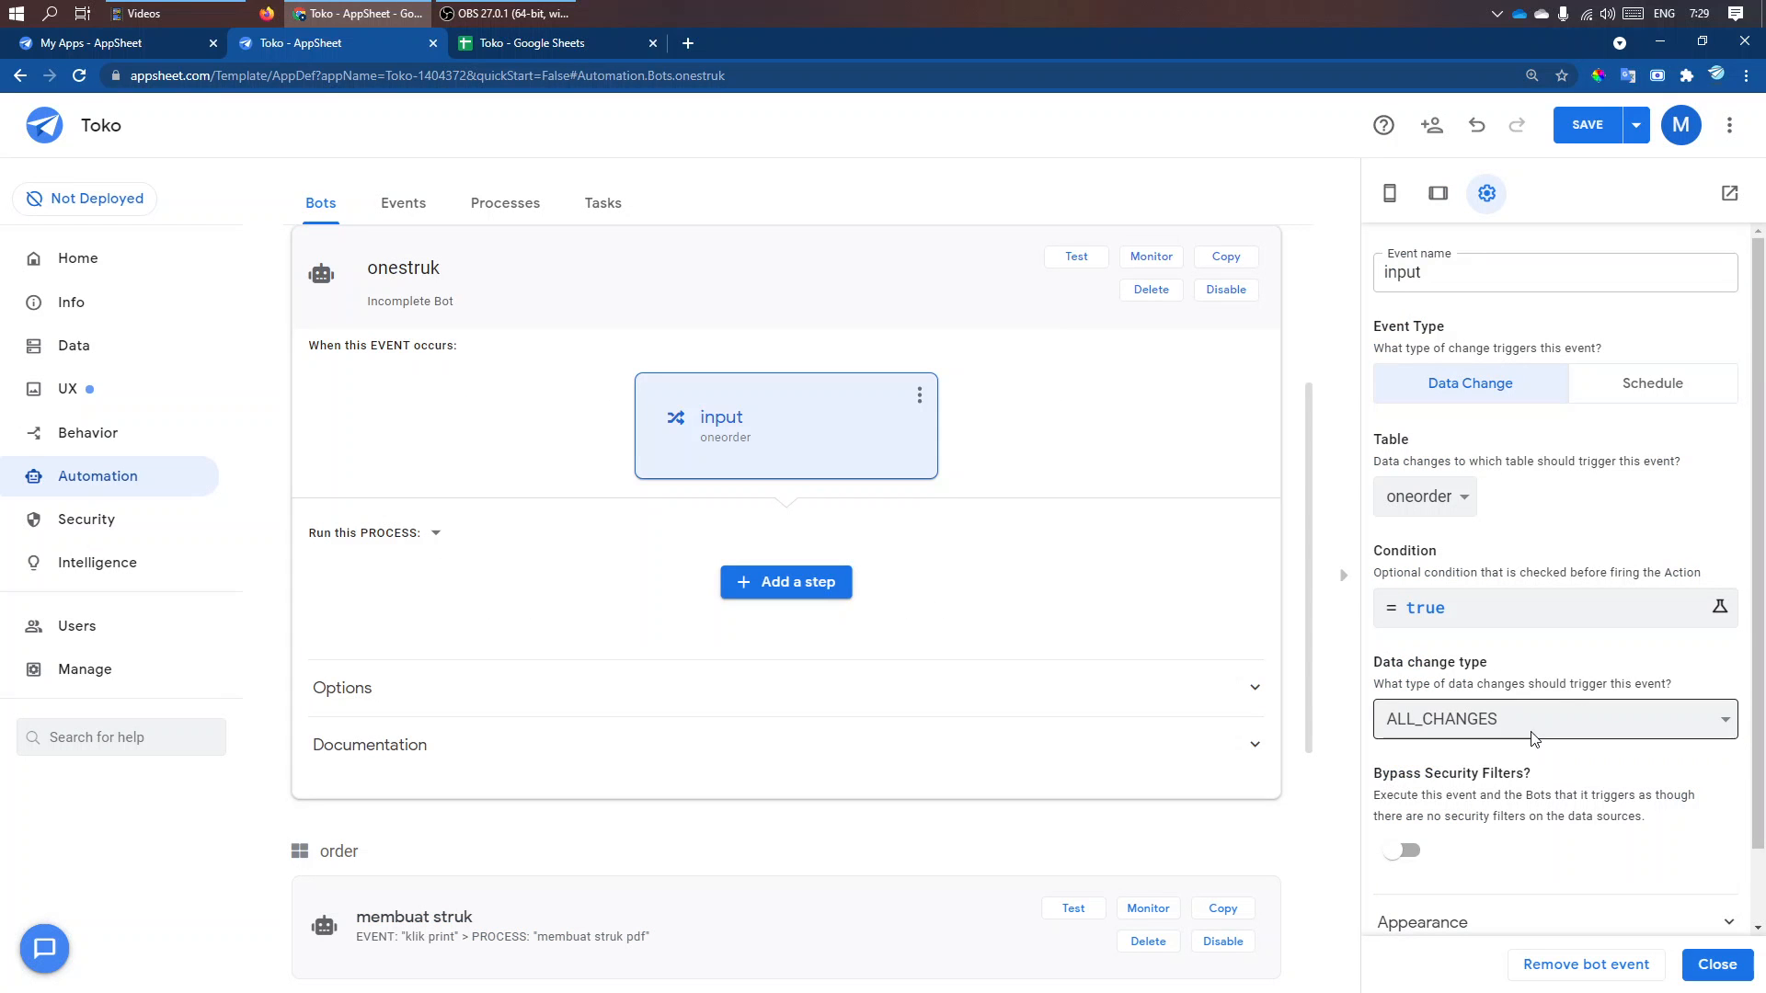
left_click(1506, 726)
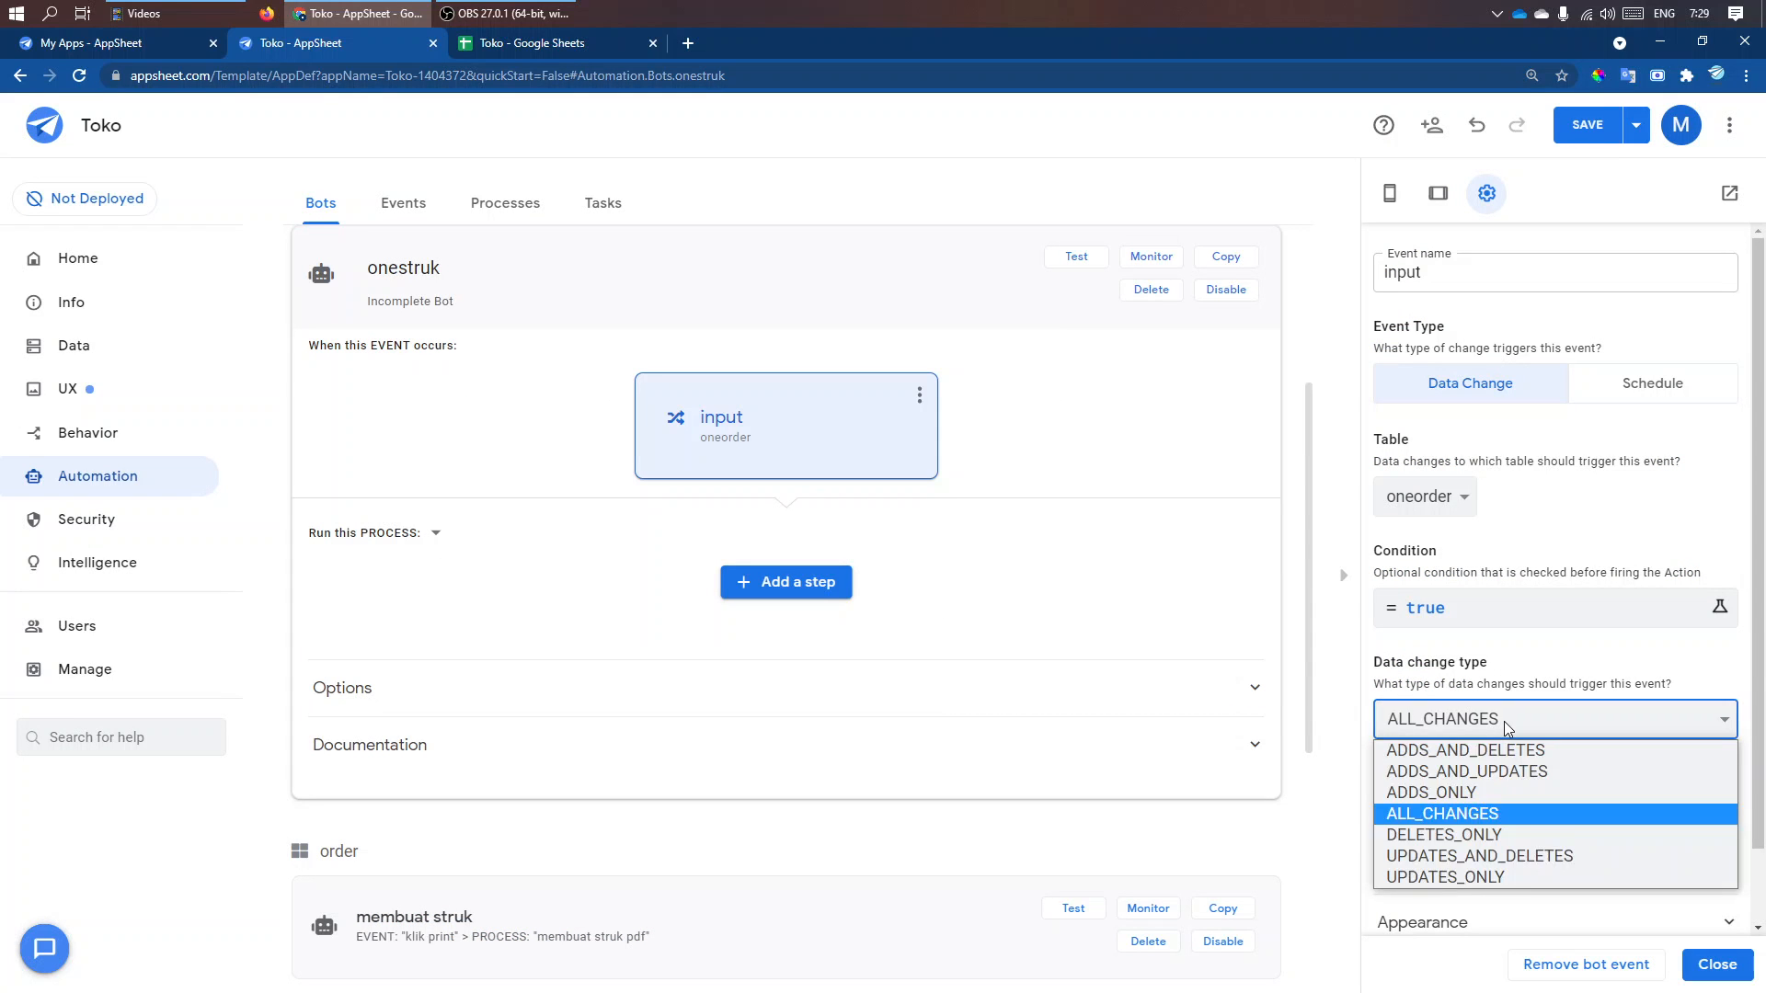
left_click(1506, 773)
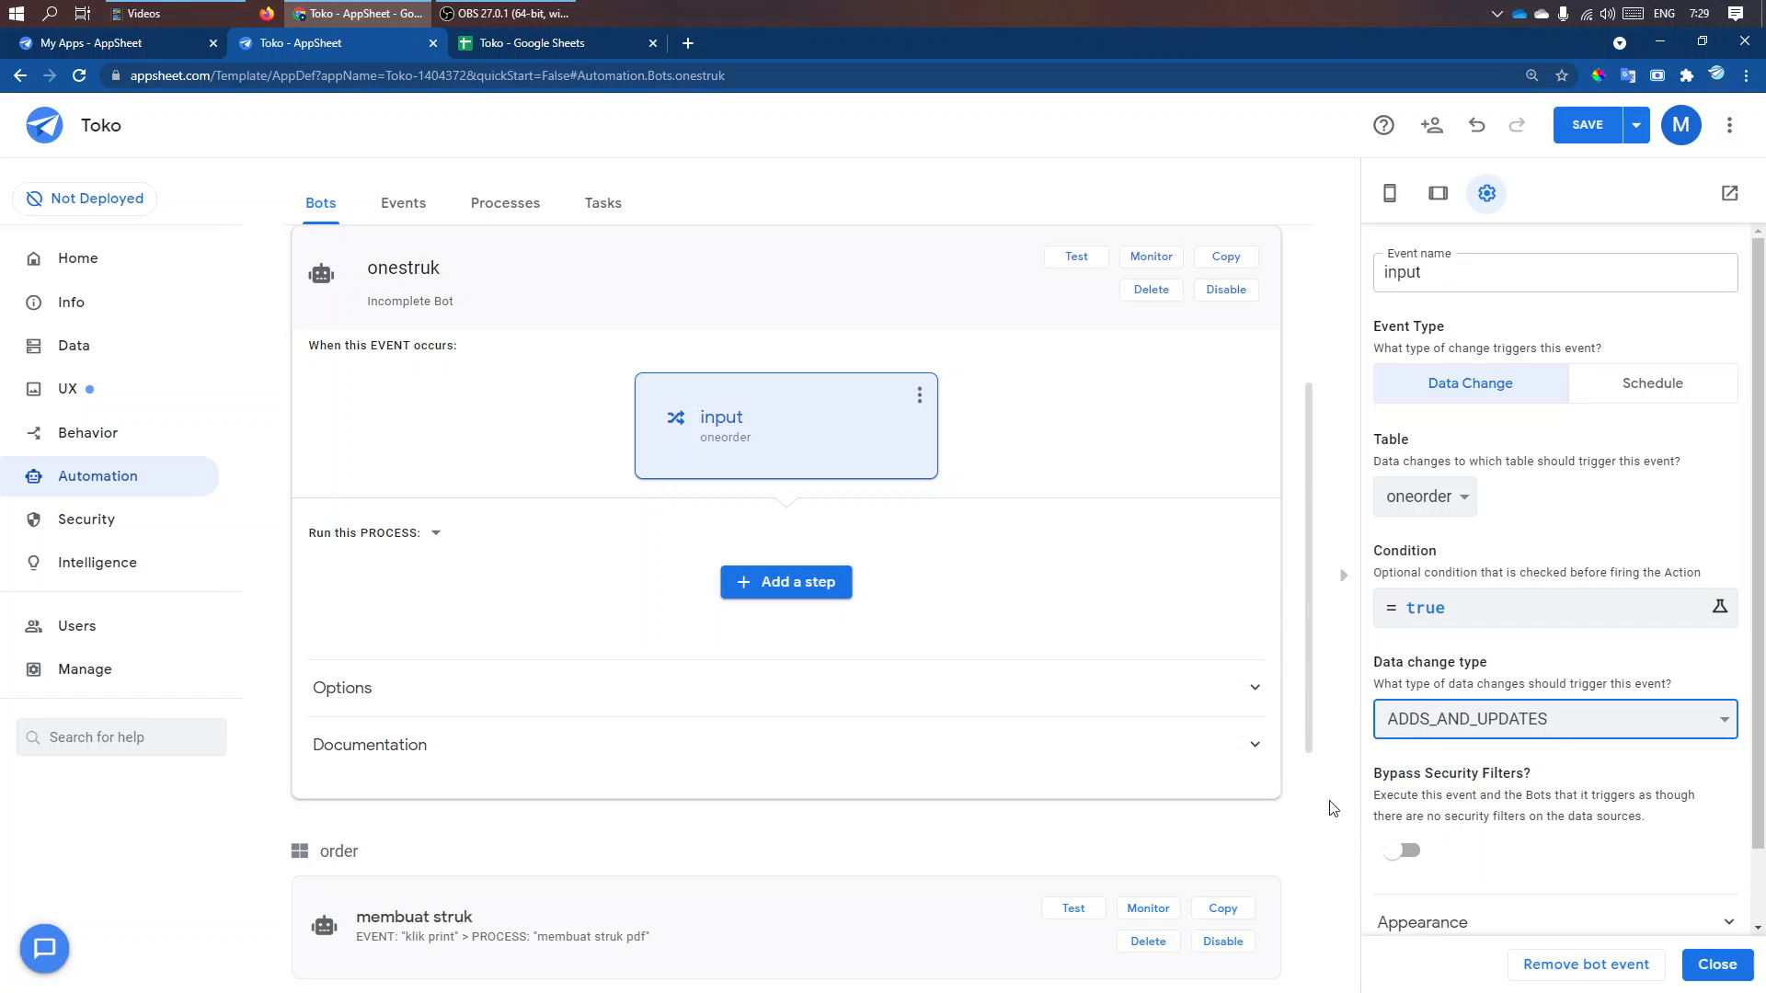
left_click(1070, 577)
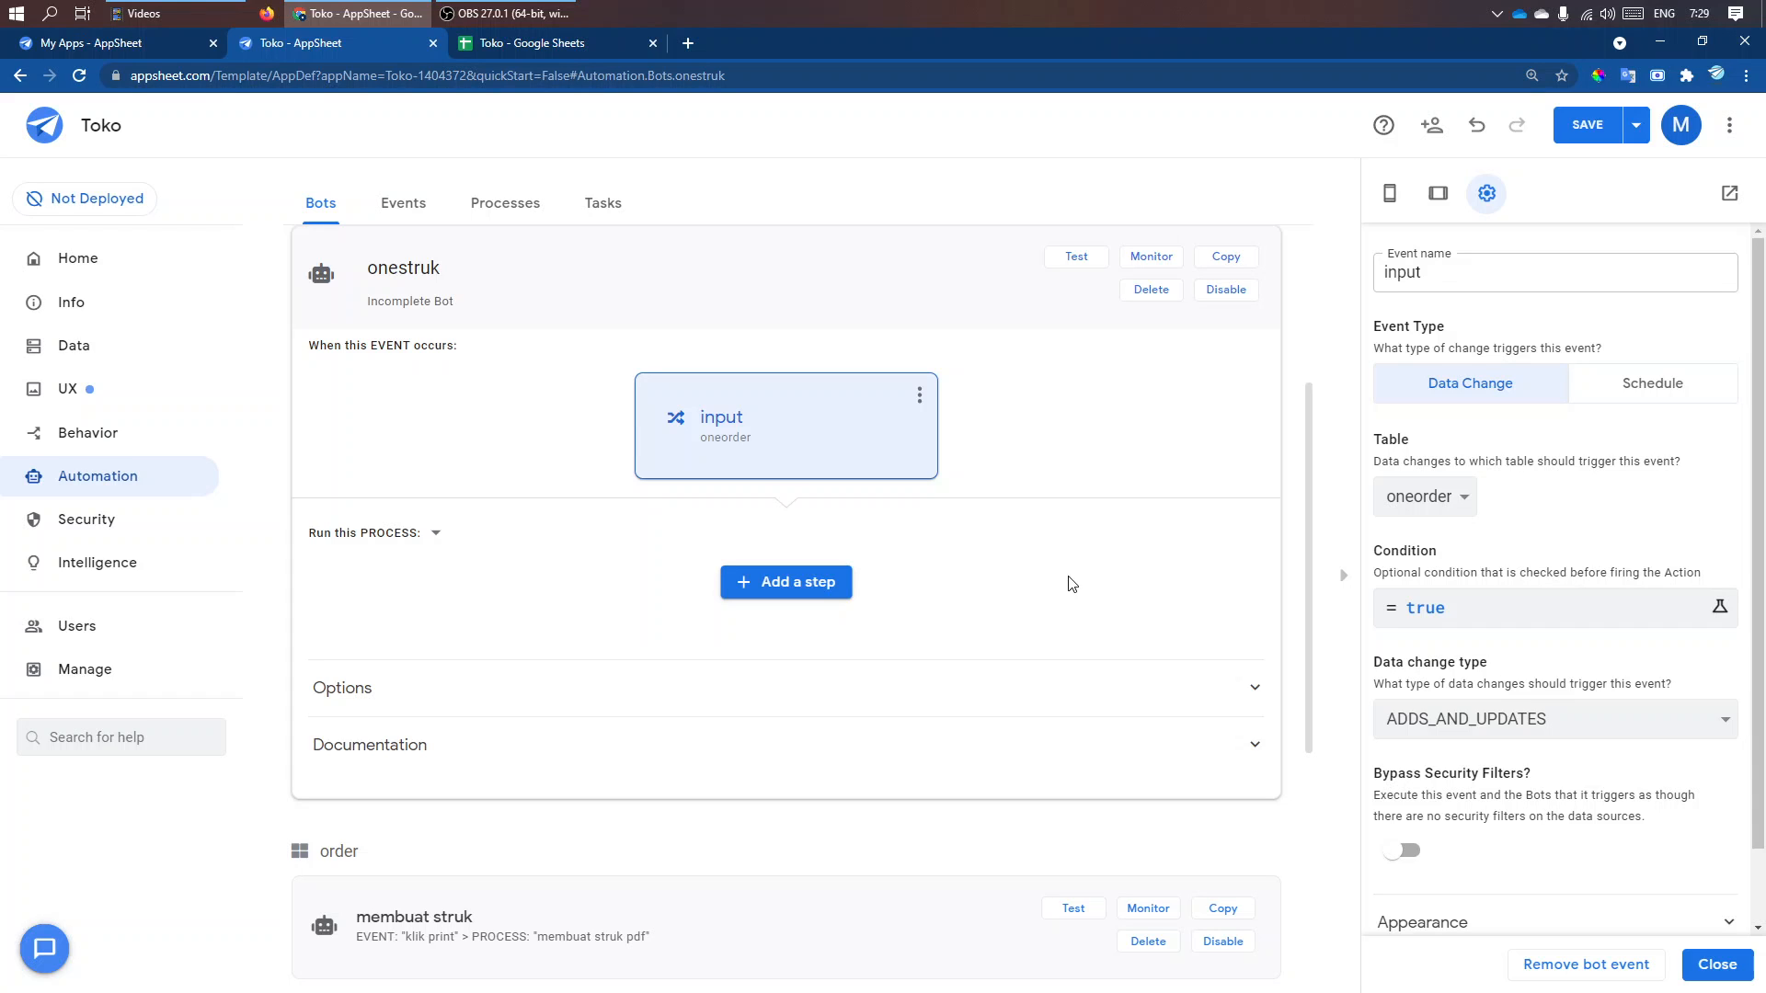
- Add a custom step to the bot's process, and rename the process as onestruk
left_click(797, 594)
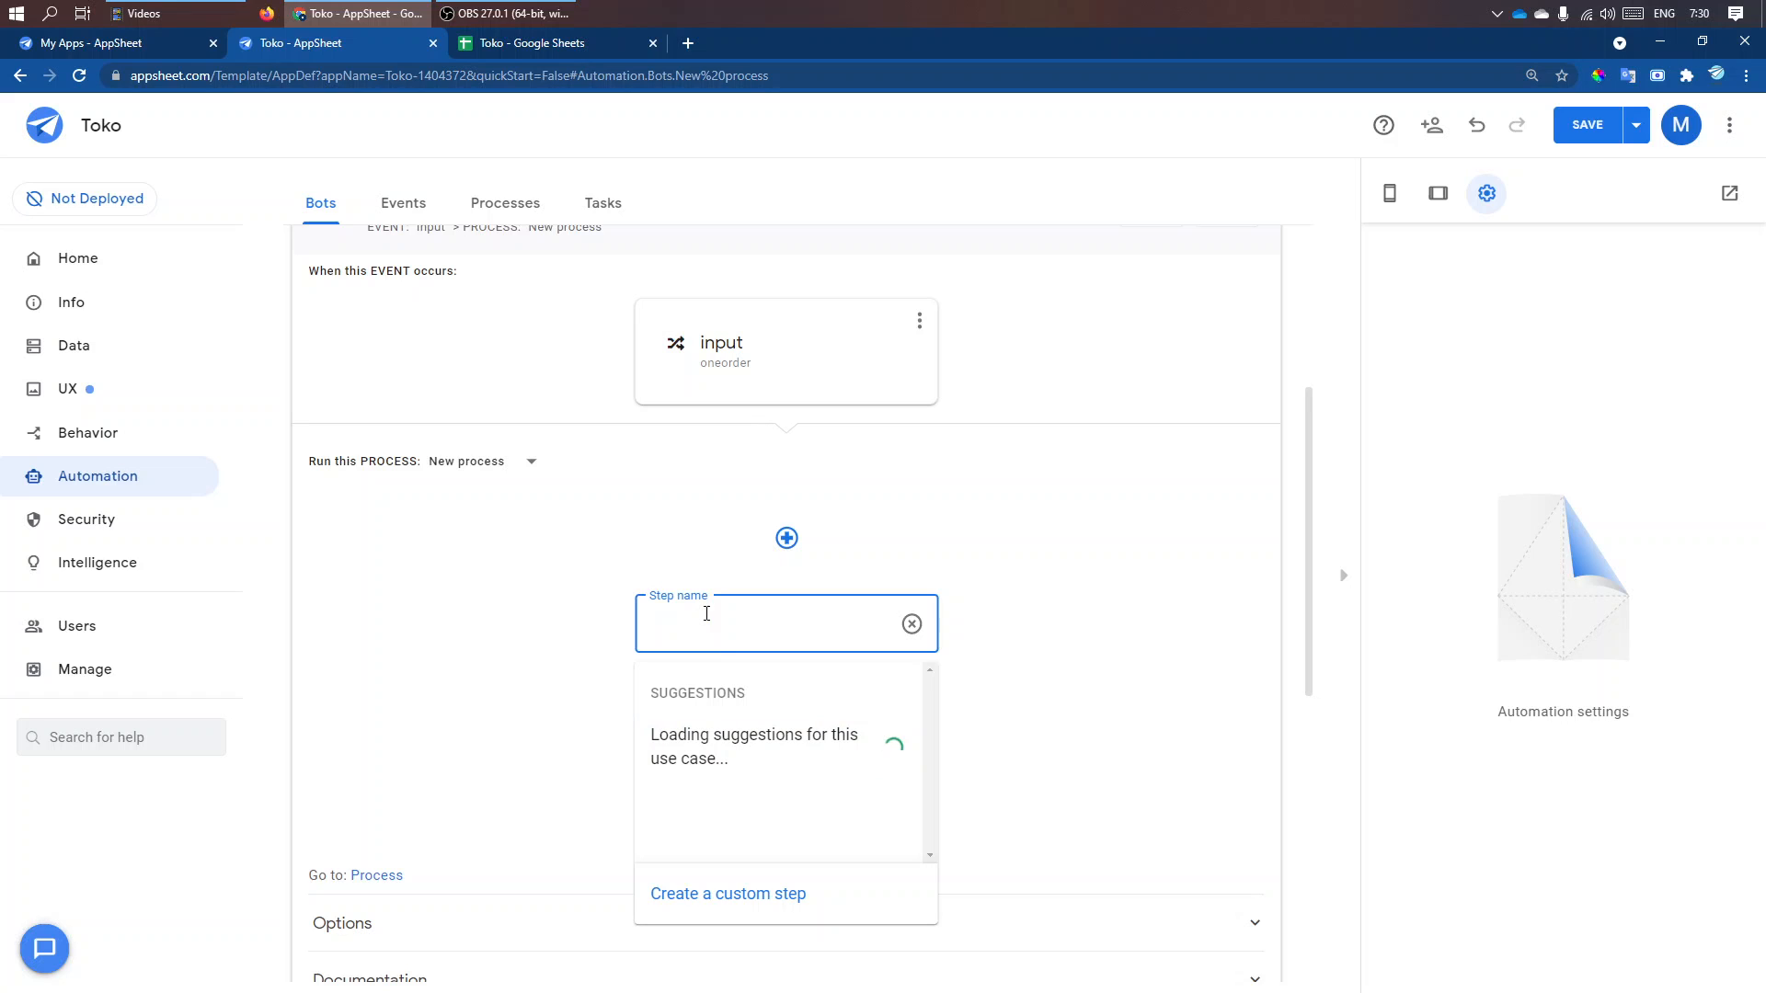
left_click(722, 900)
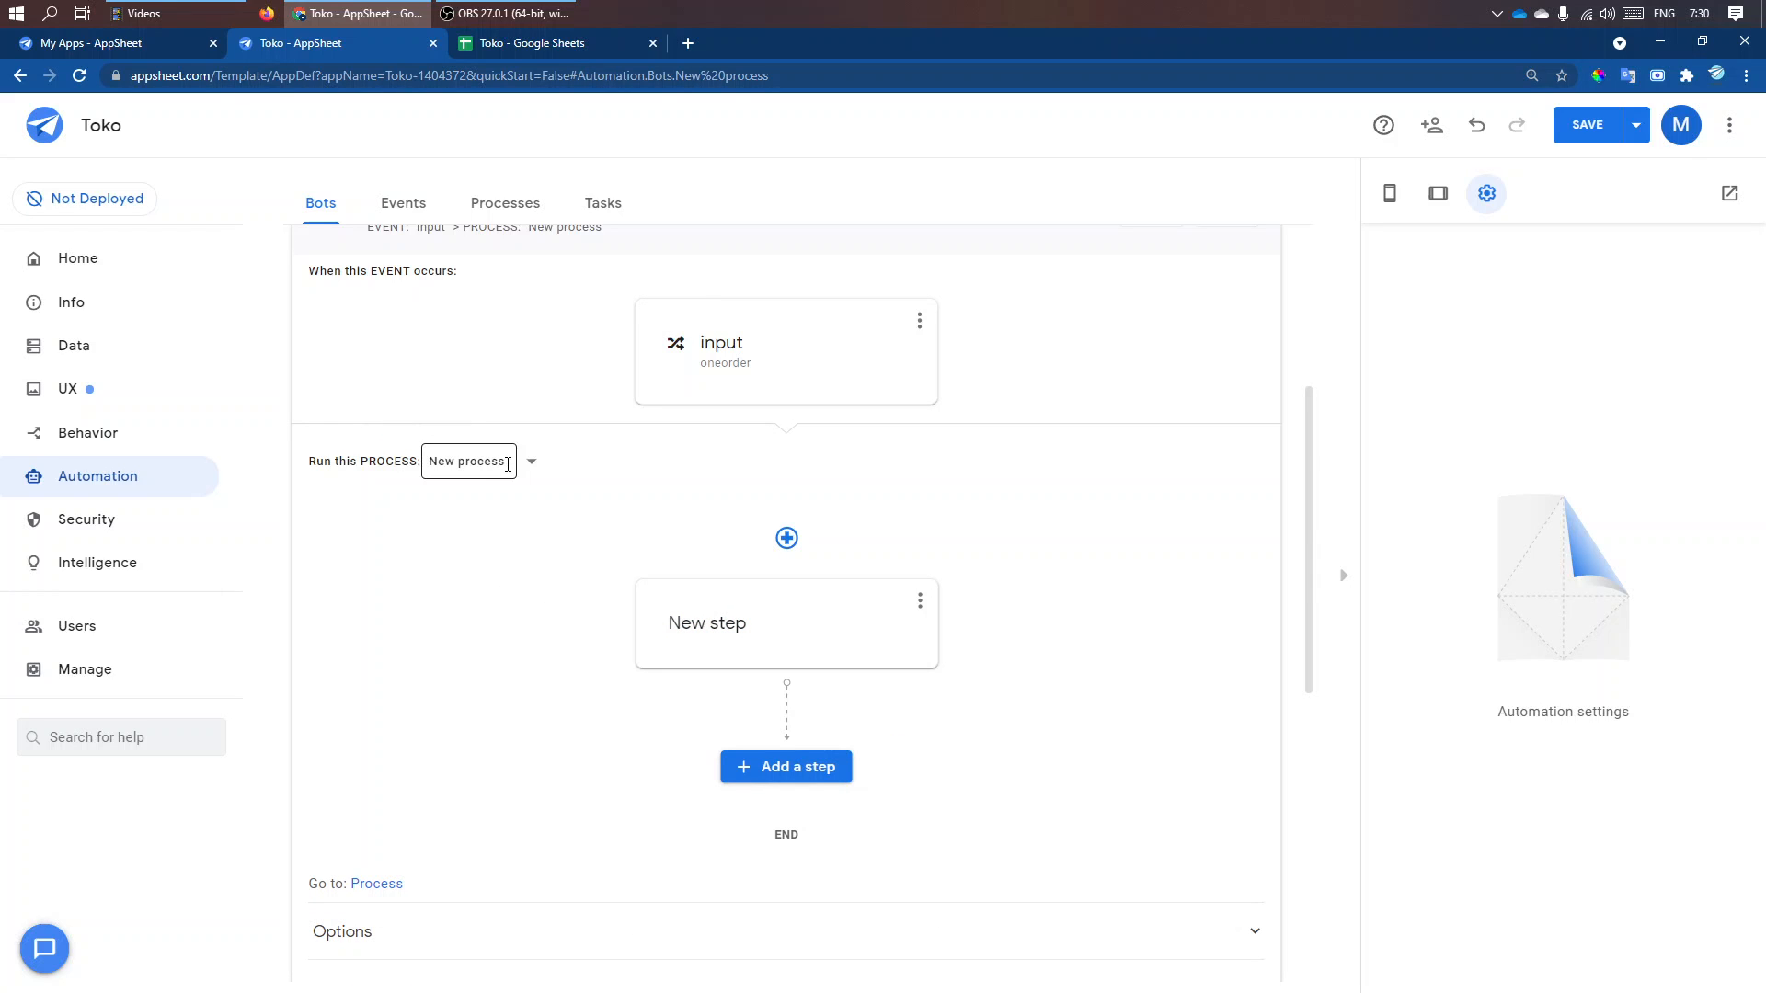
left_click_drag(508, 464, 423, 457)
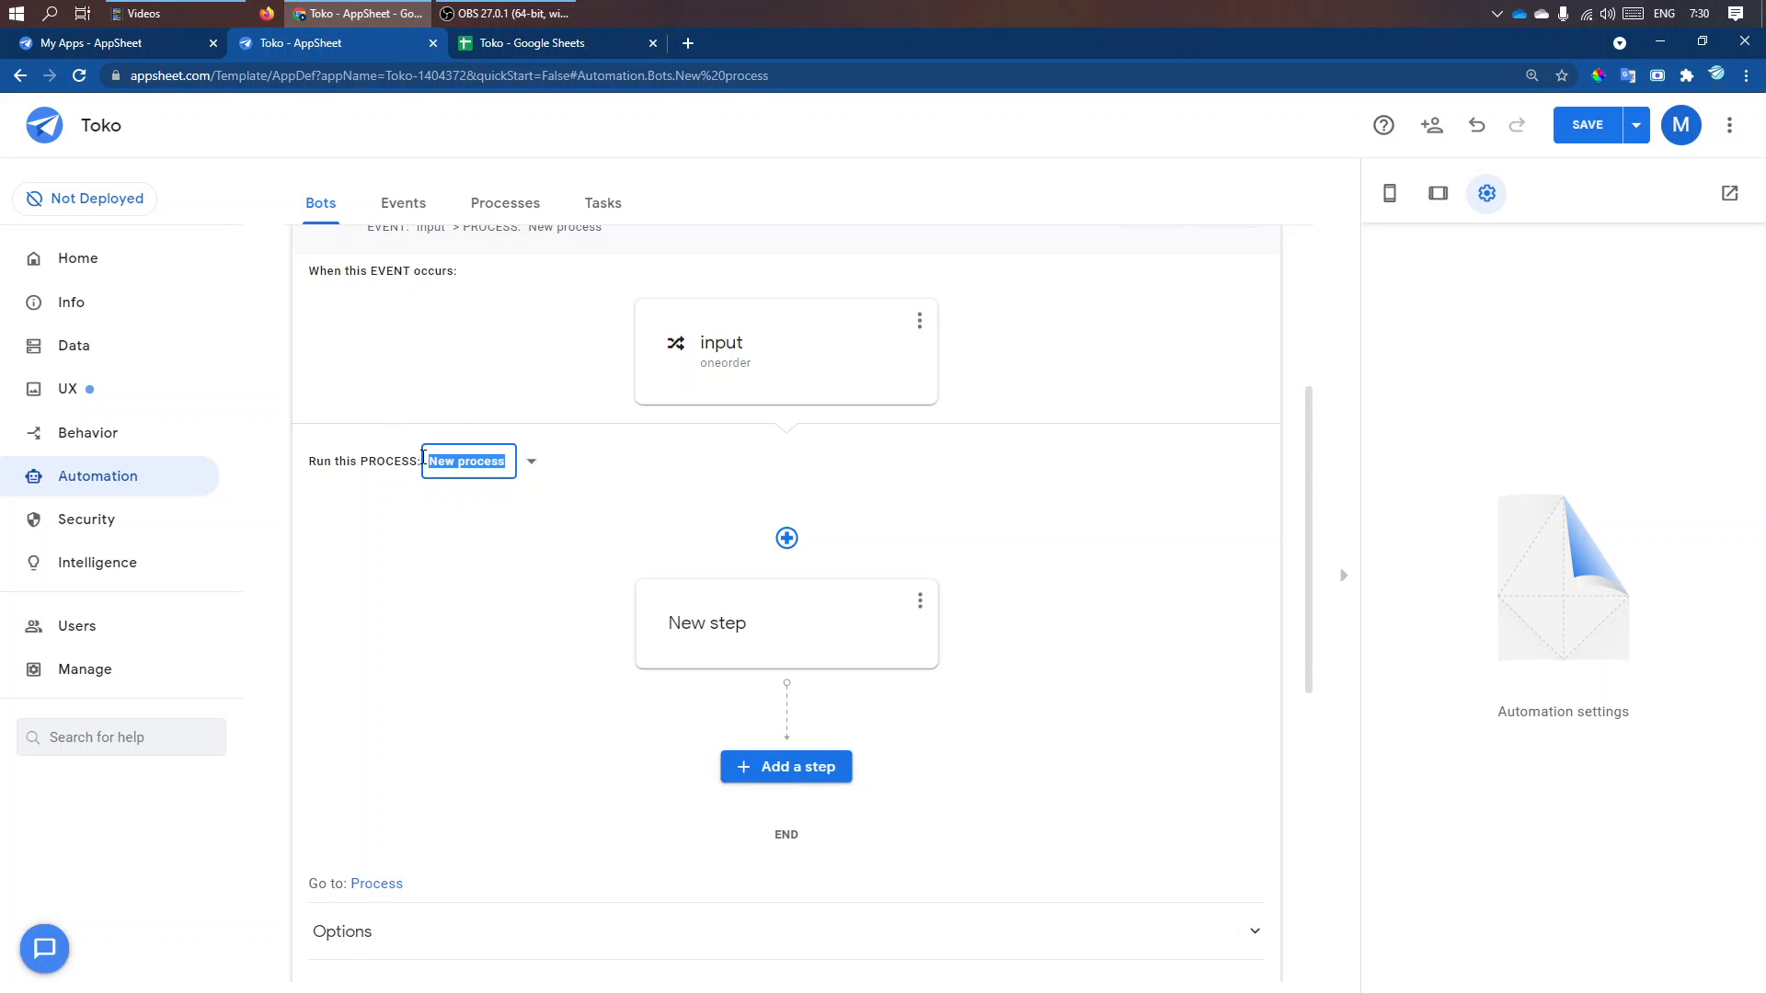
type("o")
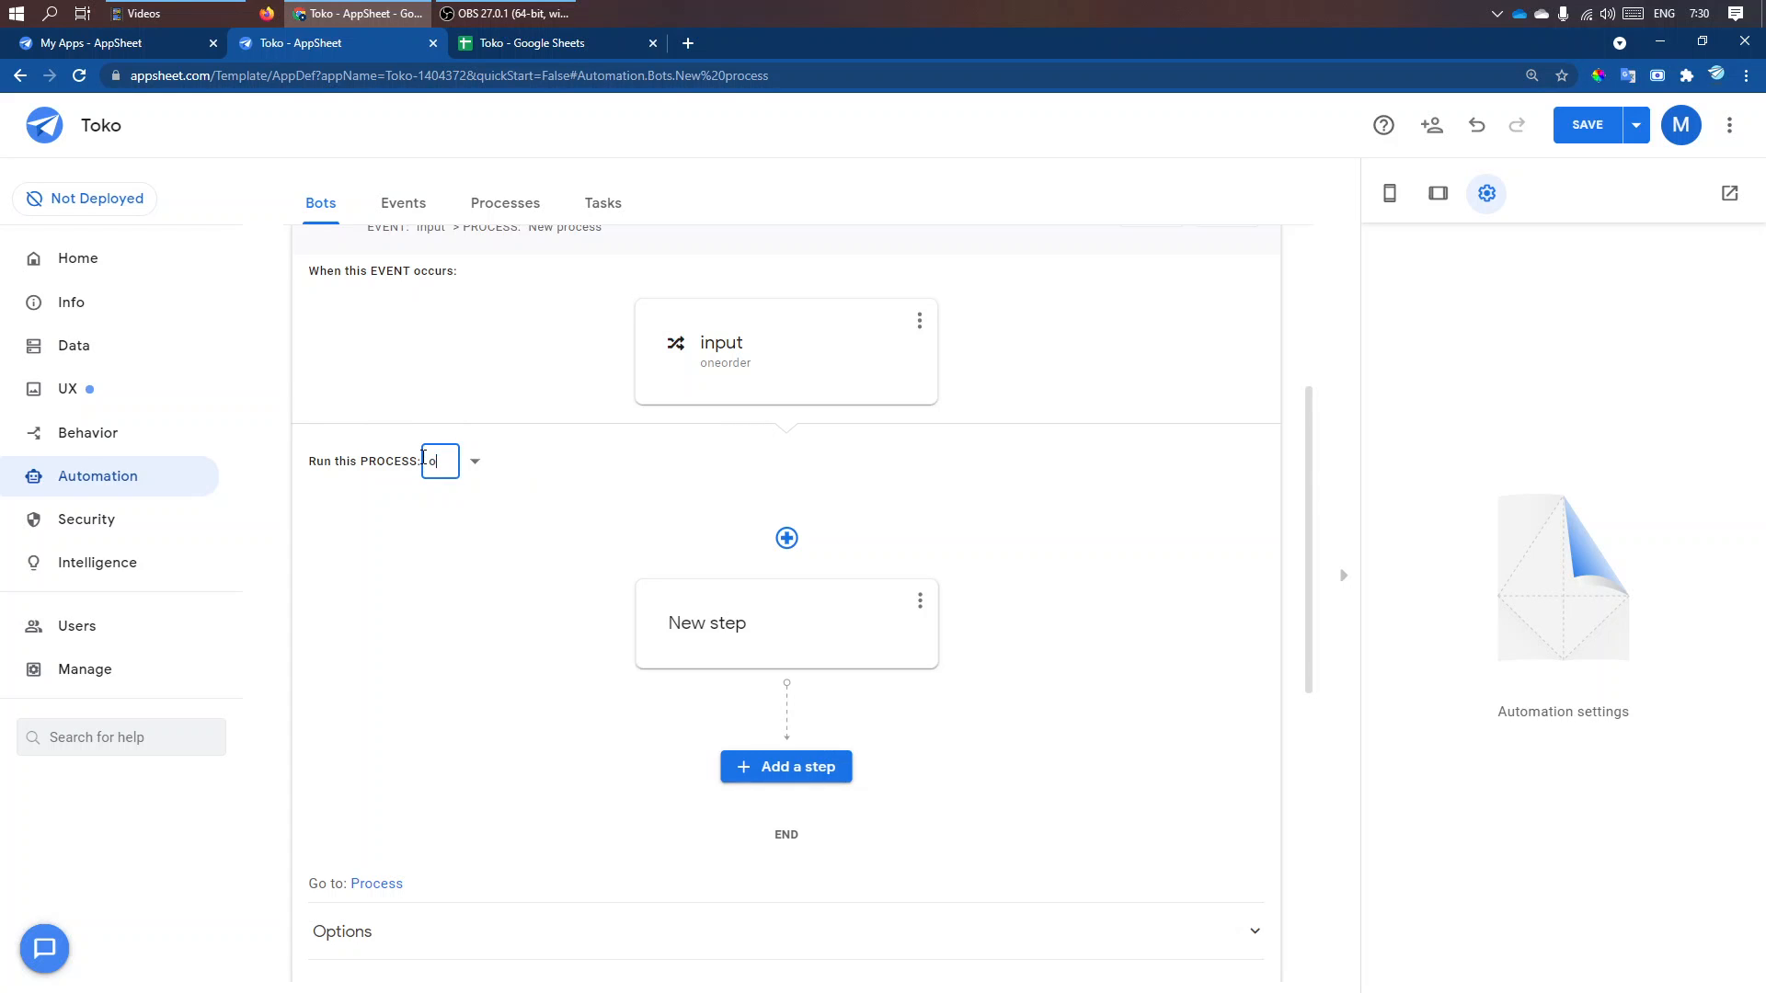
type("nestruk")
key("Return")
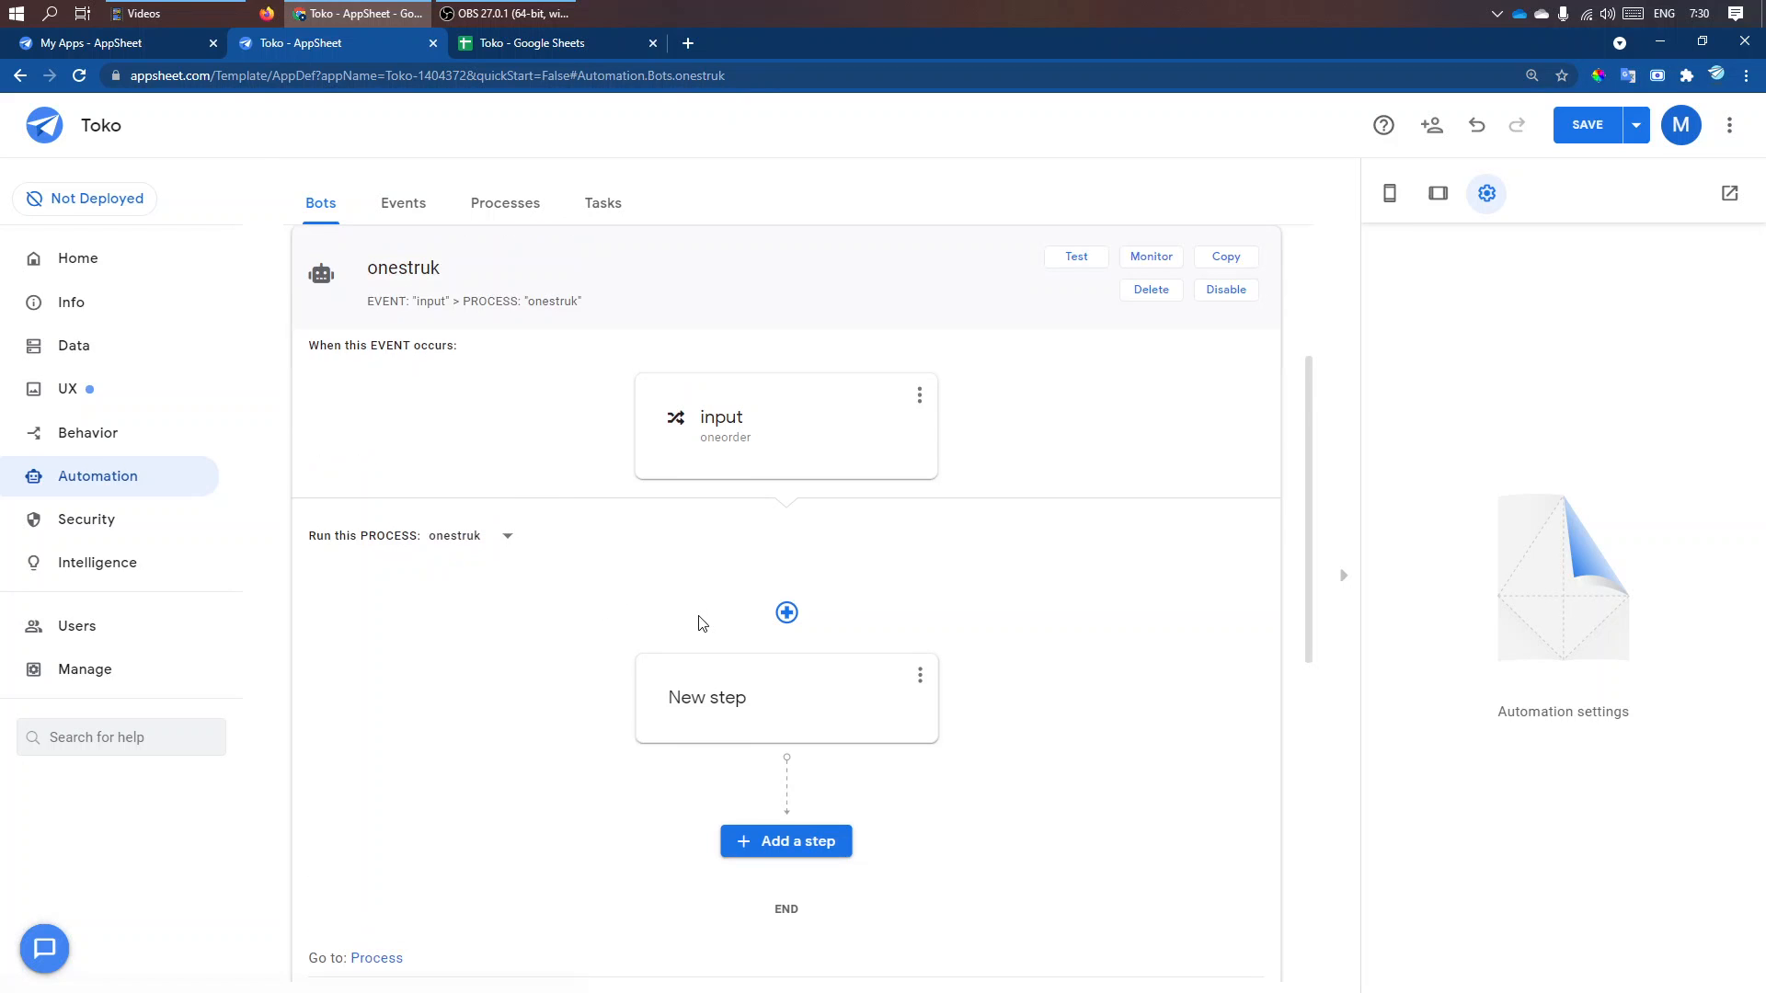
- Rename the new process step as onestruk pdf
left_click(705, 708)
triple_click(1495, 267)
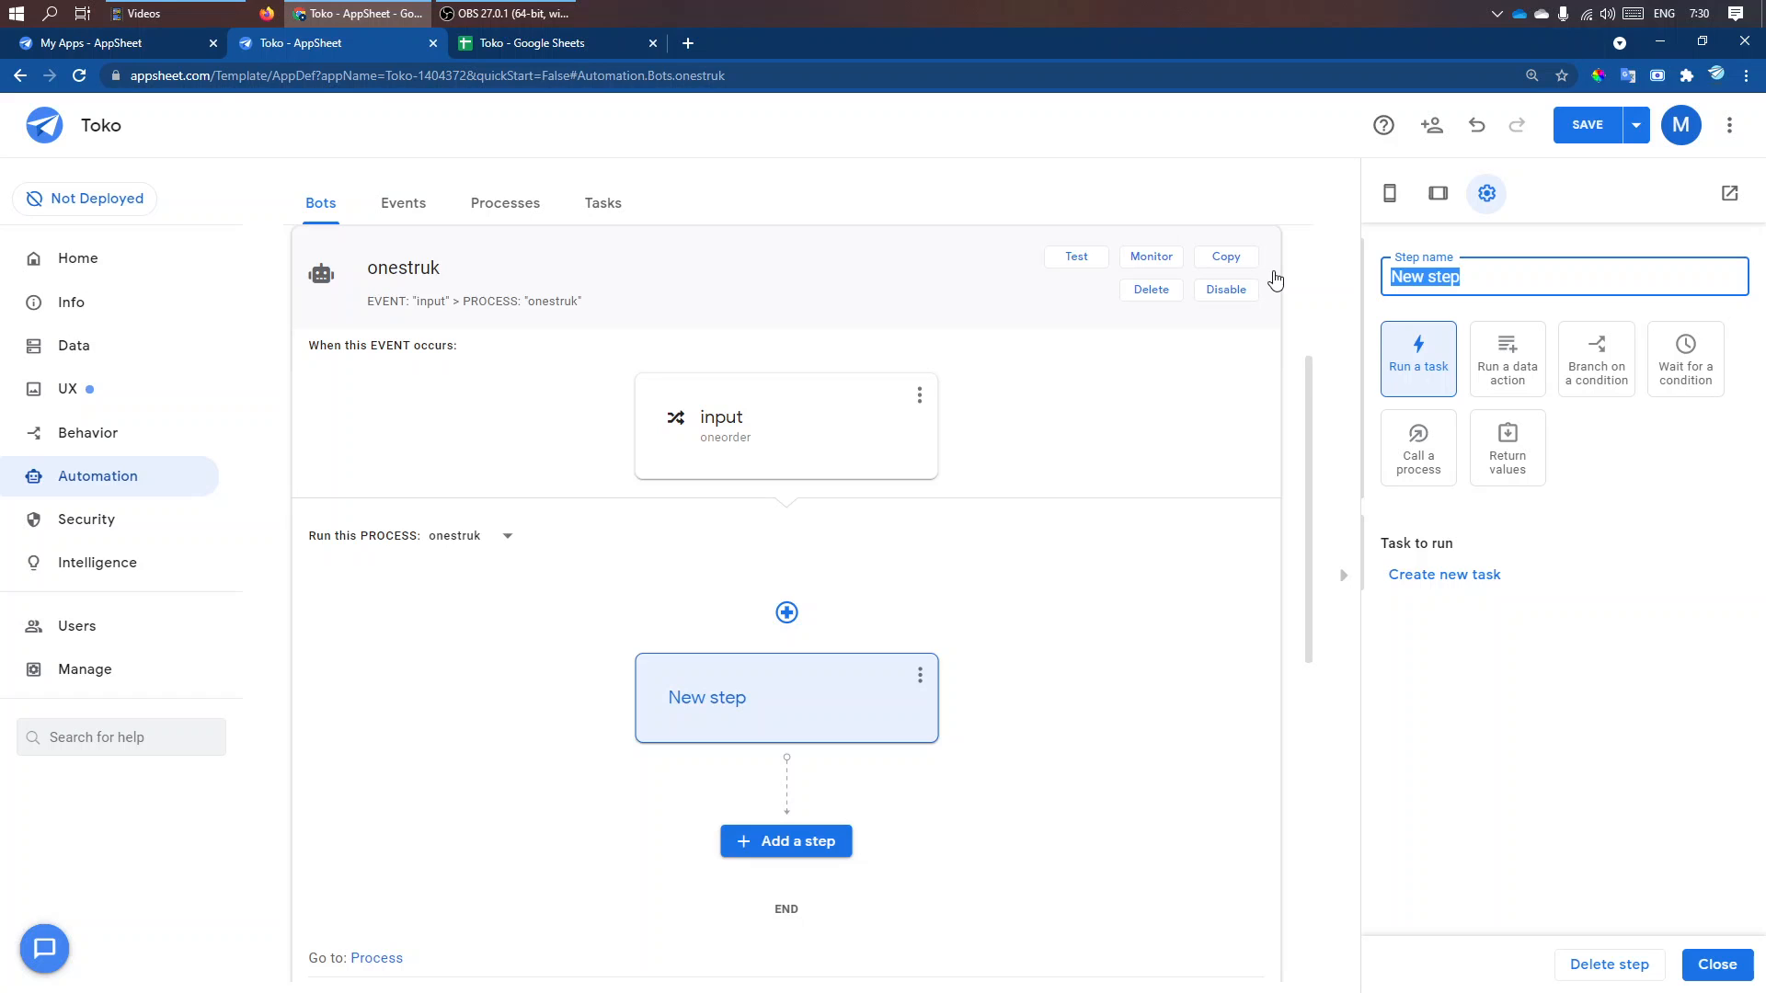
type("onestruk pdf")
left_click(1661, 485)
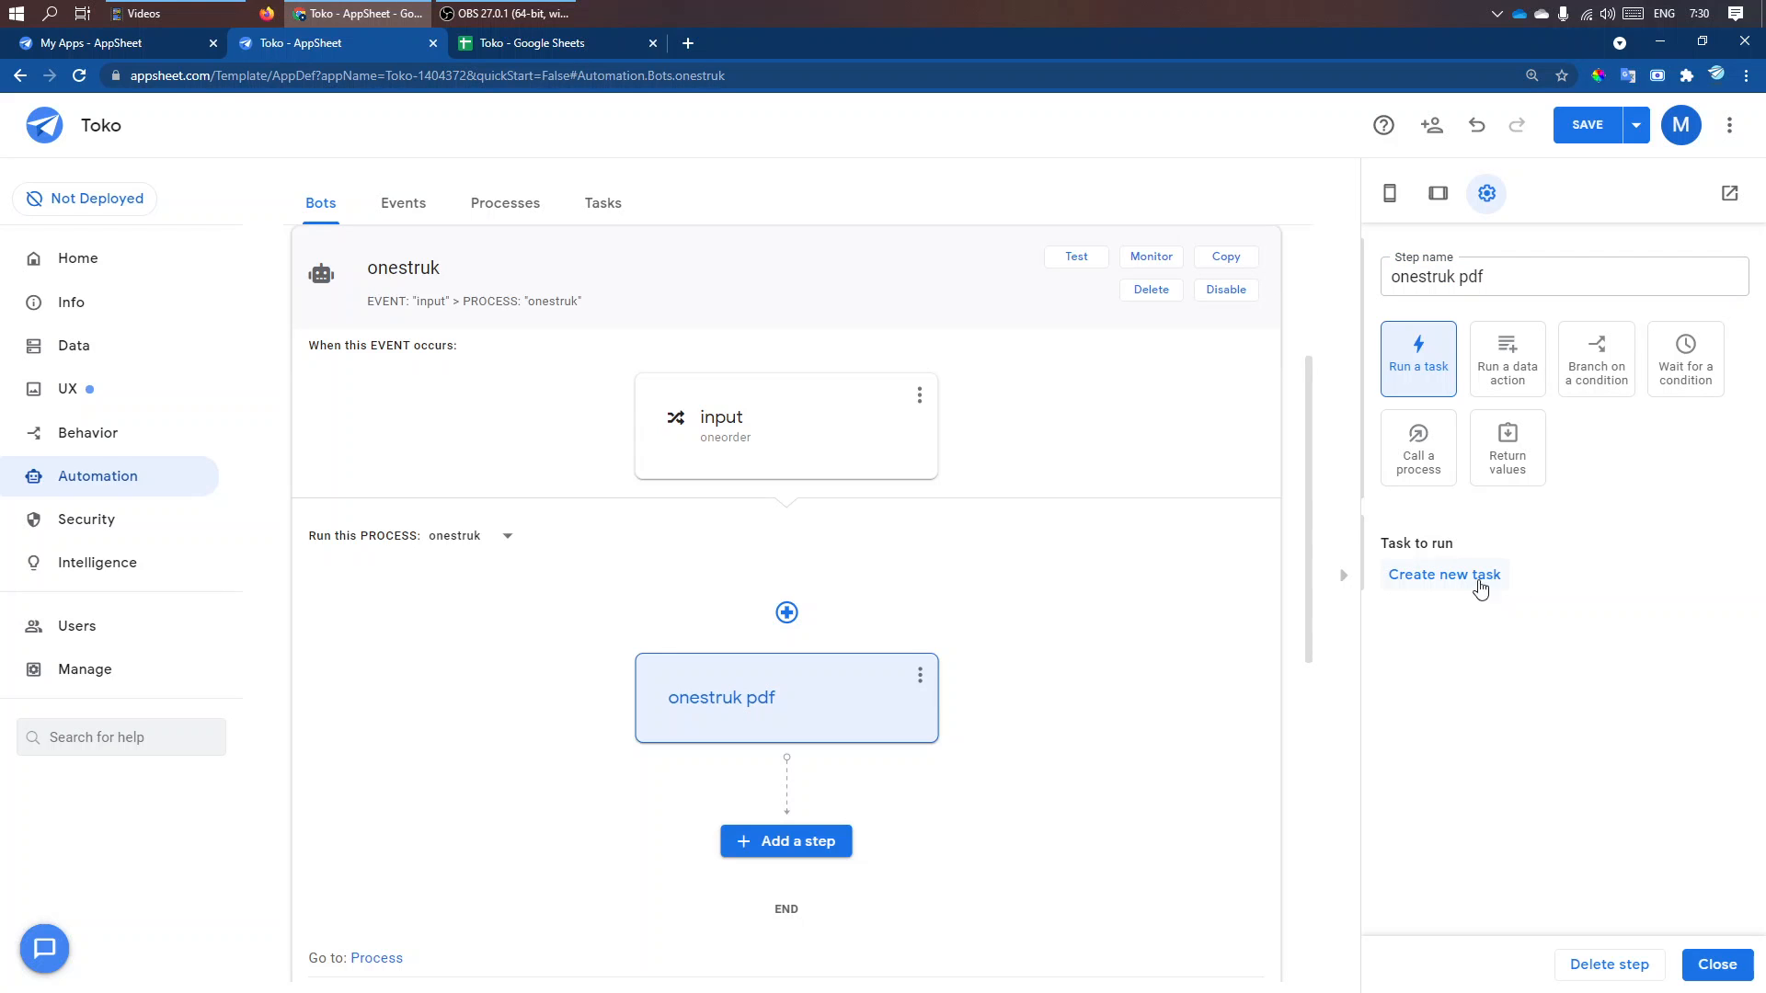
- Create a new task for the onestruk pdf step that creates a new file, and name it onestruk
left_click(1447, 576)
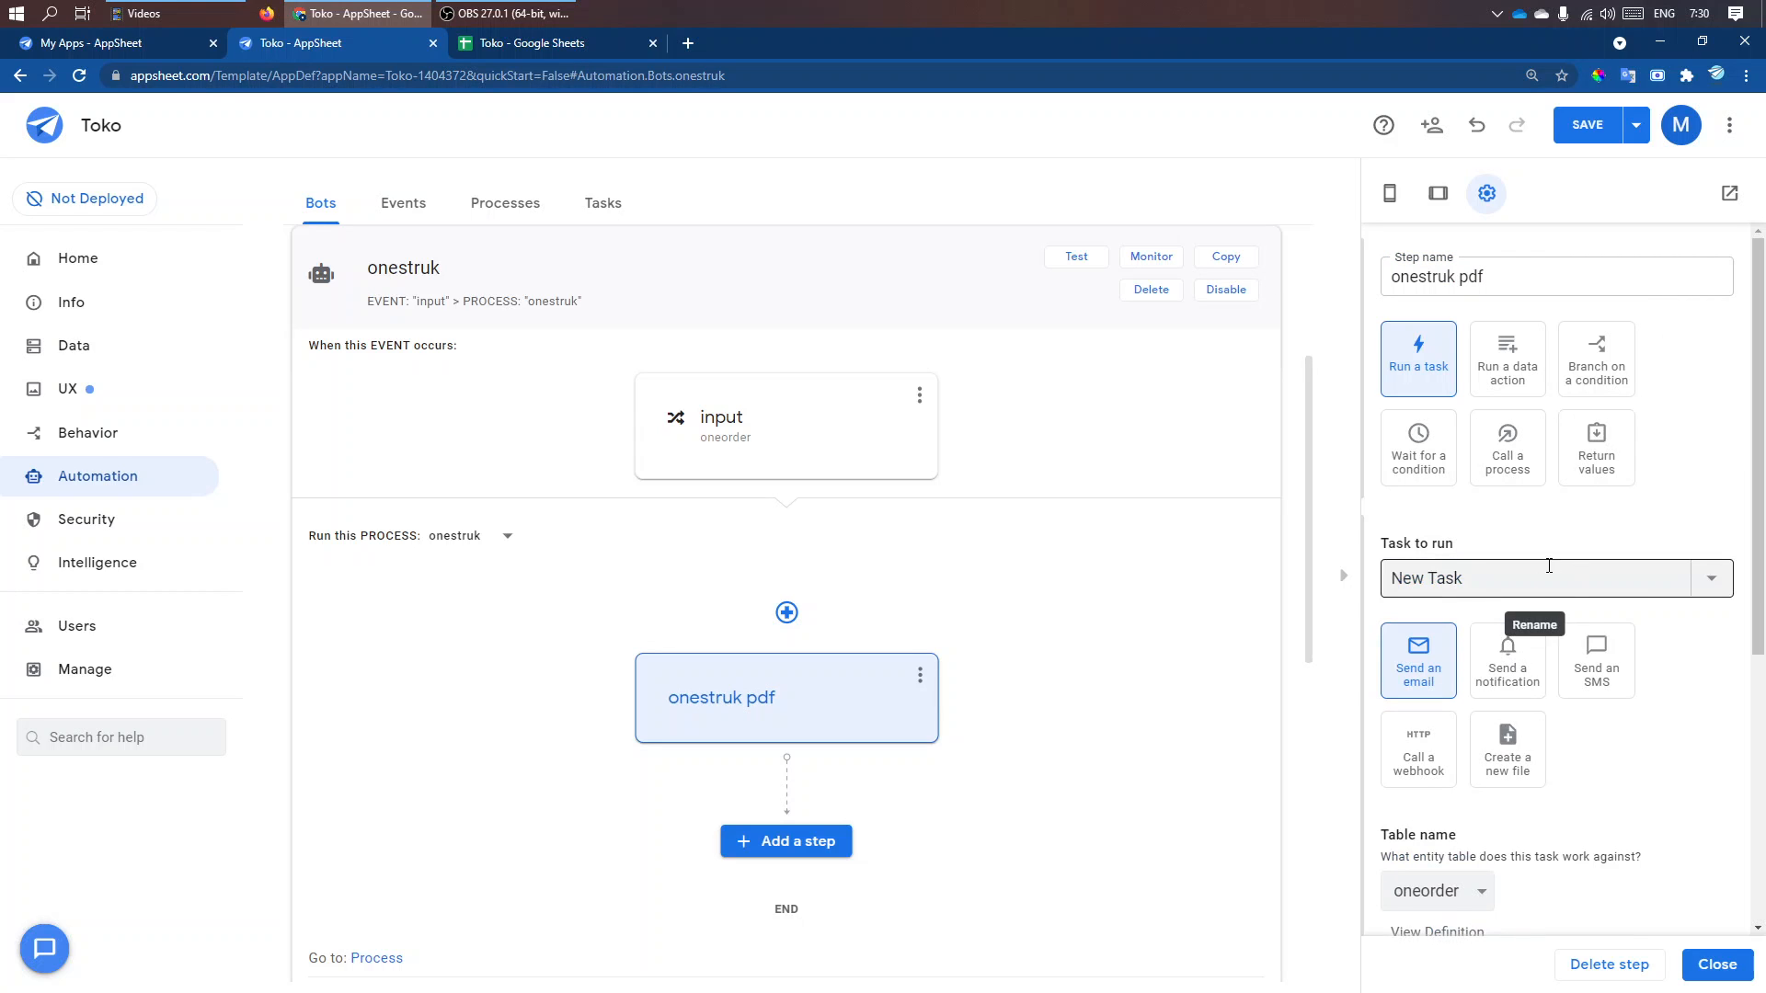
left_click(1507, 741)
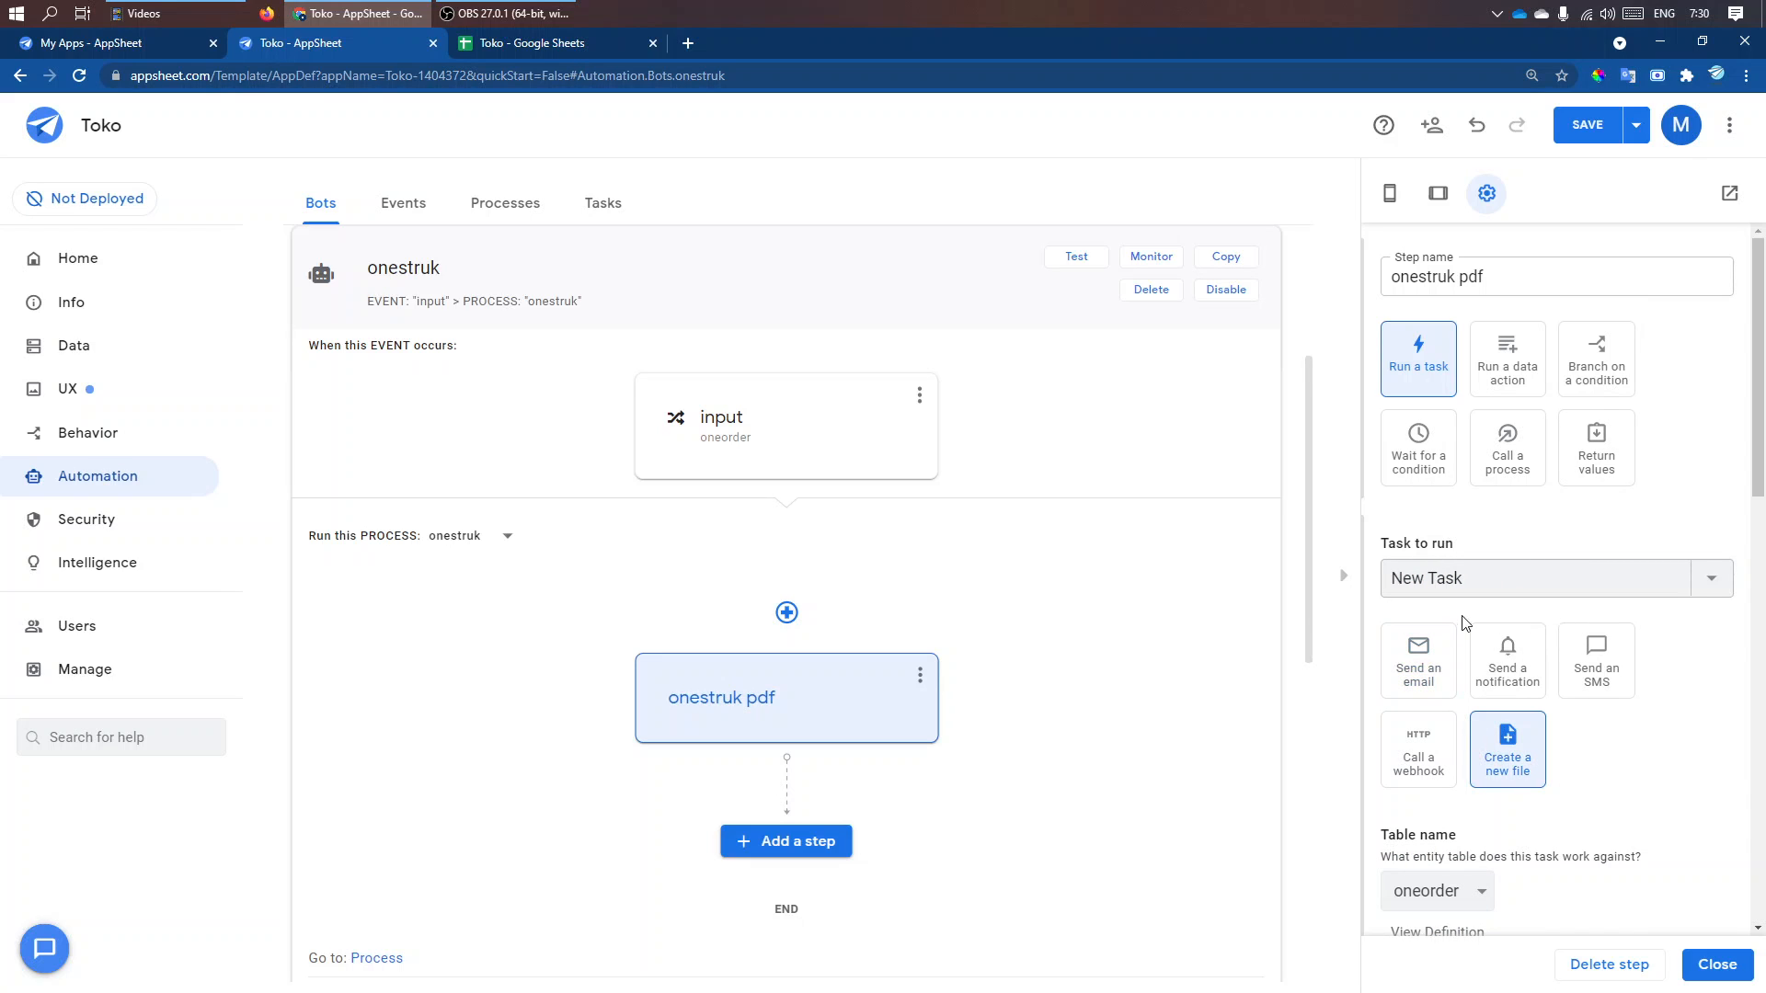
left_click(1501, 581)
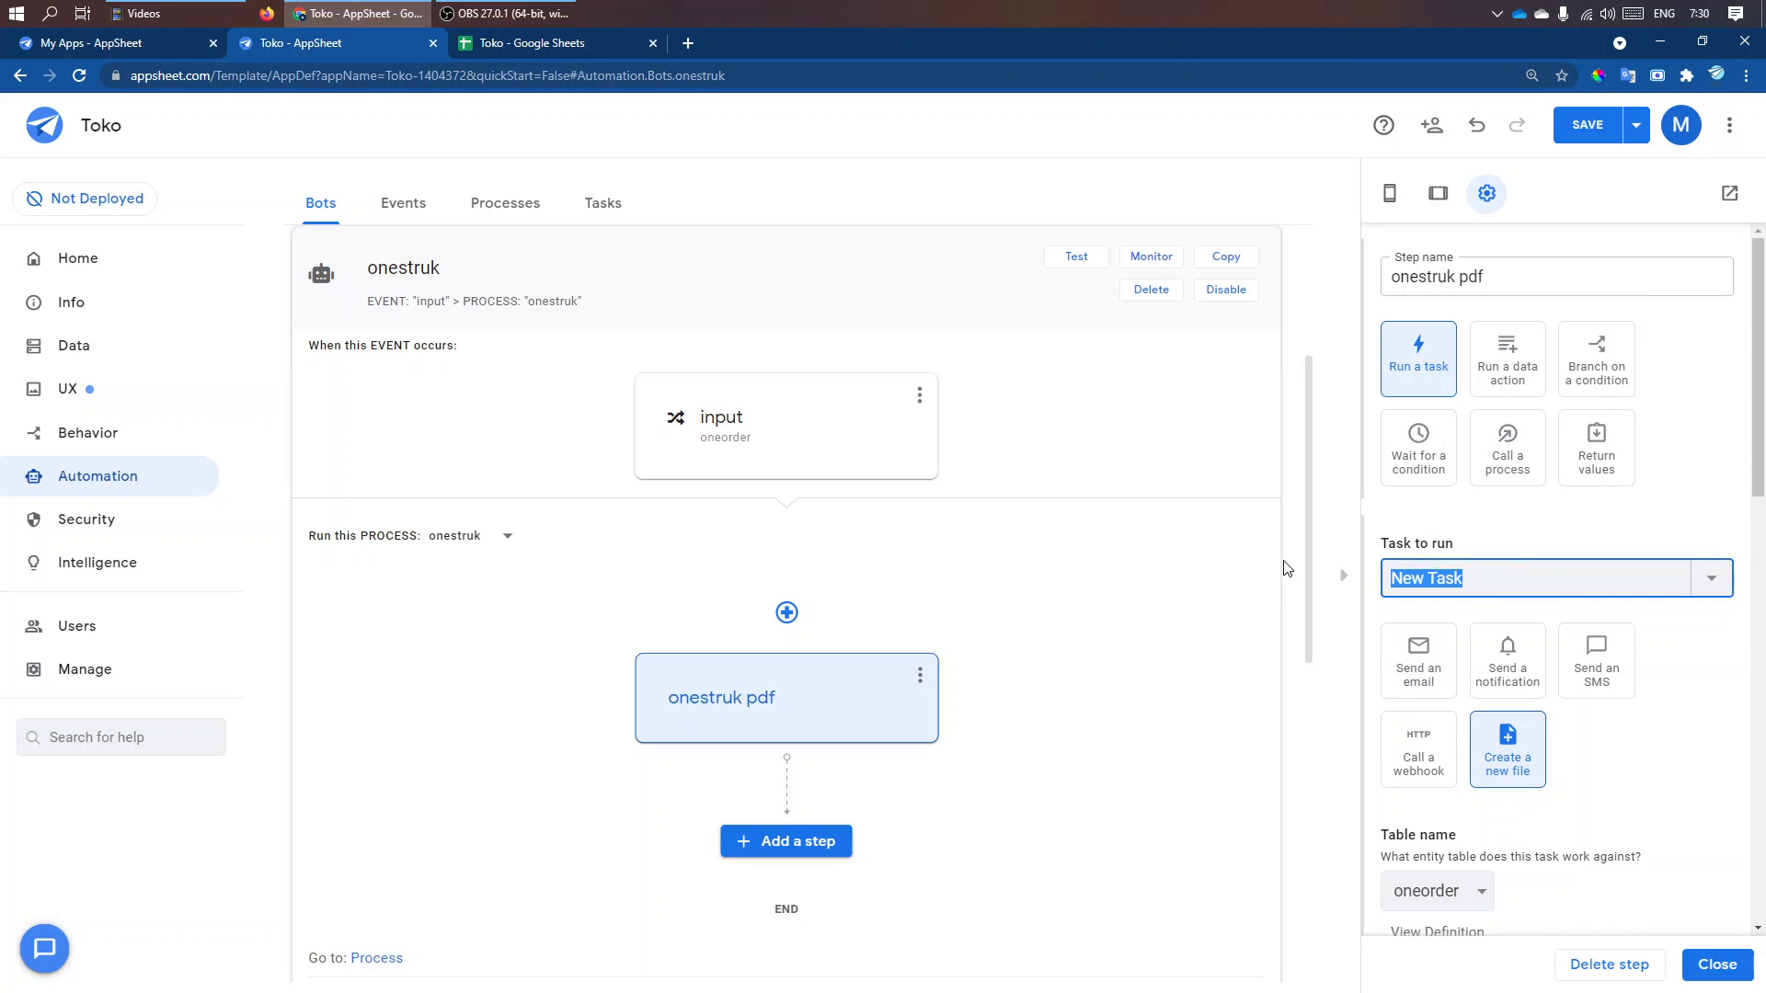
type("onestruk")
- Generate a new template file for the onestruk task's PDF document
scroll(1642, 771, "down", 6)
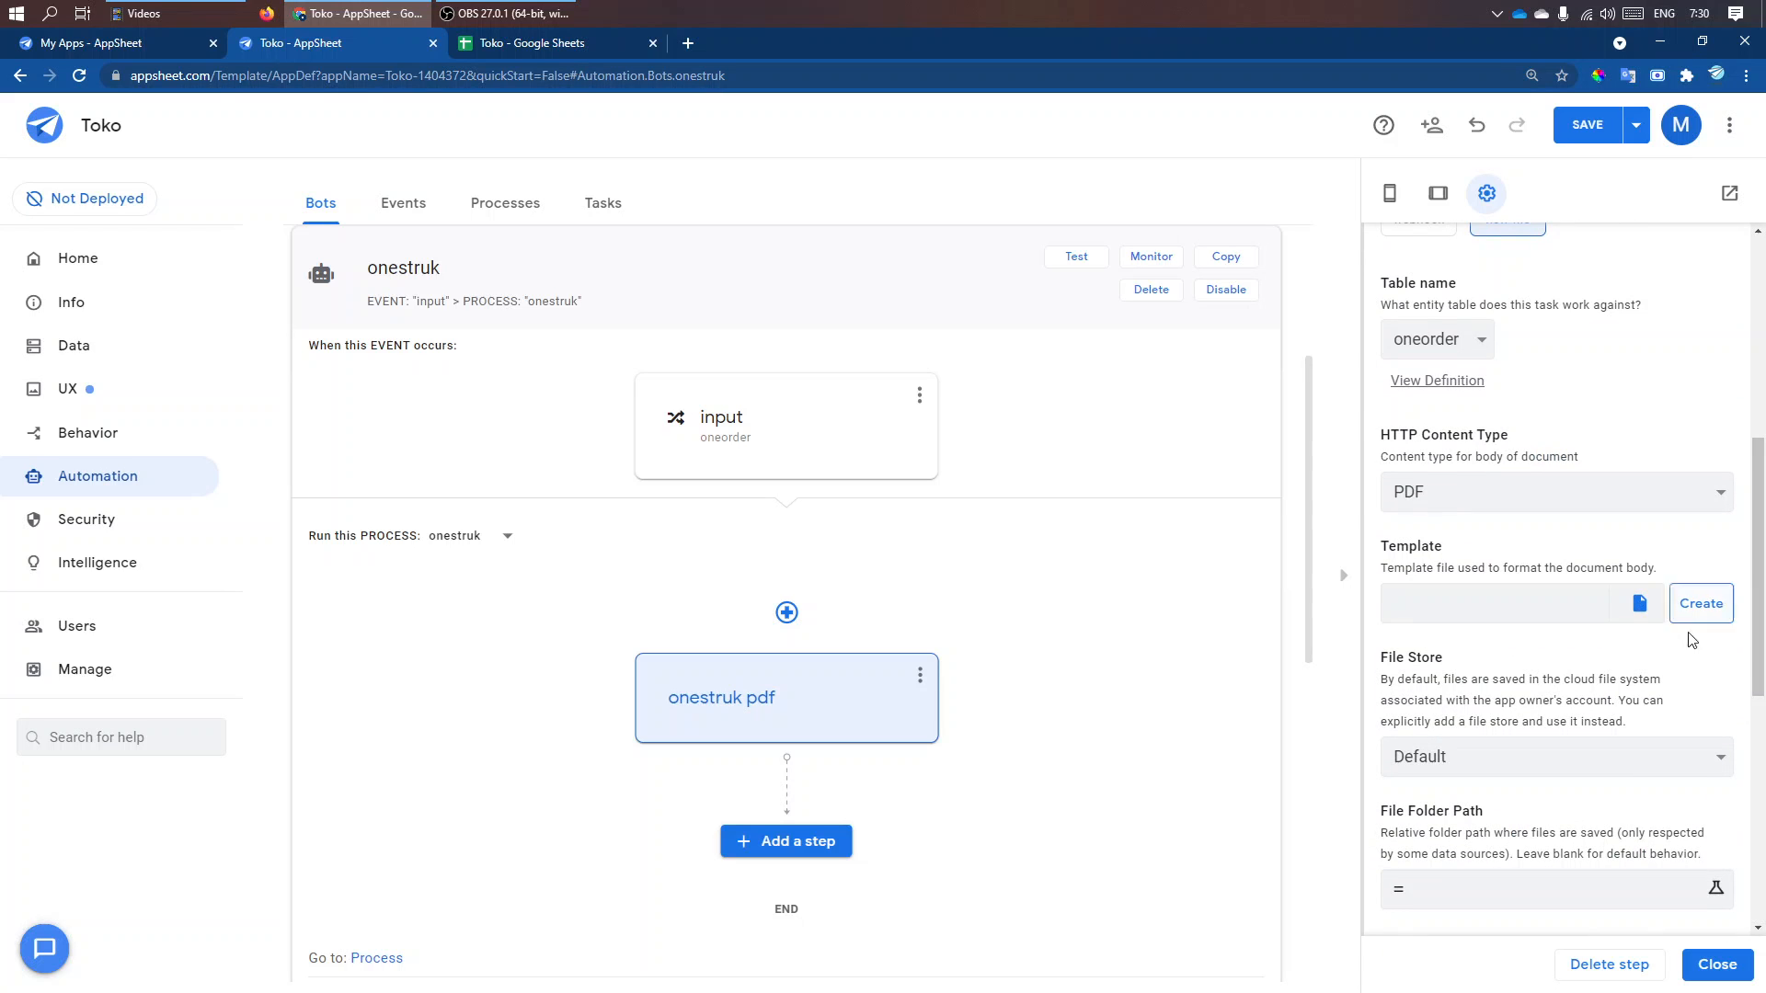
scroll(1702, 598, "down", 2)
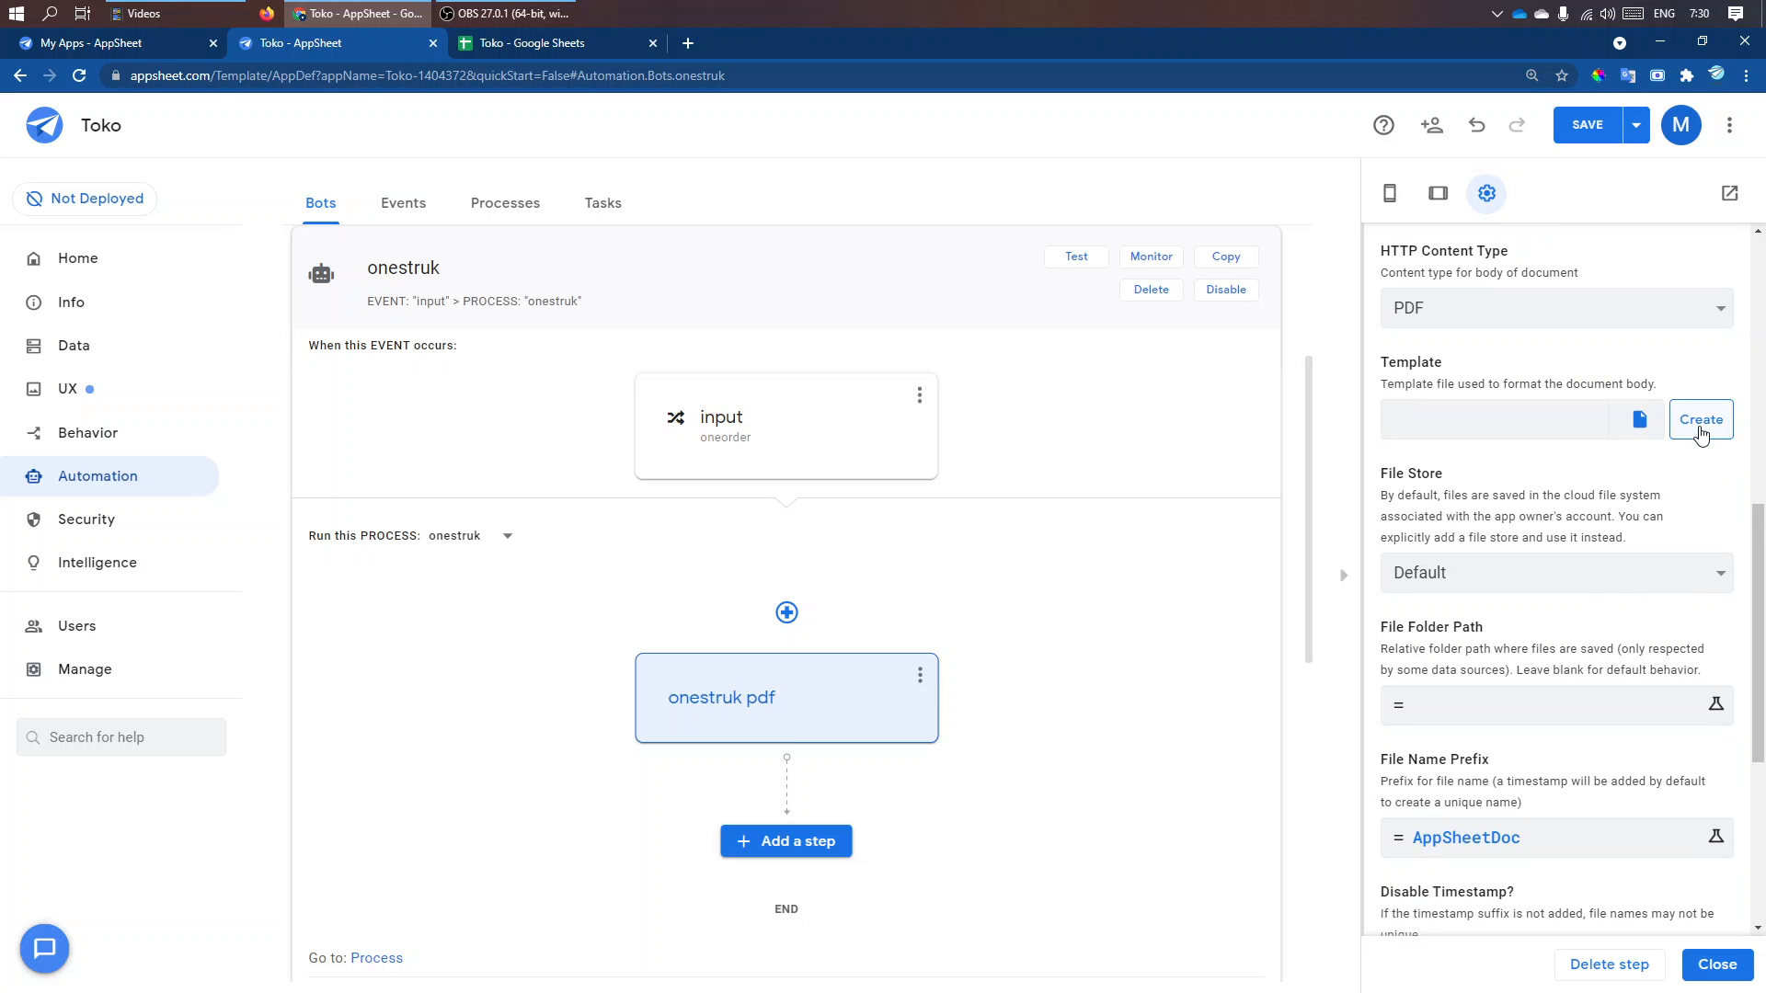
left_click(1716, 424)
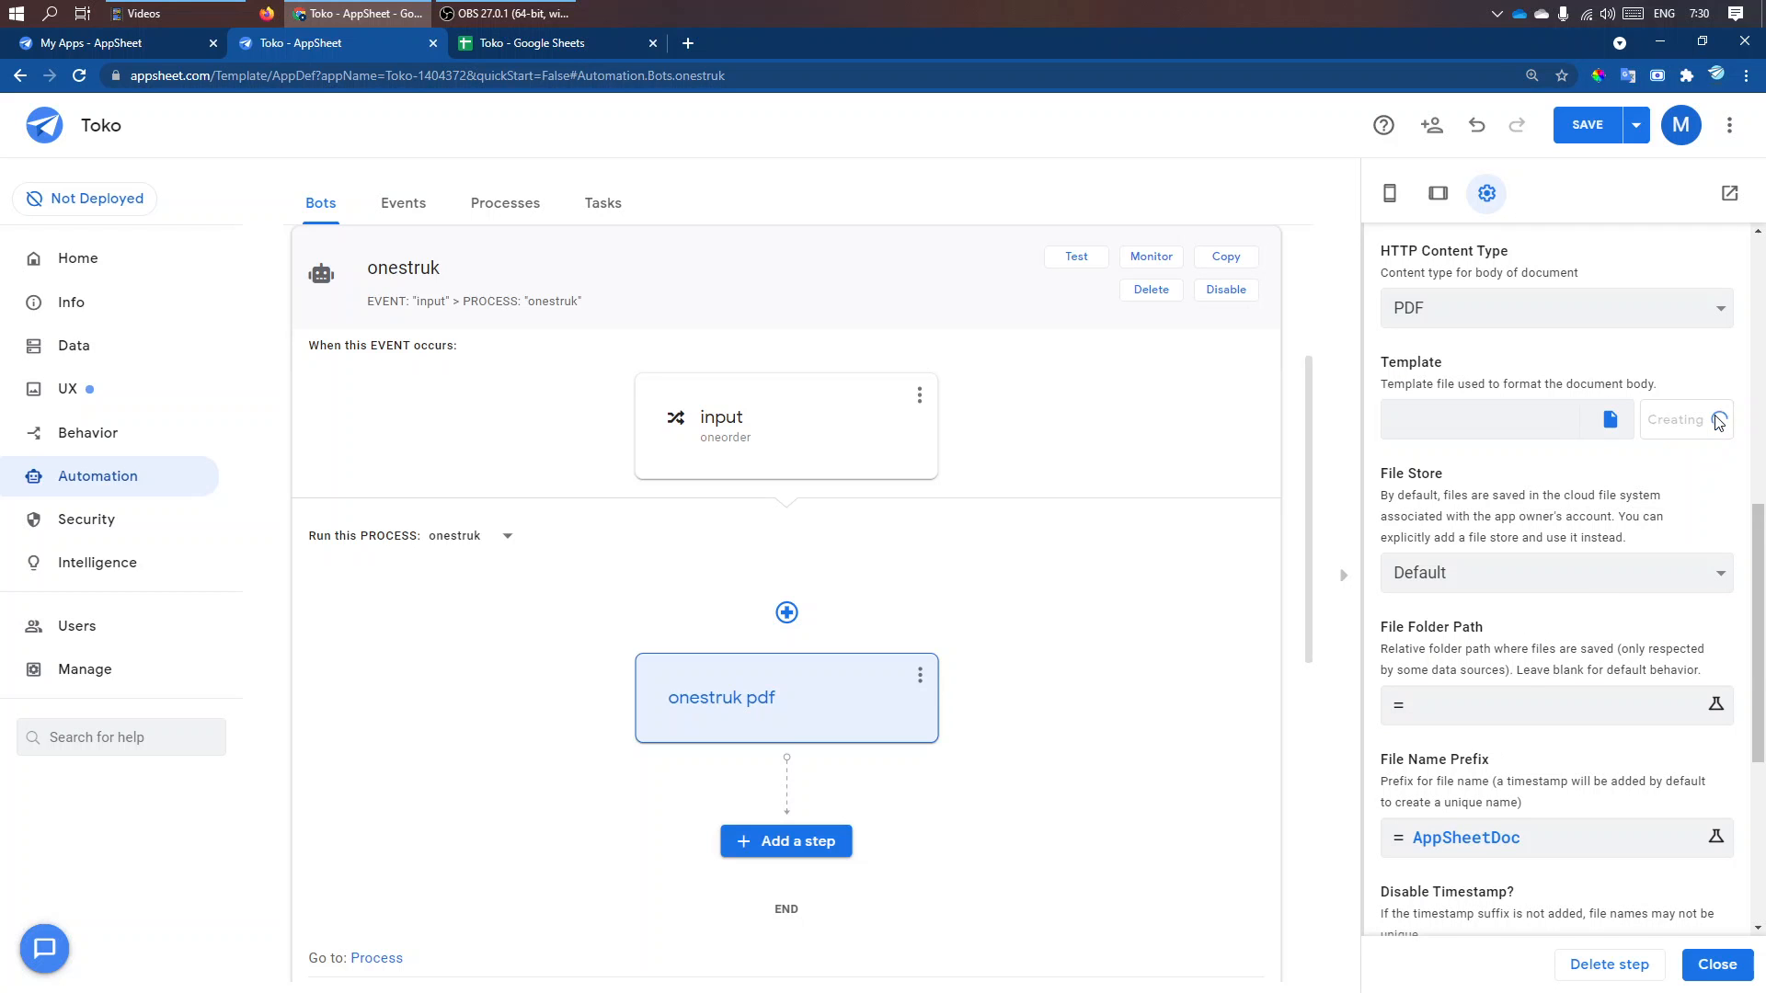
- Set the task's file folder path expression to "ONESTRUK"
left_click(1455, 705)
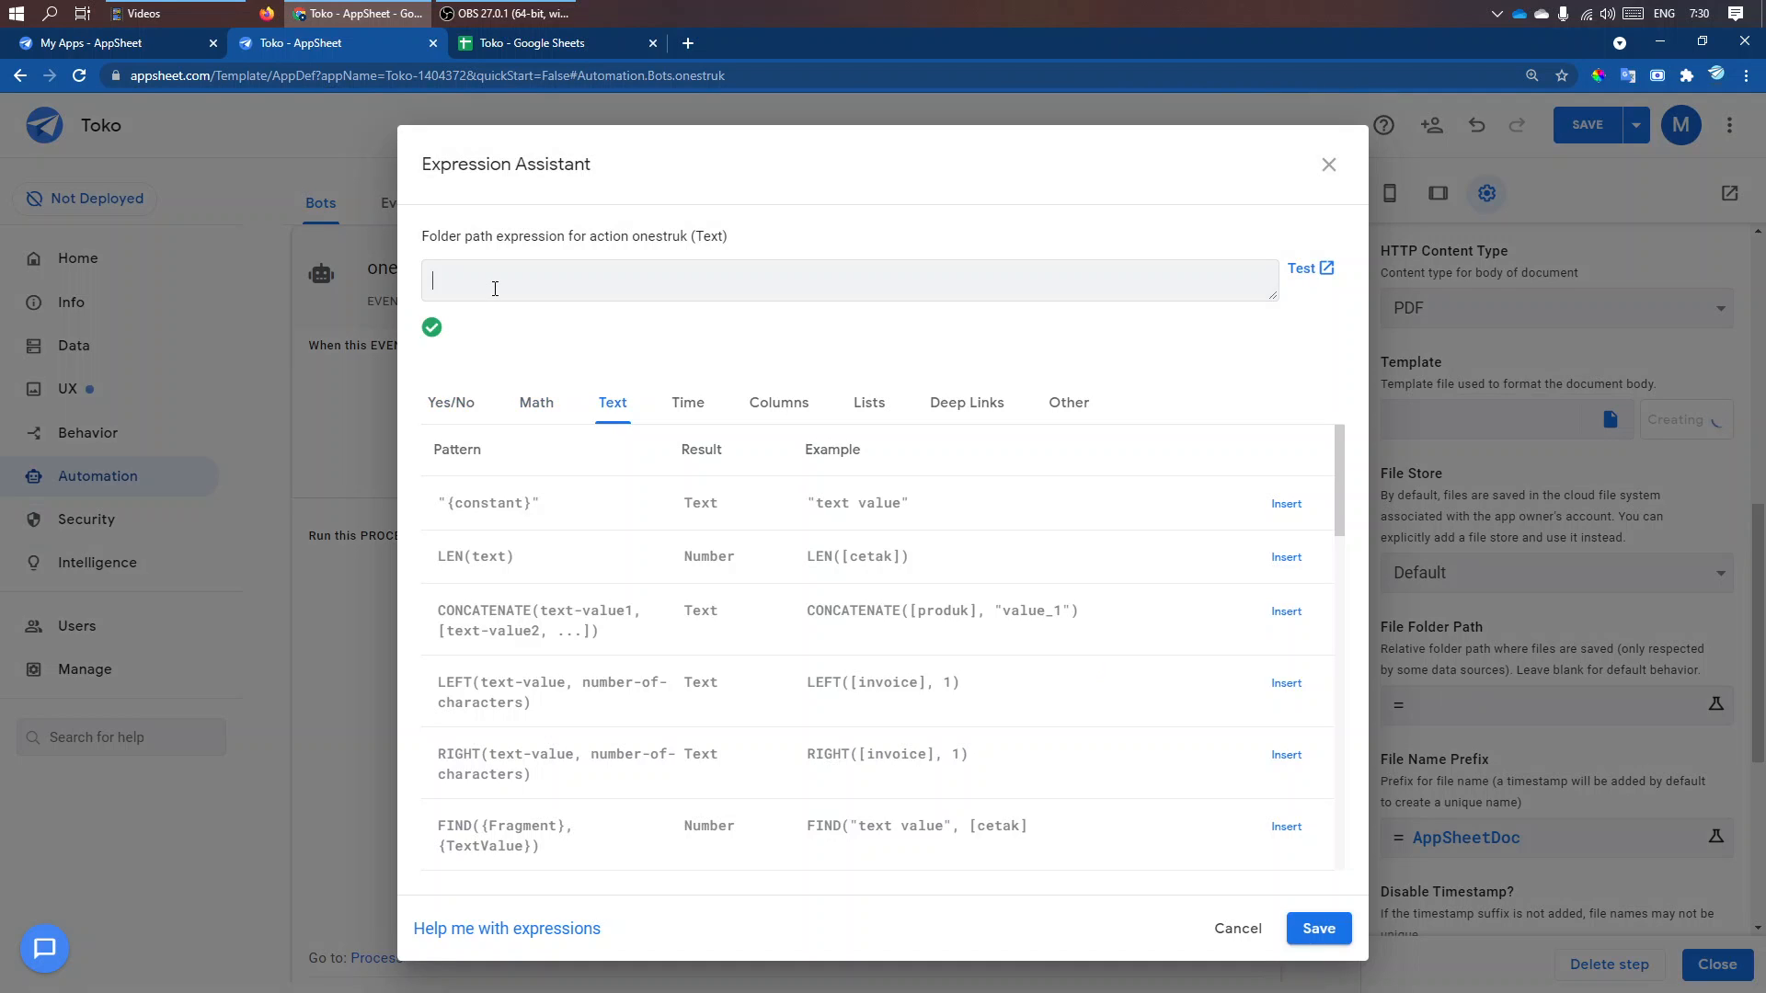
type("\"one")
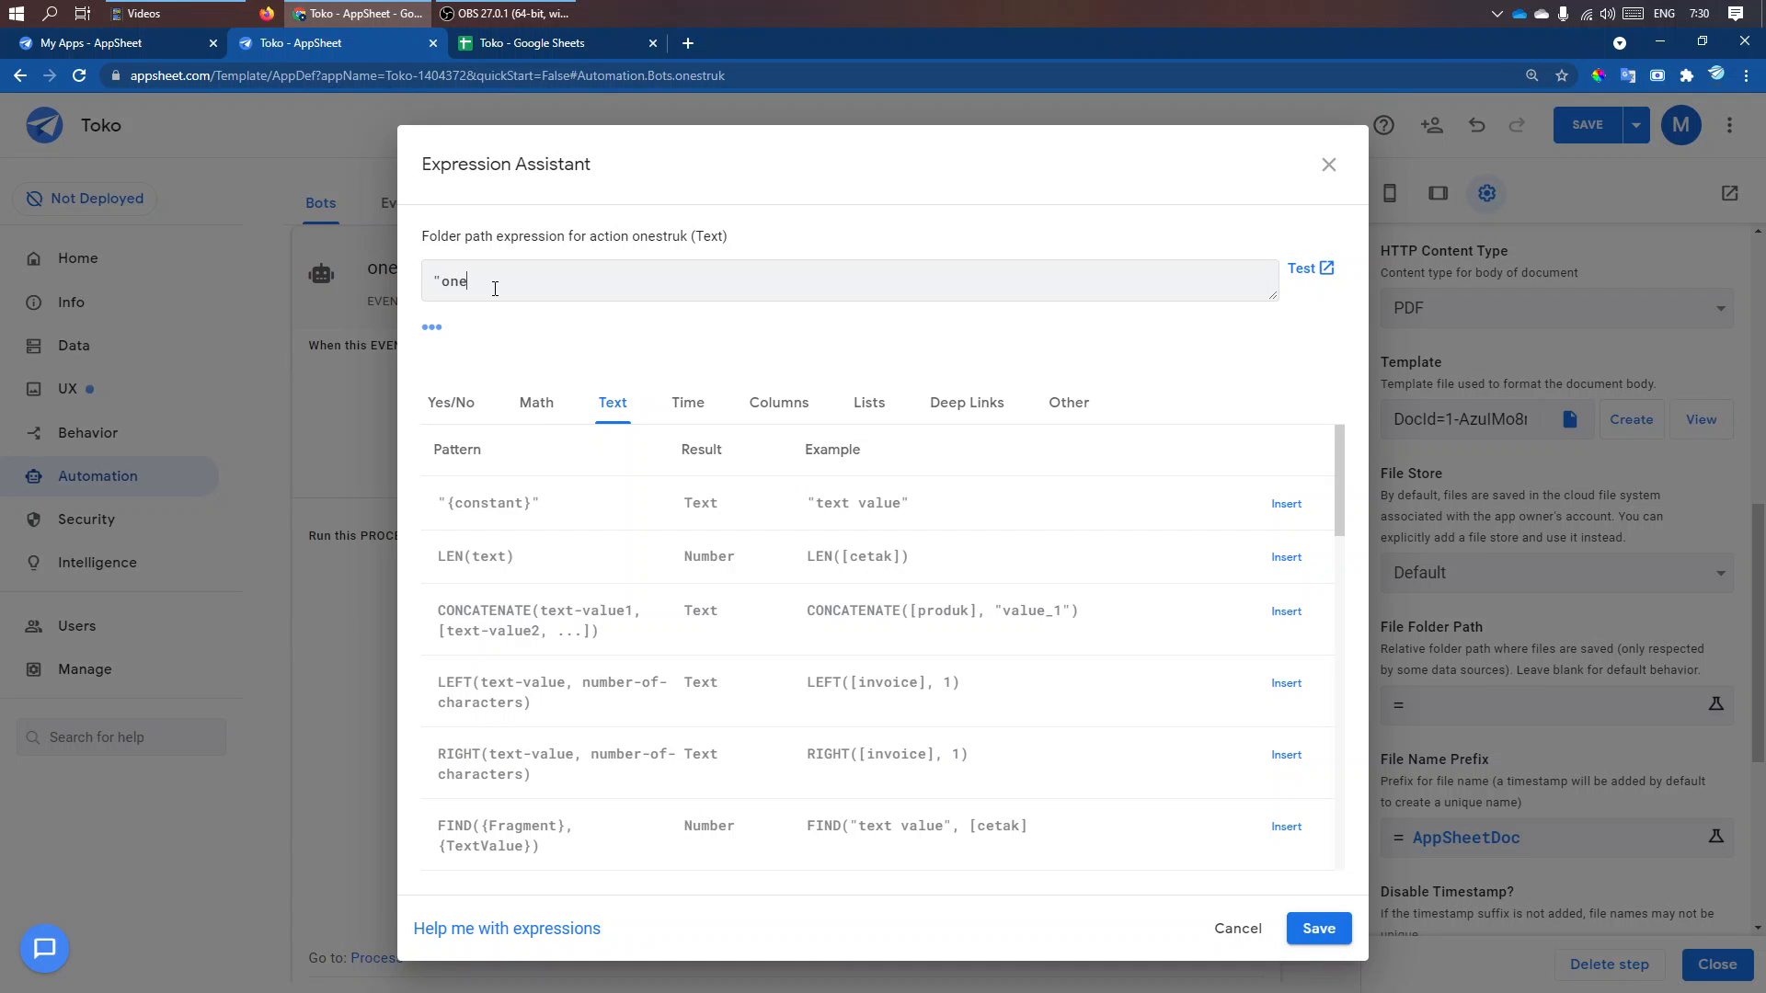
type("struk")
double_click(495, 289)
type("ONESTRUK")
left_click(1318, 927)
- Replace the file name prefix expression with the [cetak] column
left_click(1493, 837)
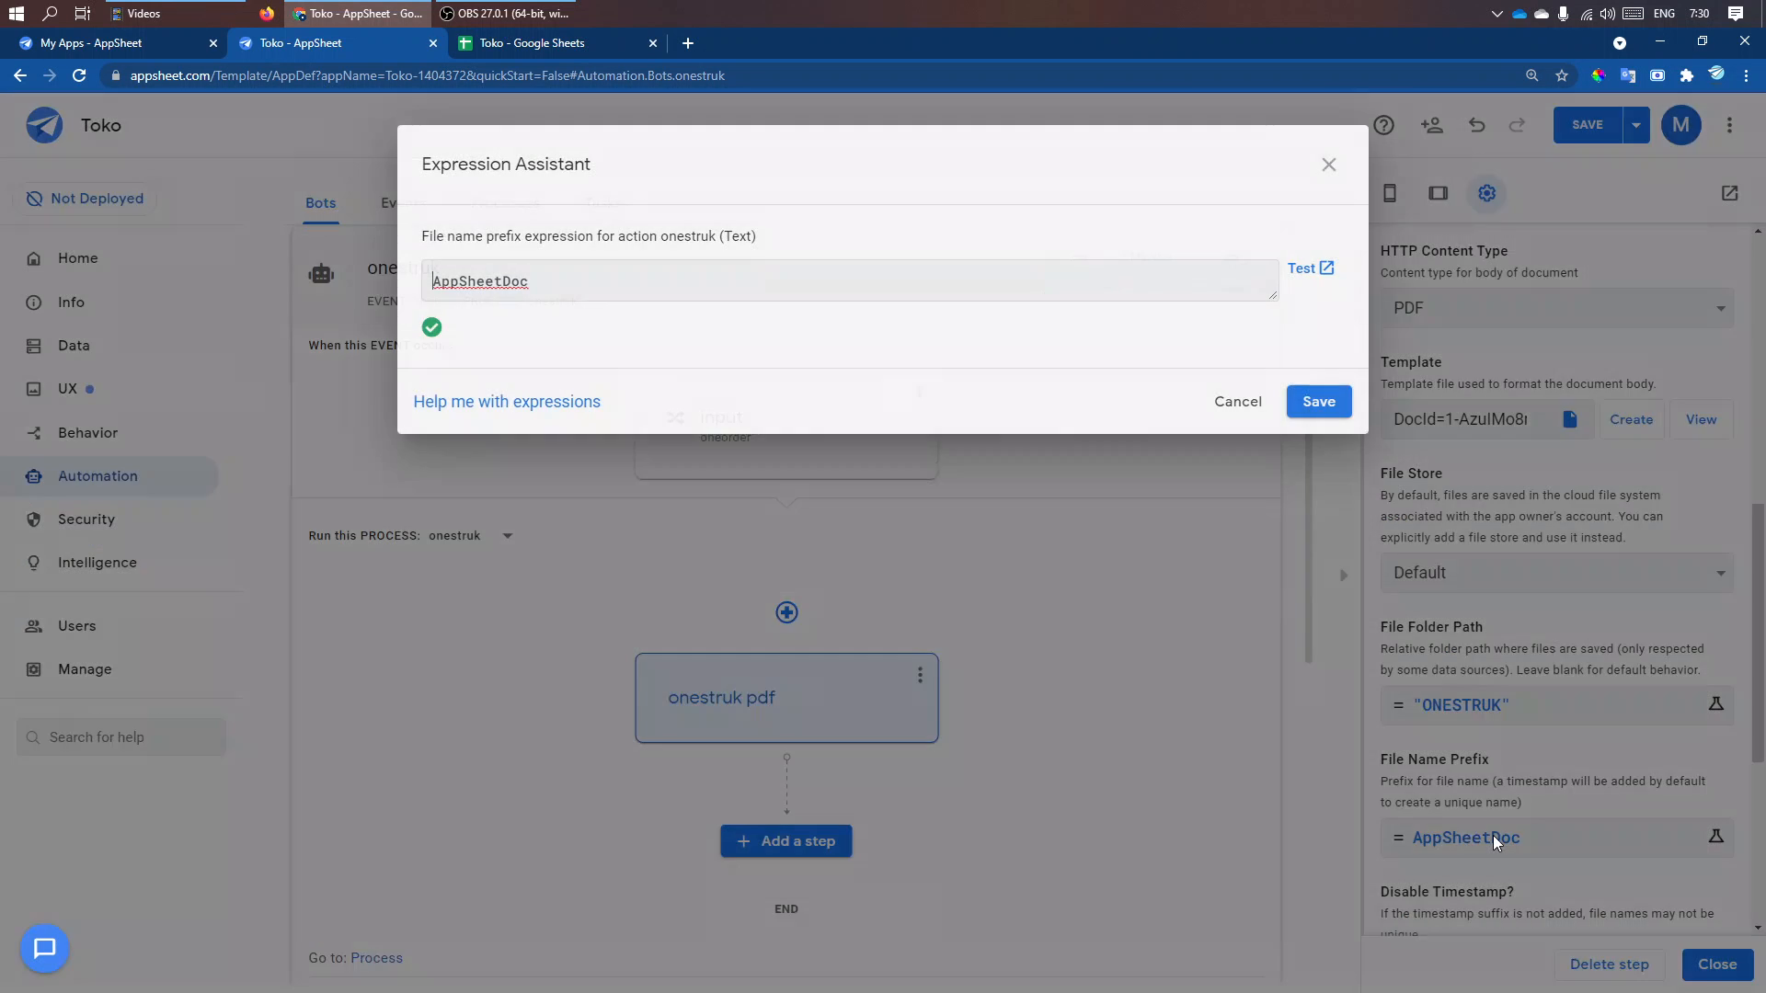
key("ctrl+a")
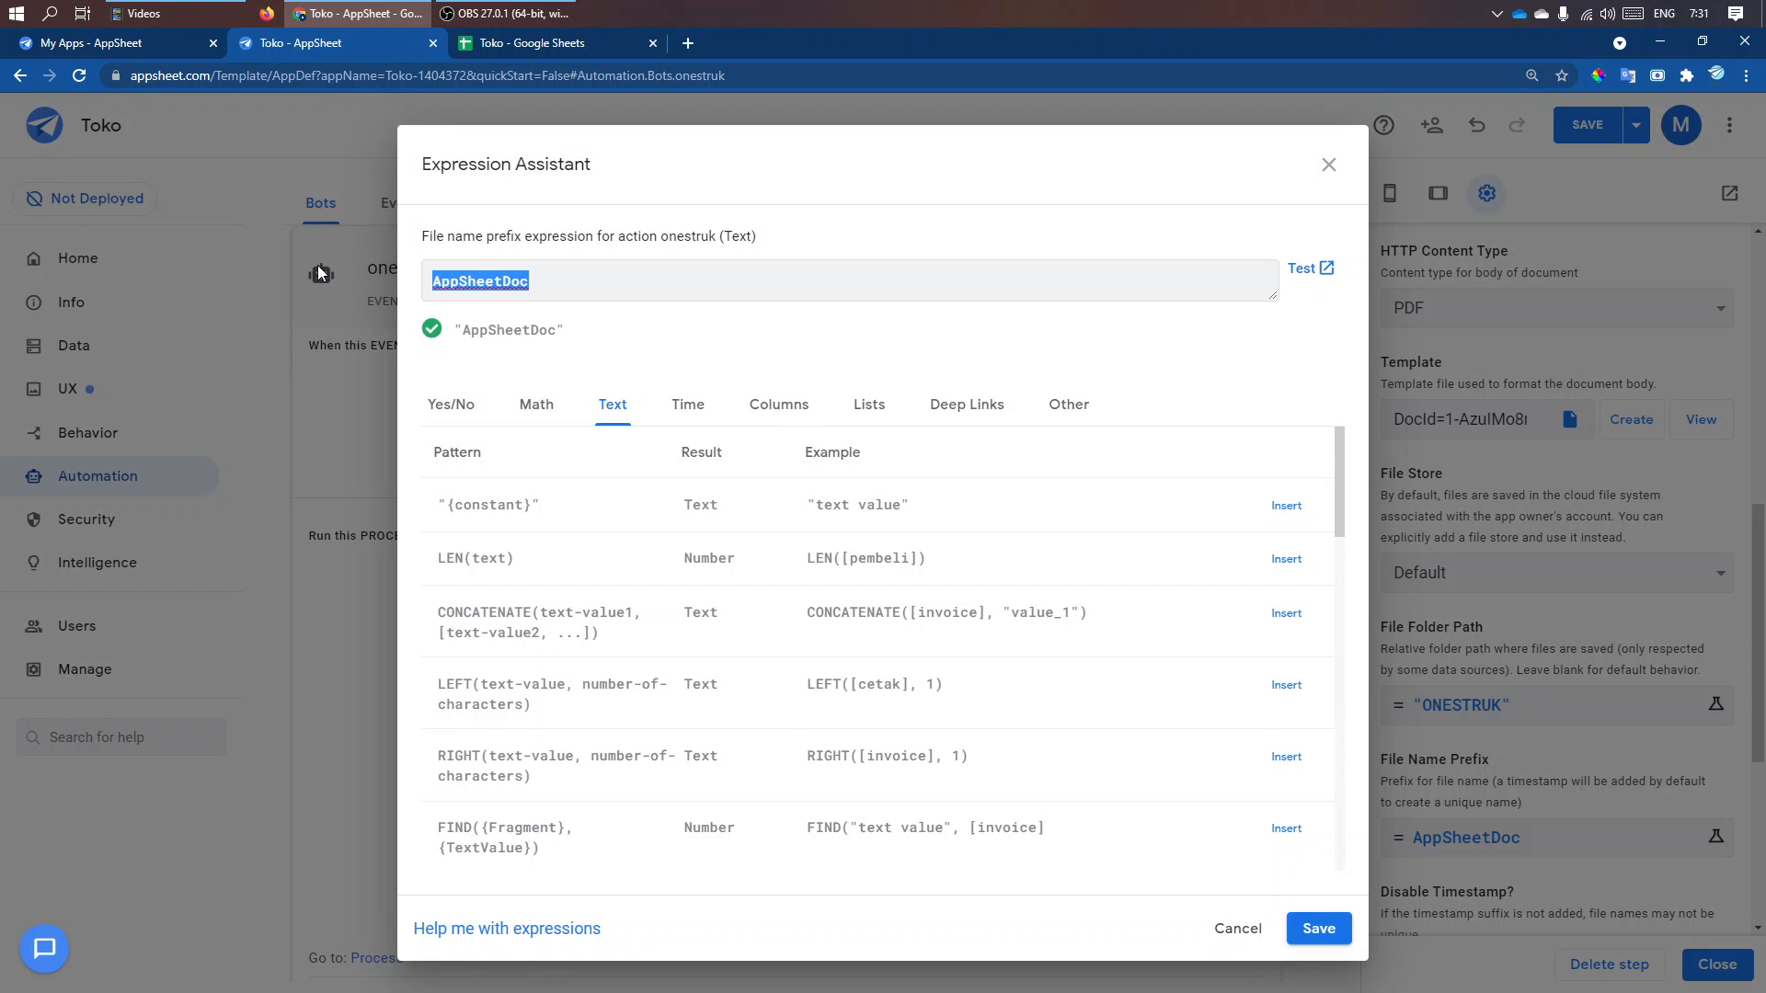
key("BackSpace")
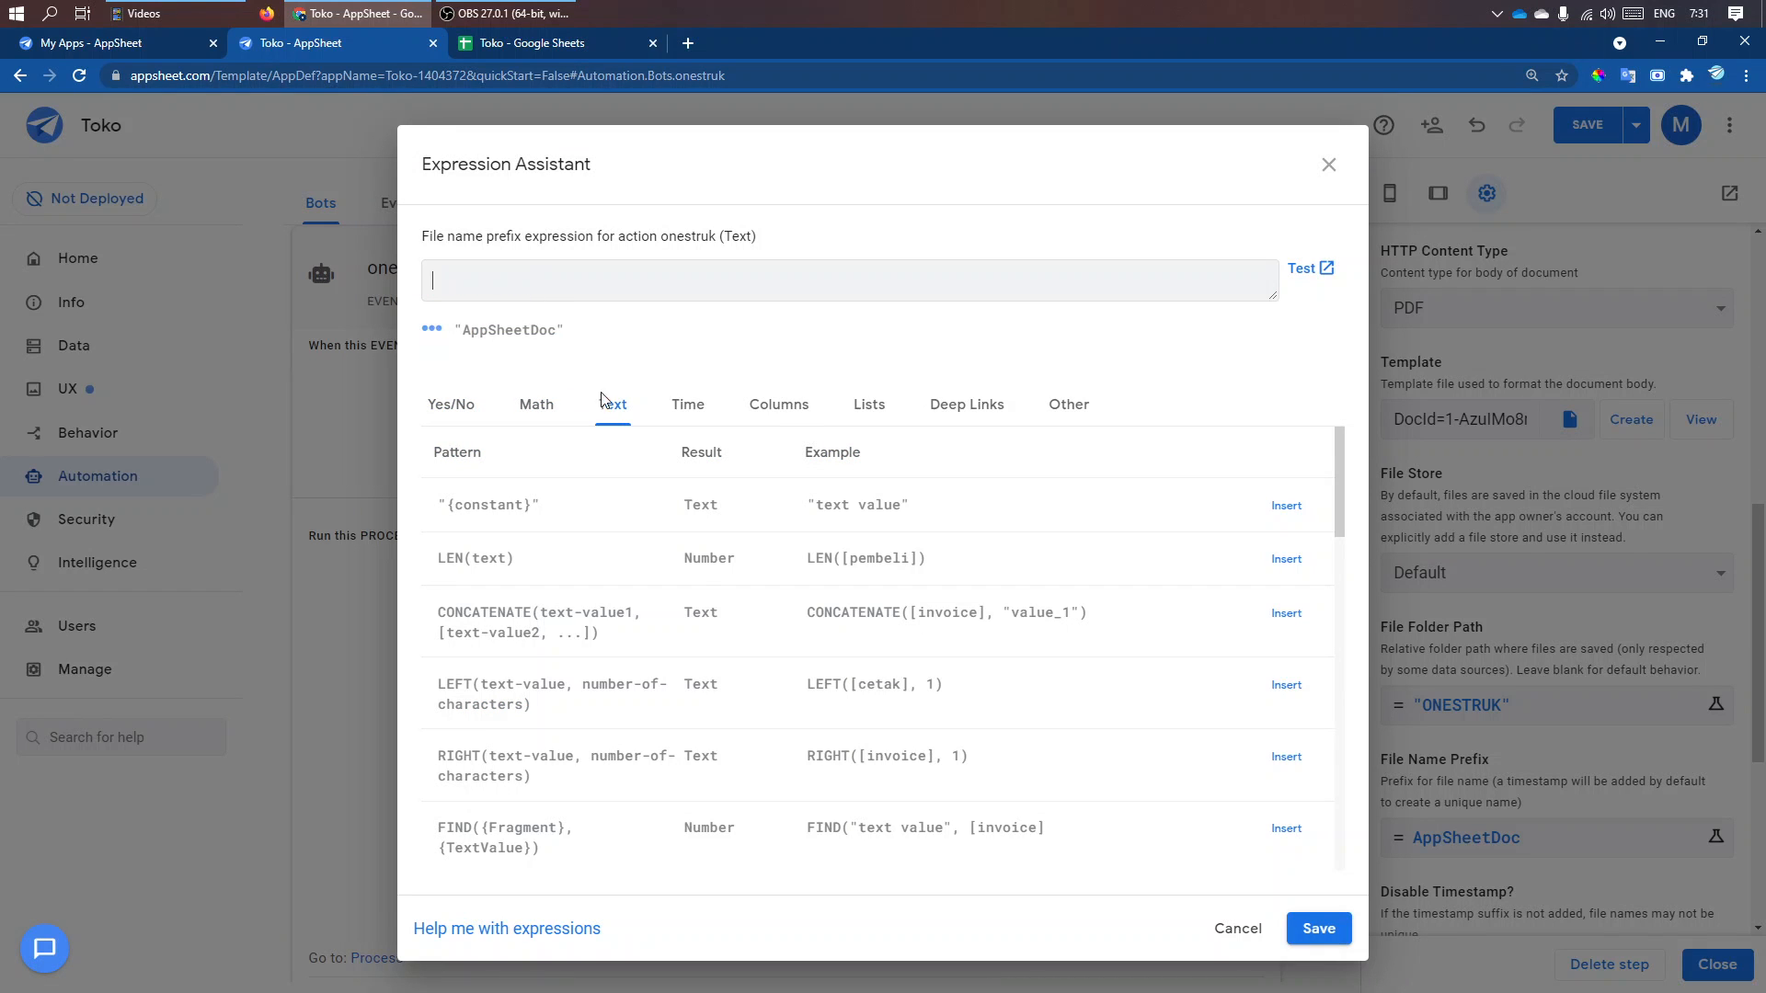
left_click(773, 410)
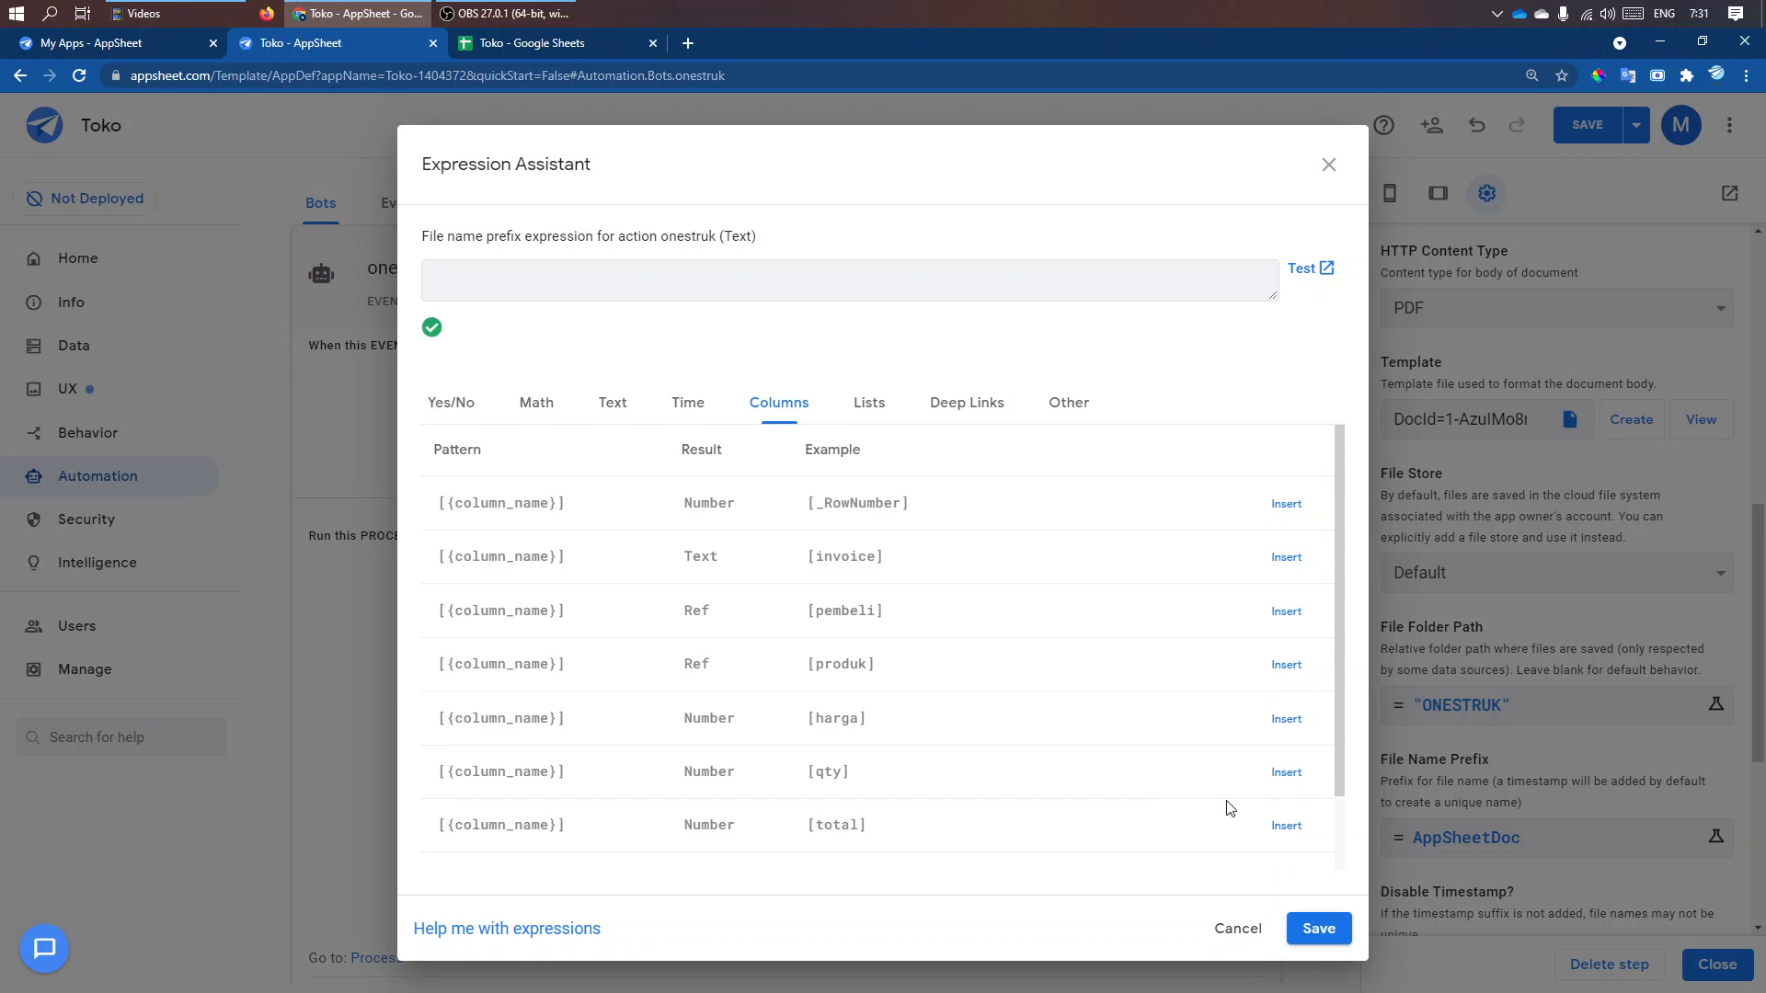
scroll(1225, 809, "down", 1)
left_click(1272, 845)
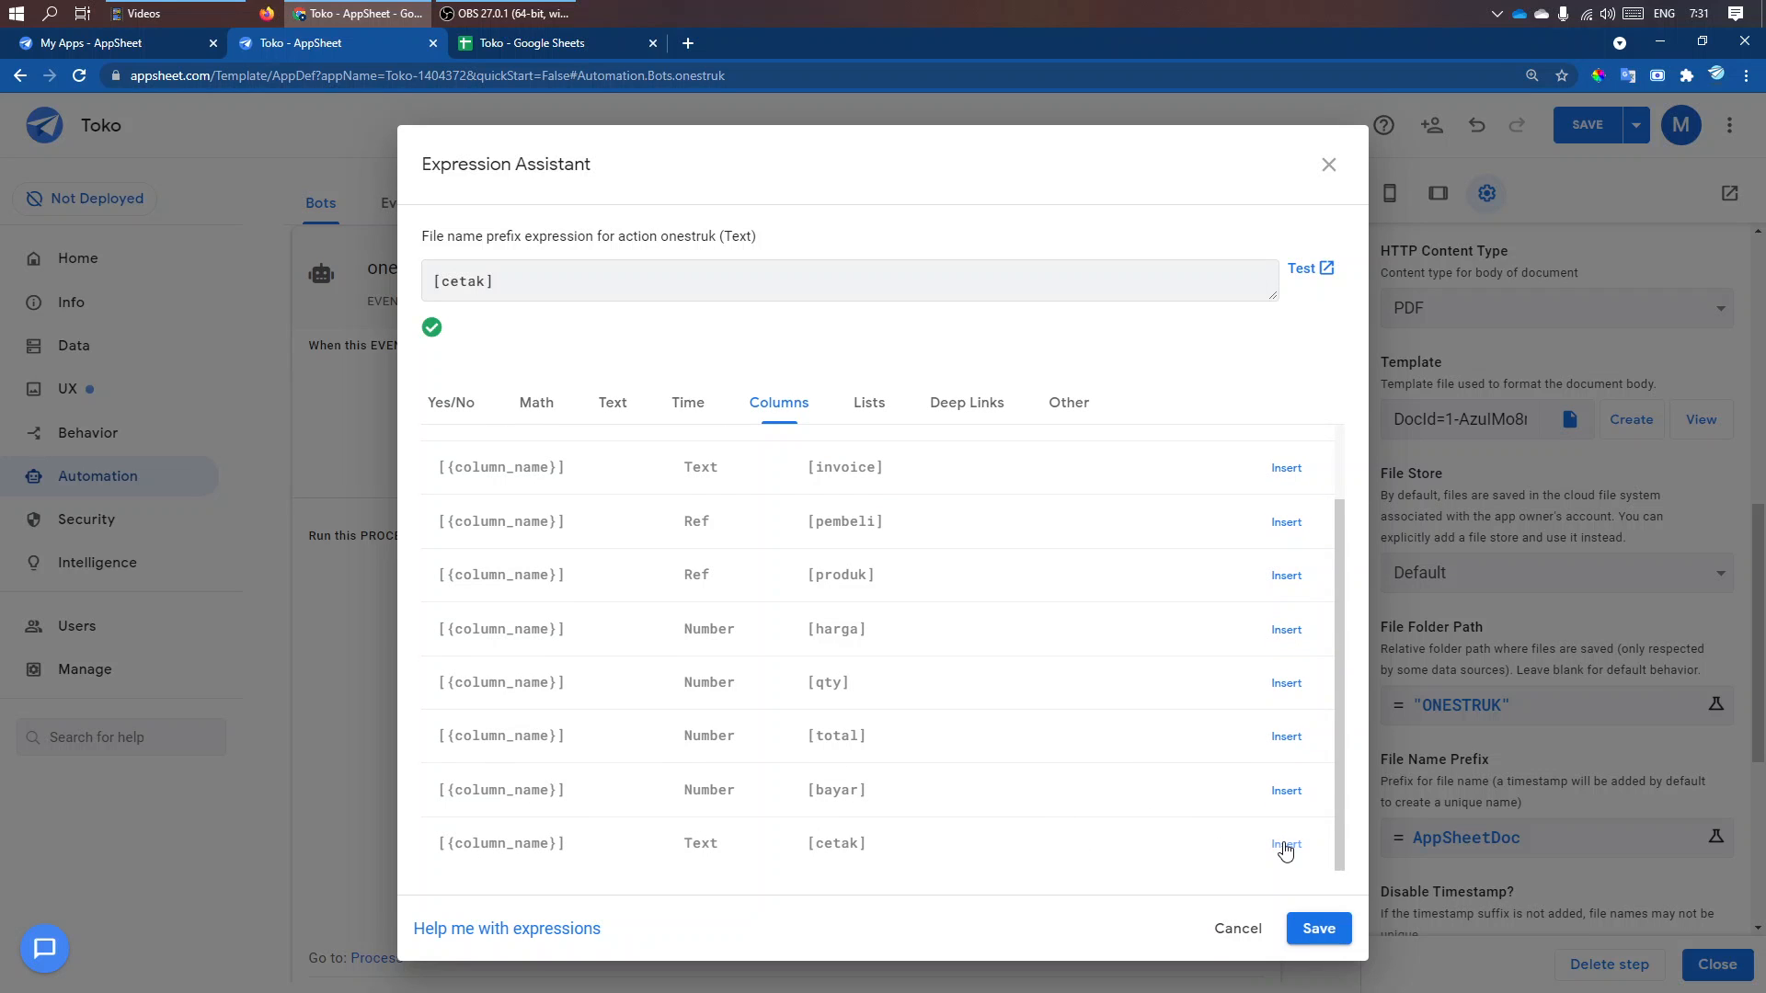
left_click(1319, 929)
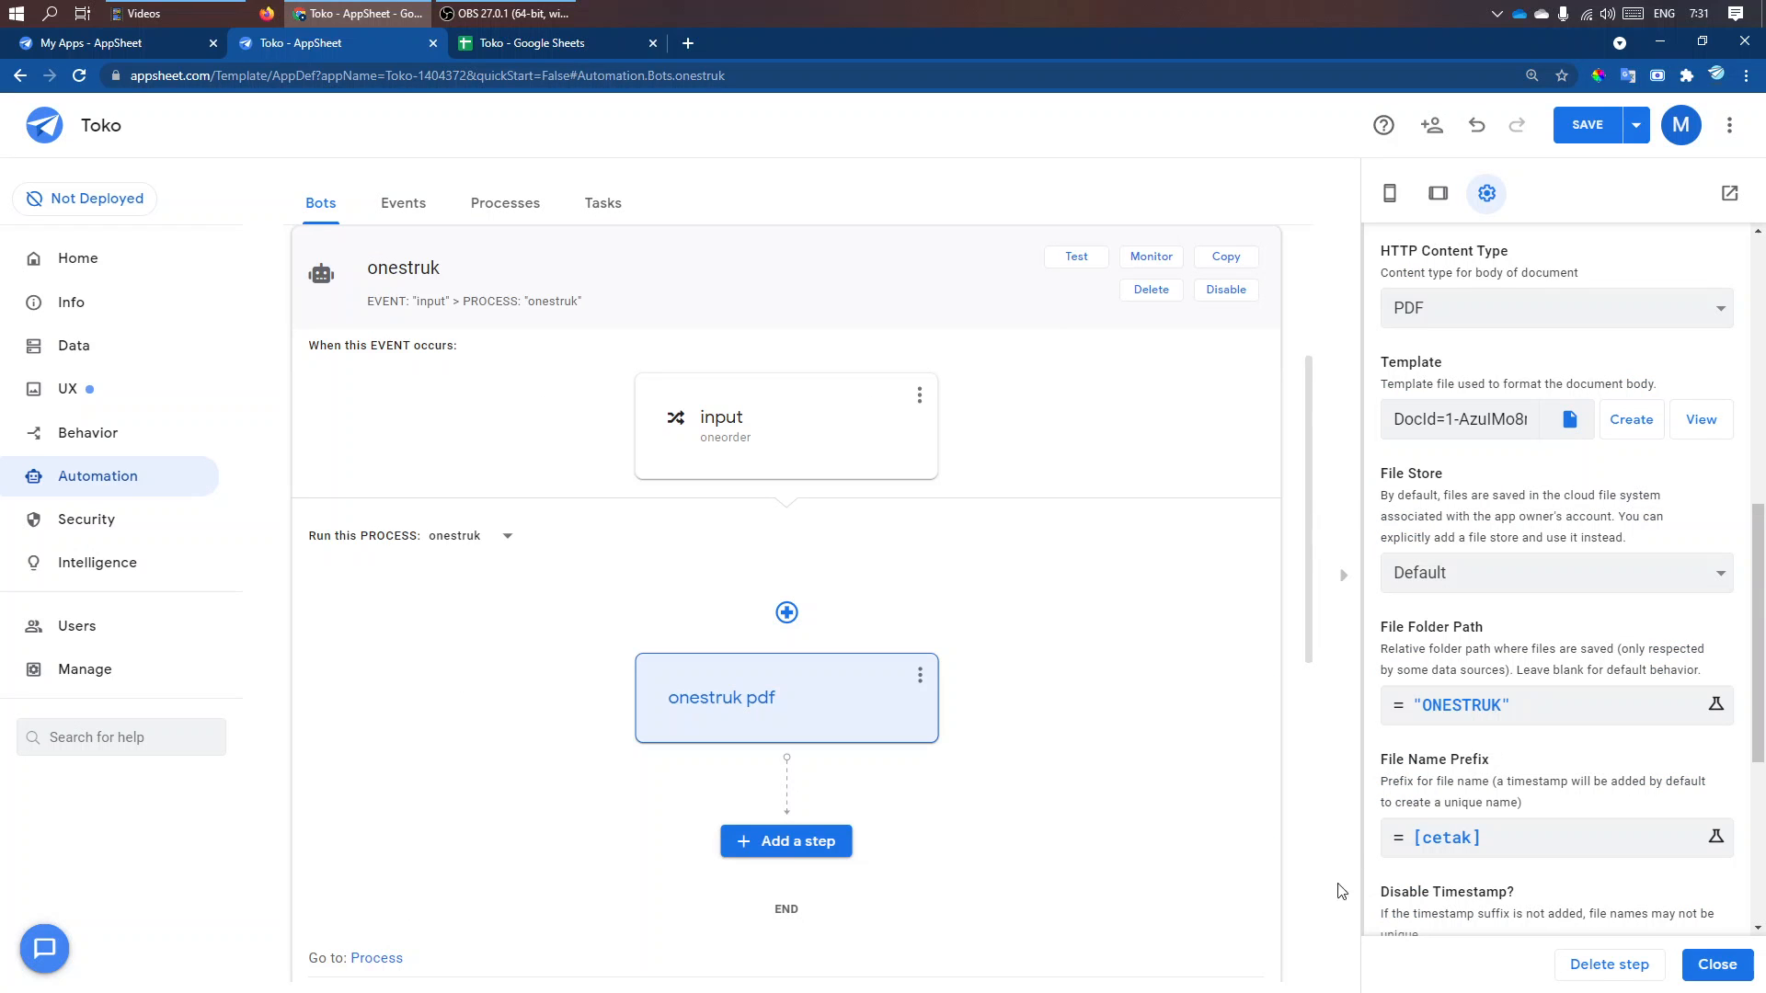
- Disable the file name timestamp, and set the attachment page to Portrait orientation with Custom page size
scroll(1429, 713, "down", 3)
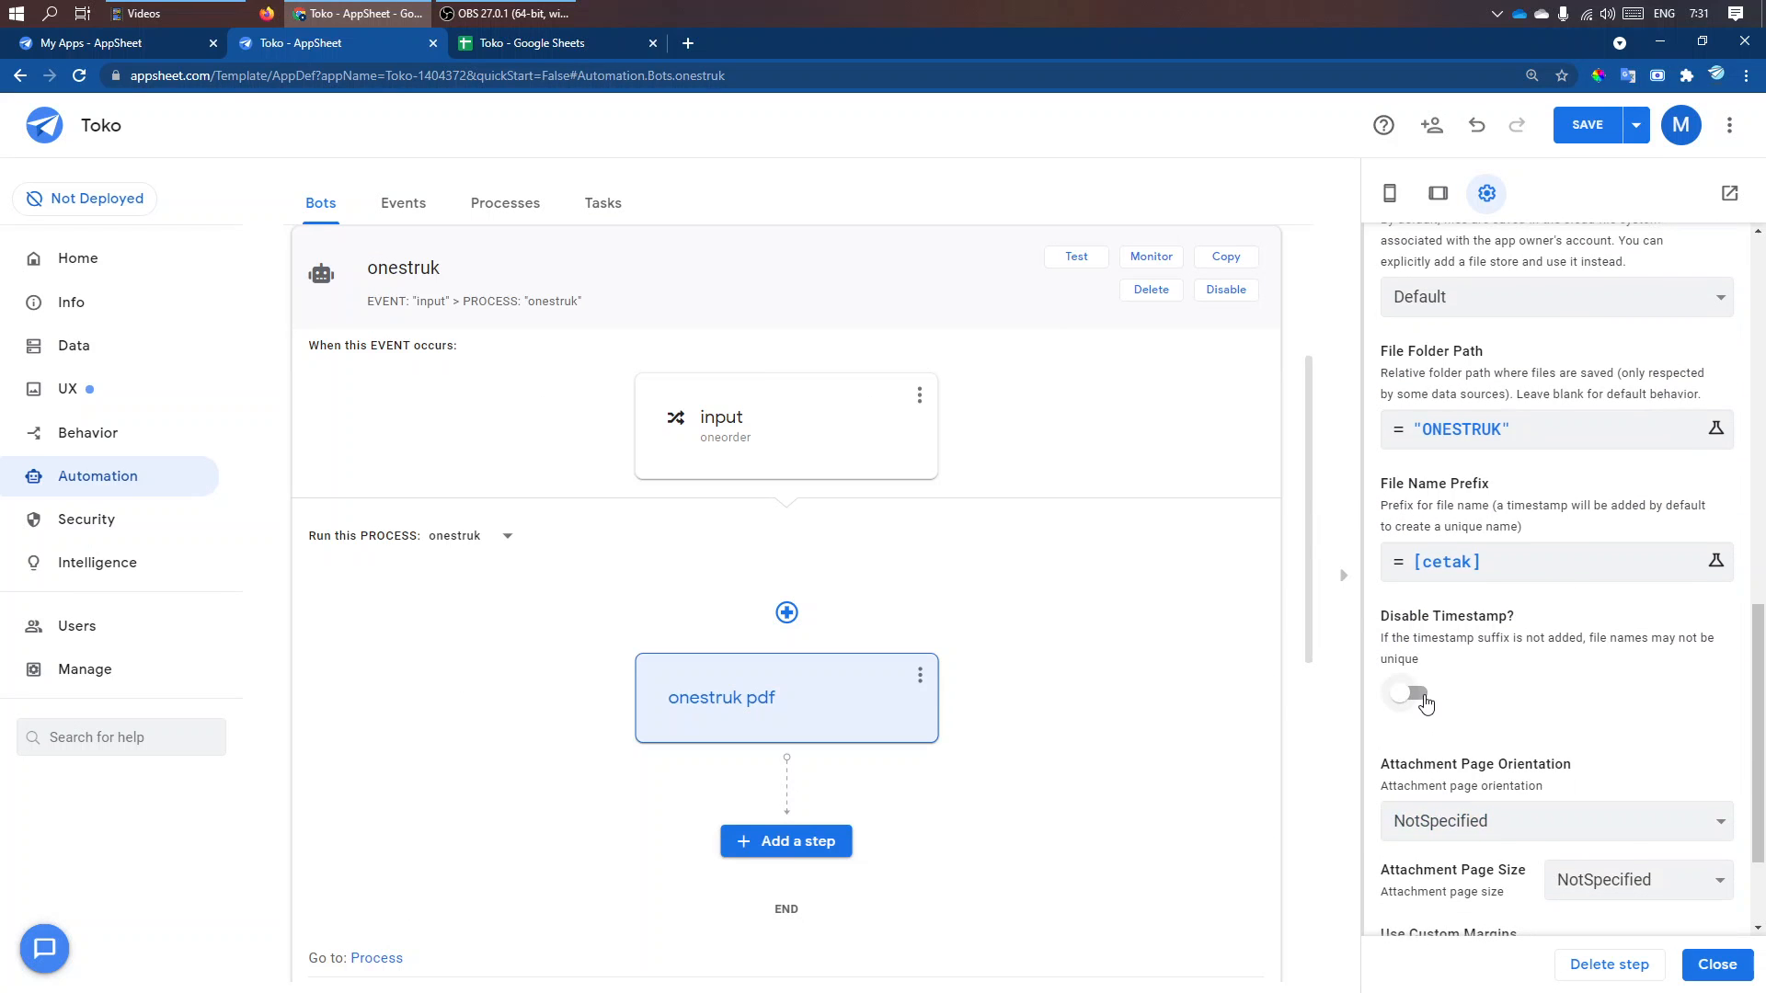
left_click(1422, 700)
scroll(1588, 691, "down", 2)
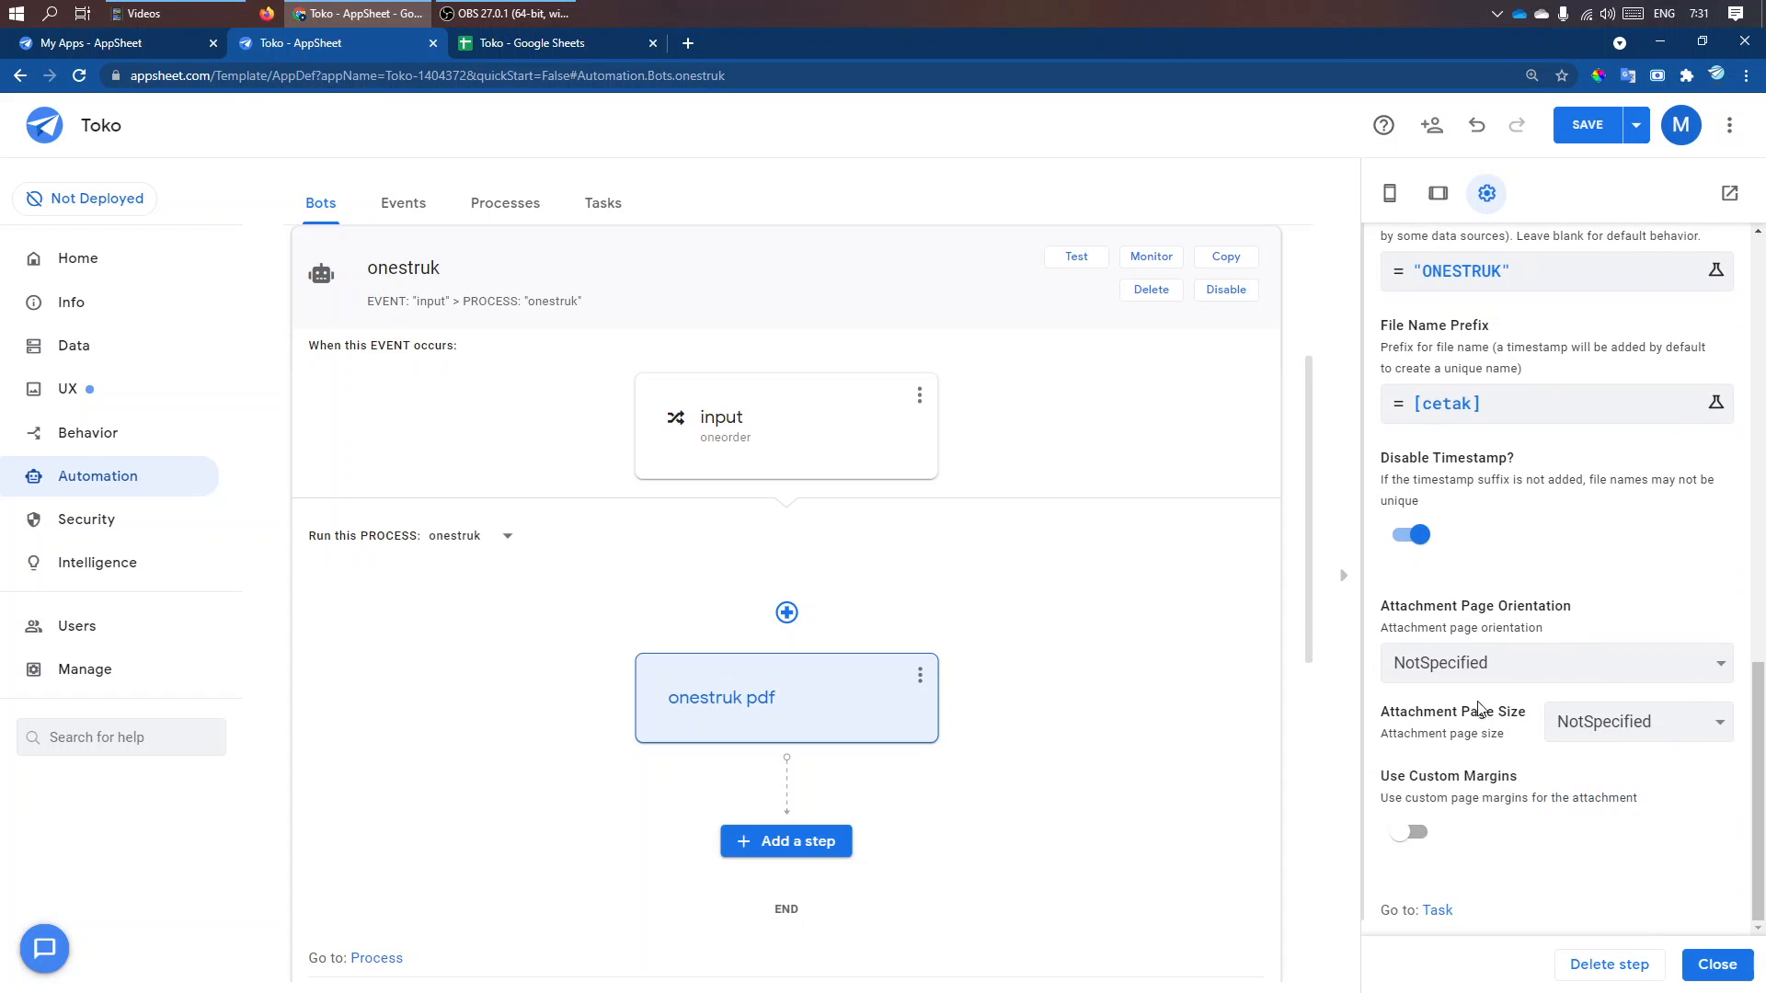
left_click(1566, 664)
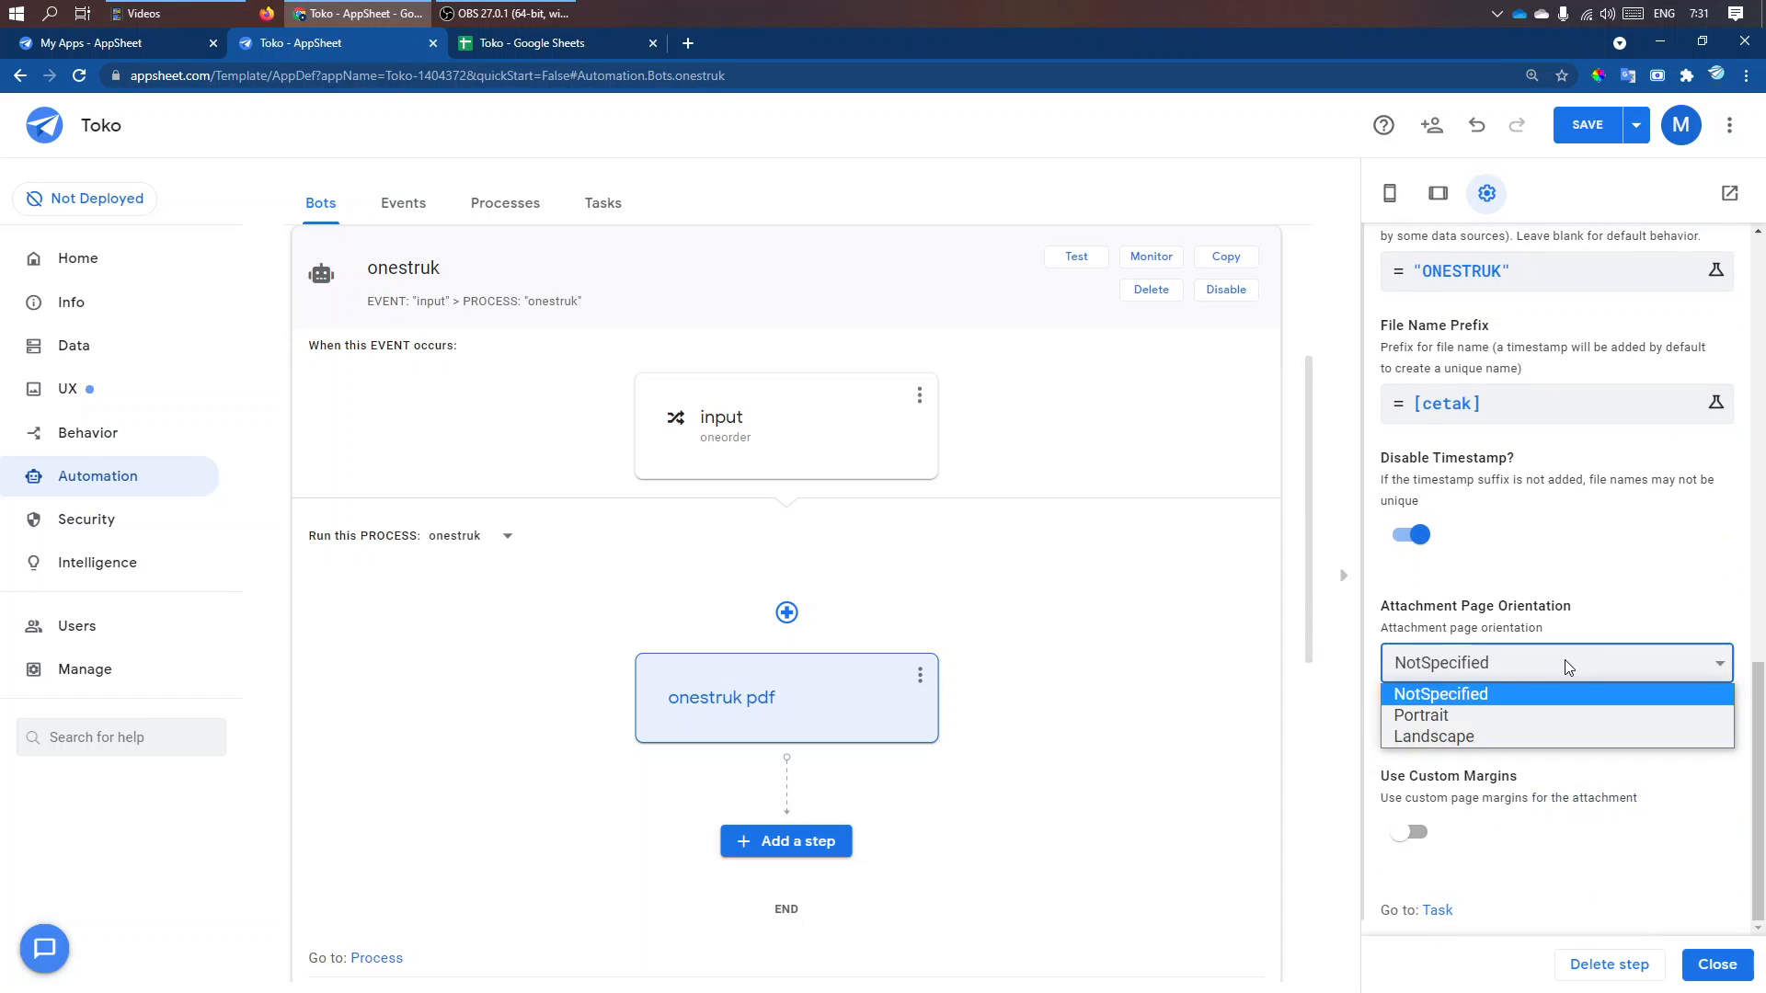
left_click(1472, 716)
left_click(1601, 722)
left_click(1599, 691)
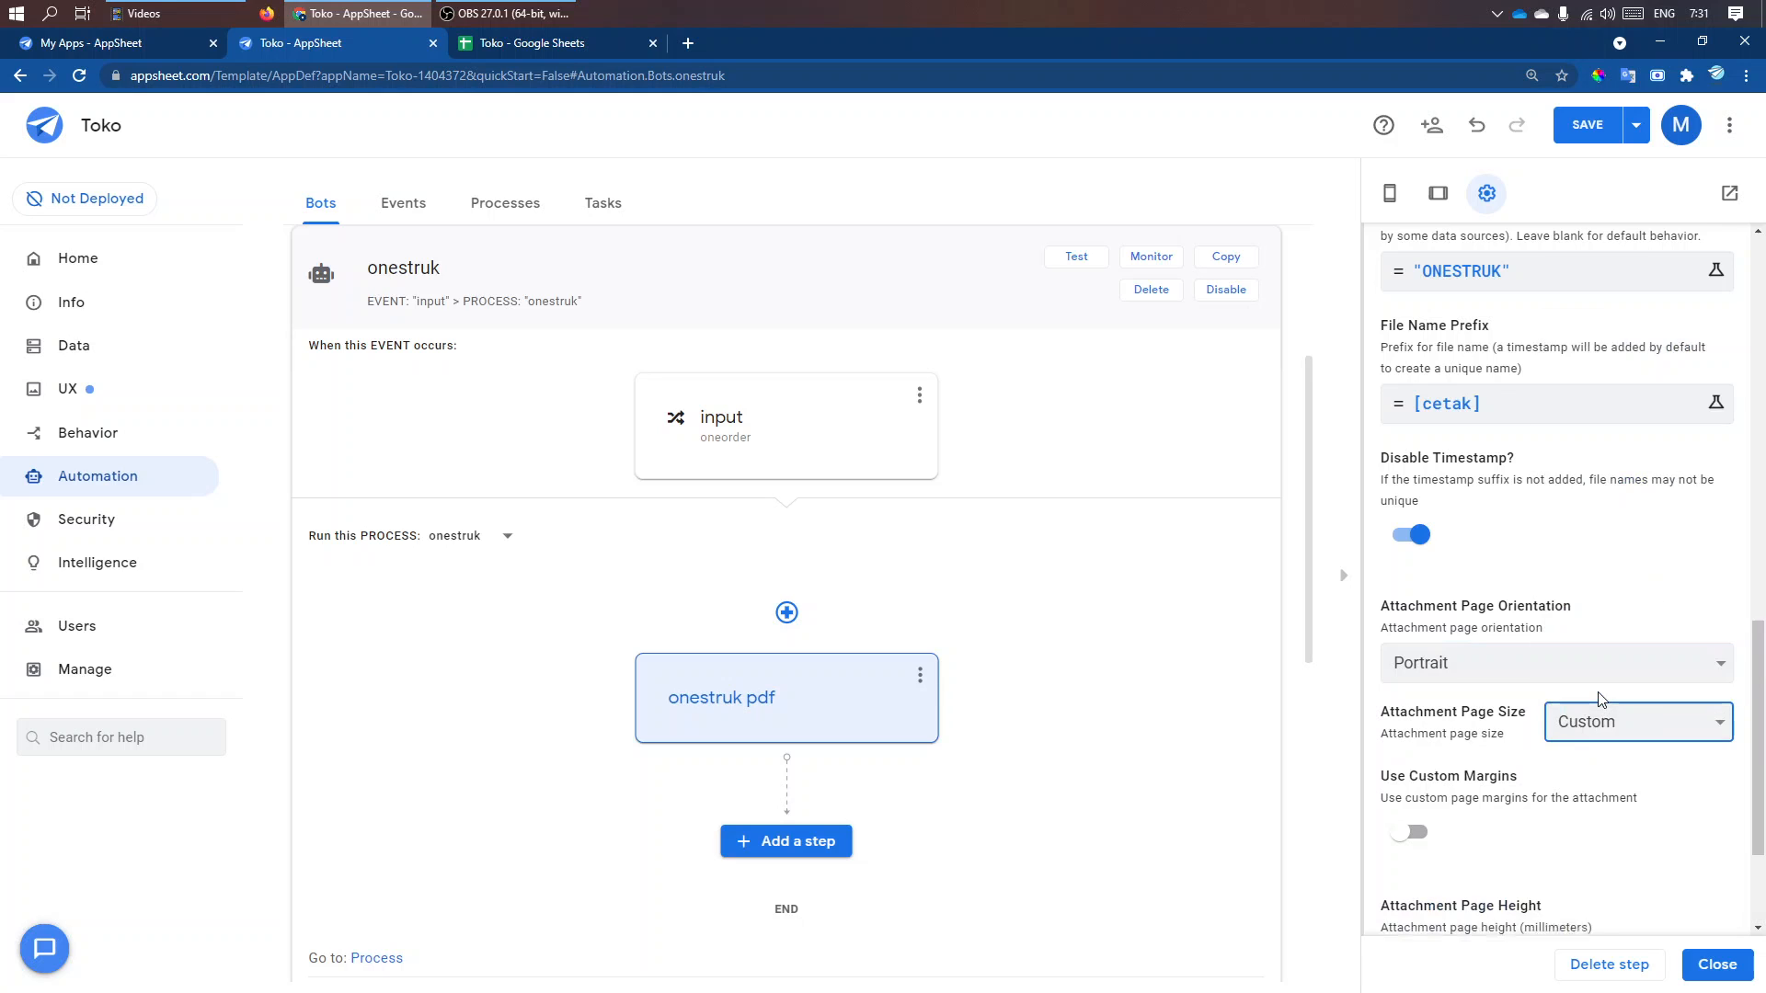
- Set the attachment page height to 120 mm and the page width to 58 mm
scroll(1554, 681, "down", 2)
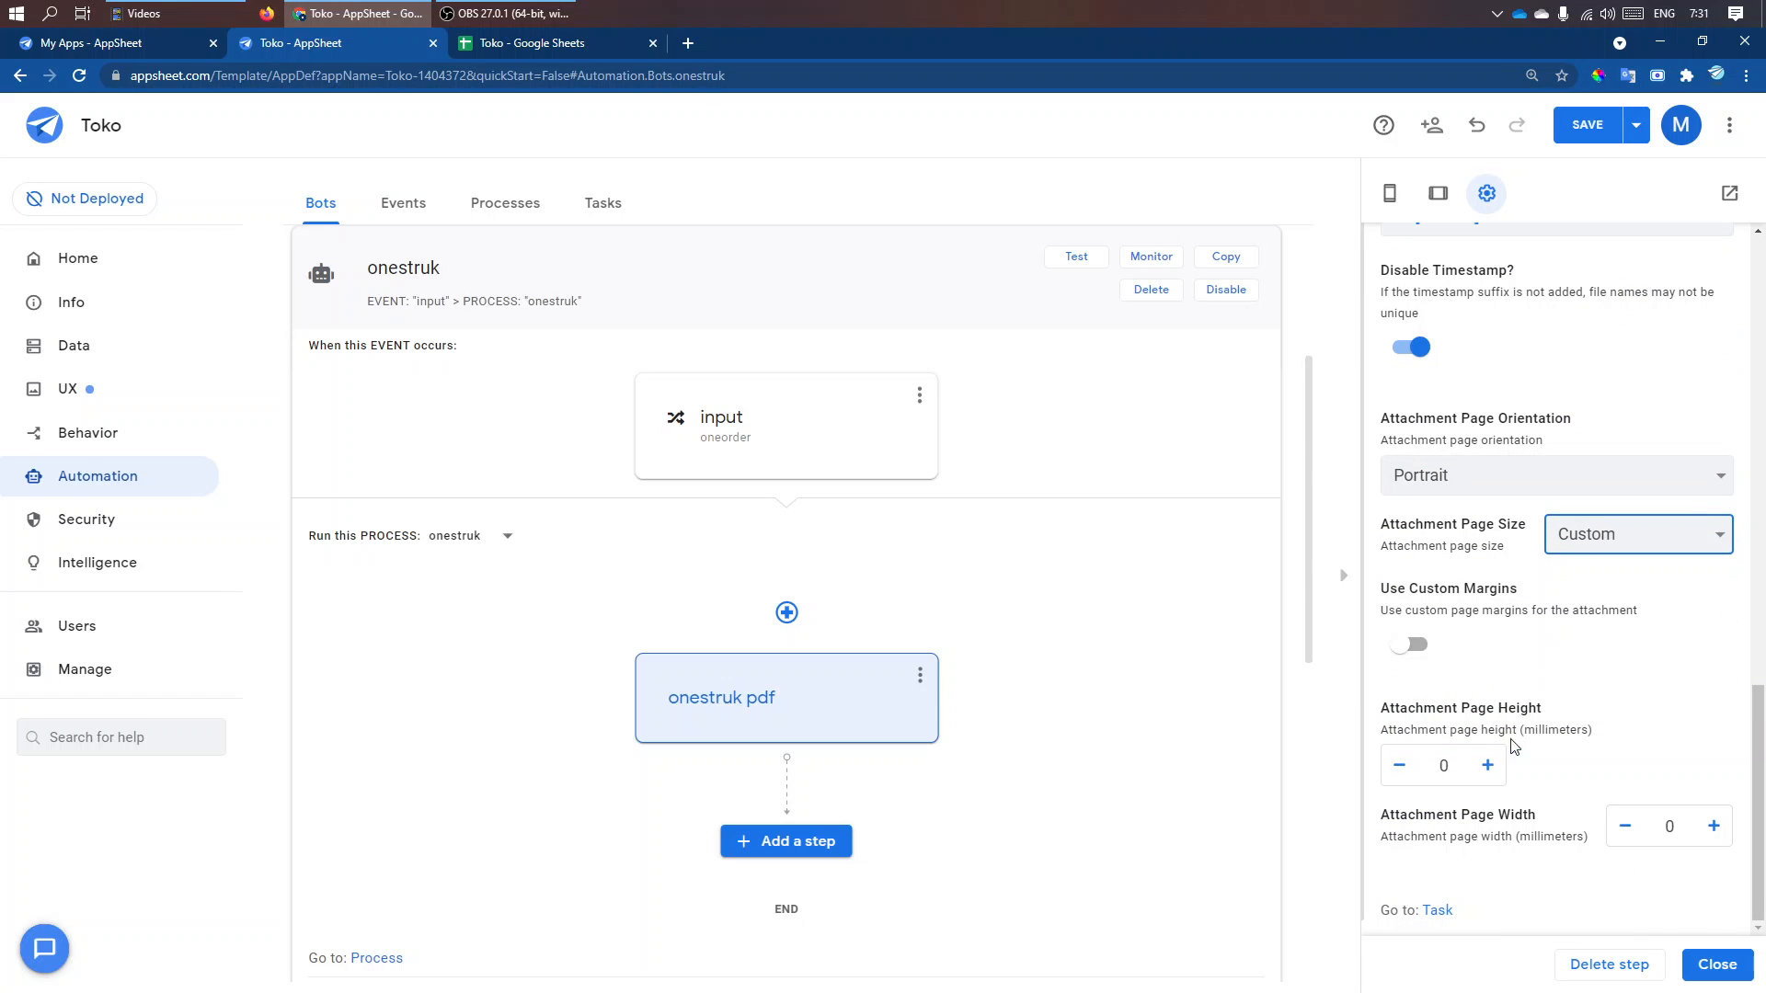
left_click(1440, 767)
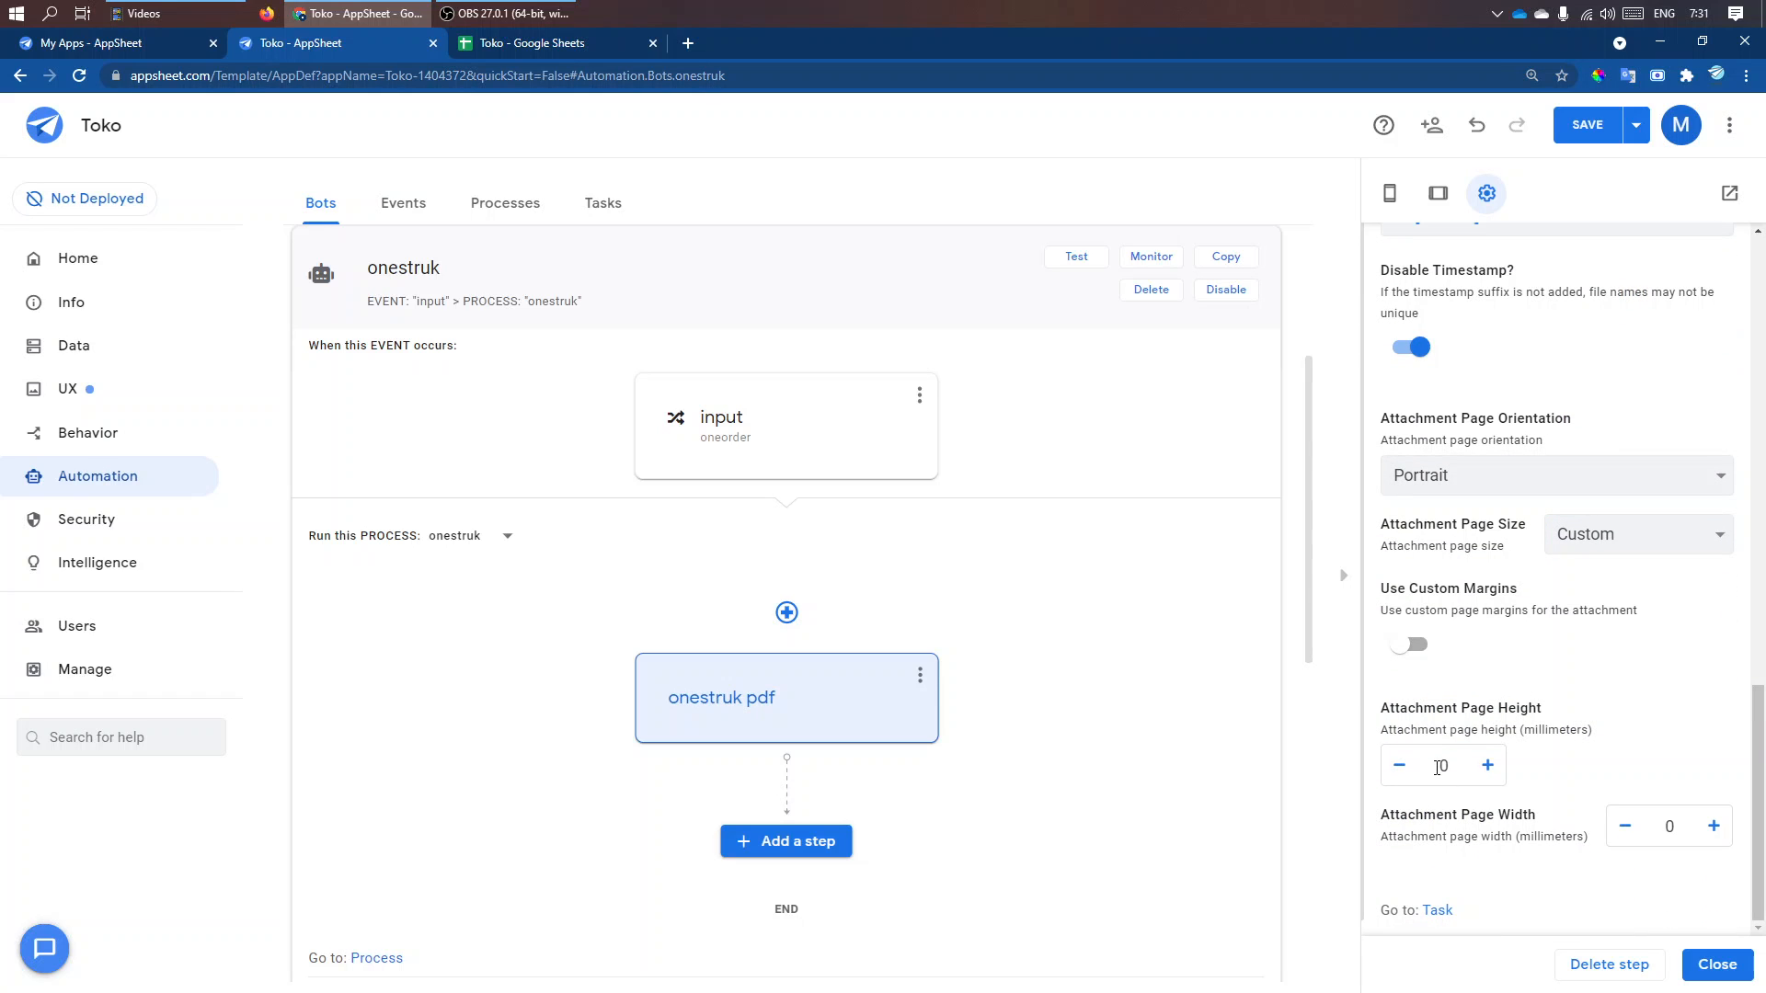
type("120")
key("BackSpace")
type("58")
key("Delete")
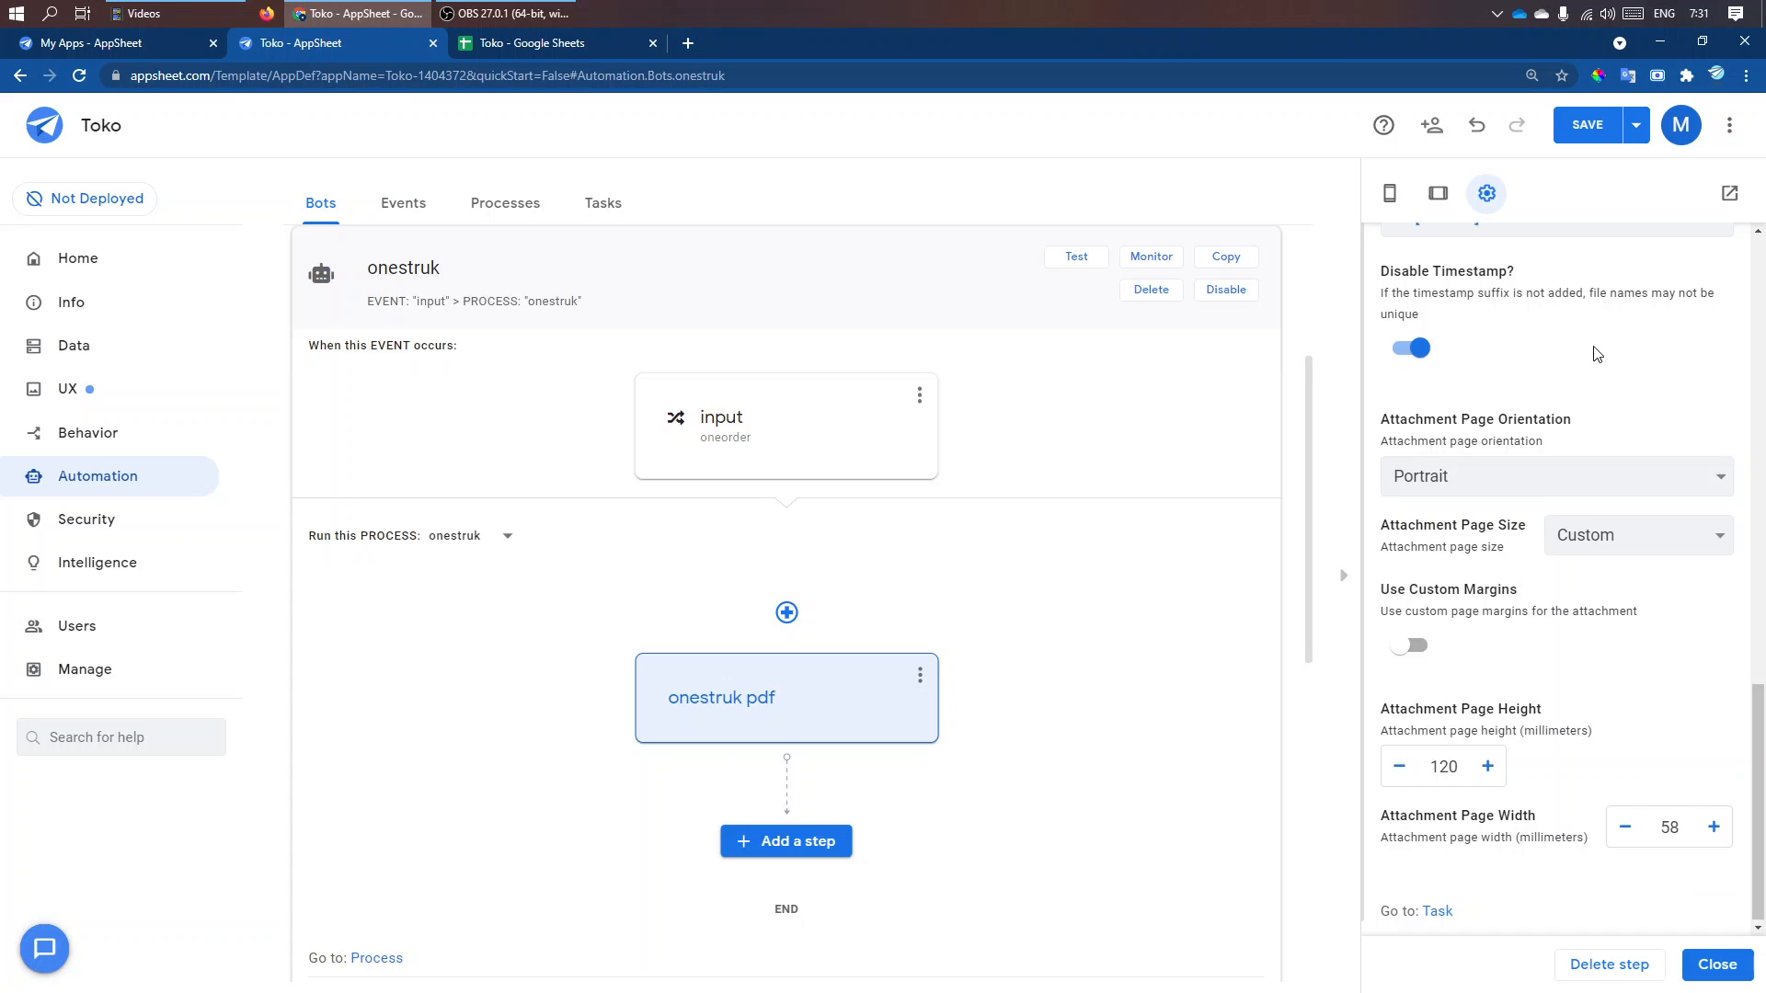
- Open the onestruk task's template document for viewing, and save the Toko app's changes
scroll(1596, 354, "up", 6)
left_click(1698, 445)
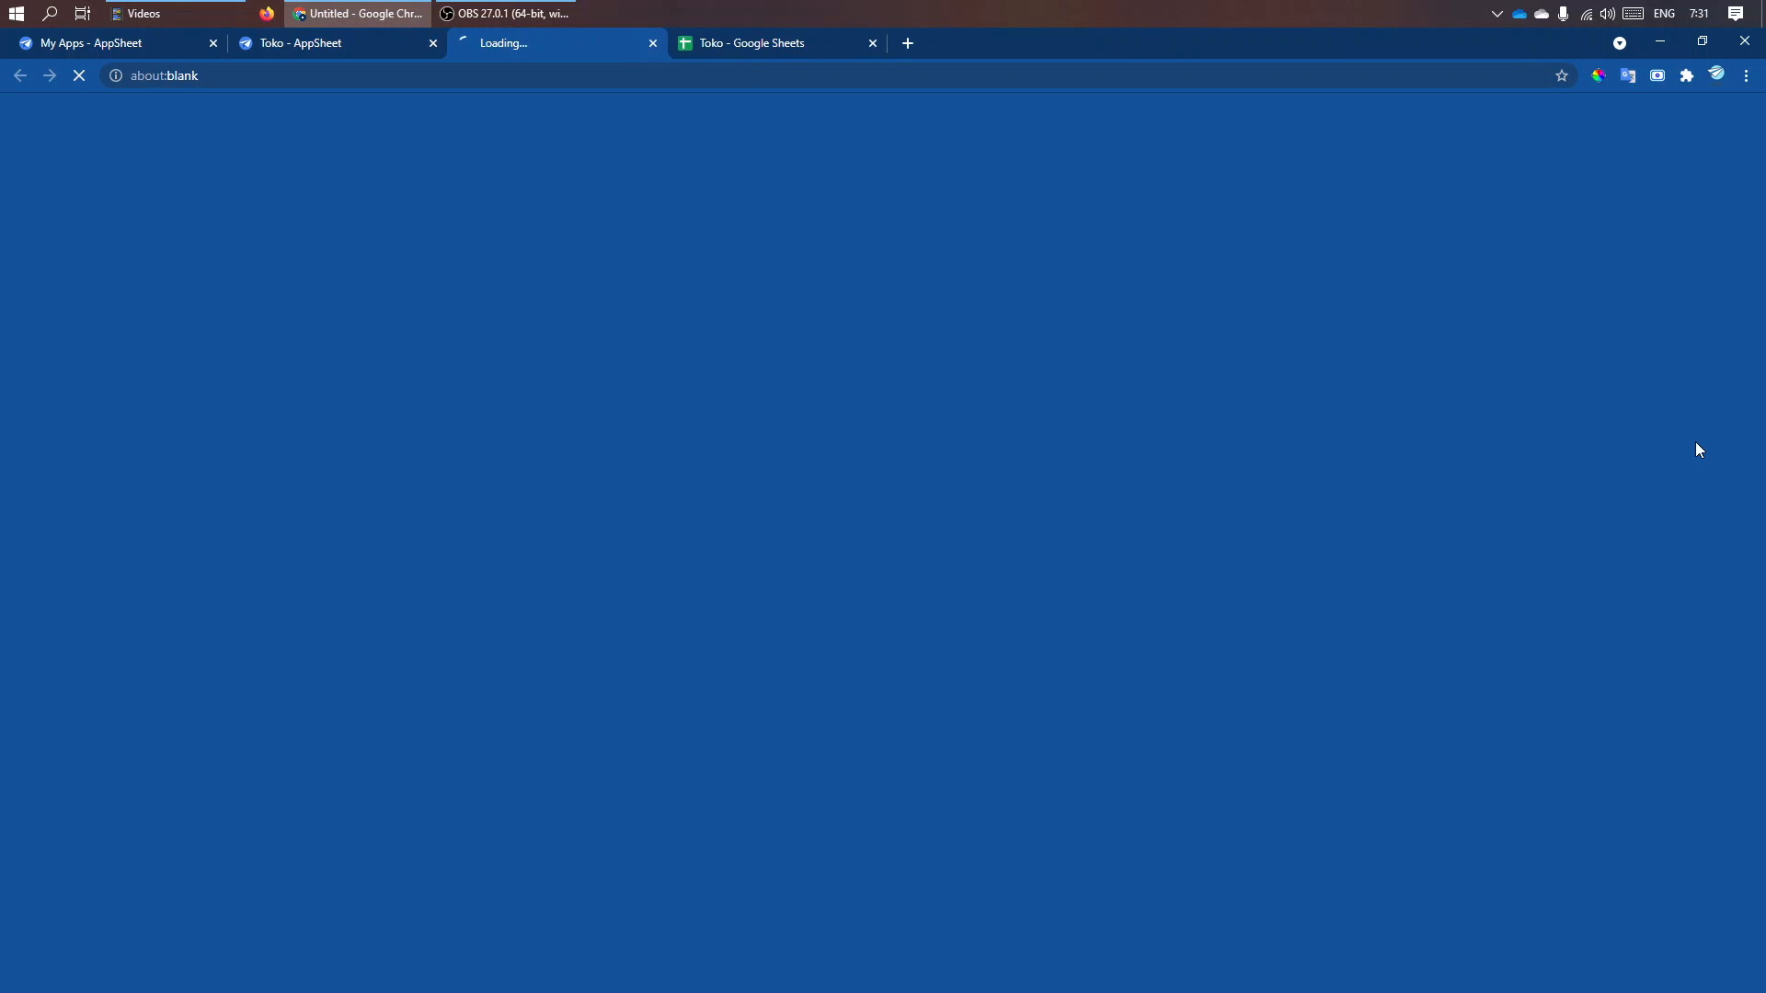
left_click(333, 48)
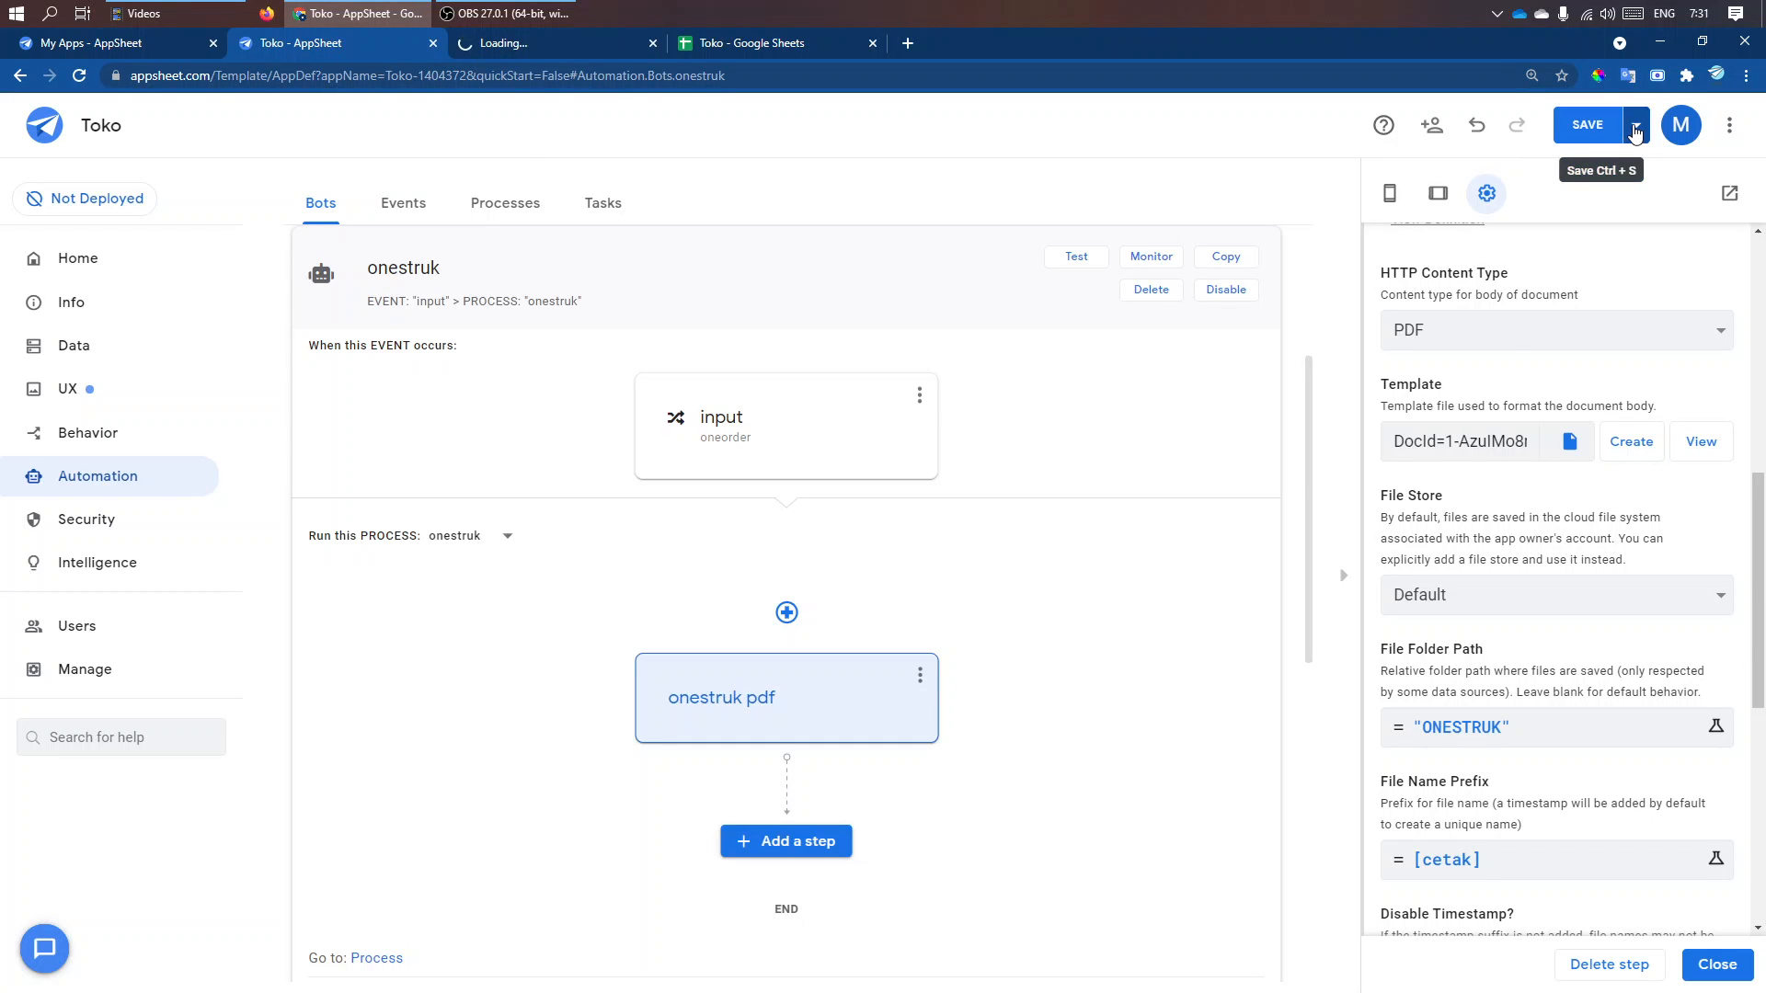
left_click(1634, 129)
left_click(1527, 226)
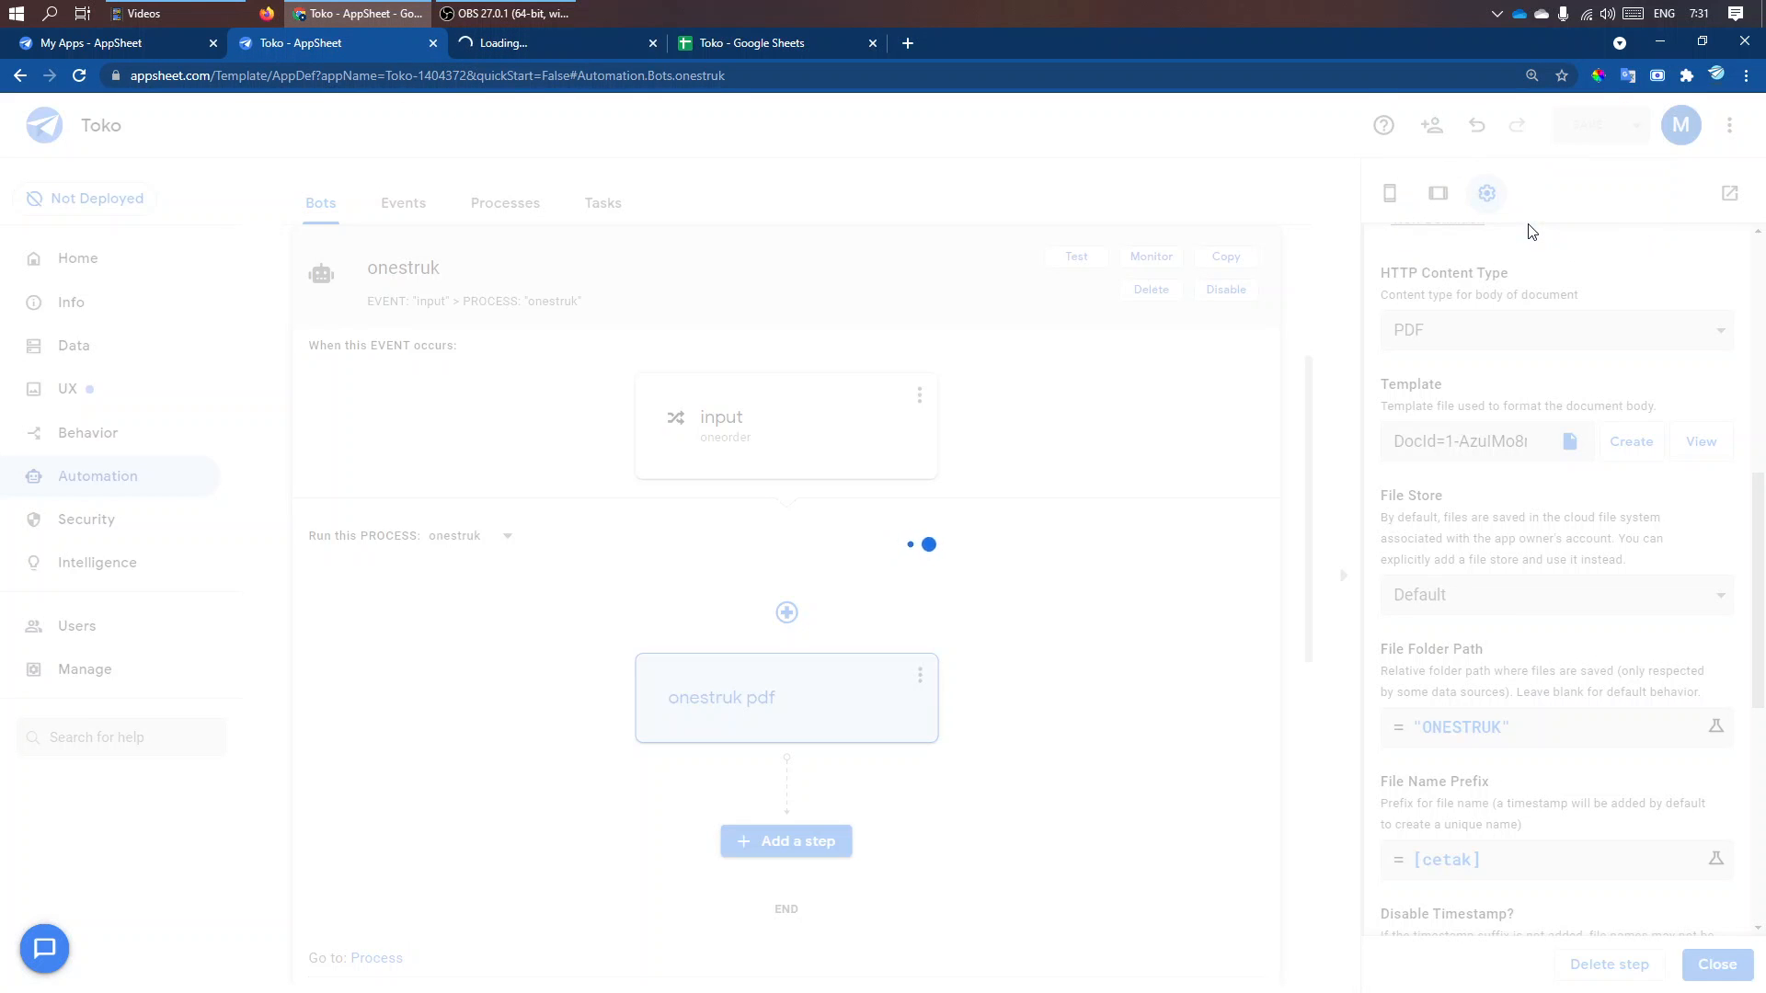
- Delete the onestruk and oneorder headings from the template document, along with the empty line above the invoice field
left_click(589, 42)
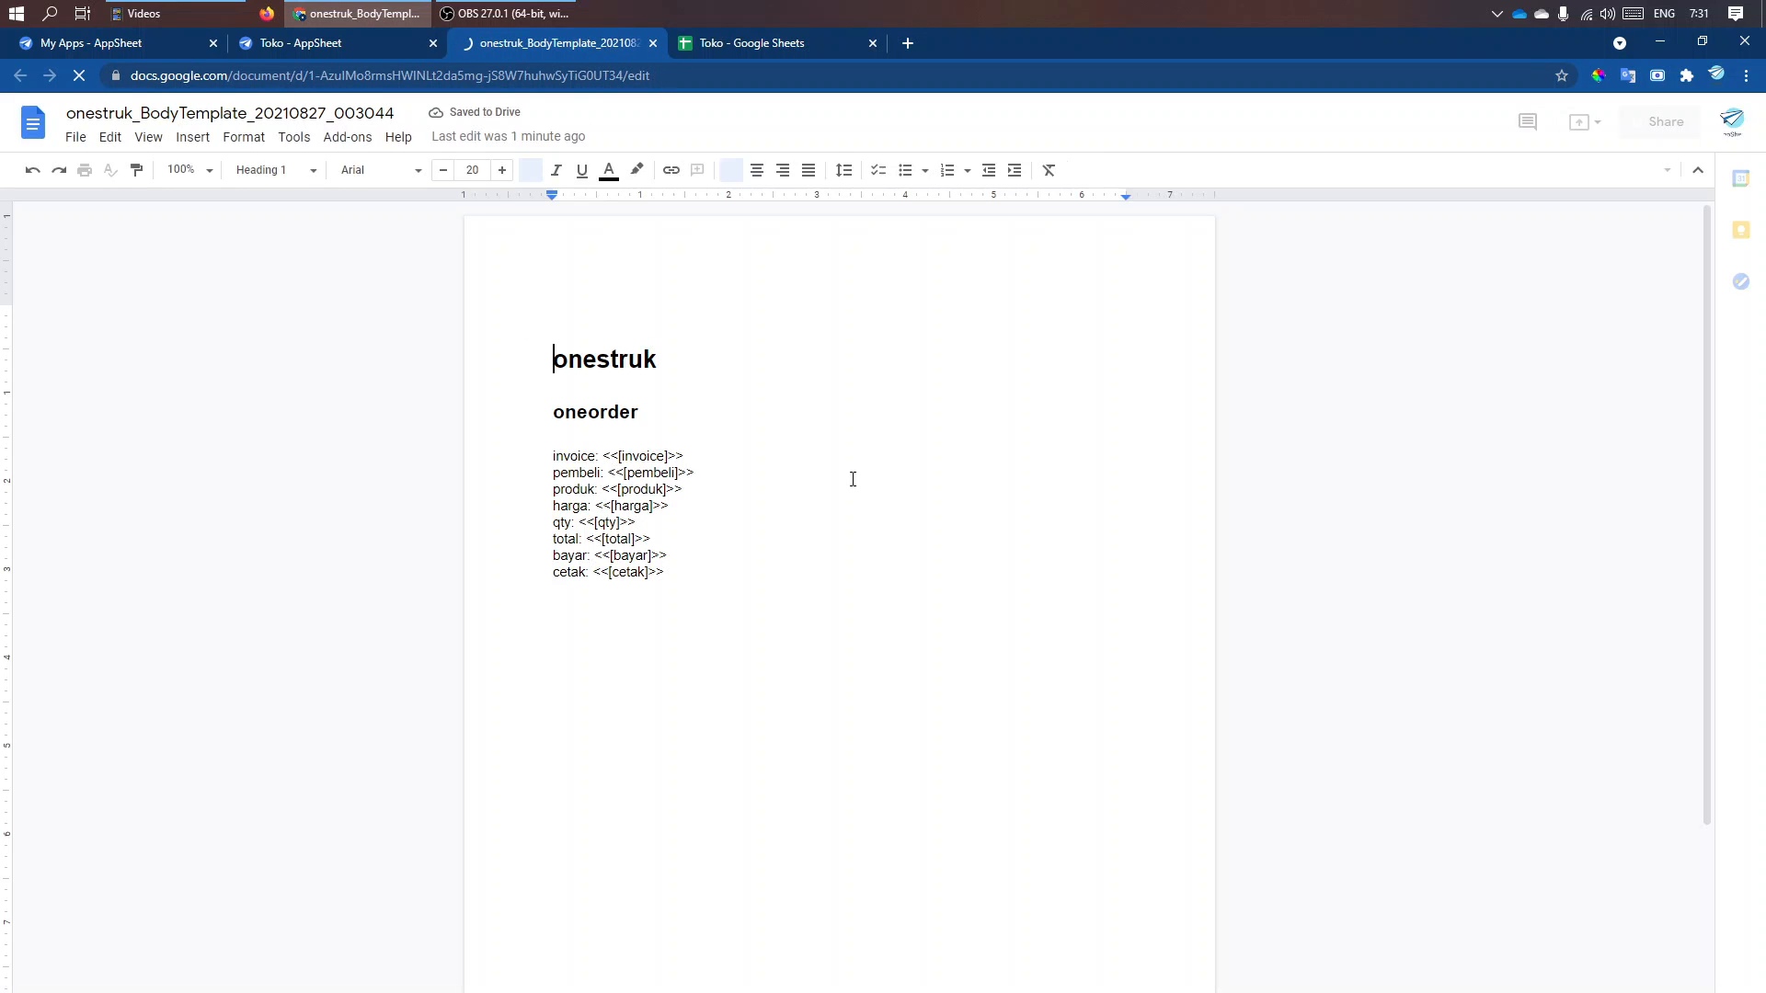
left_click(704, 416)
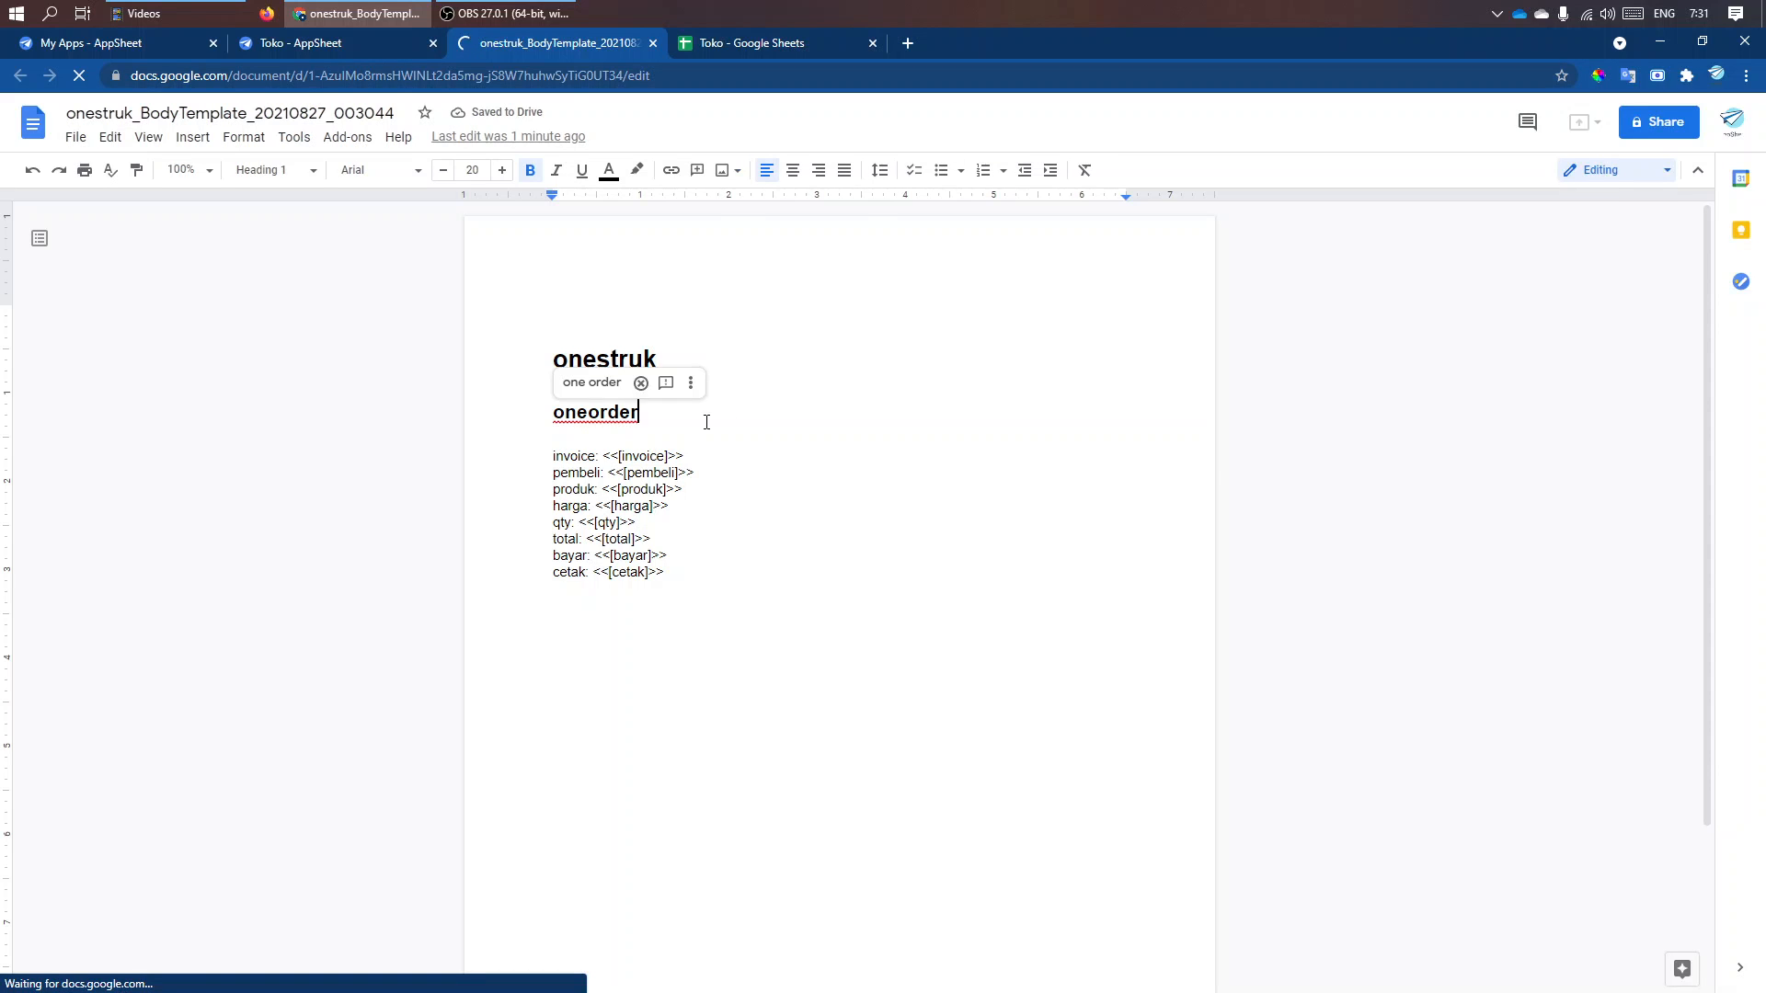
left_click_drag(702, 417, 394, 295)
key("BackSpace")
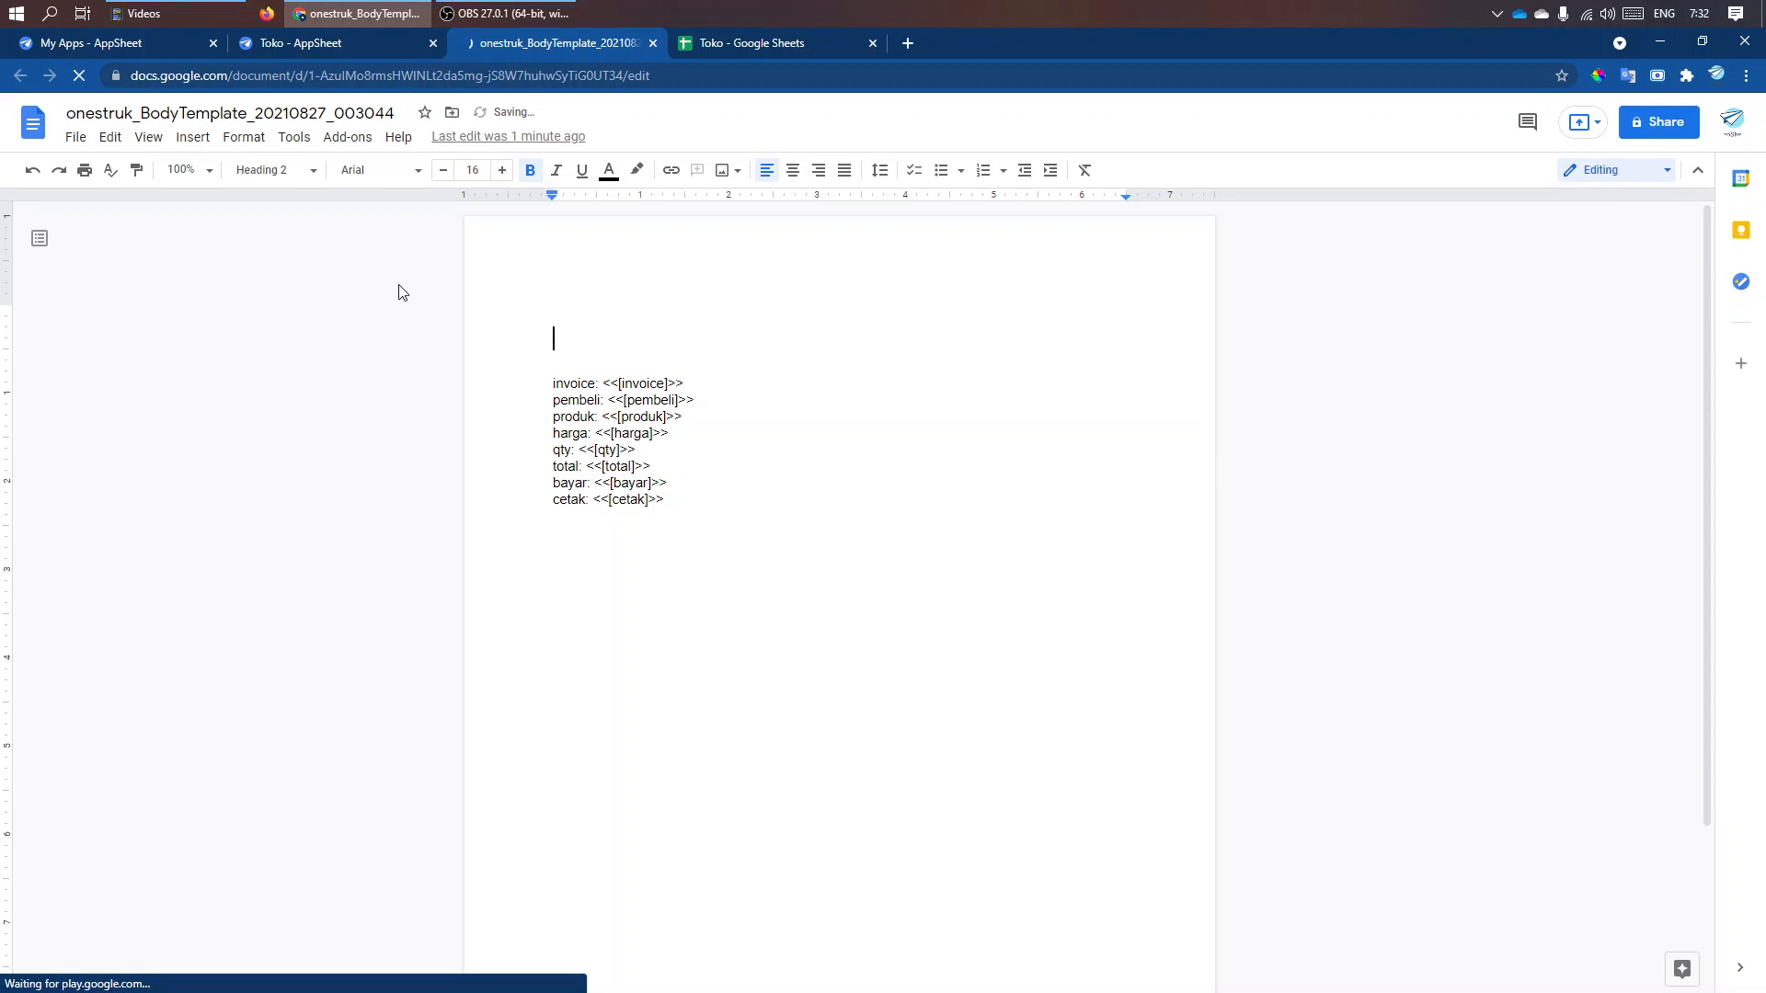
key("Delete")
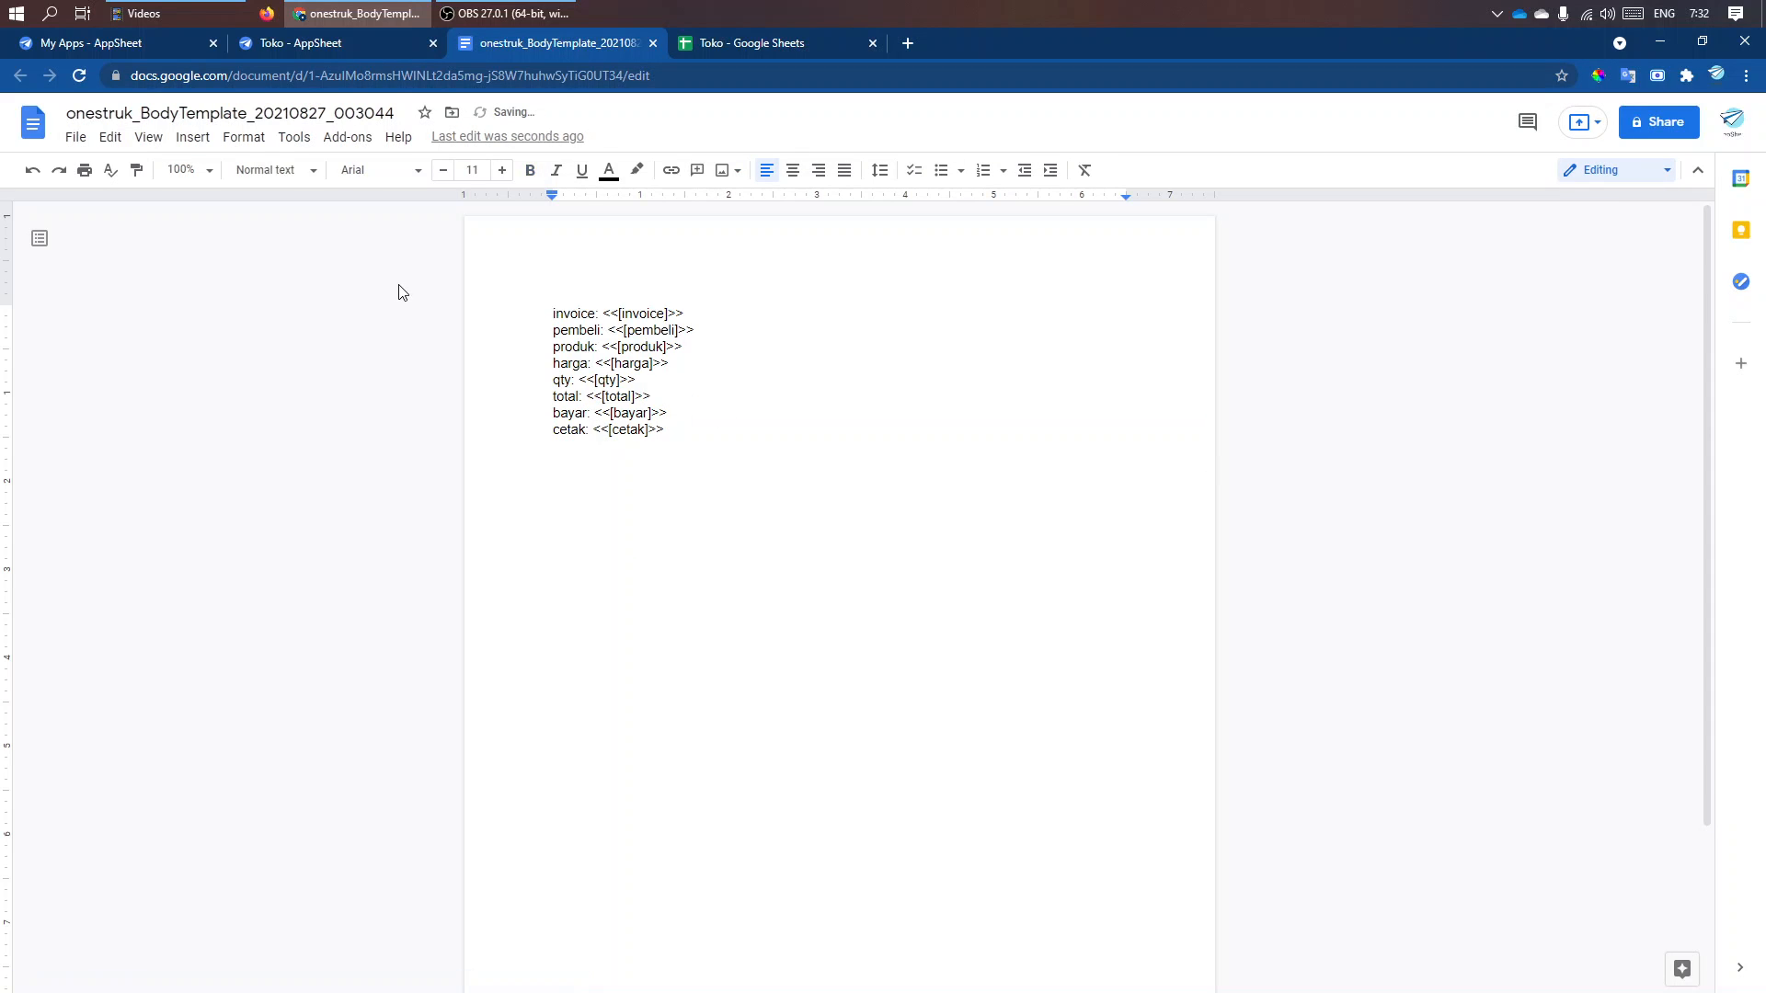
- Set the template document's top, bottom, left and right page margins to 0 inches
left_click(79, 138)
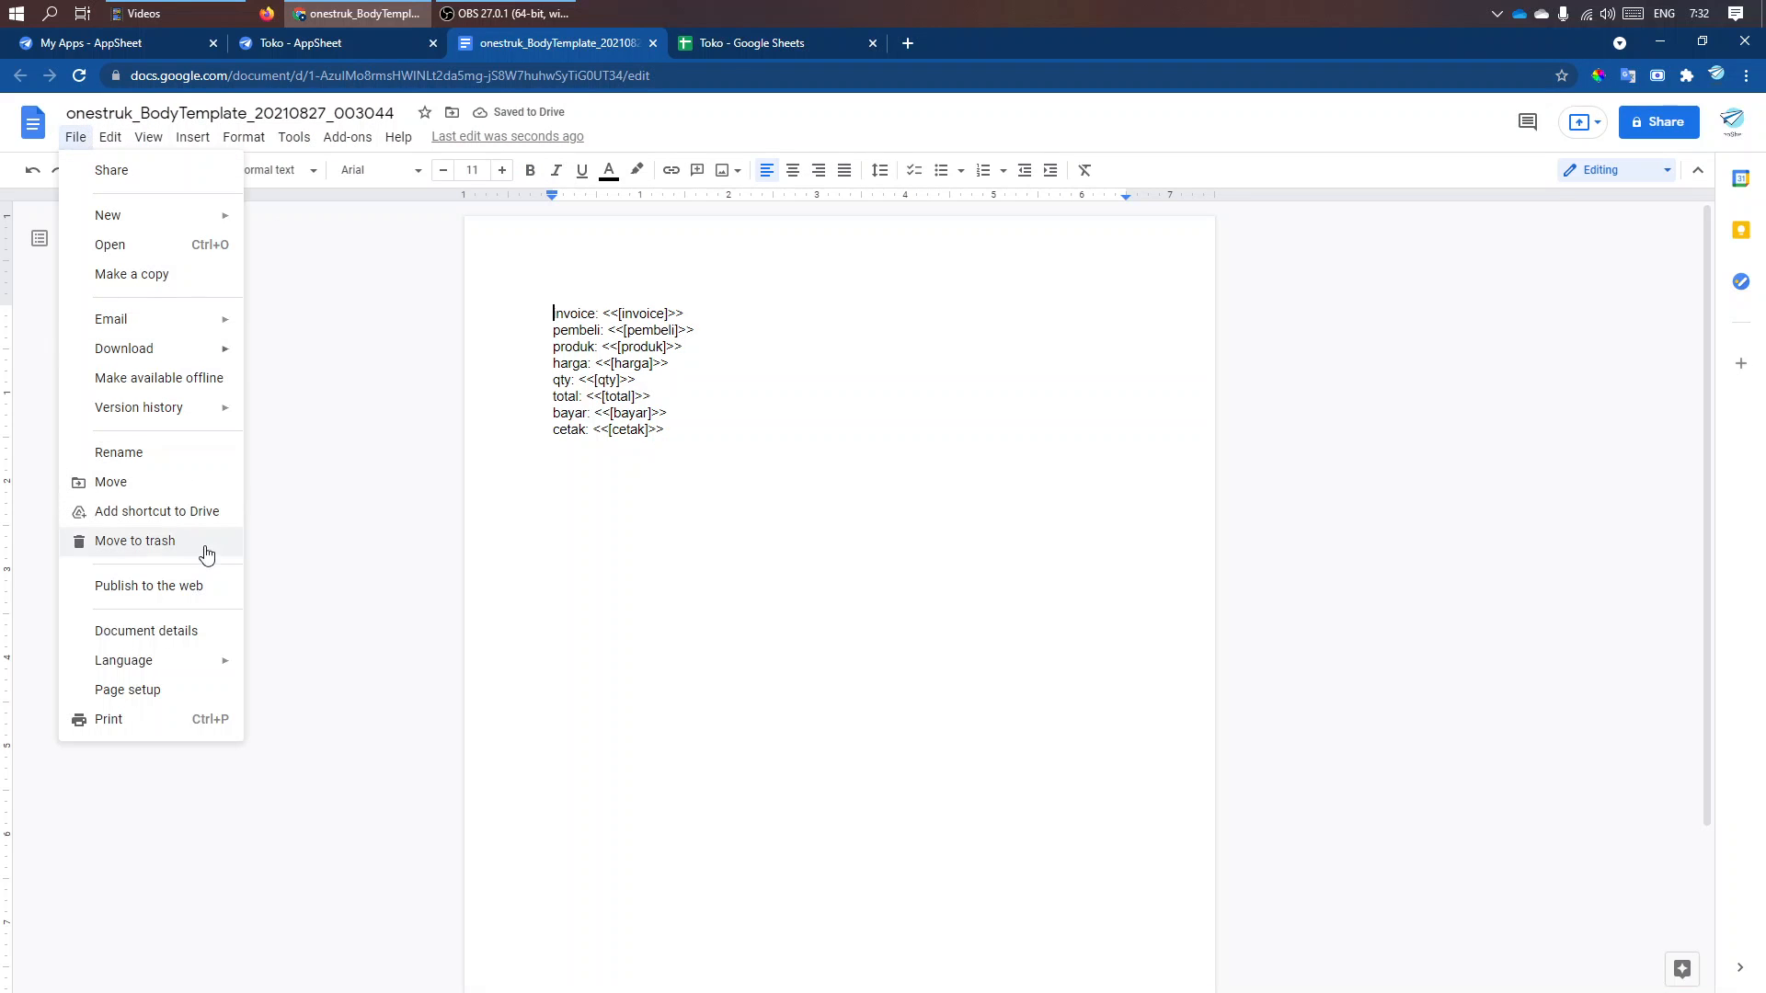
left_click(162, 690)
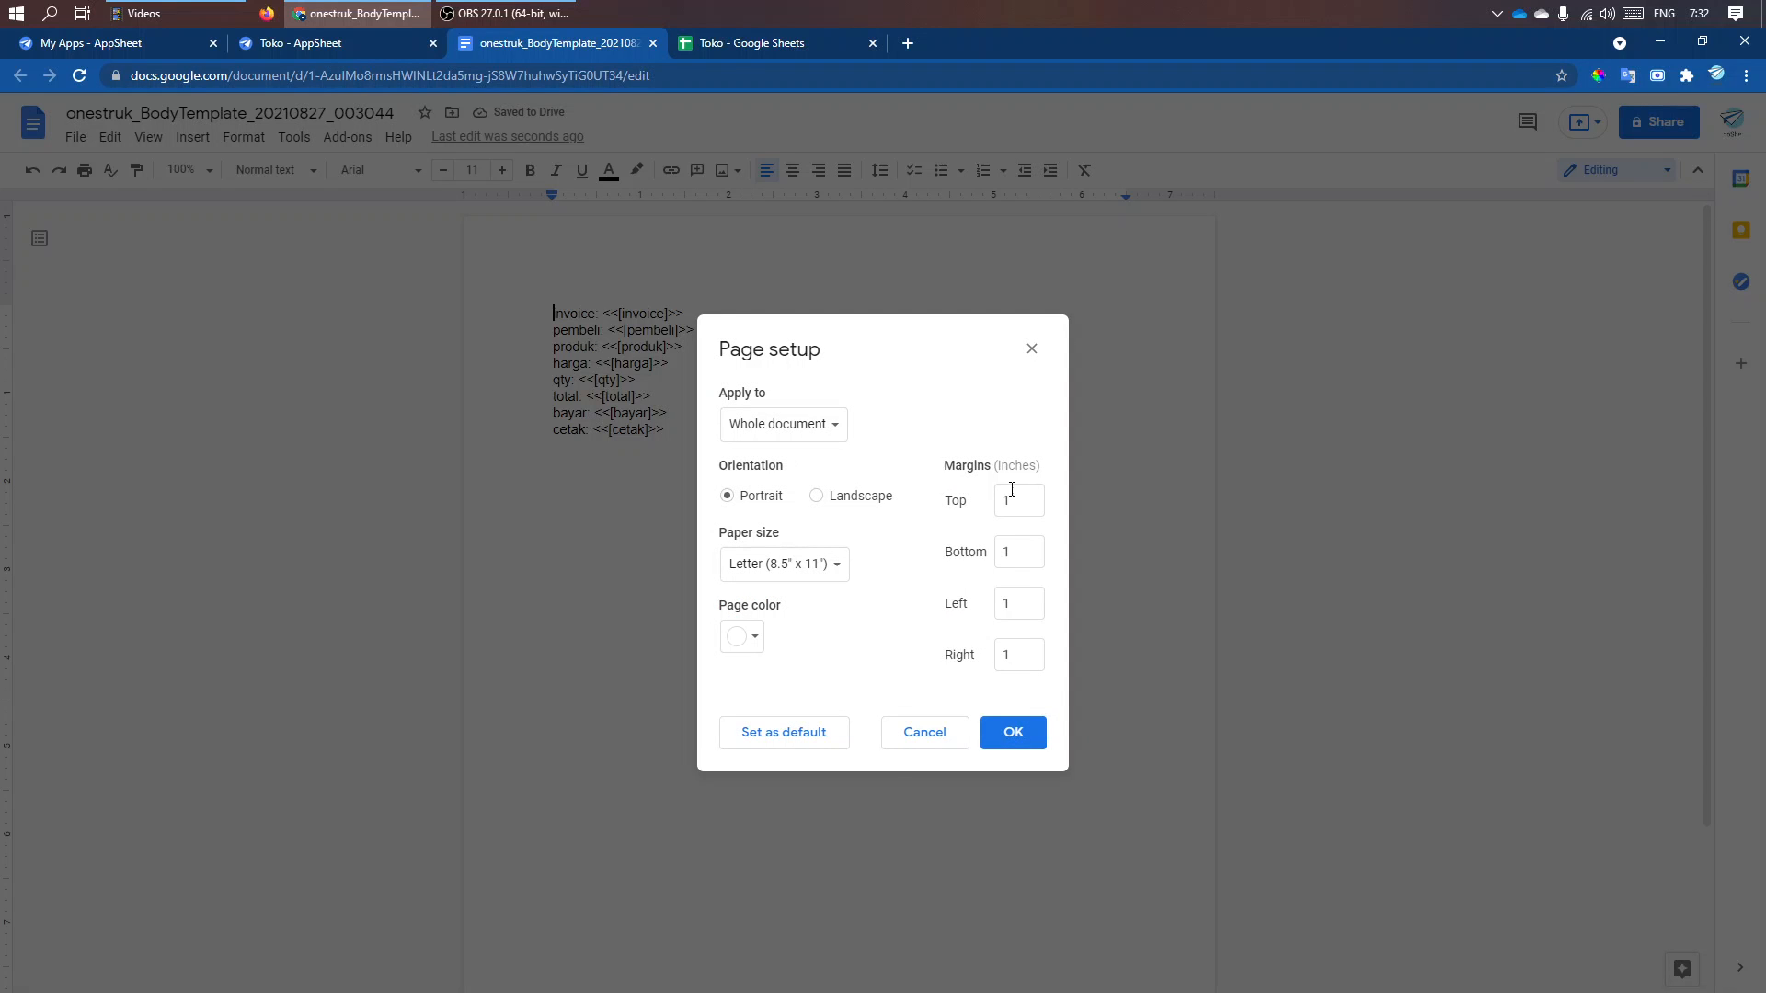
double_click(1013, 497)
type("0")
double_click(1016, 552)
type("0")
key("Tab")
type("0")
double_click(1011, 647)
type("0")
- Change the template's paper size to Statement (5.5" x 8.5") and apply the page setup
left_click(795, 569)
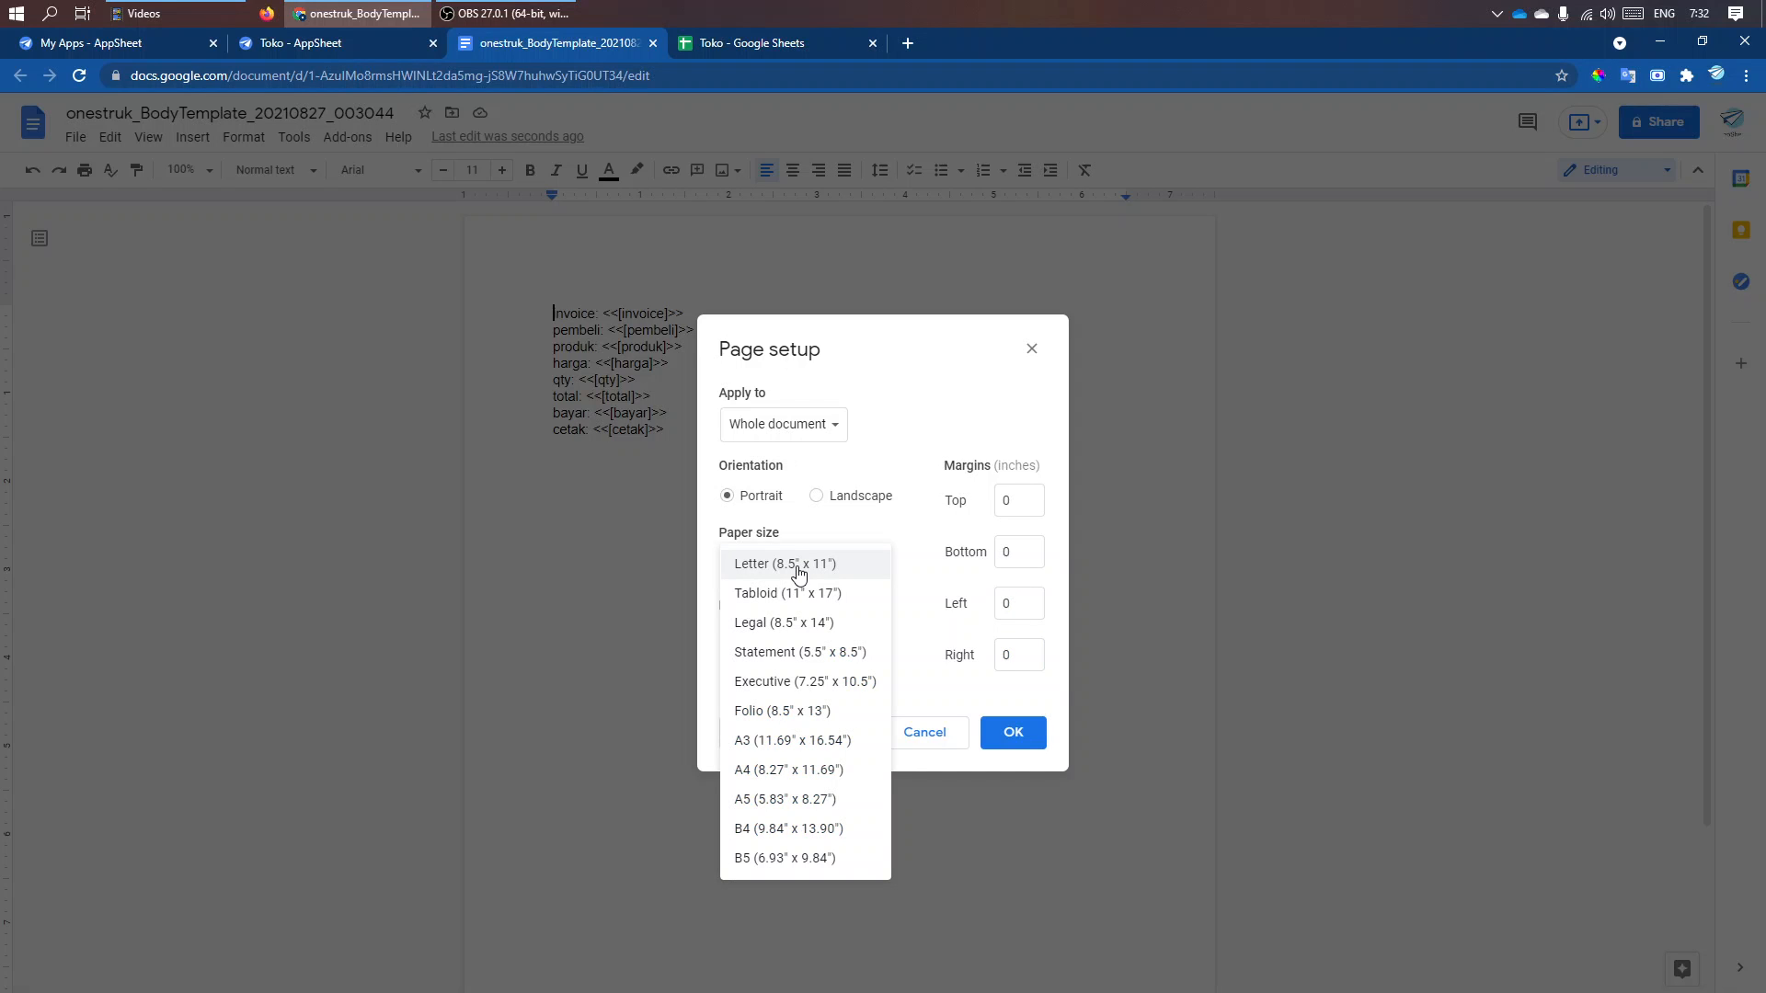
left_click(814, 652)
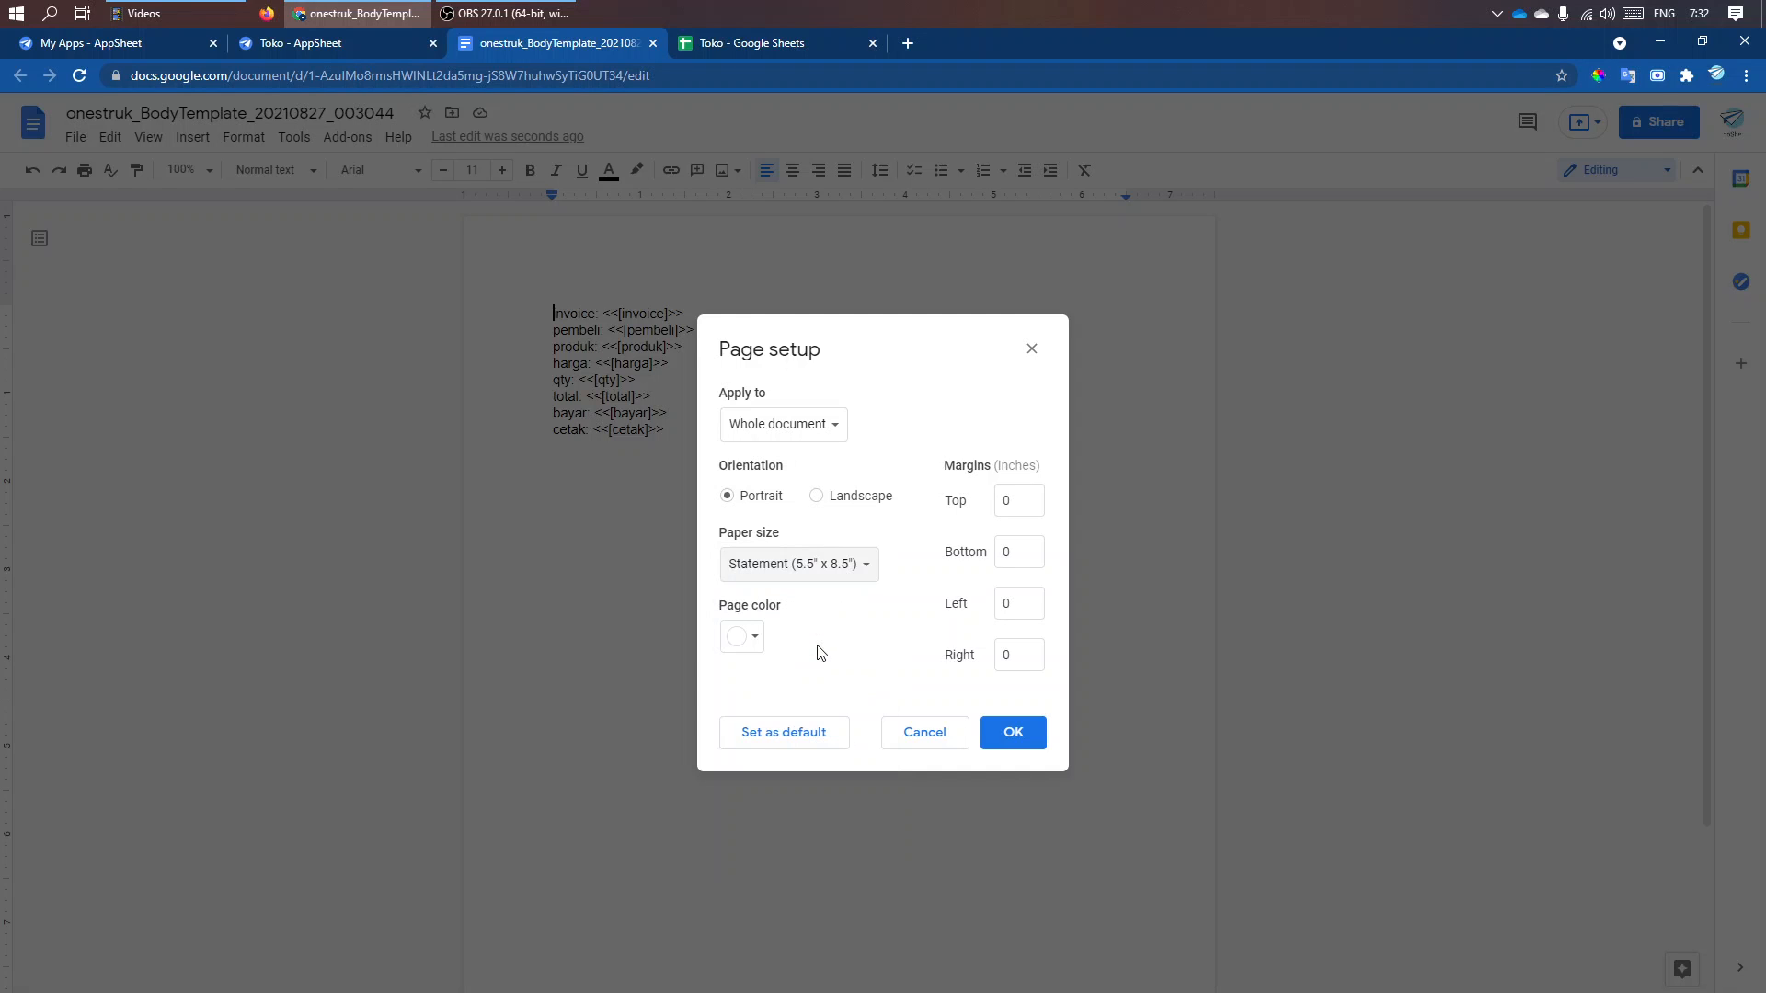
left_click(1013, 735)
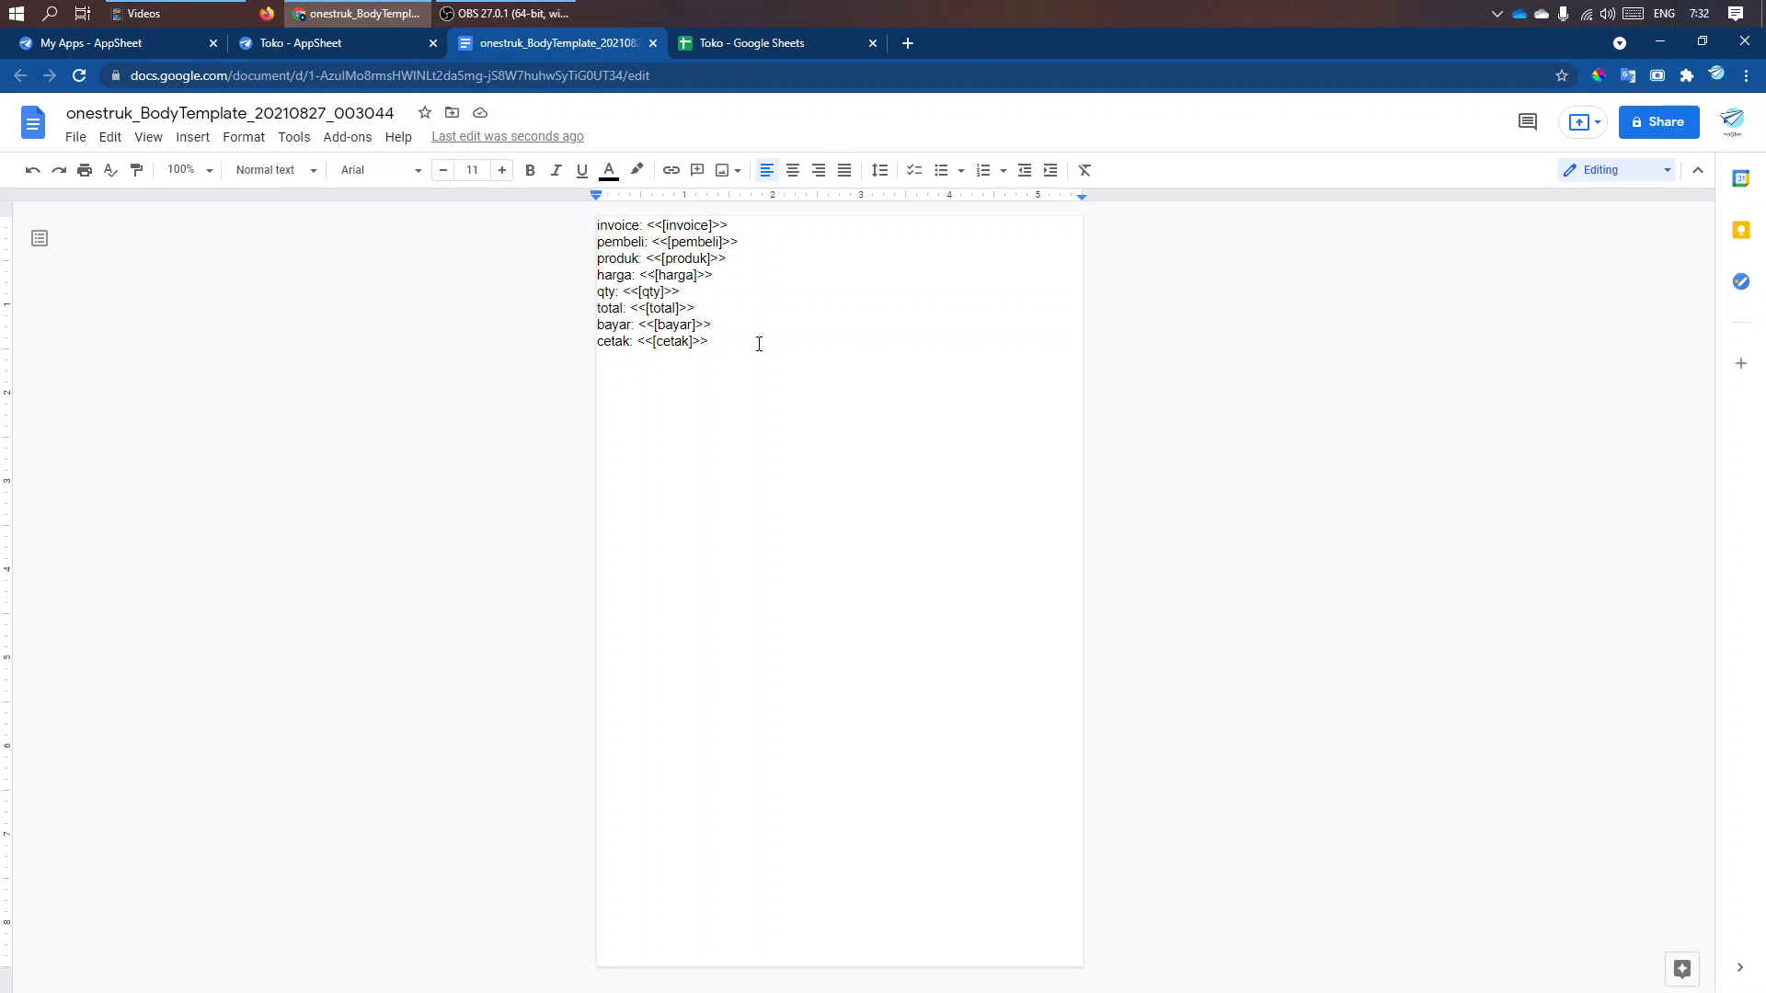
- Replace the cetak line of the template with "Kembalian: <<[bayar]-[total]>>"
left_click_drag(759, 344, 579, 346)
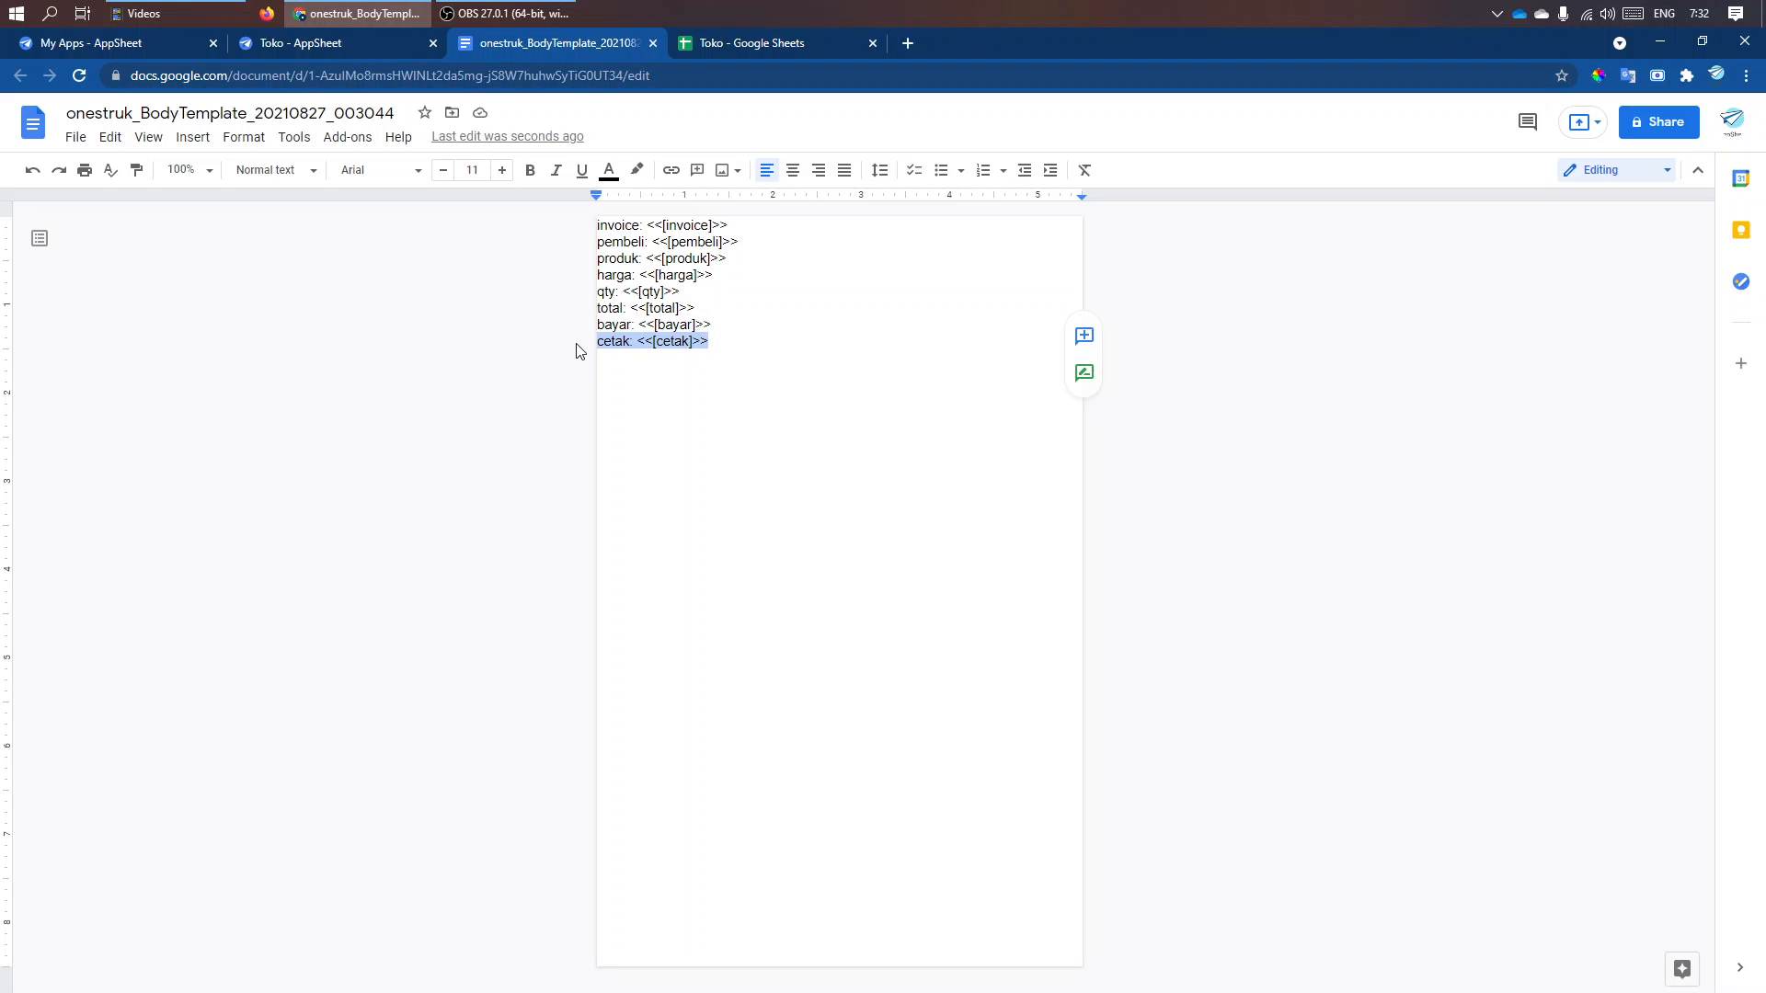
key("BackSpace")
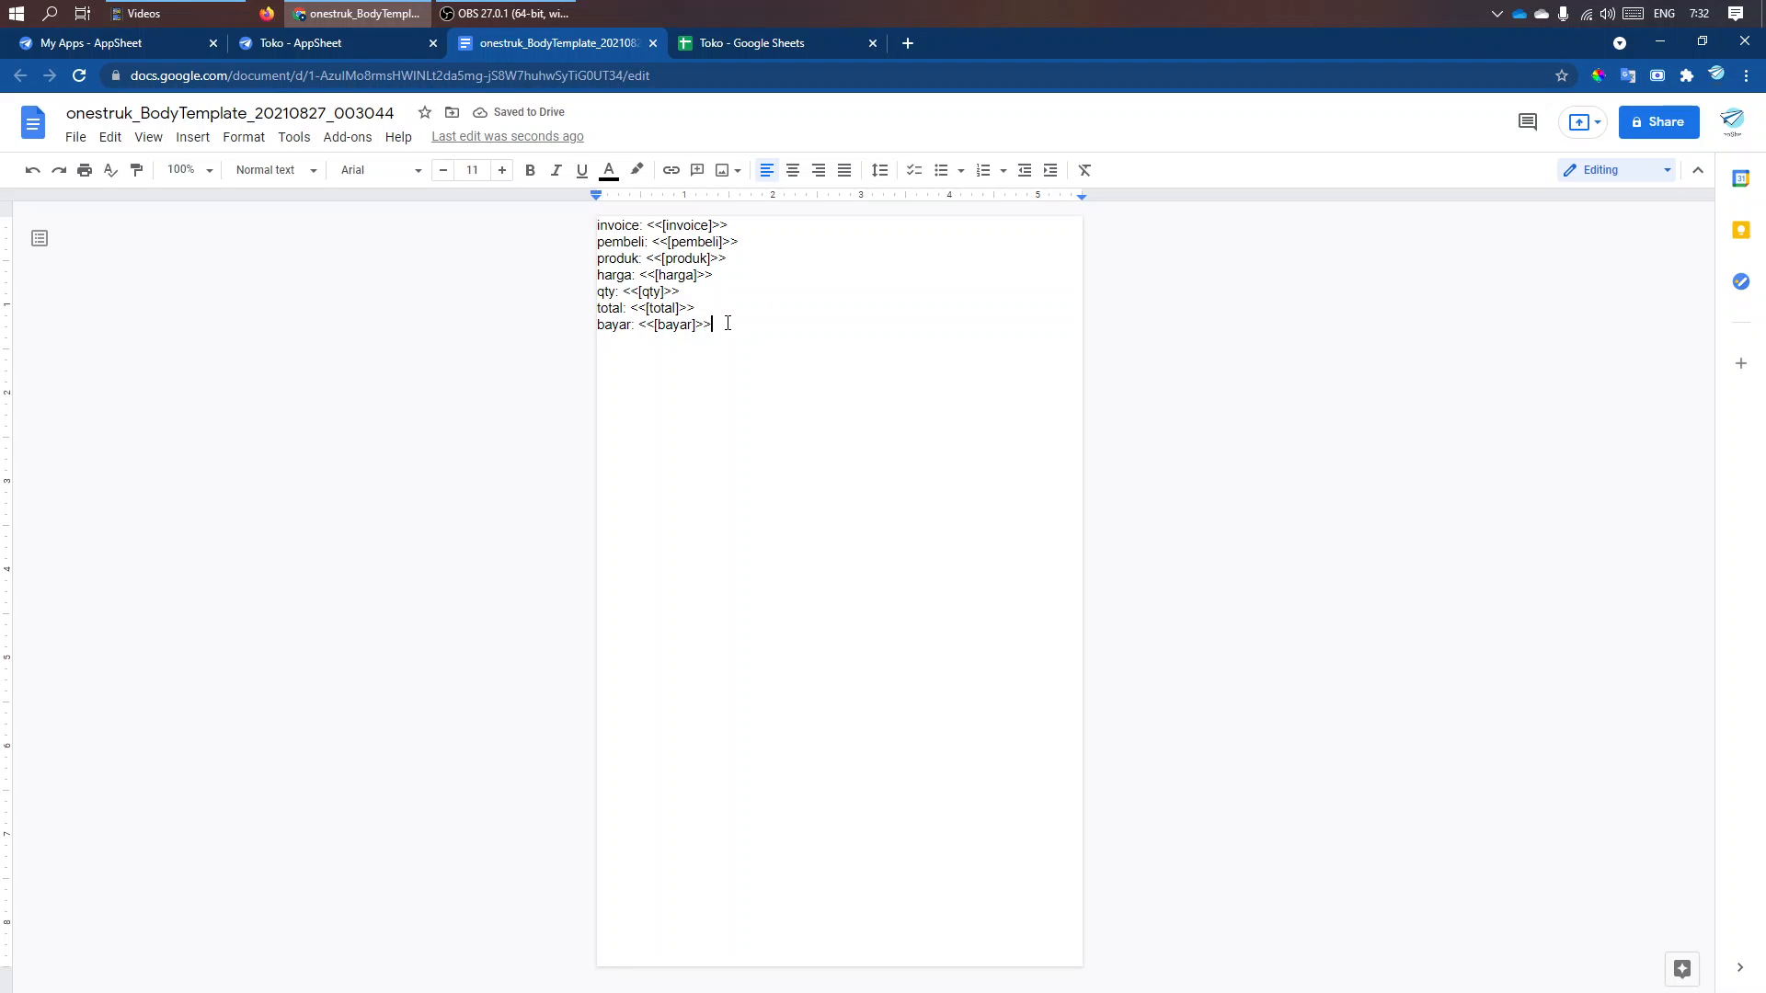
type("Kembalian: <<[bayar")
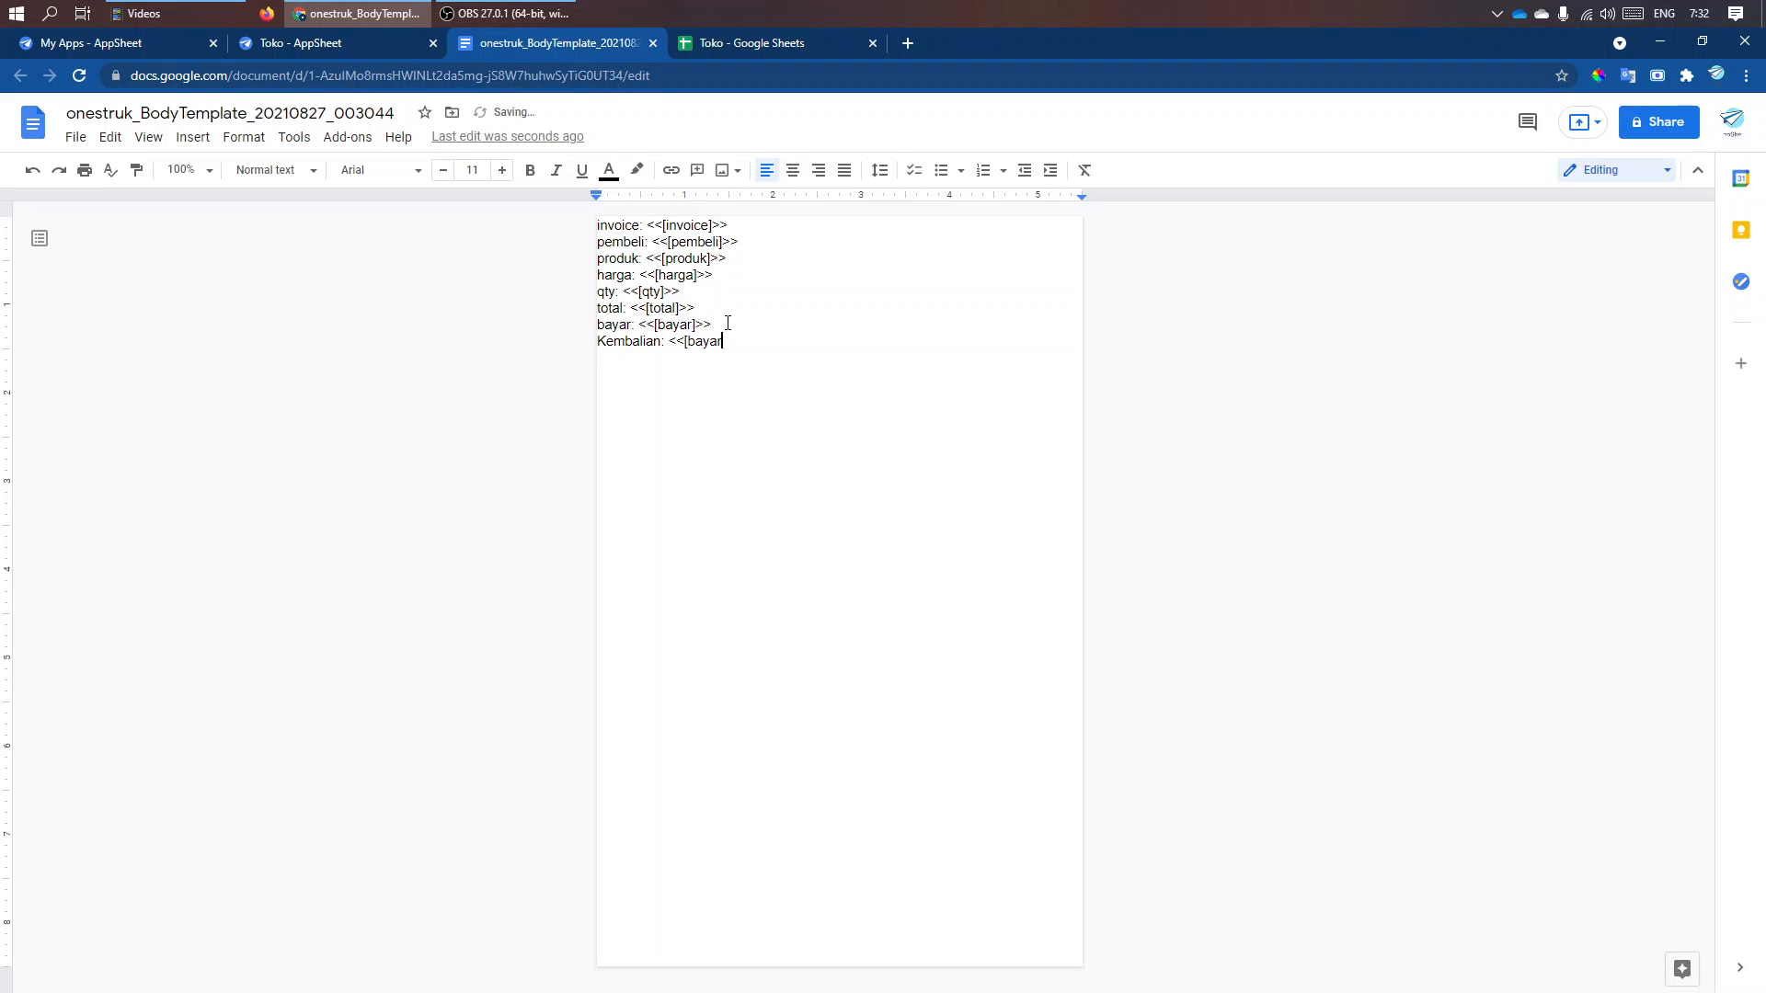
type("]-[total]>>")
- Add the title "STRUK SIMPLE" above the invoice line, leaving one blank line between them
key("Return")
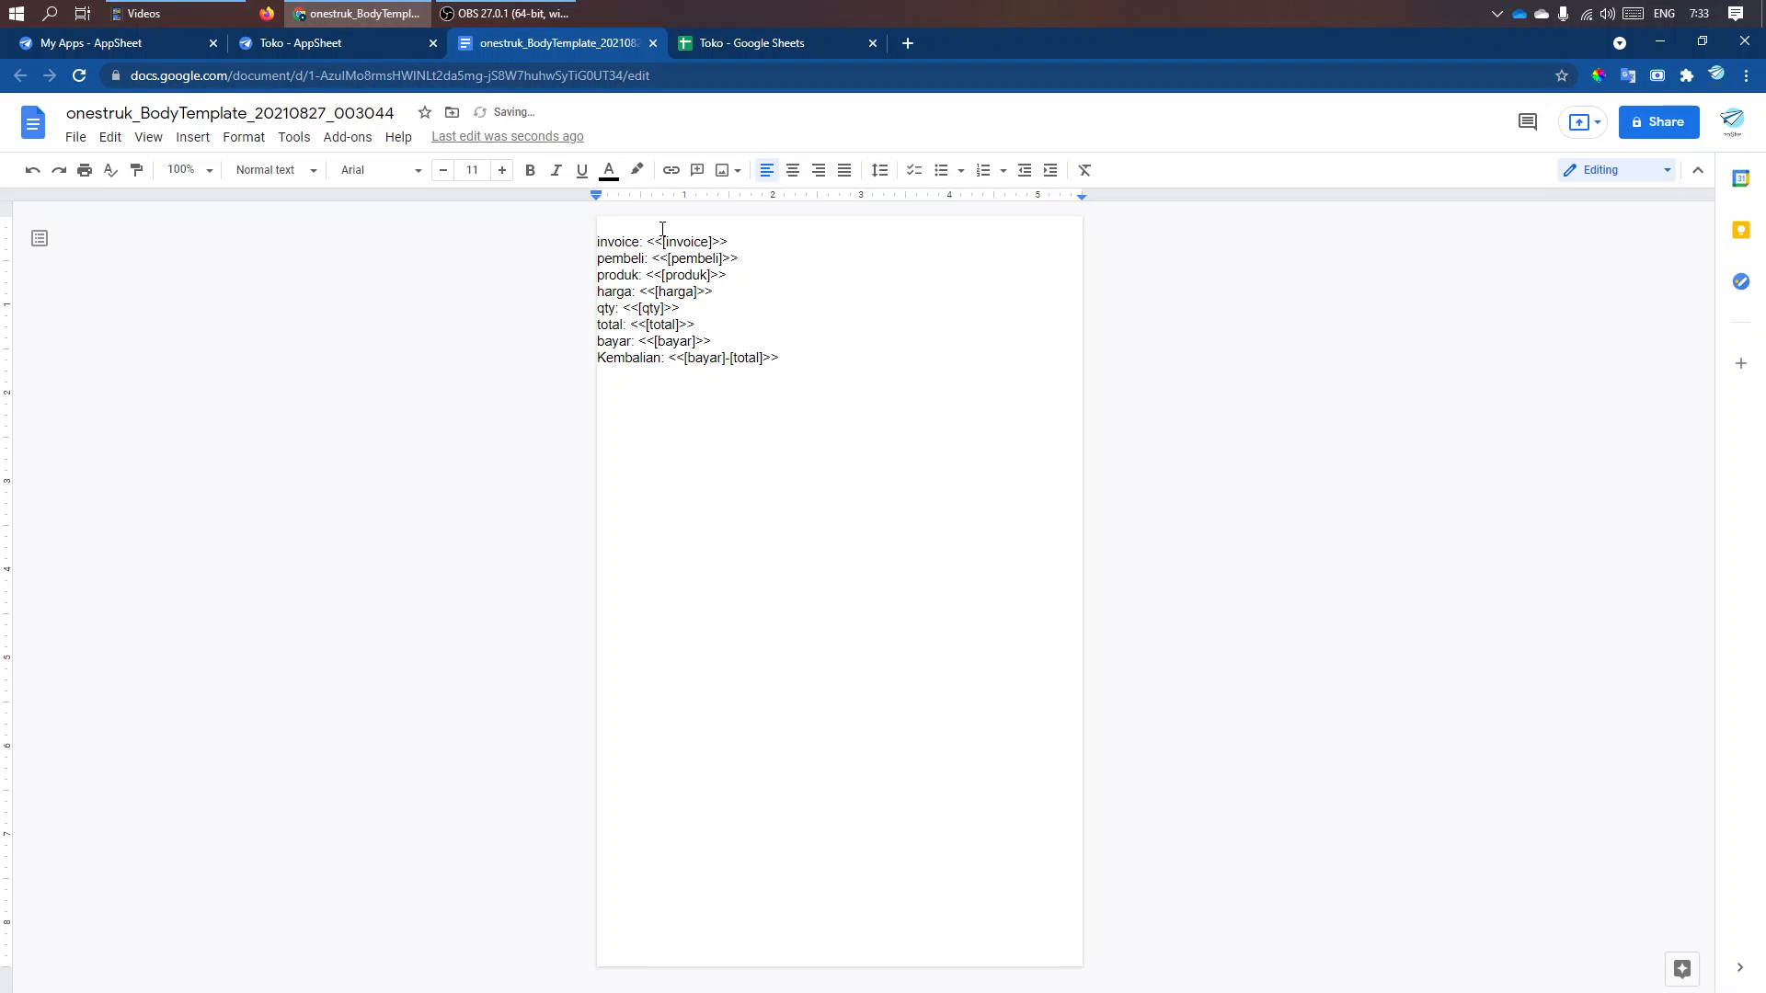
key("Return")
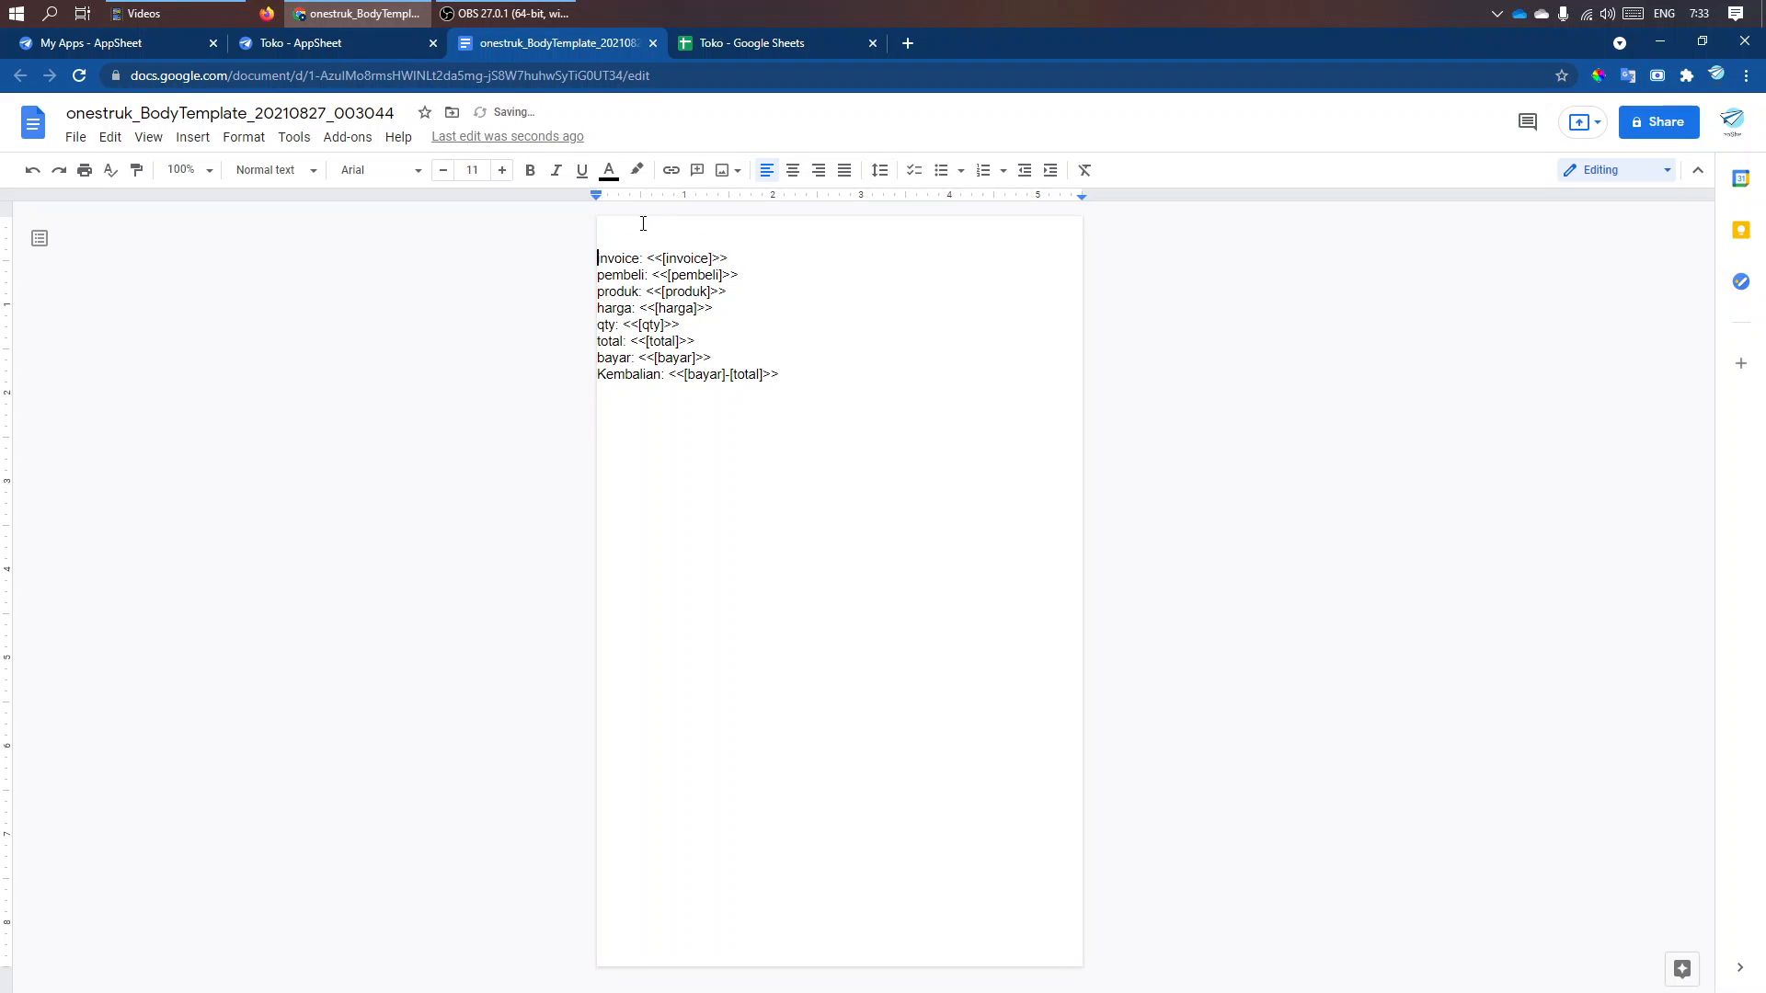
left_click(612, 236)
type("STRUK SIMPLE")
- Format the STRUK SIMPLE title as bold, 14 pt and centred
left_click_drag(708, 226, 555, 191)
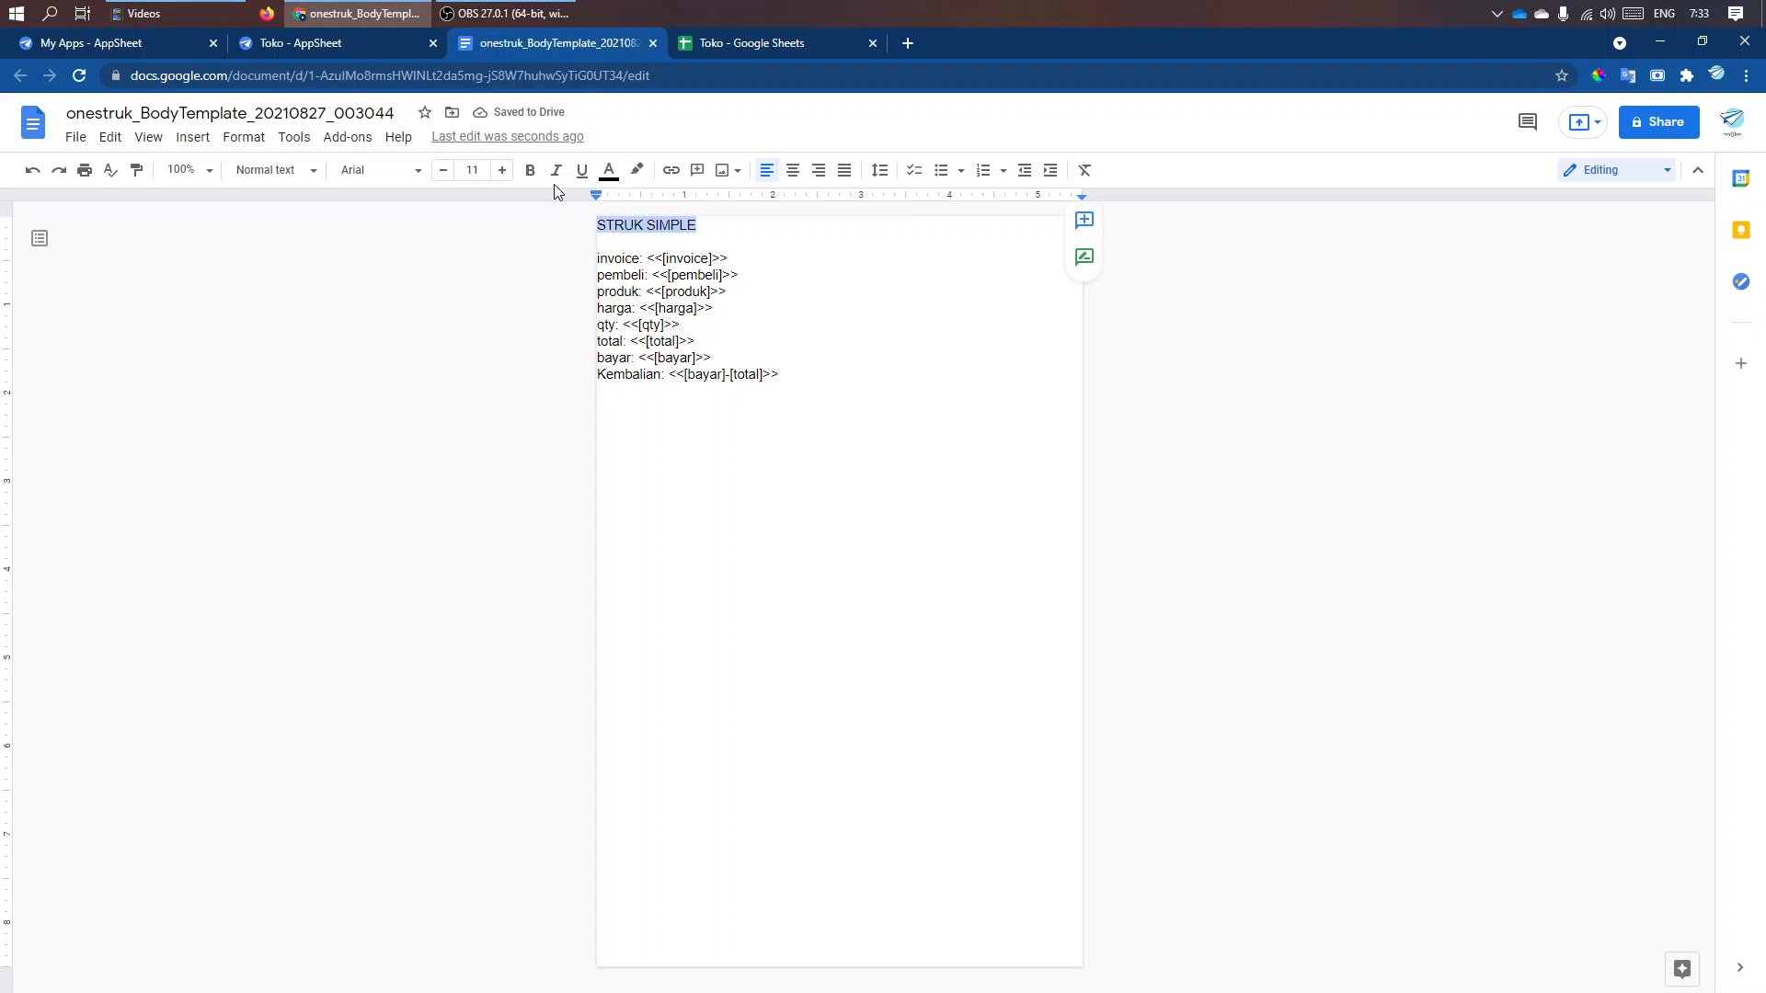
left_click(529, 170)
left_click(472, 170)
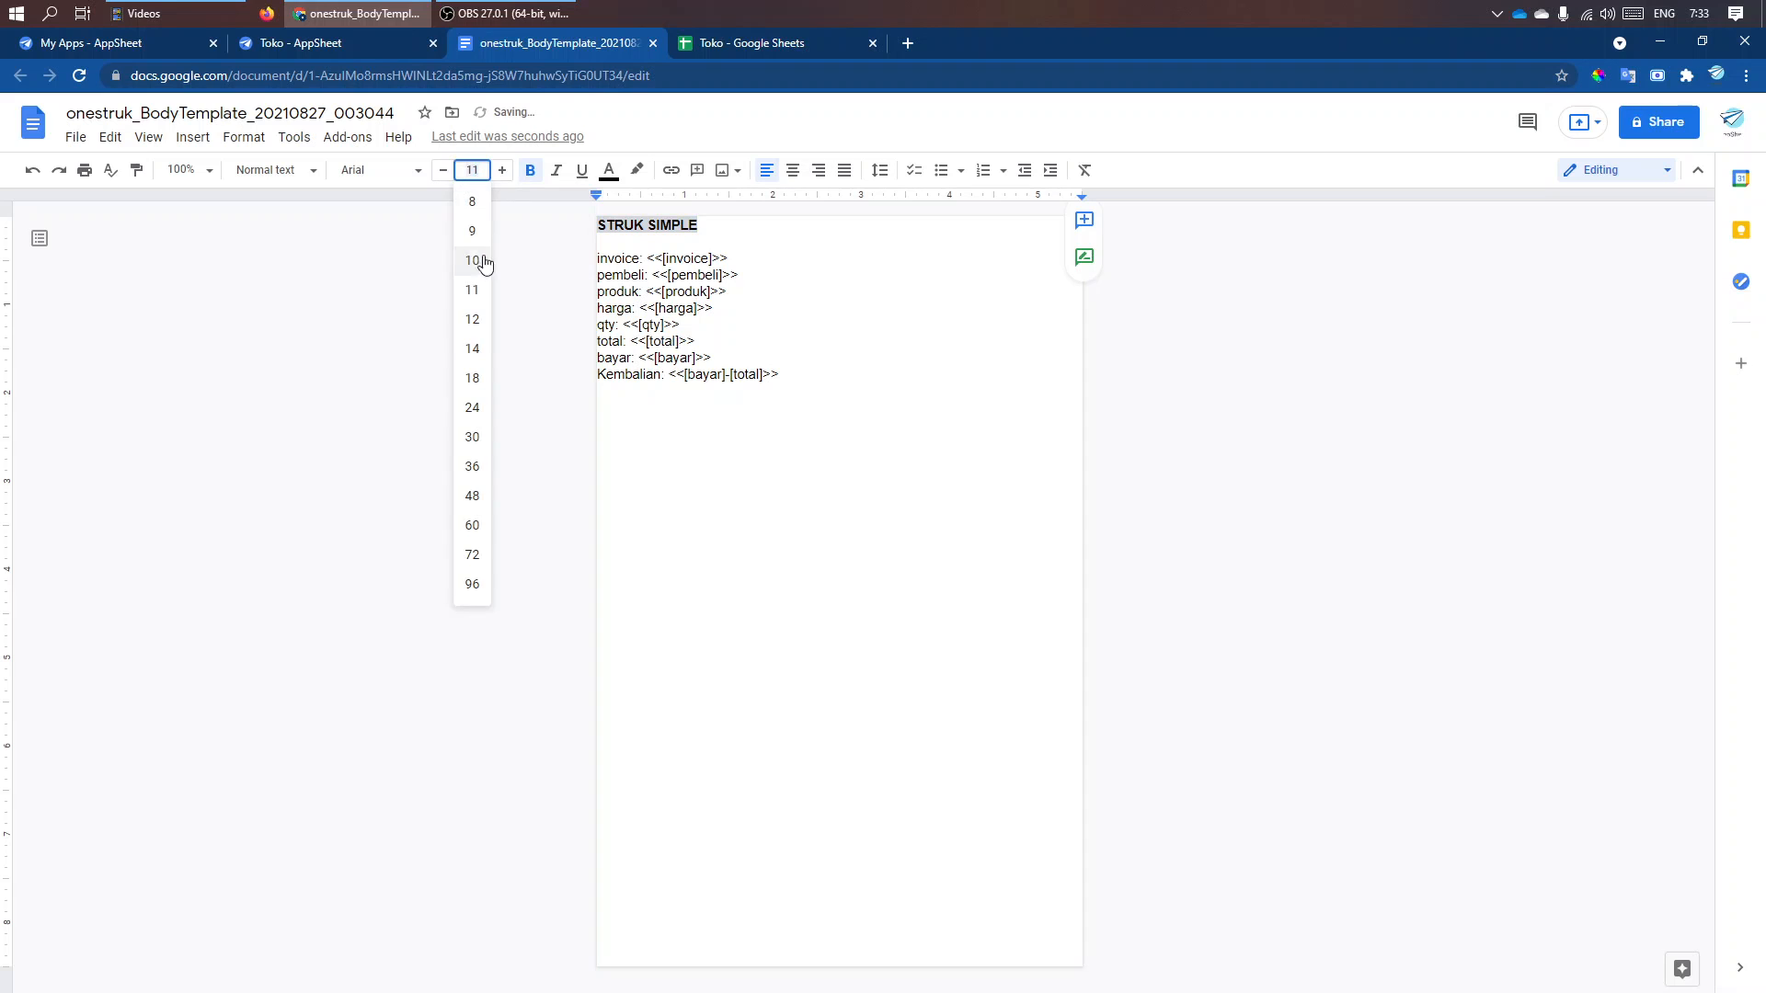
left_click(472, 348)
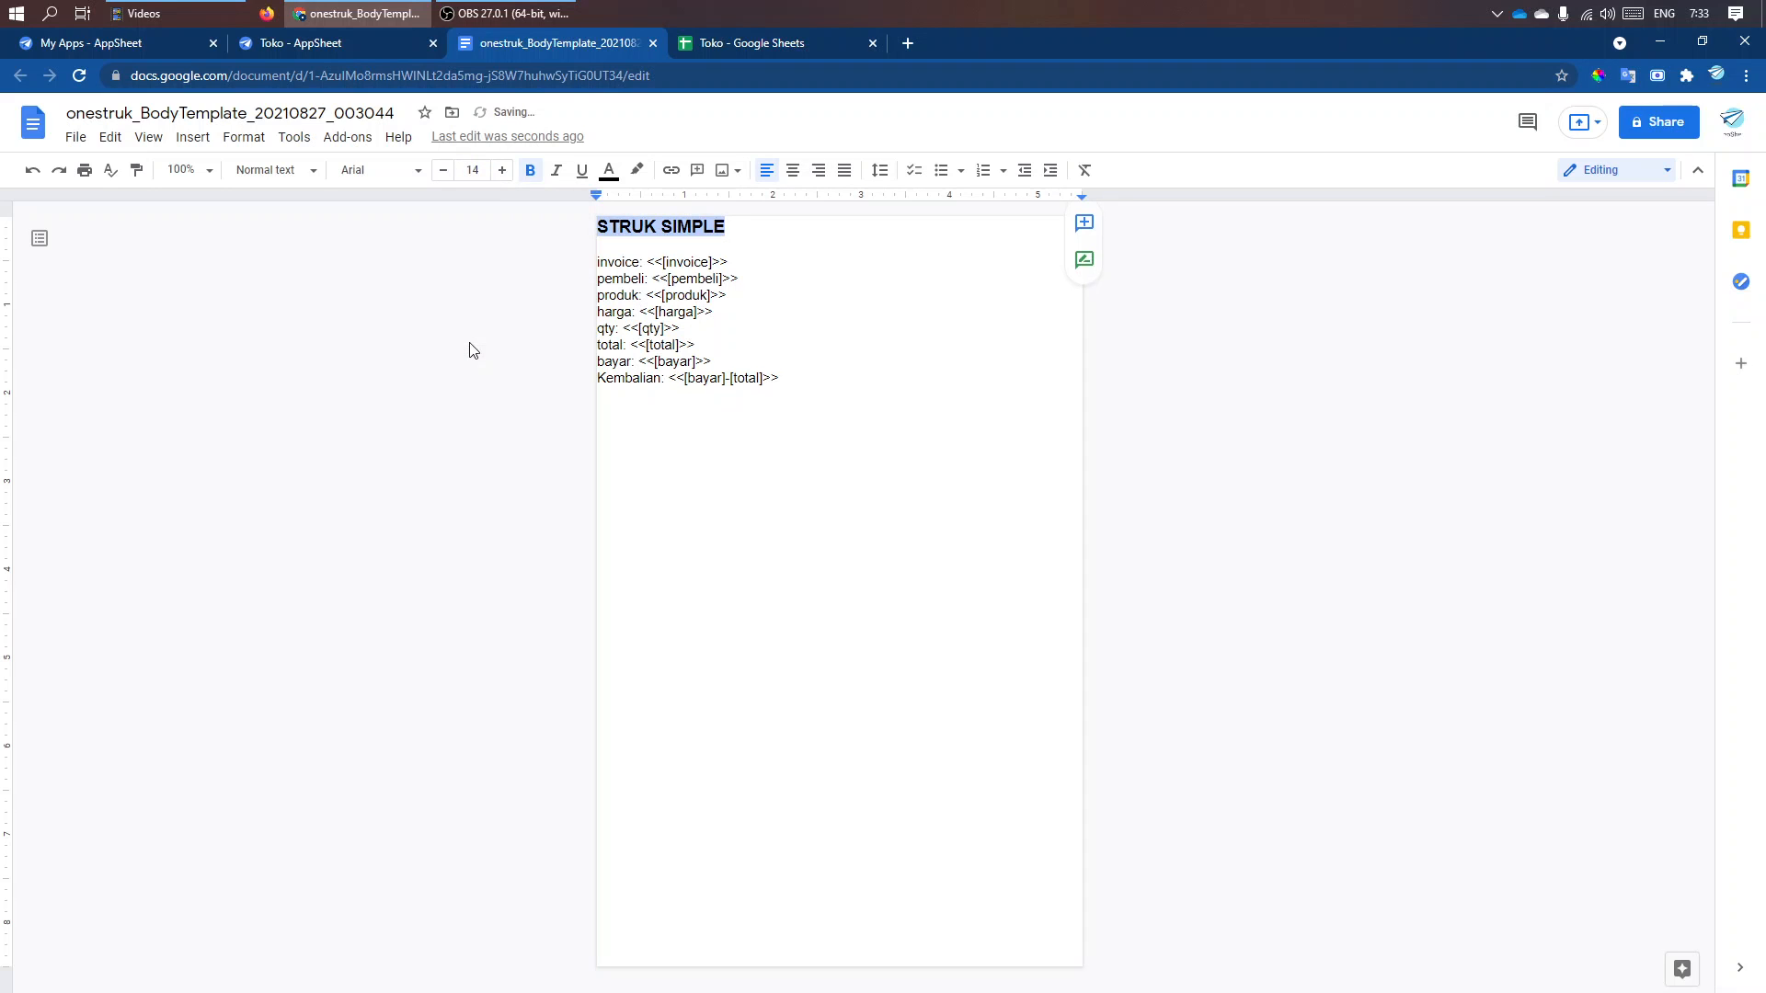
left_click(791, 171)
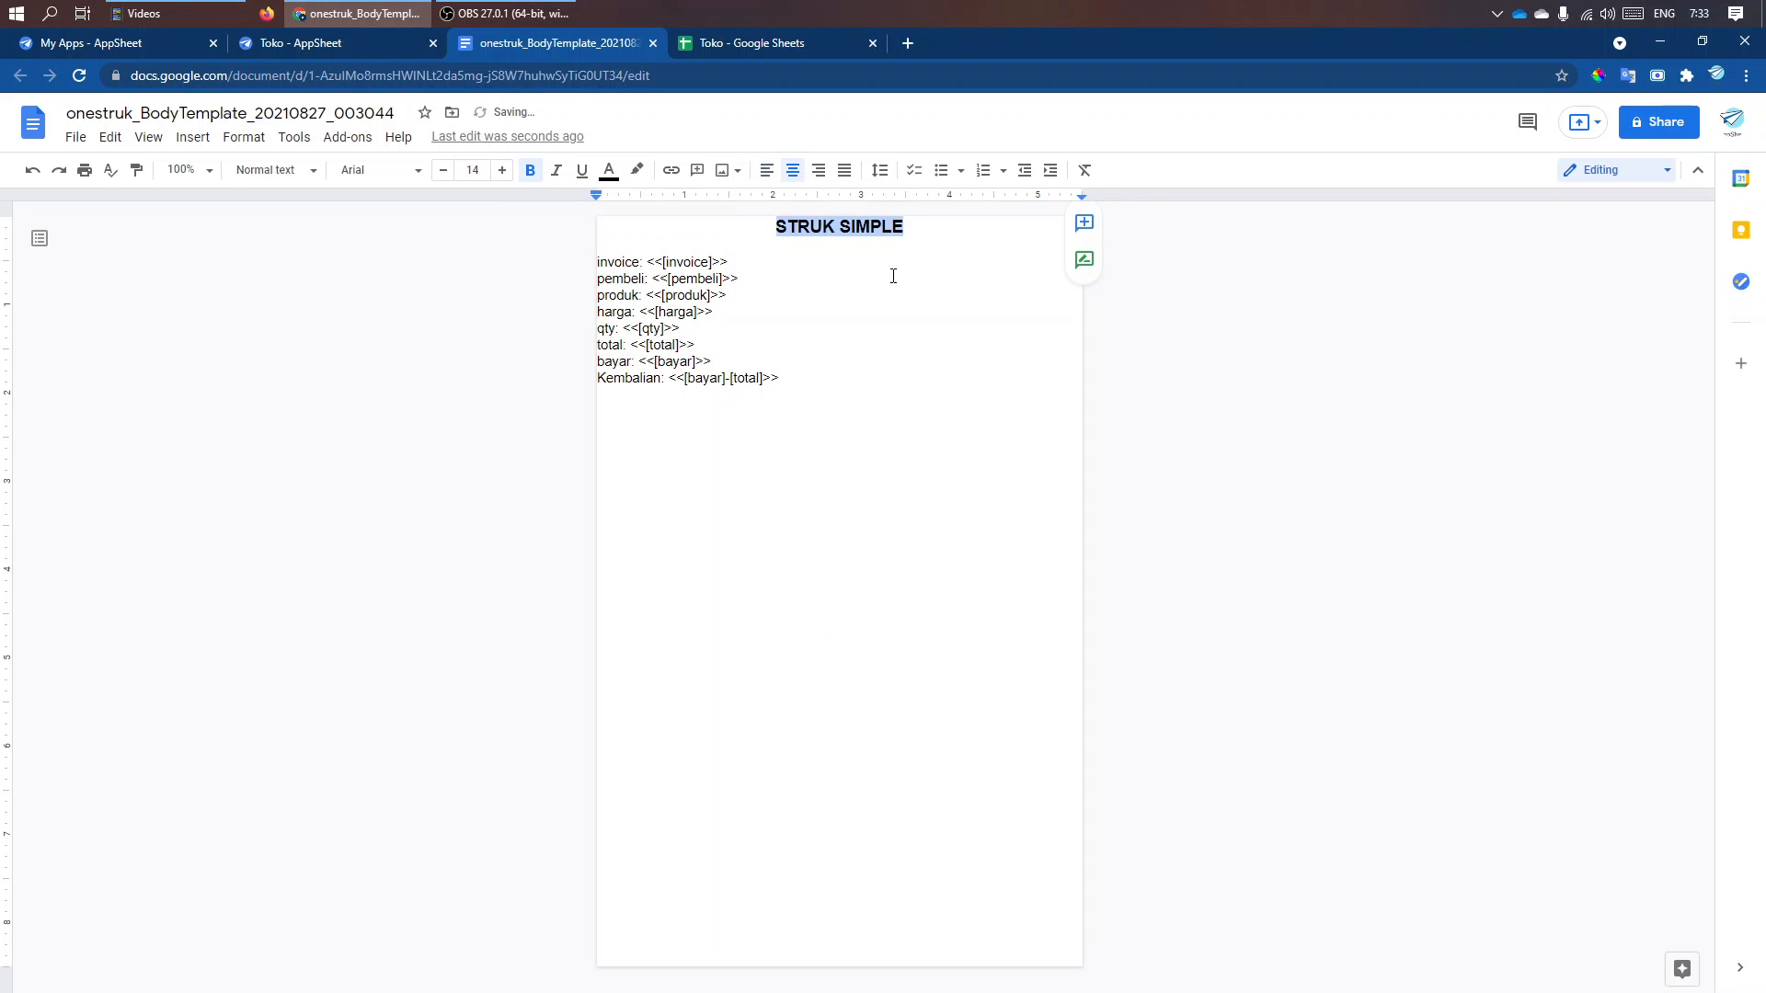
left_click(917, 228)
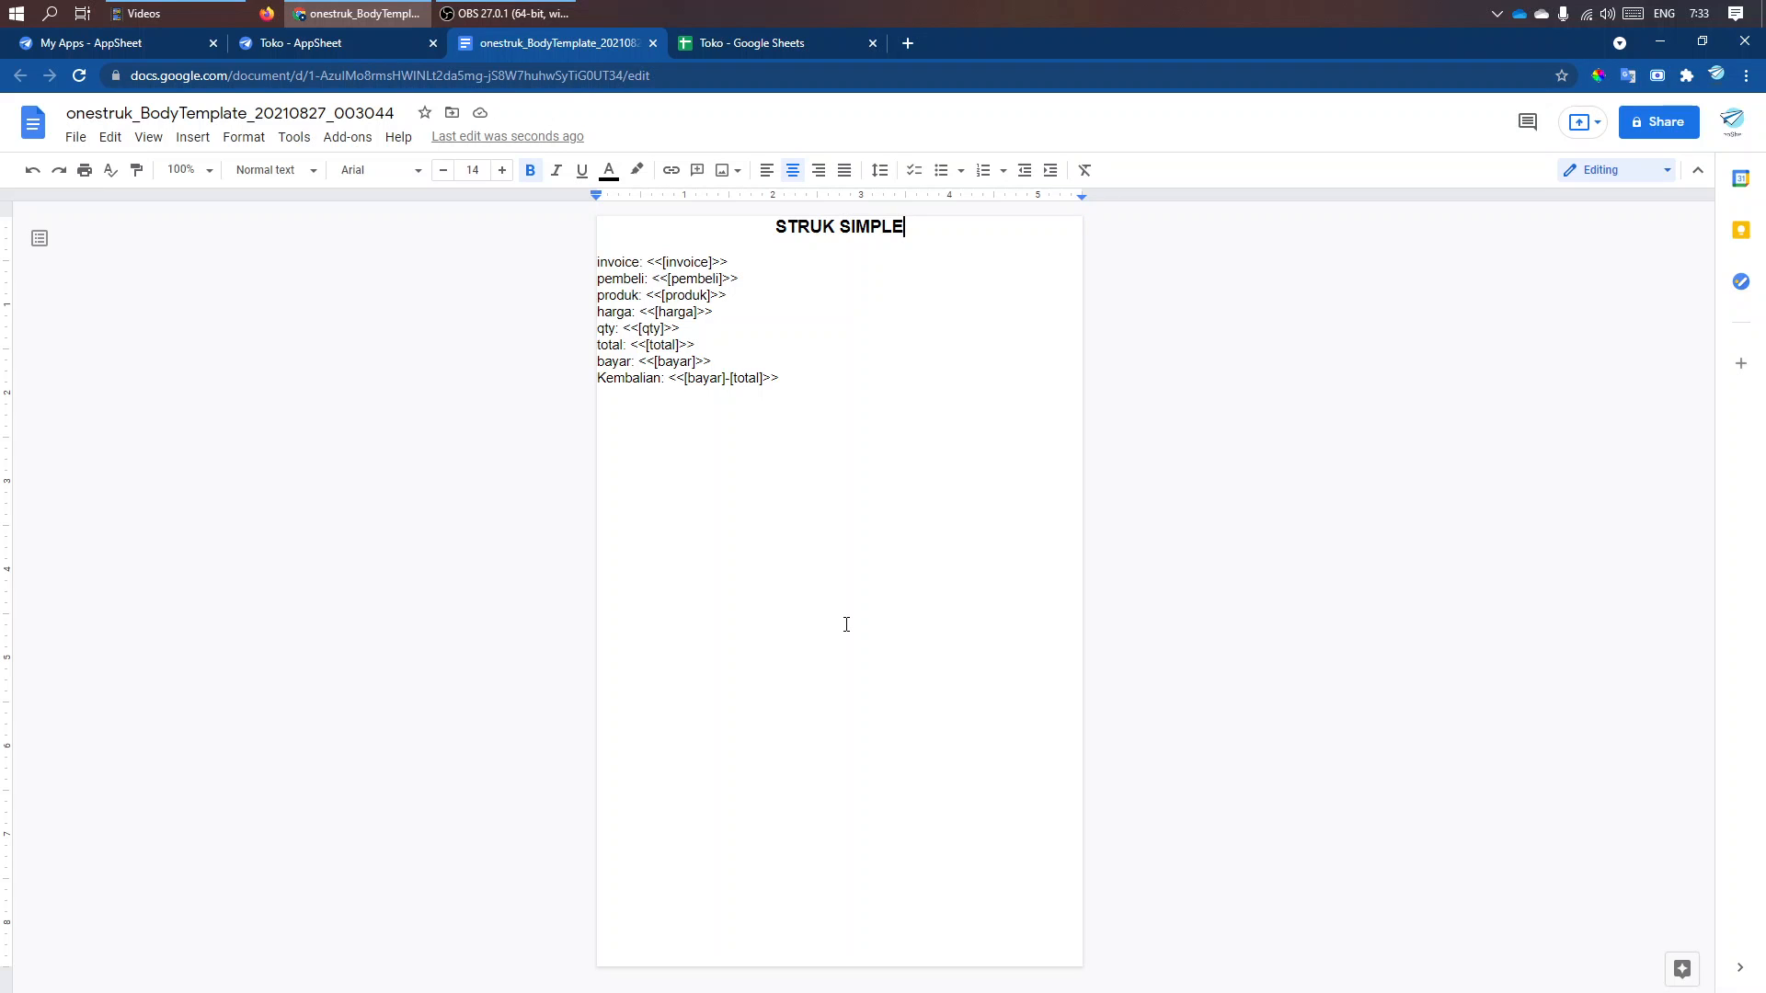
- Return to the AppSheet editor, test the onestruk bot, and close the test results and the template document
left_click(410, 394)
left_click(303, 43)
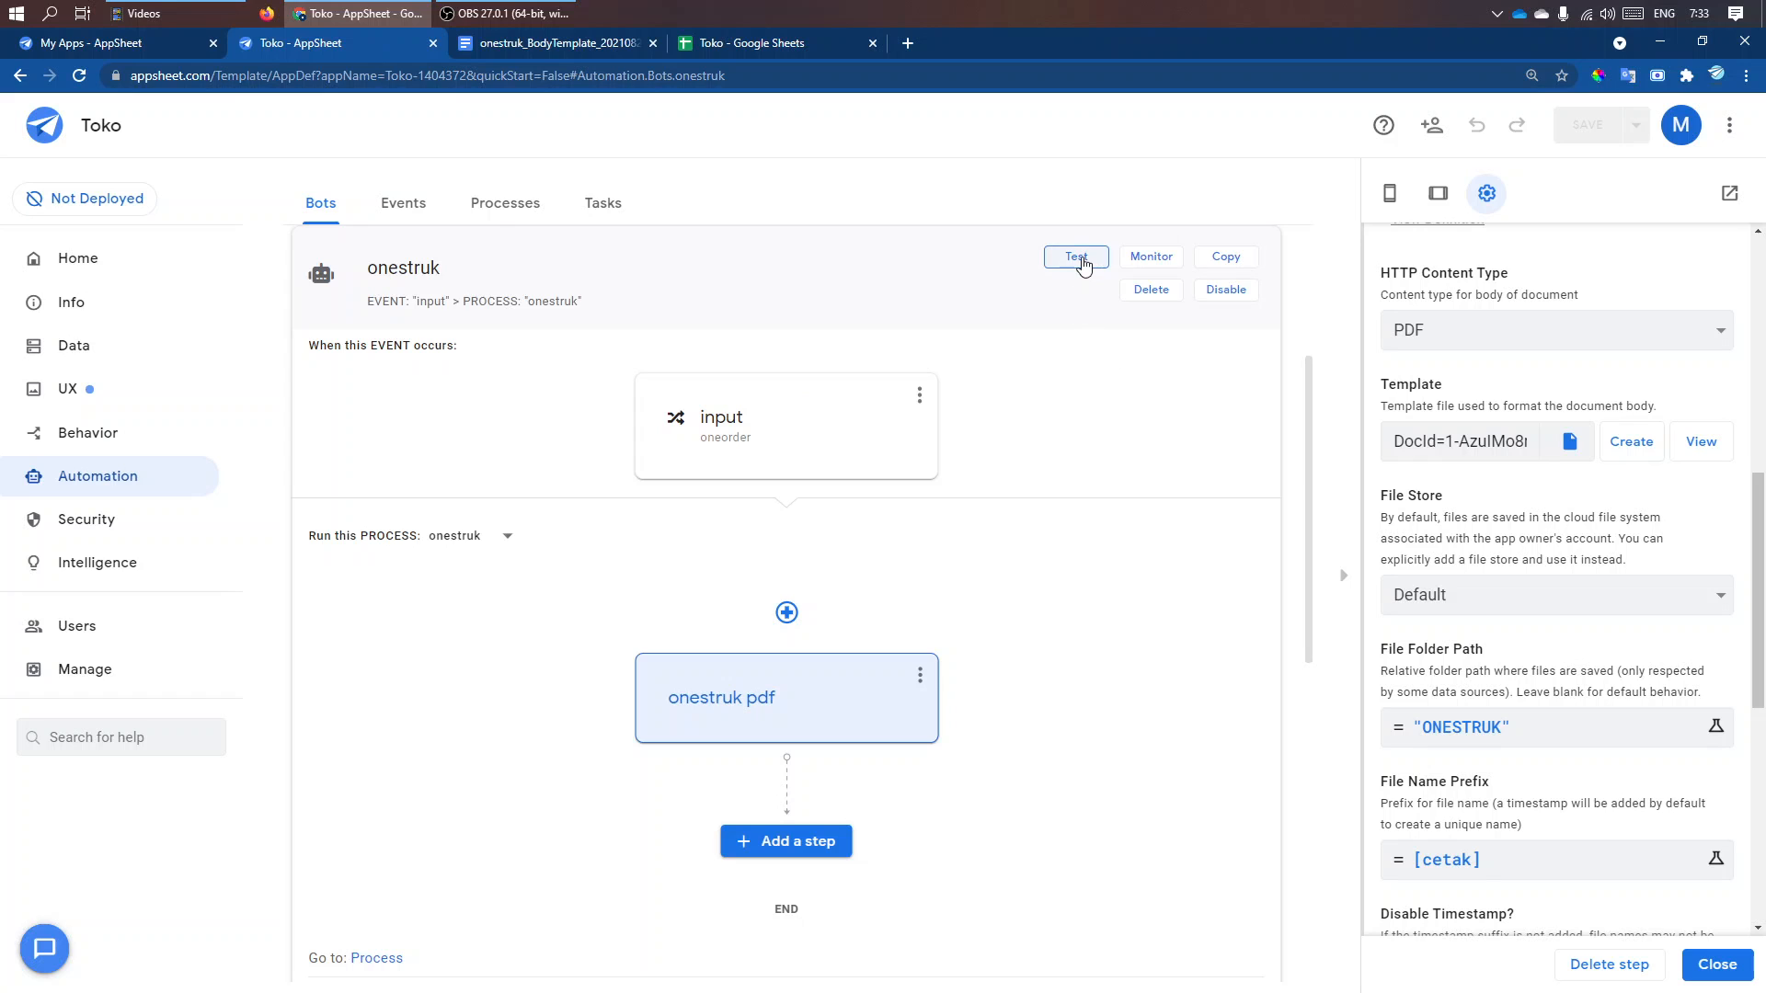
left_click(1077, 258)
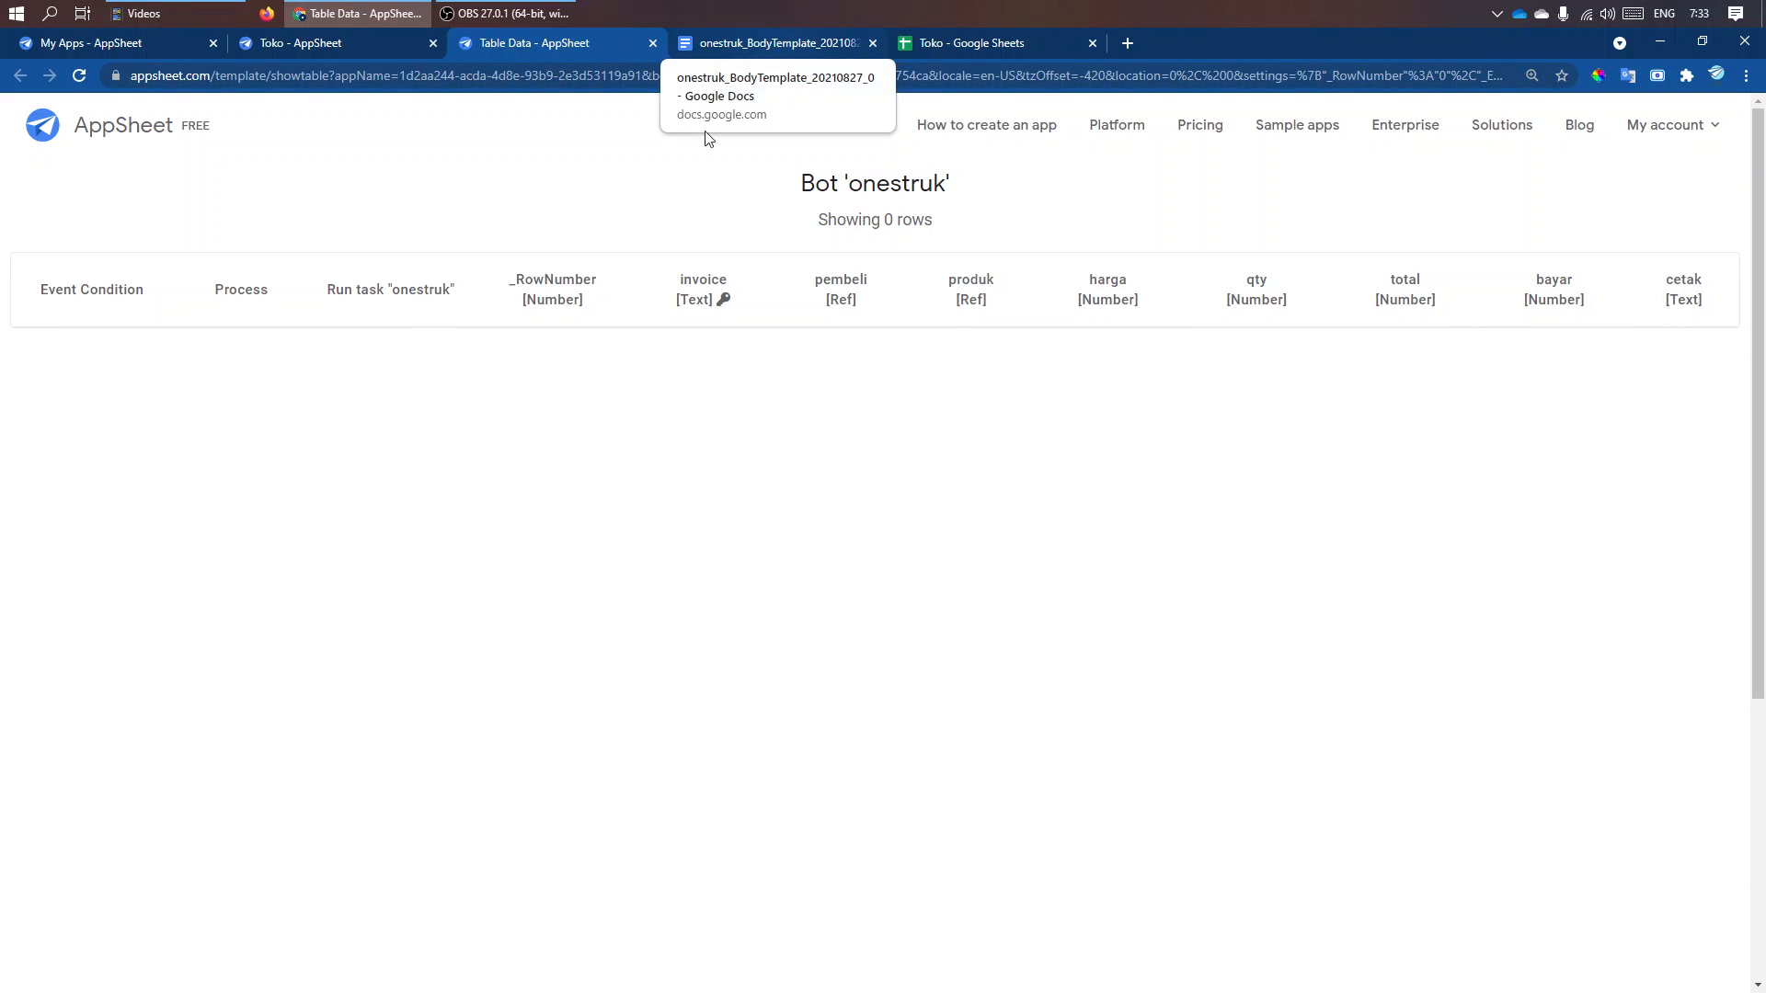
left_click(653, 43)
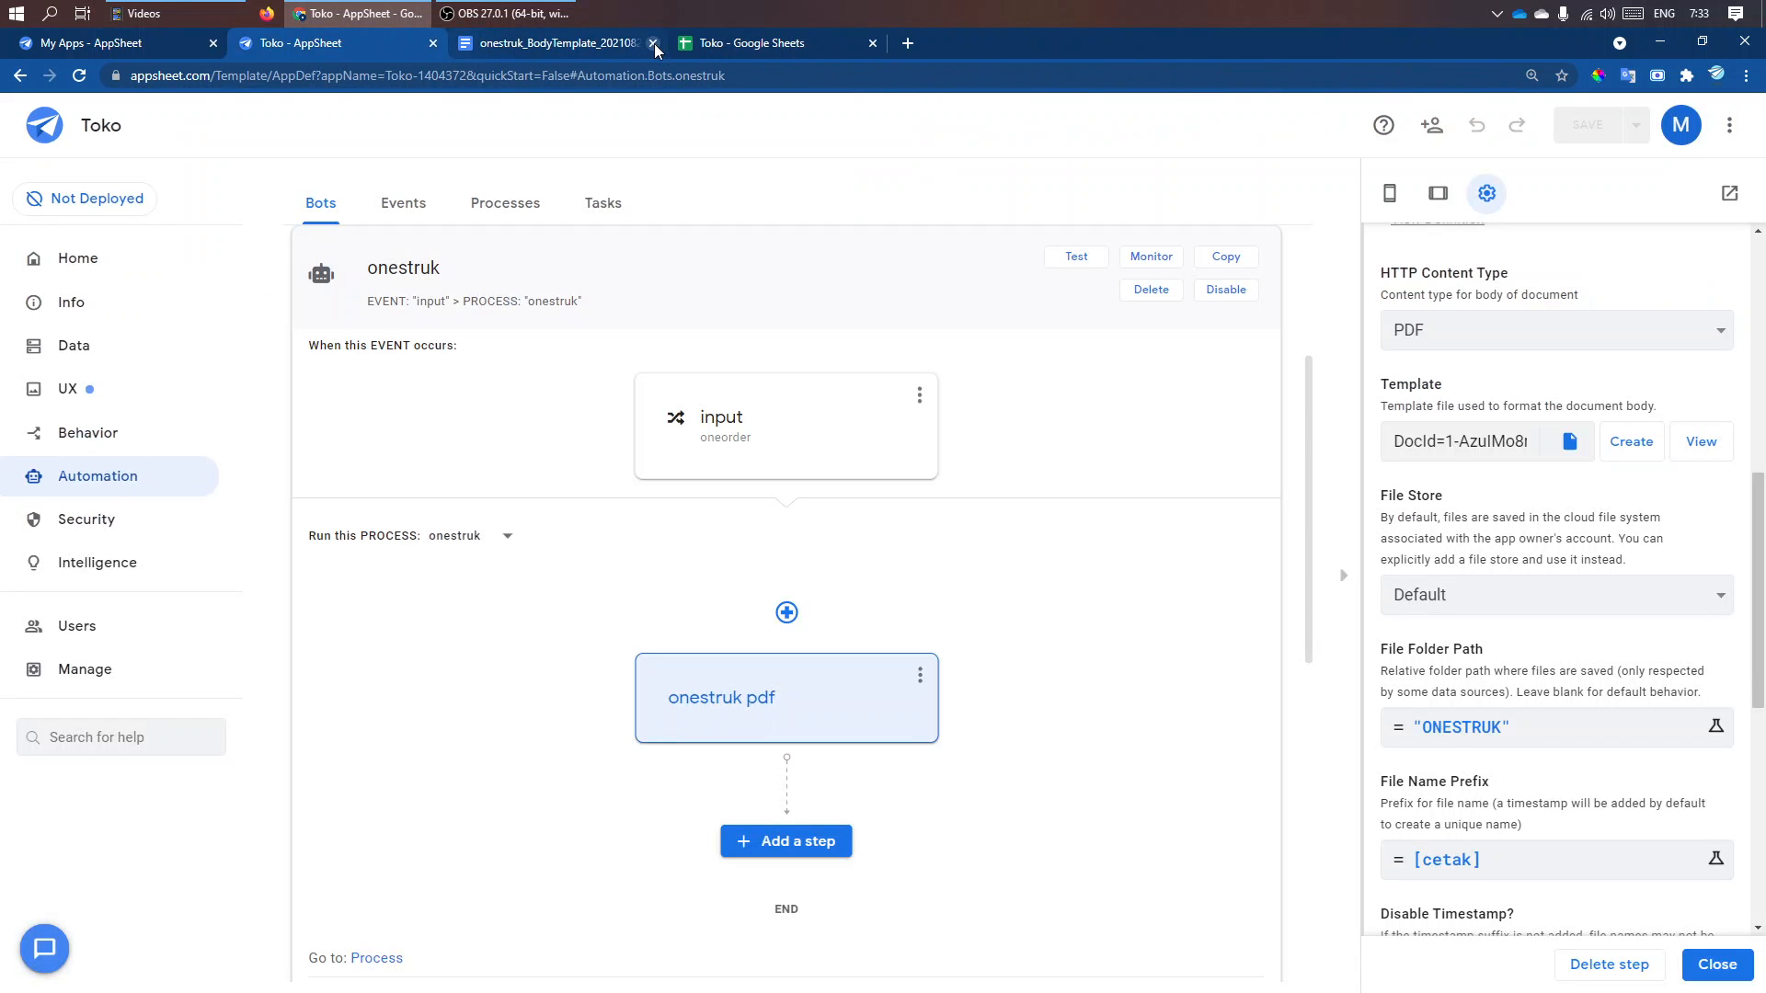
left_click(654, 42)
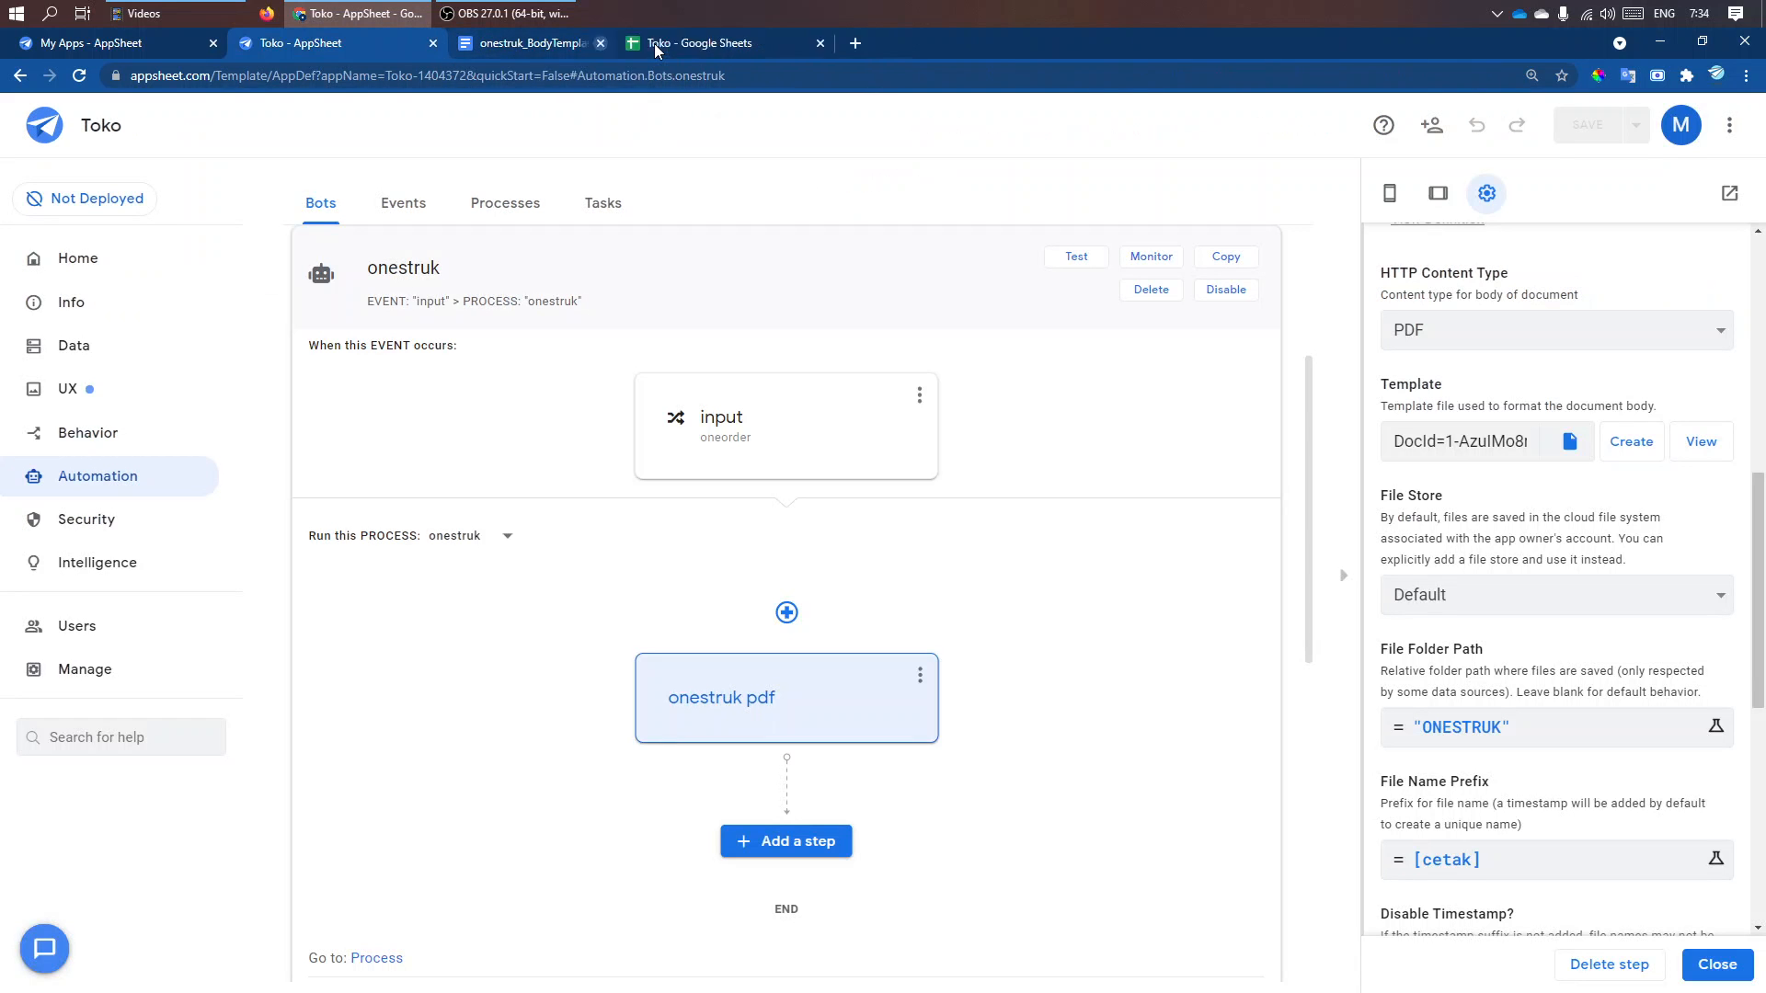
- Open the columns of the order table and copy the Struk column's whole app formula from the Expression Assistant
left_click(92, 350)
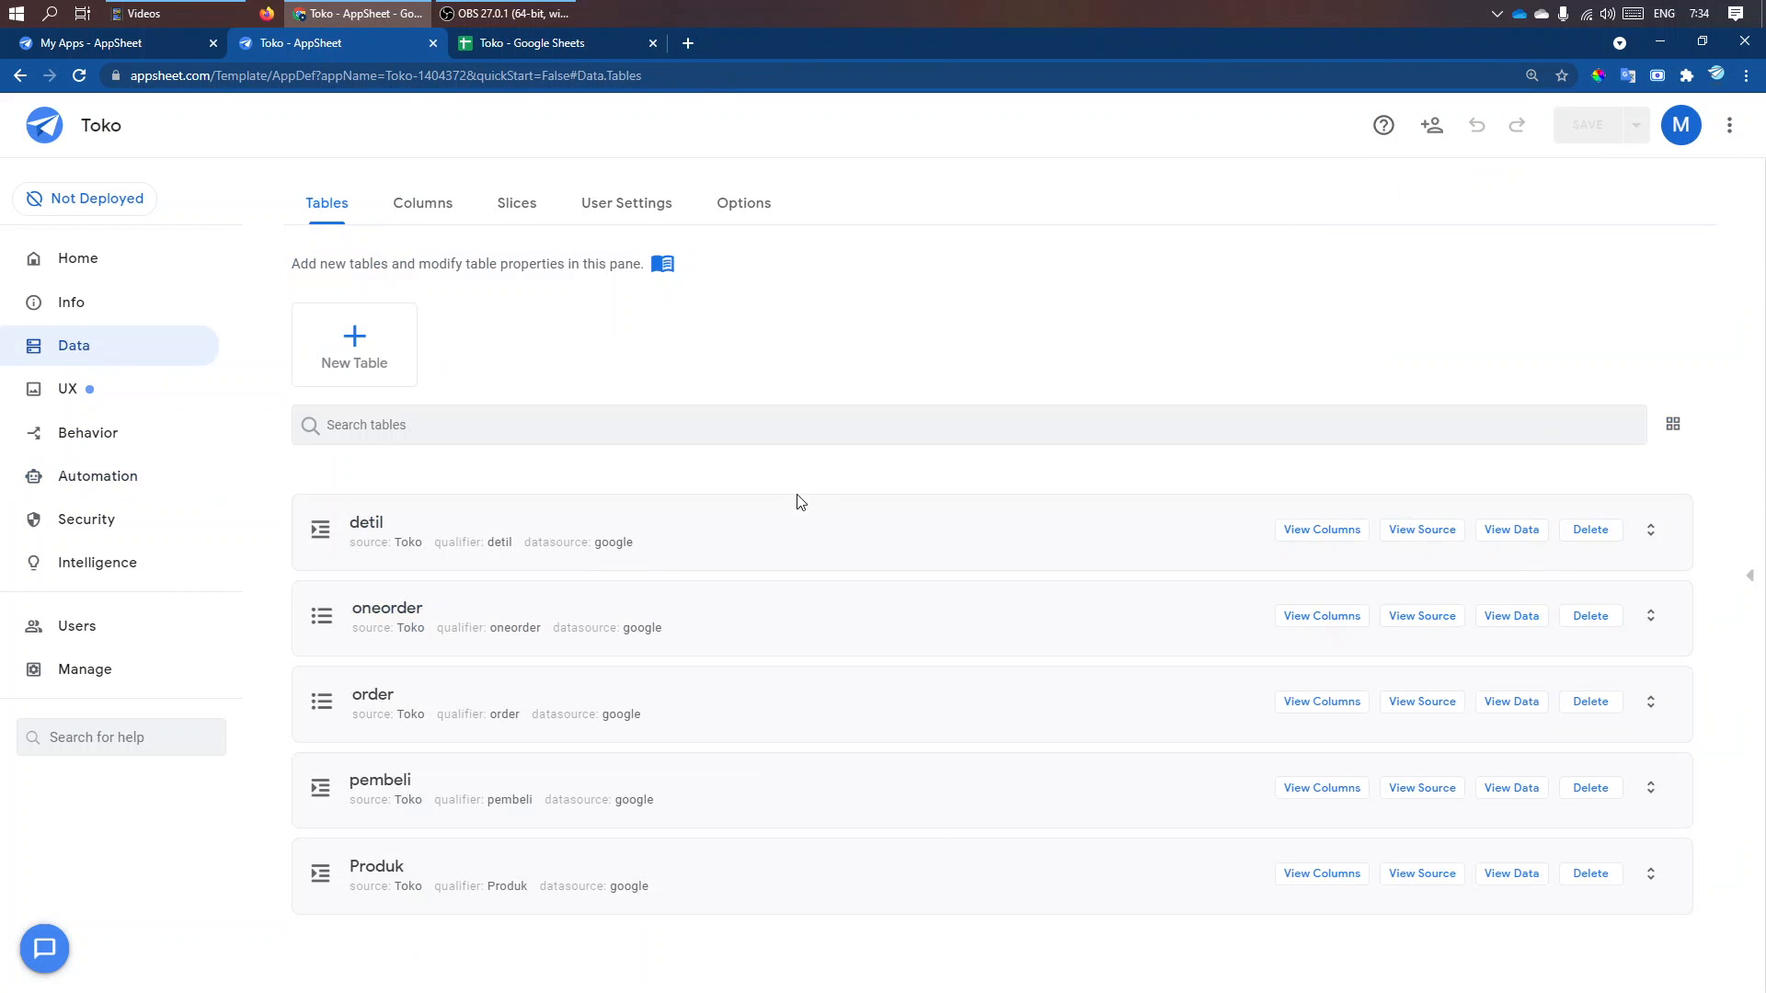
left_click(641, 703)
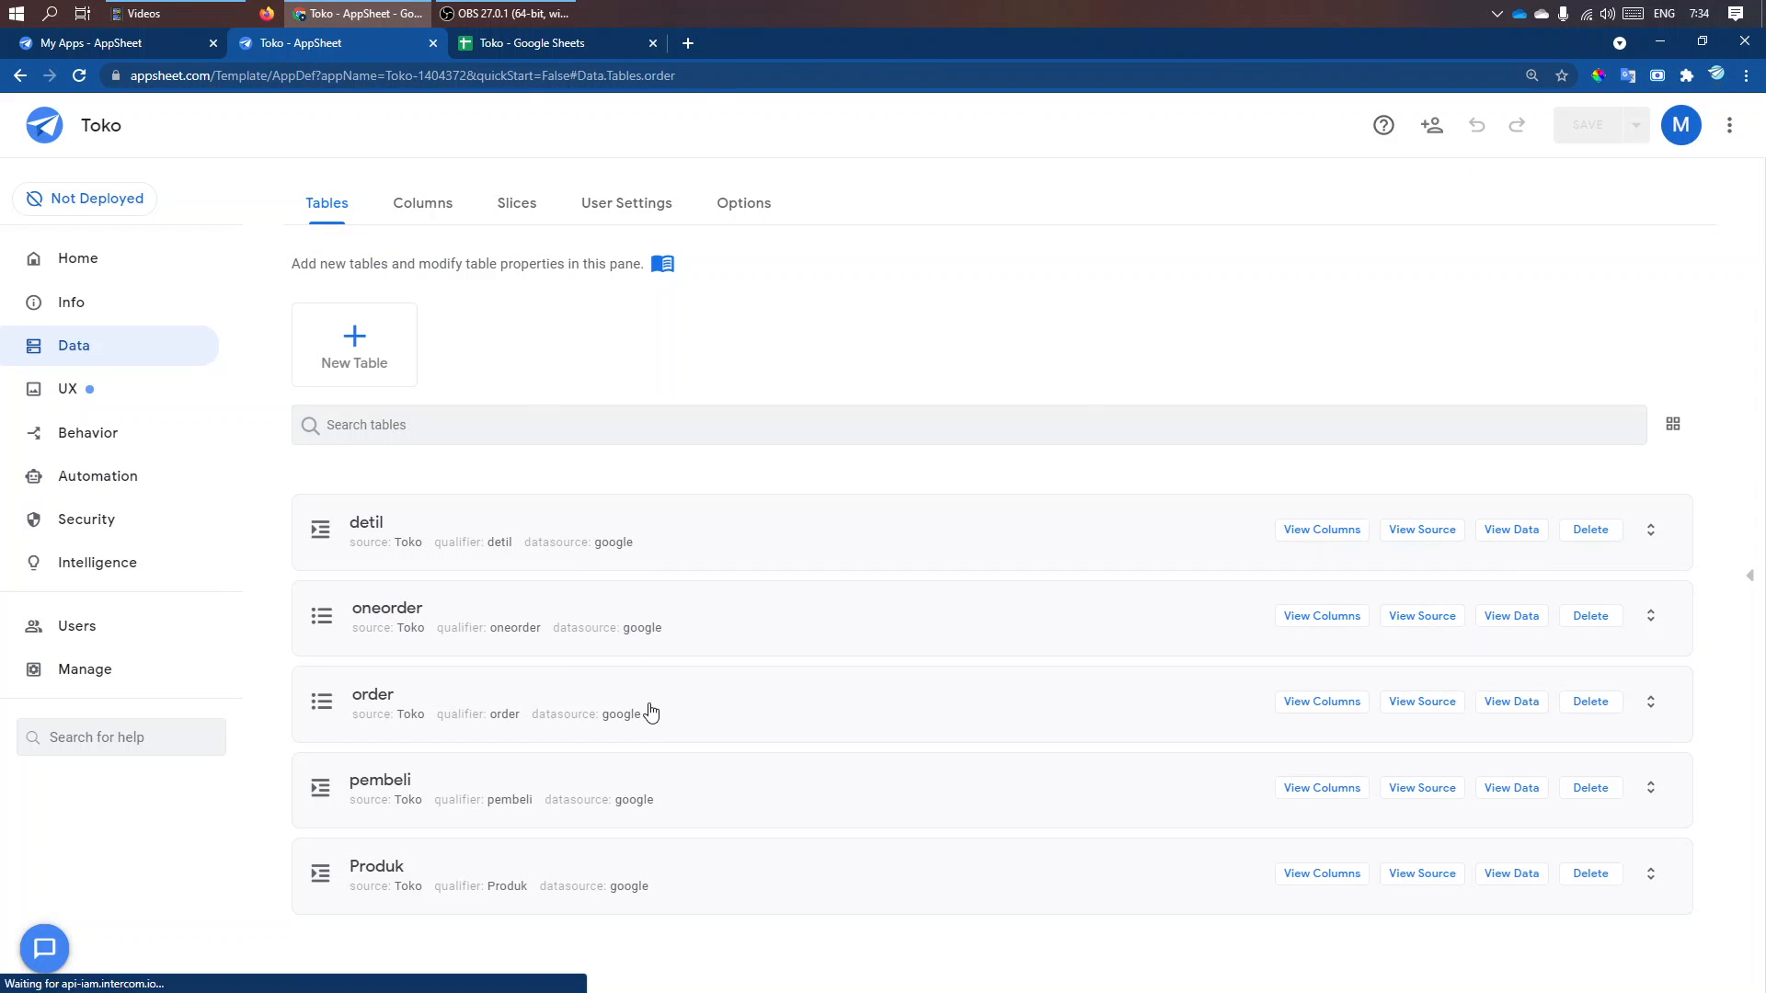
left_click(1333, 267)
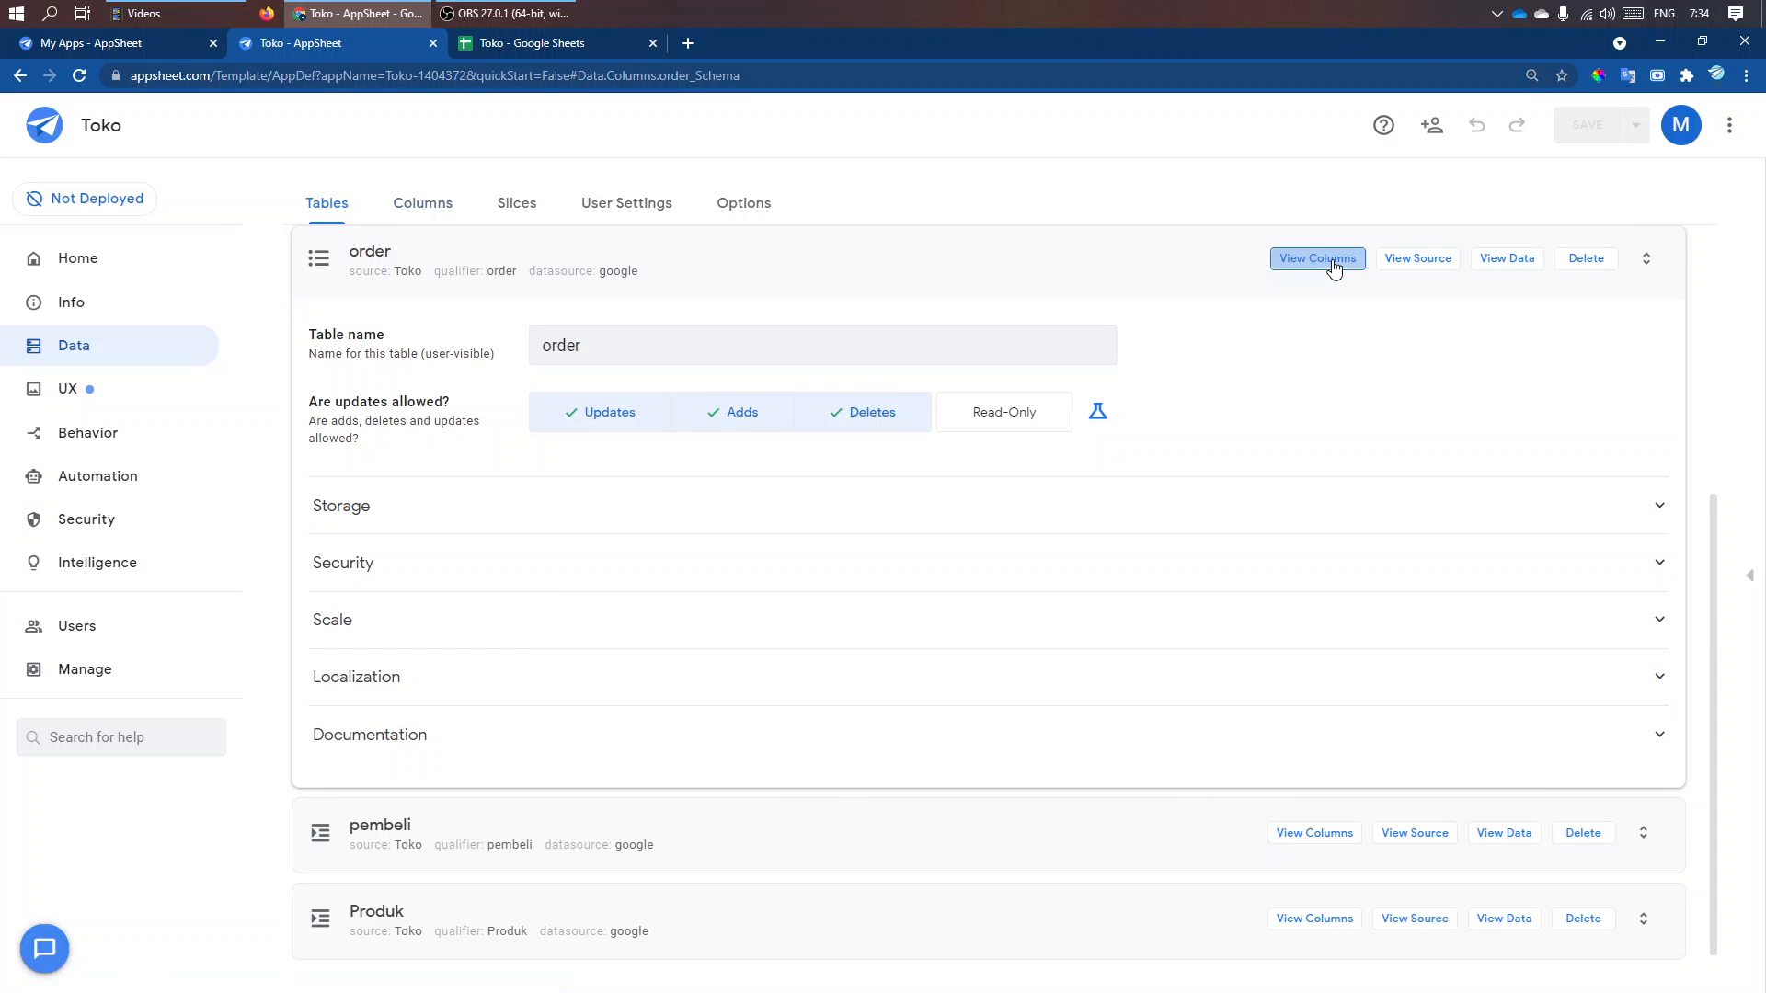
scroll(1048, 281, "down", 2)
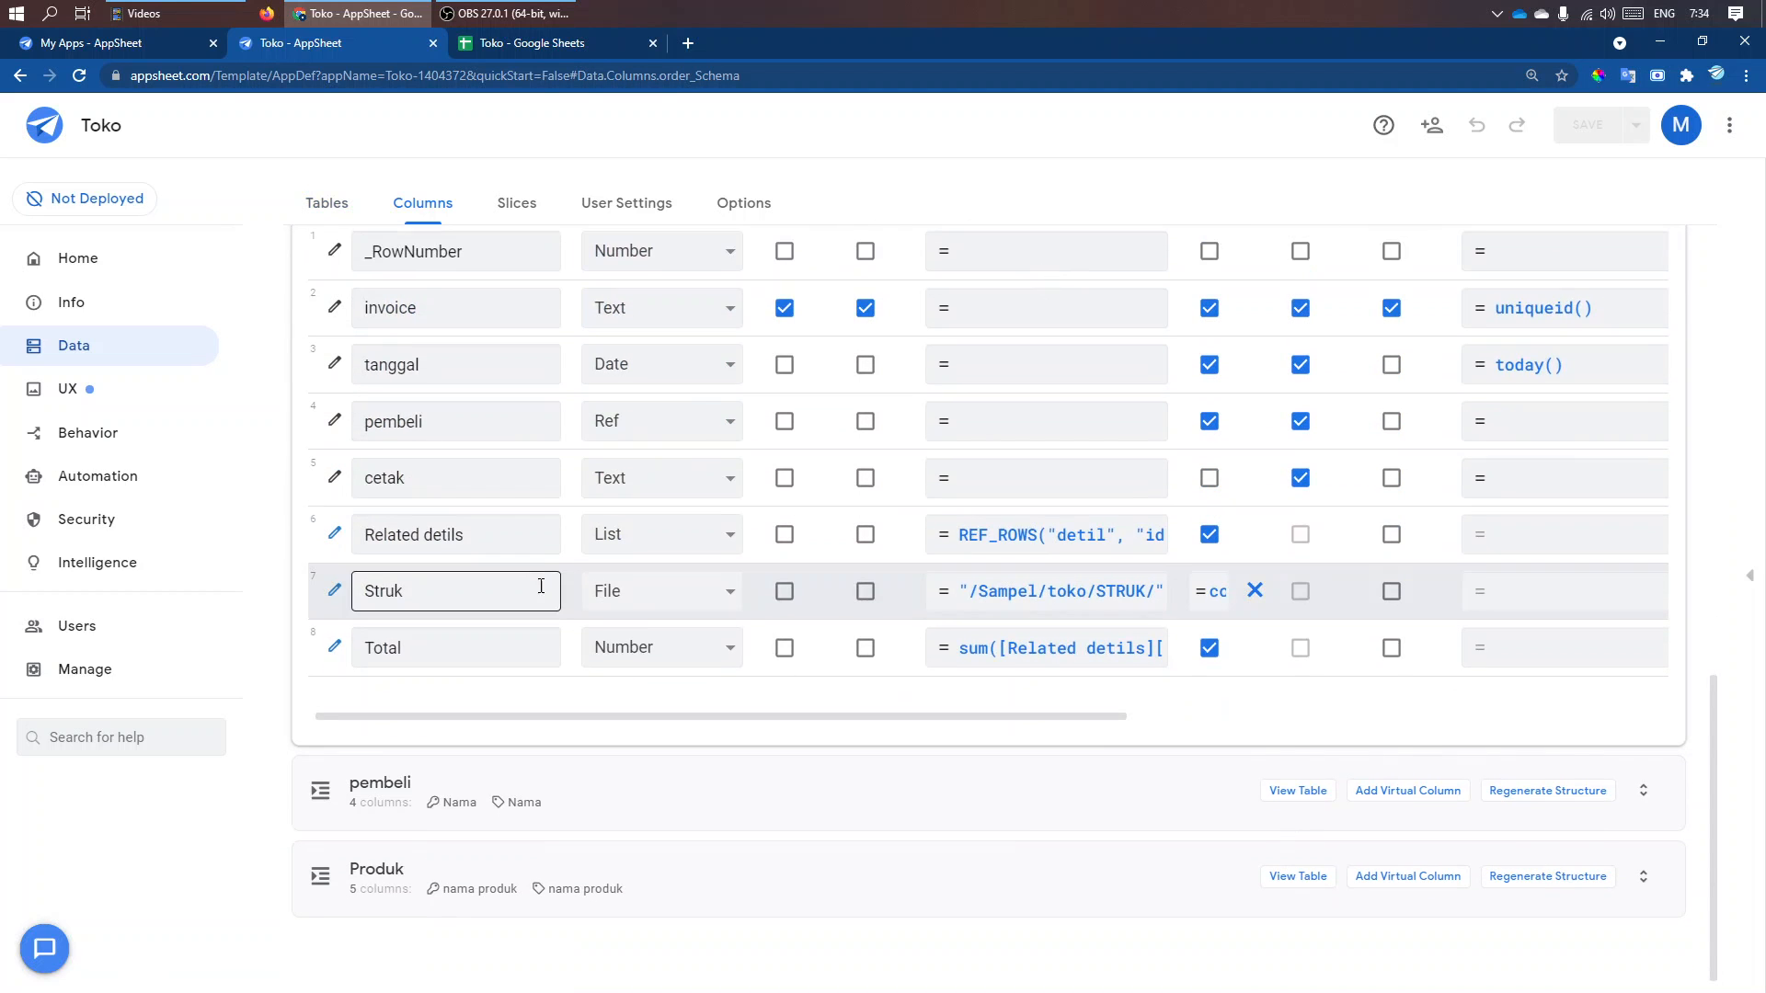
left_click(1111, 591)
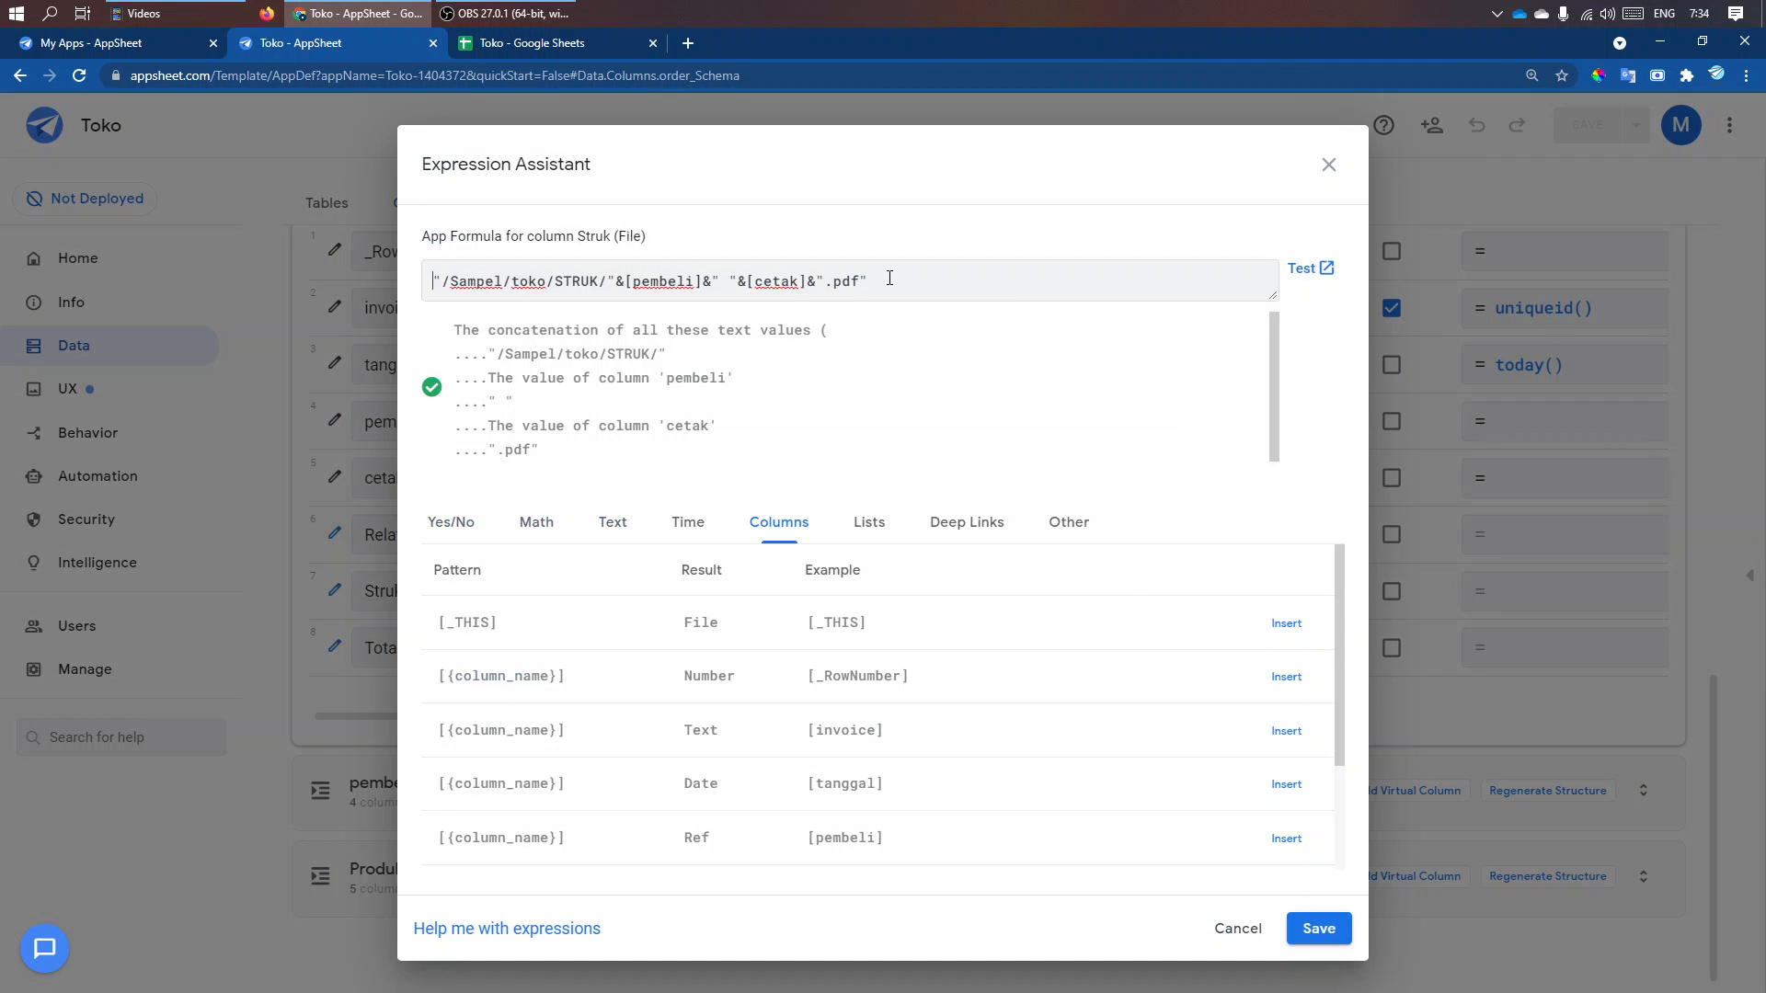
left_click_drag(890, 280, 402, 280)
key("ctrl+c")
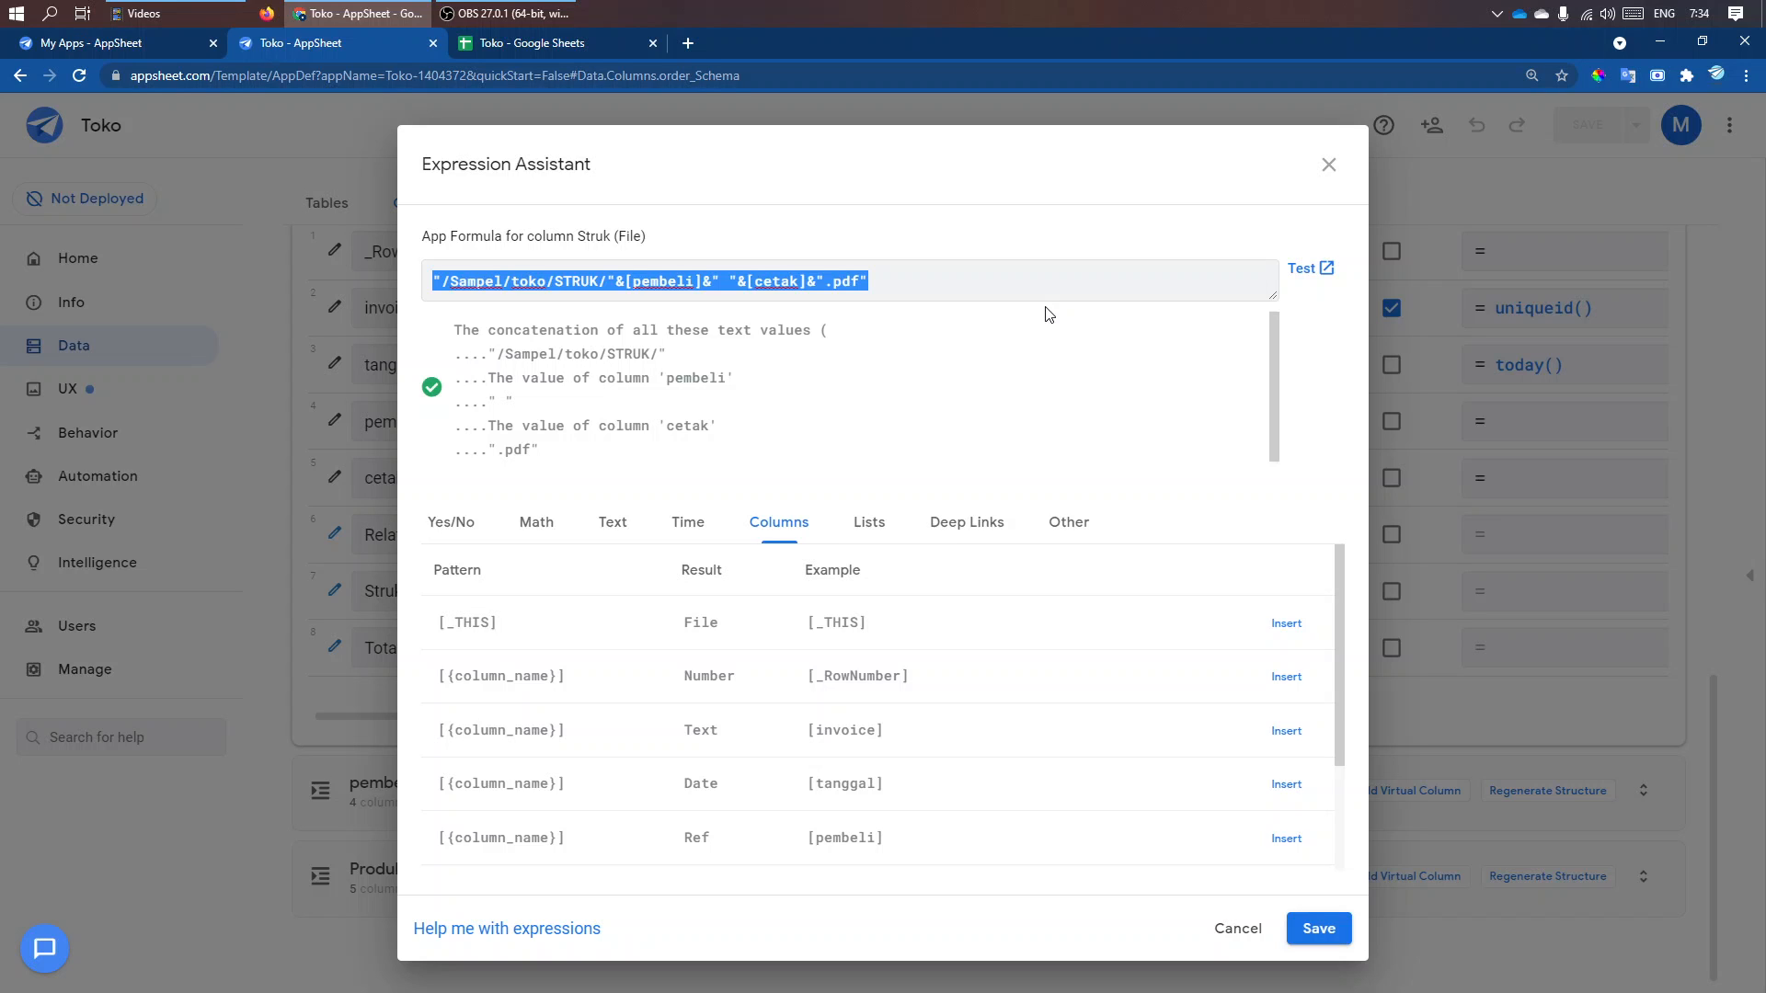
- Close the order table's Struk formula and add a virtual column named STRUK to the oneorder table
left_click(1327, 930)
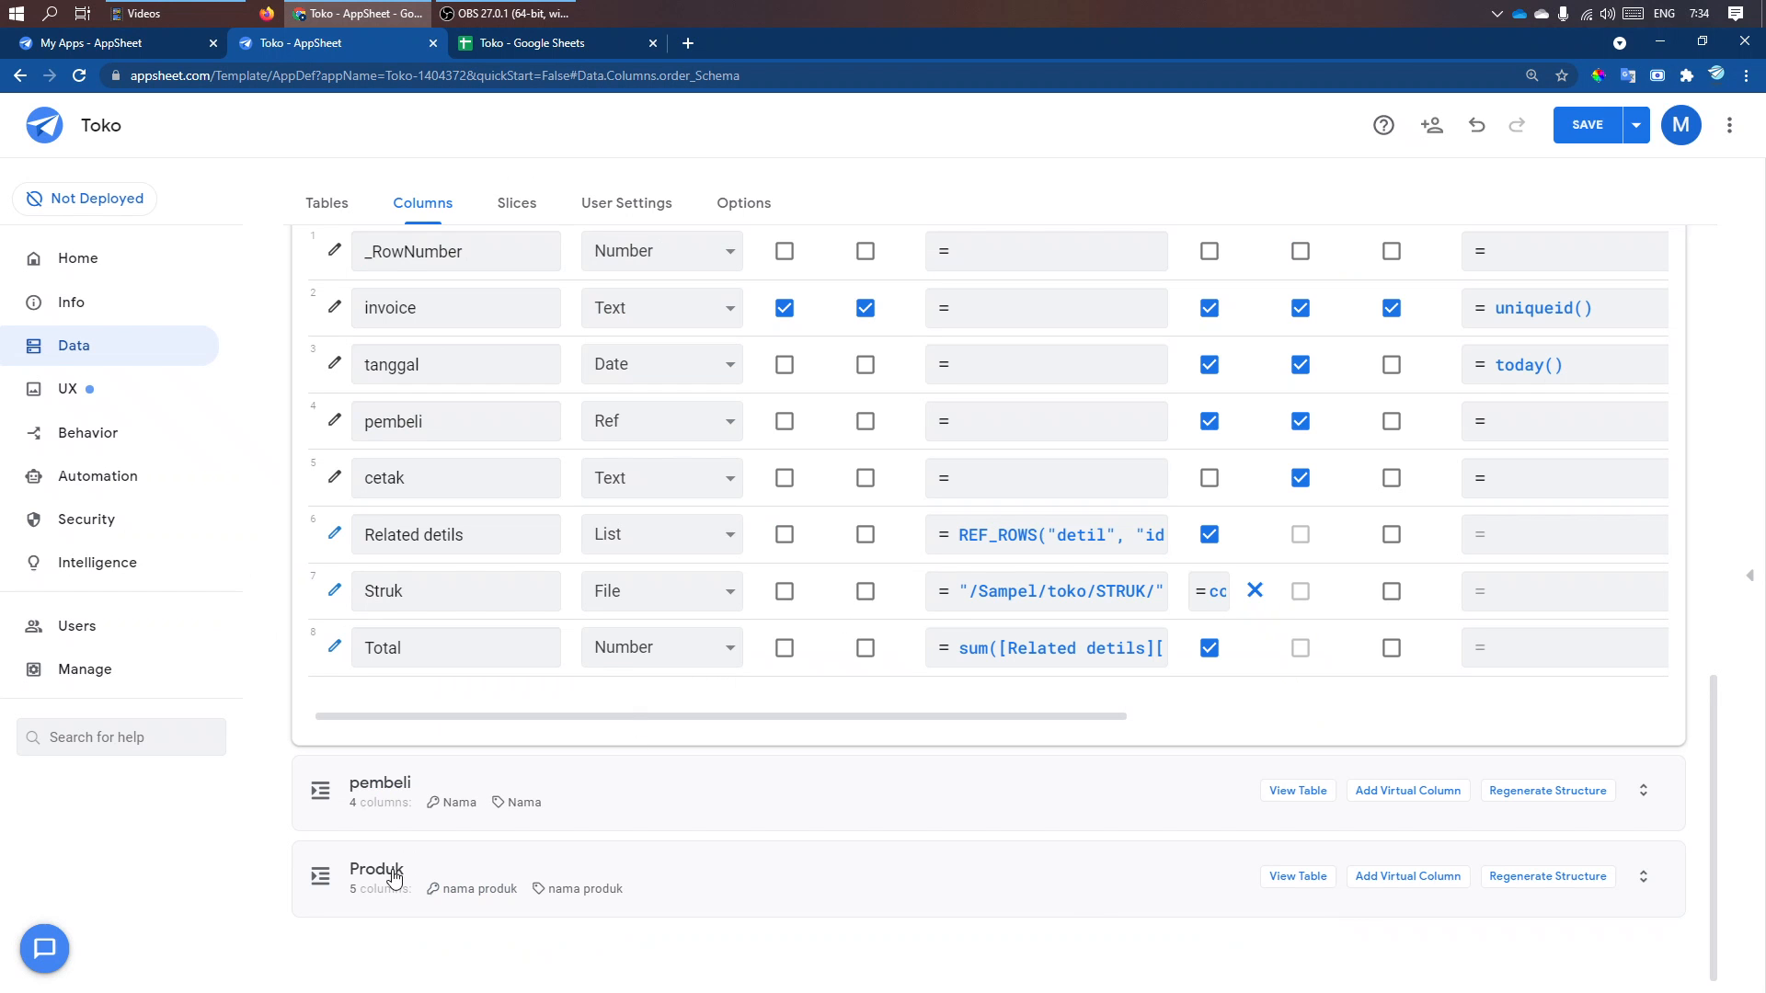
scroll(764, 800, "up", 12)
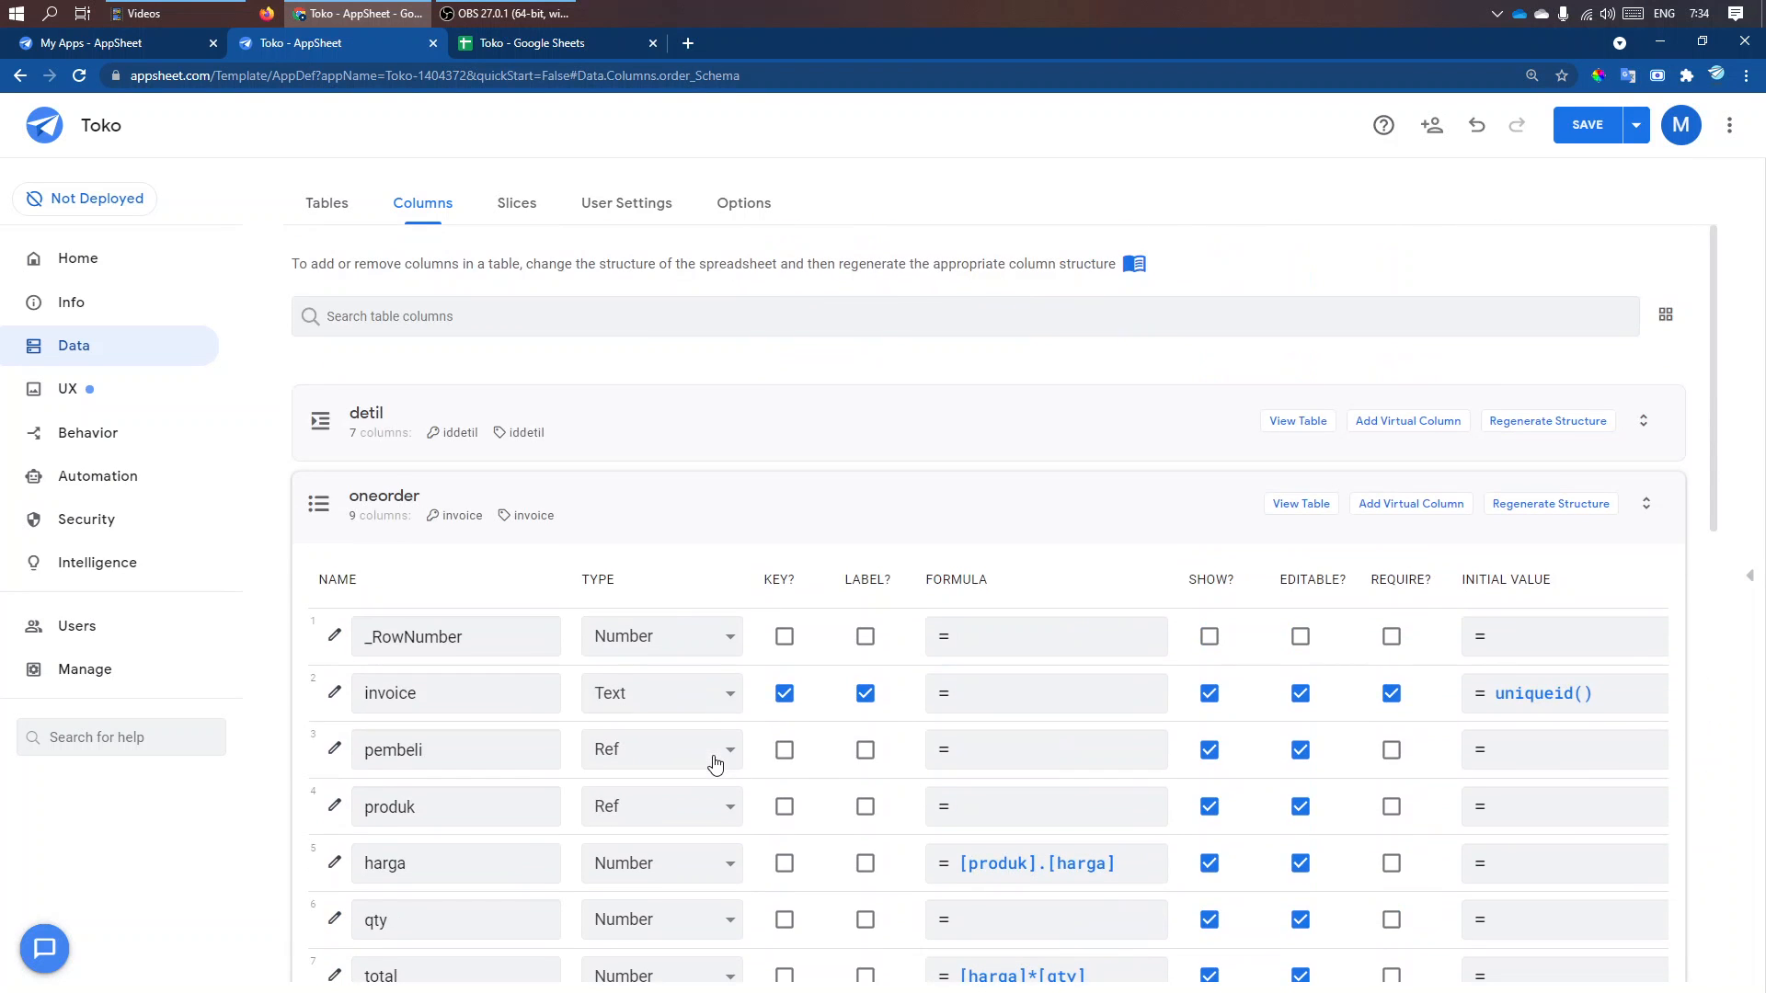
left_click(1441, 504)
left_click_drag(882, 294, 620, 295)
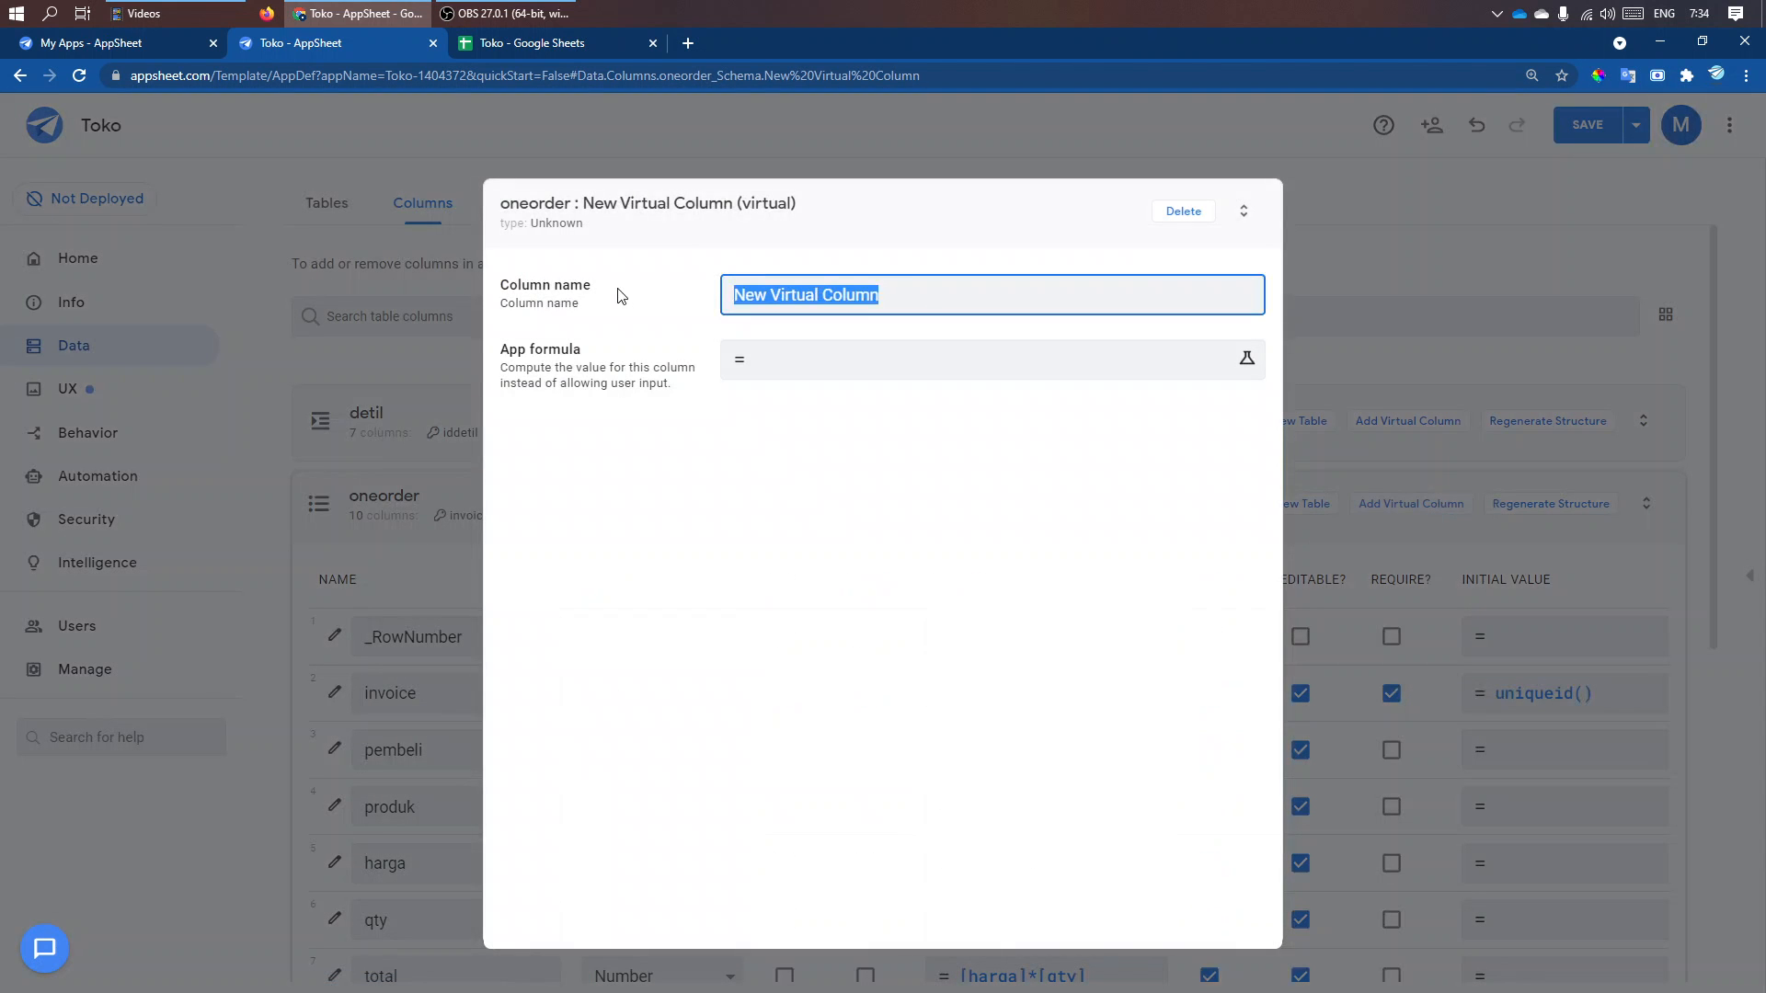
type("STRUK")
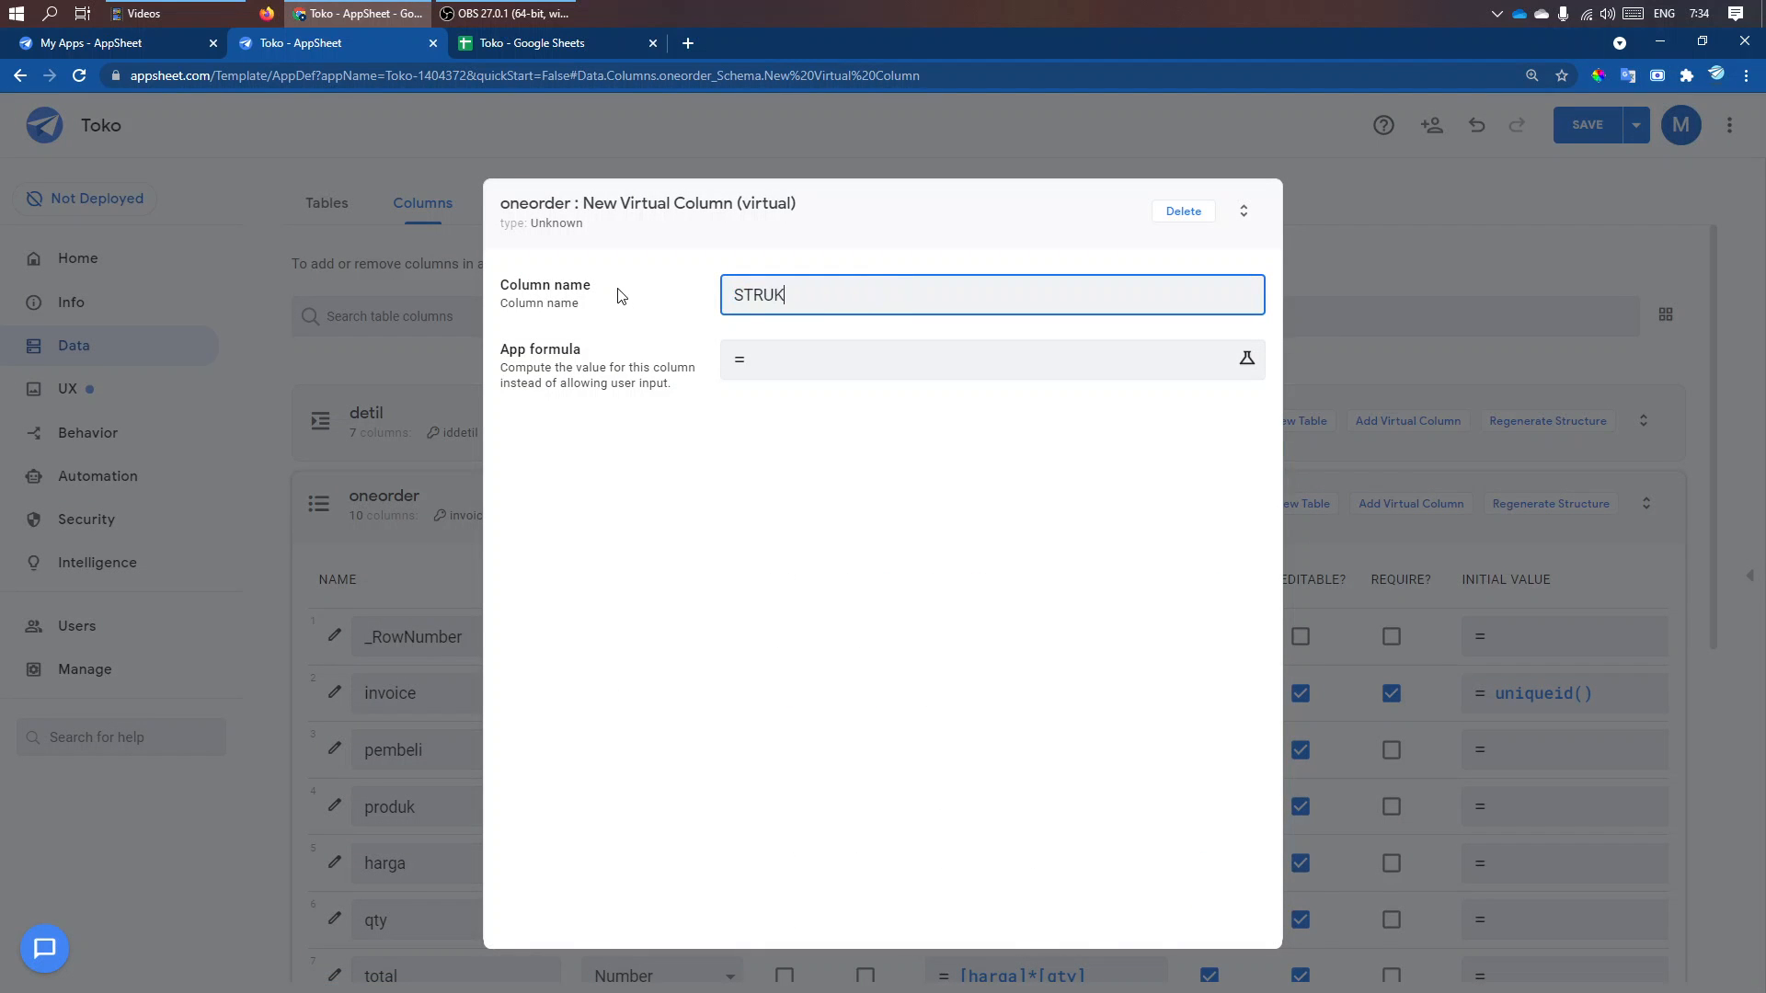
- Paste the copied formula as the STRUK column's app formula and change its folder from STRUK to ONESTRUK
left_click(844, 370)
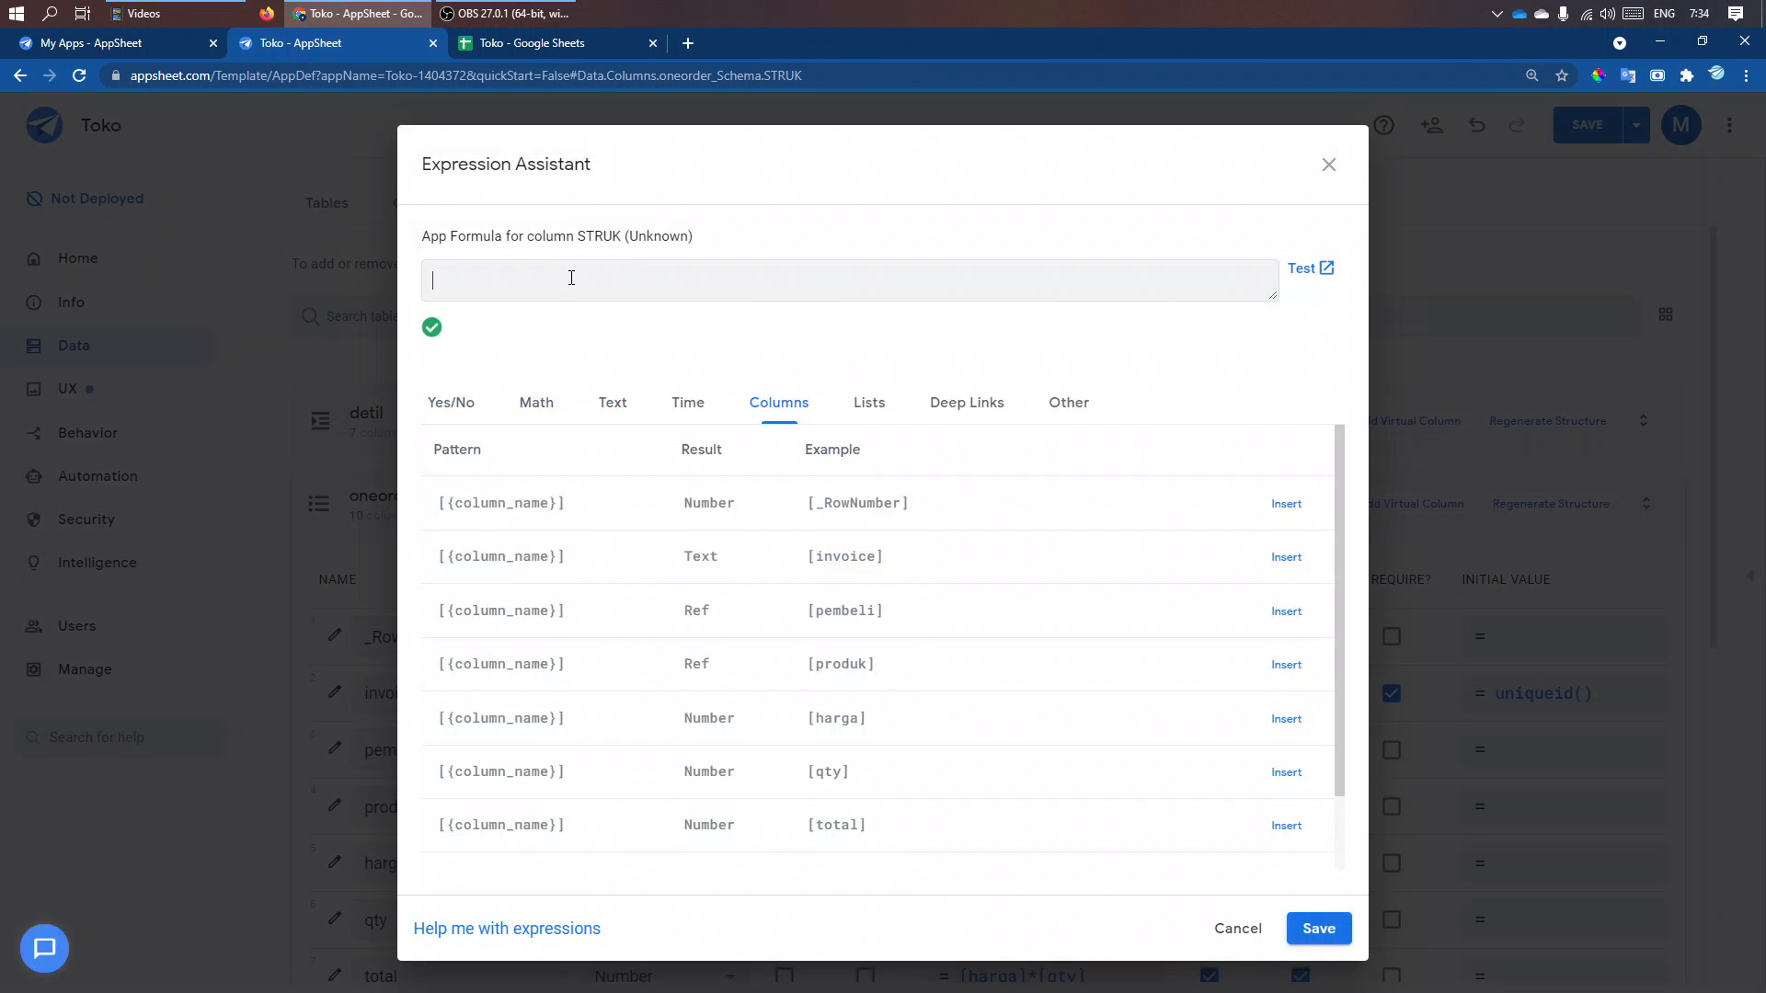
key("ctrl+v")
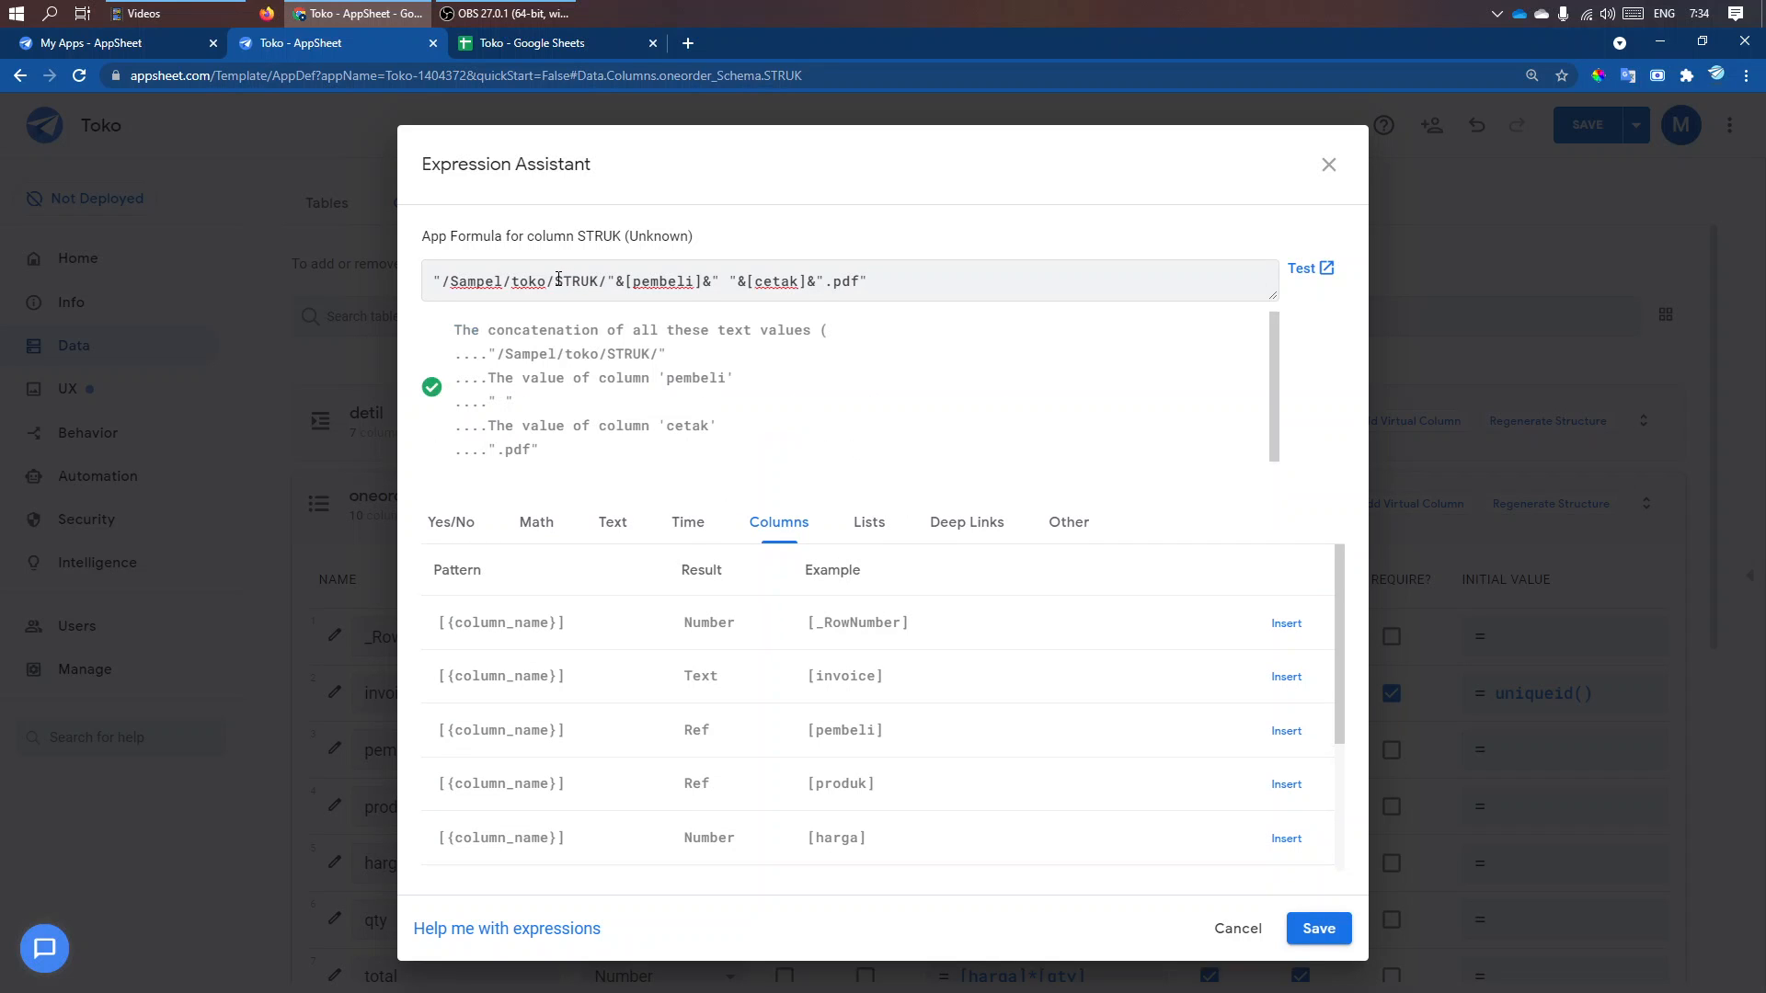
left_click(556, 278)
type("ONE")
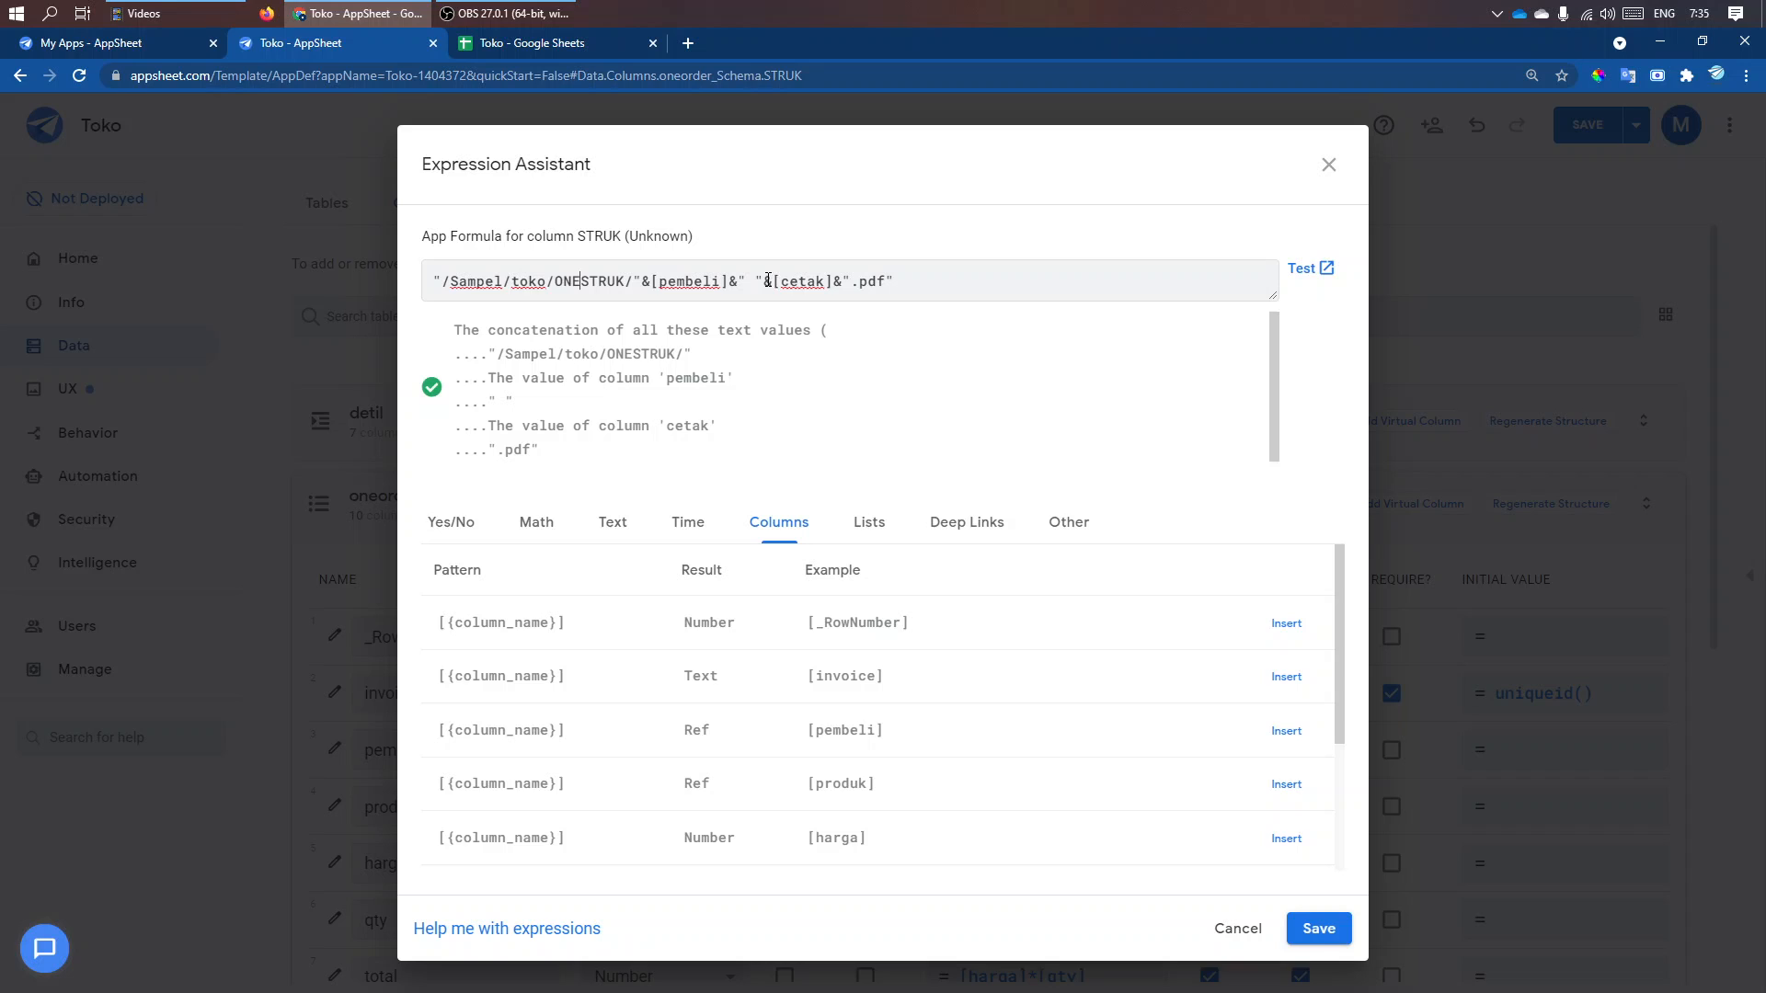
- Remove the pembeli and space parts so the formula reads "/Sampel/toko/ONESTRUK/"&[cetak]&".pdf", and save it
left_click_drag(775, 282, 656, 281)
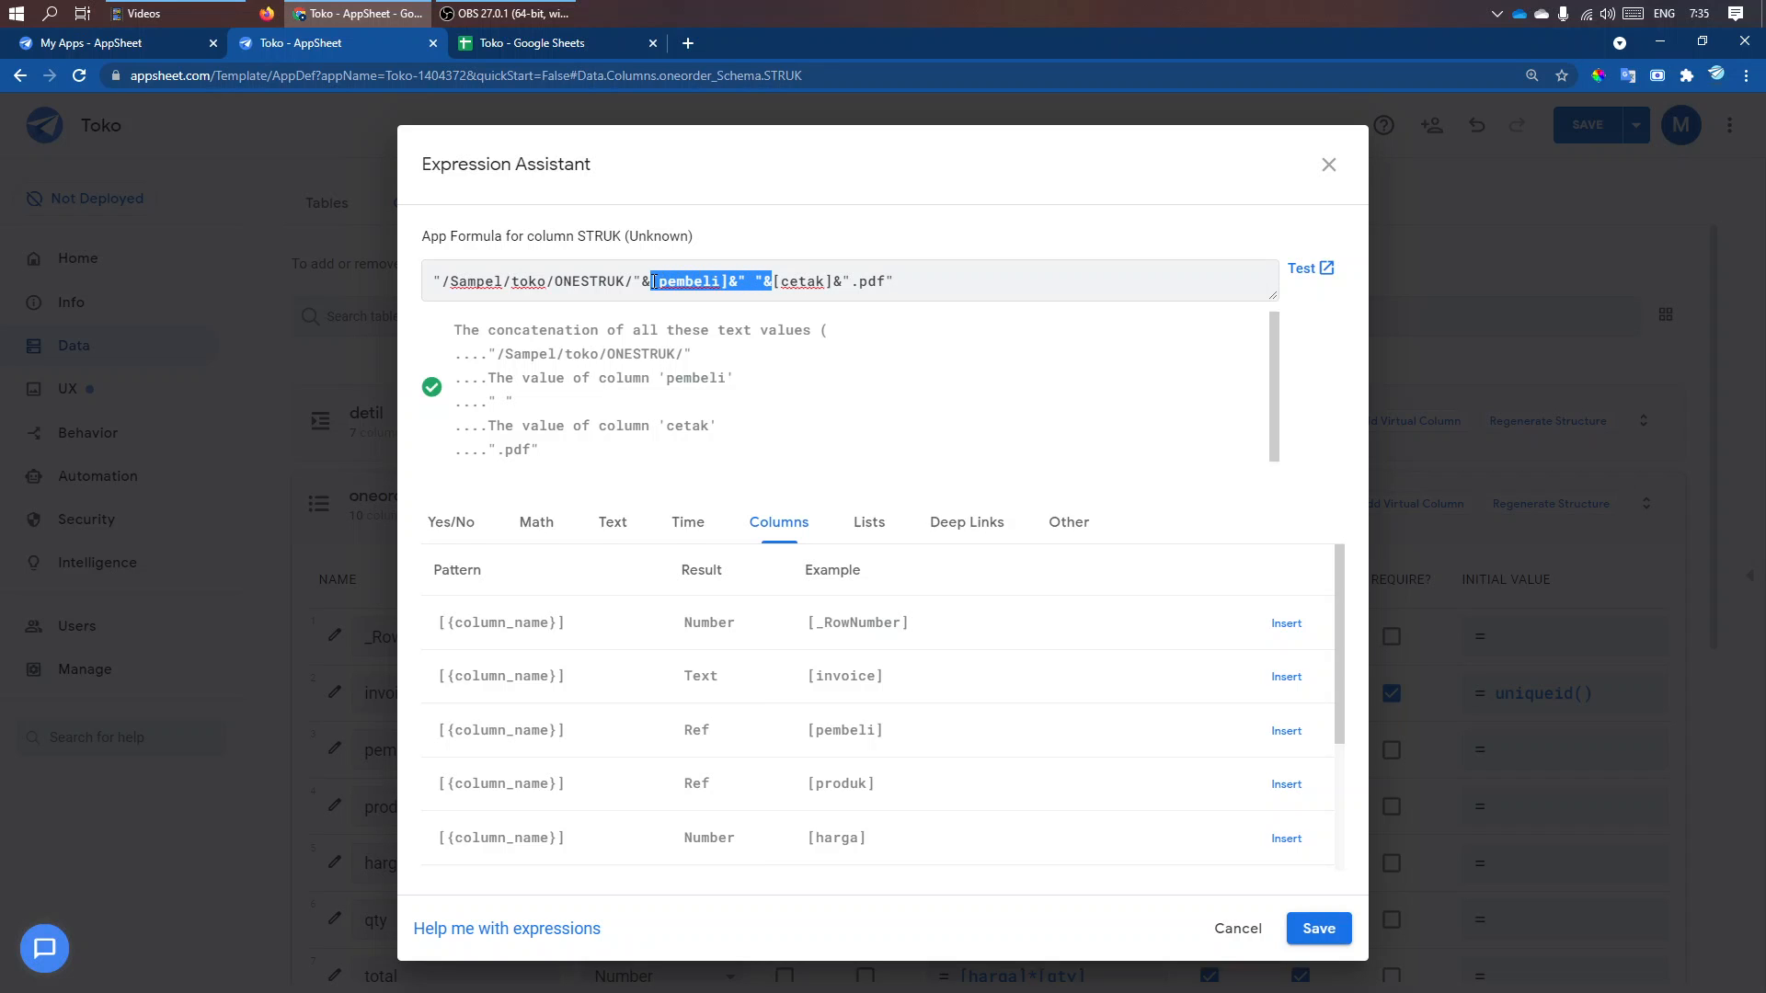
key("Return")
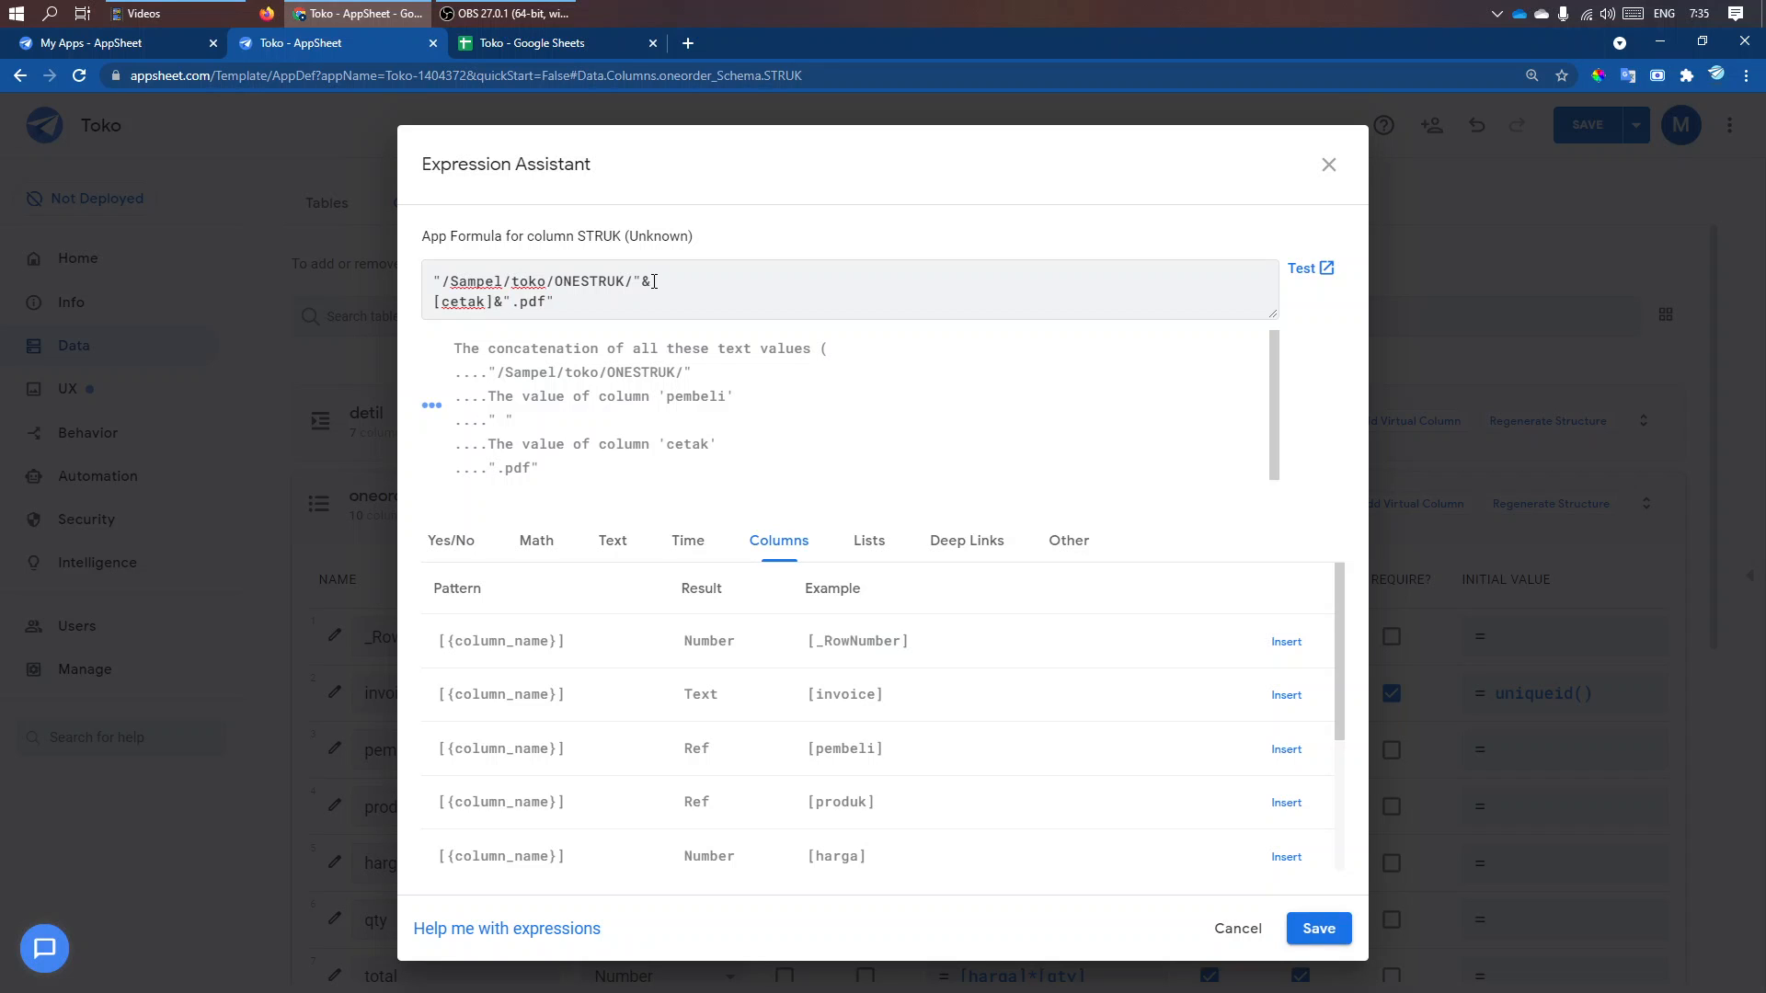
key("BackSpace")
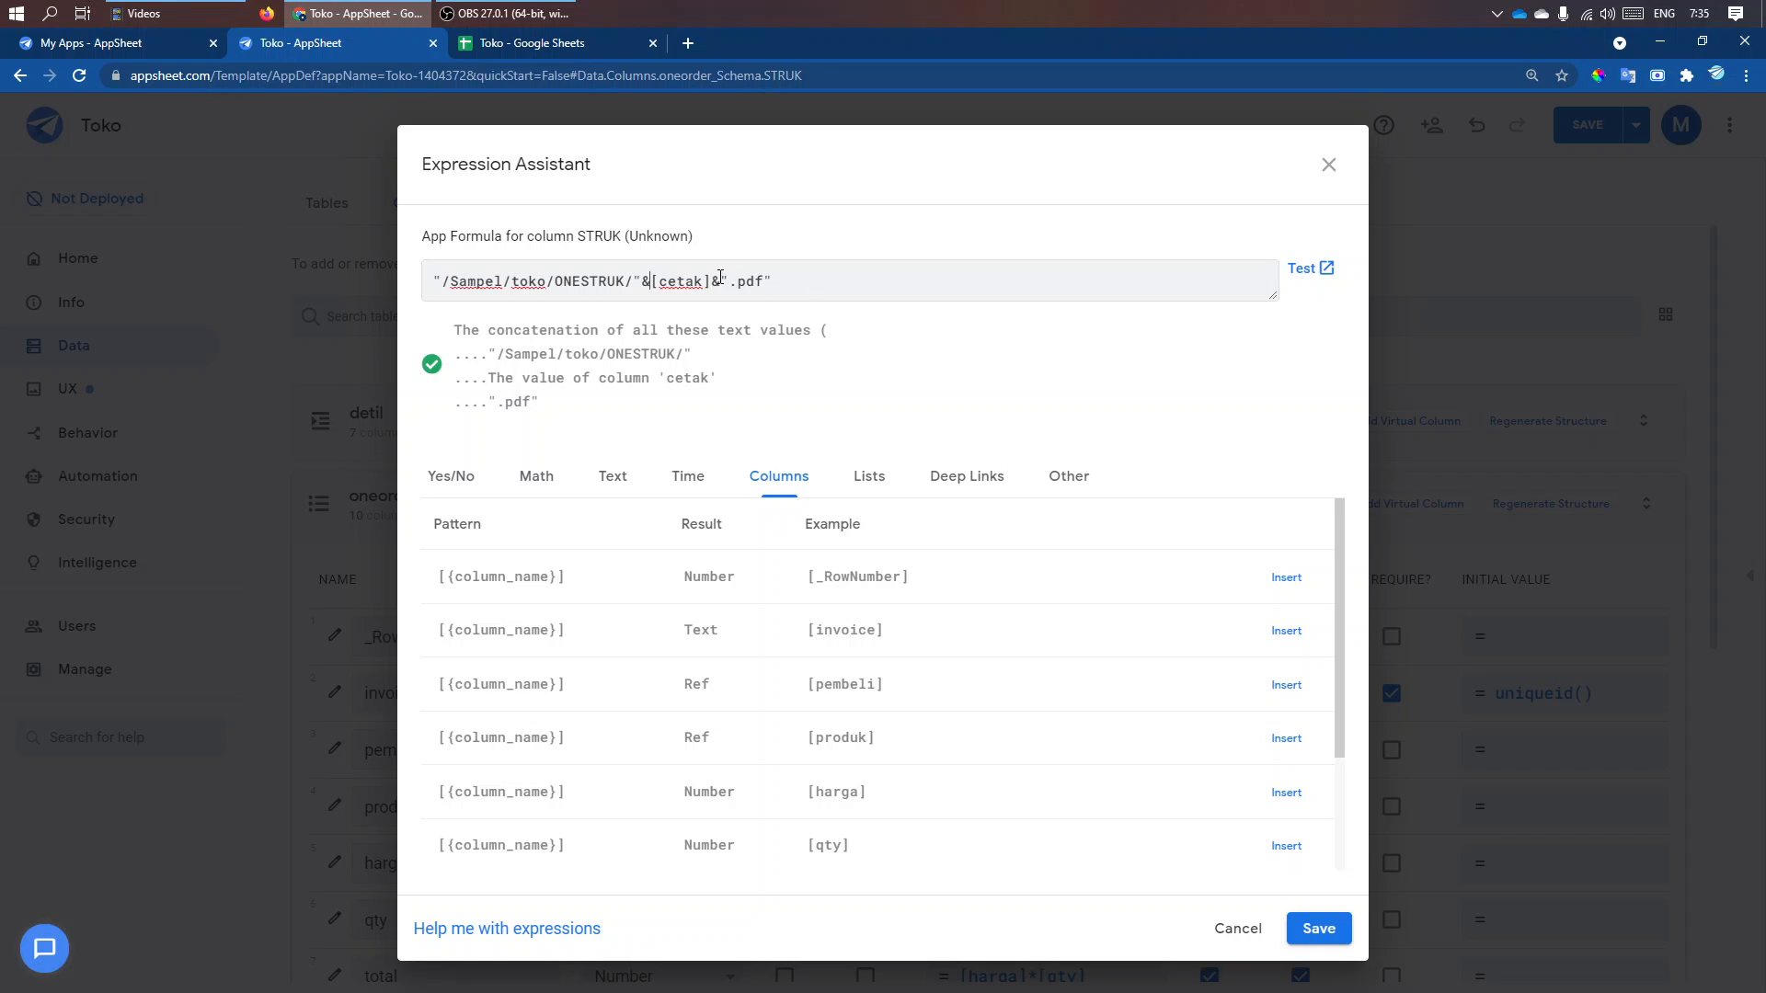
left_click_drag(714, 279, 646, 286)
left_click(1319, 931)
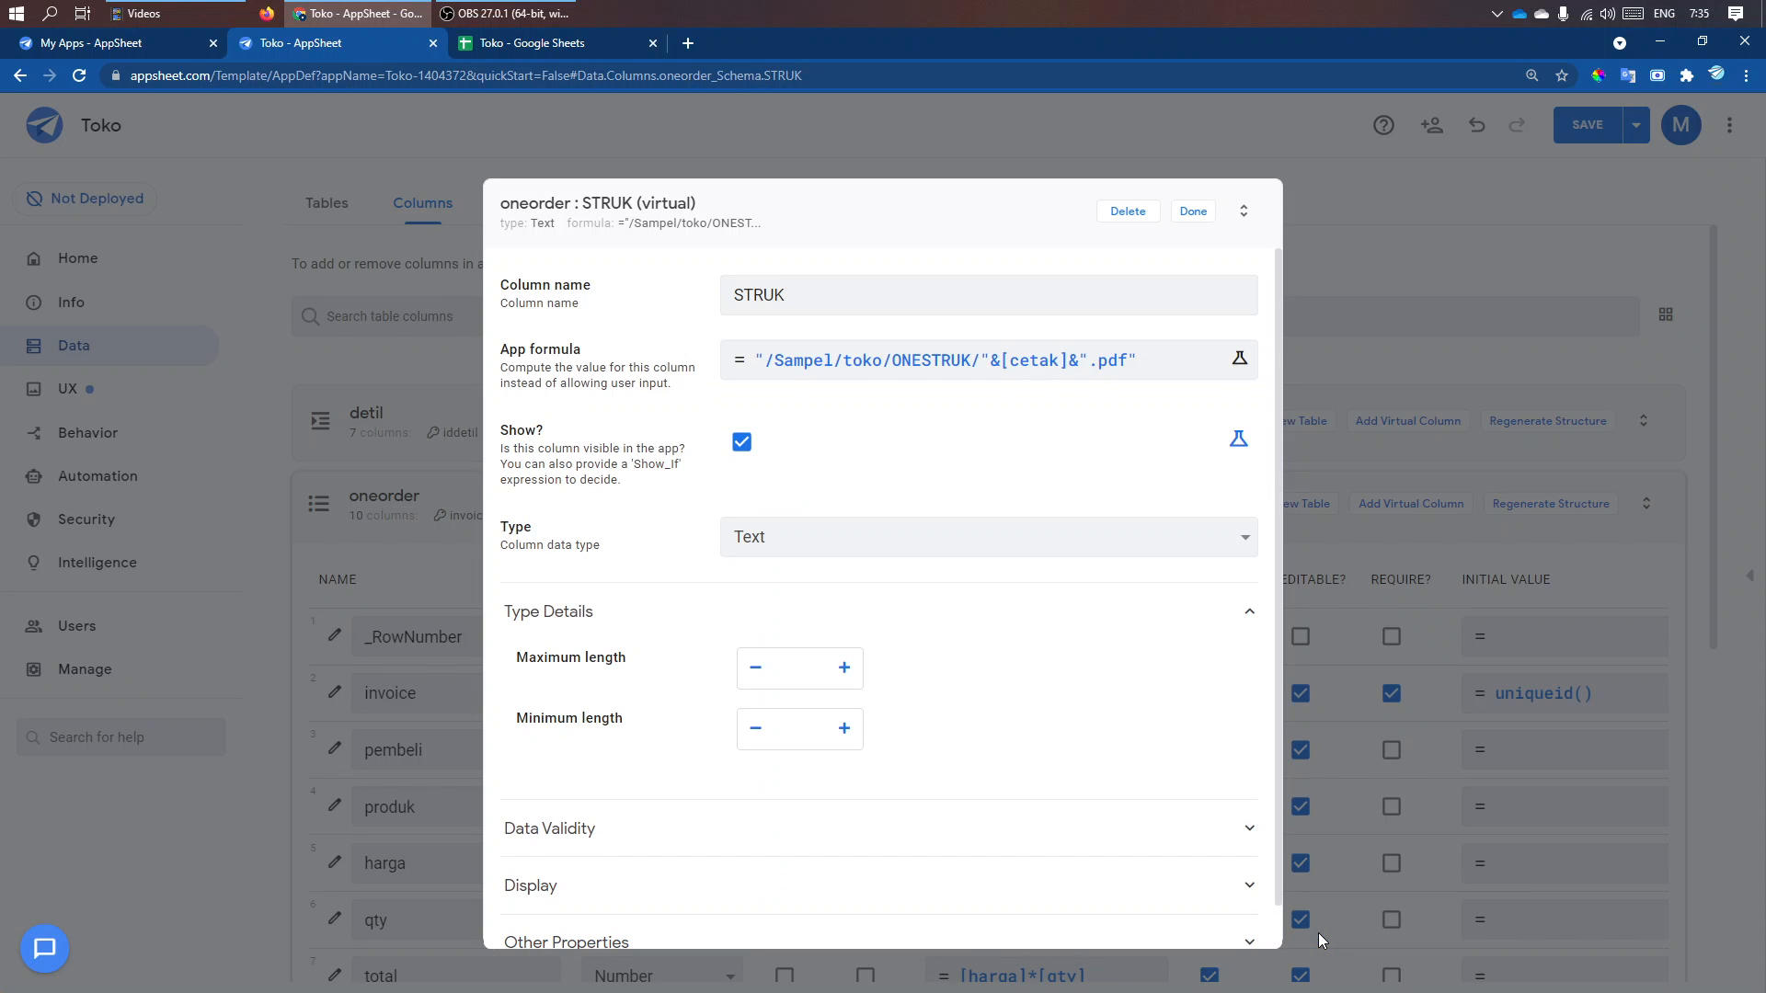
- Set the STRUK virtual column's type to File, finish the column settings and save the app
left_click(953, 525)
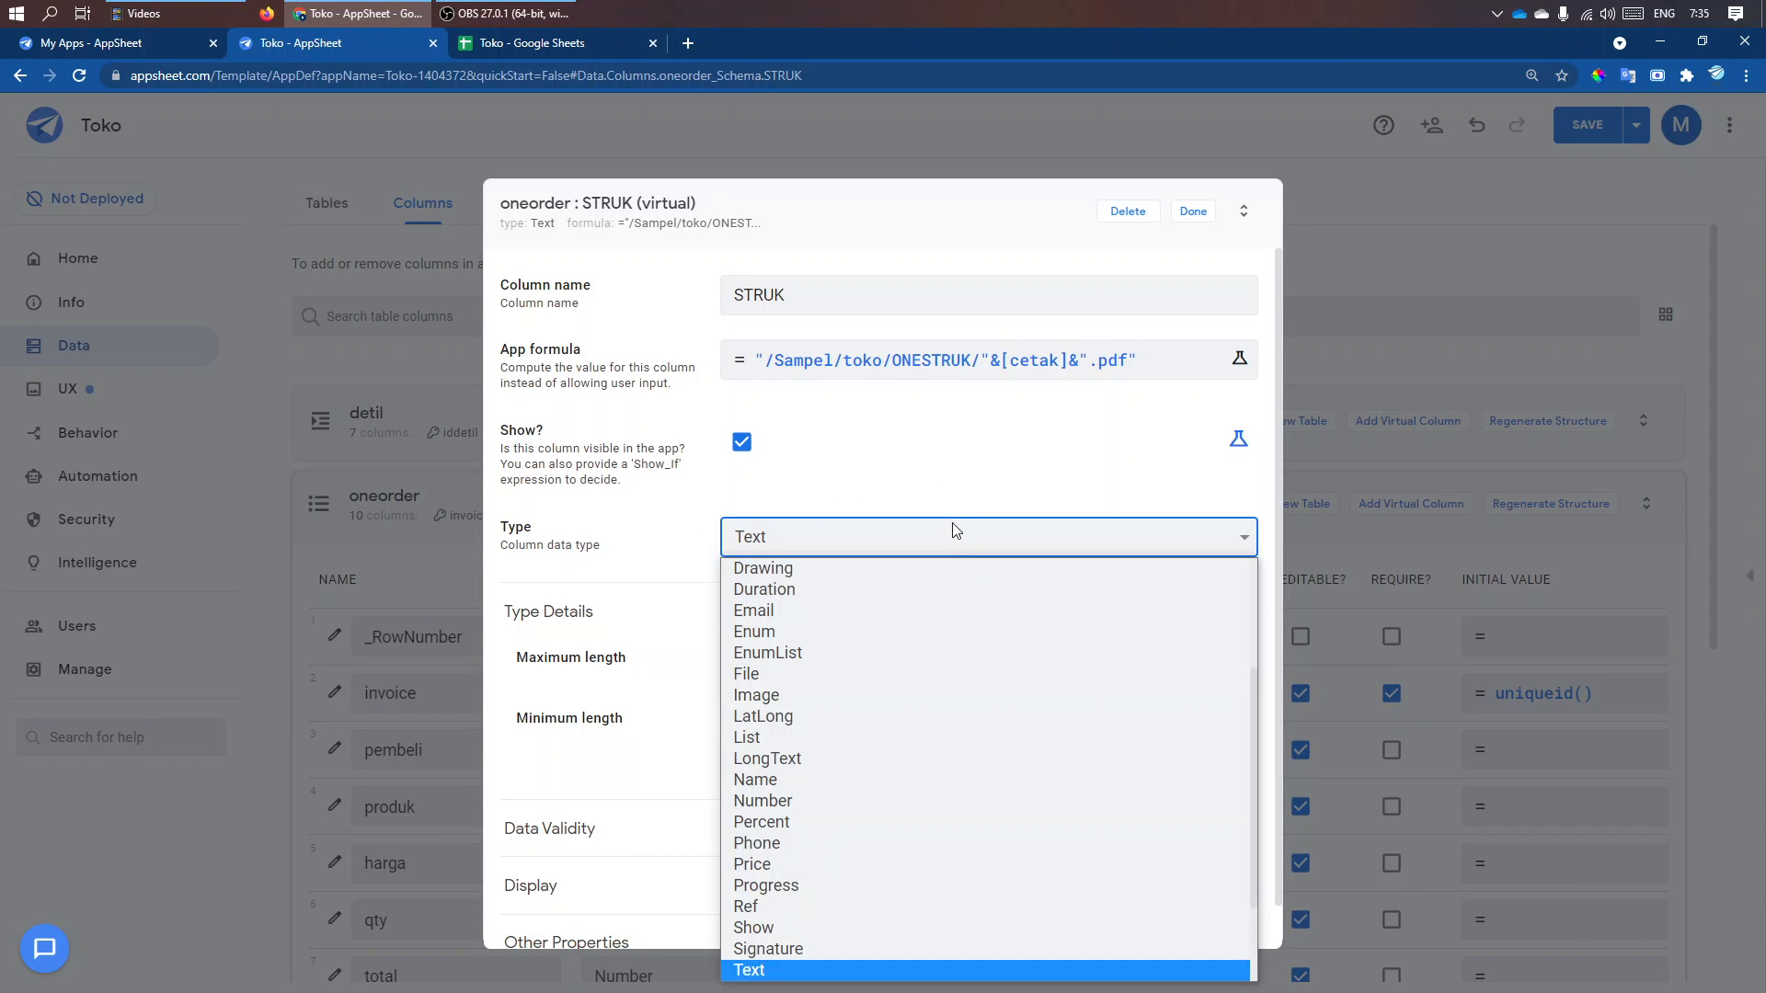
left_click(831, 678)
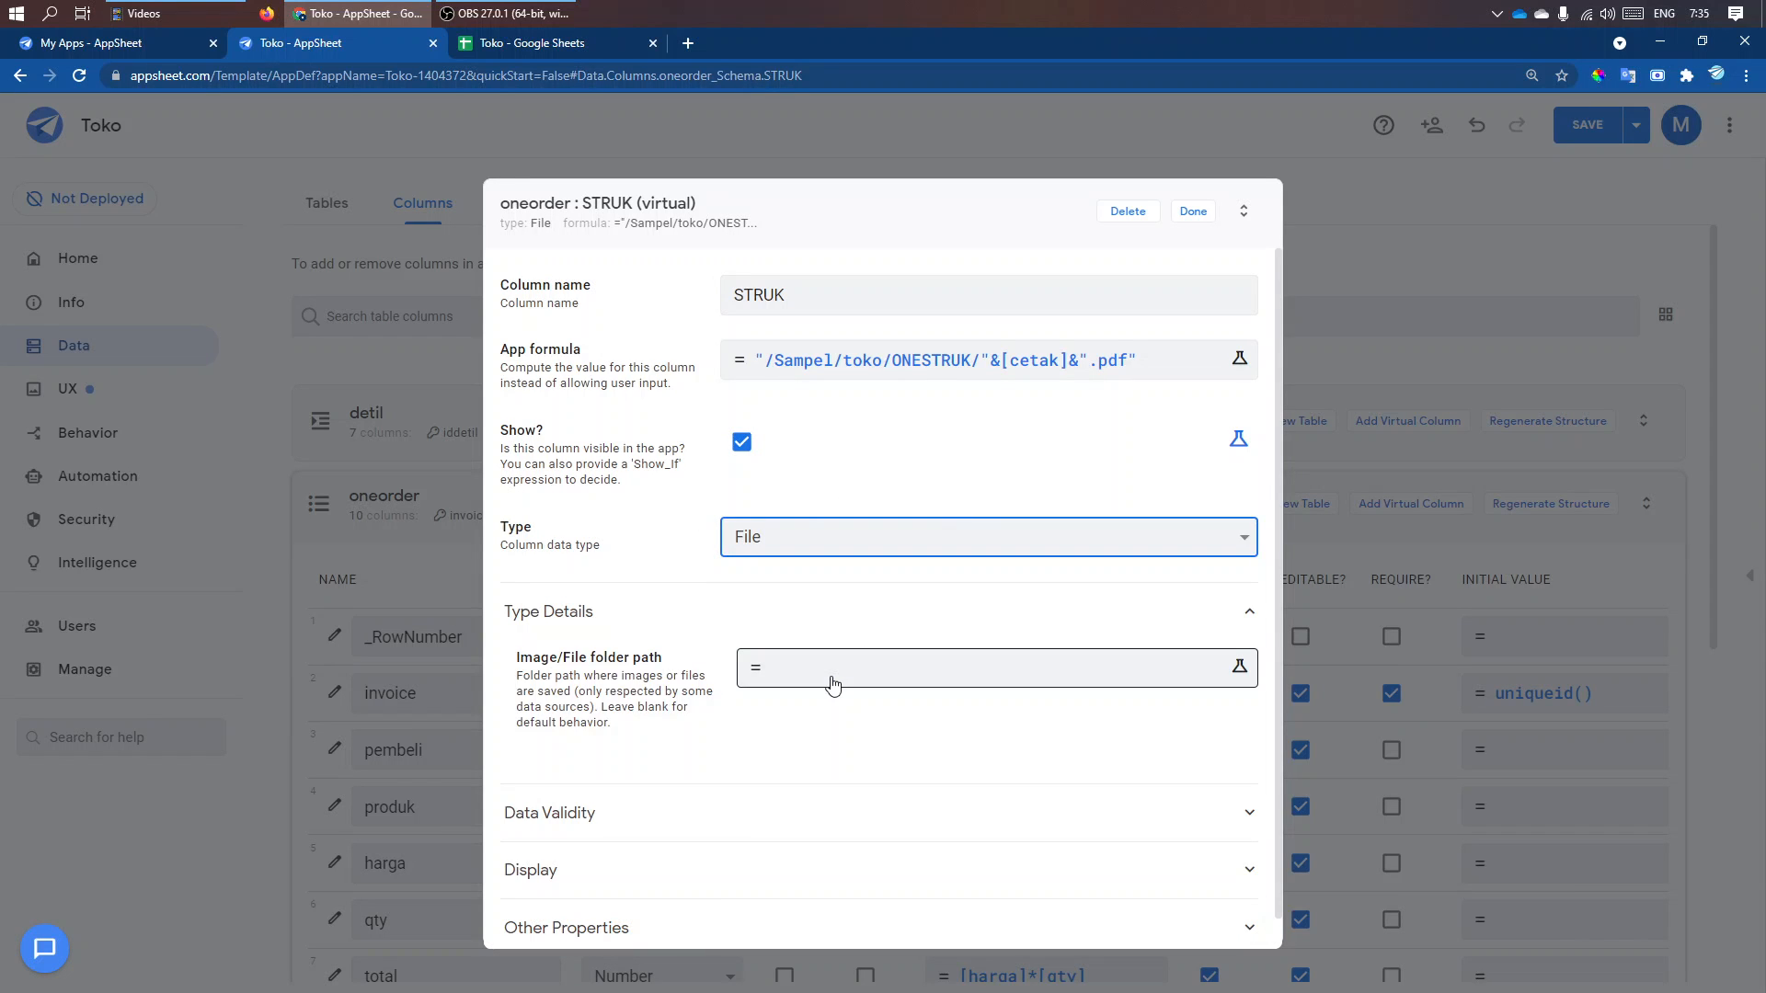
left_click(1196, 212)
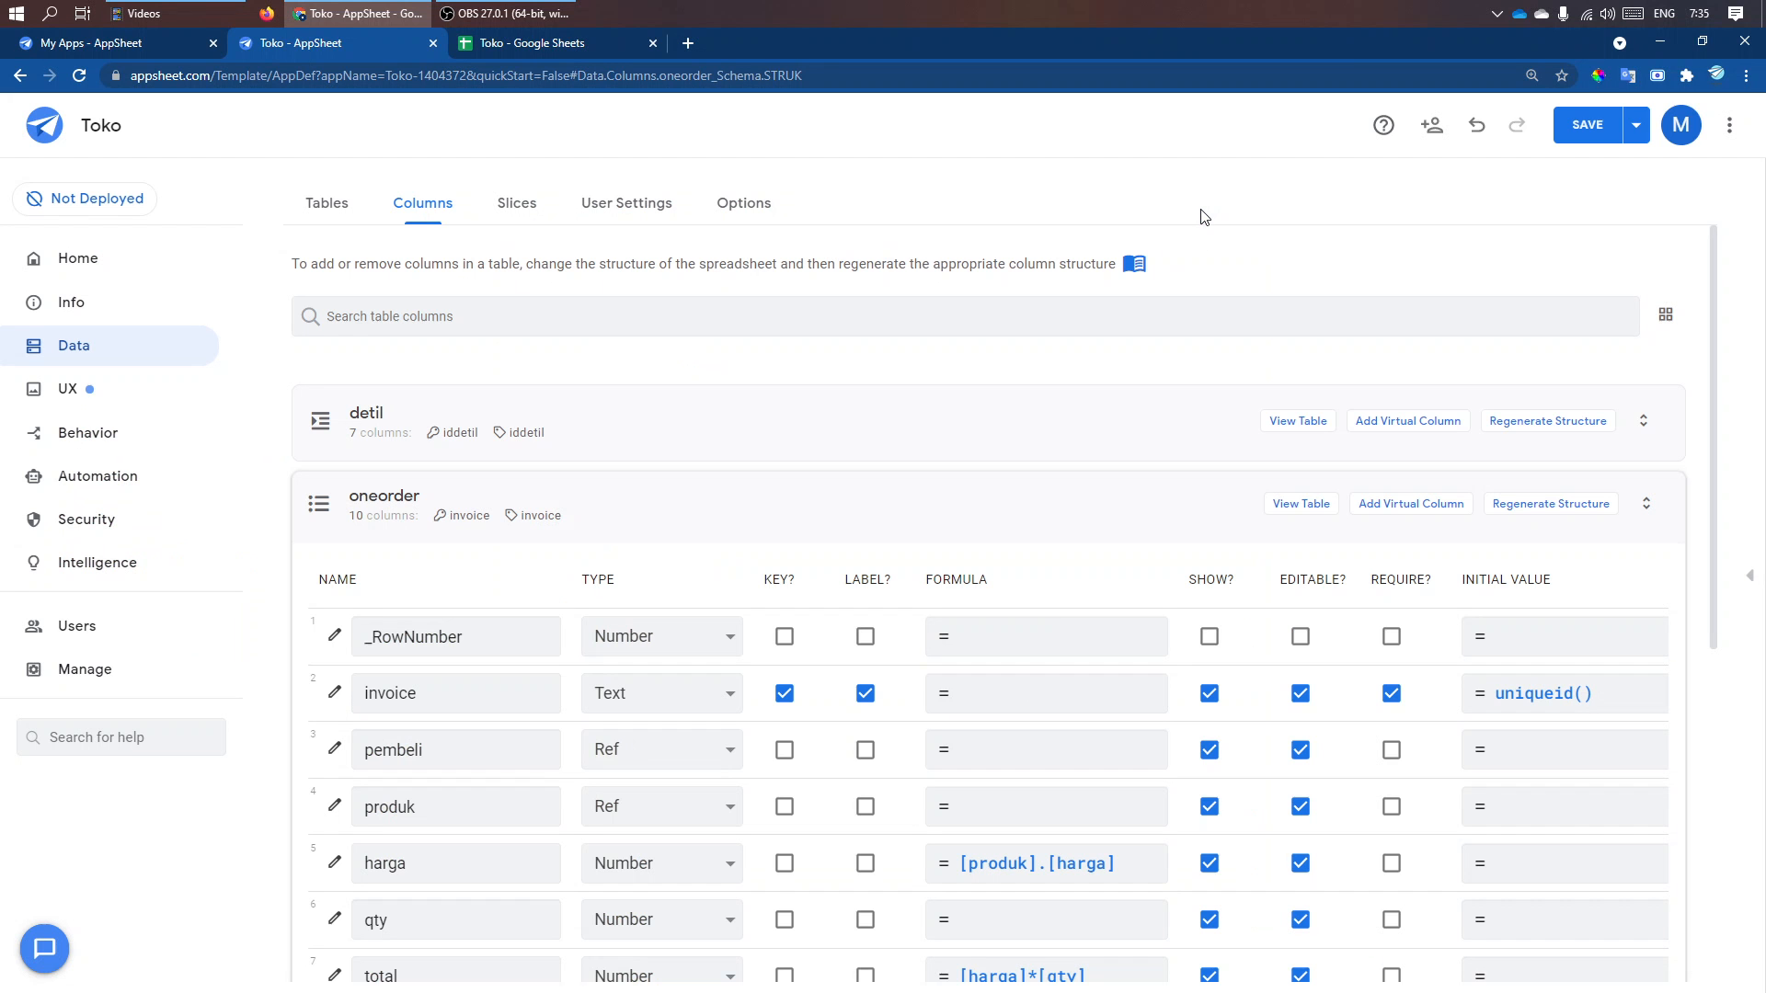
left_click(1610, 132)
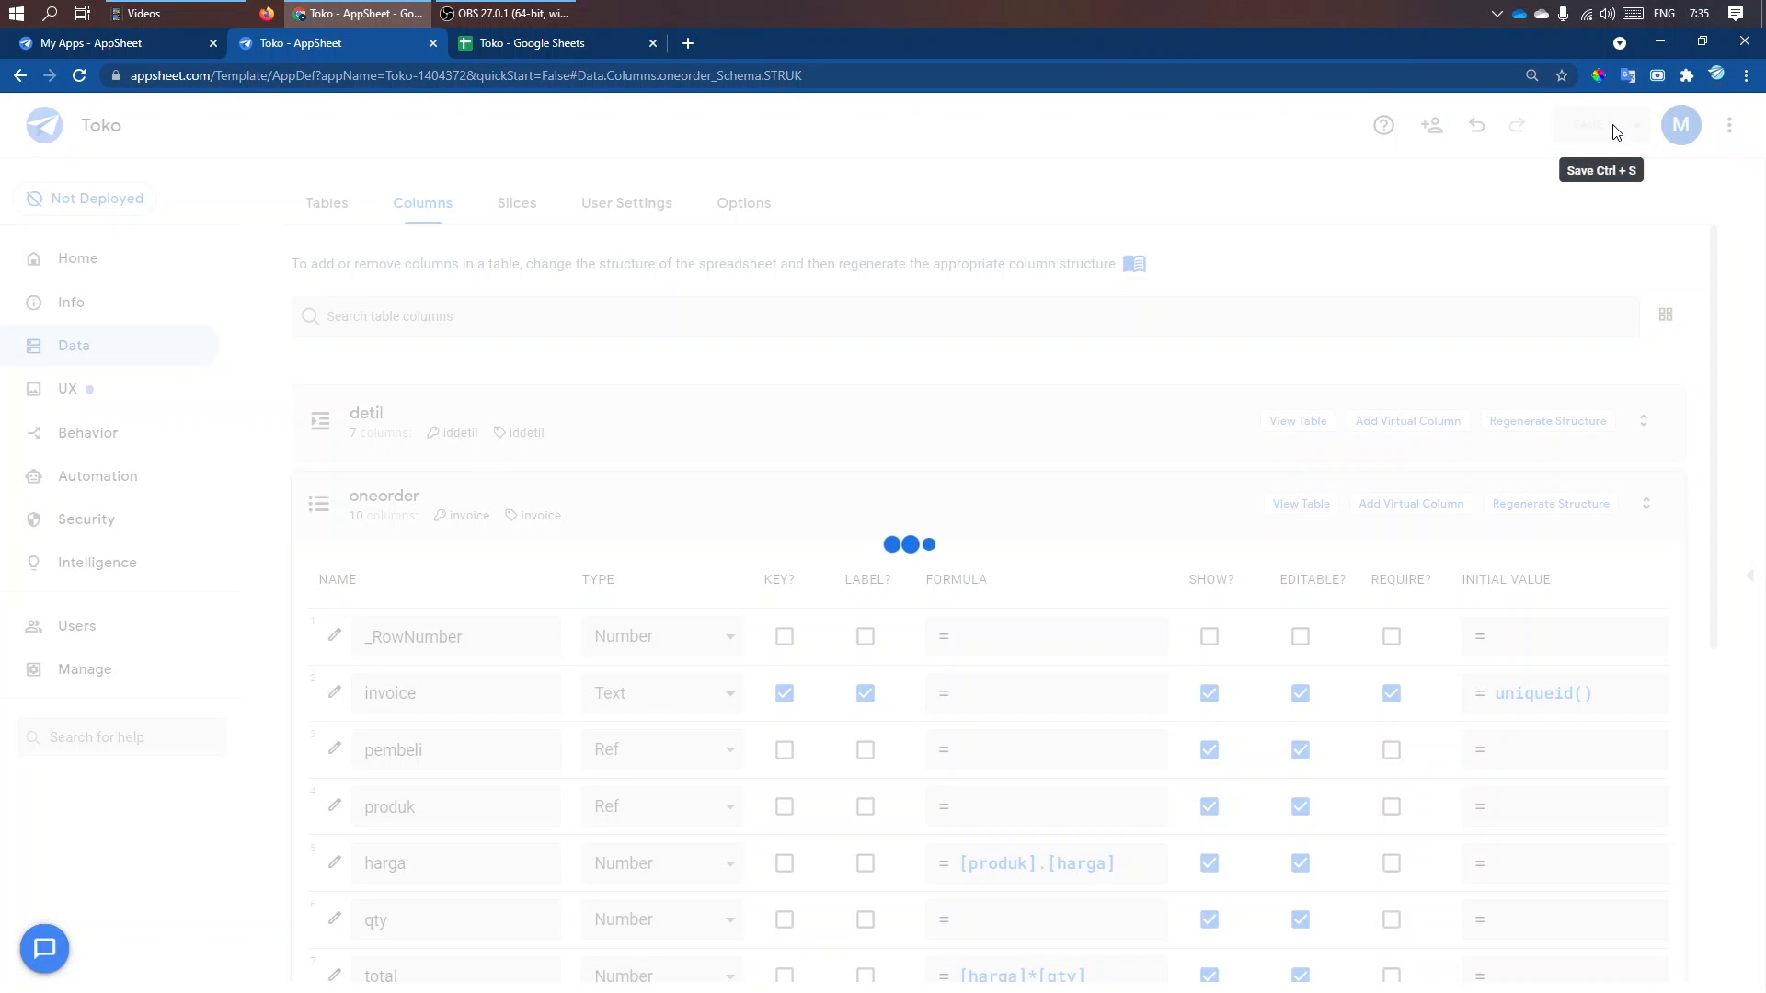
- Open Google Drive in a new browser tab and check the AppSheet editor's save progress in between
left_click(690, 41)
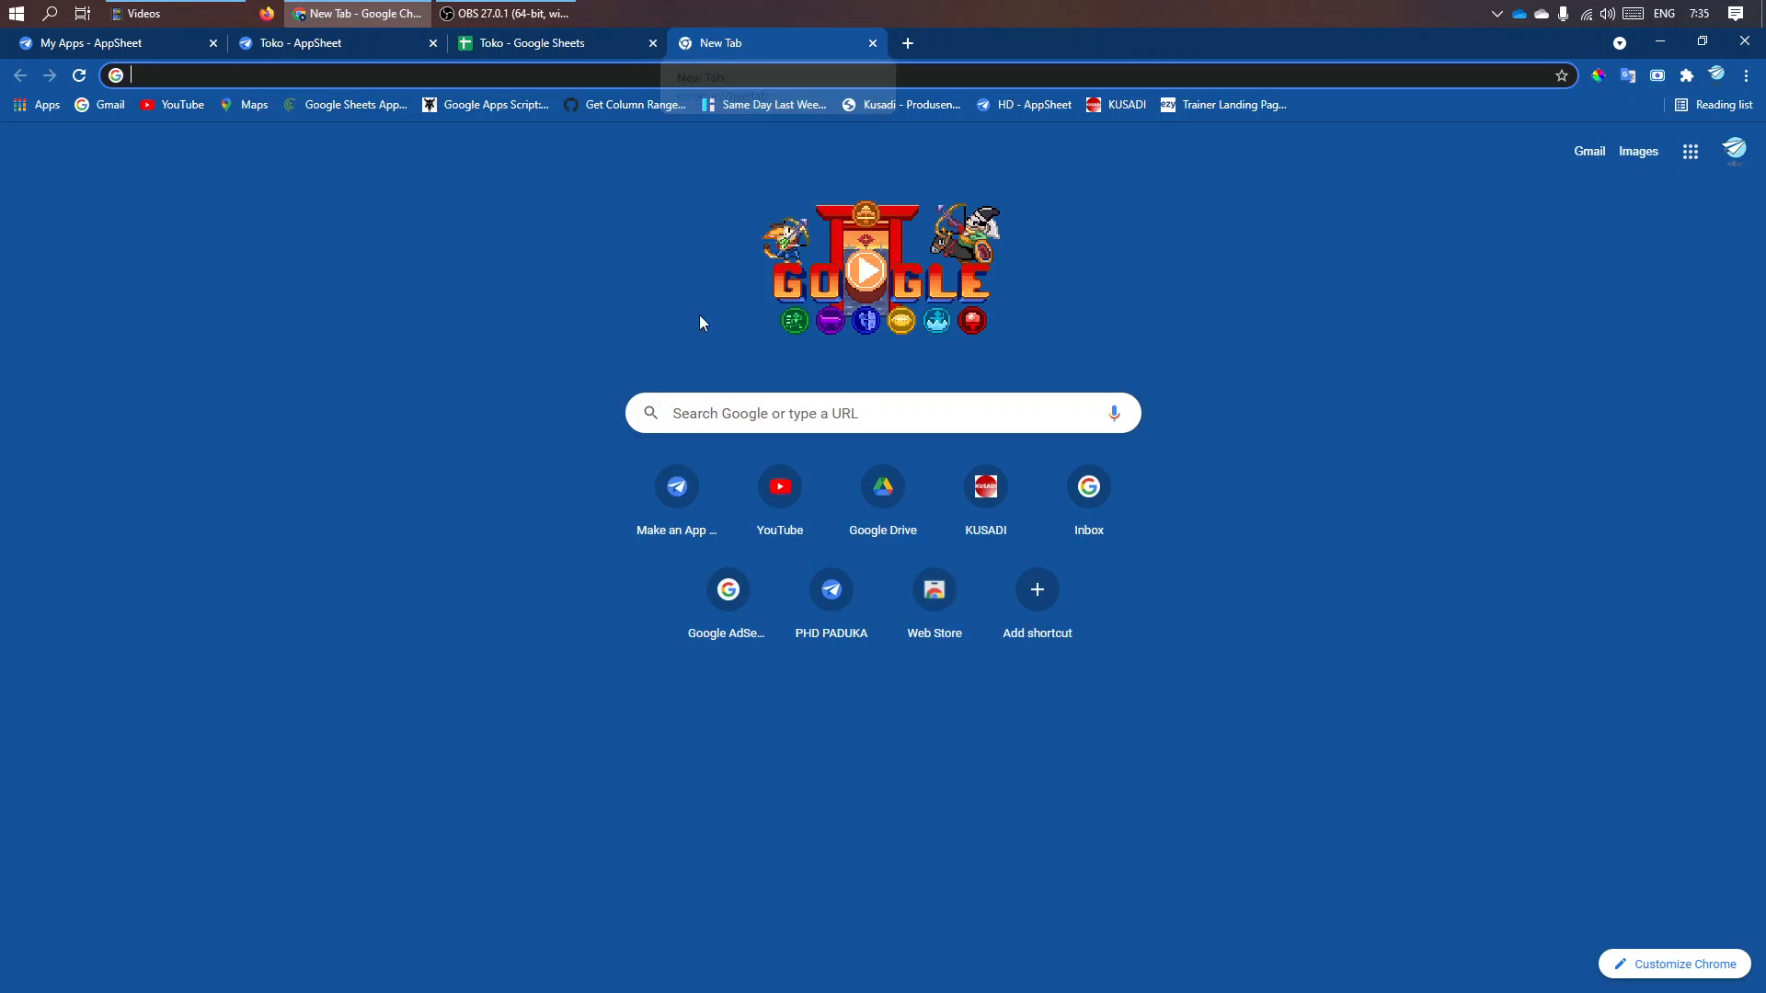
left_click(878, 493)
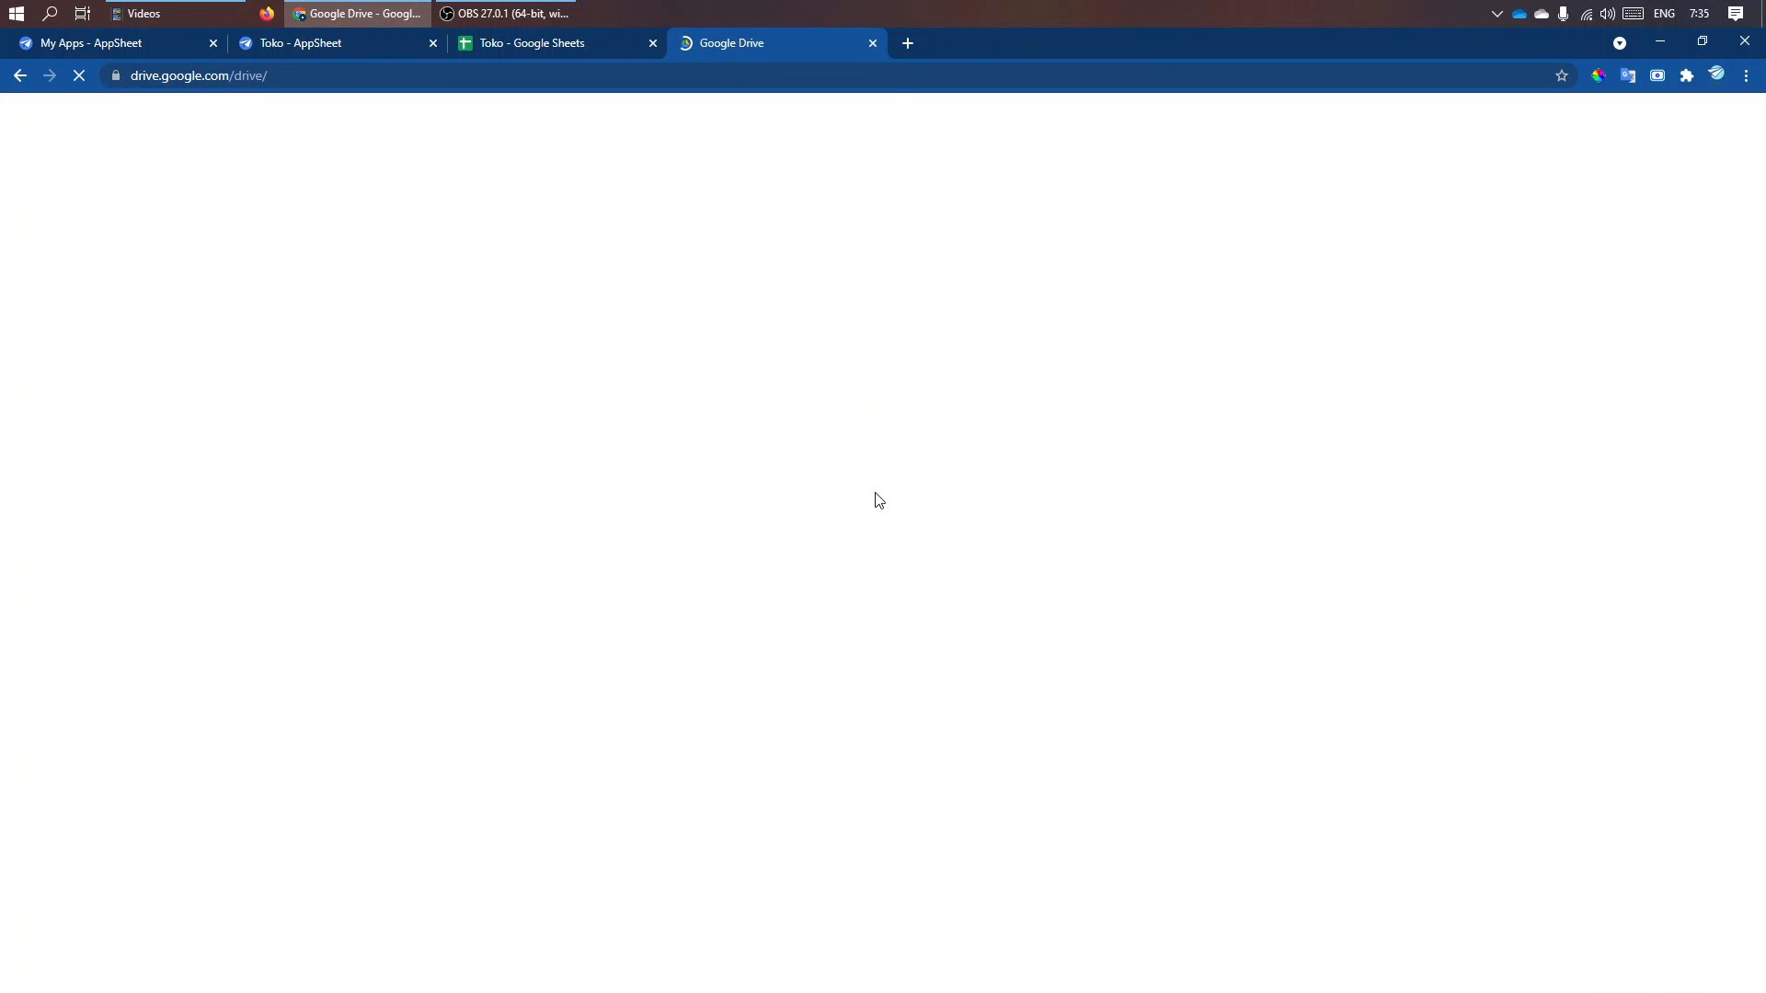
scroll(524, 494, "down", 2)
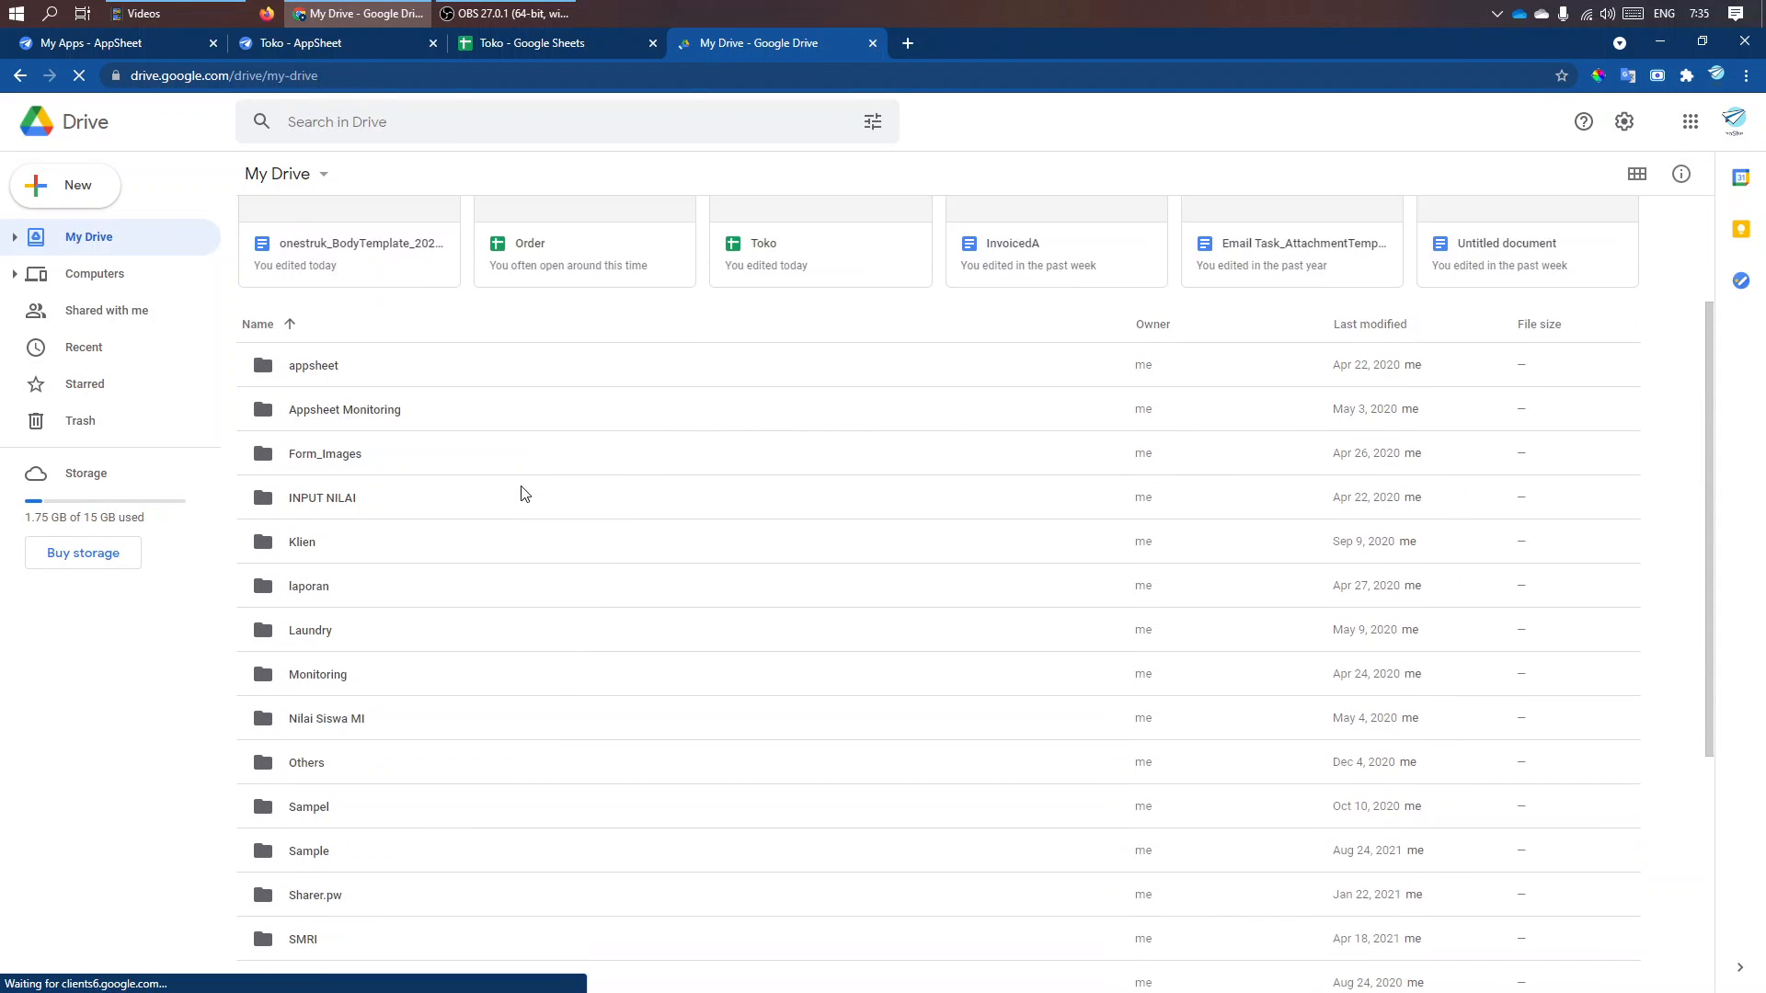
left_click(317, 43)
left_click(764, 42)
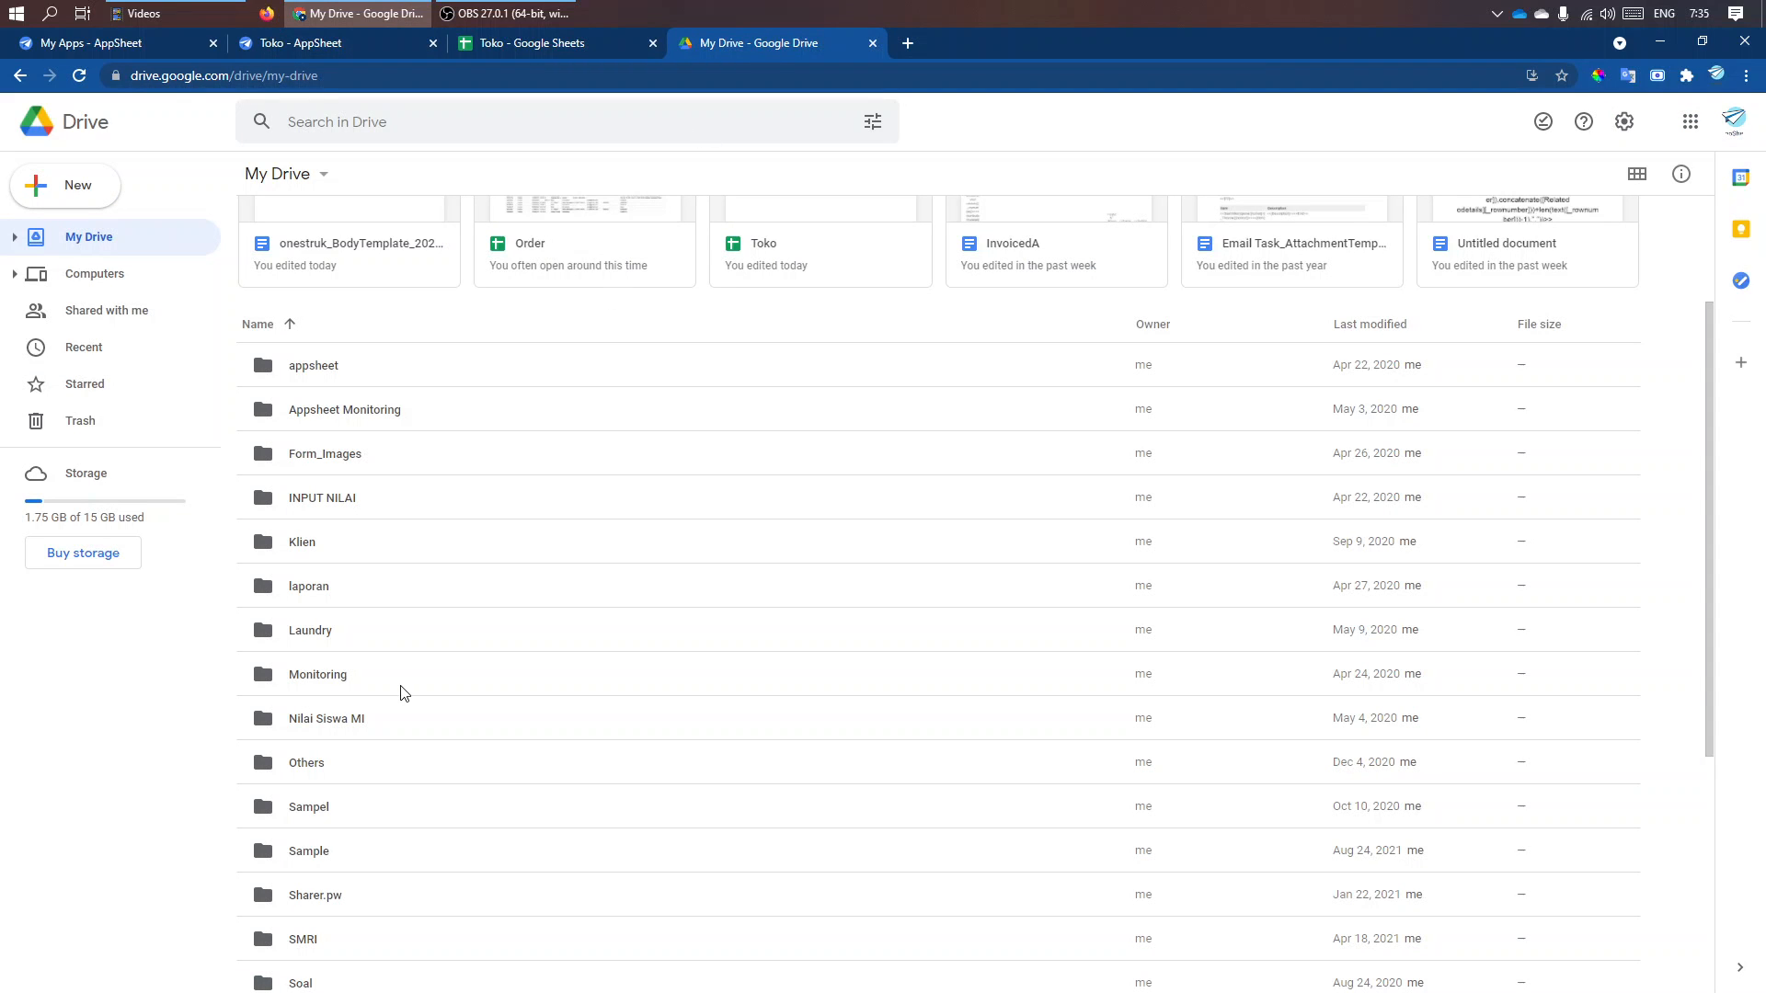
left_click(357, 42)
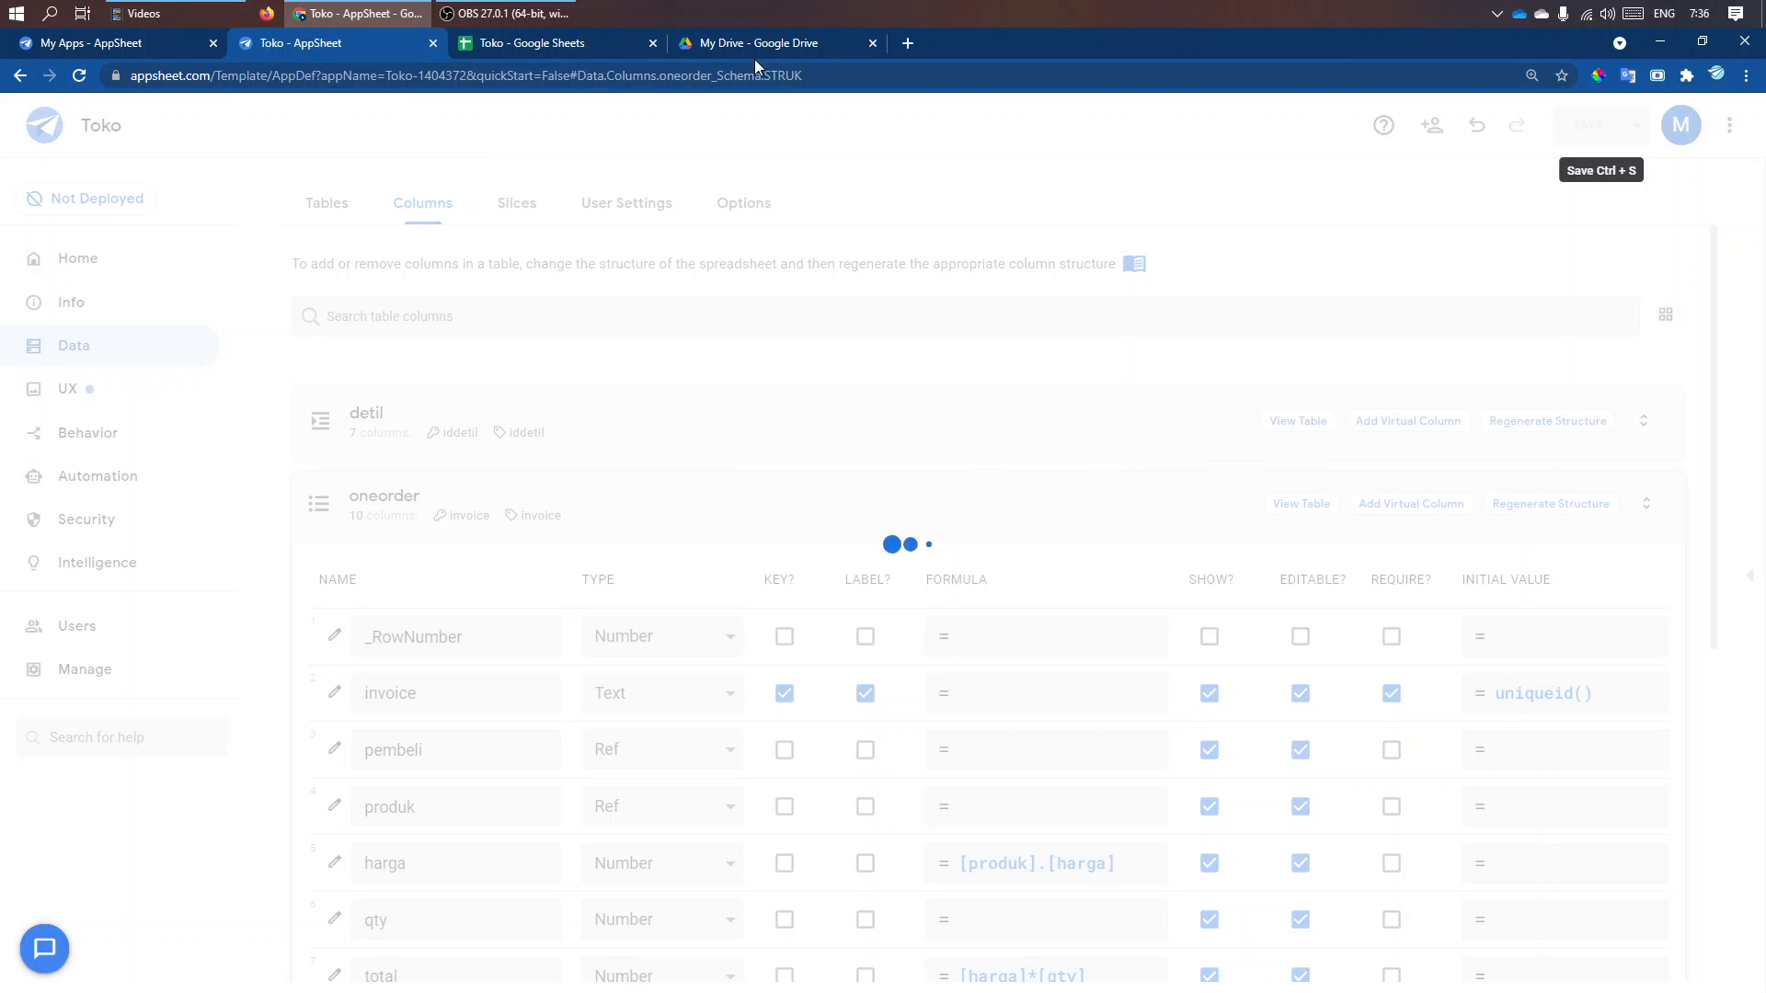
left_click(815, 42)
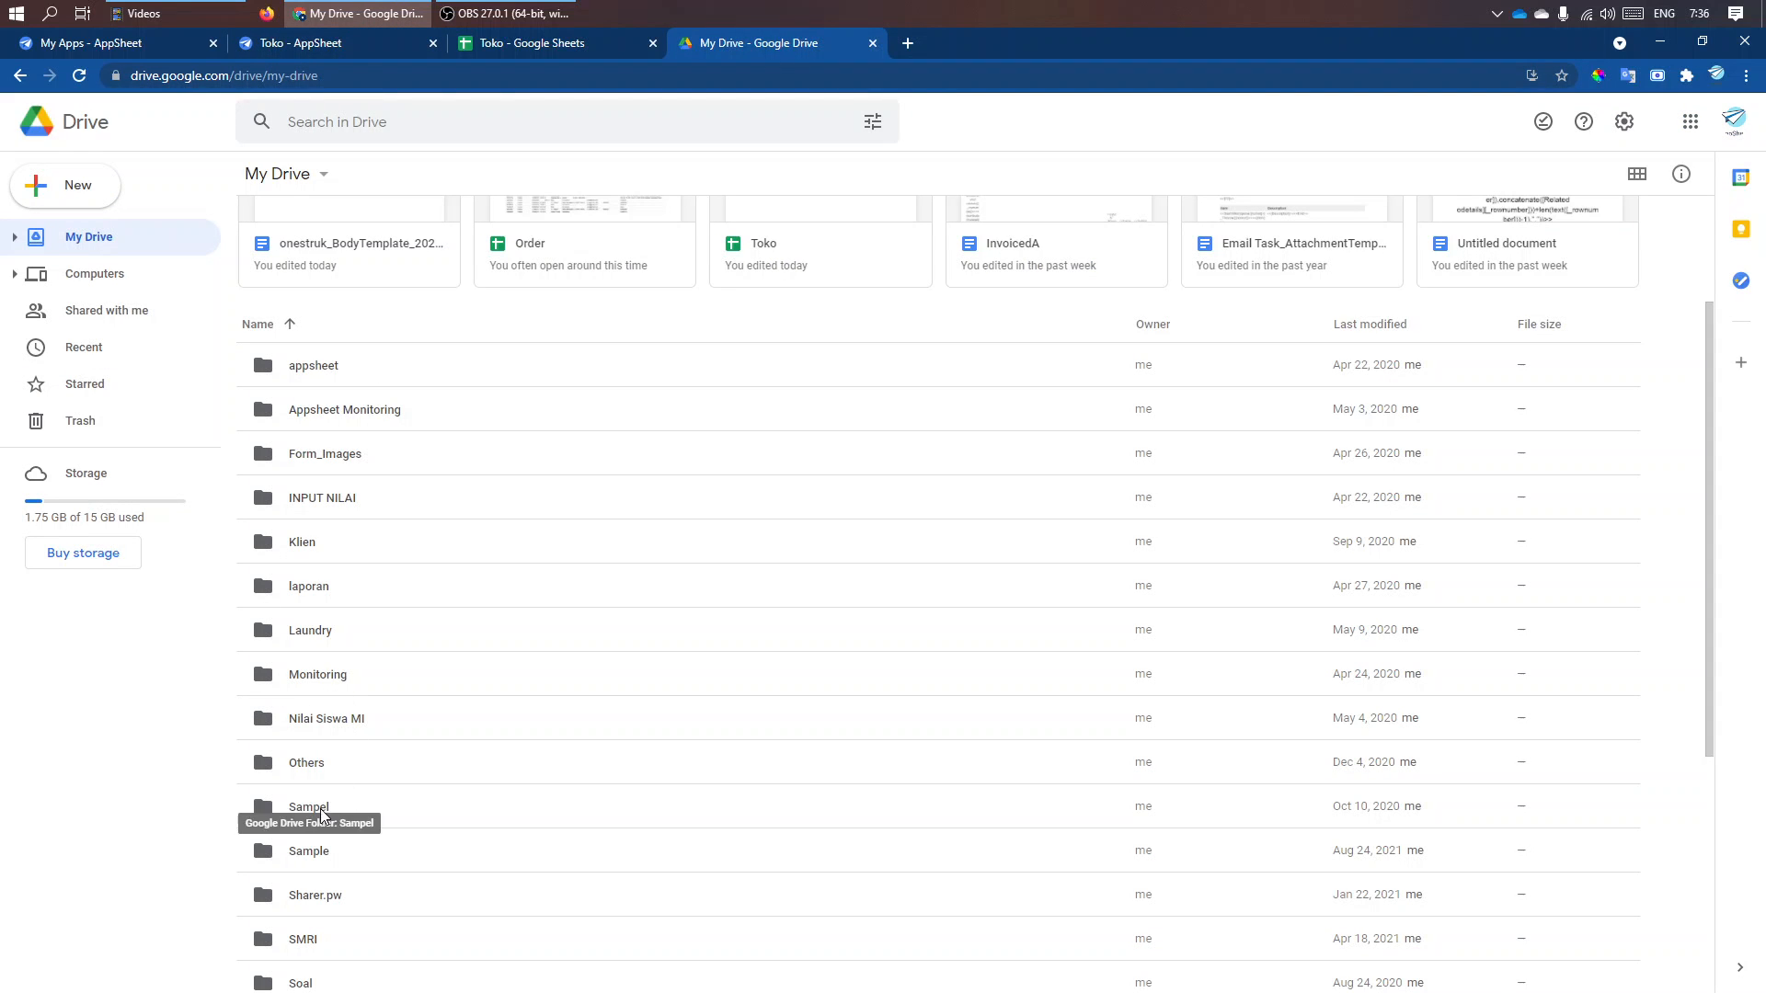
- Examine the receipt files in Drive under Sampel, Toko and STRUK, and return to the AppSheet editor
double_click(310, 806)
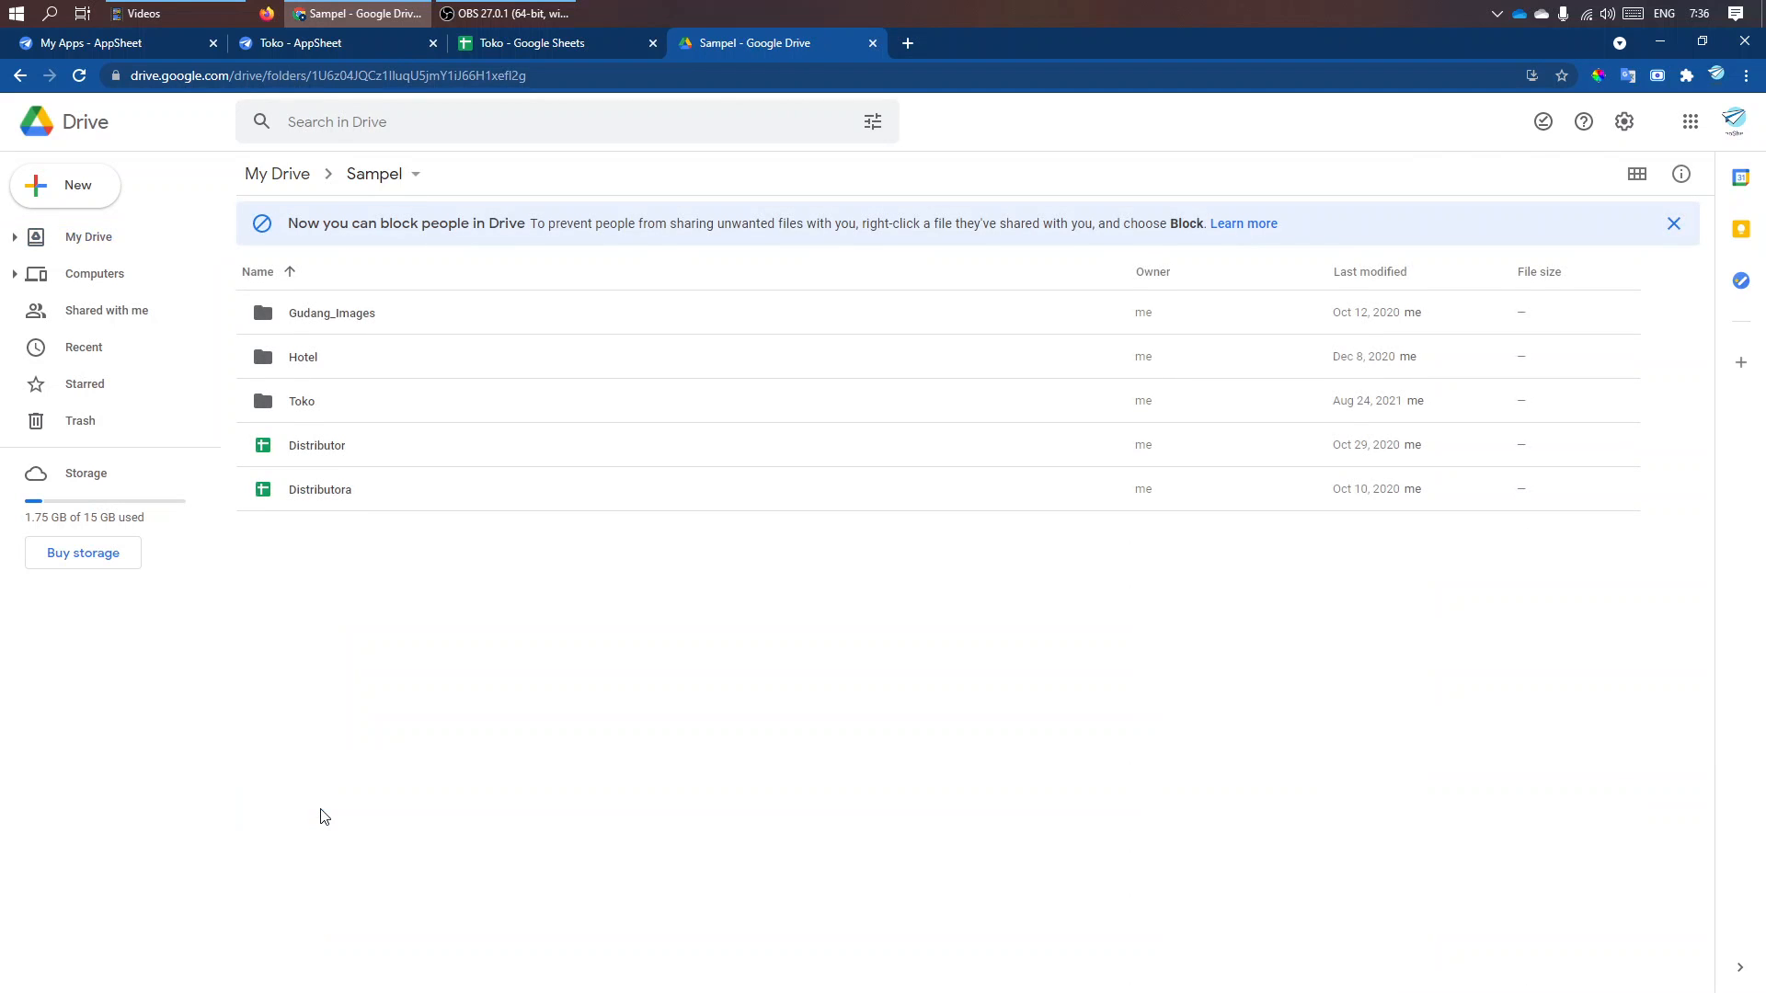
double_click(429, 402)
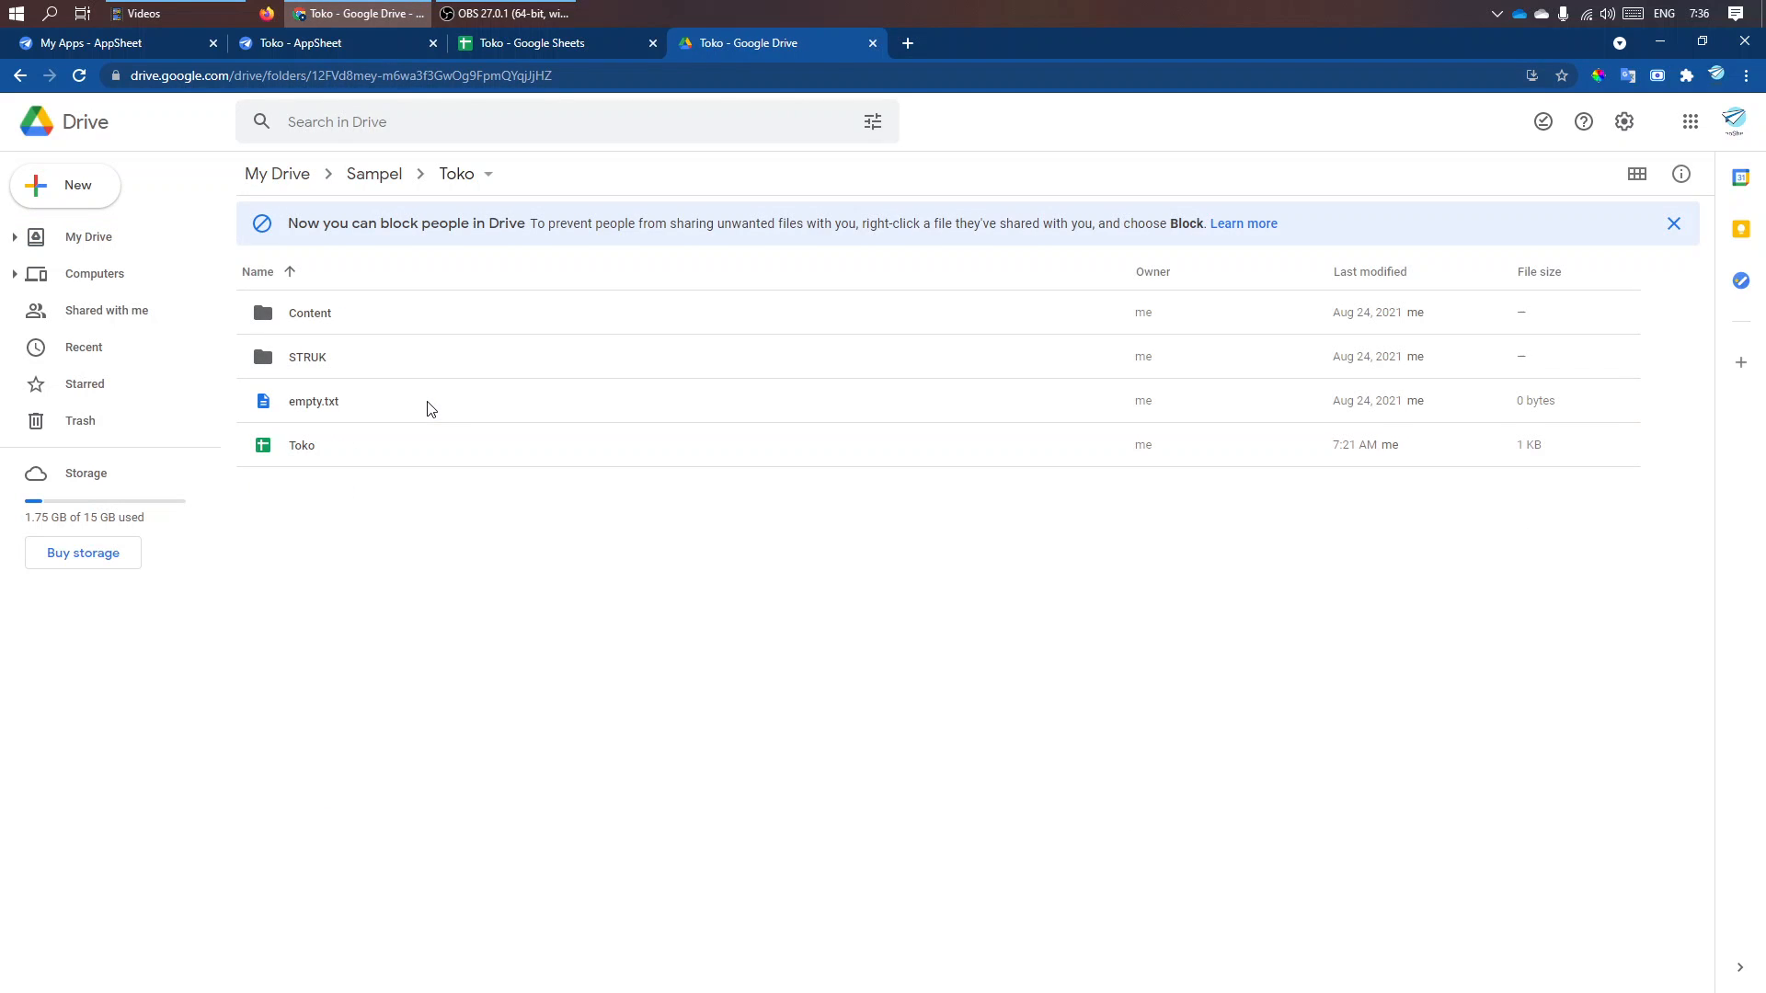
double_click(384, 365)
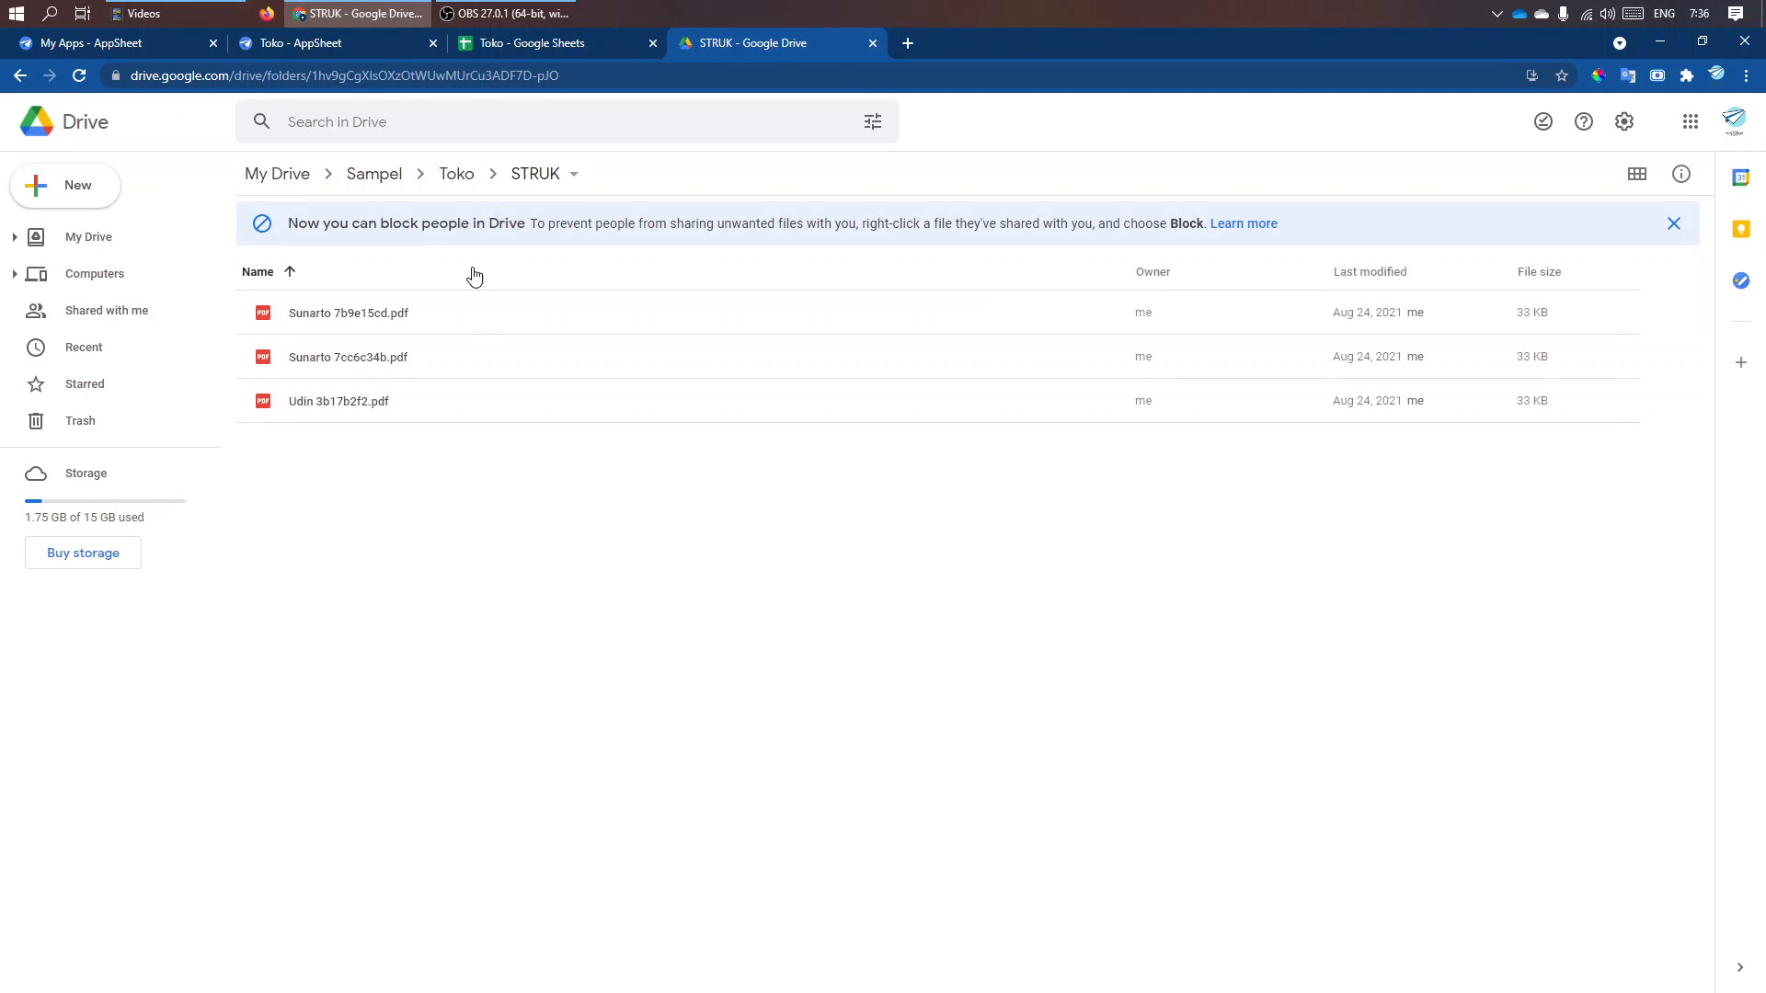
left_click(454, 178)
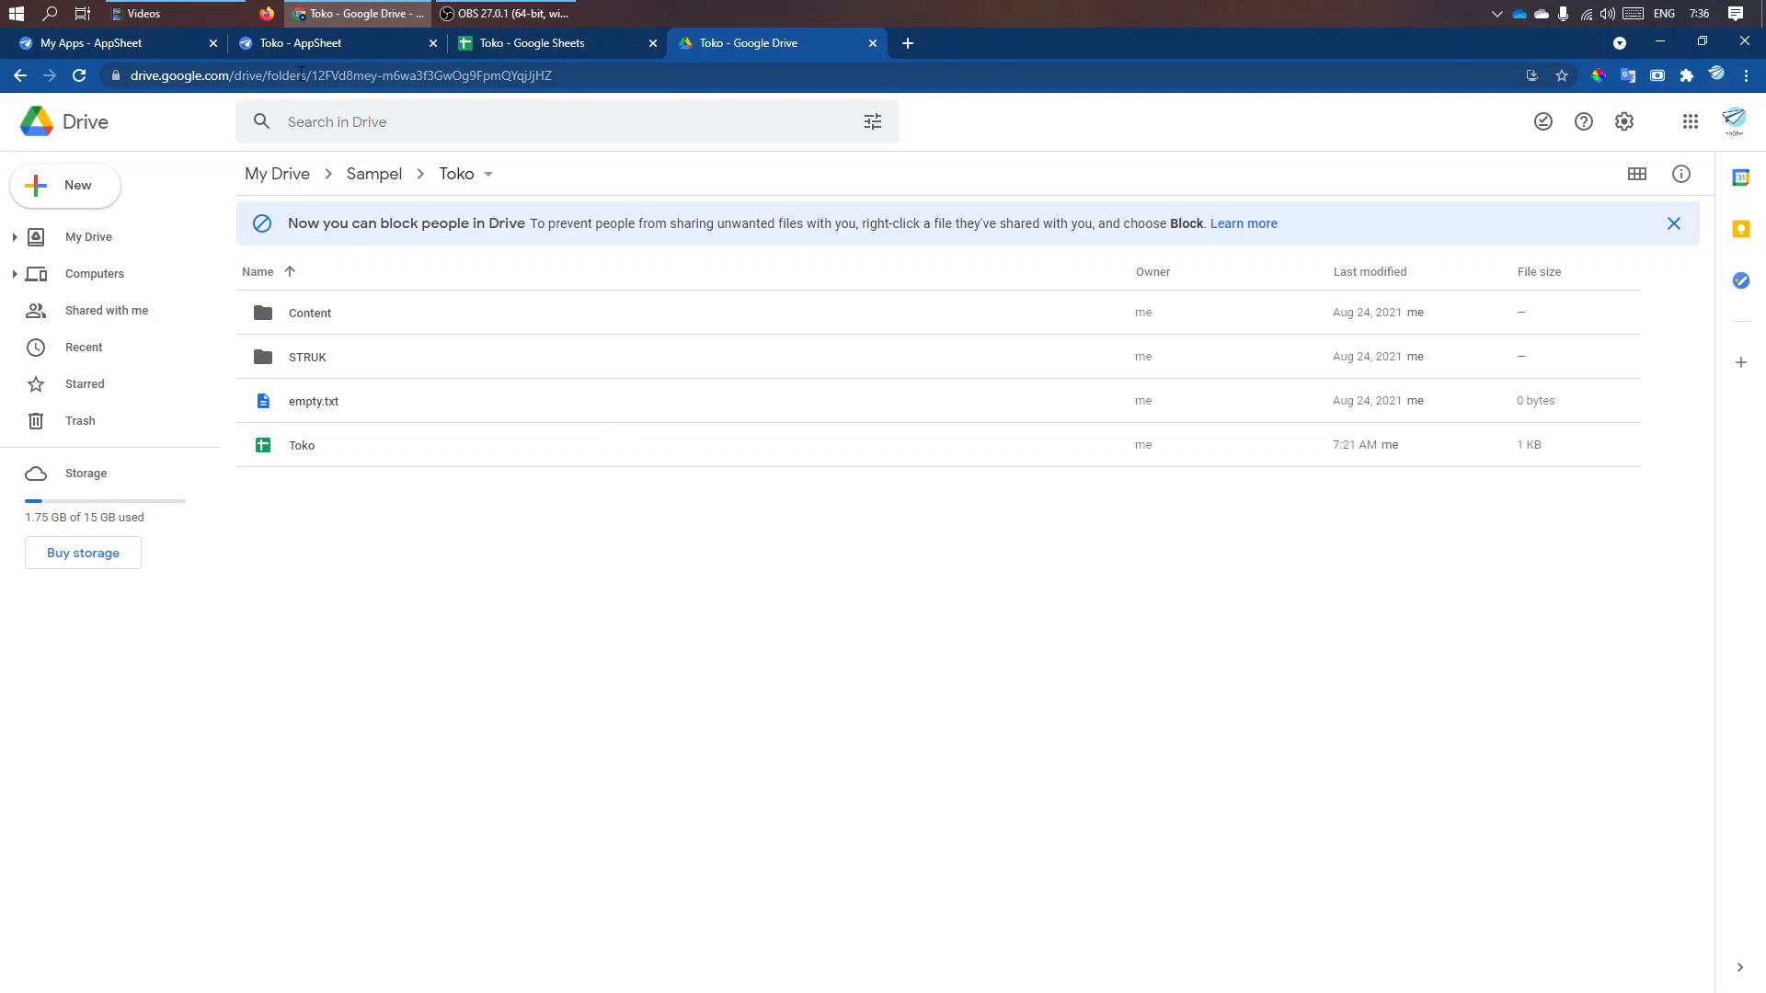
left_click(320, 43)
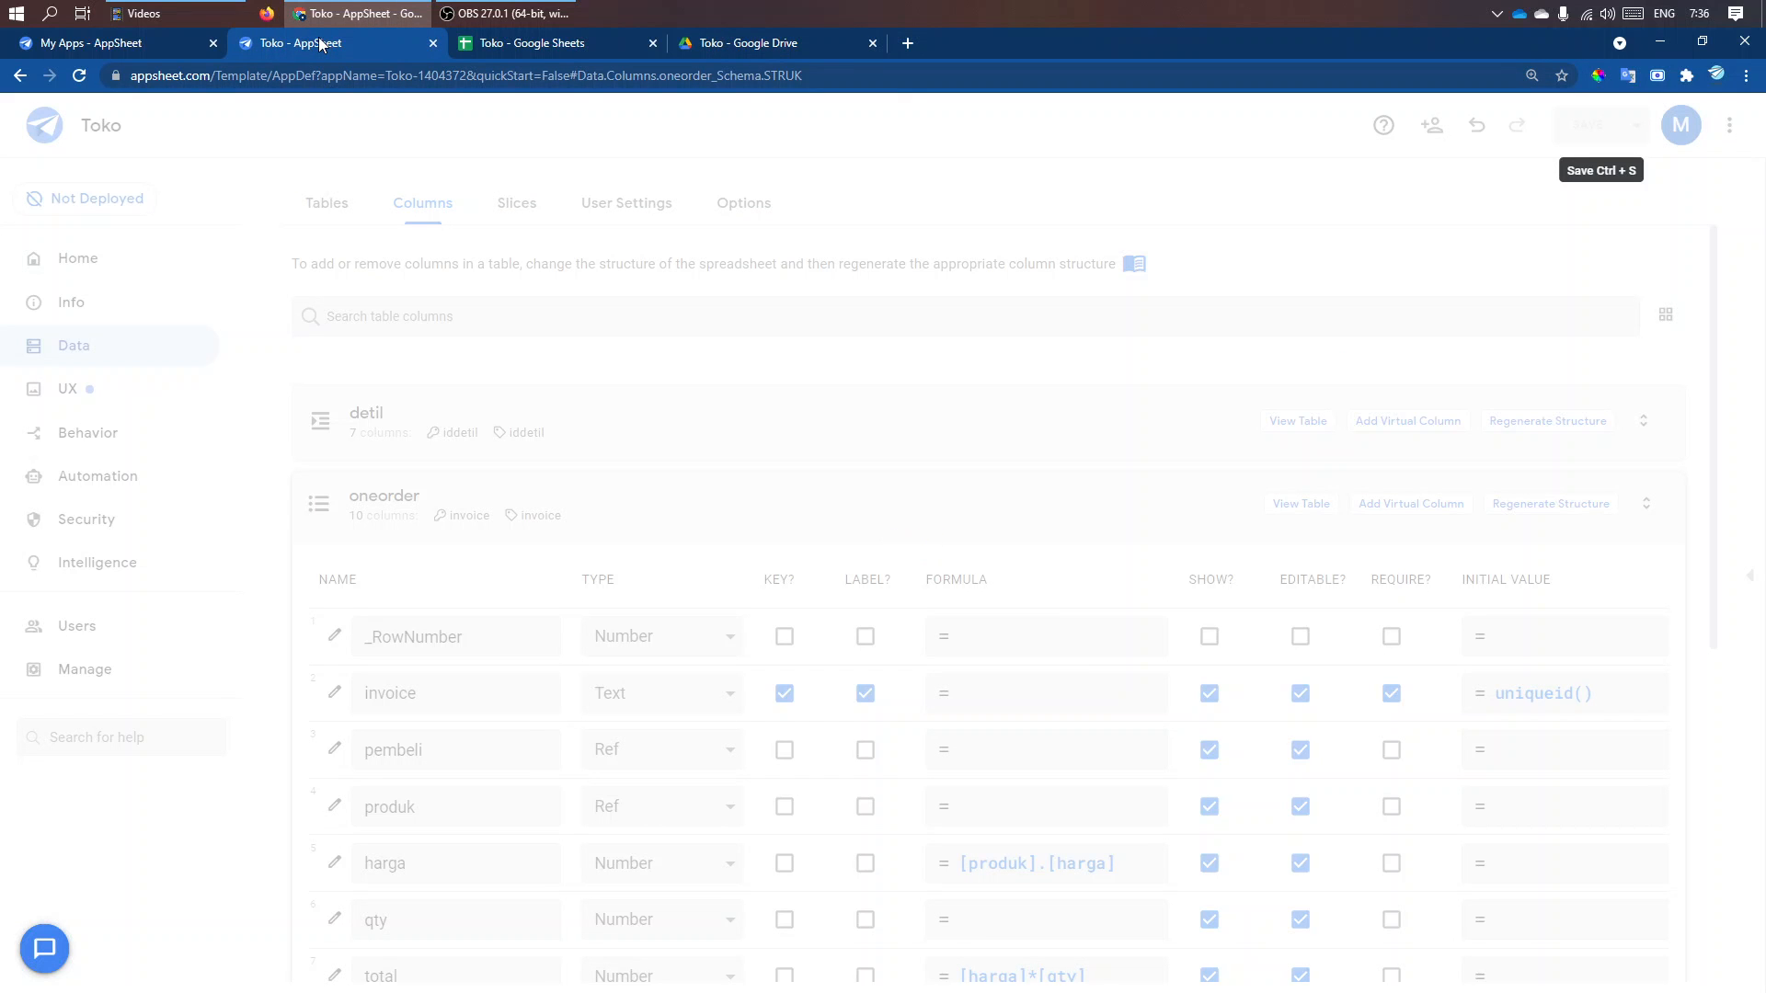
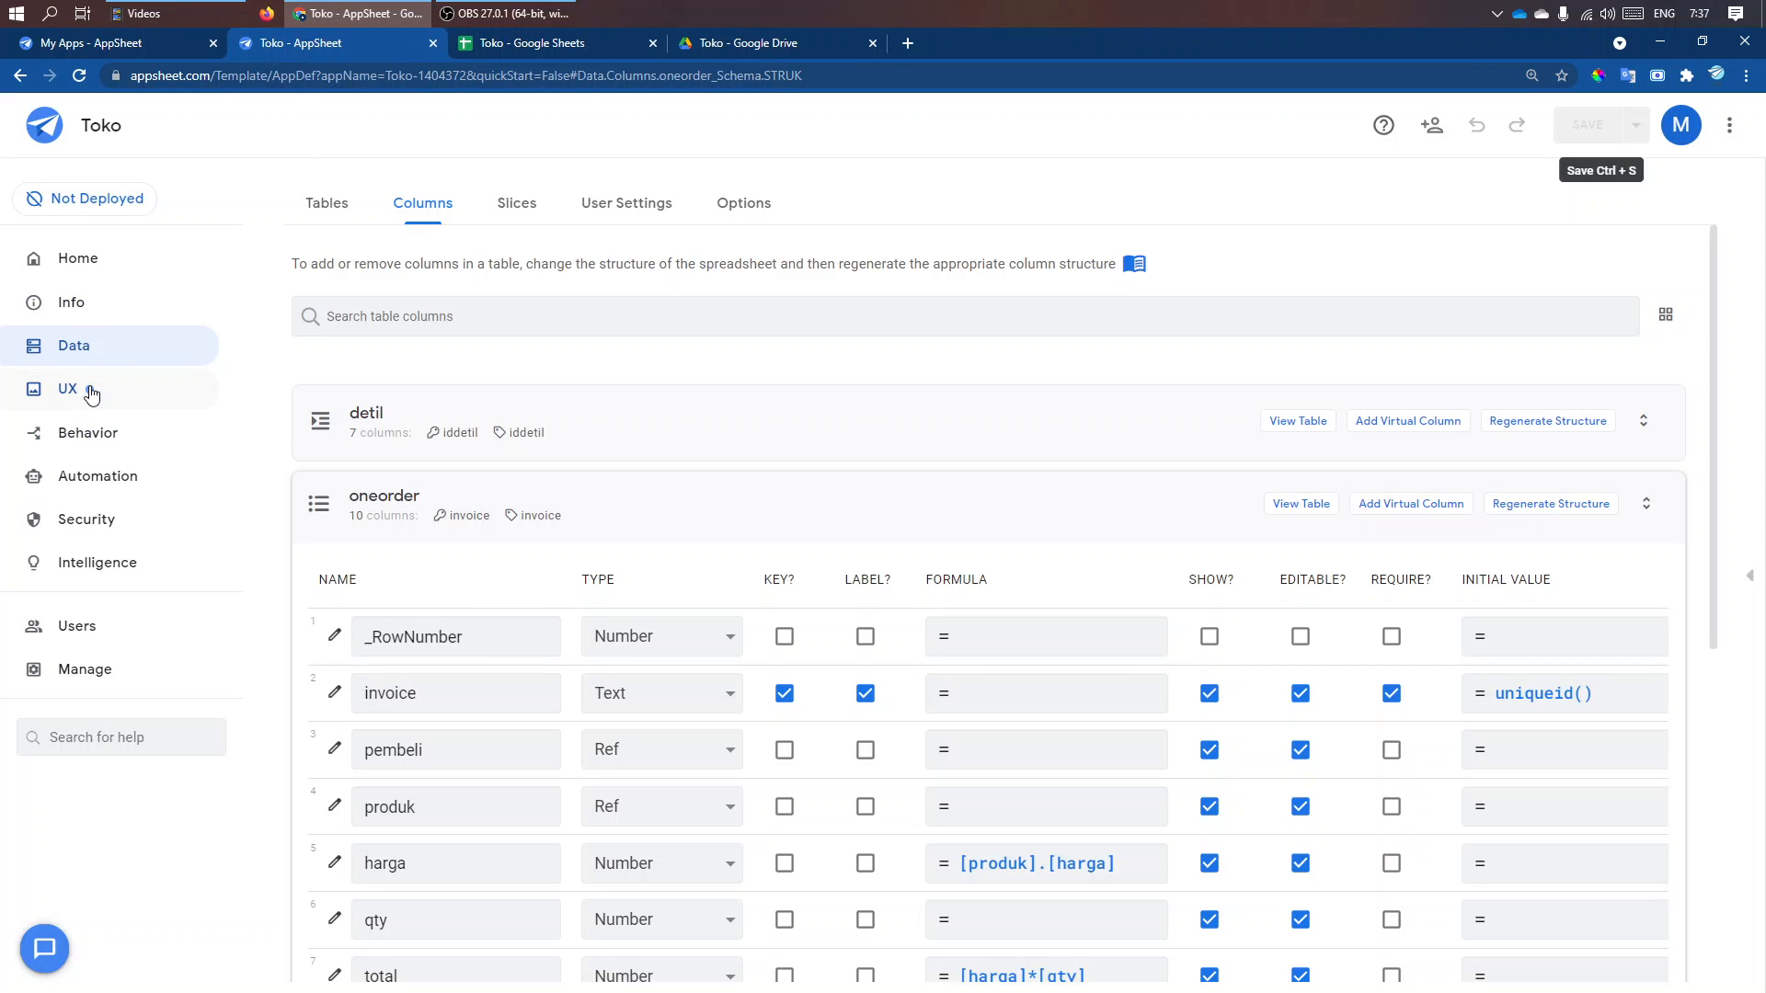
- Show the app preview and start a new simple order with the first listed pembeli and the produk Jeruk
left_click(1754, 579)
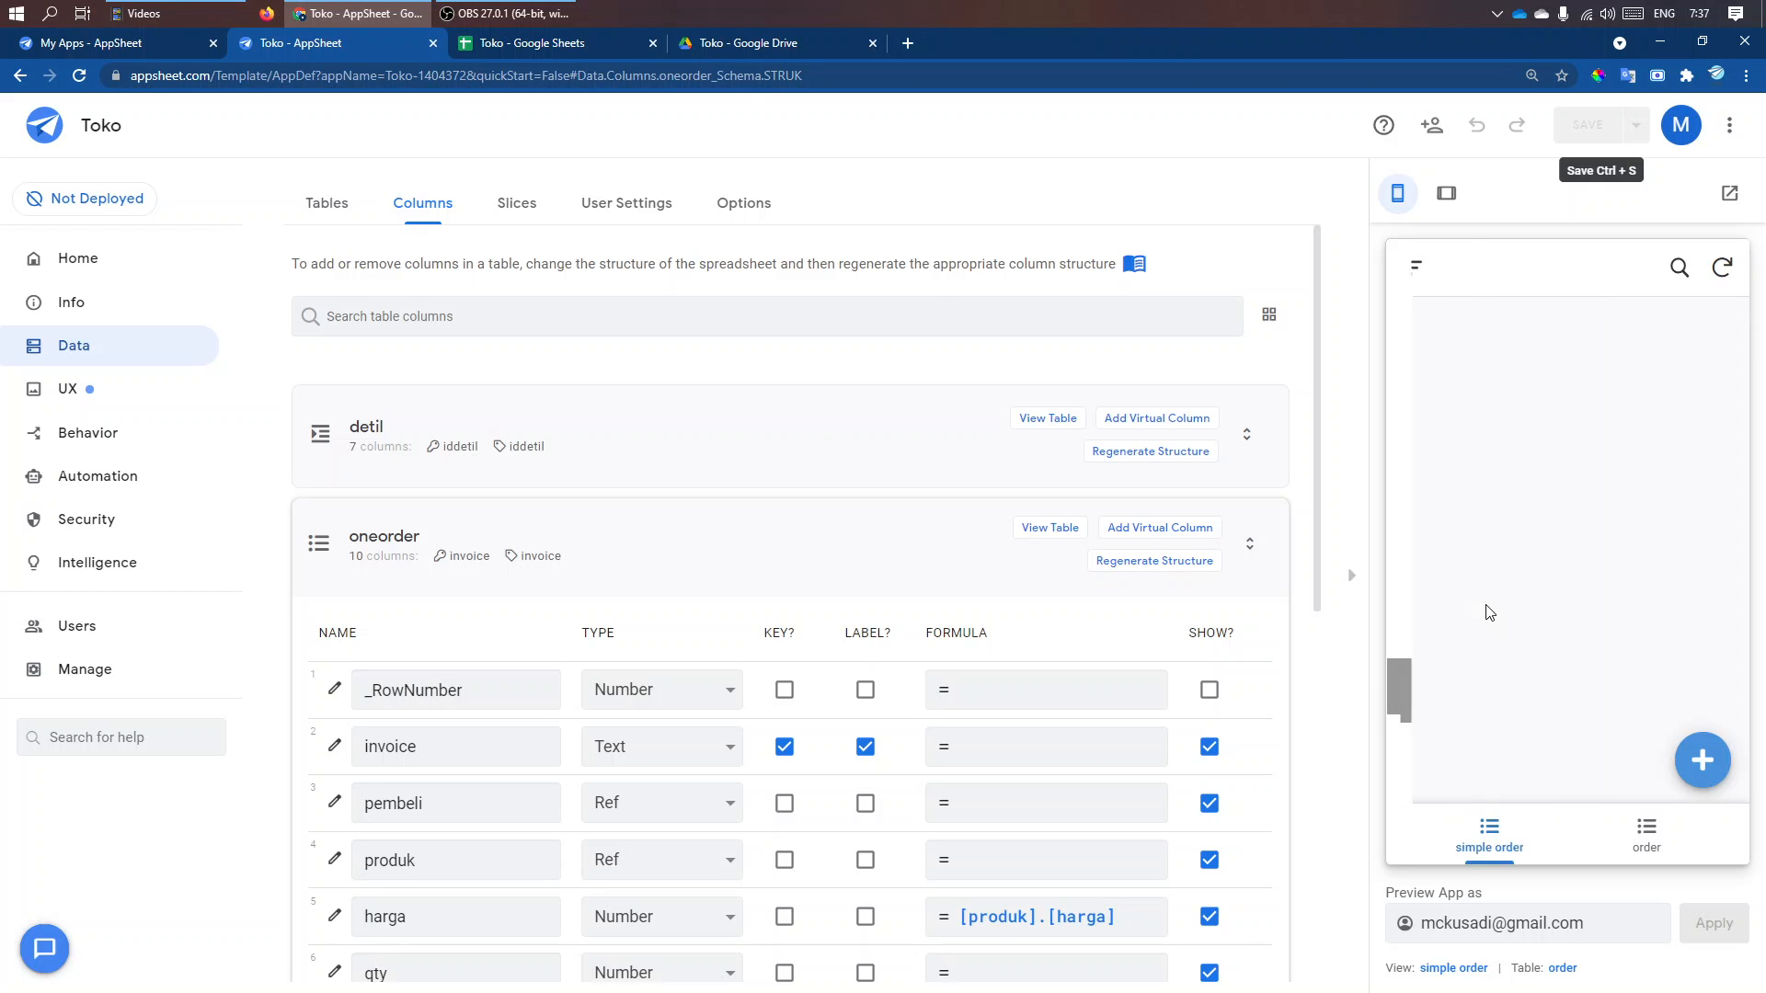
left_click(1714, 757)
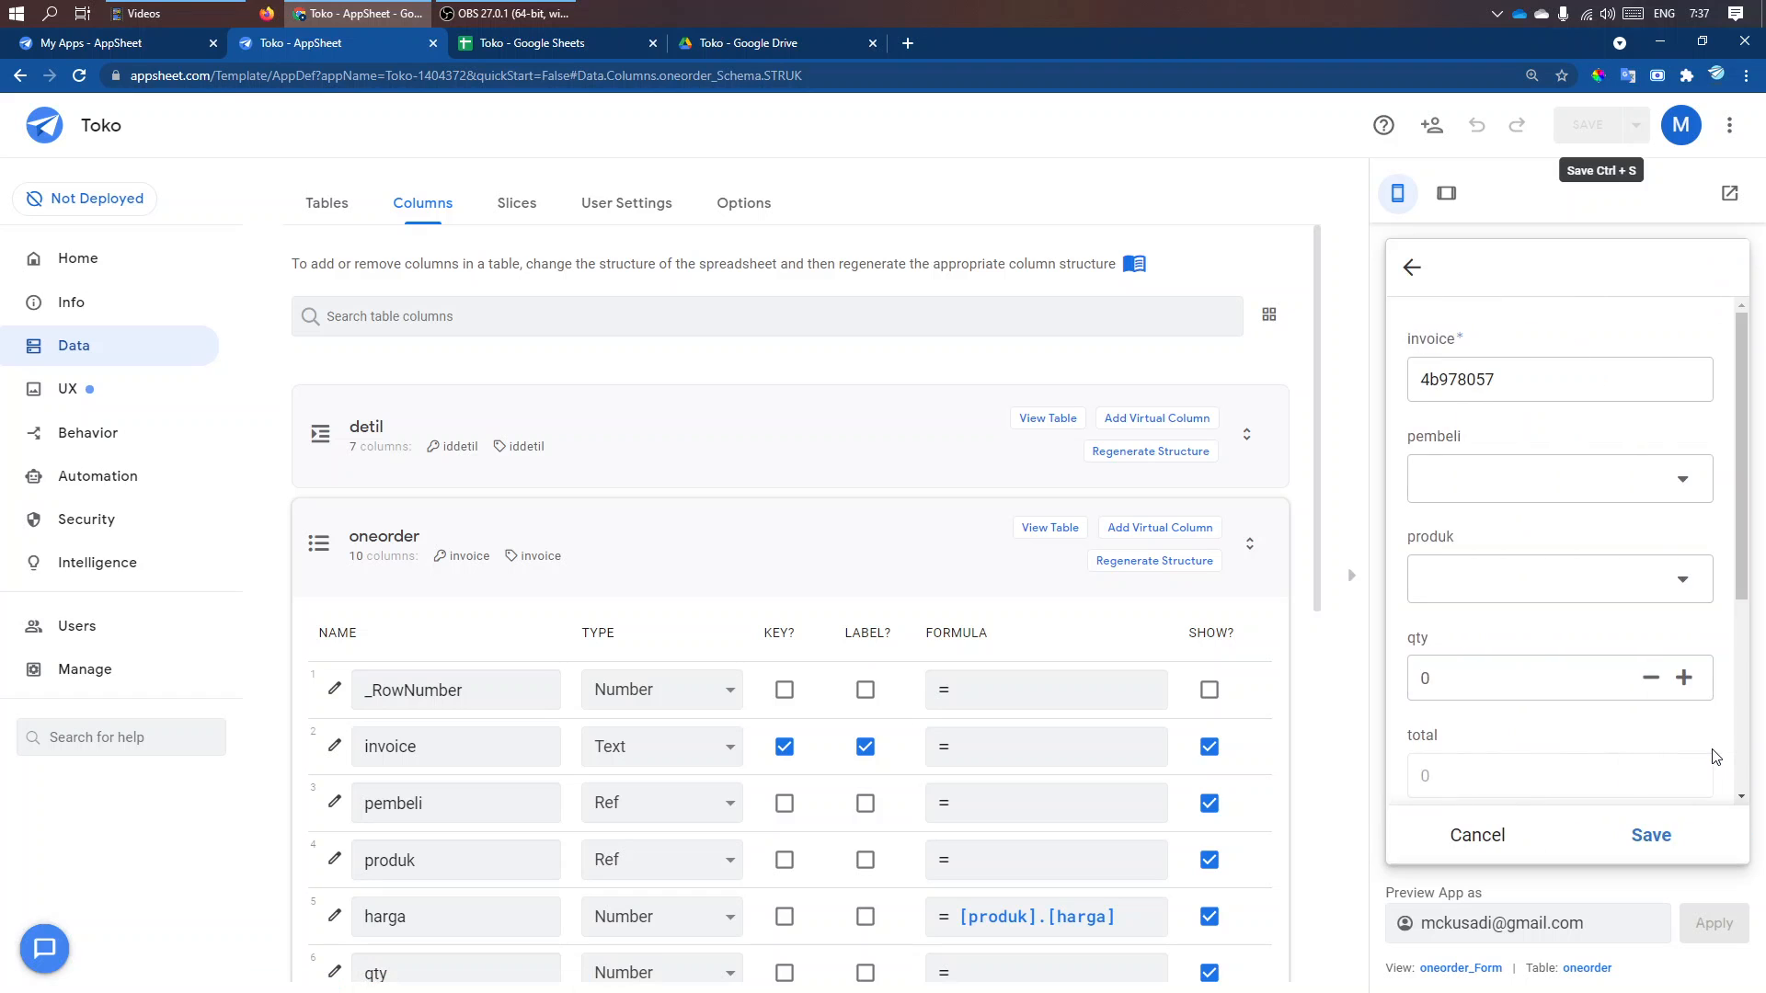
left_click(1642, 495)
left_click(1472, 369)
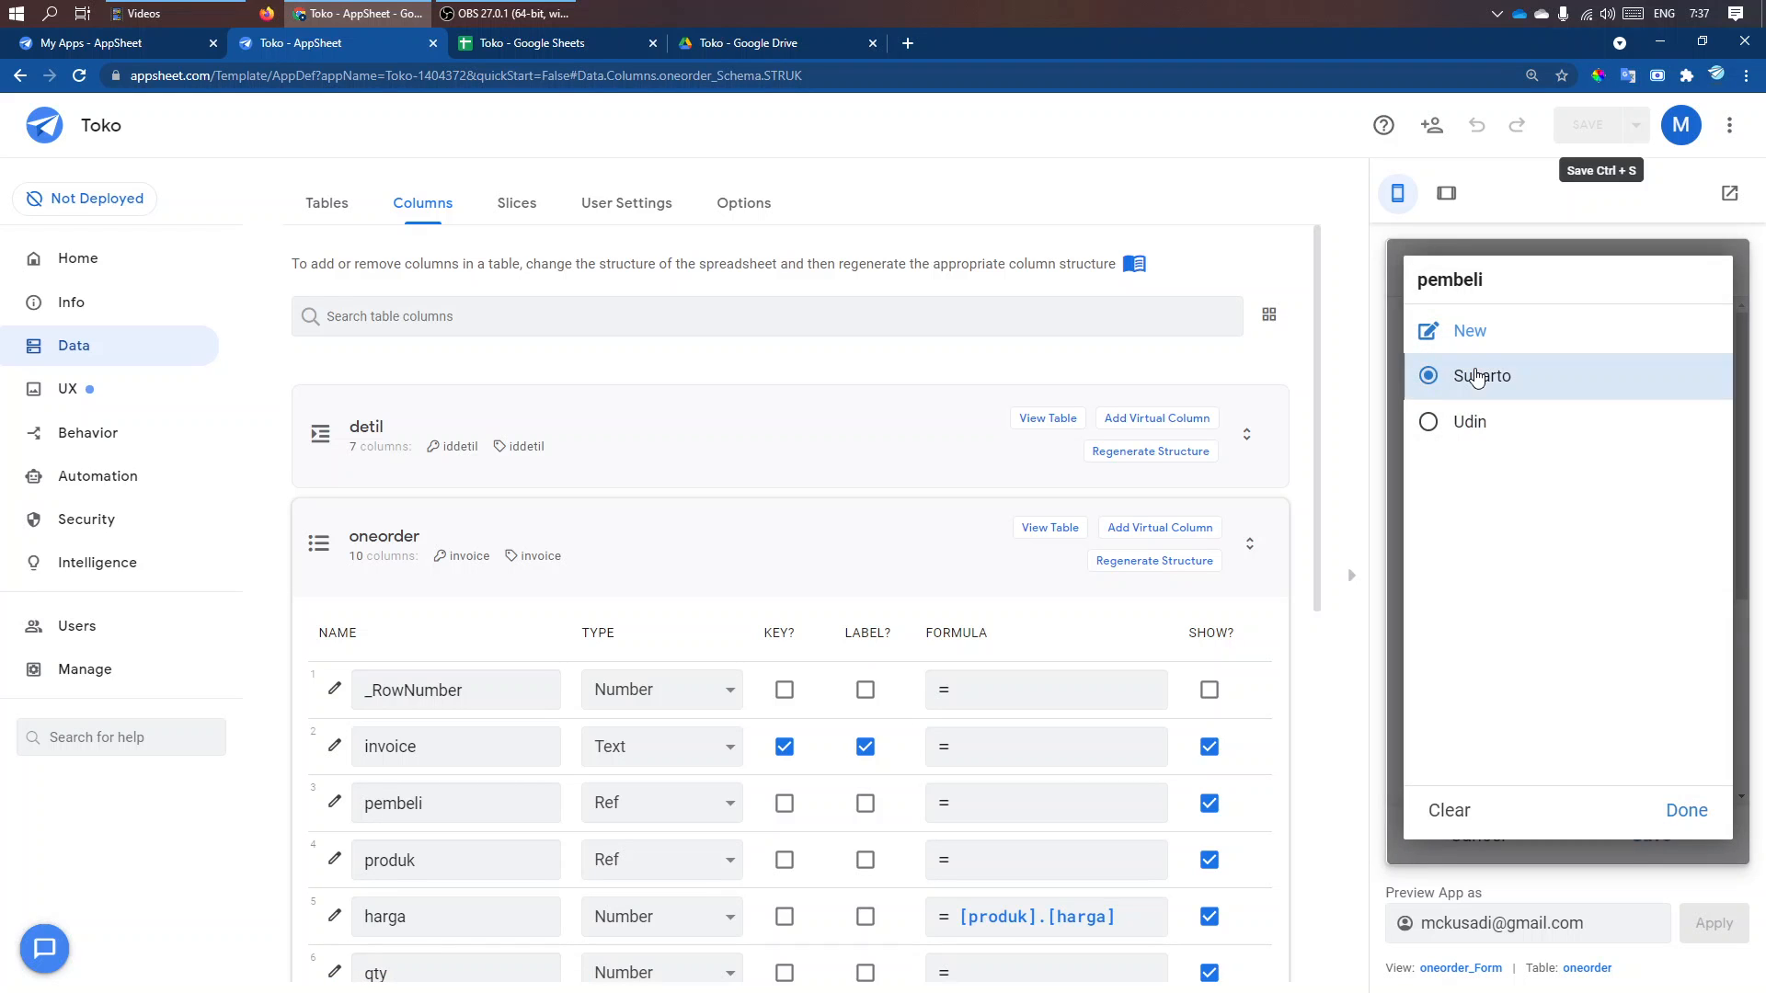
left_click(1502, 377)
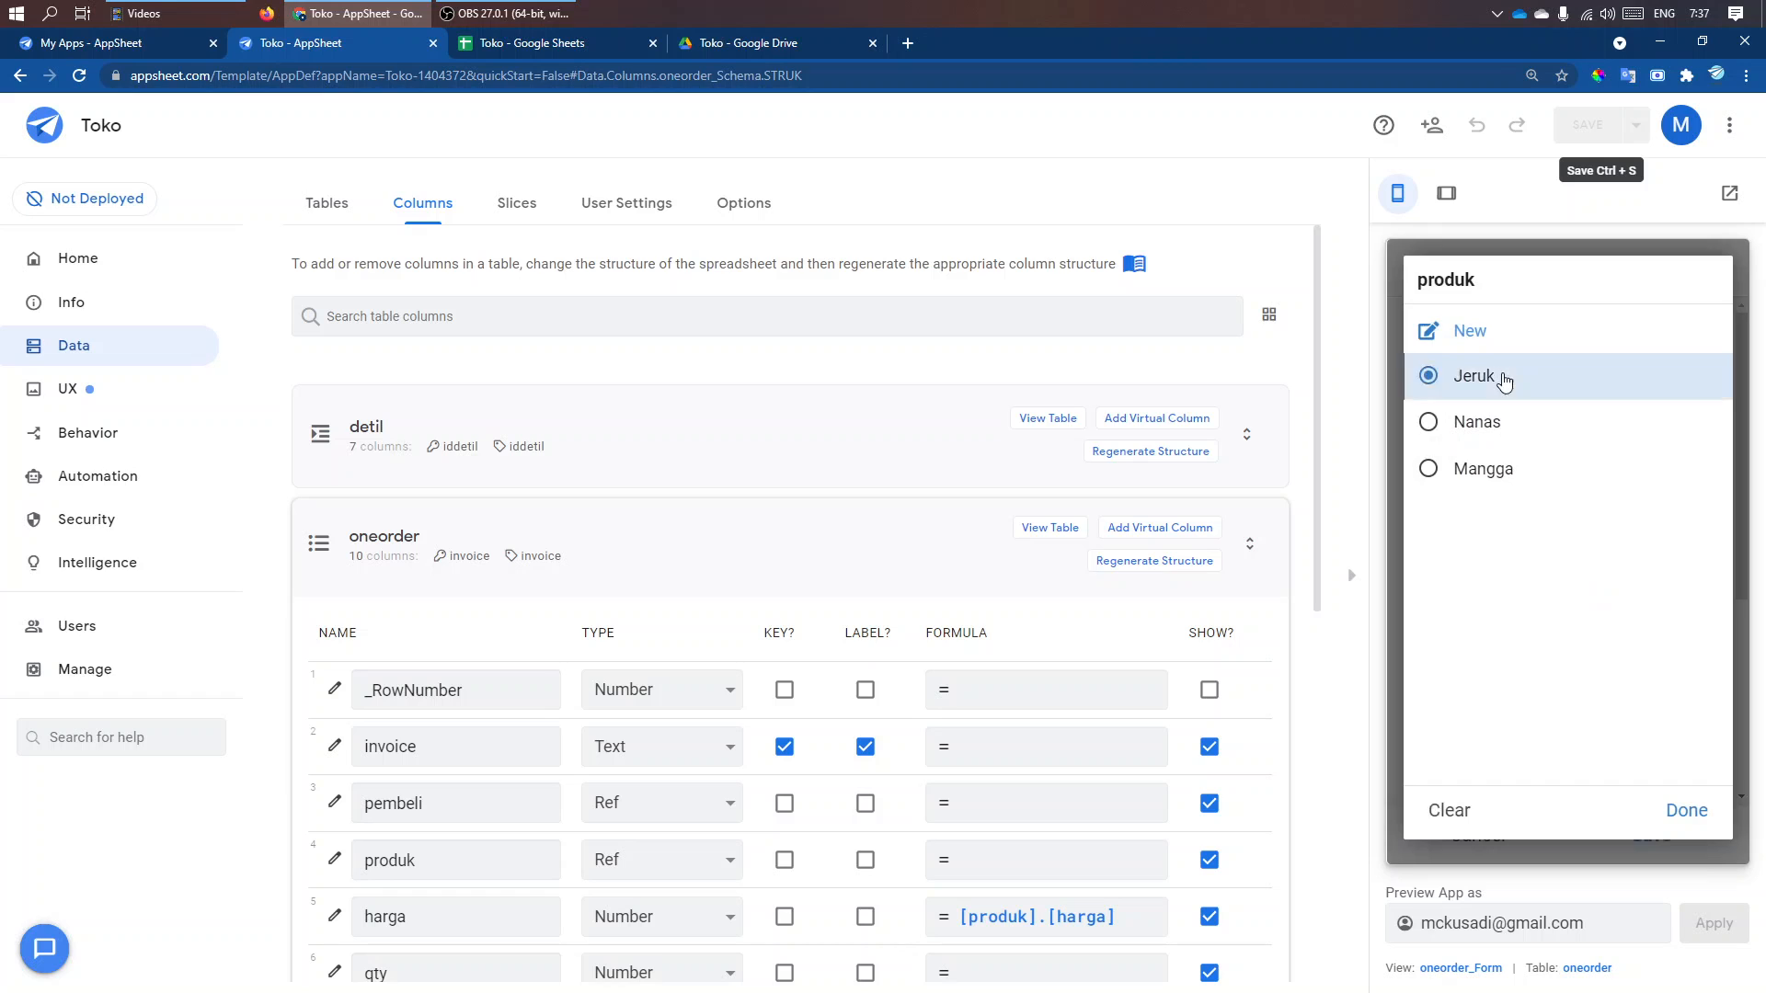
- Set the new order's qty to 3 and bring its bayar field into view
scroll(1641, 399, "down", 3)
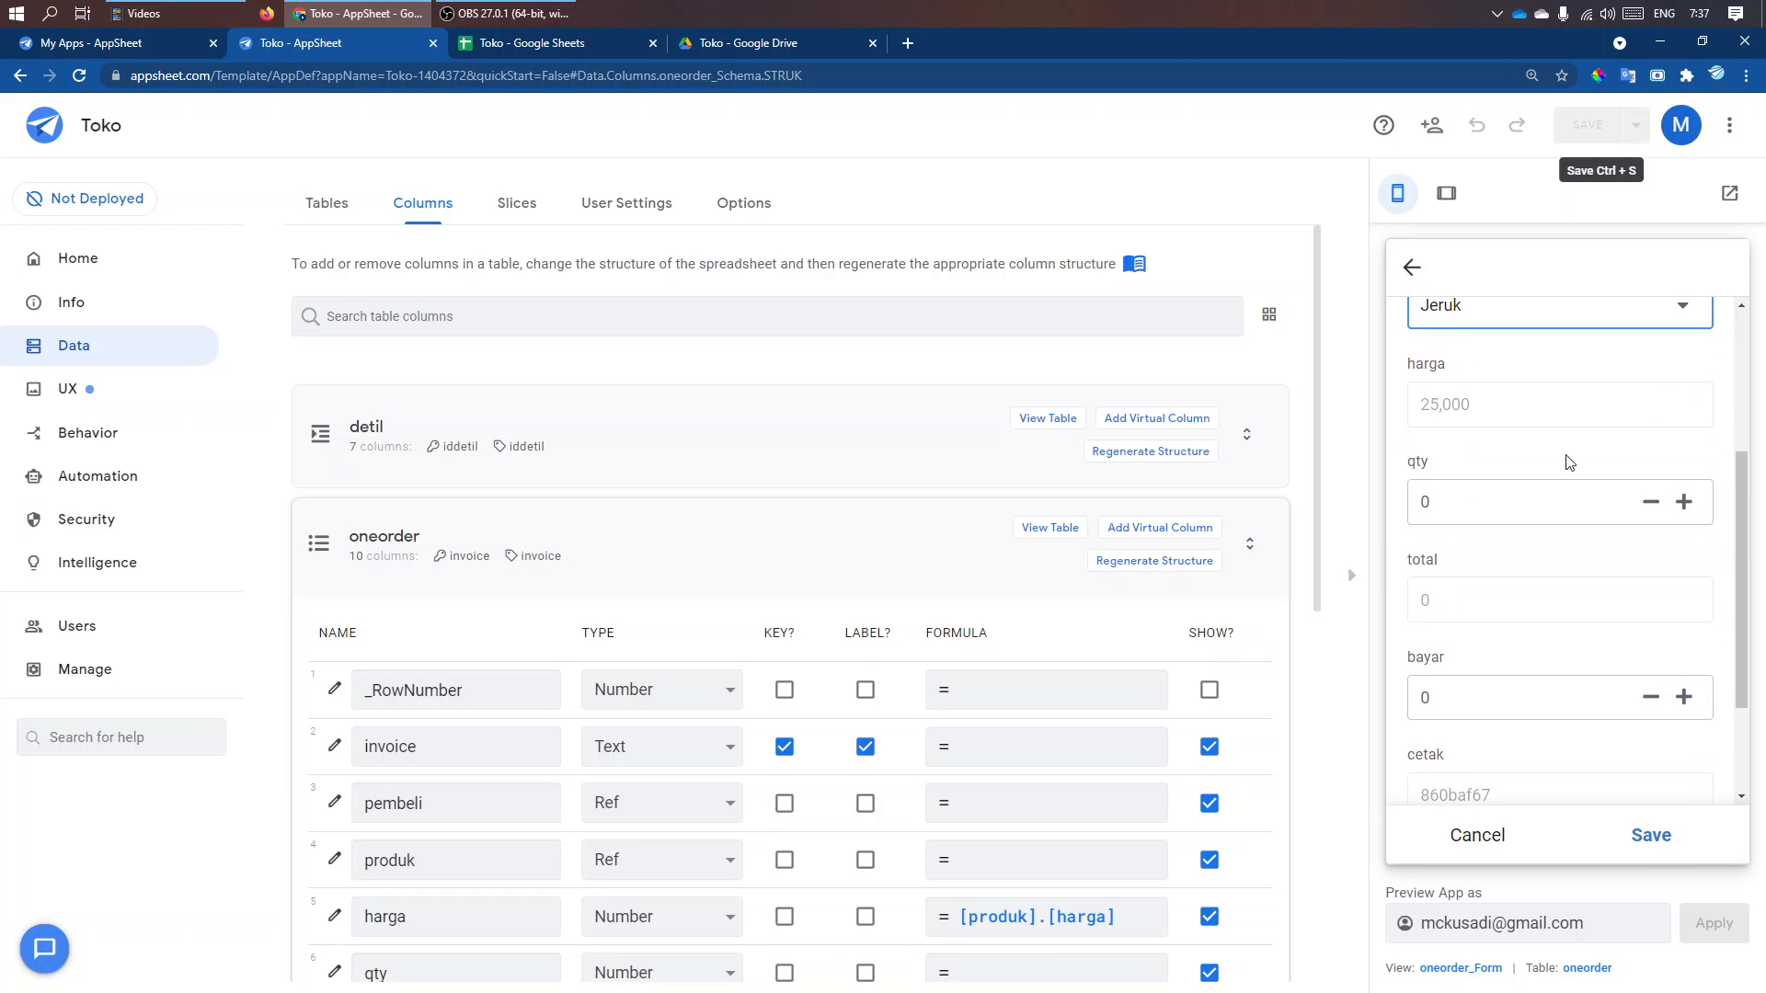
left_click(1685, 503)
left_click(1686, 502)
left_click(1685, 503)
left_click(1685, 502)
left_click(1685, 503)
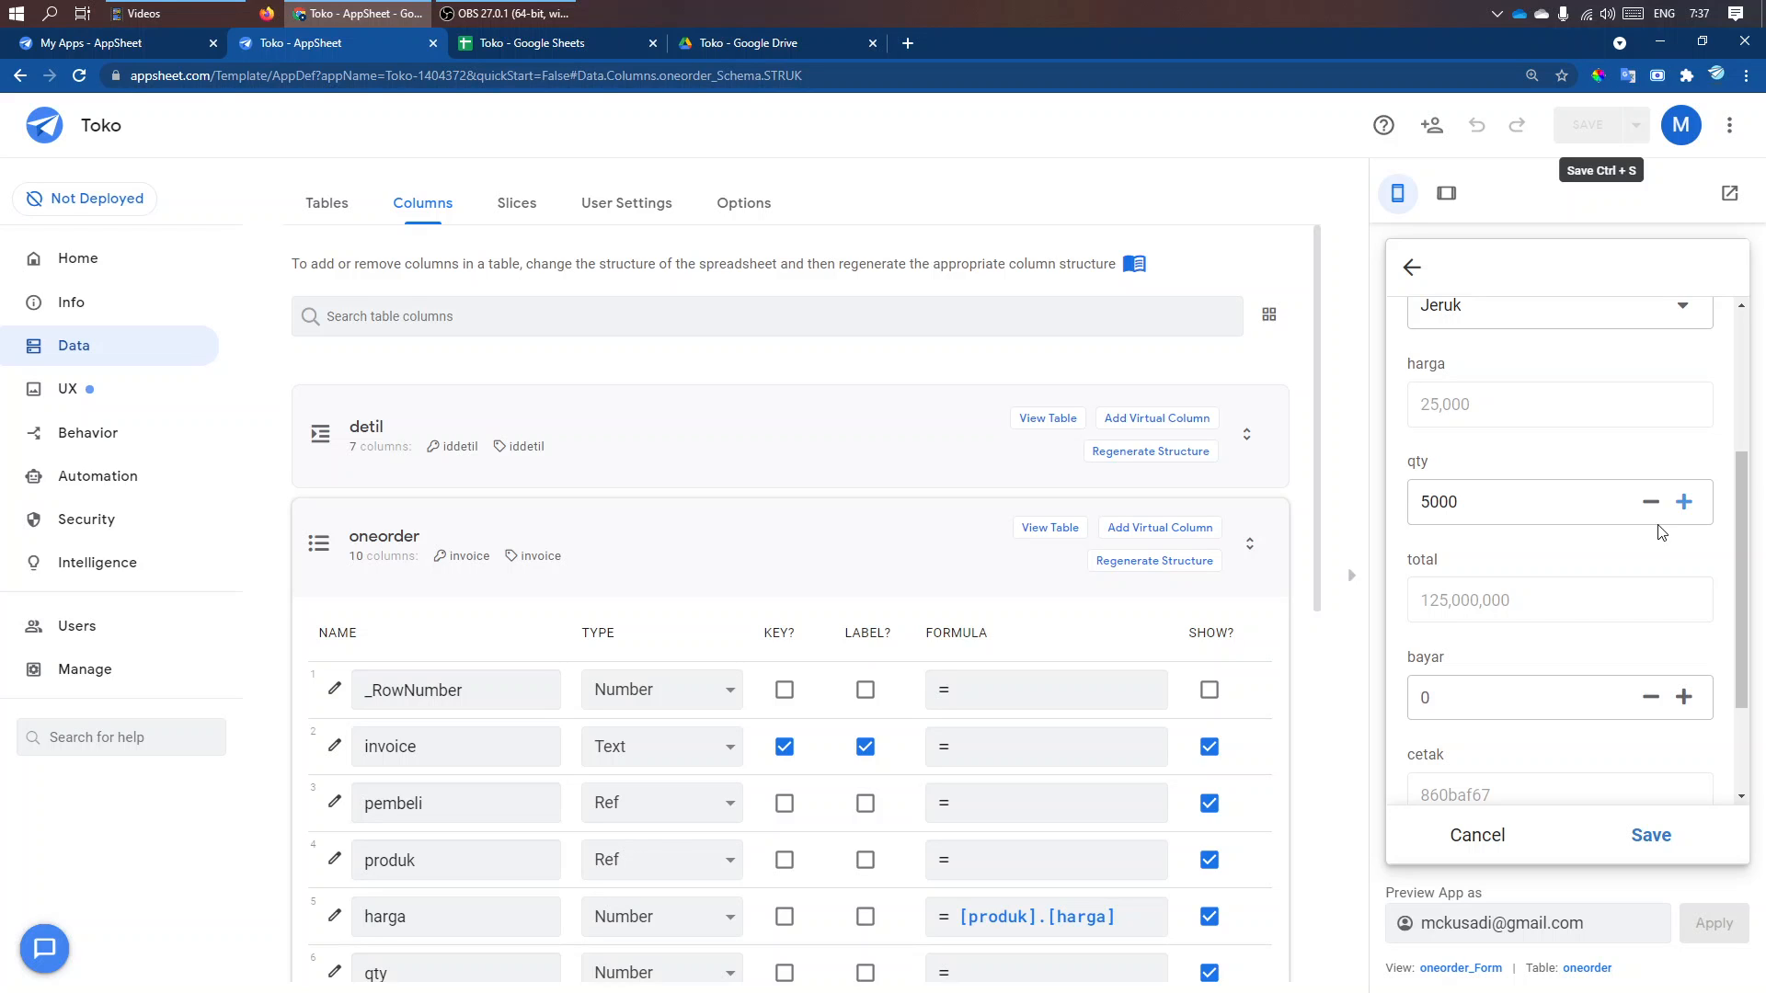
left_click(1650, 503)
left_click(1650, 503)
left_click_drag(1464, 508, 1428, 509)
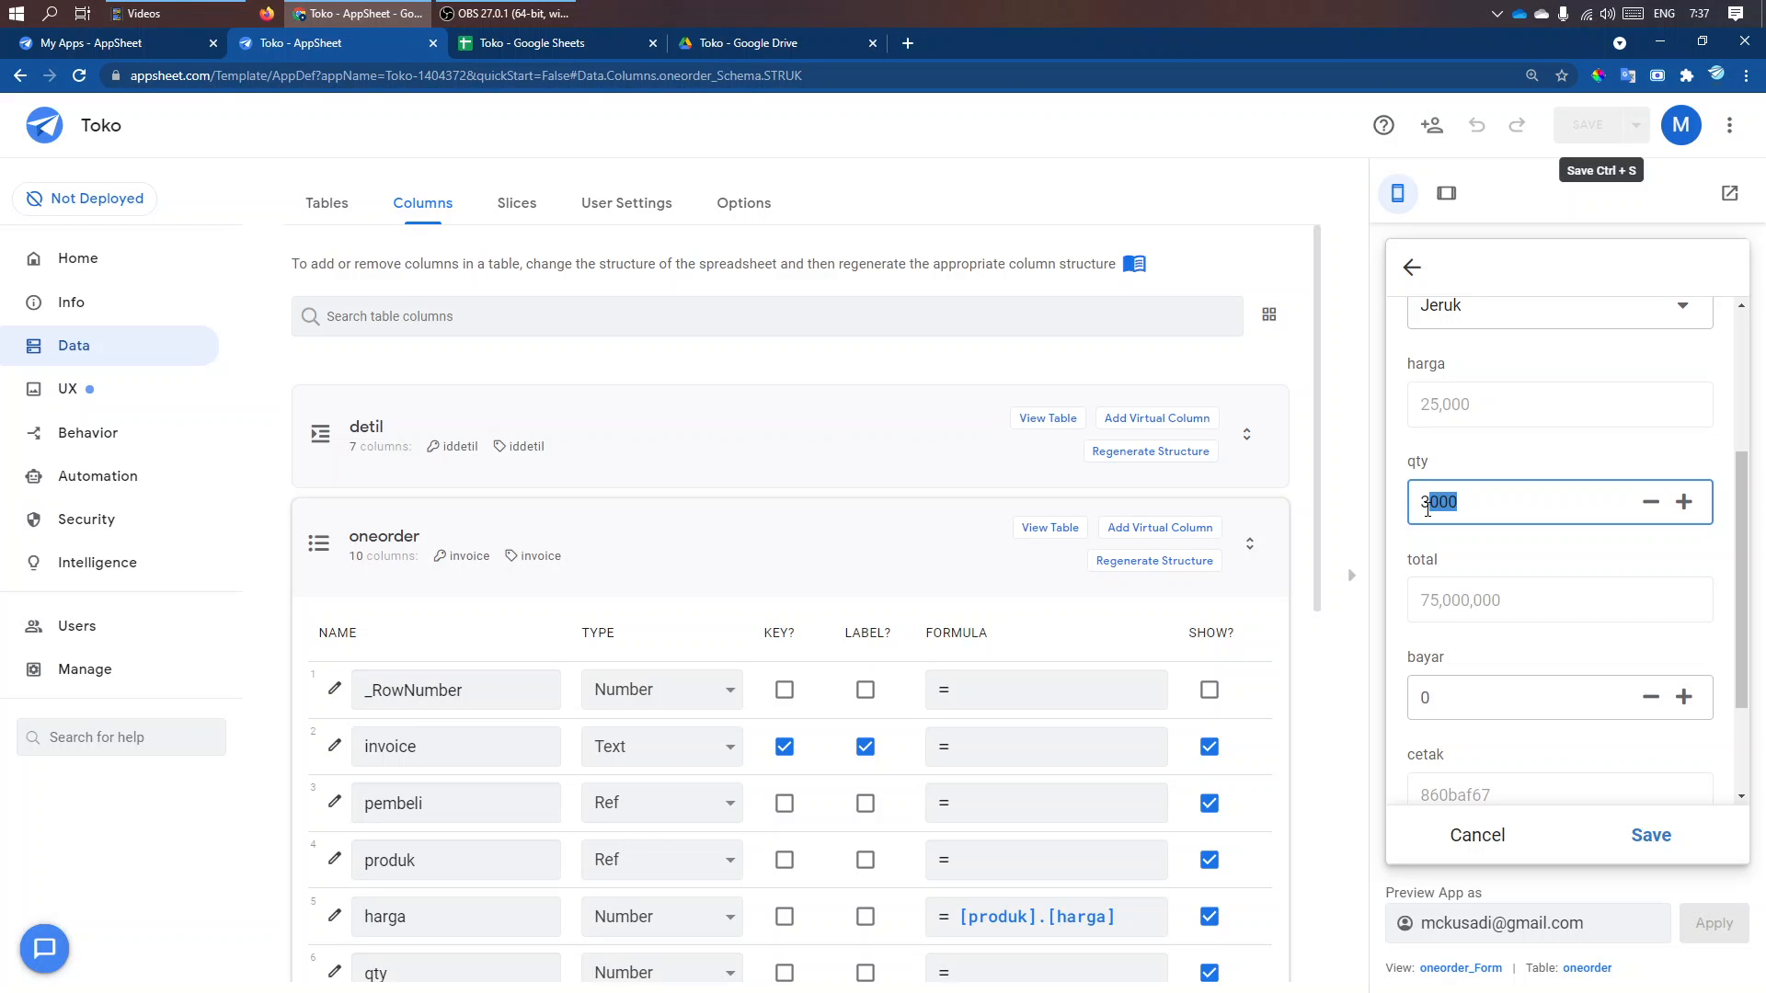
key("BackSpace")
left_click(1621, 568)
scroll(1608, 552, "down", 2)
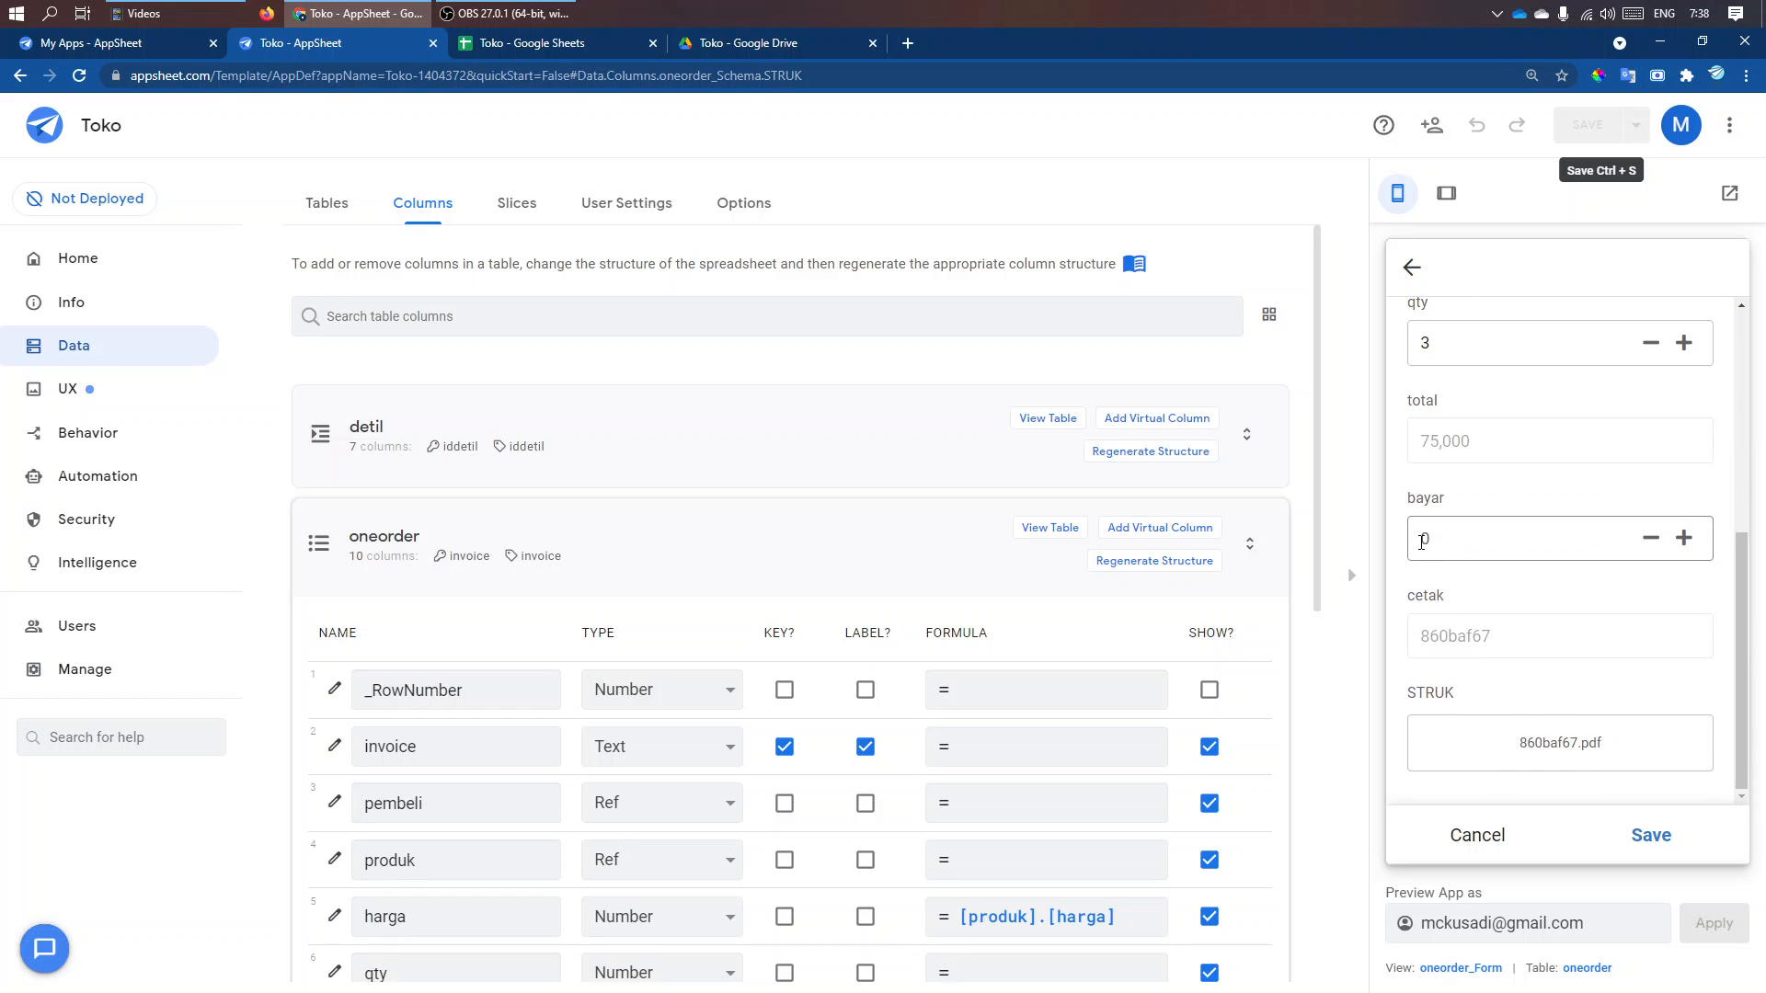
- Set the new order's bayar to 100000 and save the order
left_click(1423, 542)
type("100")
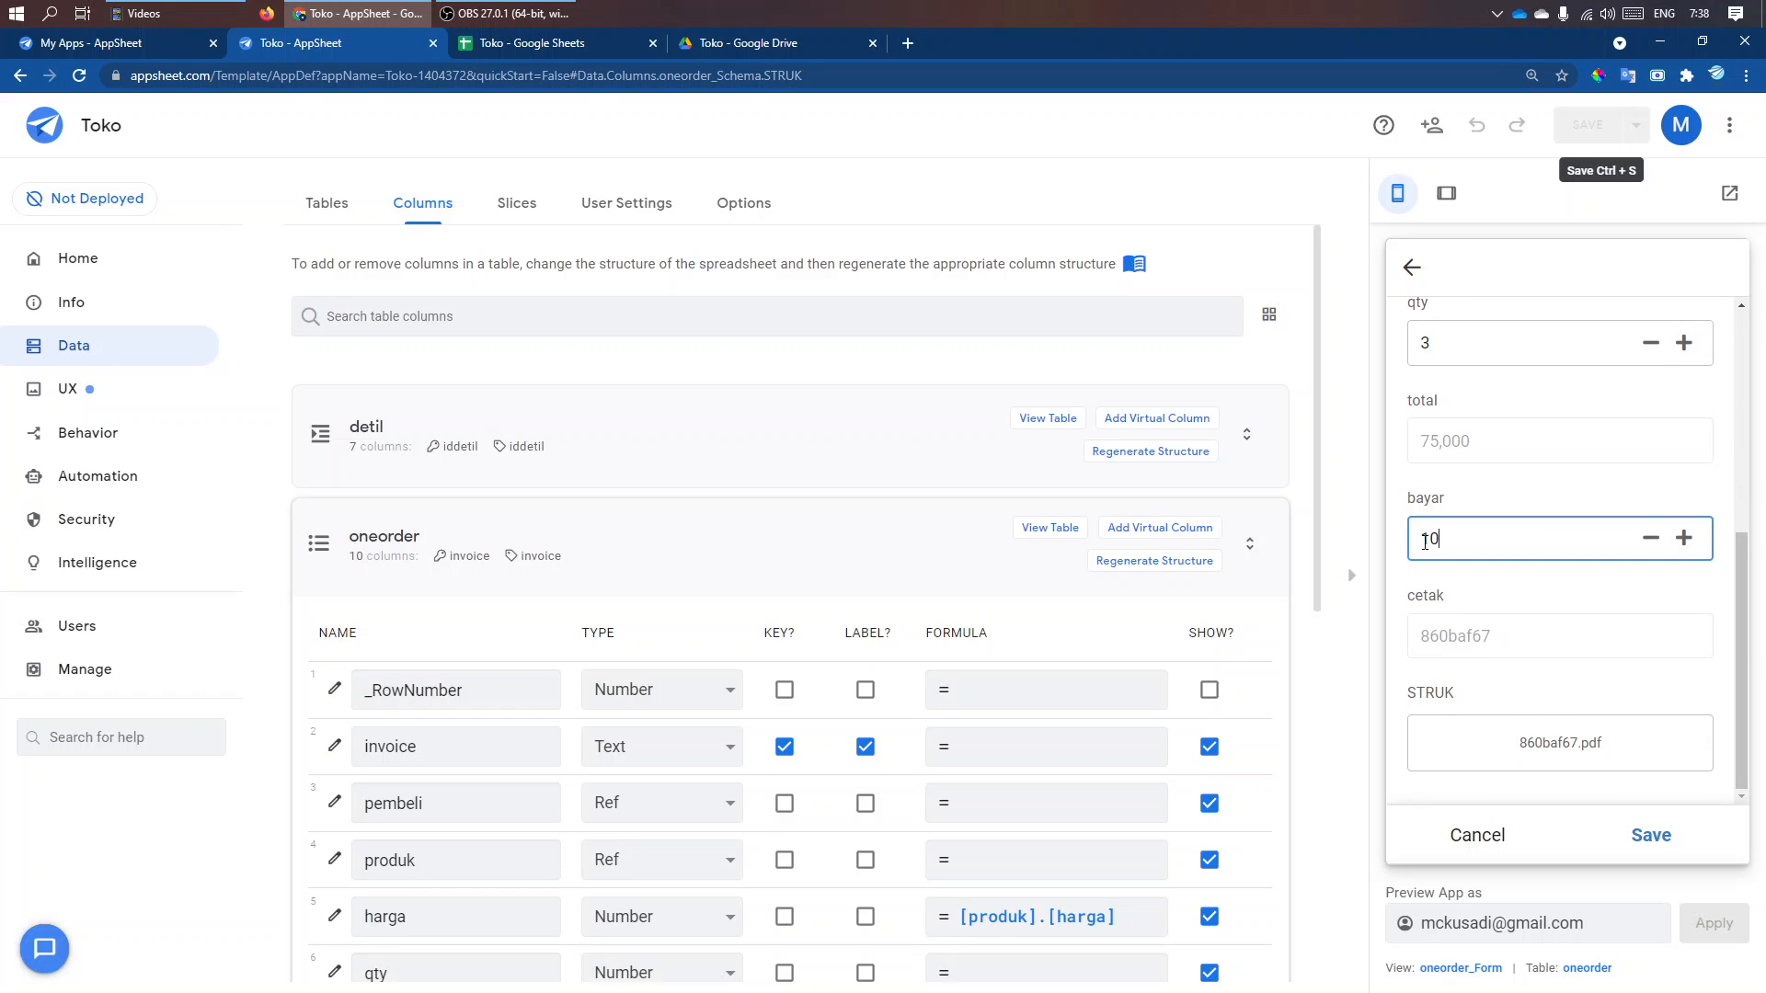
type("000")
left_click(1654, 594)
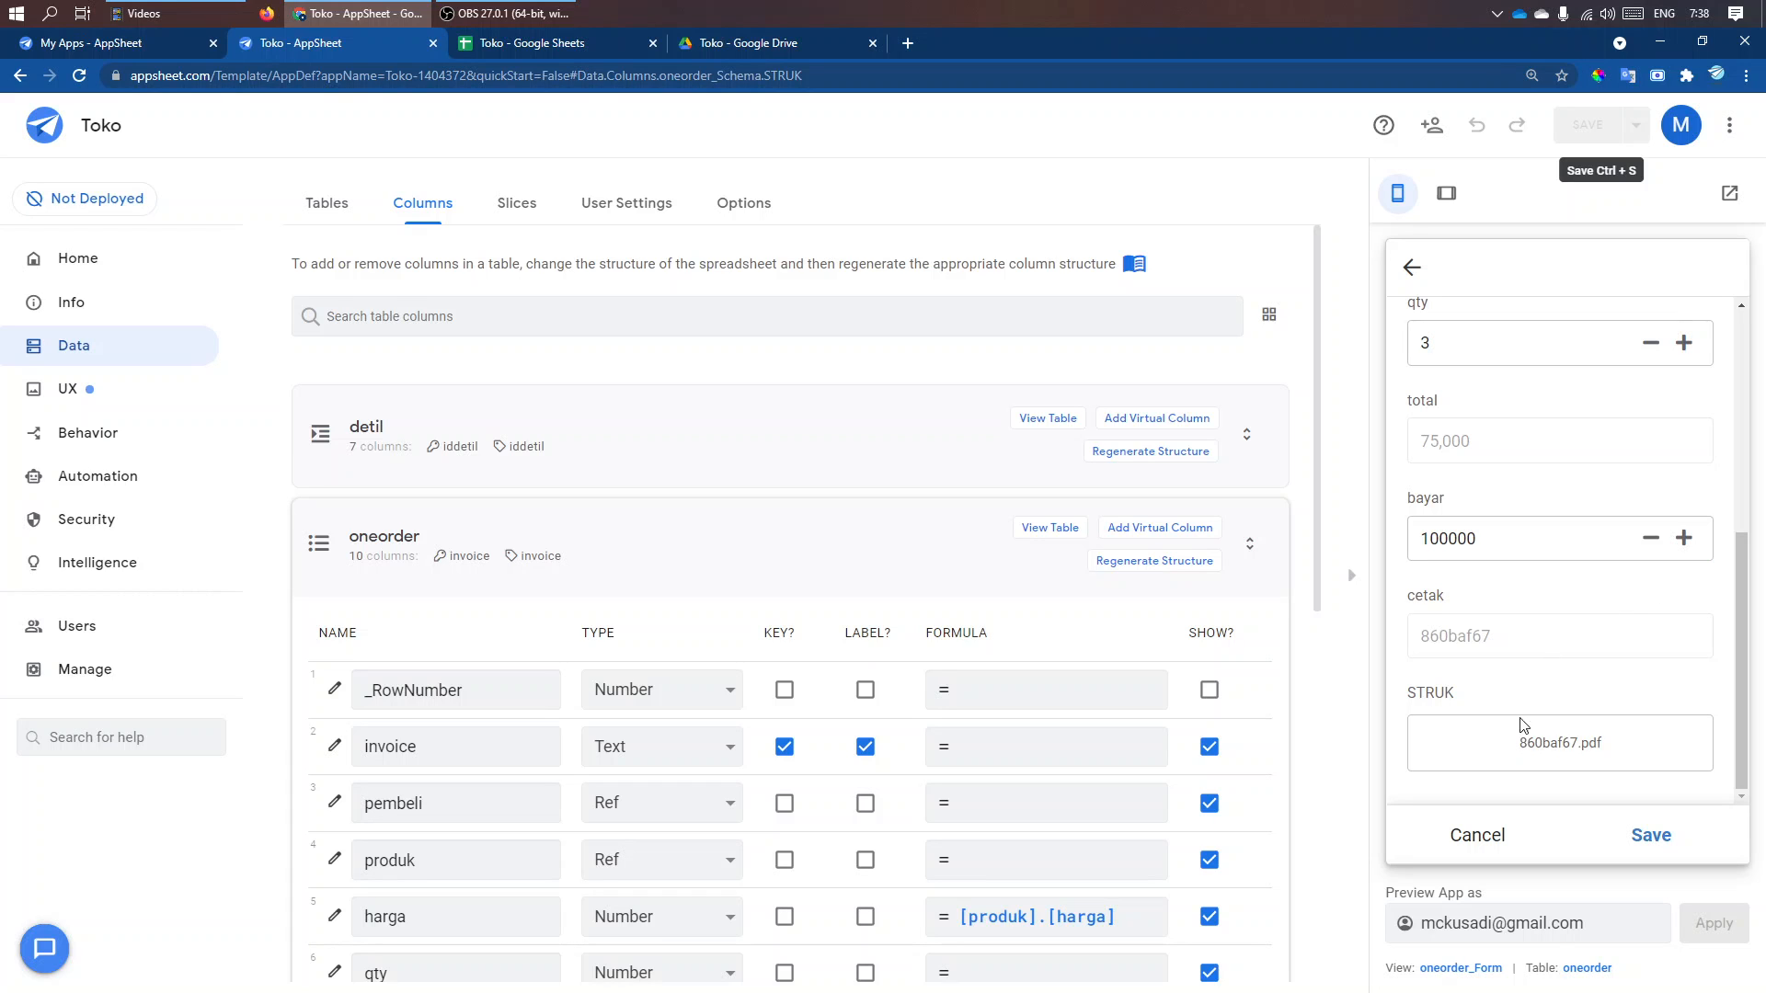
left_click(1651, 836)
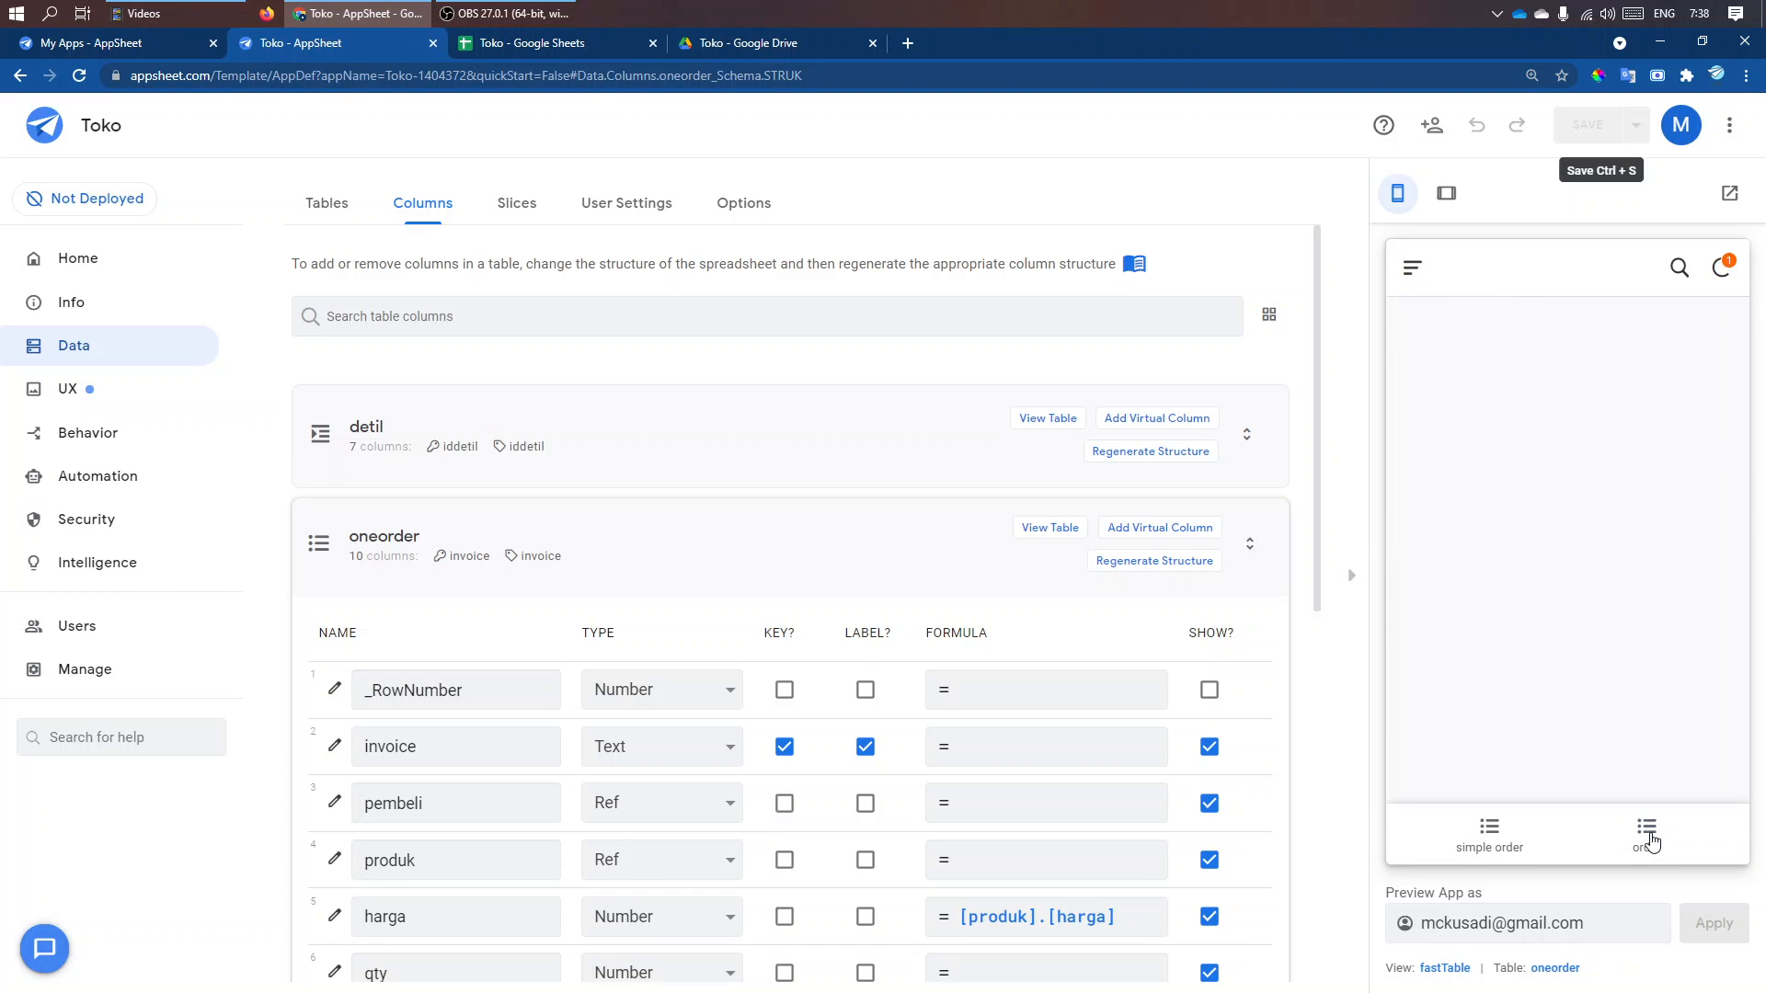
- Sync the app on the simple order list and open the new order's STRUK PDF from its details
left_click(1490, 832)
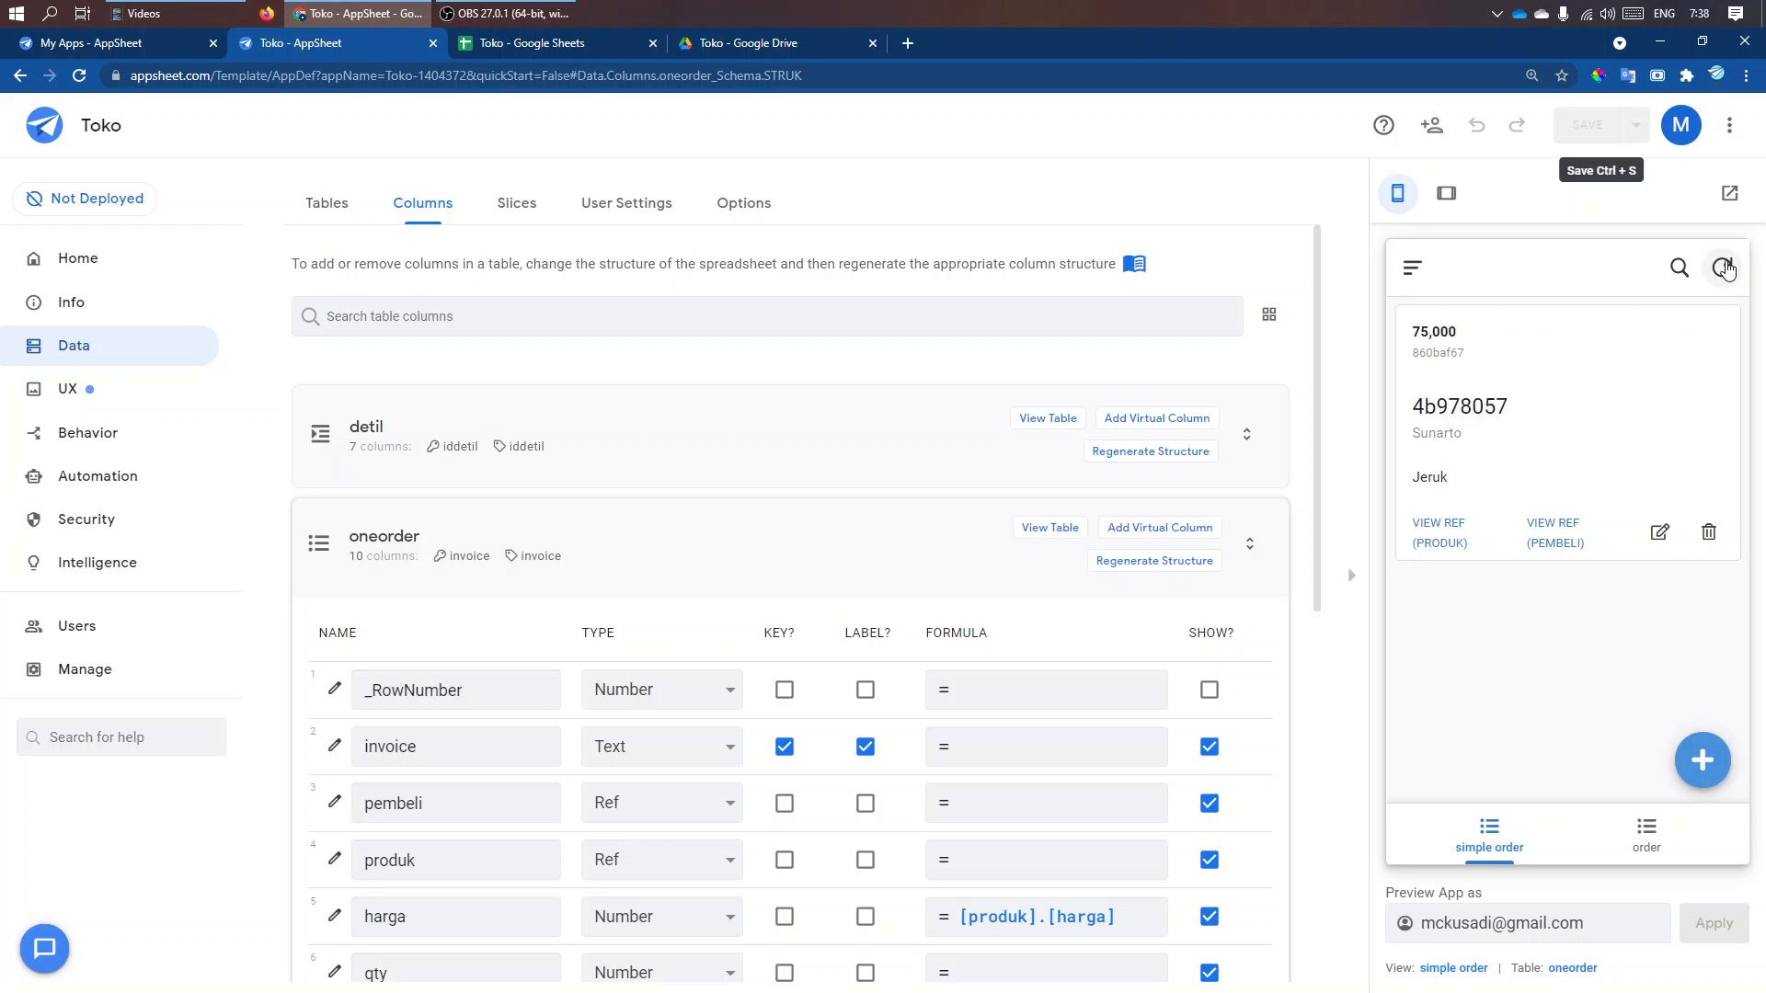
left_click(1725, 268)
left_click(1621, 414)
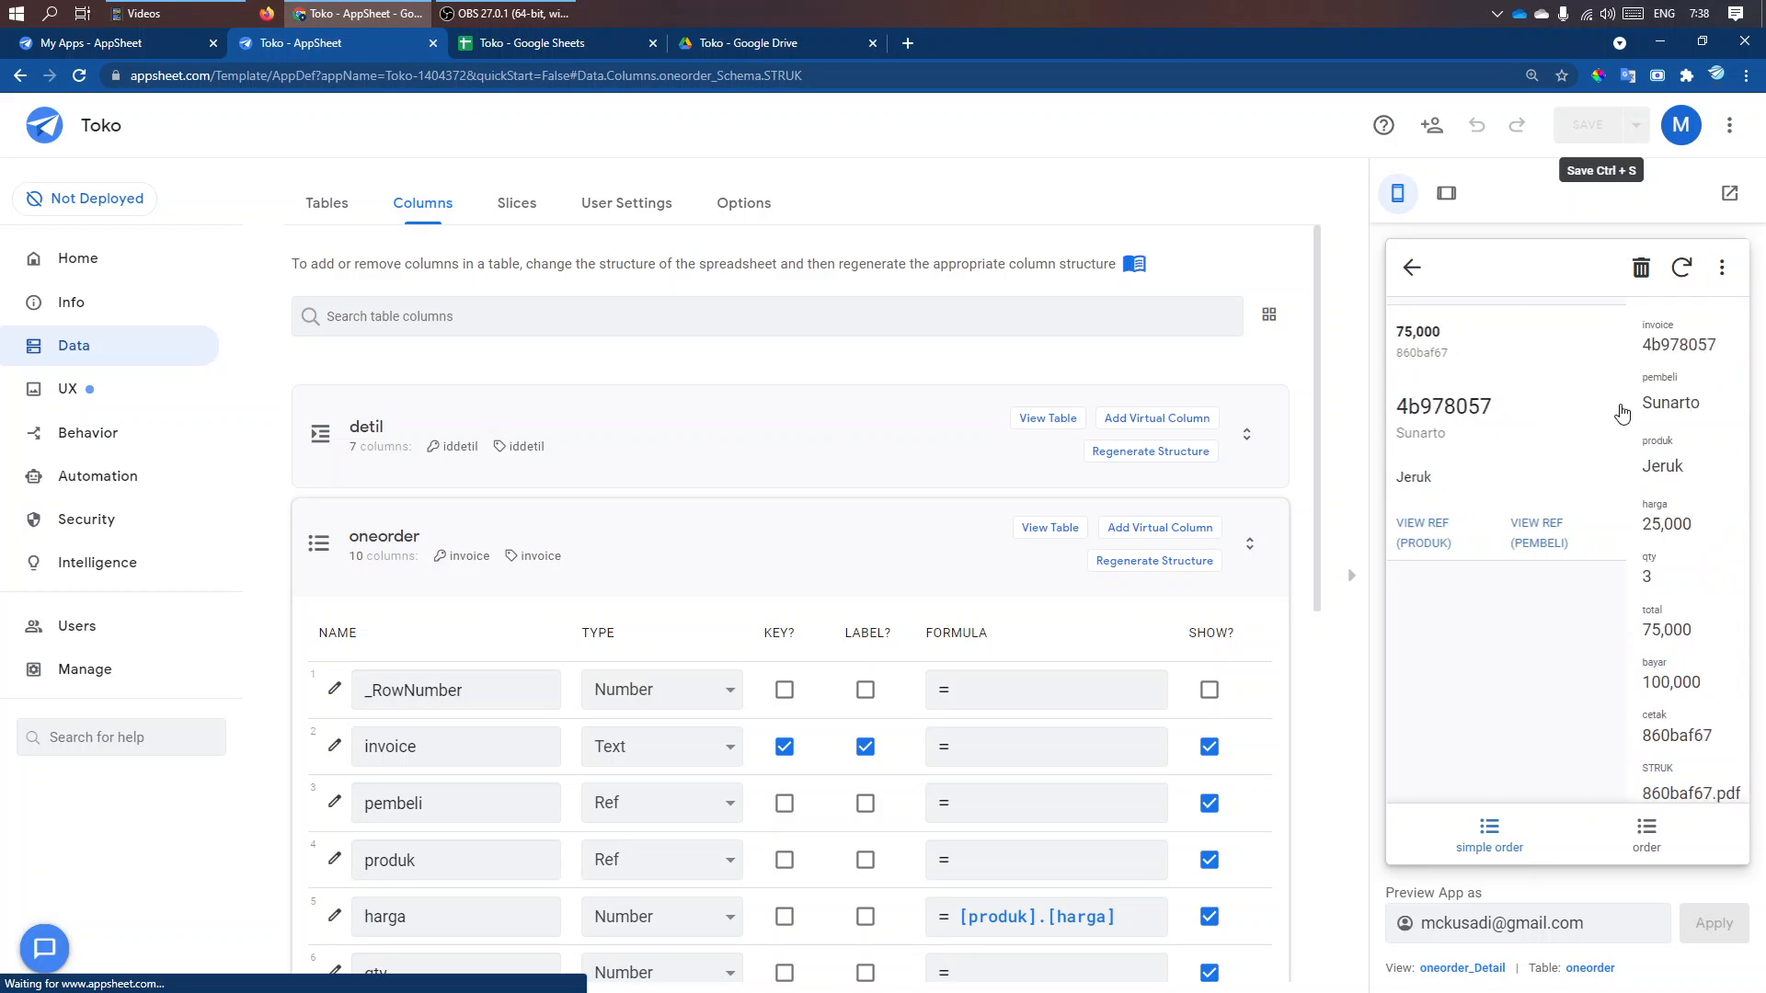
scroll(1622, 414, "down", 1)
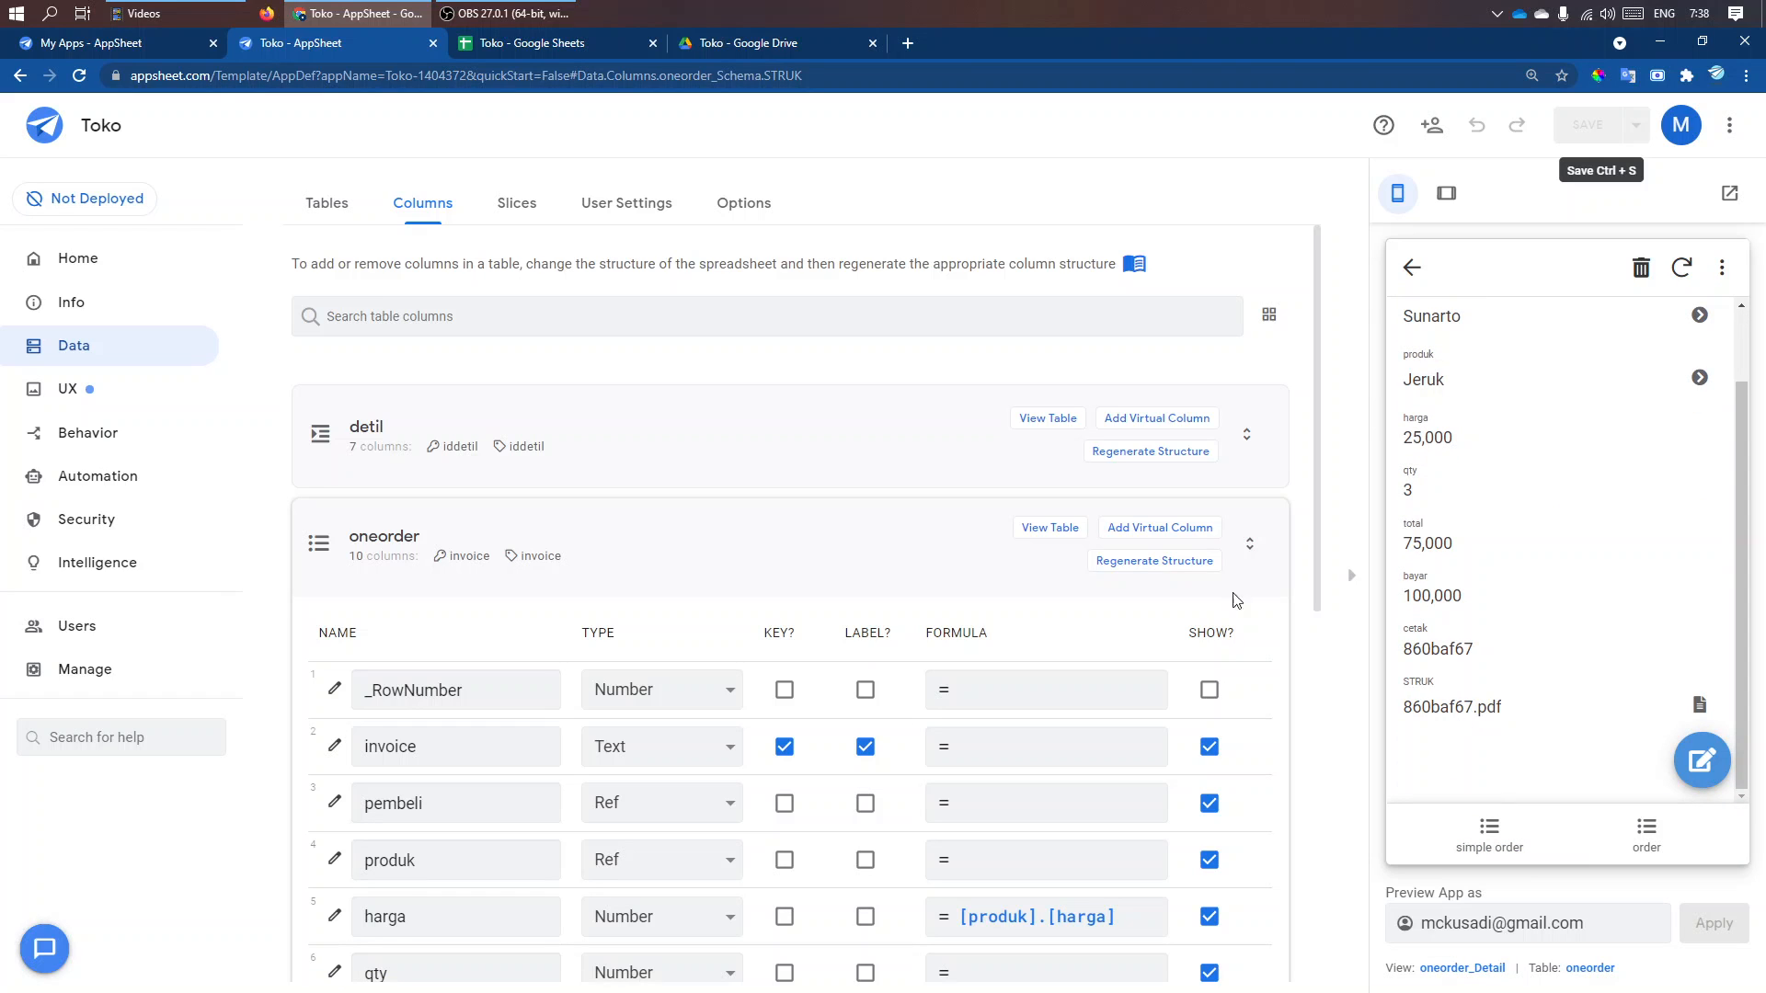
left_click(755, 46)
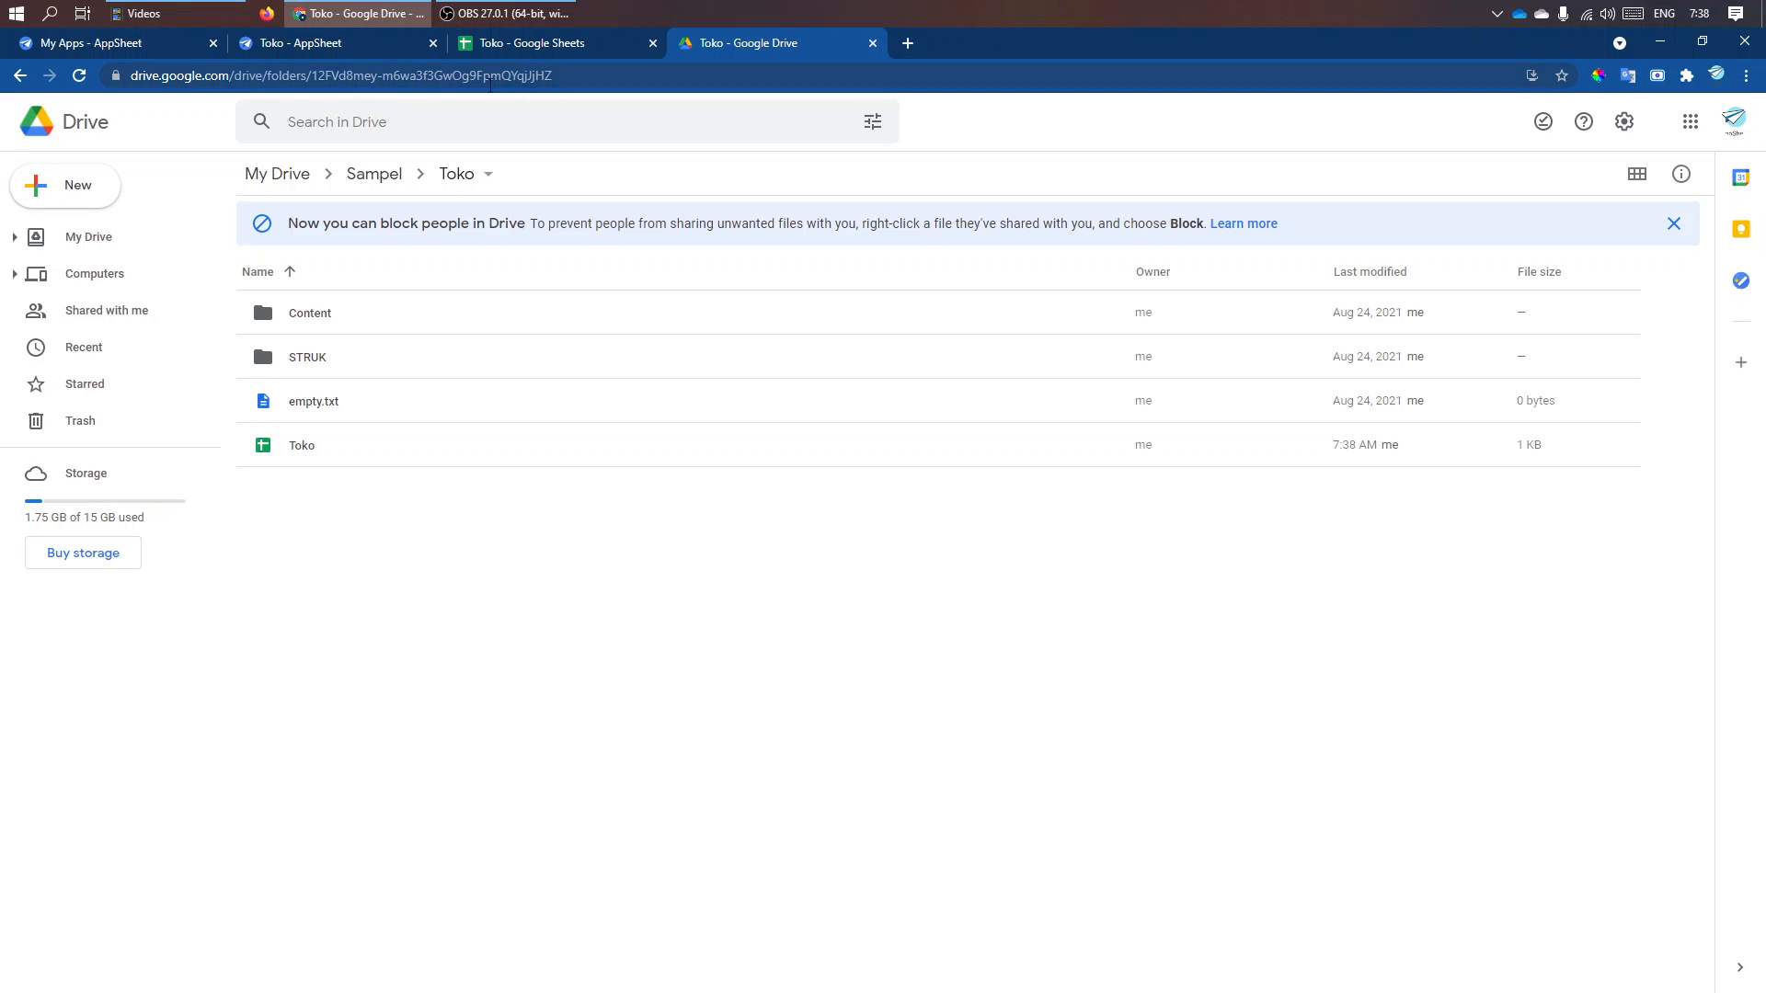
left_click(310, 40)
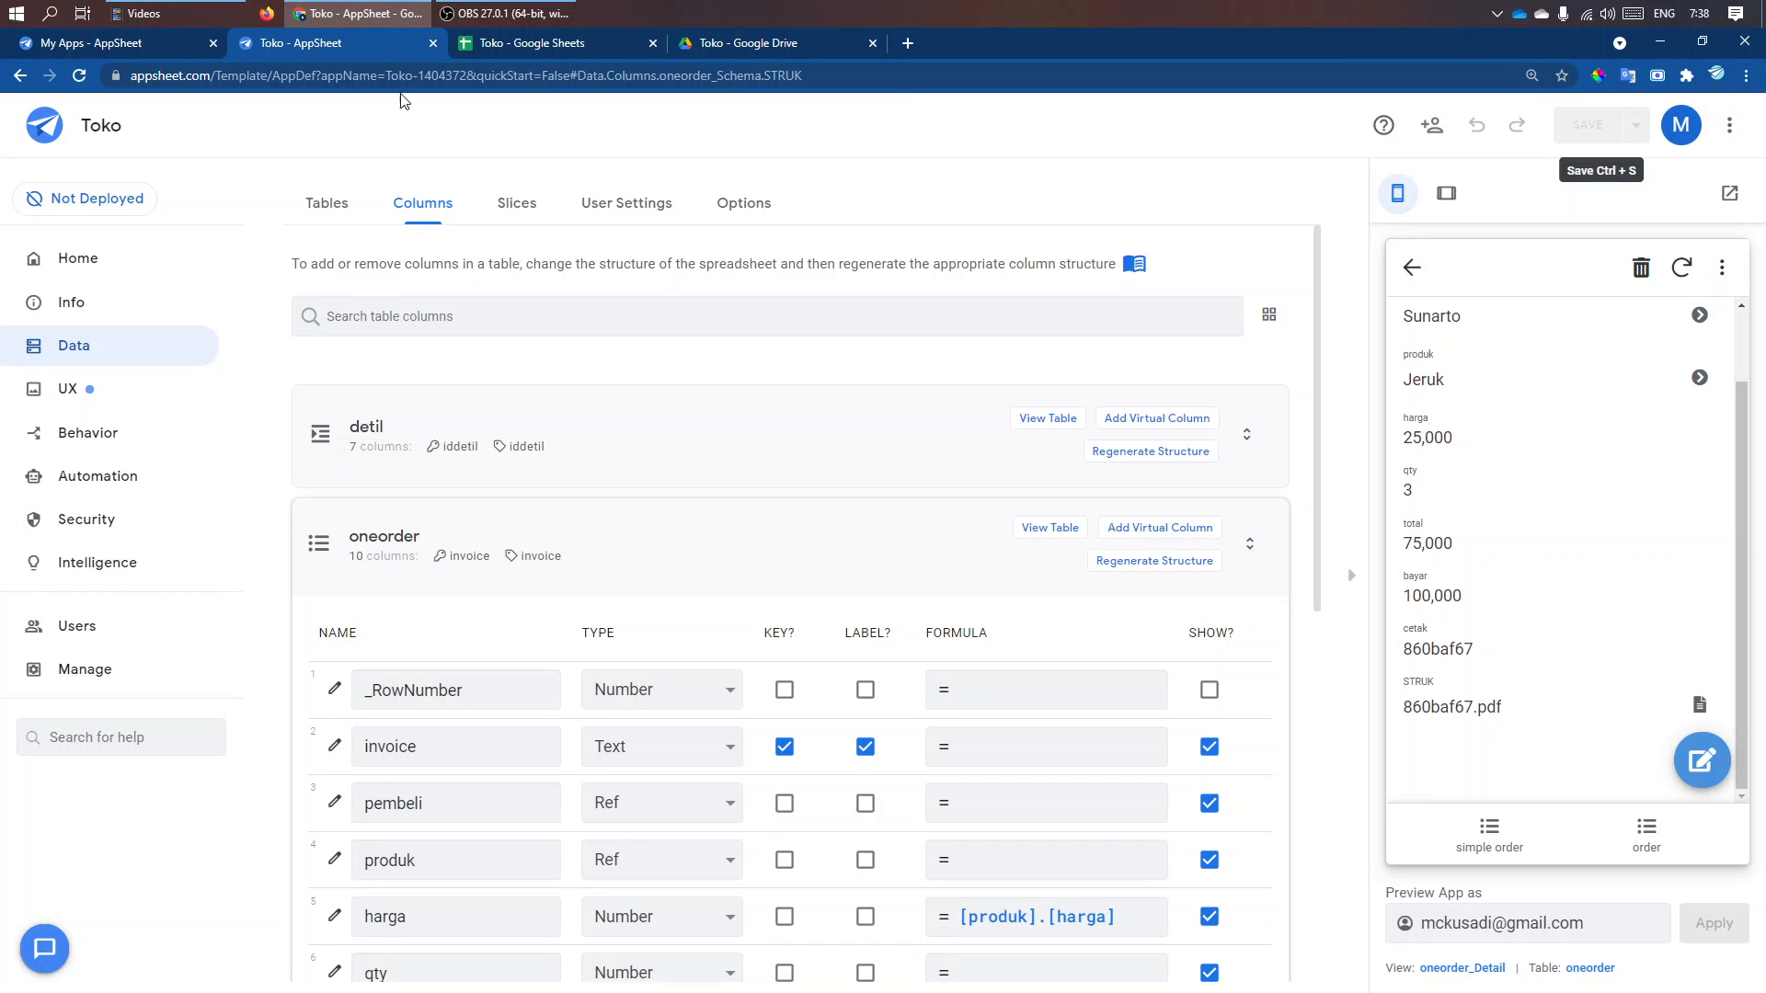
left_click(1468, 709)
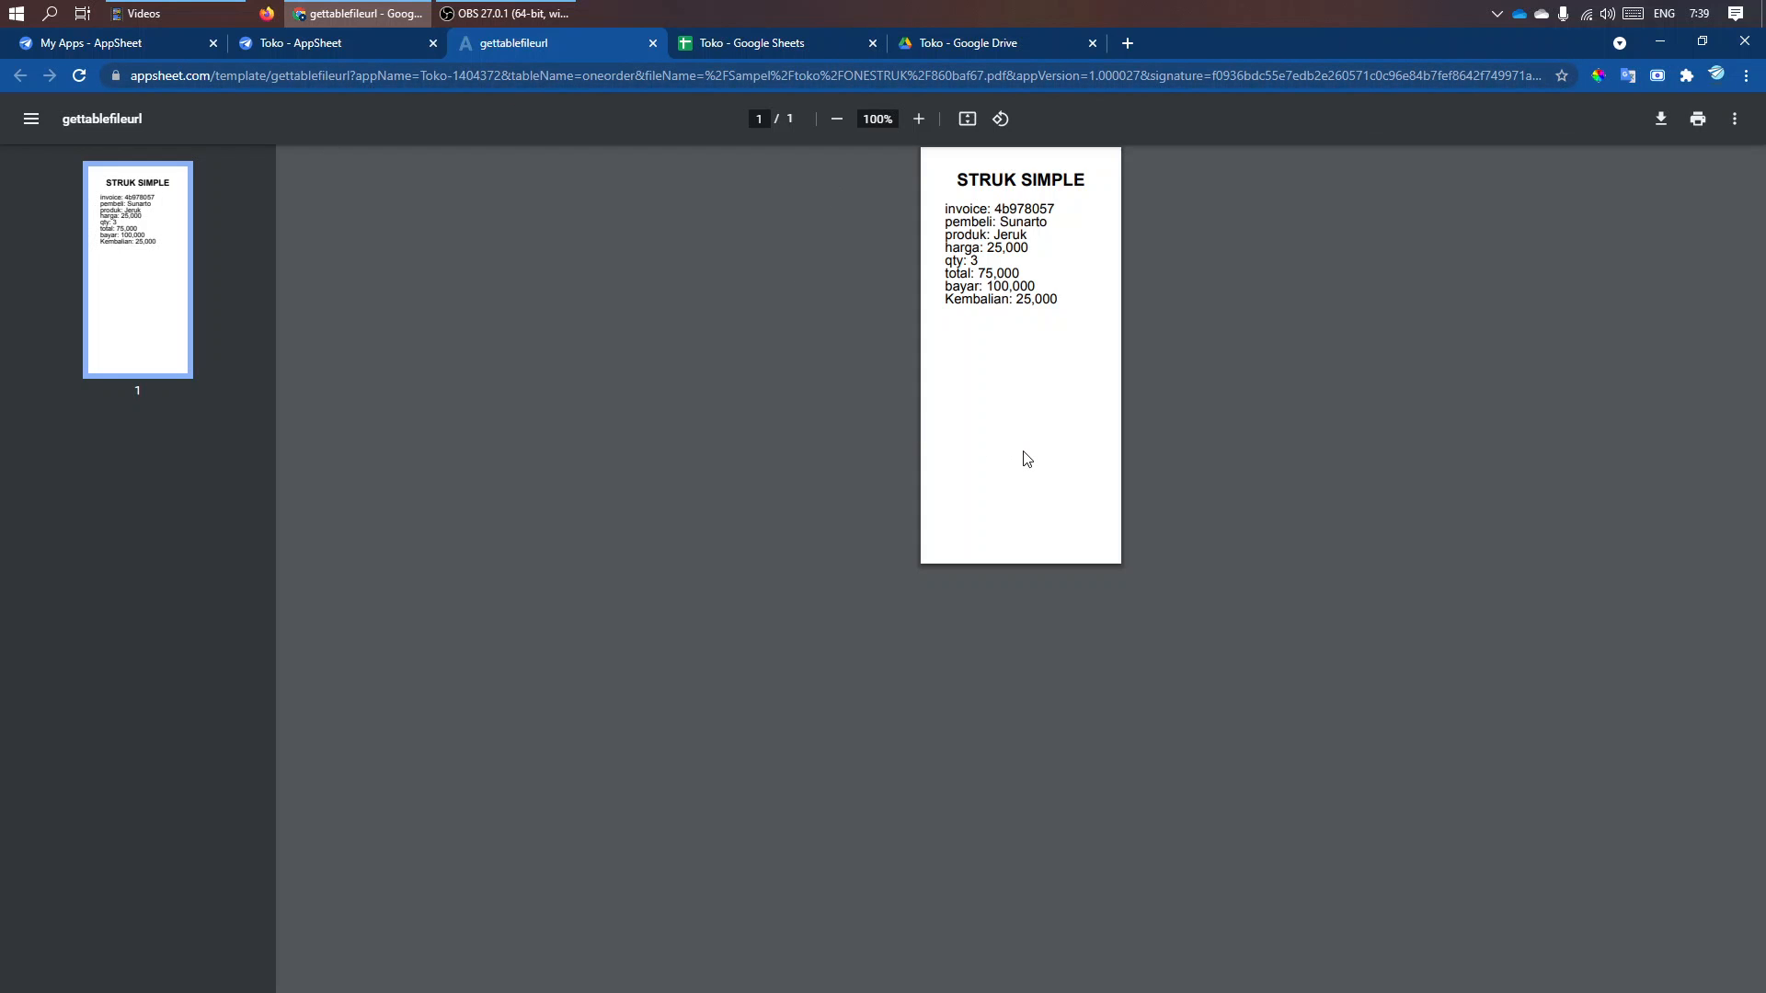
- Switch to Google Drive and examine the ONESTRUK folder under Sampel and Toko for the receipt file
left_click(977, 38)
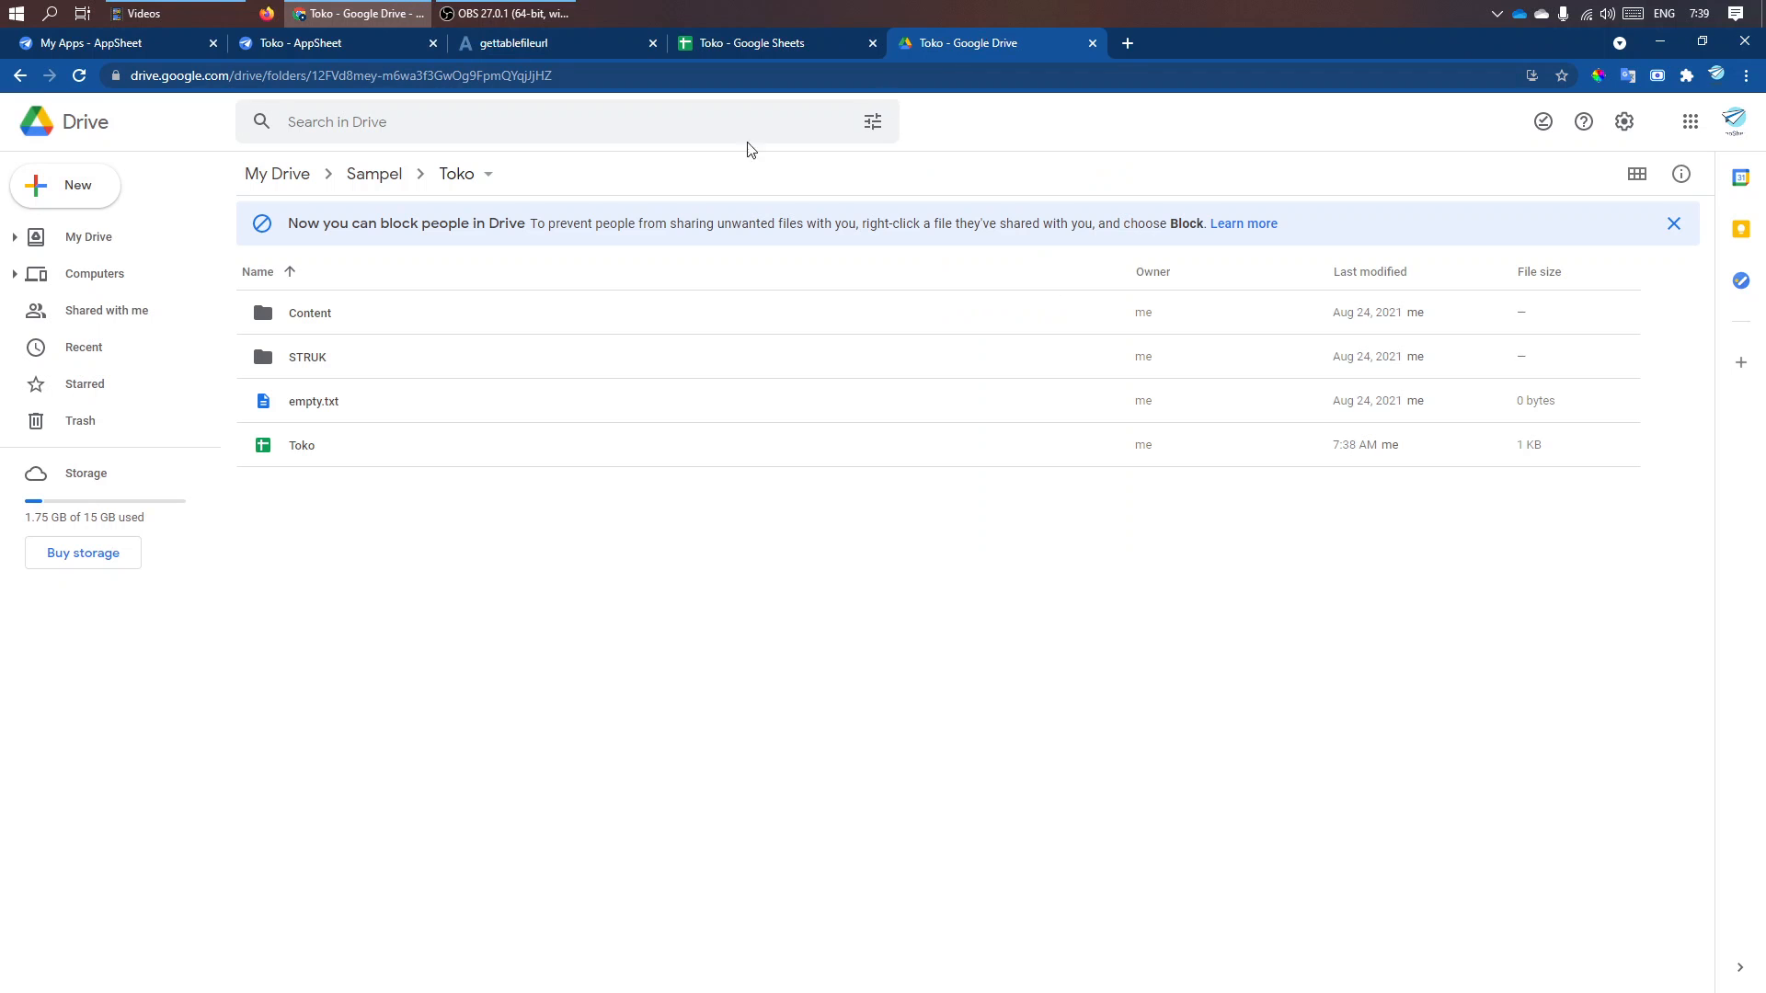
left_click(386, 177)
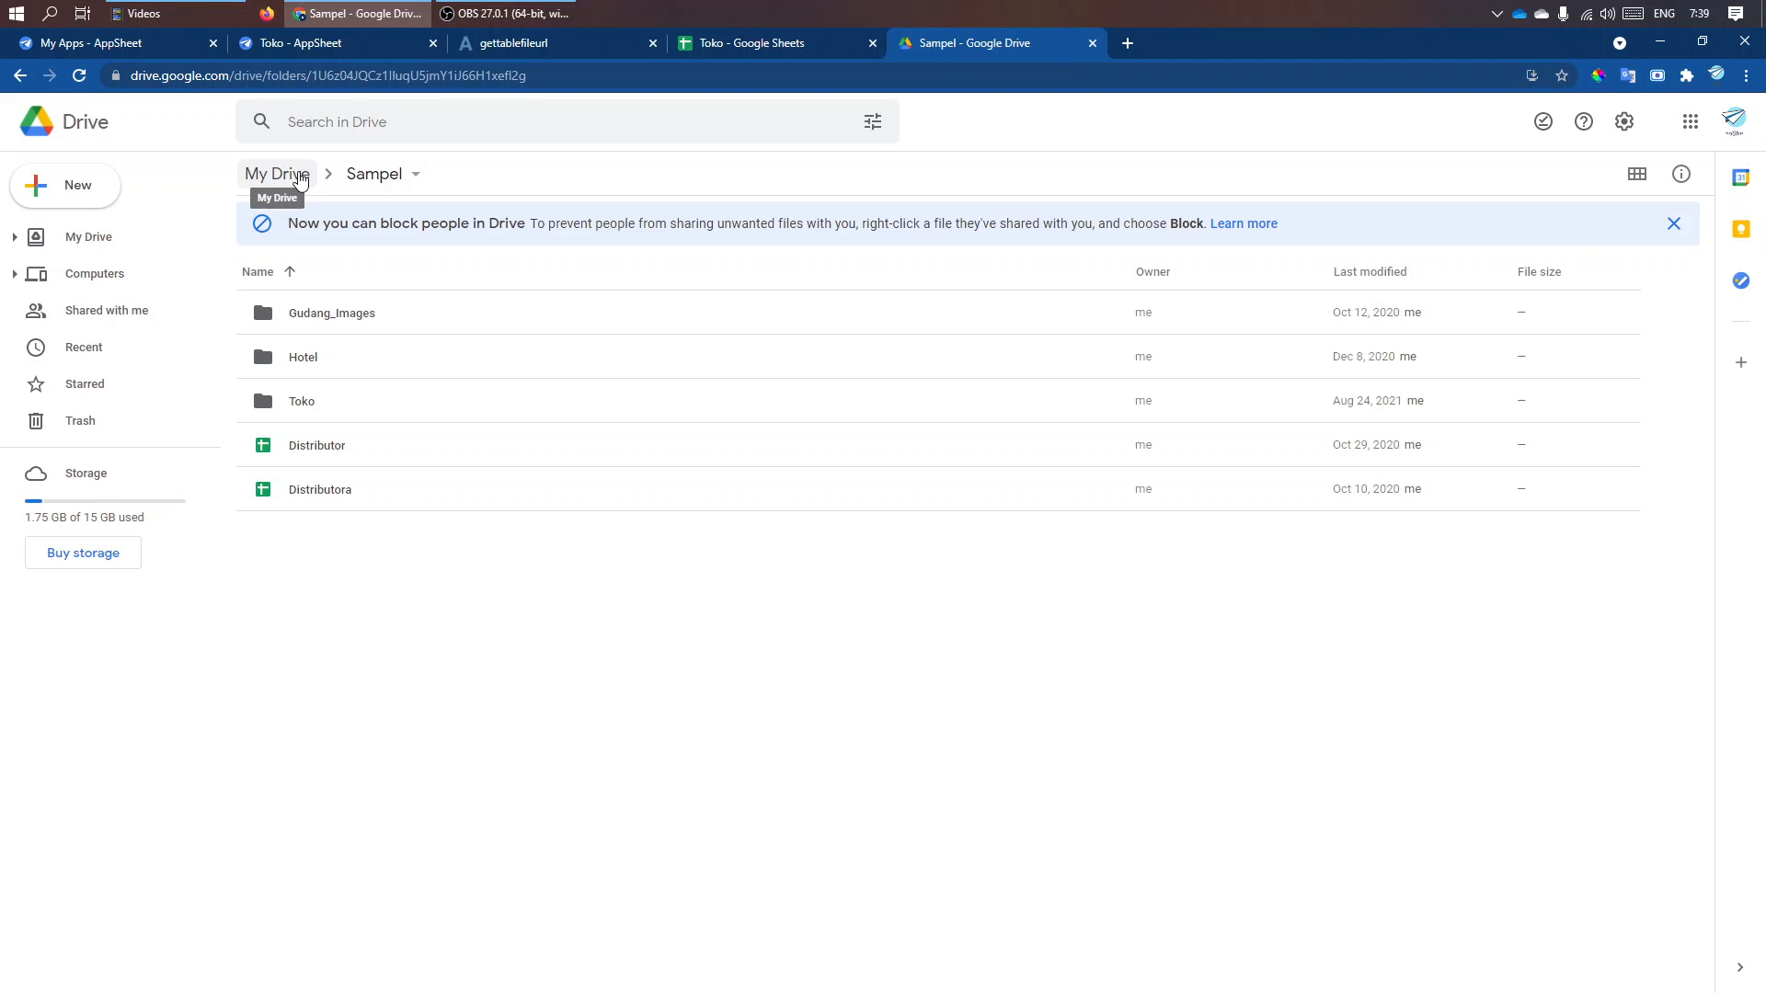
double_click(402, 405)
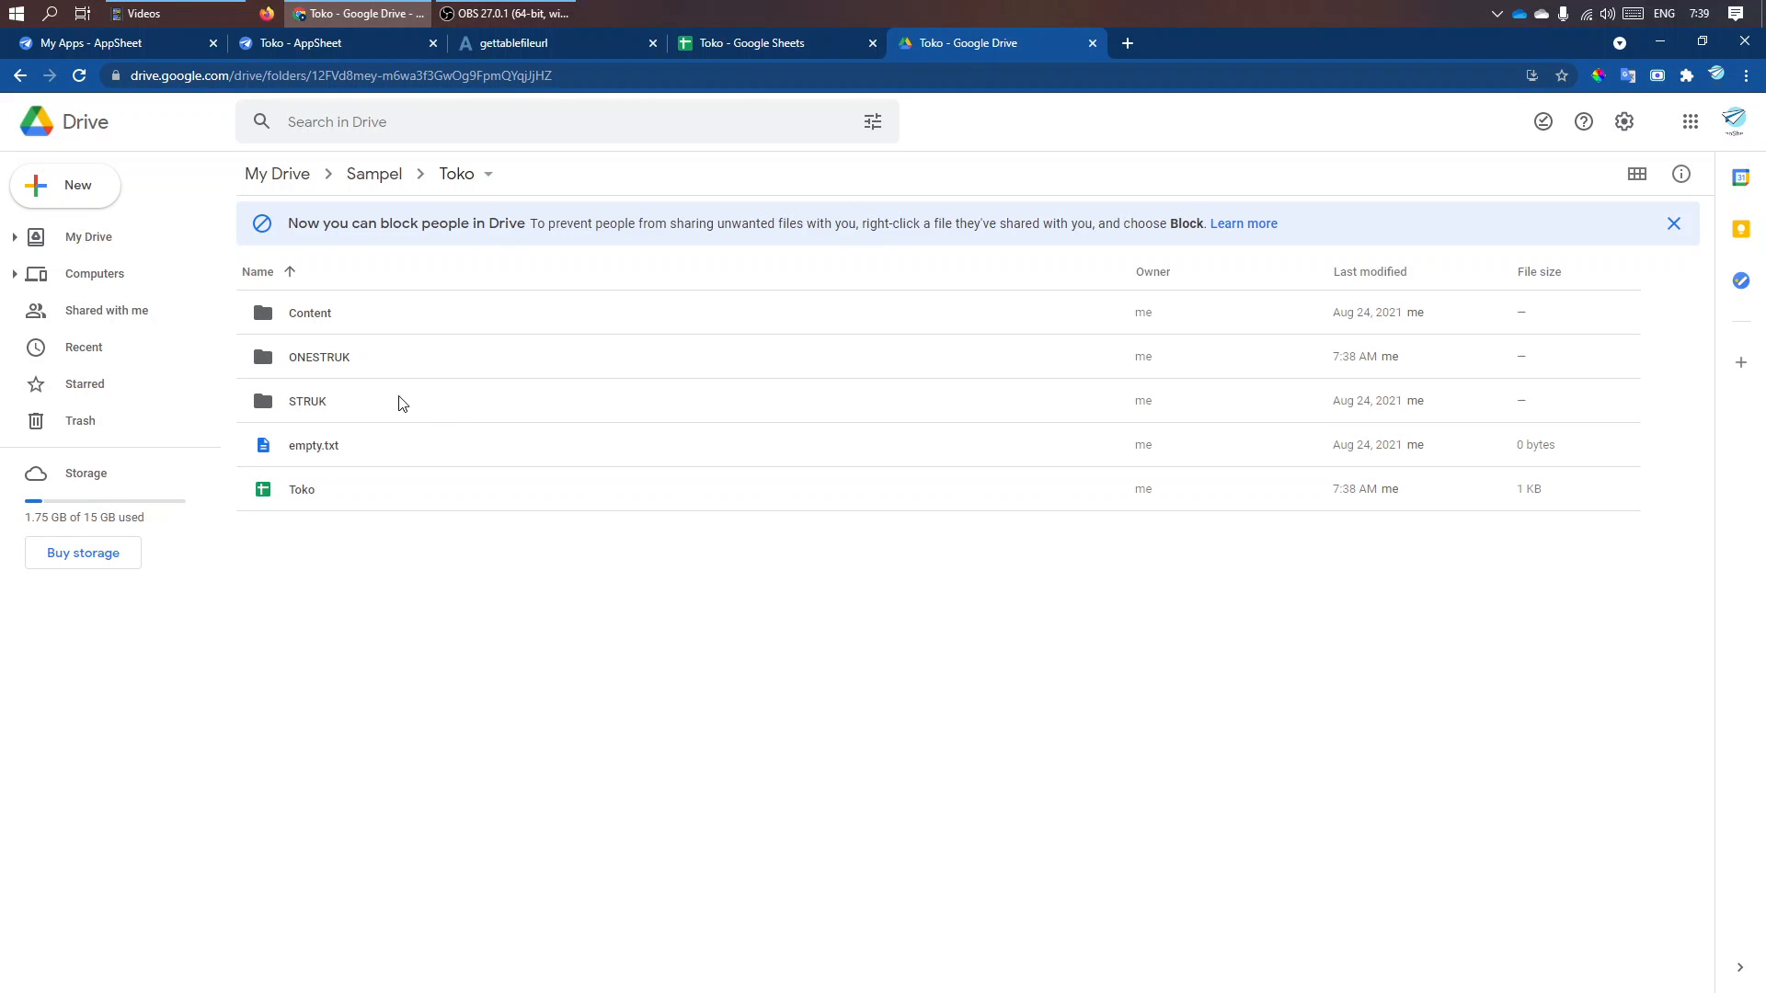
double_click(351, 361)
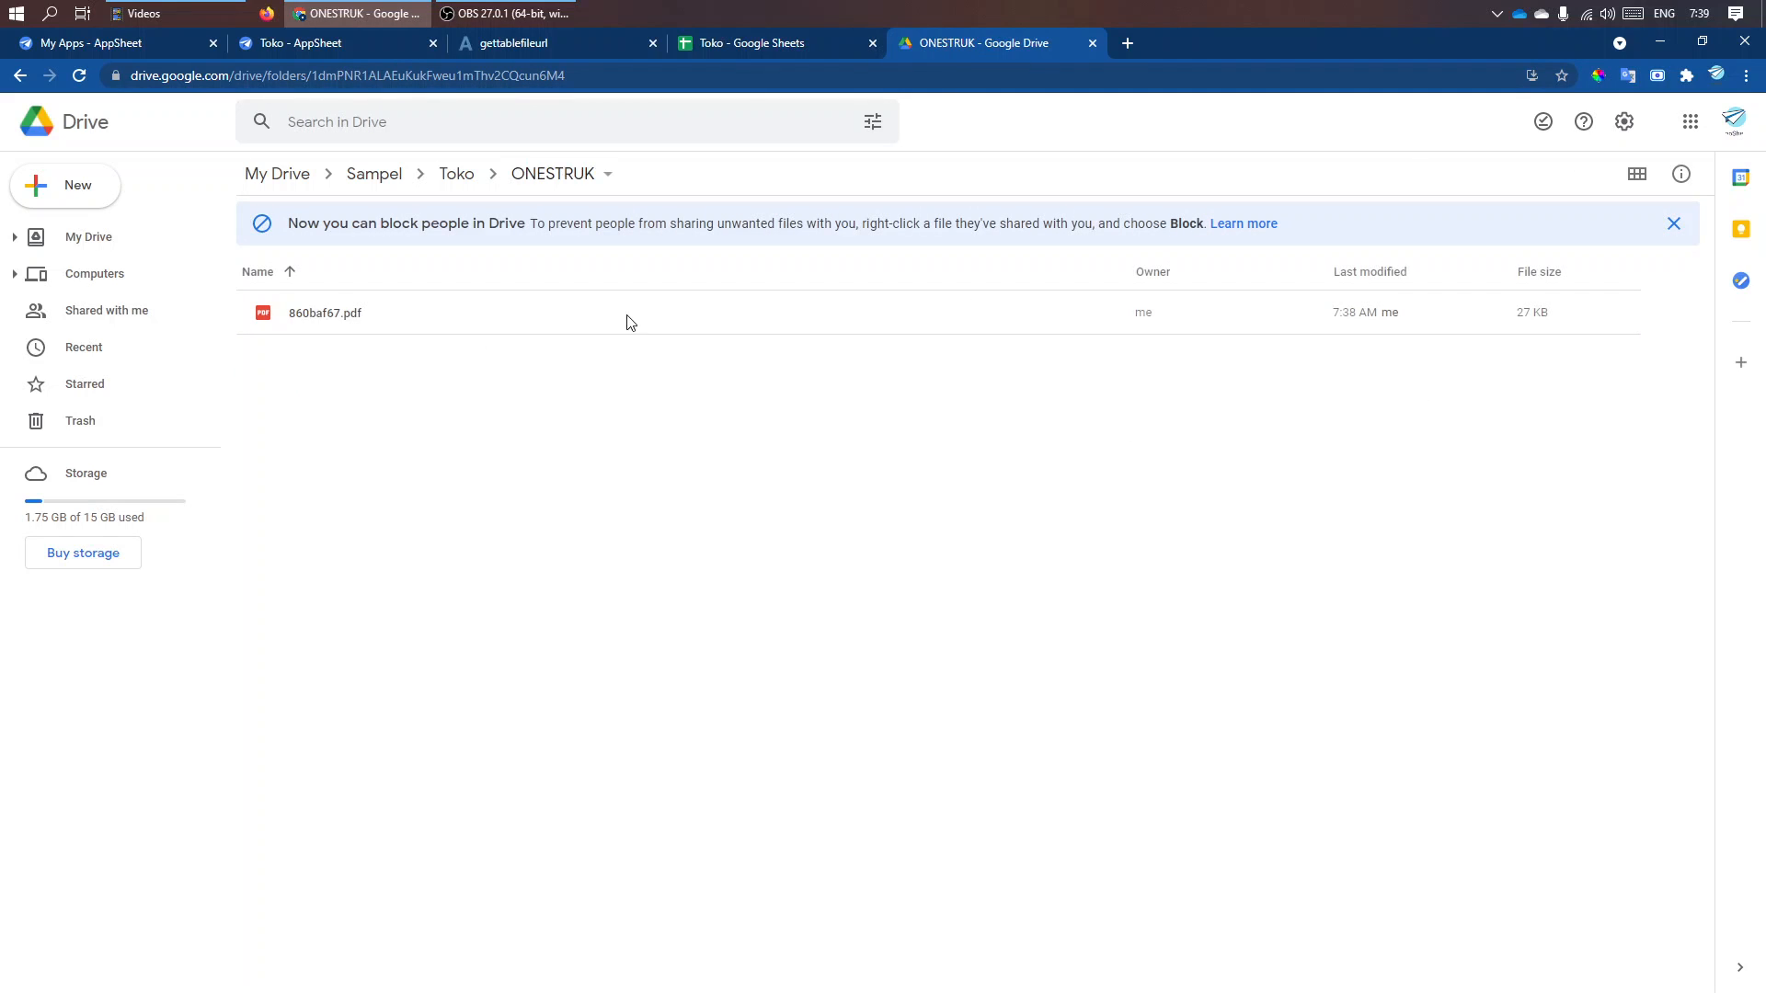
left_click(465, 180)
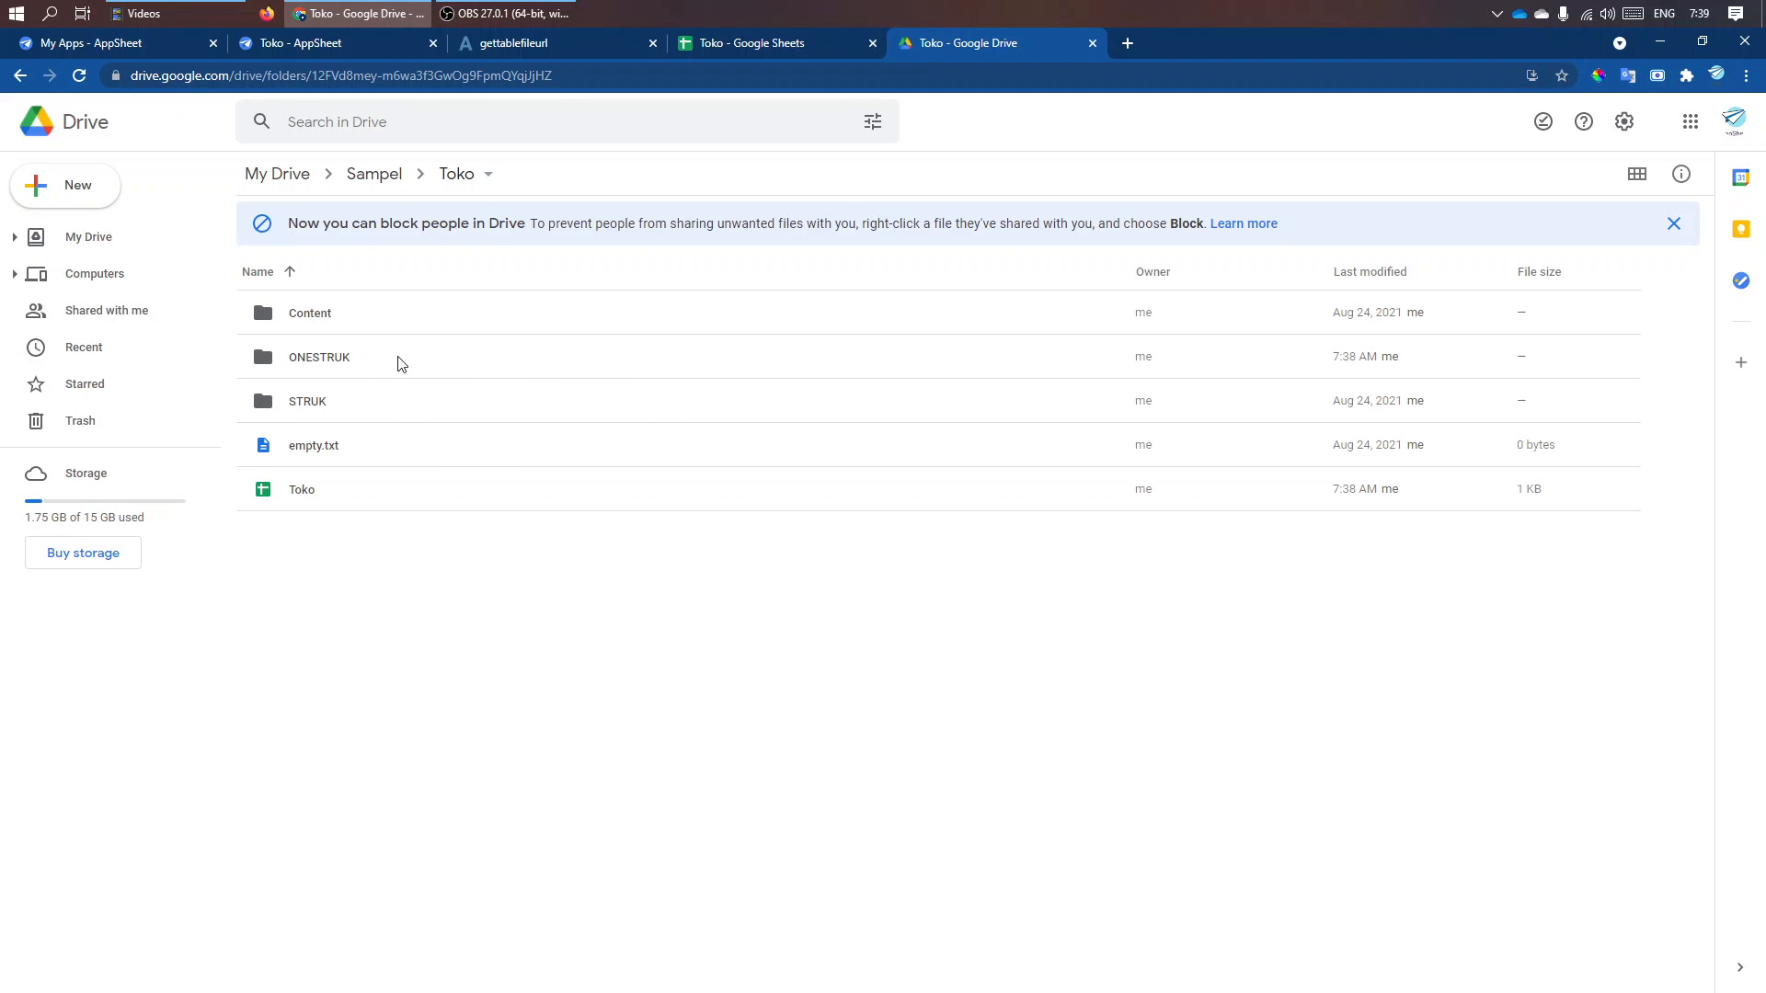
- Review the STRUK SIMPLE receipt PDF once more, close it and return to the AppSheet editor
left_click(504, 41)
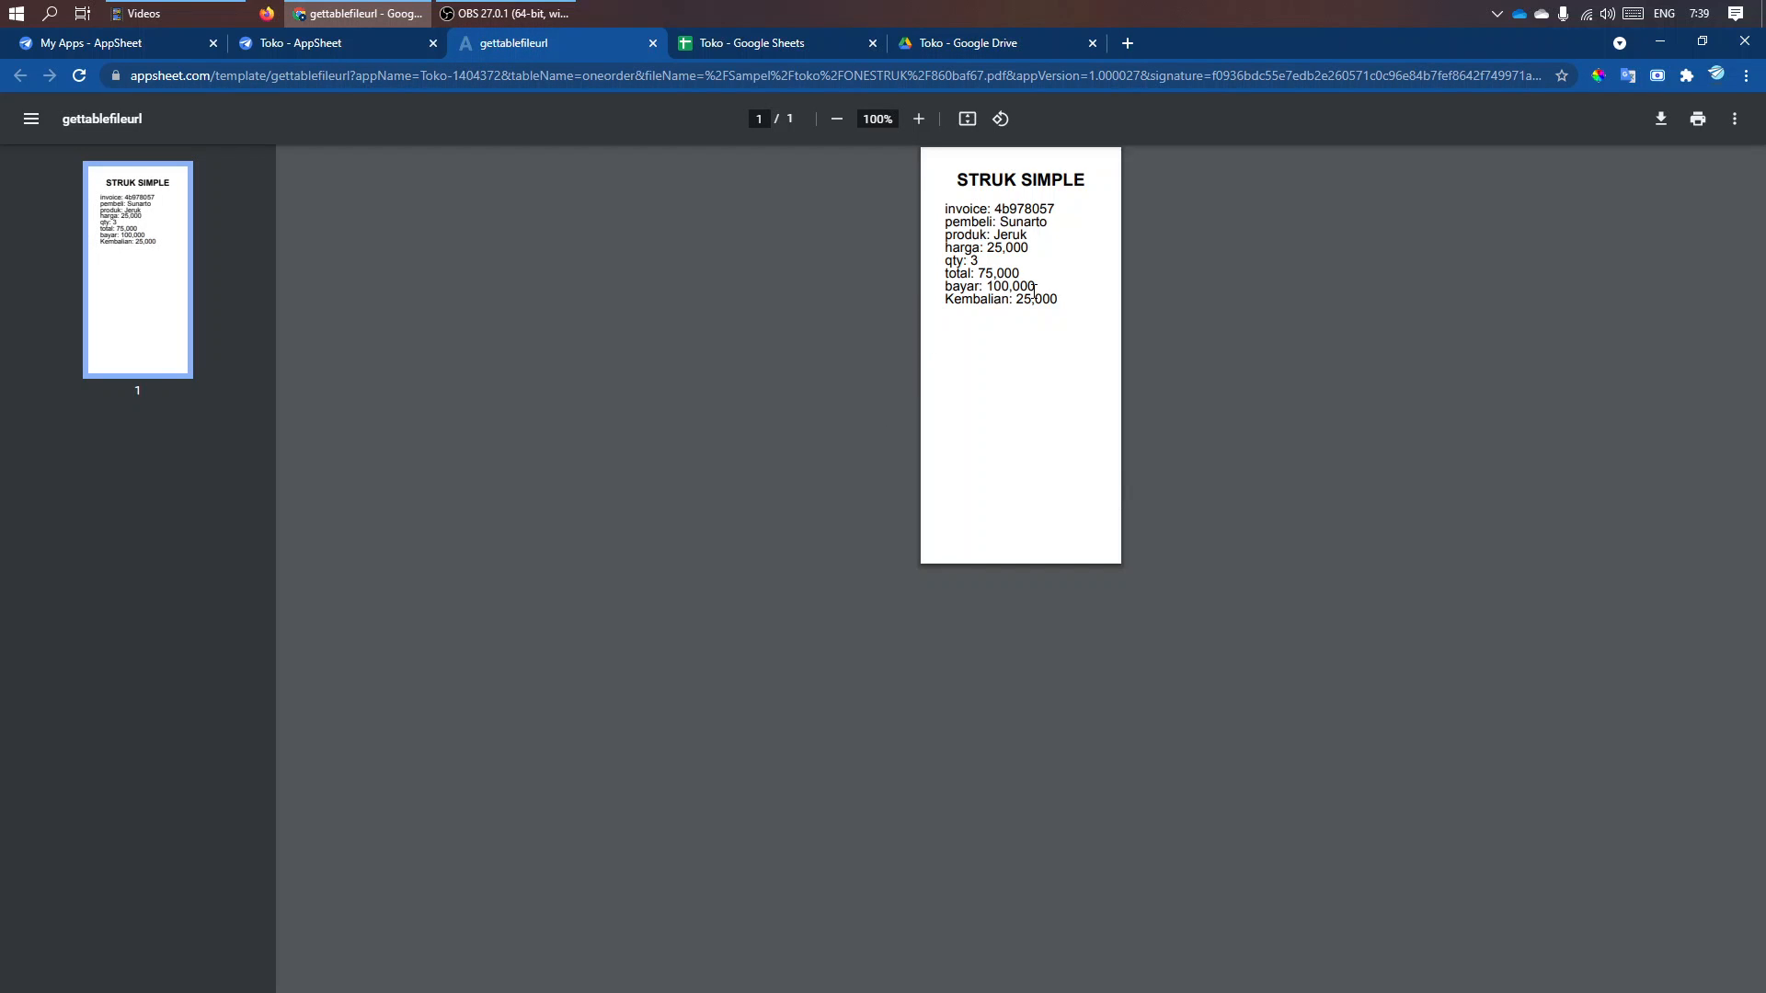
left_click(649, 44)
left_click(312, 46)
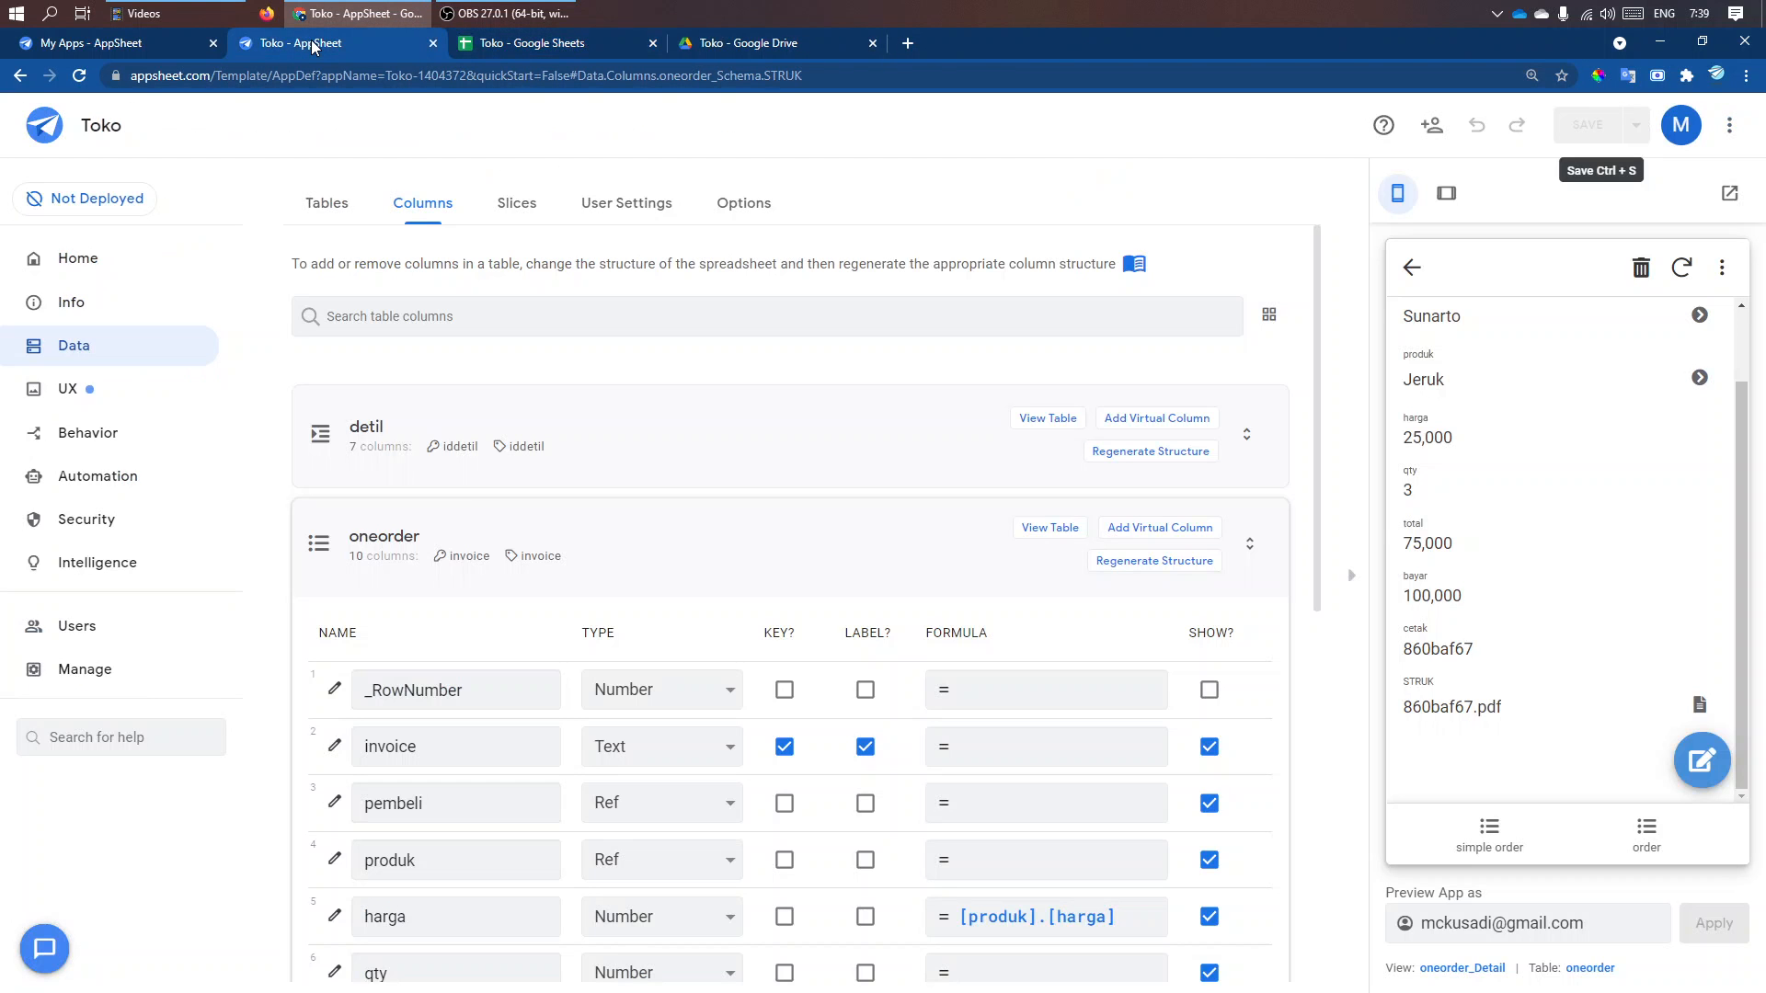
- Open the saved order for editing and compare its STRUK file name with the file in Drive's ONESTRUK folder
left_click(1689, 764)
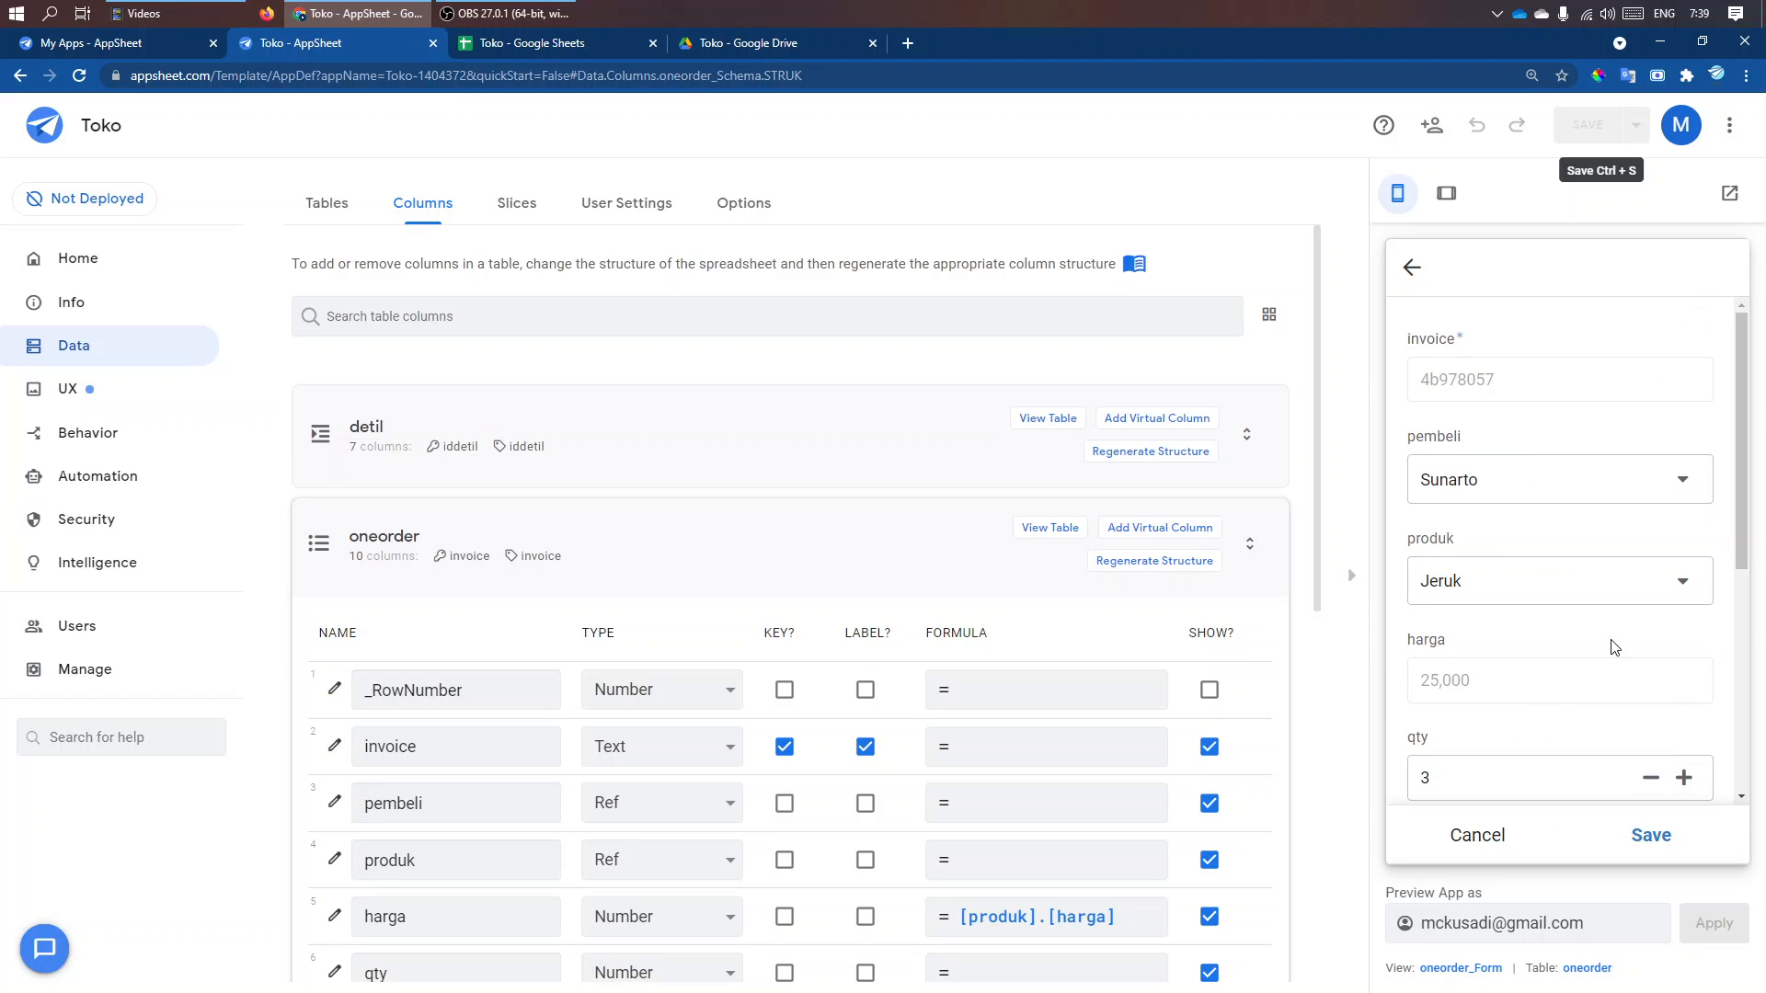
scroll(1615, 648, "down", 5)
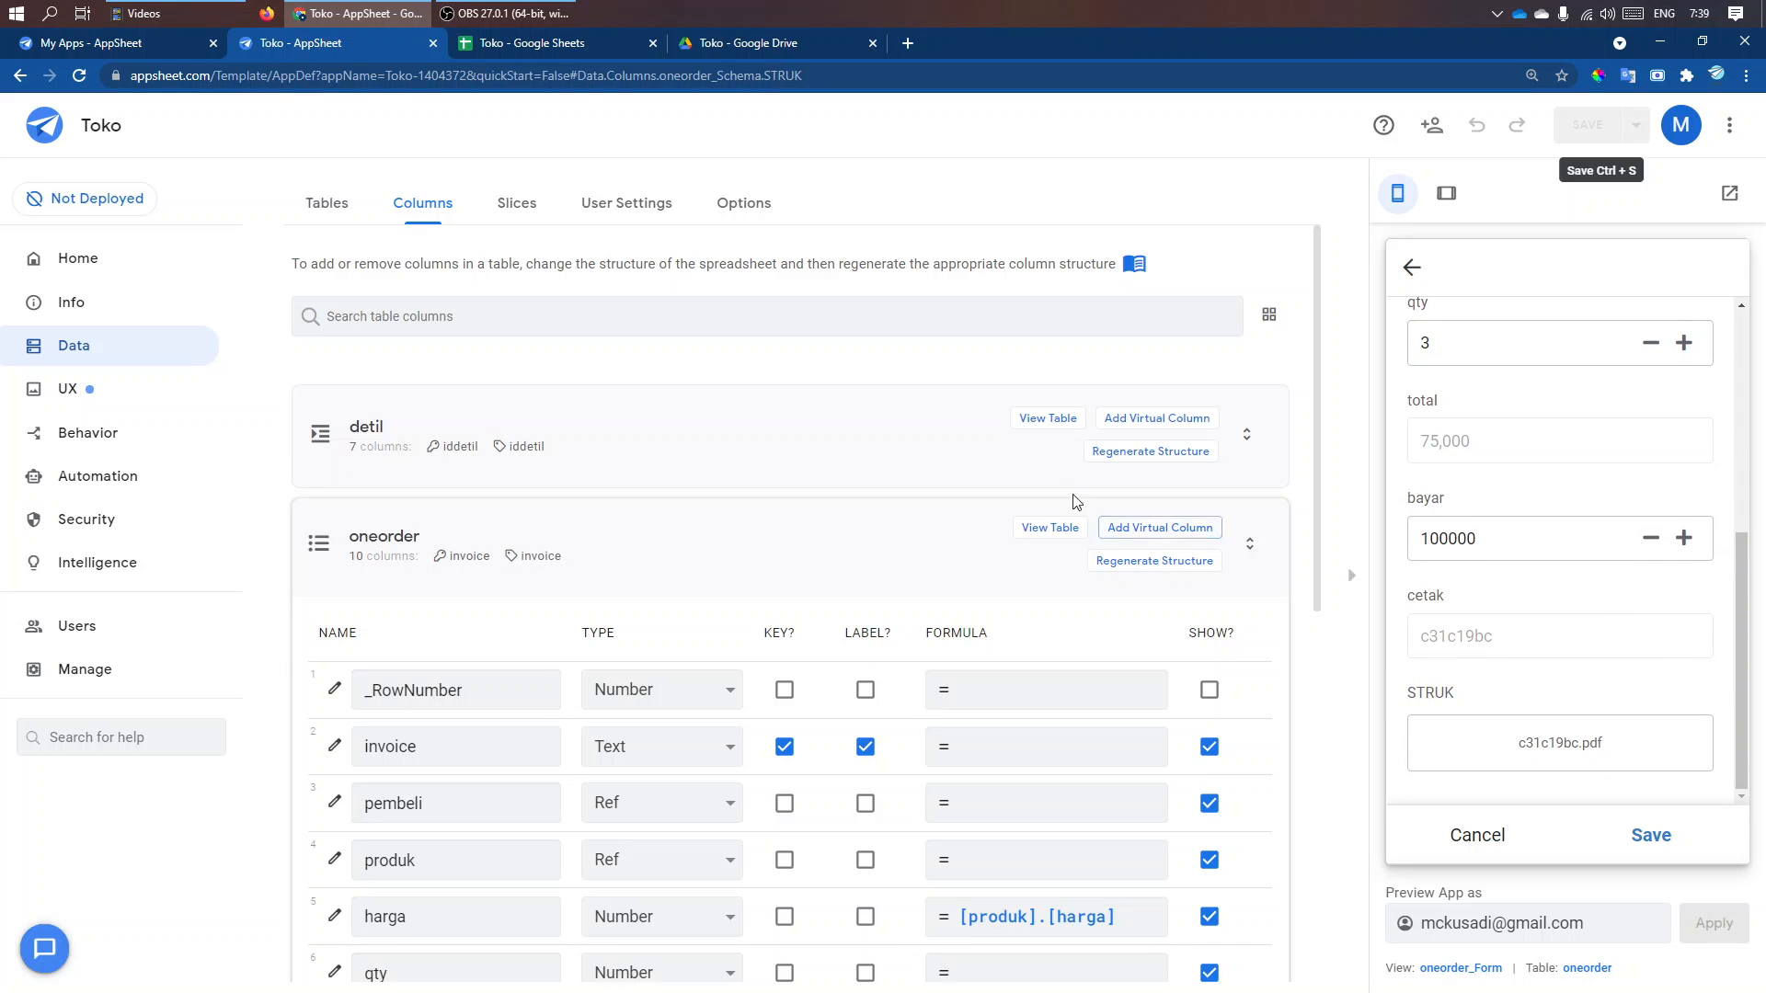
left_click(781, 43)
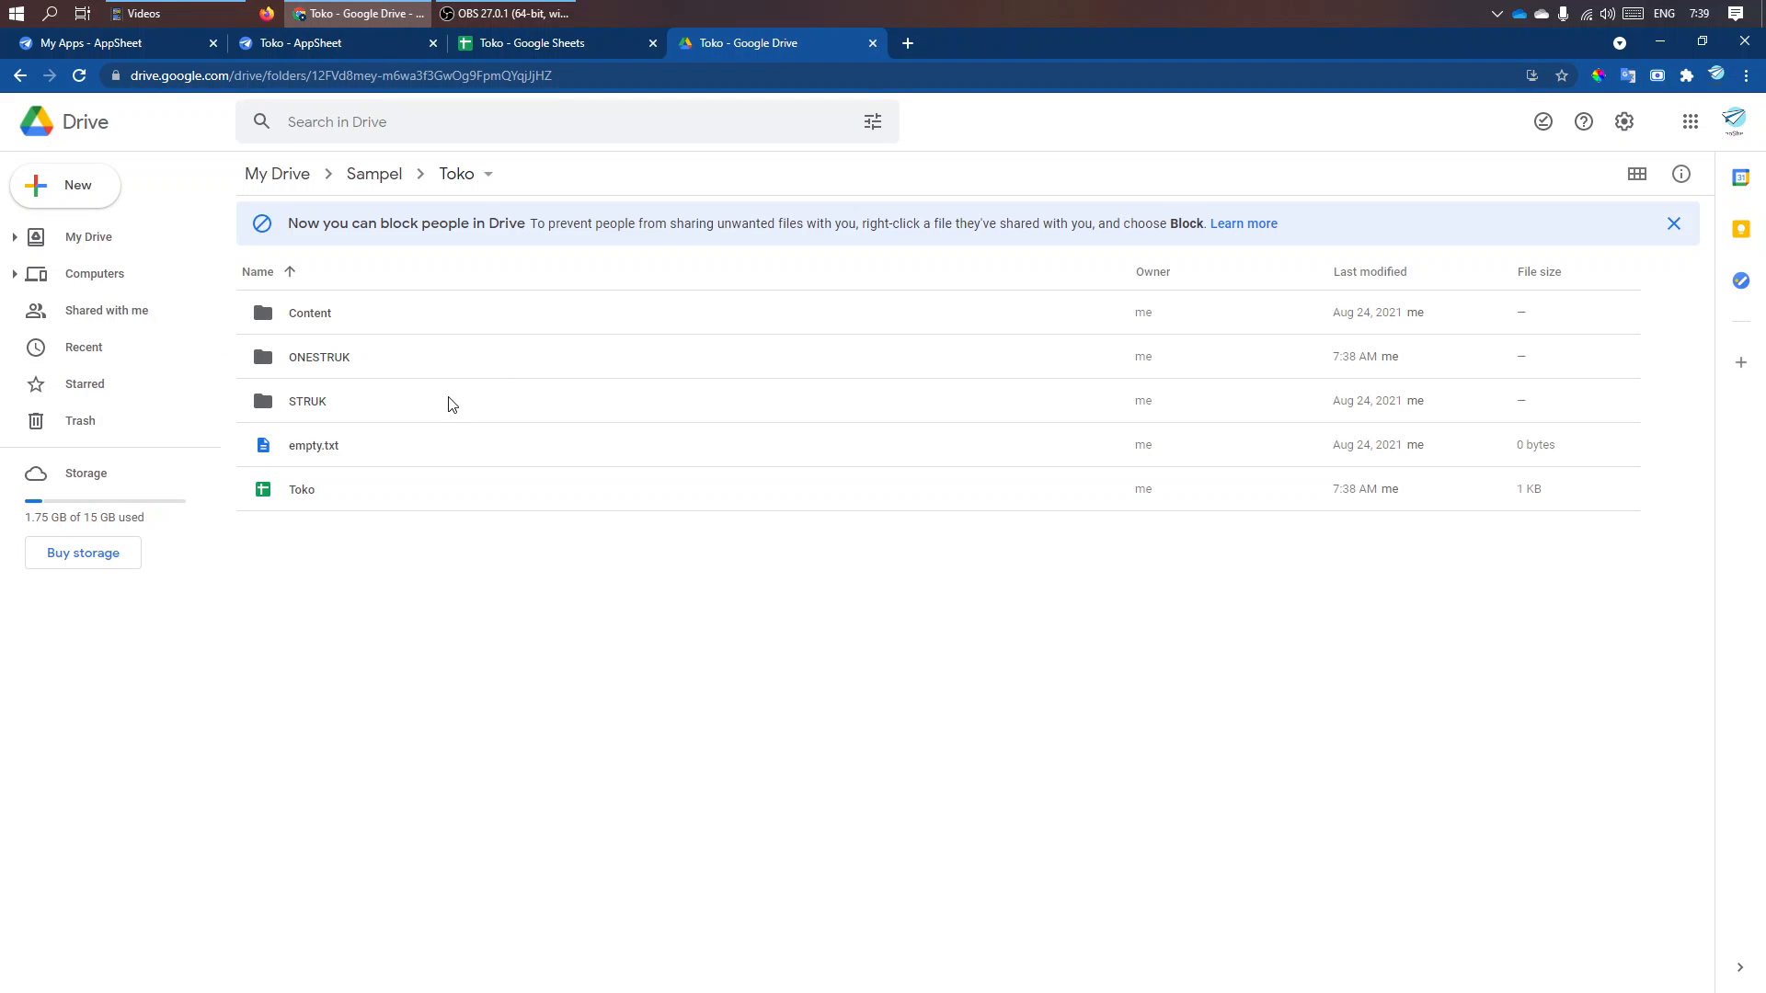
double_click(471, 357)
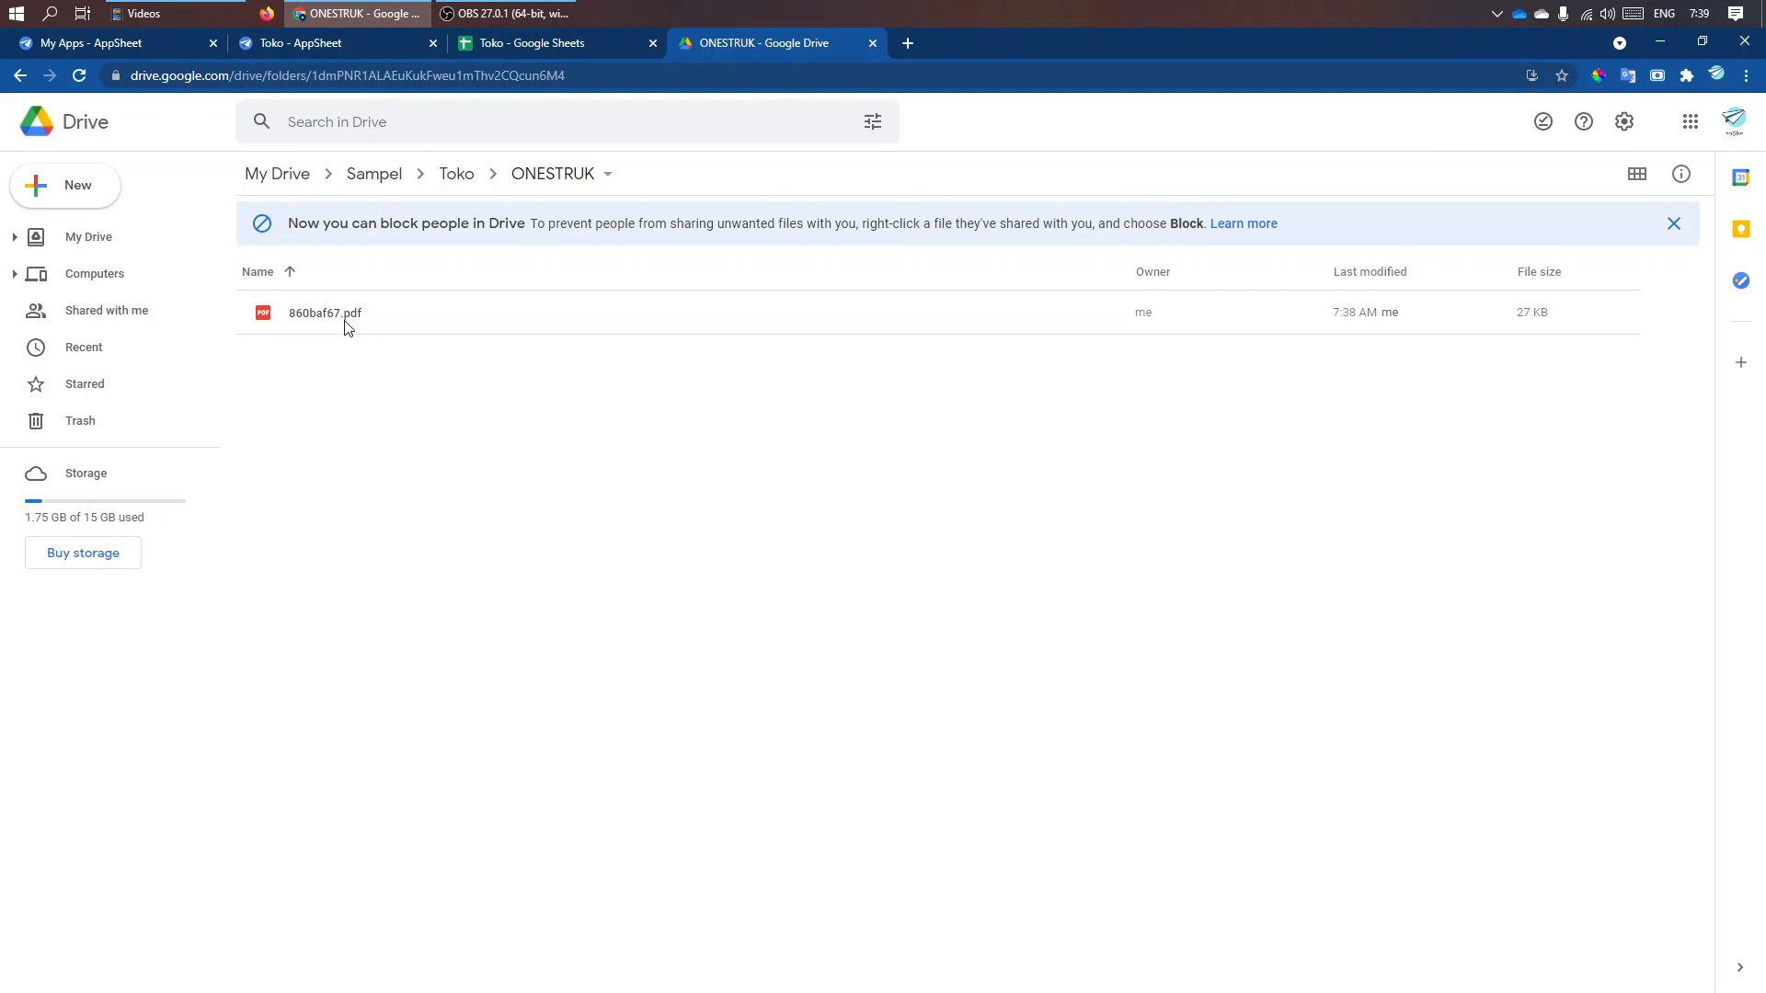
left_click(372, 52)
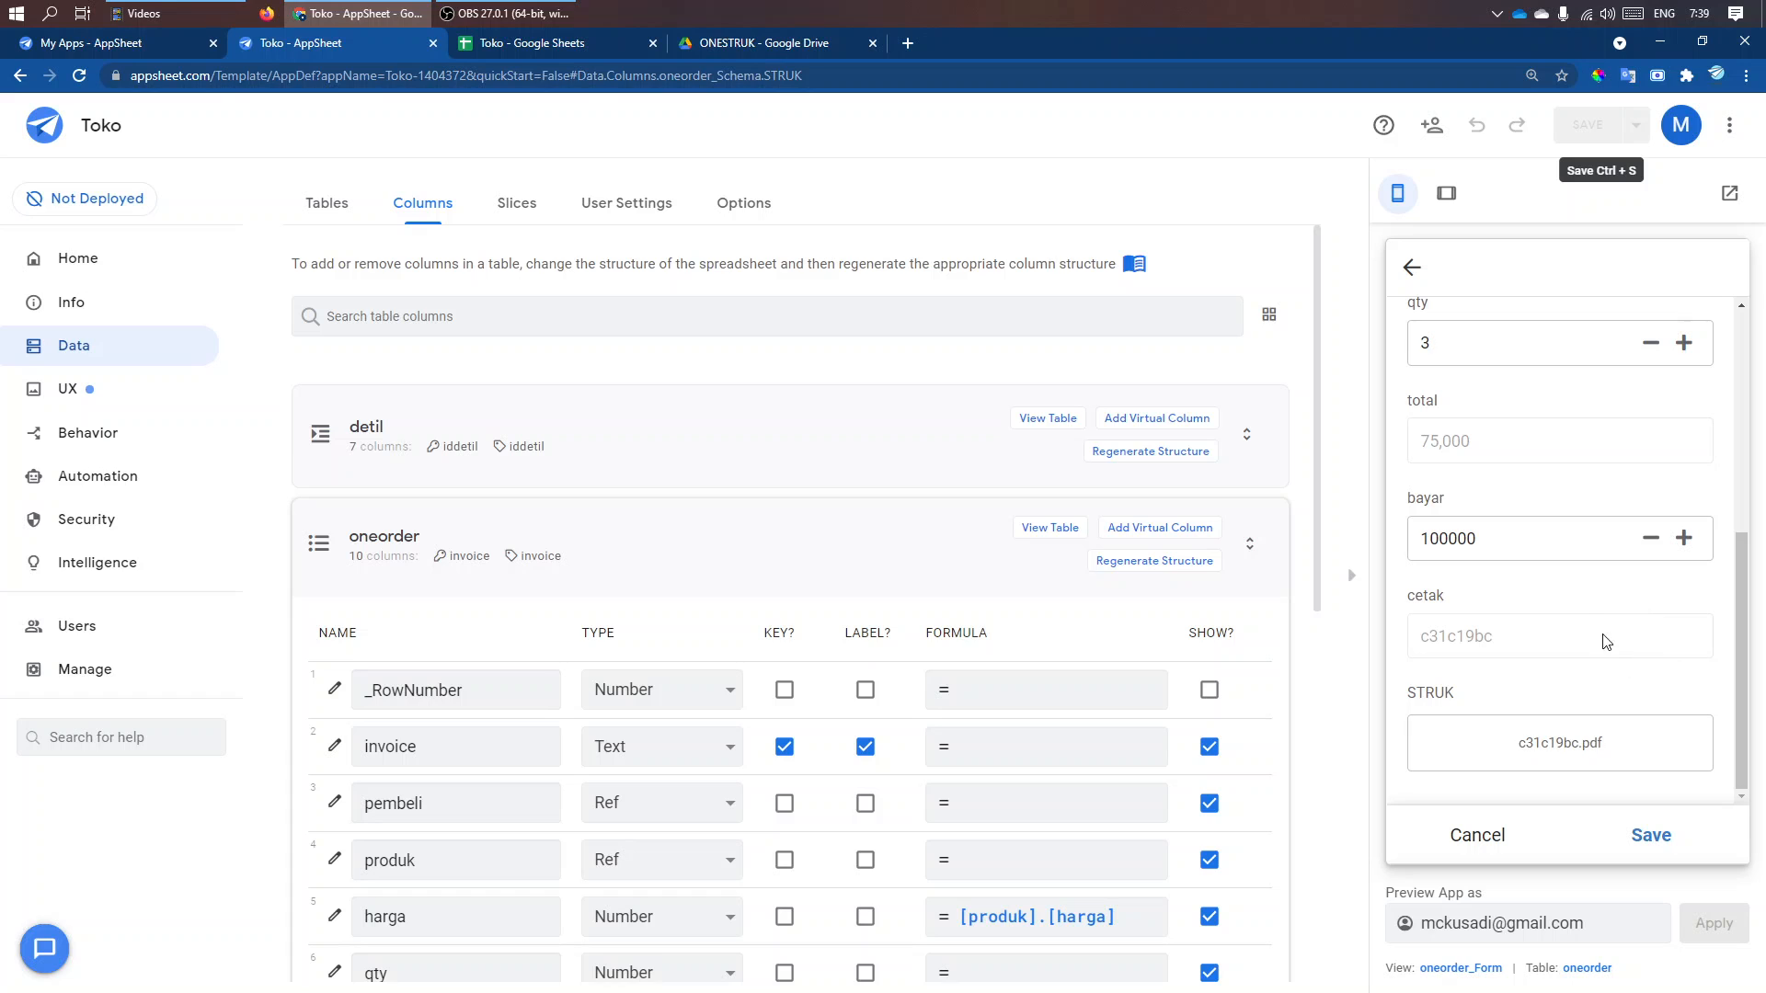
- Set the order's qty to 4 and save the edited order
scroll(1590, 611, "up", 2)
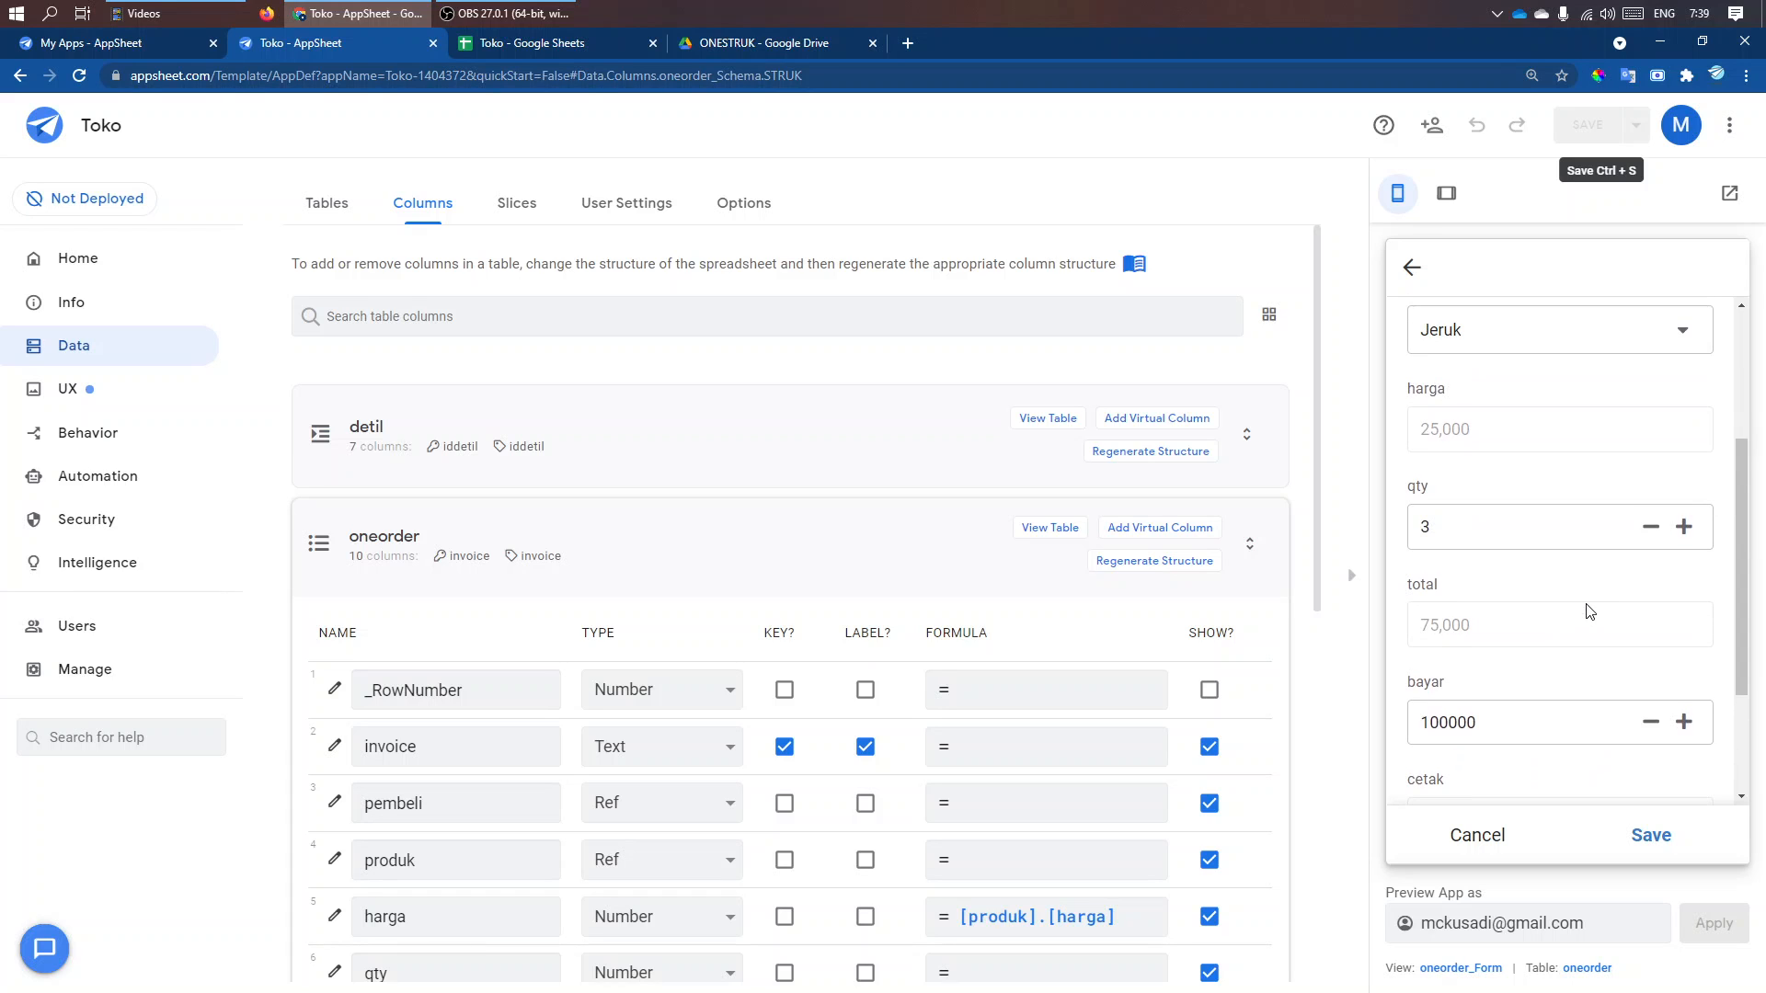
left_click(1683, 527)
left_click_drag(1451, 527, 1402, 532)
type("4")
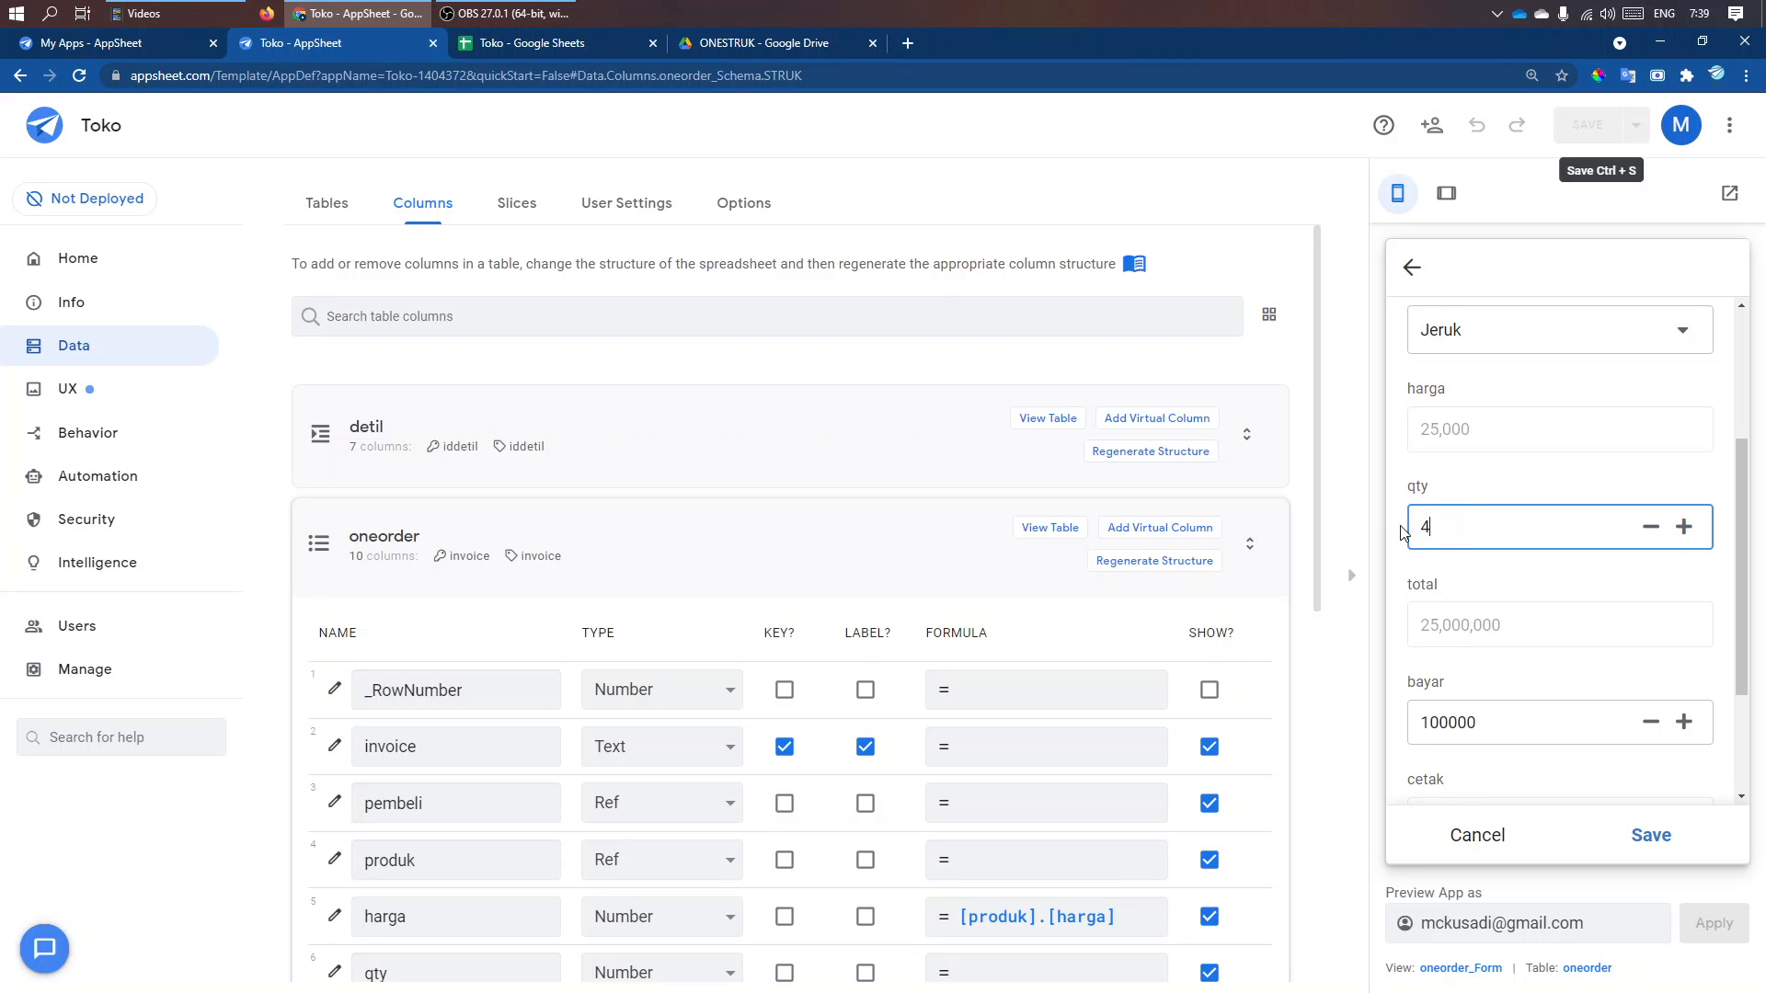
left_click(1560, 565)
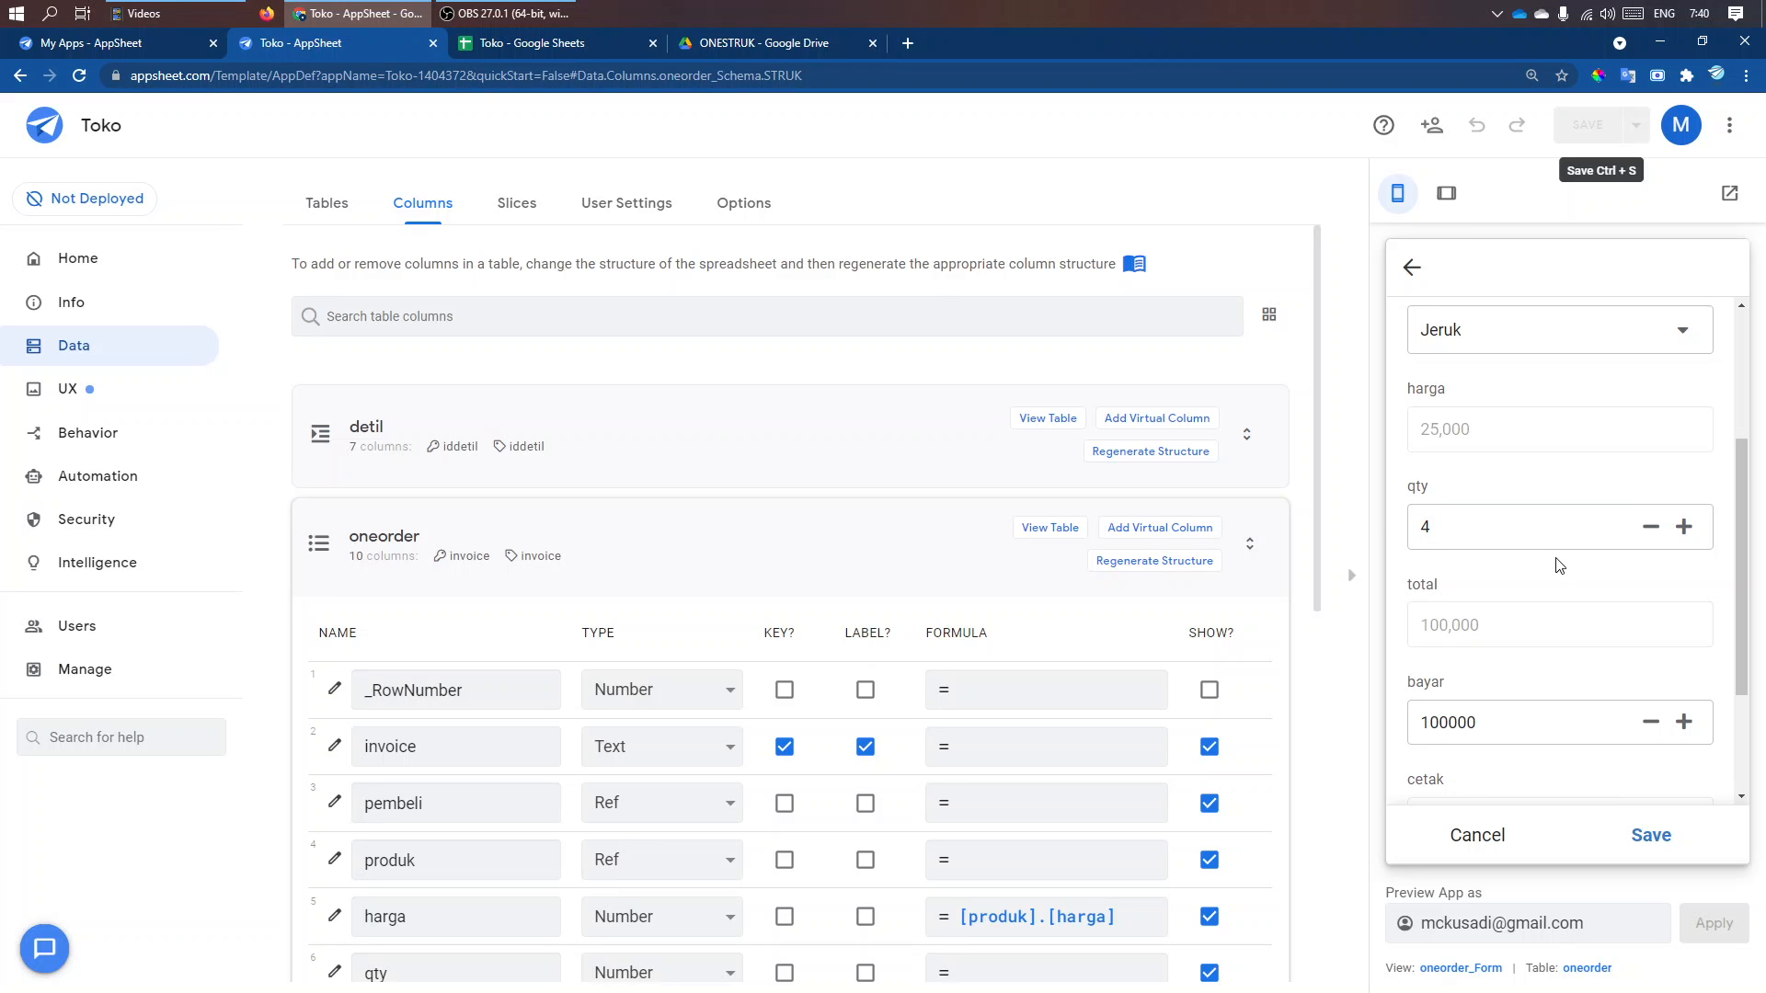
scroll(1560, 565, "down", 2)
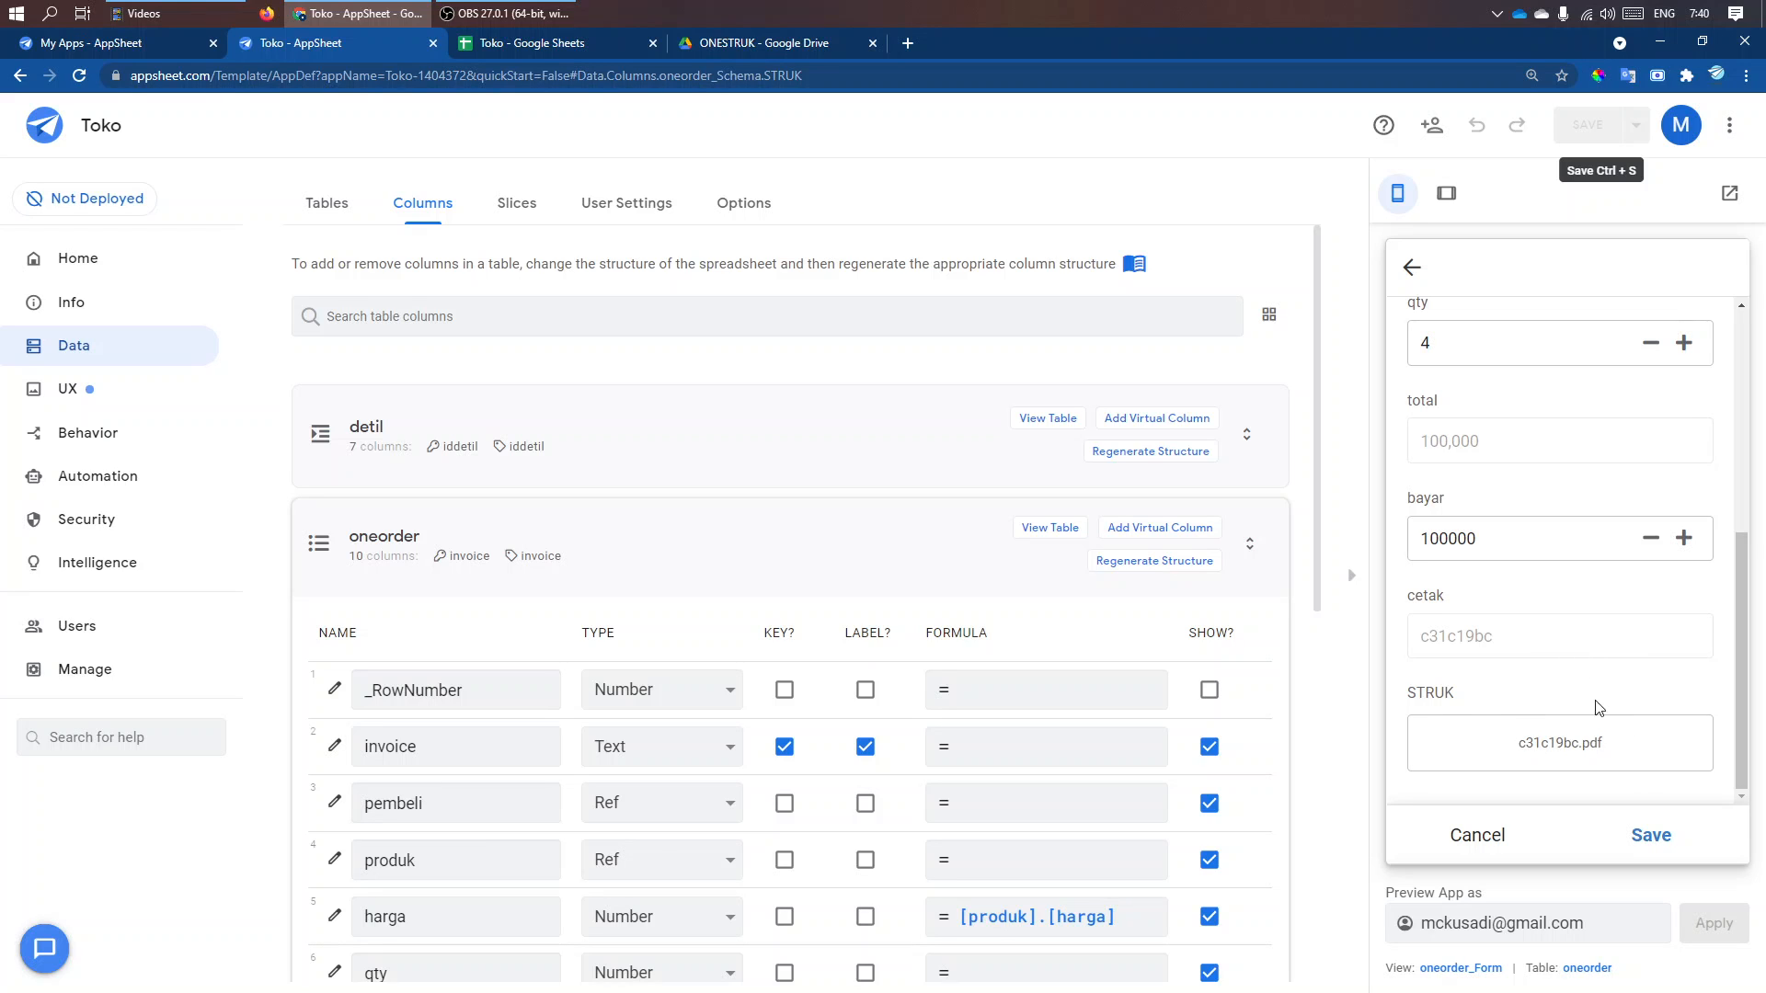
left_click(1652, 837)
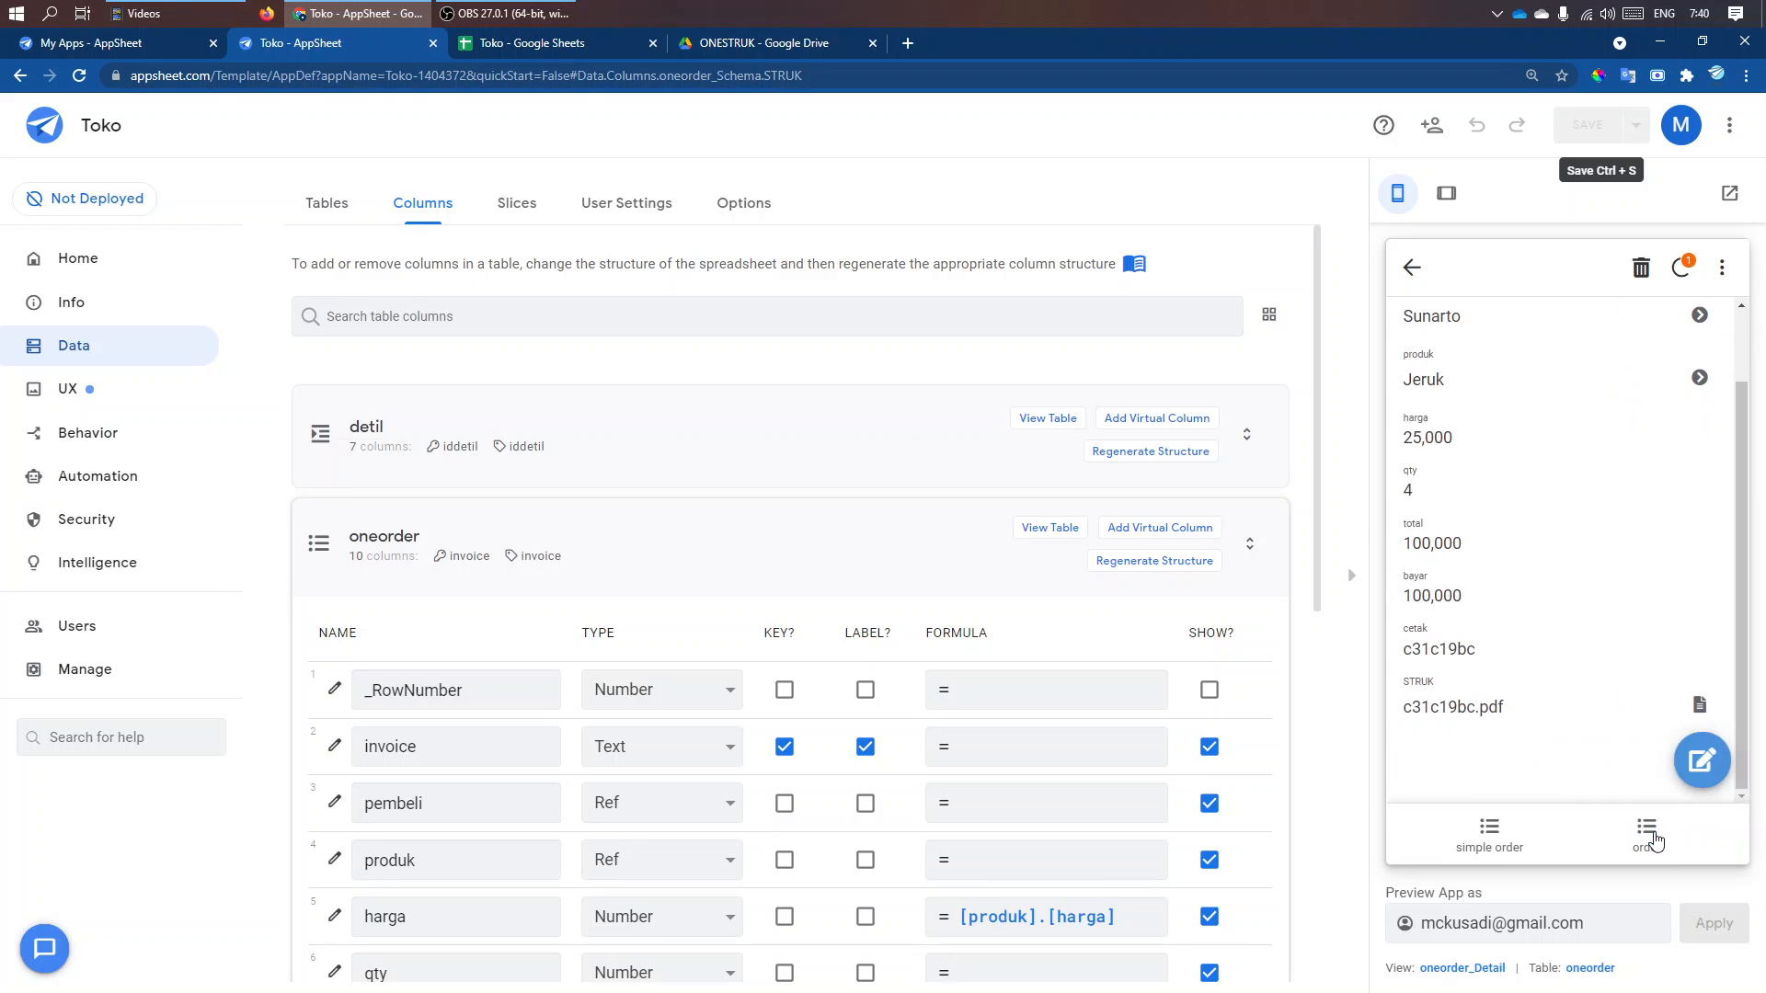
- Sync the edited order, examine the qty, total, bayar and Kembalian lines of its STRUK PDF, and close the PDF
left_click(1686, 267)
left_click(1463, 706)
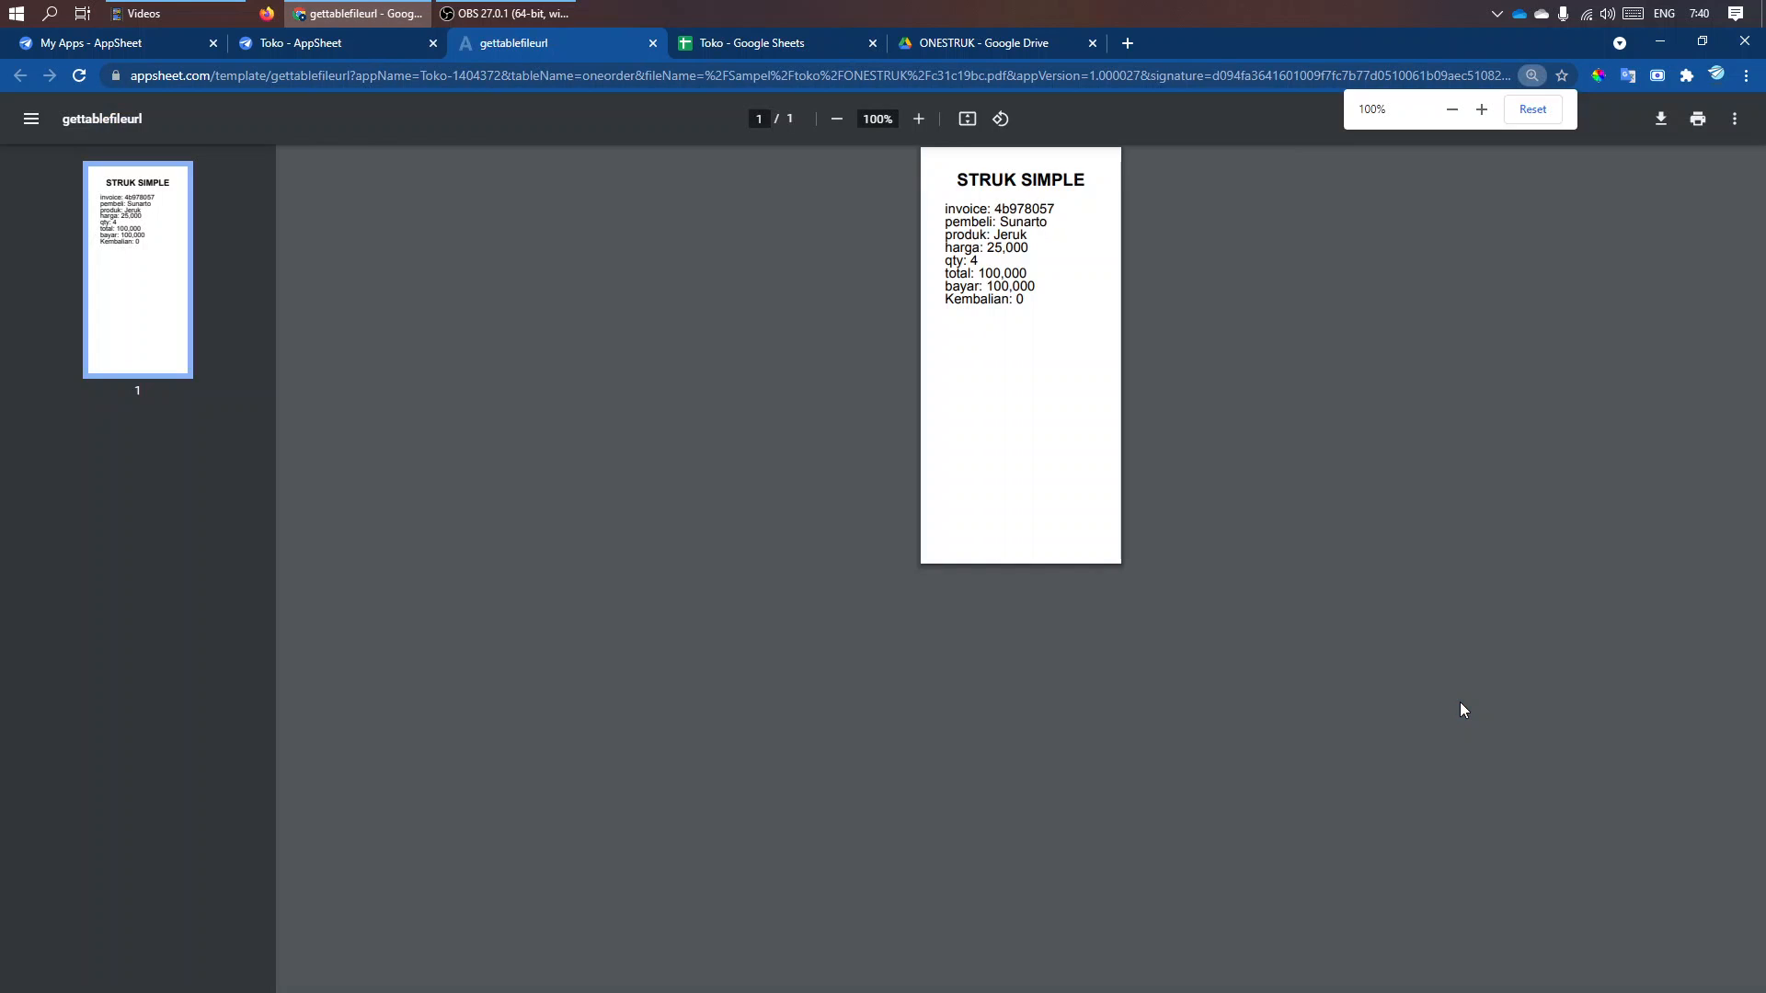
left_click_drag(1026, 301, 926, 265)
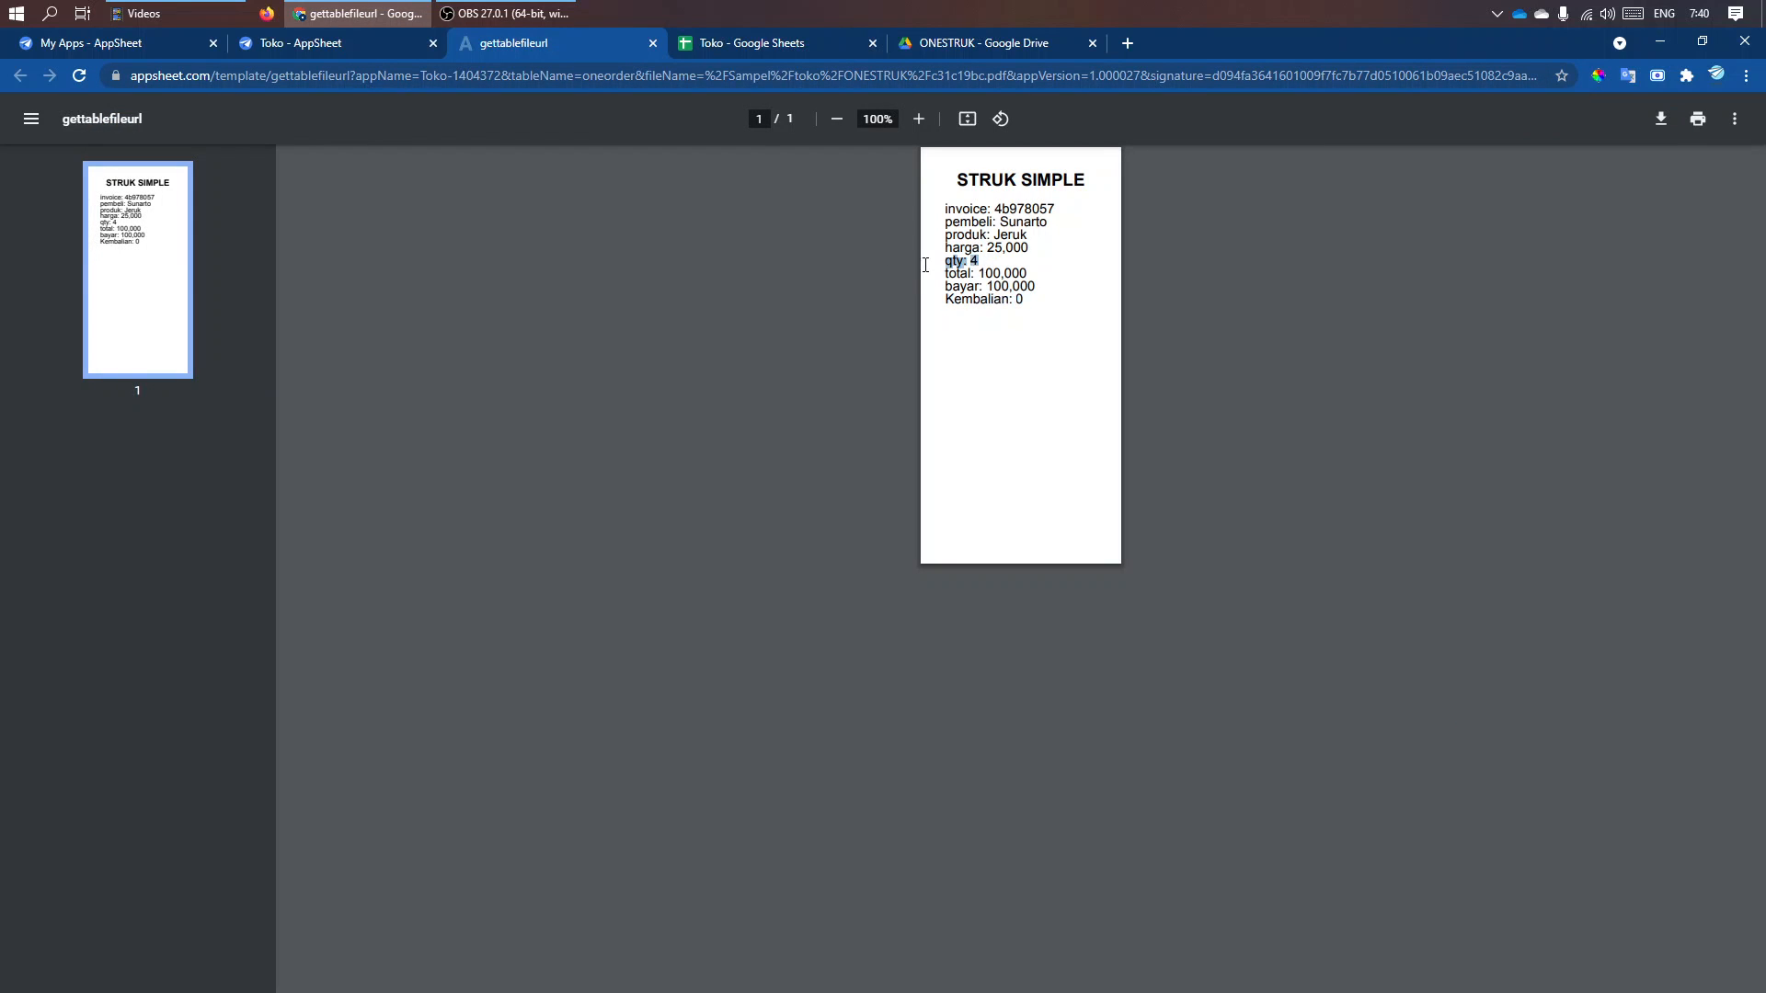
left_click(1039, 300)
mouse_move(946, 299)
left_mouse_down()
mouse_move(1009, 299)
mouse_move(956, 294)
mouse_move(982, 273)
mouse_move(952, 273)
left_mouse_up()
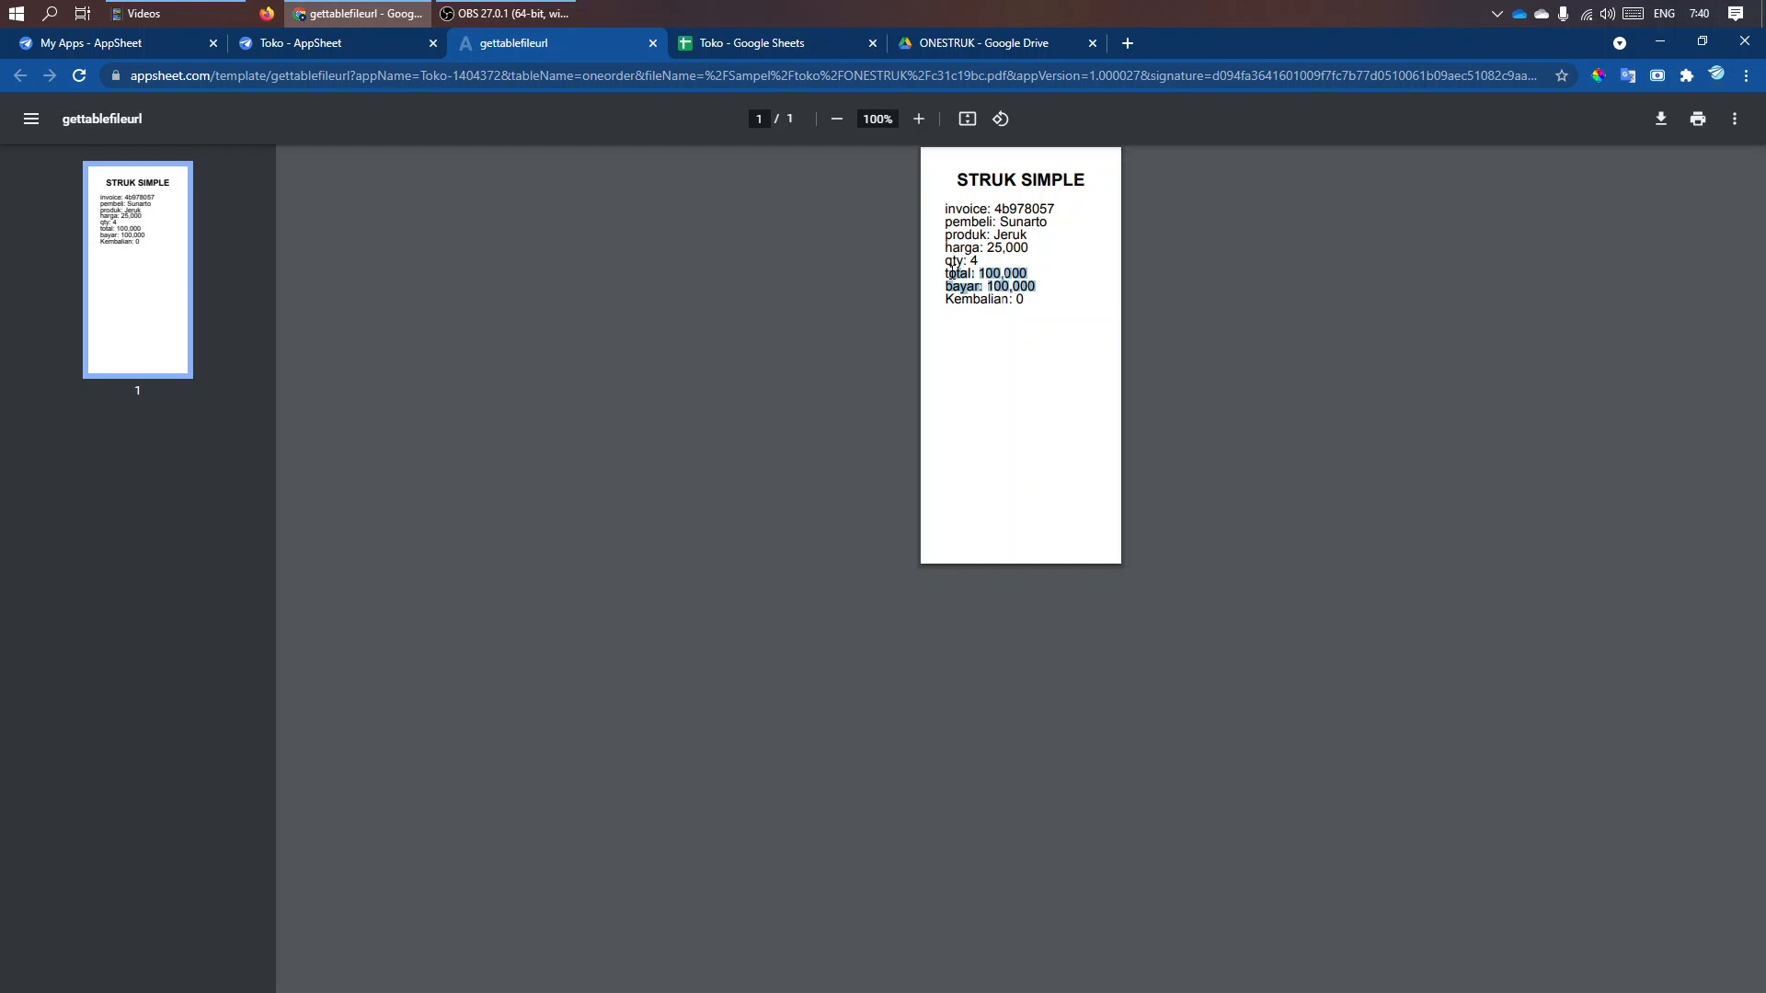
left_click(1037, 357)
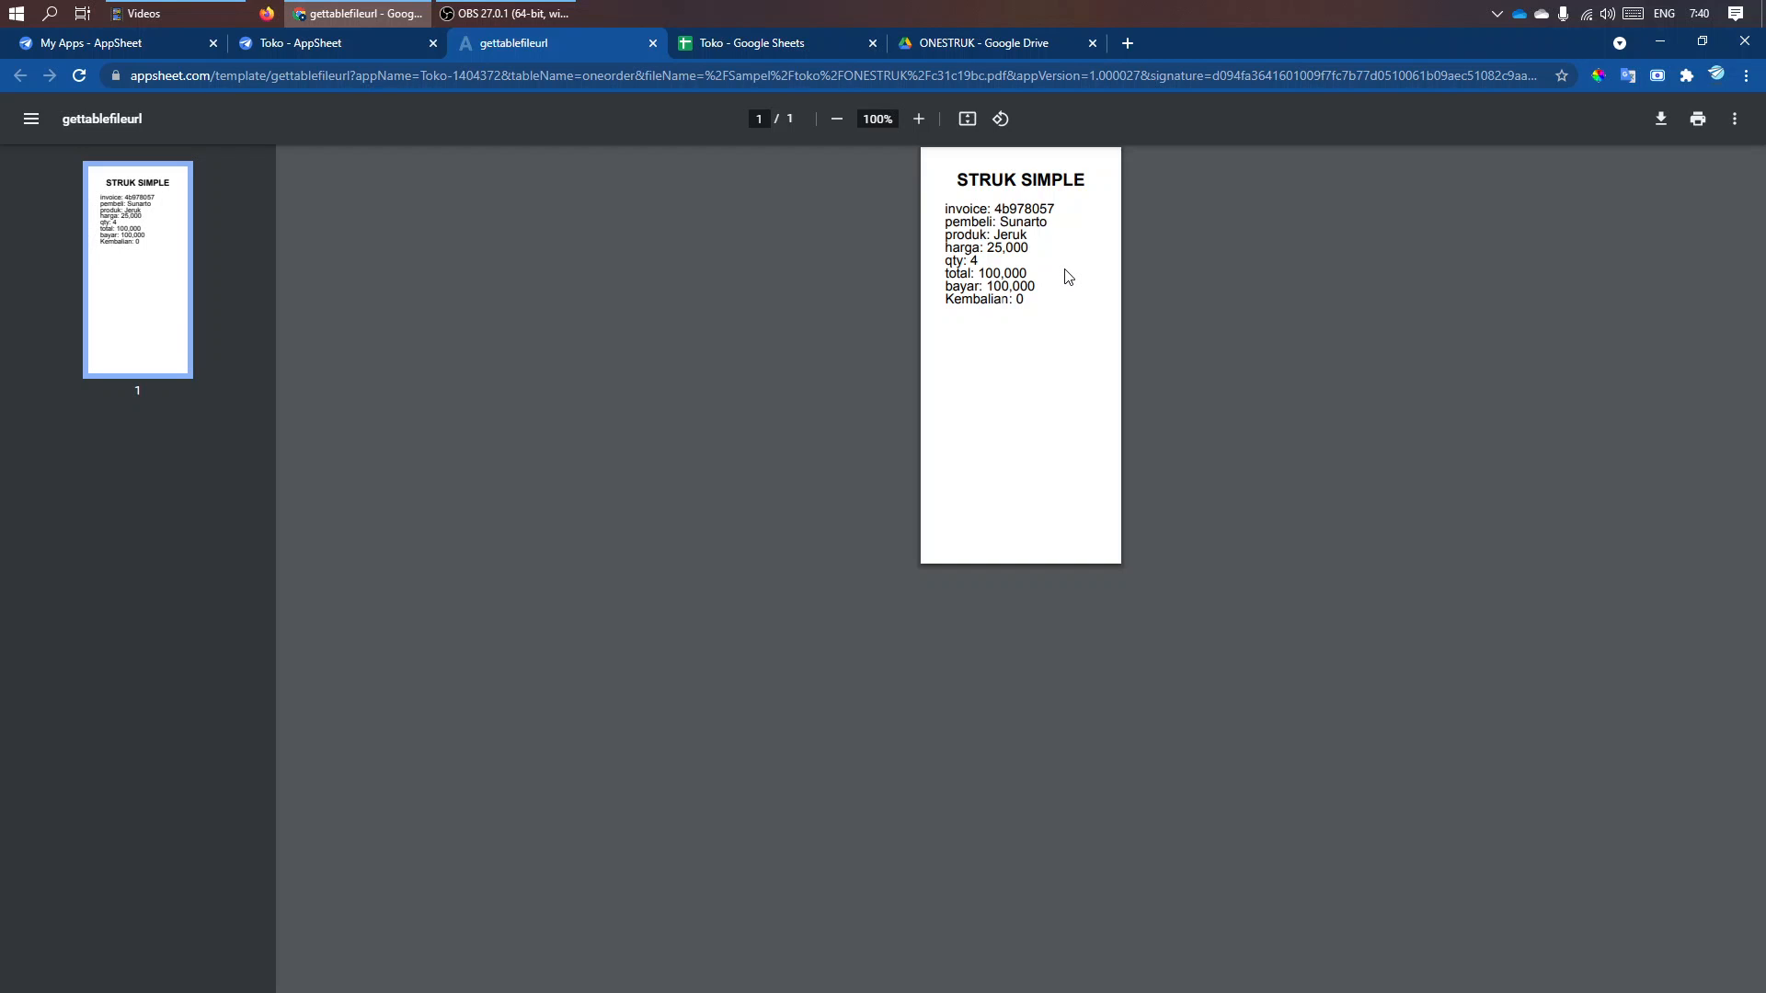
left_click(651, 43)
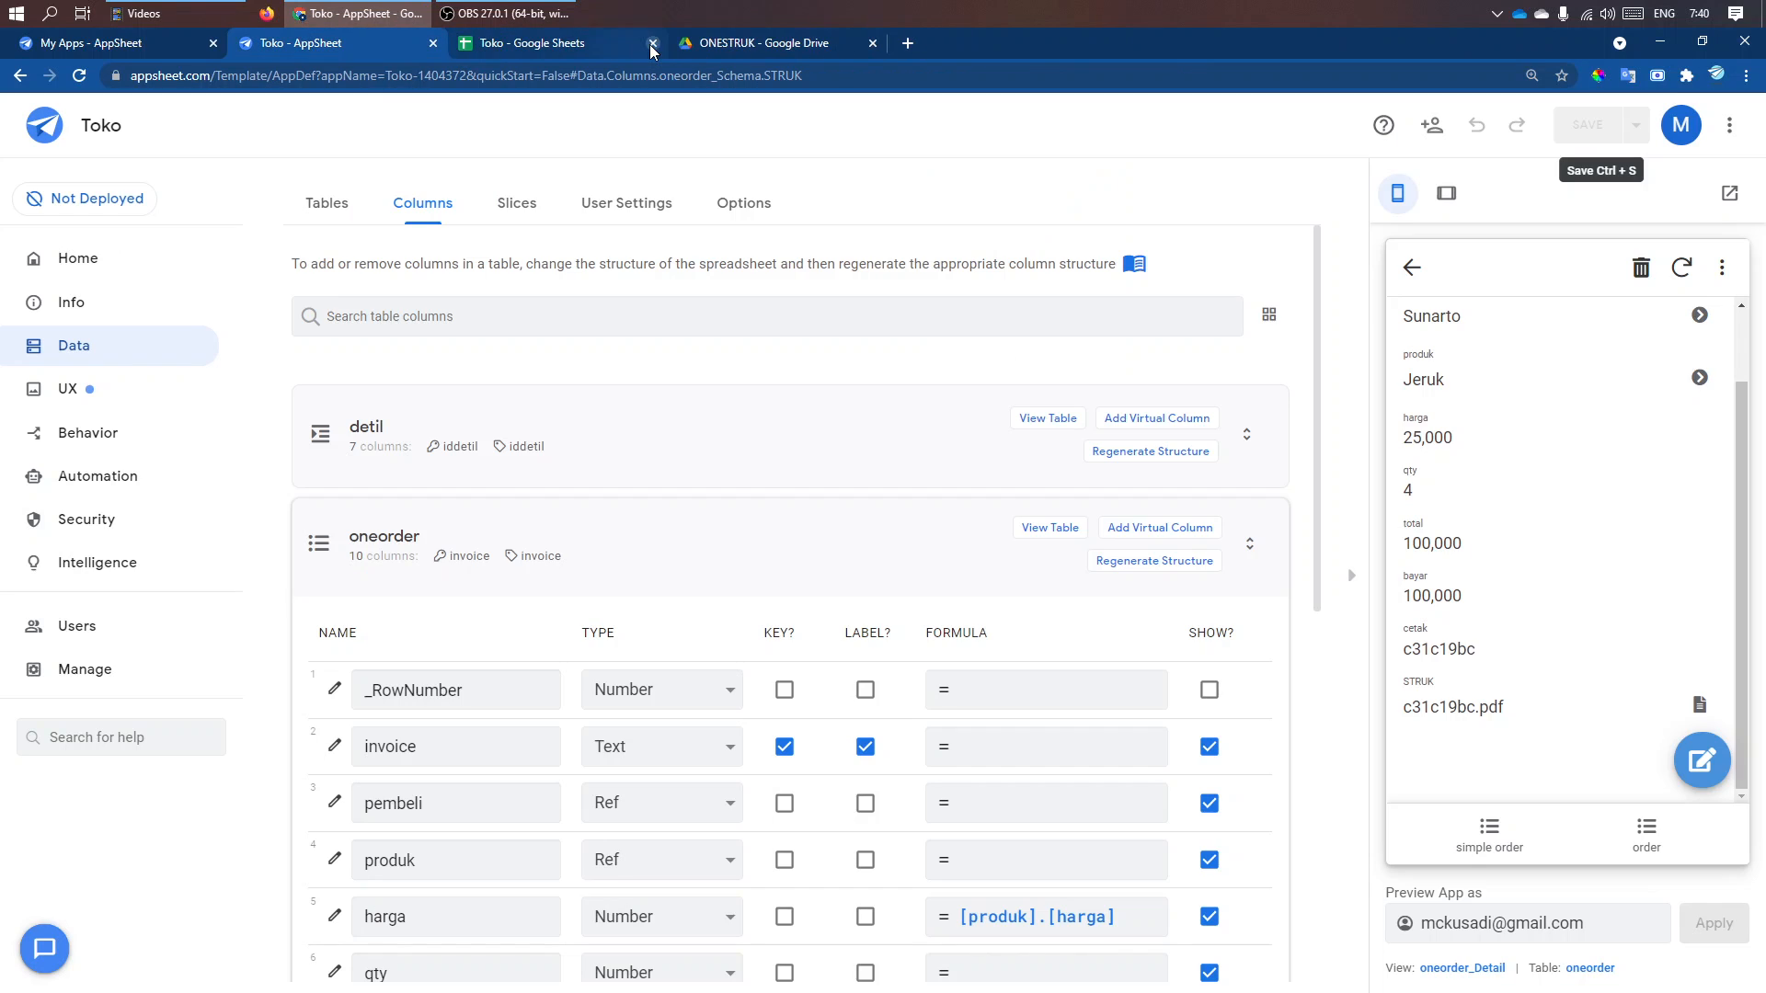
- Return the app preview to the simple order list and collapse the oneorder table's columns
left_click(1412, 269)
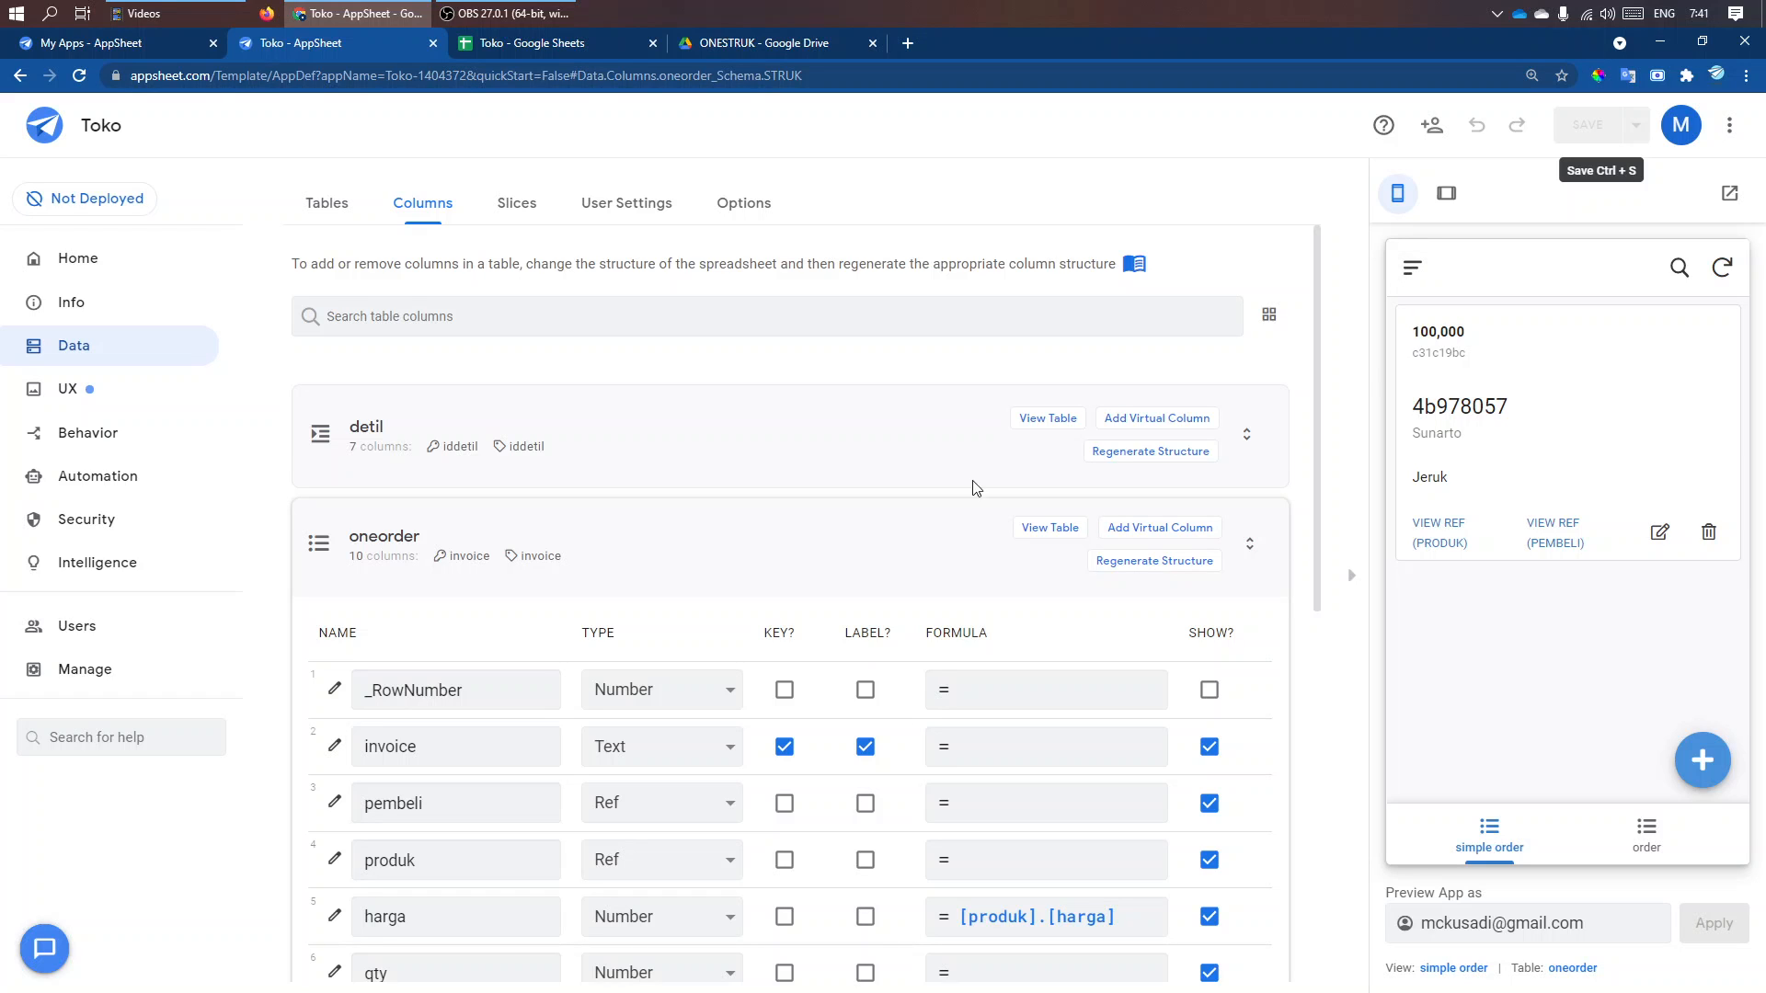
left_click(608, 540)
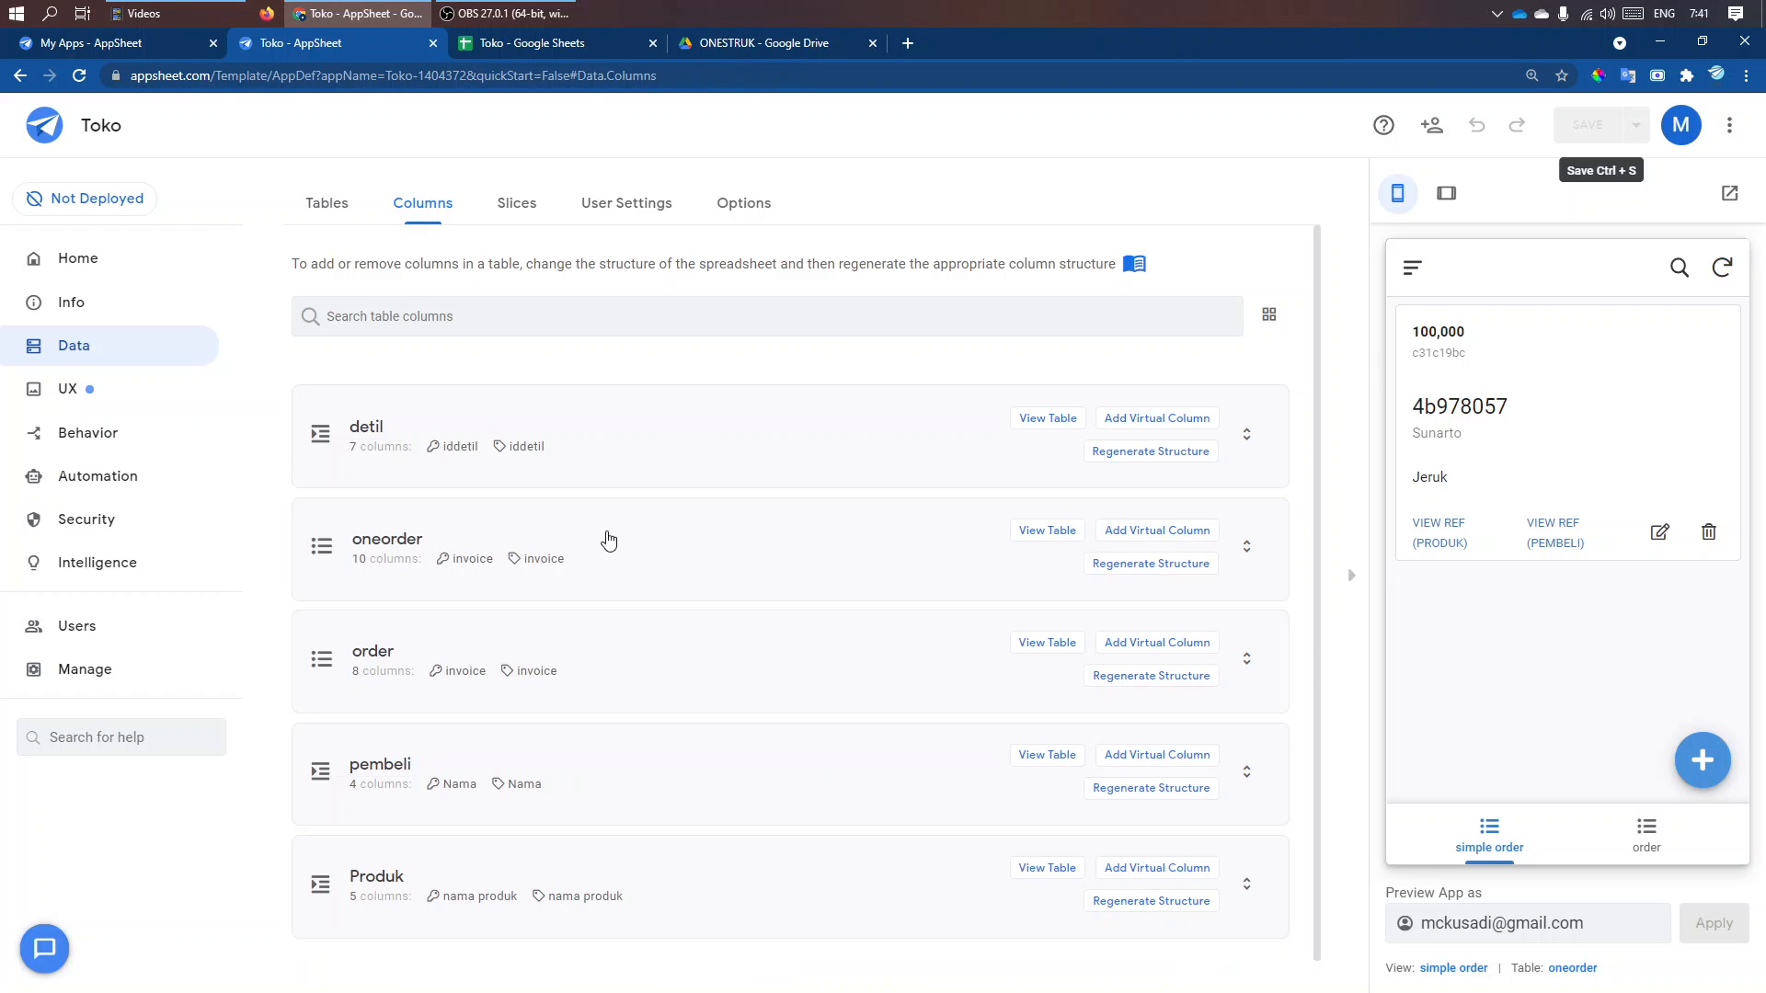
left_click(518, 14)
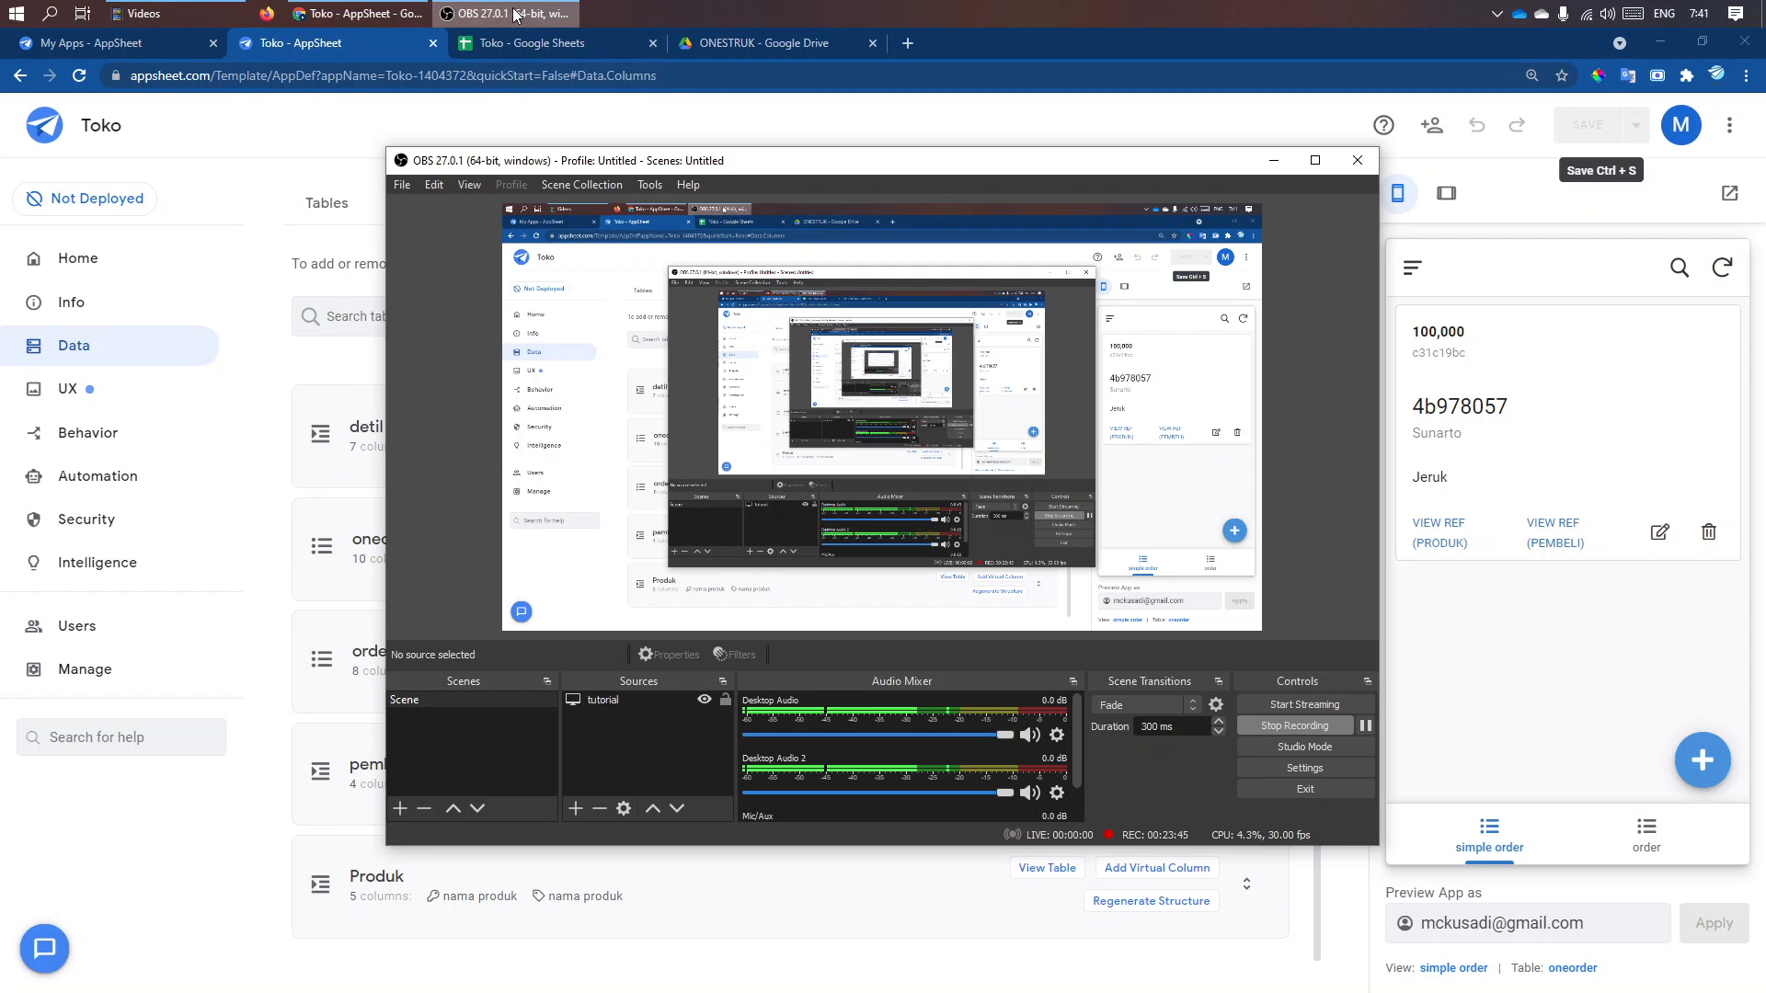